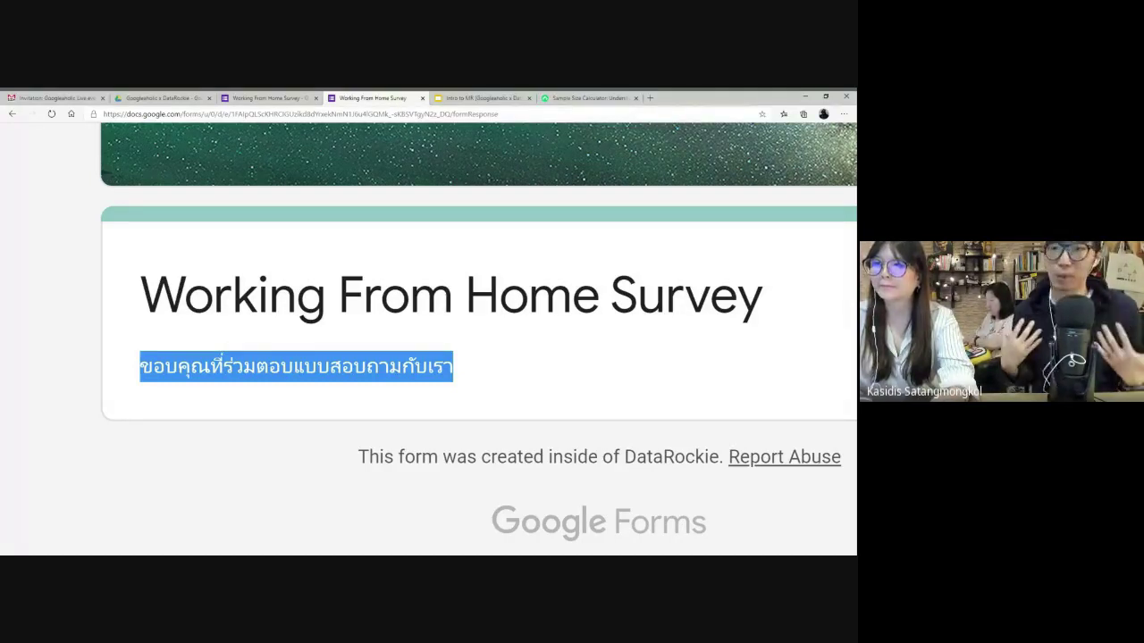
- Zoom out on the confirmation page and return to the Working From Home Survey editor
{"action": "key", "text": "ctrl+minus"}
{"action": "key", "text": "ctrl+minus"}
{"action": "key", "text": "ctrl+minus"}
{"action": "key", "text": "ctrl+minus"}
{"action": "key", "text": "ctrl+minus"}
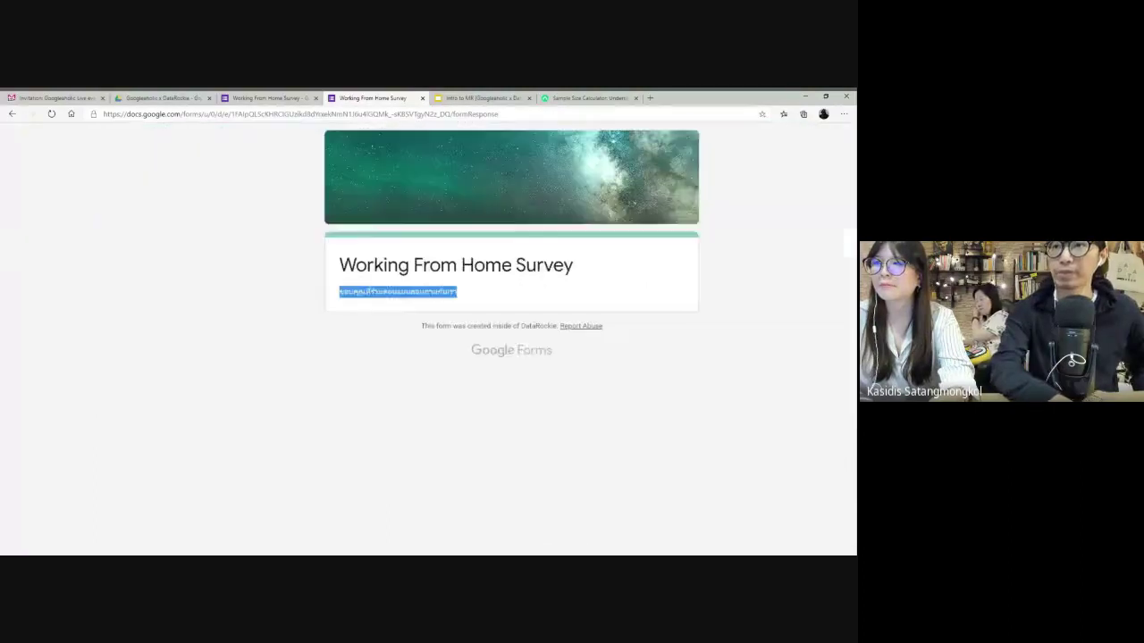
{"action": "left_click", "coordinate": [437, 255]}
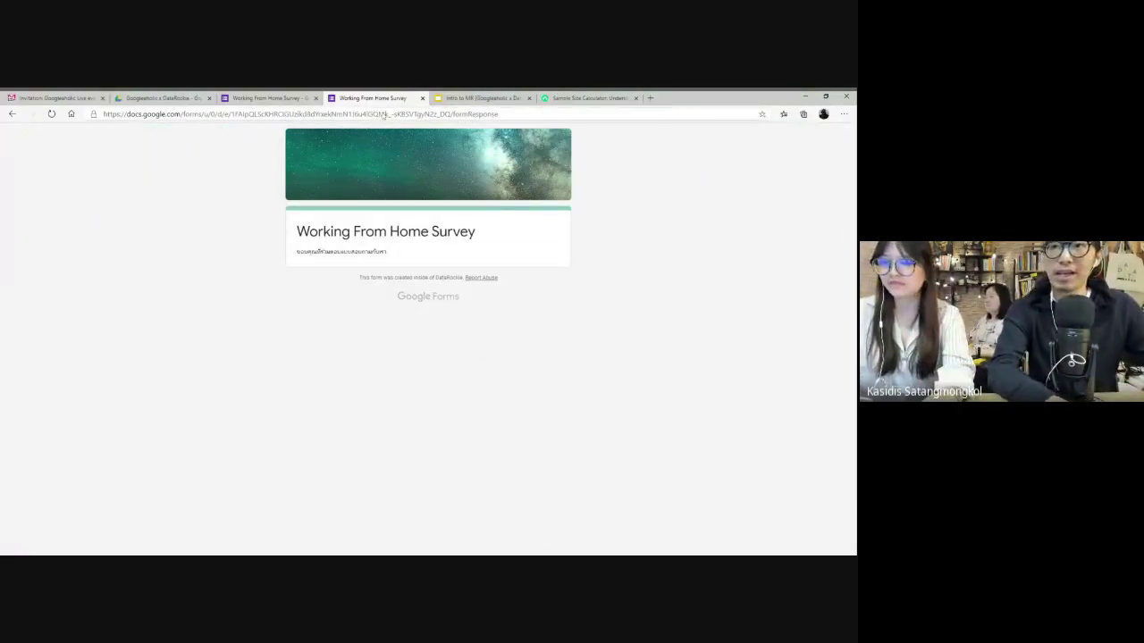
{"action": "left_click", "coordinate": [268, 97]}
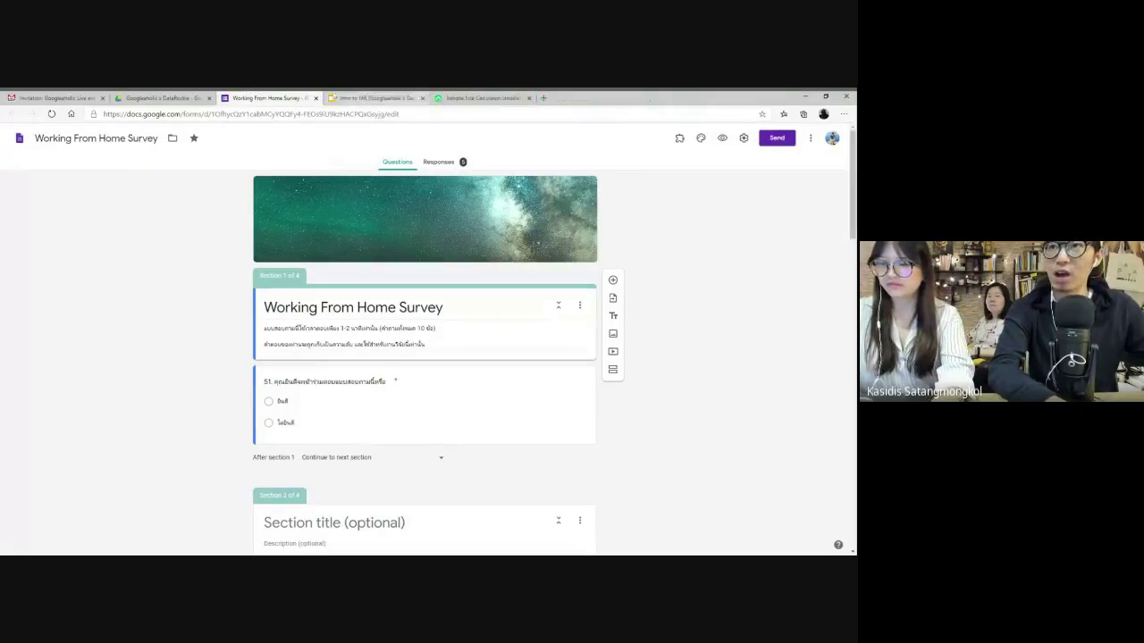
- Preview the survey, answer the consent and page 2 questions, then close the preview
{"action": "left_click", "coordinate": [722, 138]}
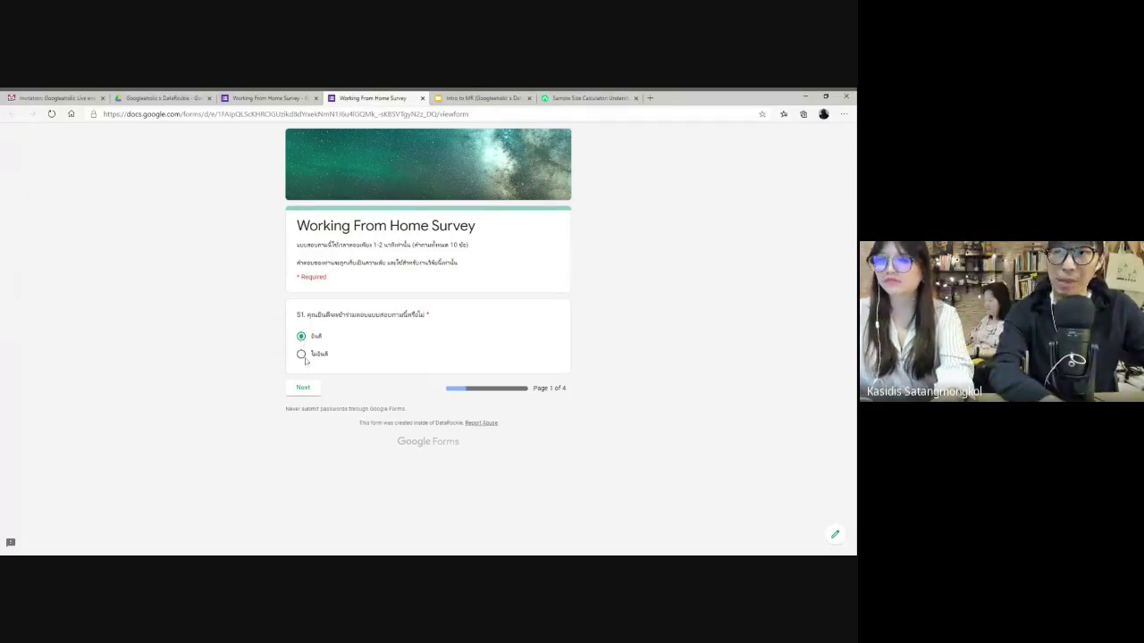
{"action": "left_click", "coordinate": [301, 354]}
{"action": "key", "text": "Up"}
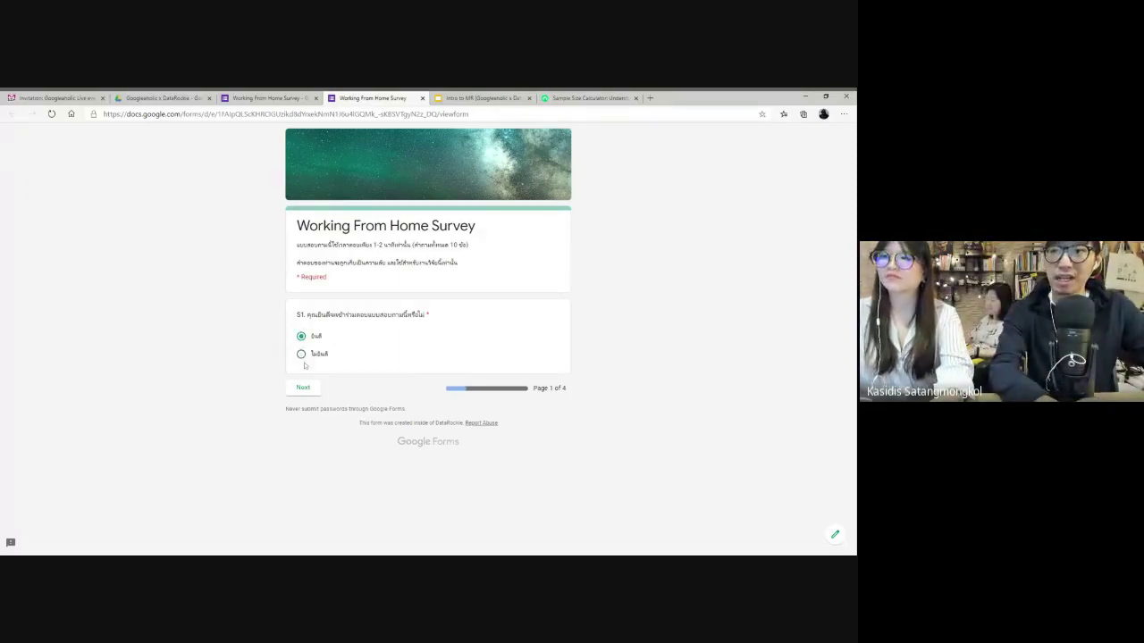
{"action": "left_click", "coordinate": [303, 388]}
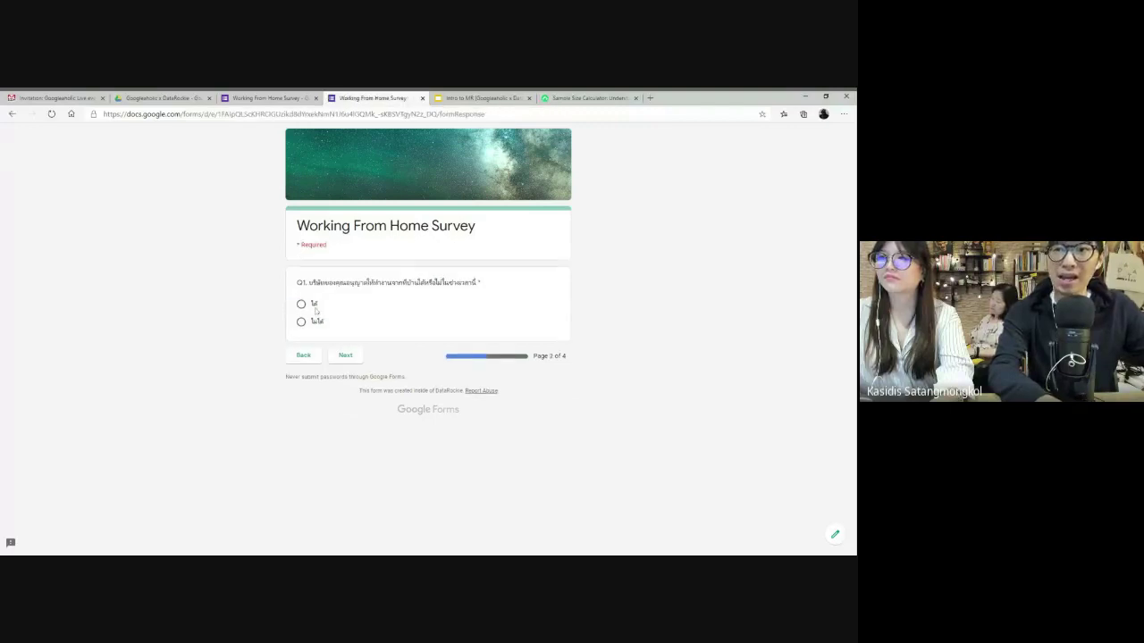
{"action": "left_click", "coordinate": [315, 309]}
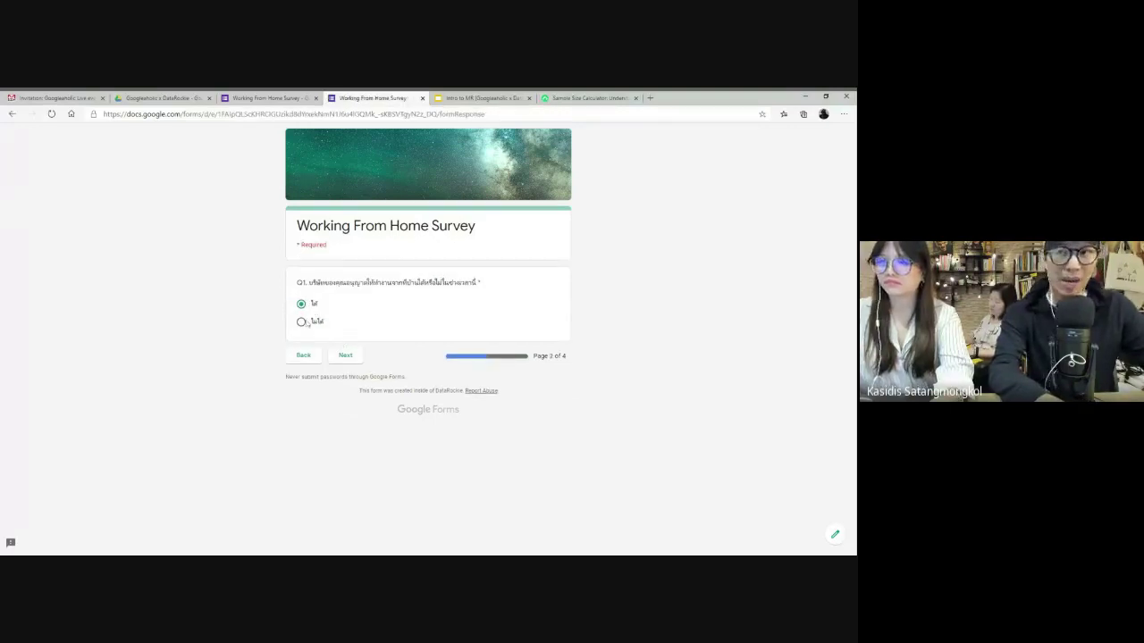
{"action": "left_click", "coordinate": [303, 323]}
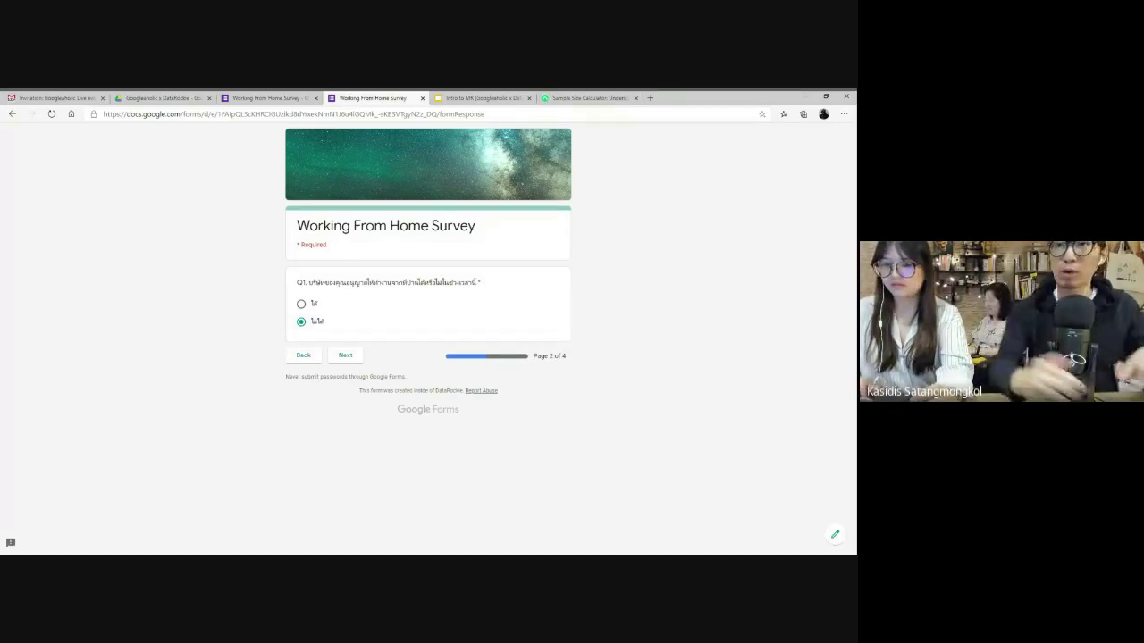
{"action": "left_click", "coordinate": [423, 98]}
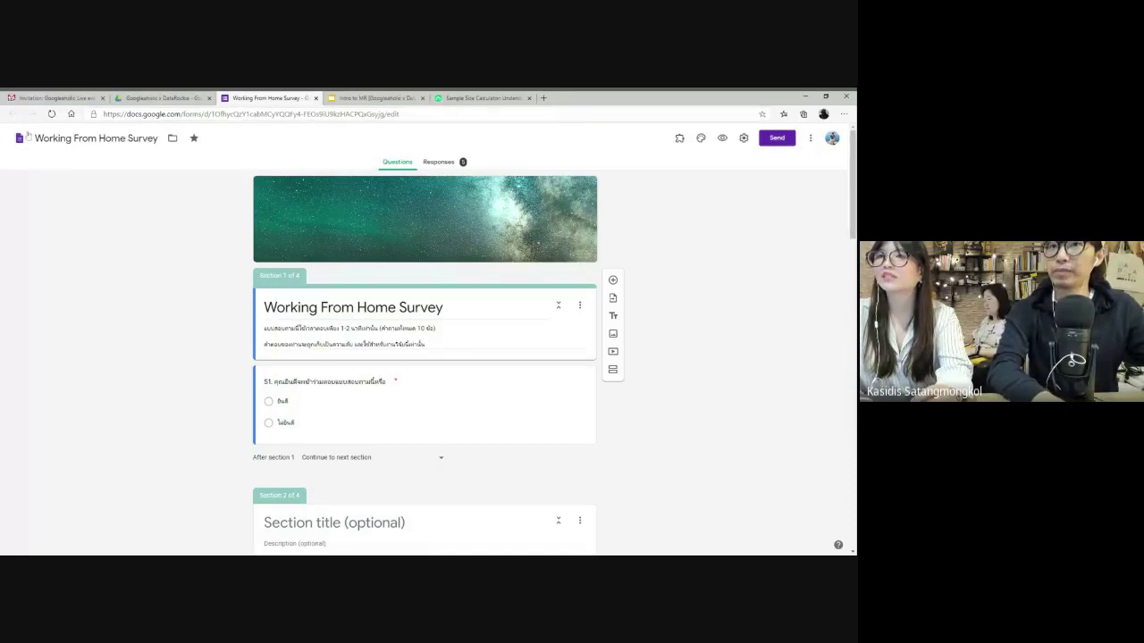
- Leave the form editor and go to the Googleaholic x DataRockie folder in Drive
{"action": "left_click", "coordinate": [19, 140]}
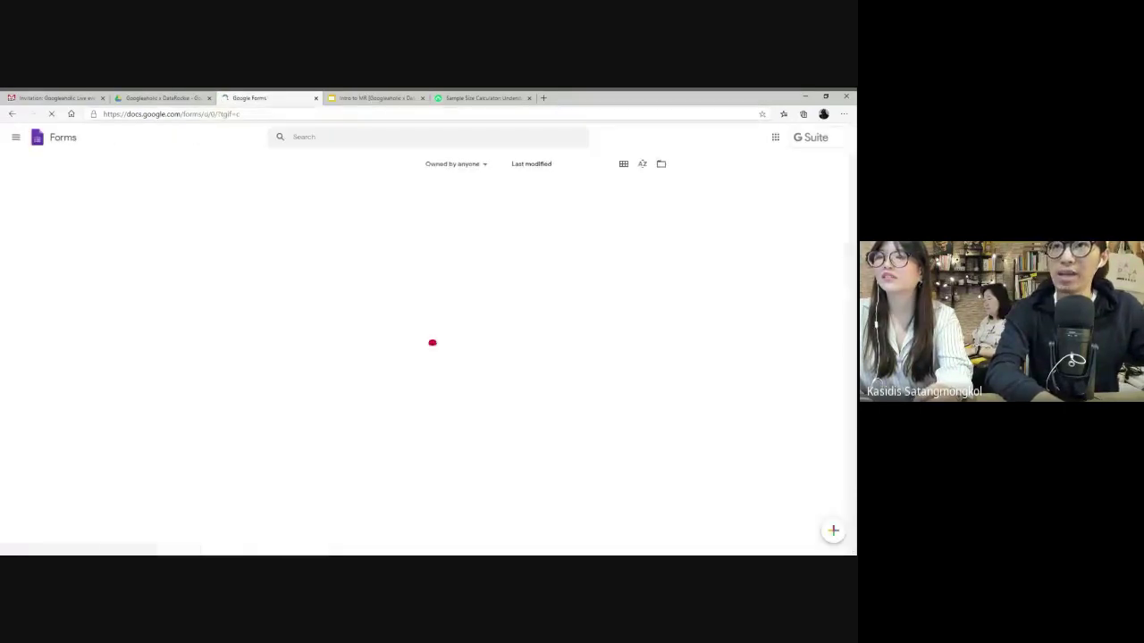
{"action": "left_click", "coordinate": [316, 98]}
{"action": "left_click", "coordinate": [161, 98]}
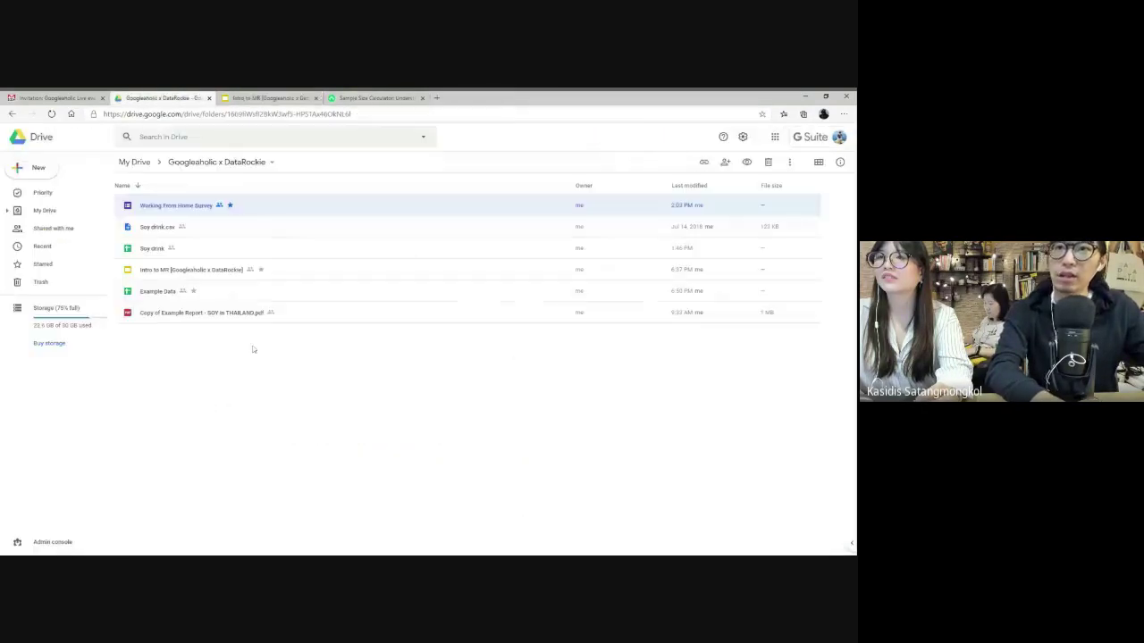
{"action": "left_click", "coordinate": [212, 354]}
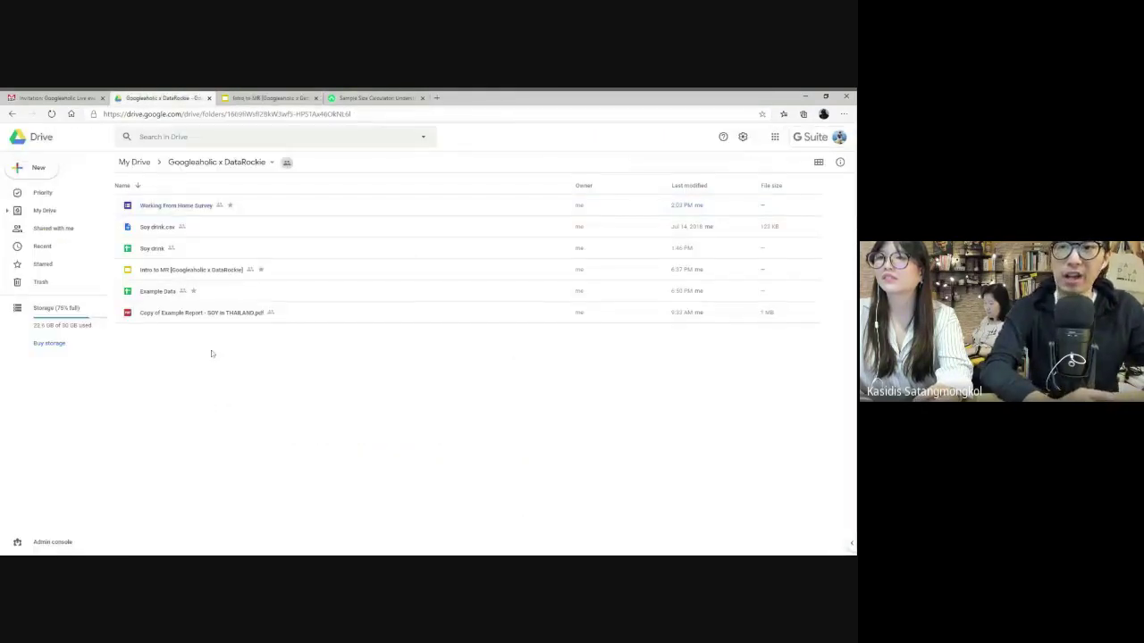
- Create a new Google Form in this folder, using the folder's sharing settings
{"action": "right_click", "coordinate": [212, 354]}
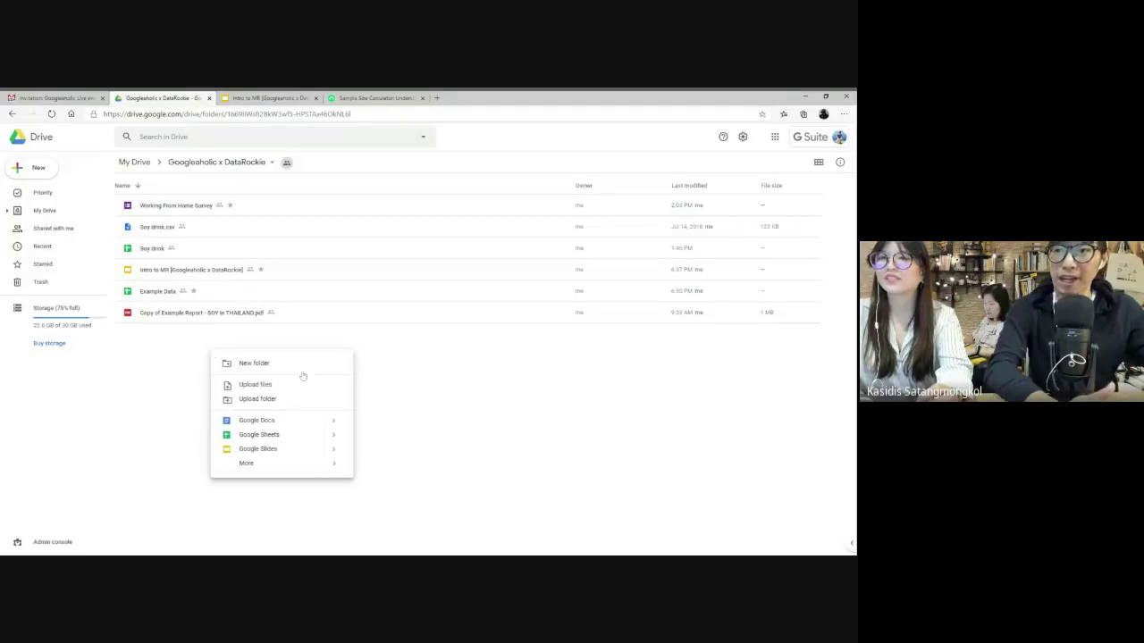
{"action": "mouse_move", "coordinate": [299, 463]}
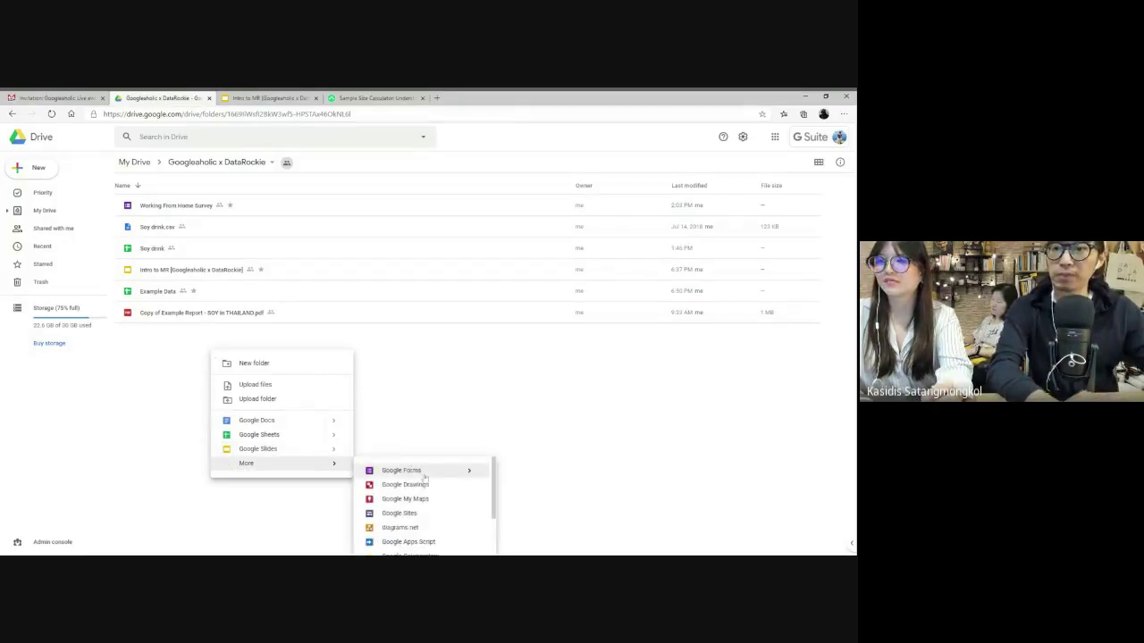
{"action": "left_click", "coordinate": [424, 474]}
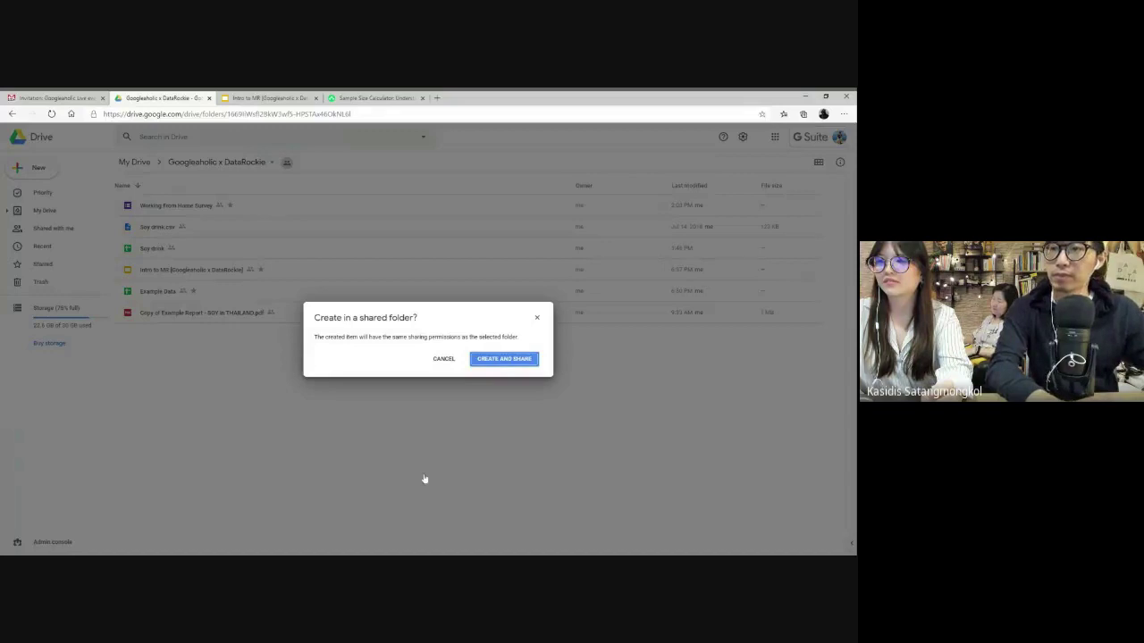
{"action": "left_click", "coordinate": [490, 362]}
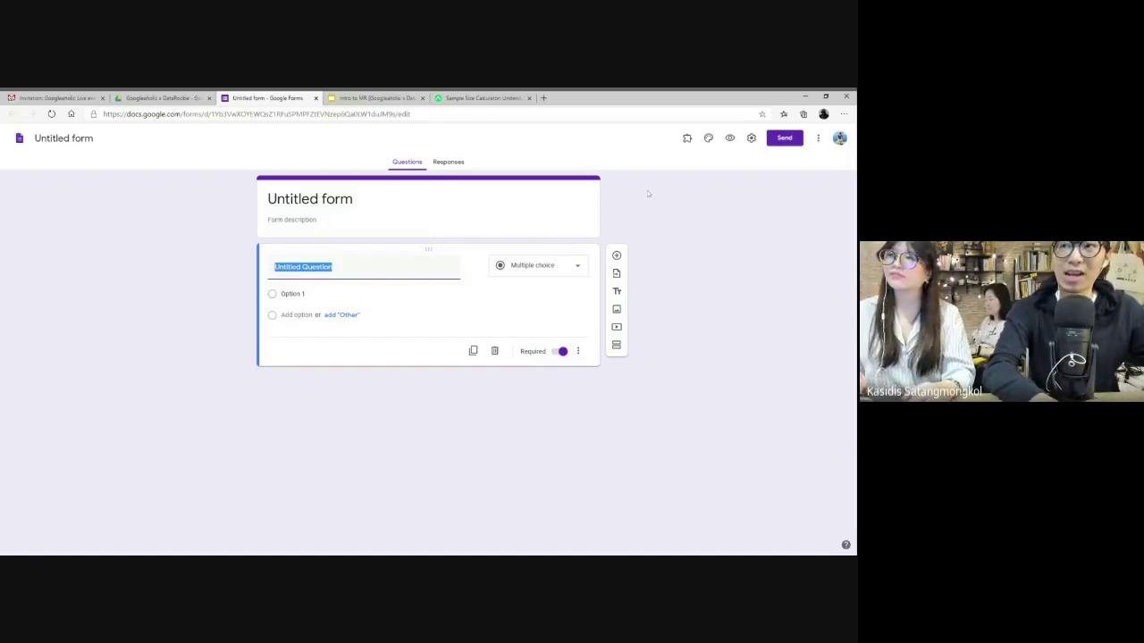
- Rename the form from 'Untitled form' to 'Soft Drink Survey'
{"action": "left_click", "coordinate": [309, 199]}
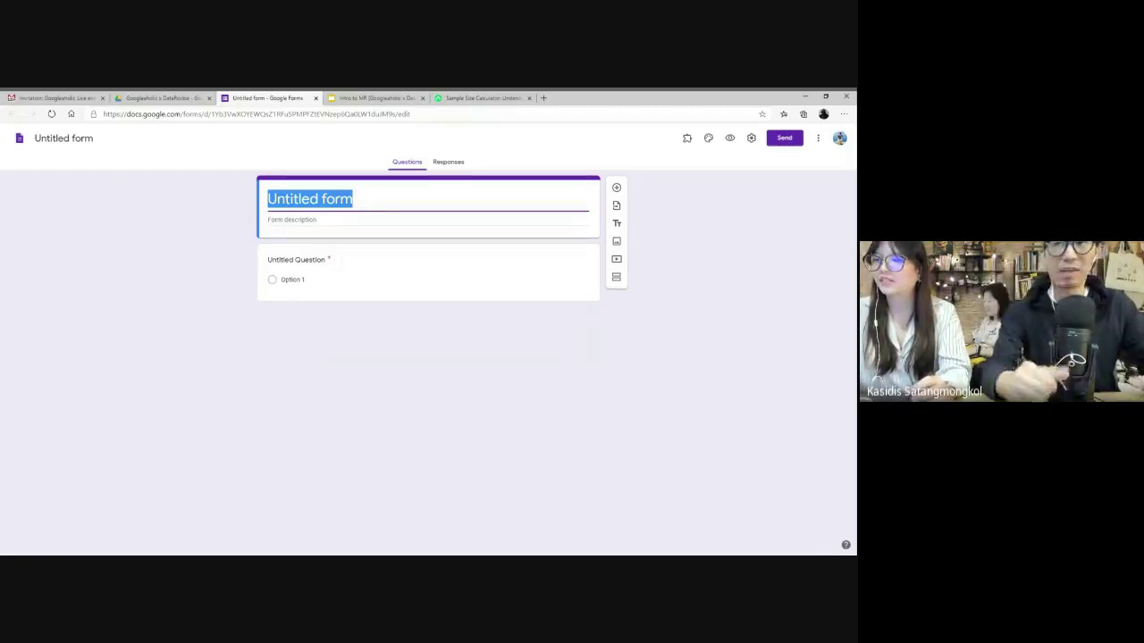
{"action": "type", "text": "So"}
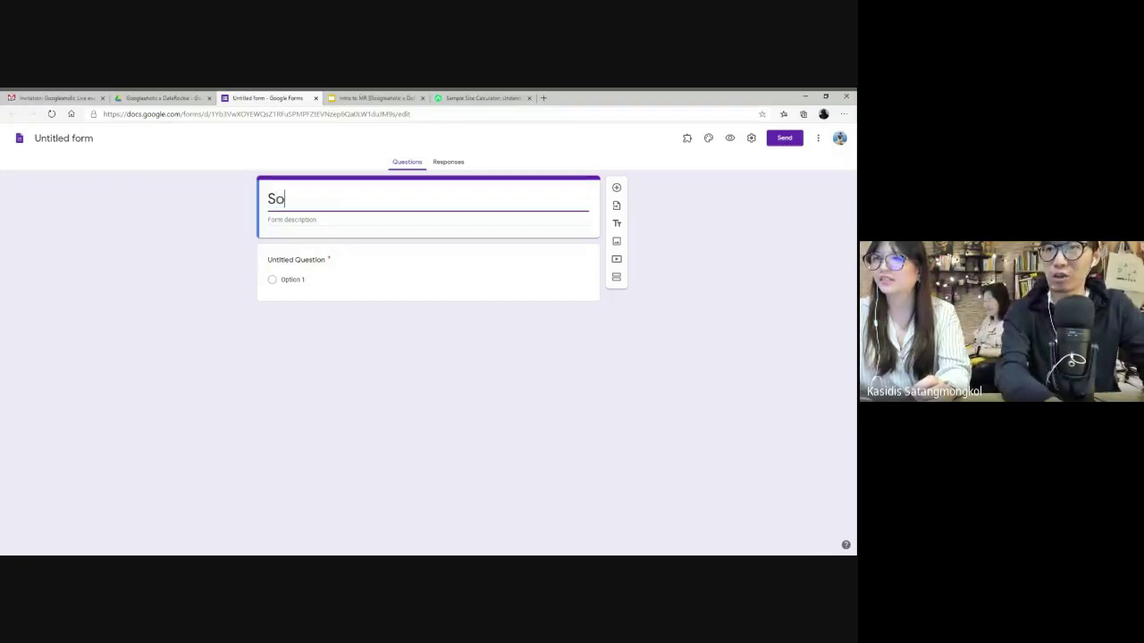
{"action": "type", "text": "ftdrink"}
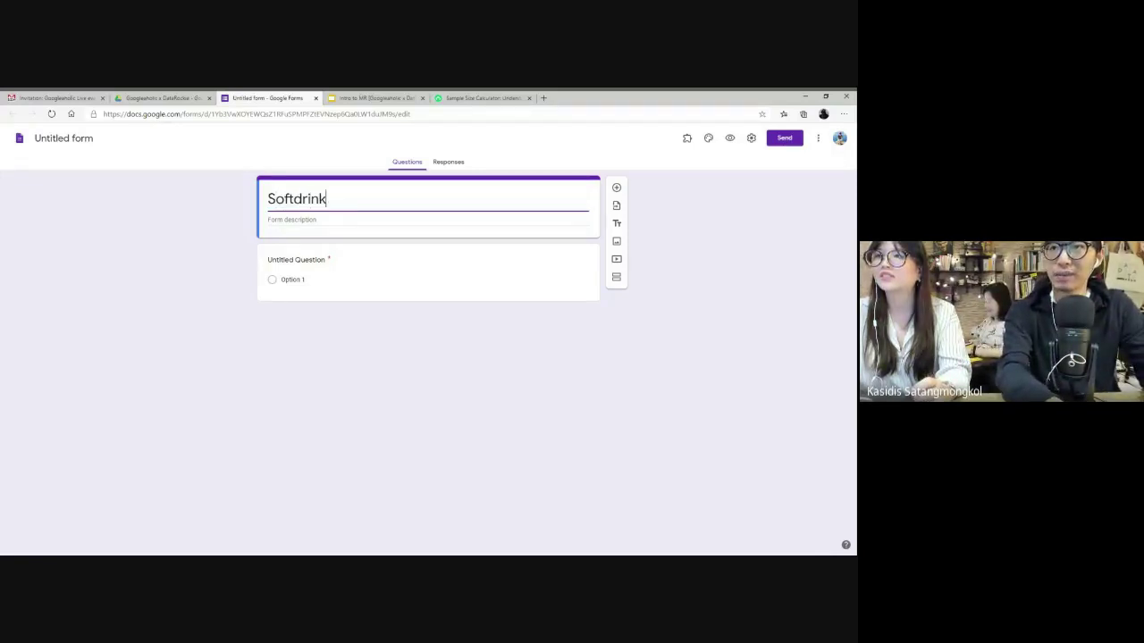
{"action": "key", "text": "BackSpace"}
{"action": "key", "text": "BackSpace"}
{"action": "key", "text": "BackSpace"}
{"action": "key", "text": "BackSpace"}
{"action": "key", "text": "BackSpace"}
{"action": "type", "text": "Drink Survey"}
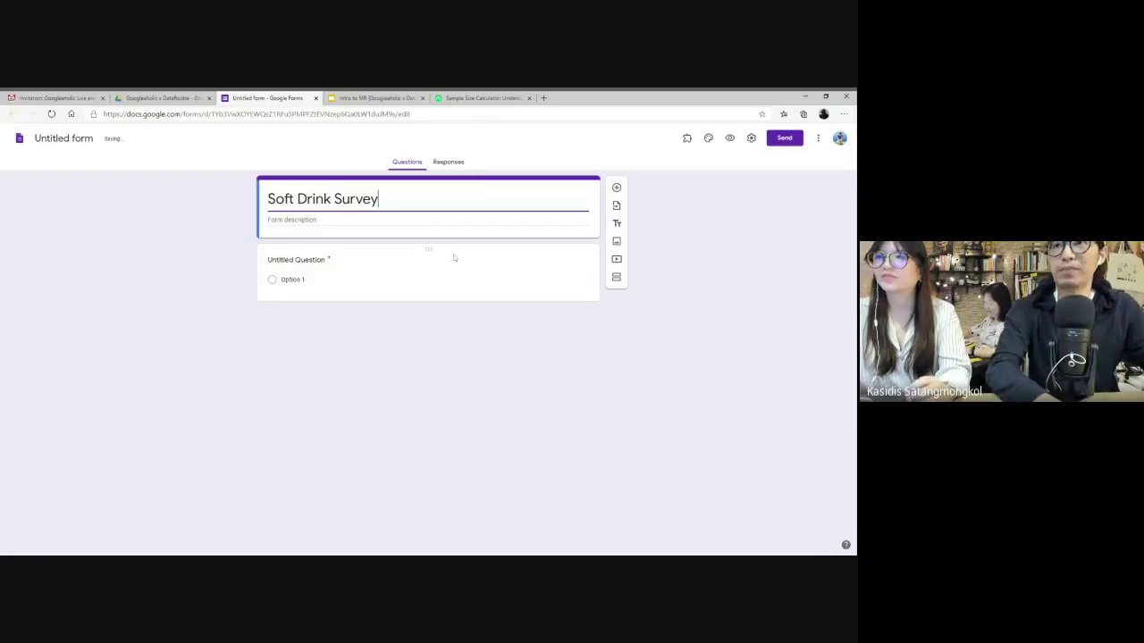
{"action": "left_click", "coordinate": [421, 344]}
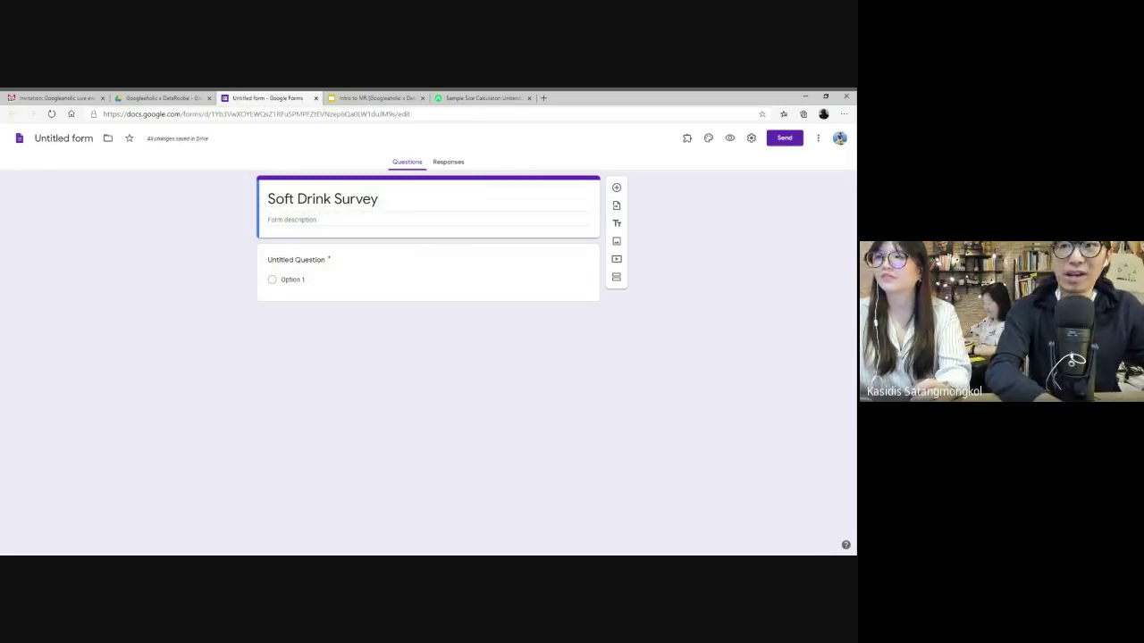
{"action": "left_click", "coordinate": [295, 220]}
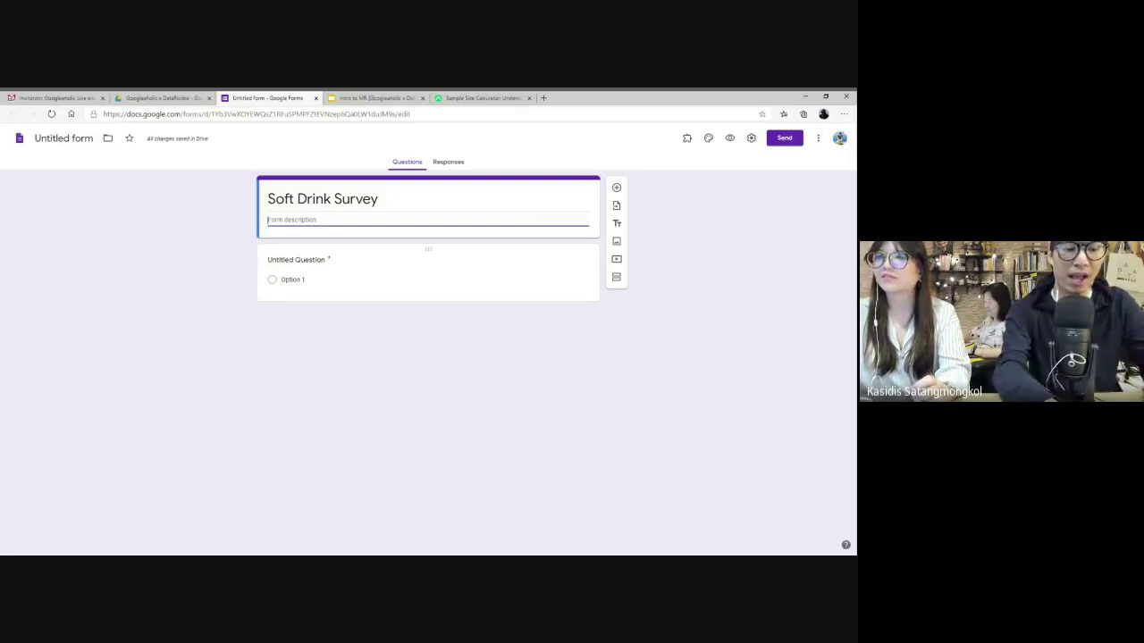
- Rewrite the description's first line as a 1-minute survey of 5 questions (5 ข้อ)
{"action": "type", "text": "ขอบคุณ"}
{"action": "key", "text": "ctrl+plus"}
{"action": "key", "text": "ctrl+plus"}
{"action": "key", "text": "ctrl+plus"}
{"action": "key", "text": "ctrl+plus"}
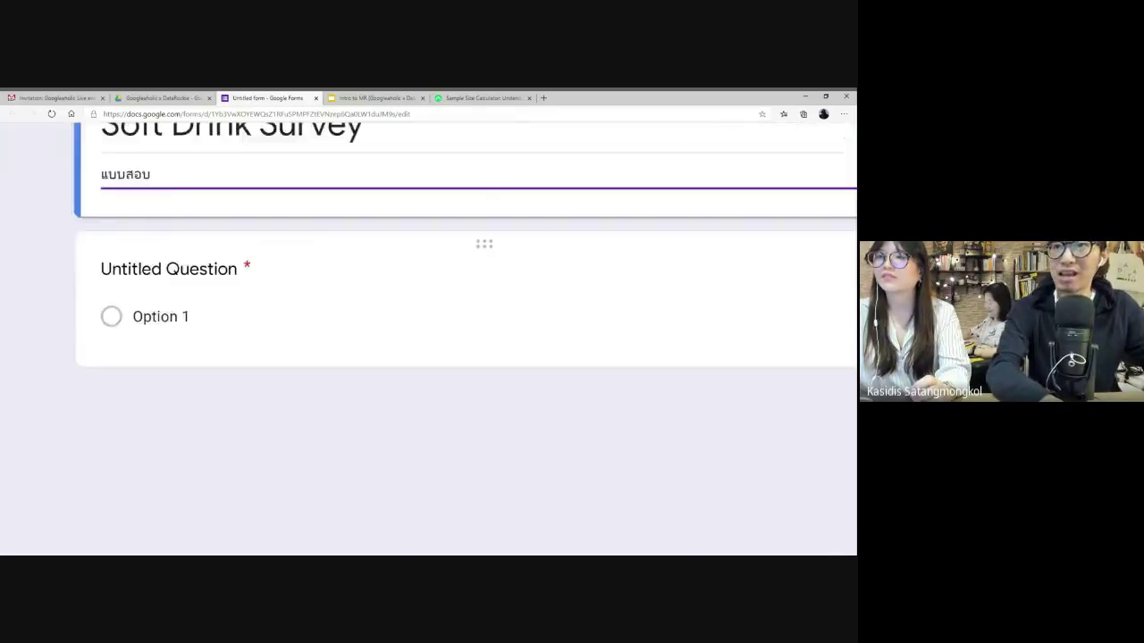
{"action": "type", "text": "ถามนี้ใช้เวลาตอบ"}
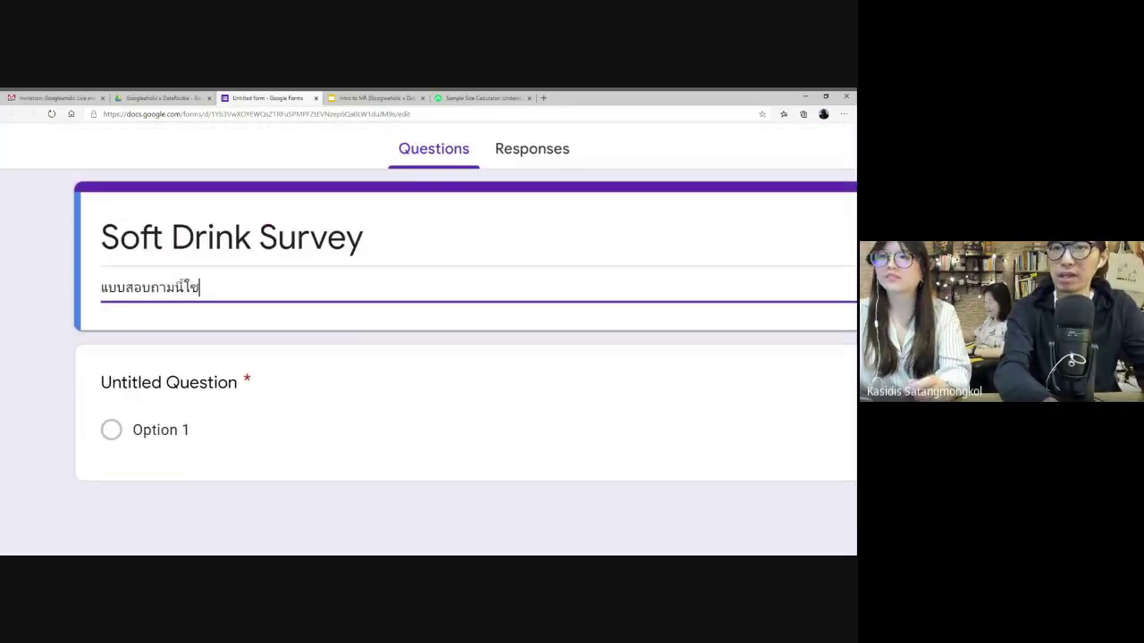
{"action": "type", "text": "เพียง"}
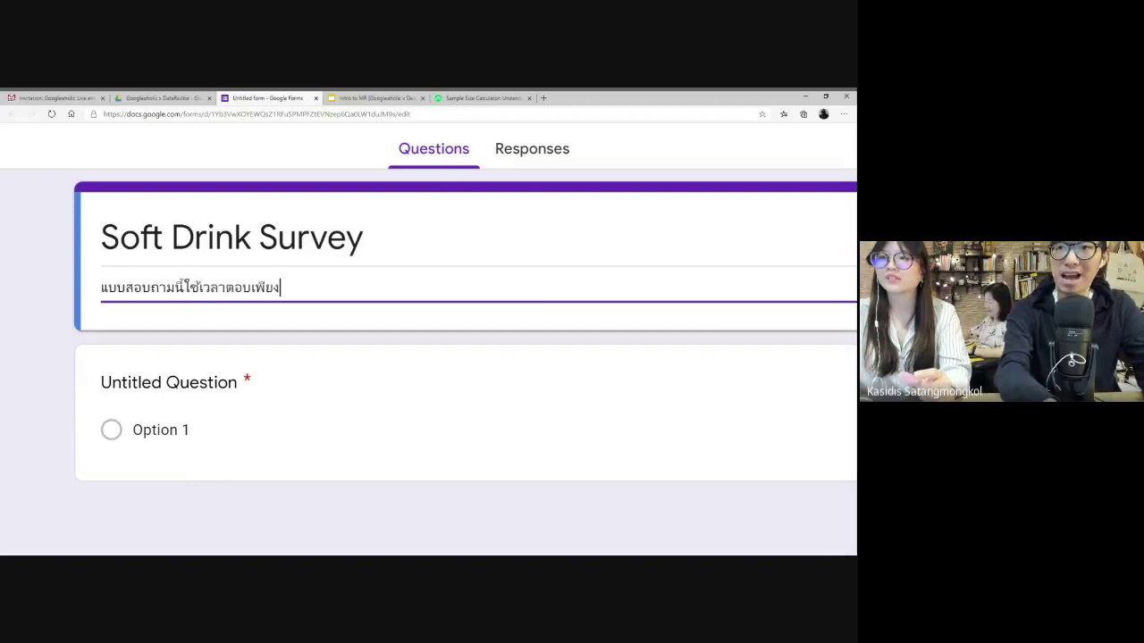
{"action": "type", "text": " 1 นาทีเท่านั้"}
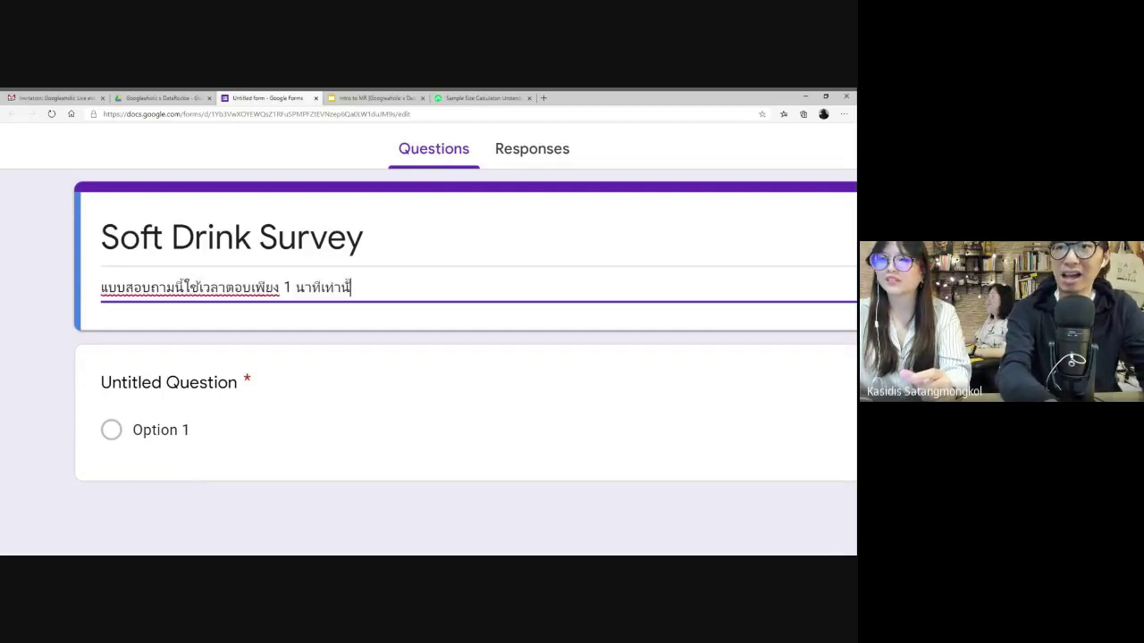
{"action": "type", "text": "นค่ะ "}
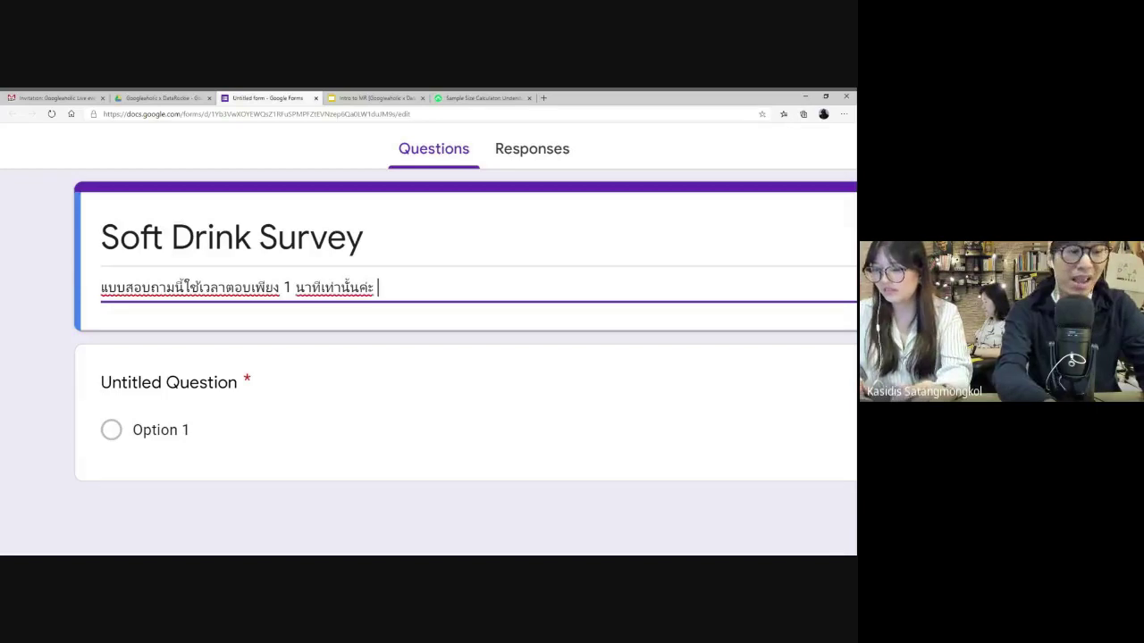
{"action": "type", "text": "๖"}
{"action": "key", "text": "BackSpace"}
{"action": "type", "text": "("}
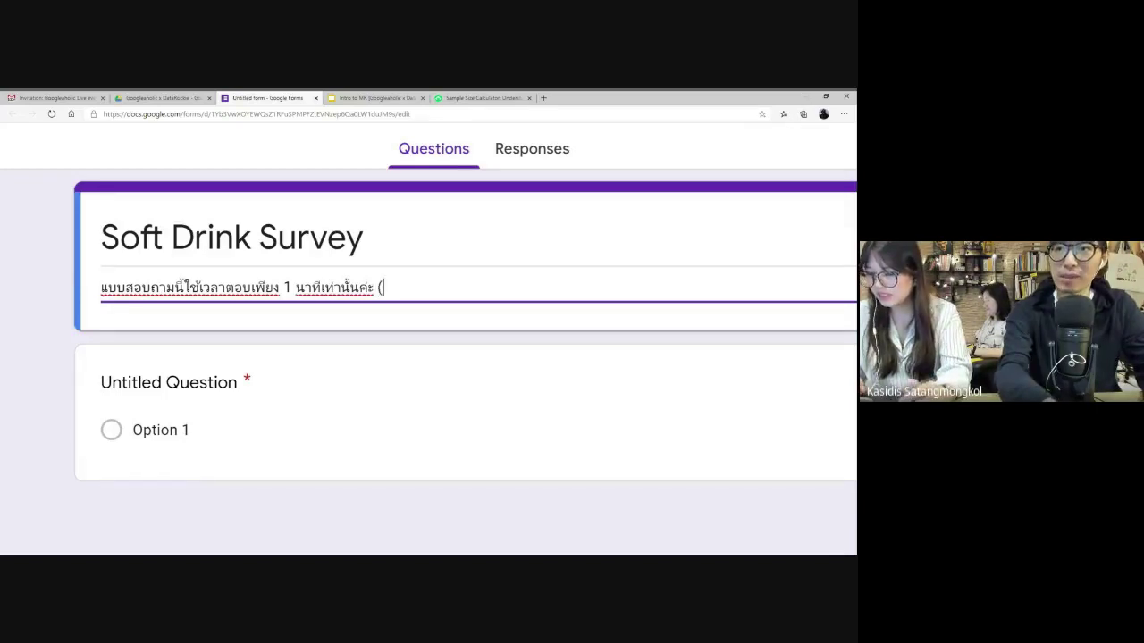
{"action": "type", "text": "ๅ"}
{"action": "key", "text": "BackSpace"}
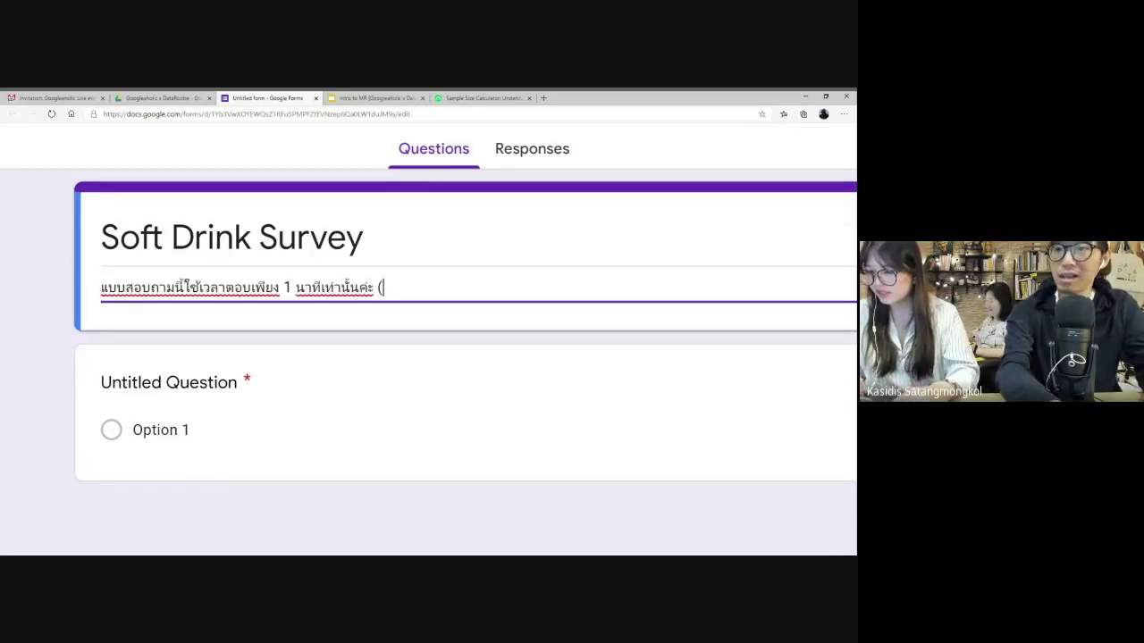
{"action": "type", "text": "ใช"}
{"action": "key", "text": "BackSpace"}
{"action": "key", "text": "BackSpace"}
{"action": "type", "text": "ใช"}
{"action": "key", "text": "BackSpace"}
{"action": "key", "text": "BackSpace"}
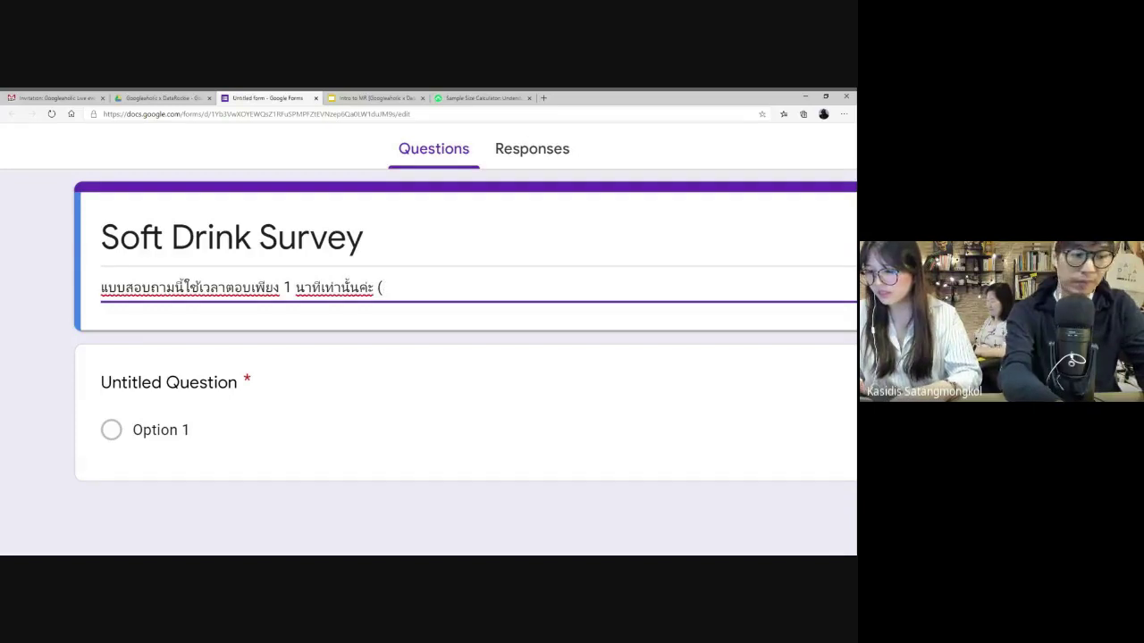
{"action": "type", "text": "คำถาม 4"}
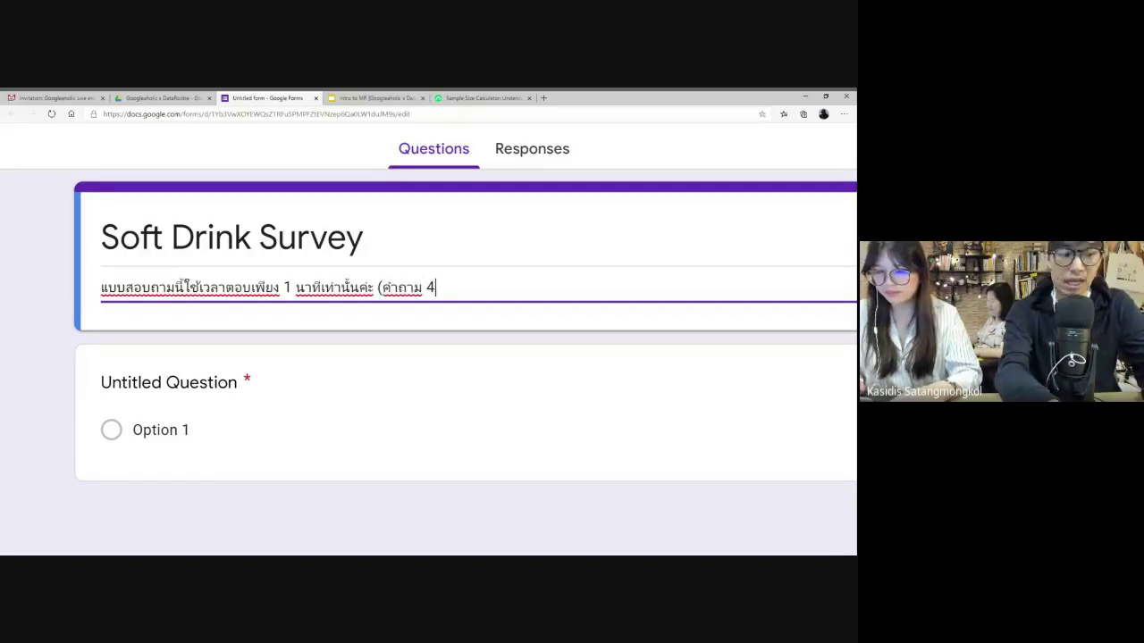
{"action": "key", "text": "BackSpace"}
{"action": "type", "text": "5 "}
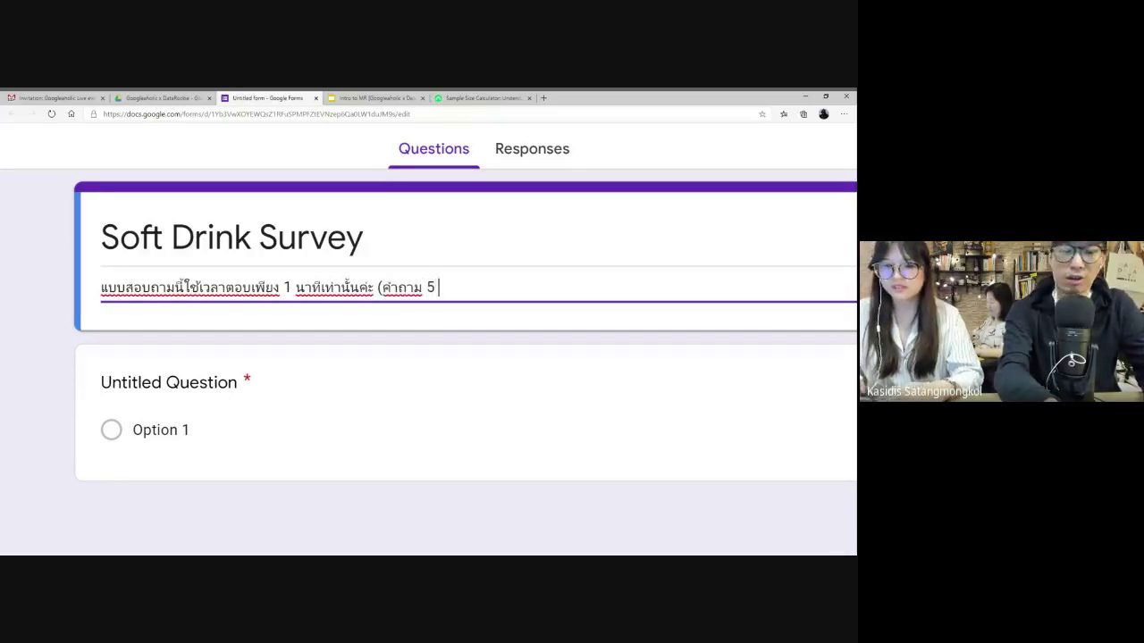
{"action": "type", "text": "ข้อ)"}
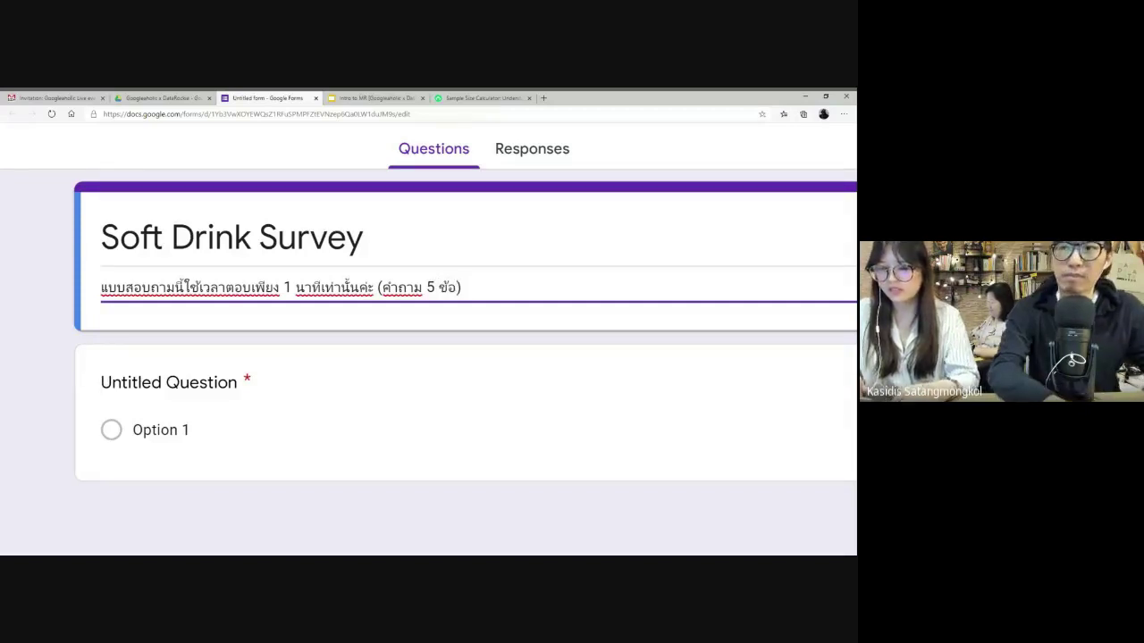
- Add the confidential, research-only answers line and sign it 'ทีม GoogleAholic'
{"action": "key", "text": "ctrl+minus"}
{"action": "key", "text": "Return"}
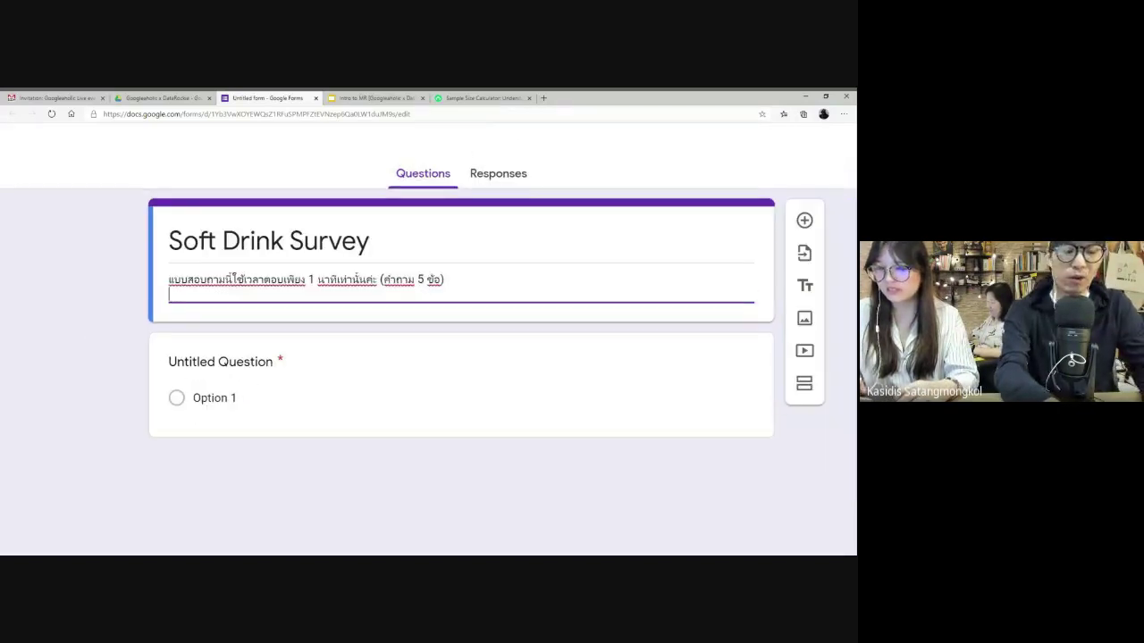
{"action": "key", "text": "Return"}
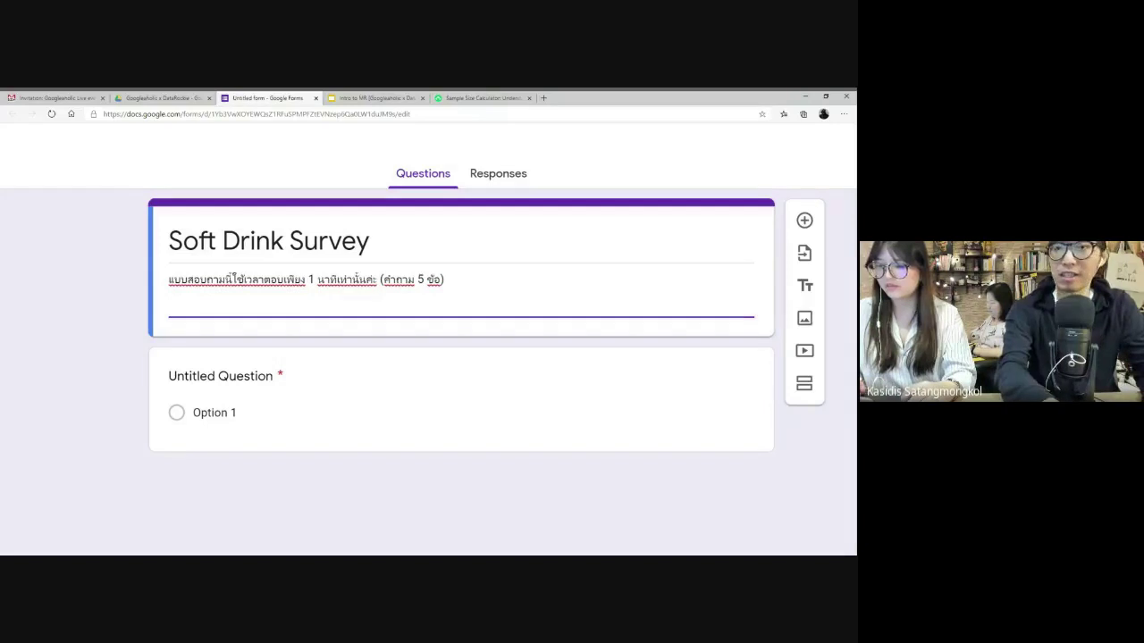
{"action": "type", "text": "คำตอบ"}
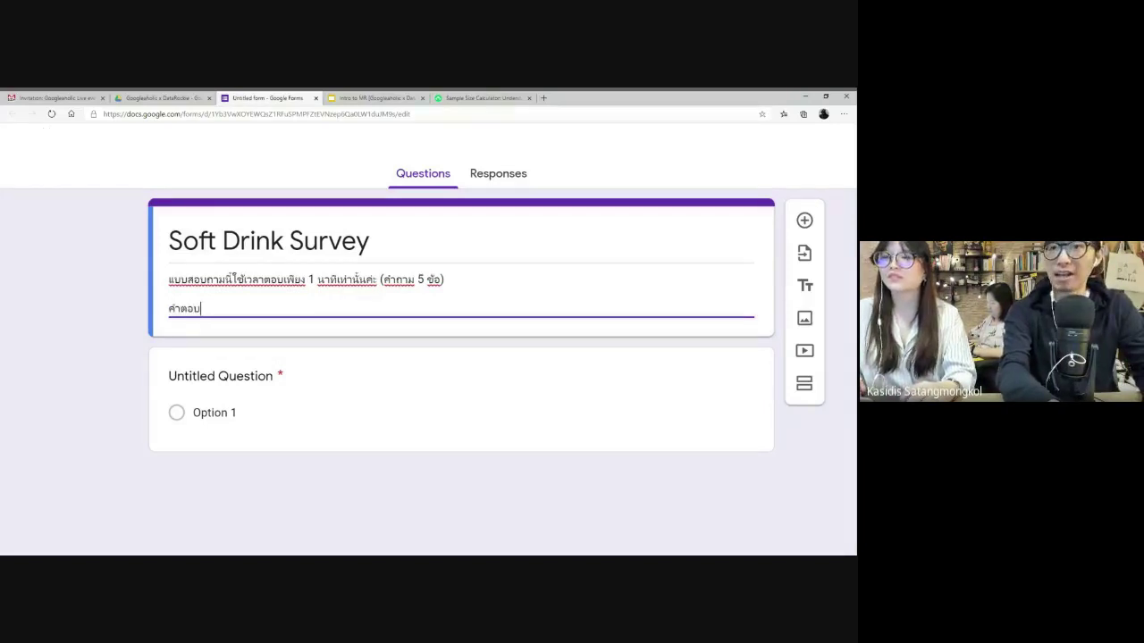
{"action": "type", "text": "ของท่านจะ"}
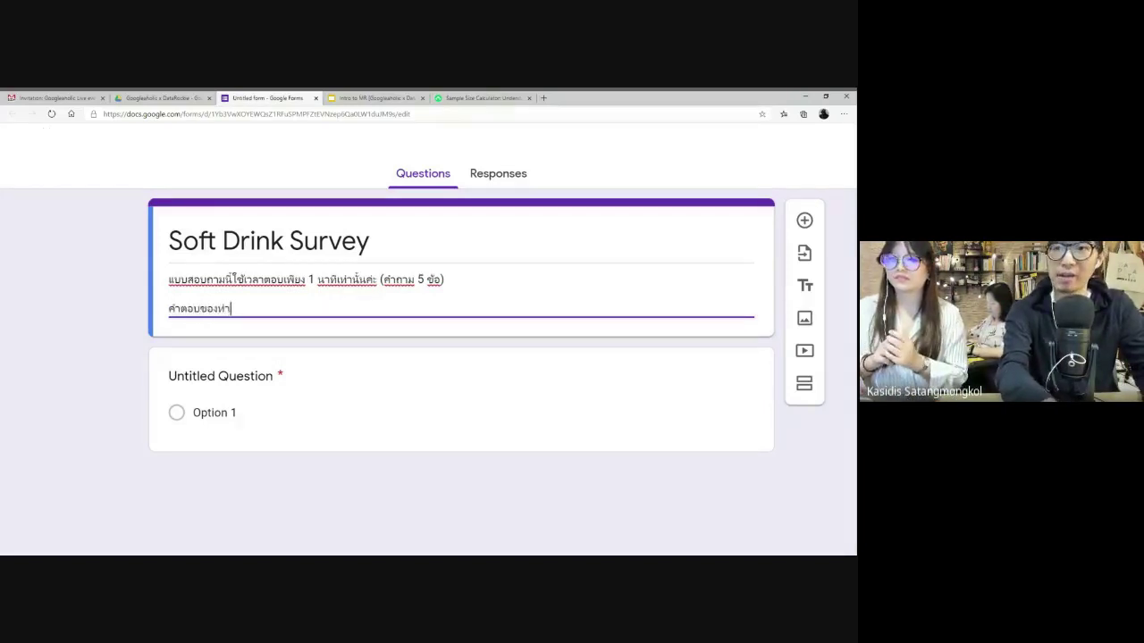
{"action": "type", "text": "ถูกเก"}
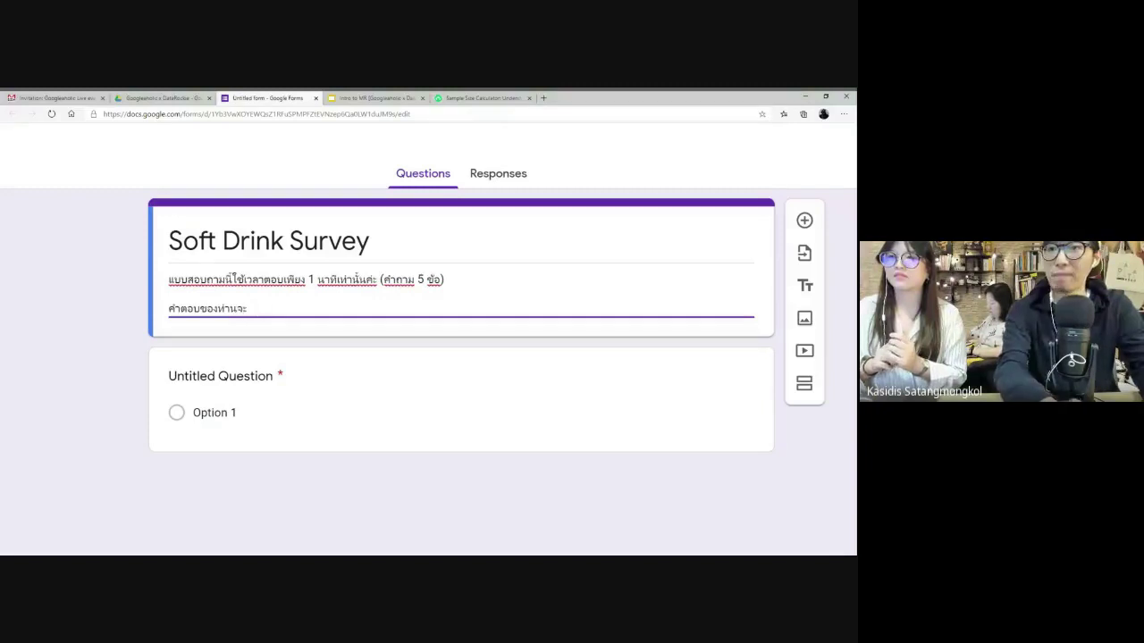
{"action": "type", "text": "็บเป็นความ"}
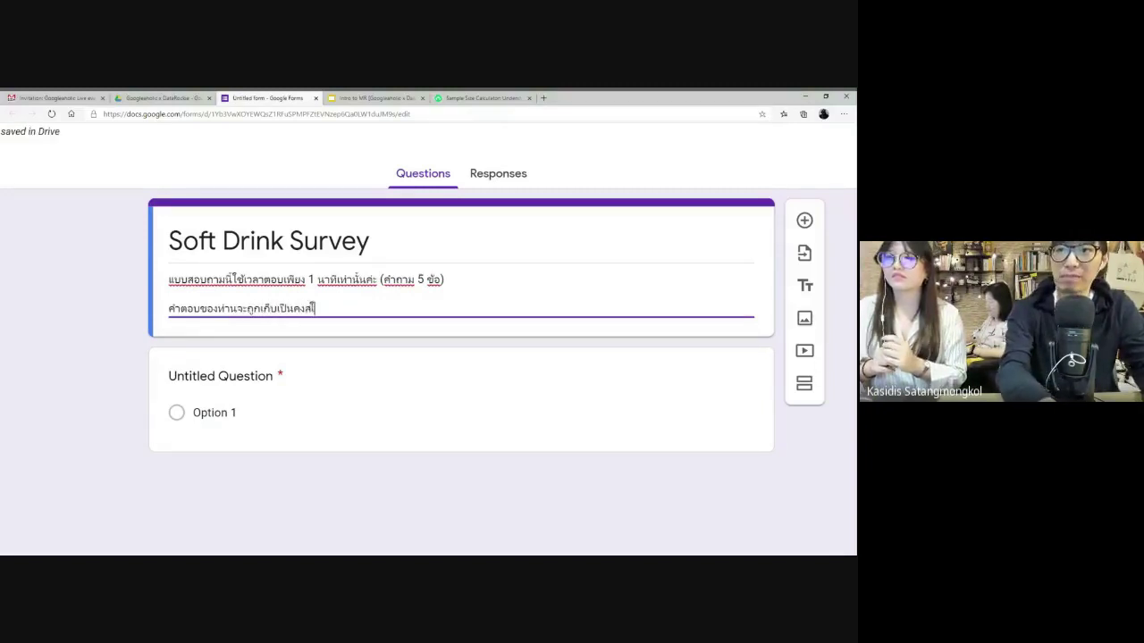
{"action": "key", "text": "BackSpace"}
{"action": "type", "text": "วามลั"}
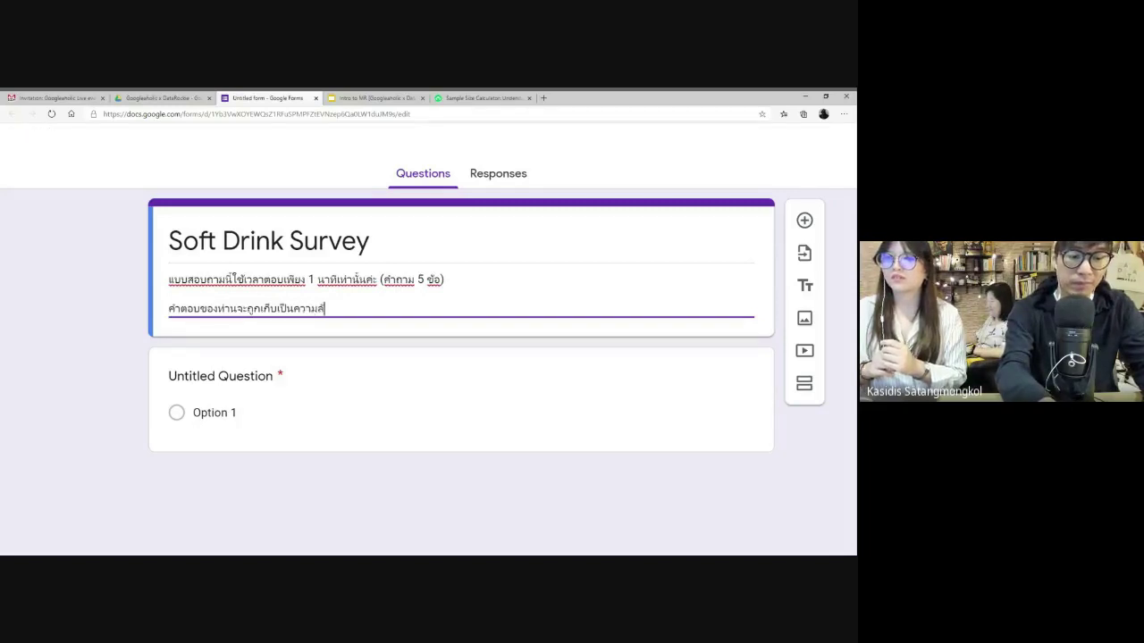
{"action": "type", "text": "บ และใช้สำหรับ"}
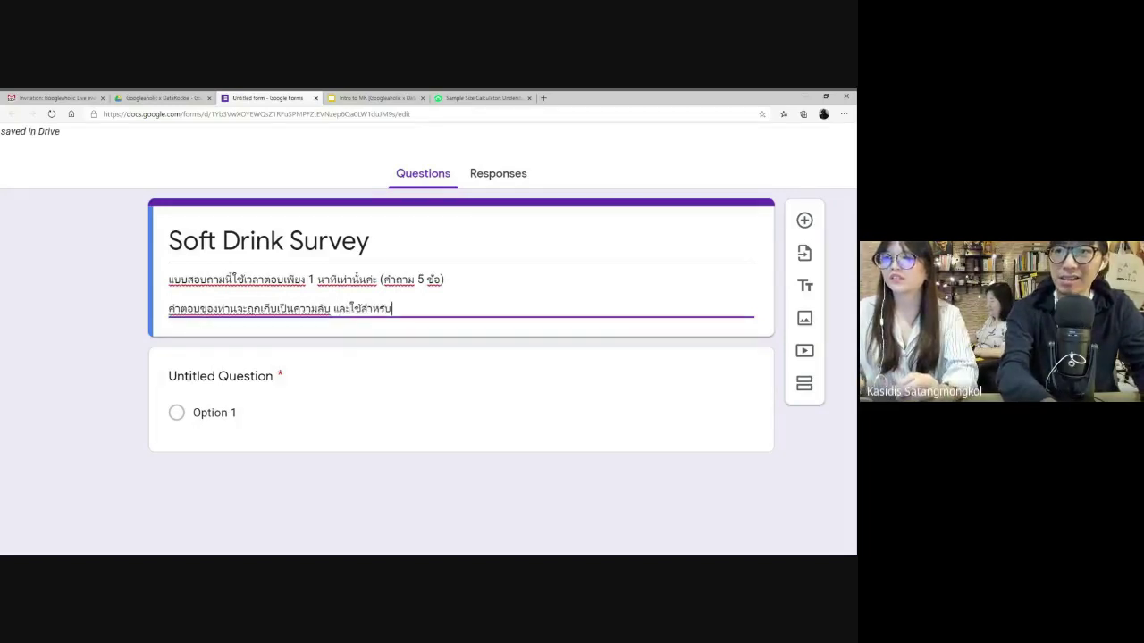
{"action": "type", "text": "งานวิจัยเท่านั้น"}
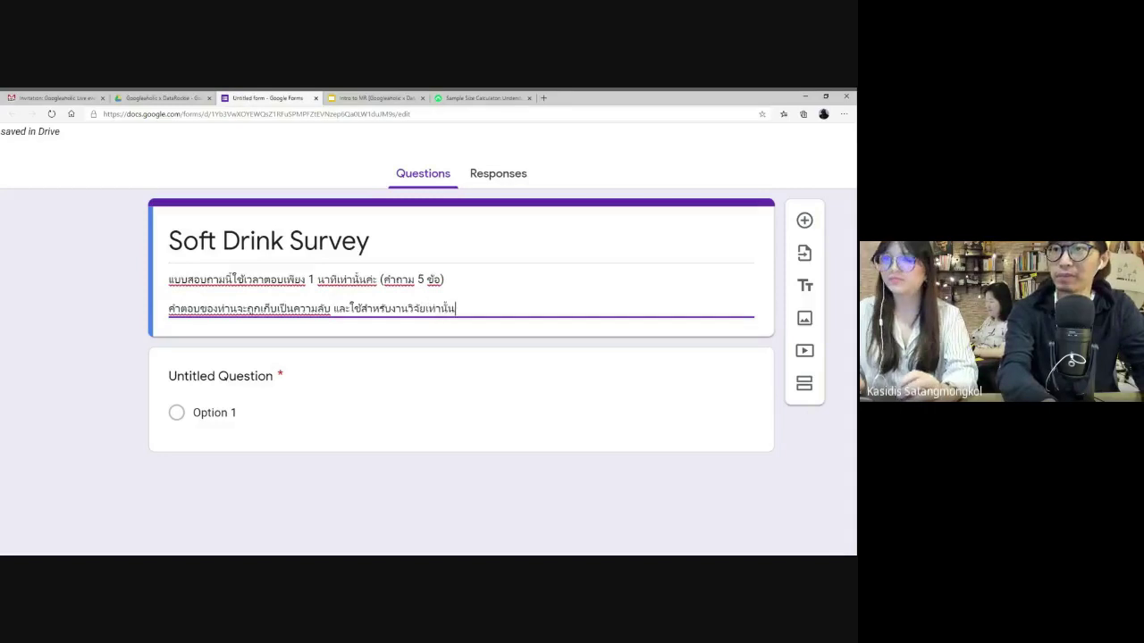
{"action": "key", "text": "Return"}
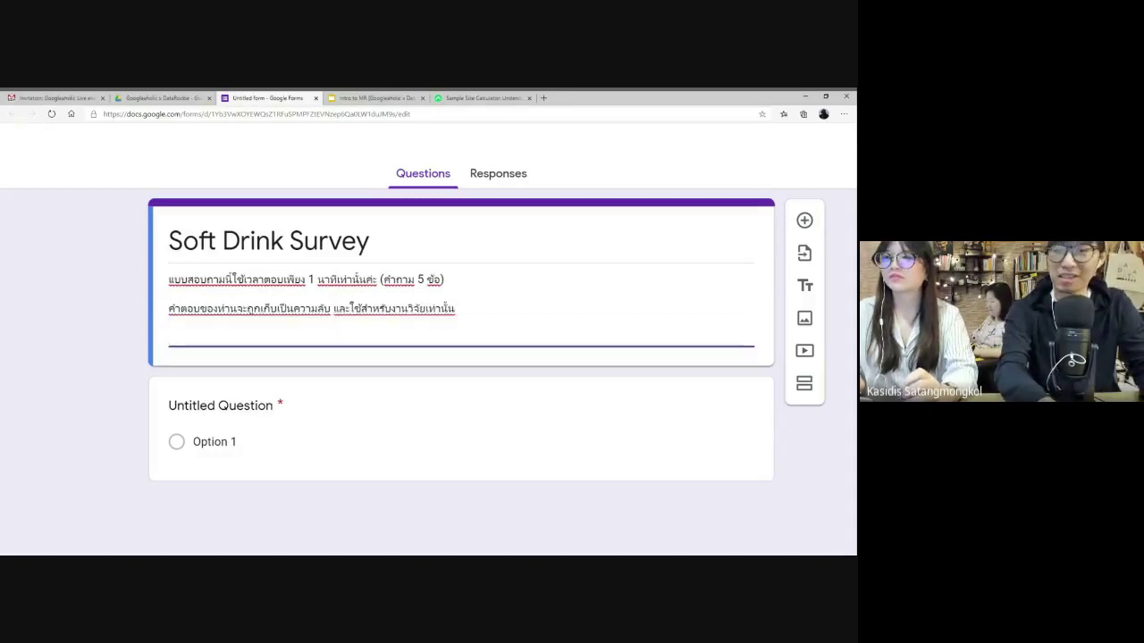
{"action": "type", "text": "ทบ"}
{"action": "key", "text": "BackSpace"}
{"action": "key", "text": "BackSpace"}
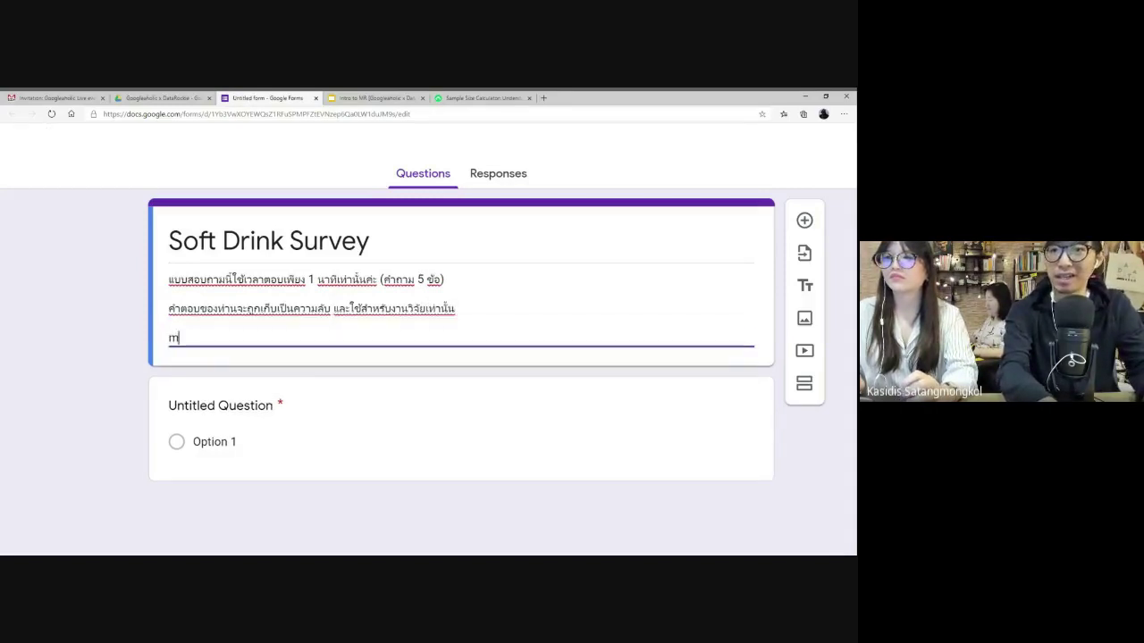
{"action": "type", "text": "ทีม GoogleA"}
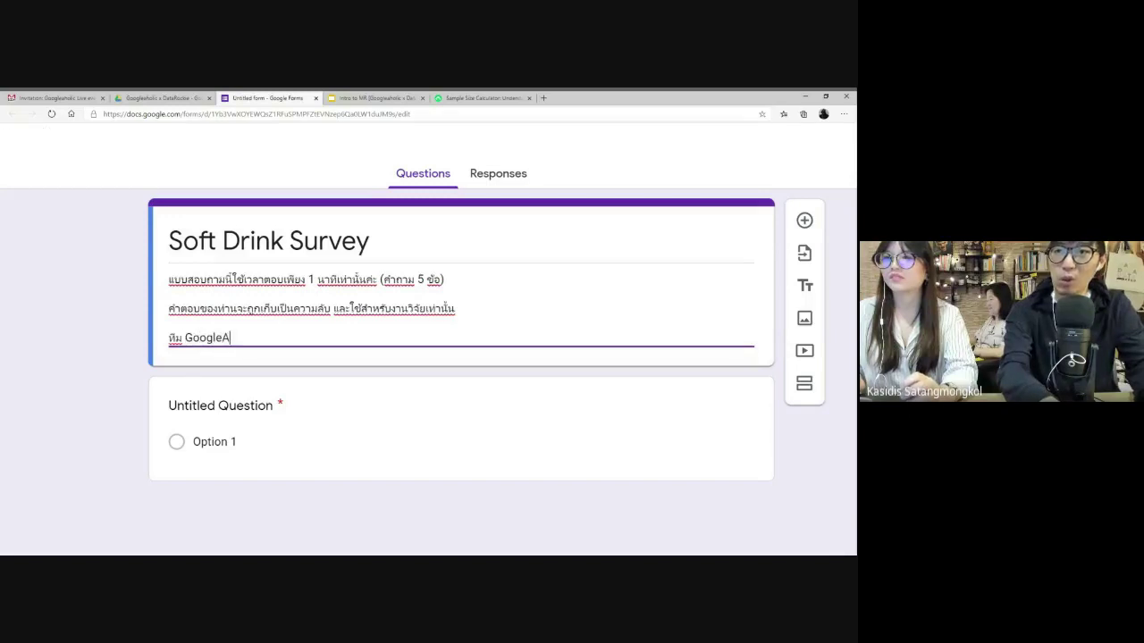
{"action": "type", "text": "holic"}
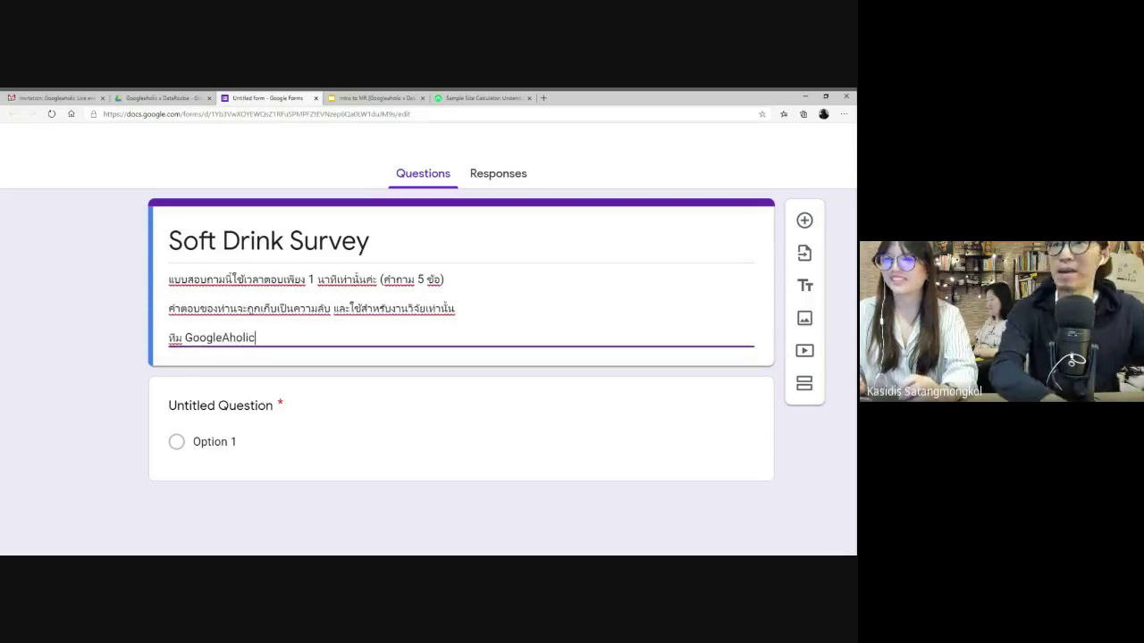
{"action": "key", "text": "ctrl+0"}
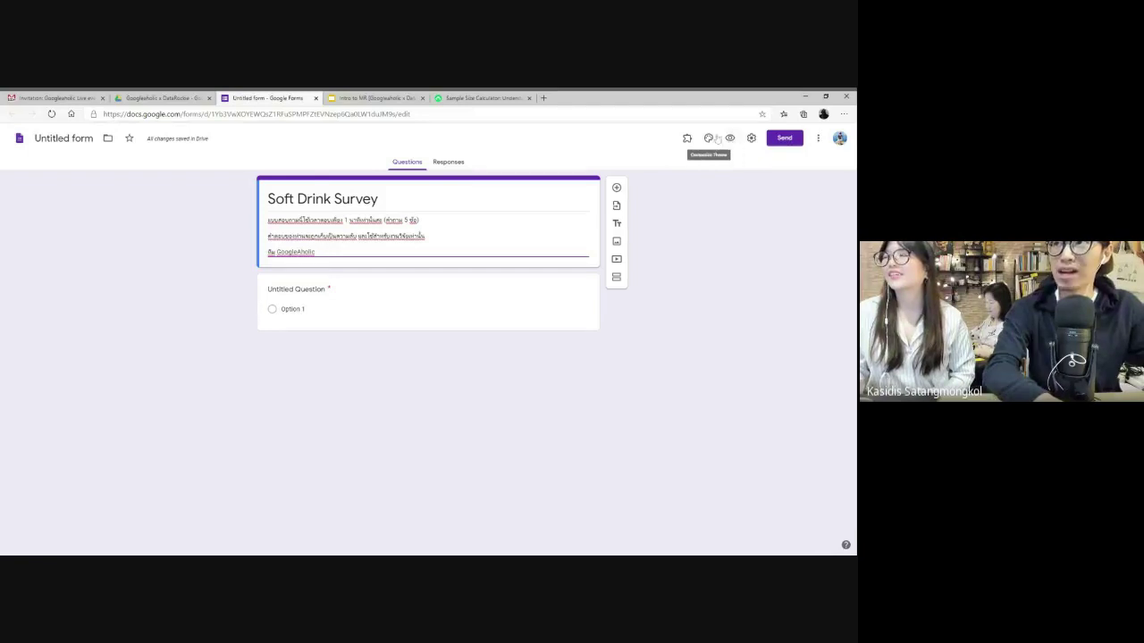
- Open the Customize Theme panel for the Soft Drink Survey
{"action": "left_click", "coordinate": [711, 138]}
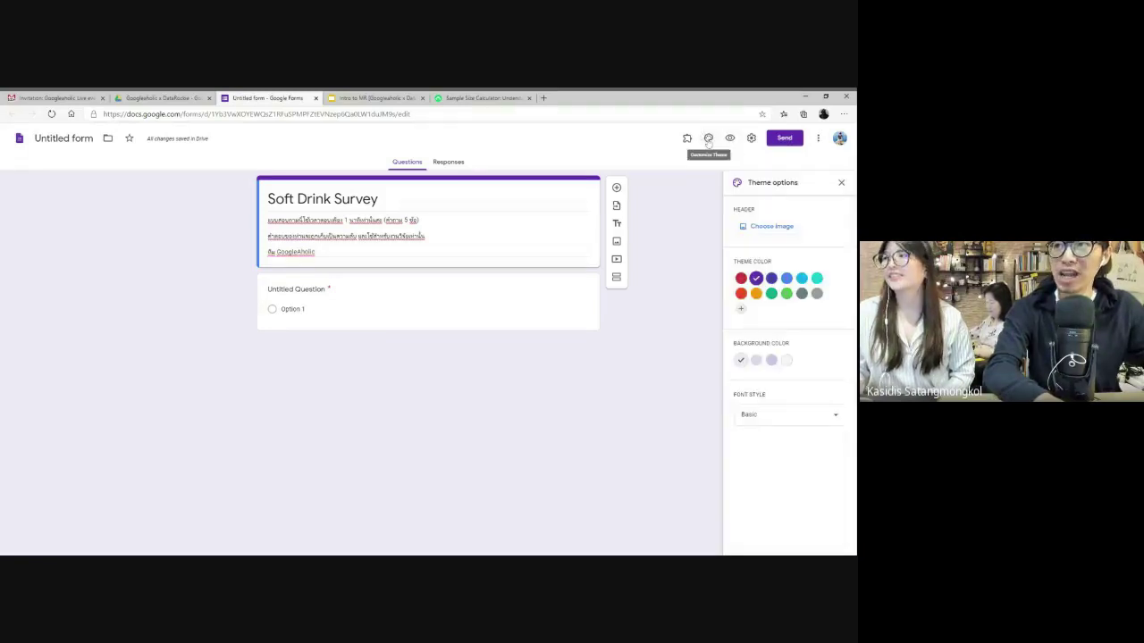
- Set the cupcake header image from Food and dining and a light grey background
{"action": "left_click", "coordinate": [770, 228]}
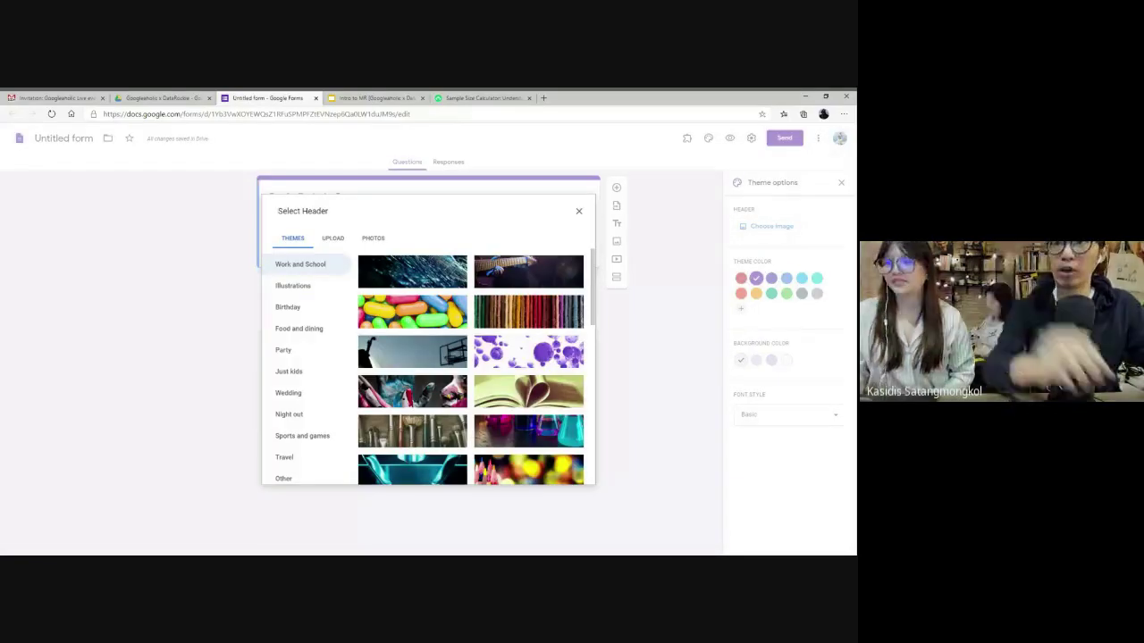
{"action": "scroll", "coordinate": [490, 378], "scroll_direction": "down", "scroll_amount": 1}
{"action": "scroll", "coordinate": [490, 378], "scroll_direction": "down", "scroll_amount": 10}
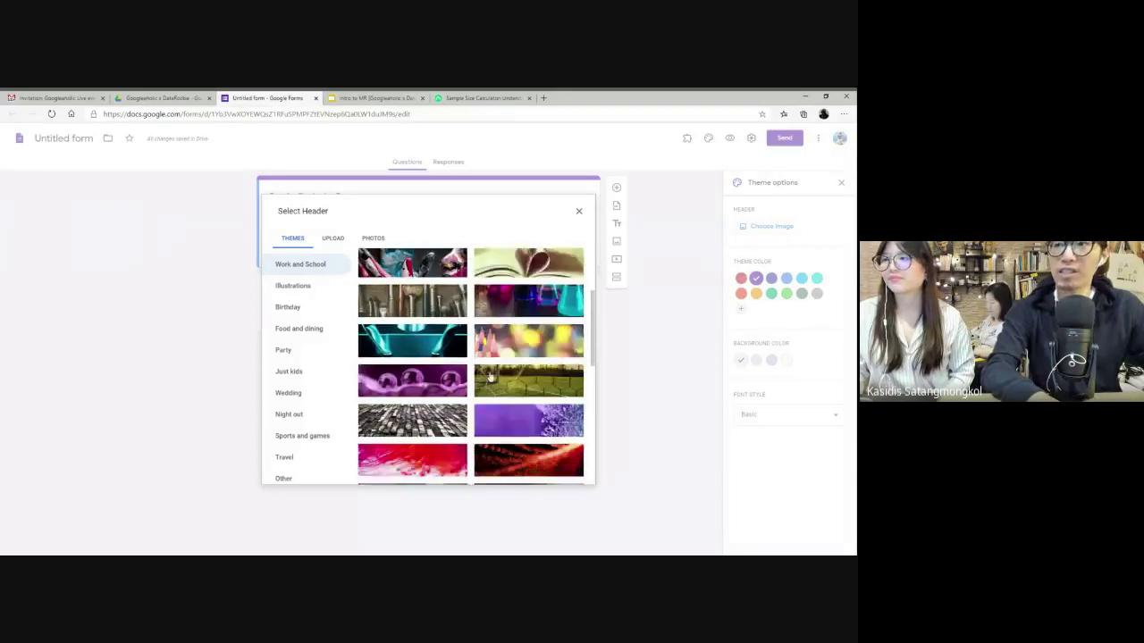
{"action": "scroll", "coordinate": [472, 366], "scroll_direction": "down", "scroll_amount": 3}
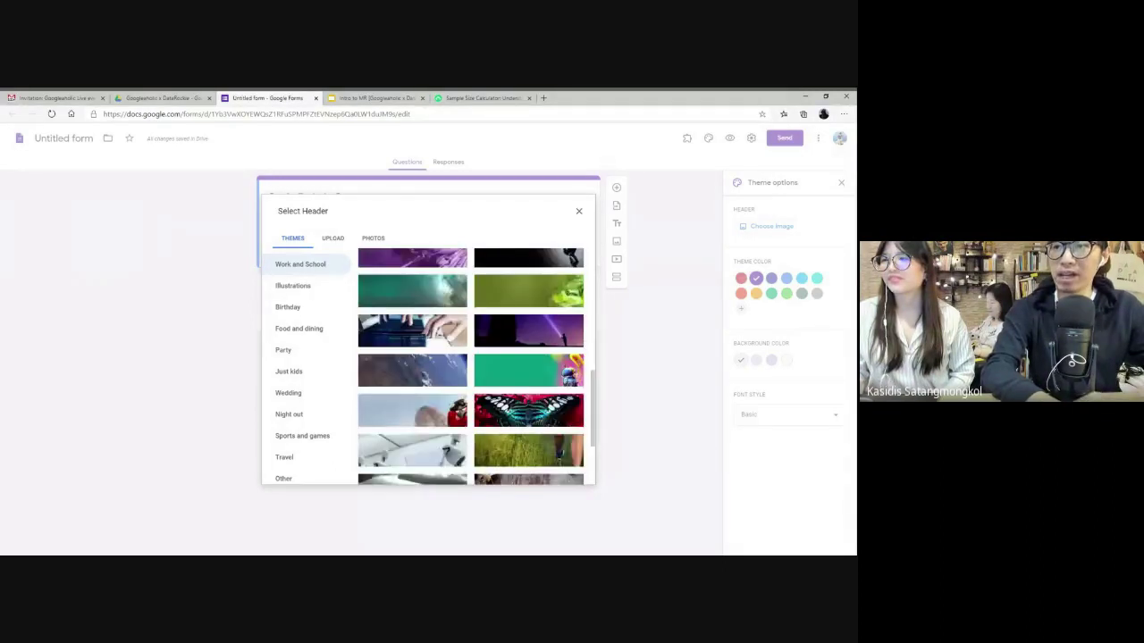
{"action": "scroll", "coordinate": [472, 366], "scroll_direction": "down", "scroll_amount": 3}
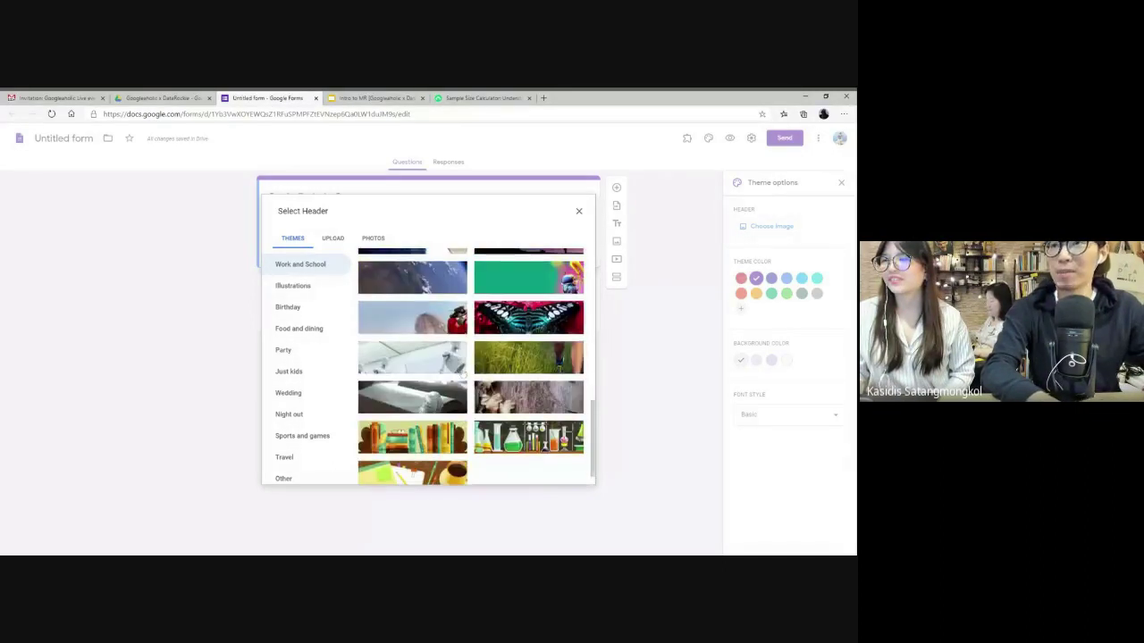
{"action": "left_click", "coordinate": [319, 330]}
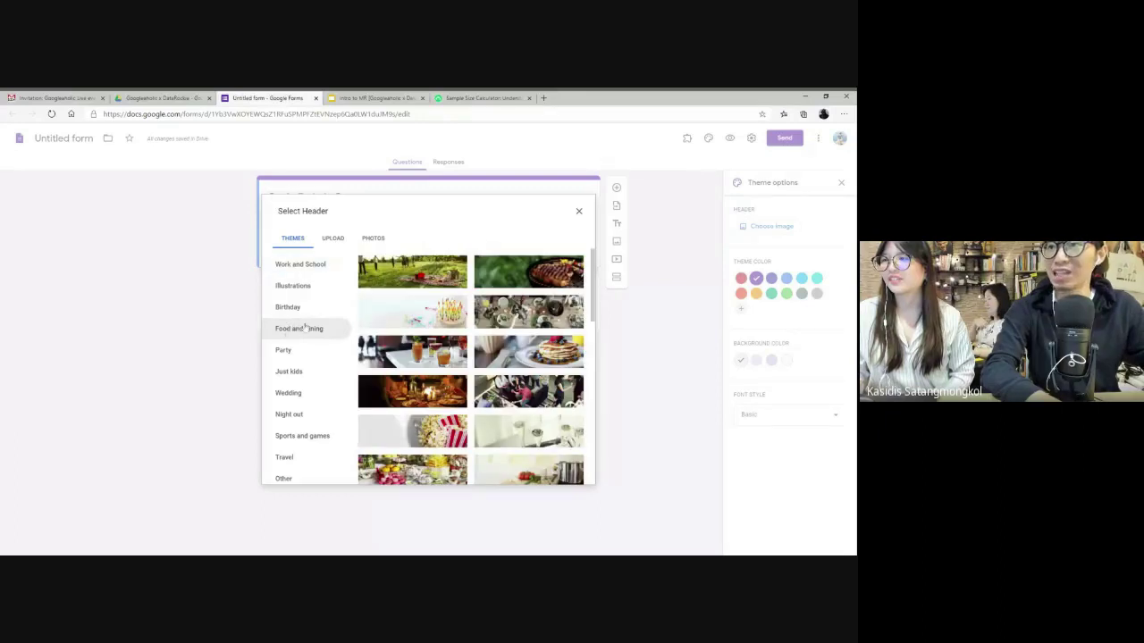
{"action": "scroll", "coordinate": [499, 333], "scroll_direction": "down", "scroll_amount": 3}
{"action": "scroll", "coordinate": [498, 333], "scroll_direction": "down", "scroll_amount": 5}
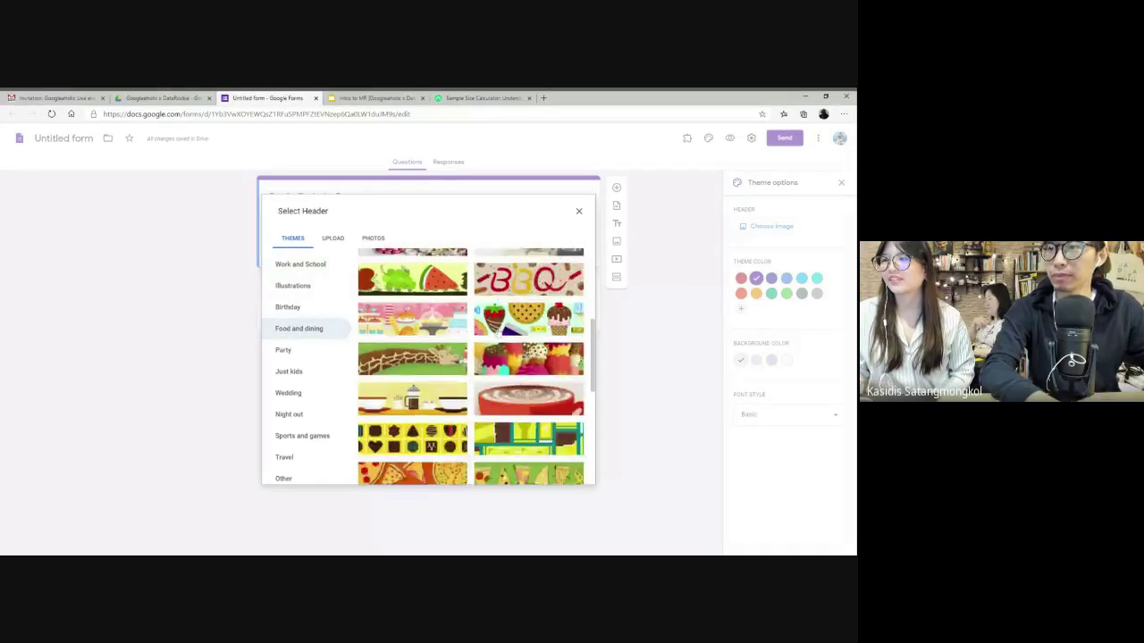
{"action": "scroll", "coordinate": [361, 447], "scroll_direction": "down", "scroll_amount": 5}
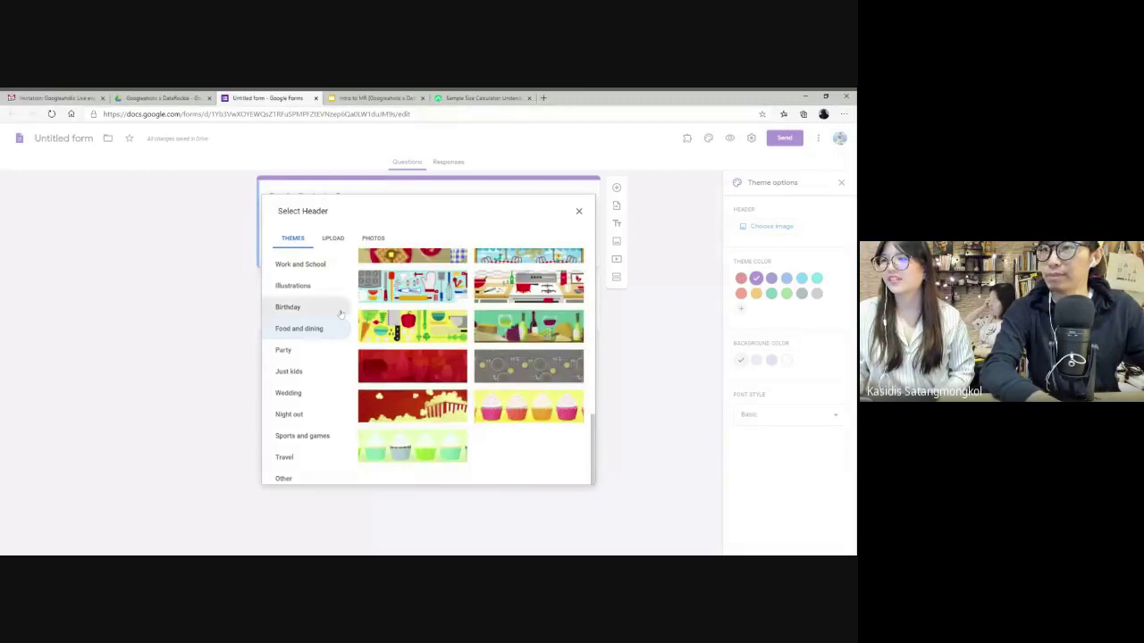
{"action": "left_click", "coordinate": [580, 412]}
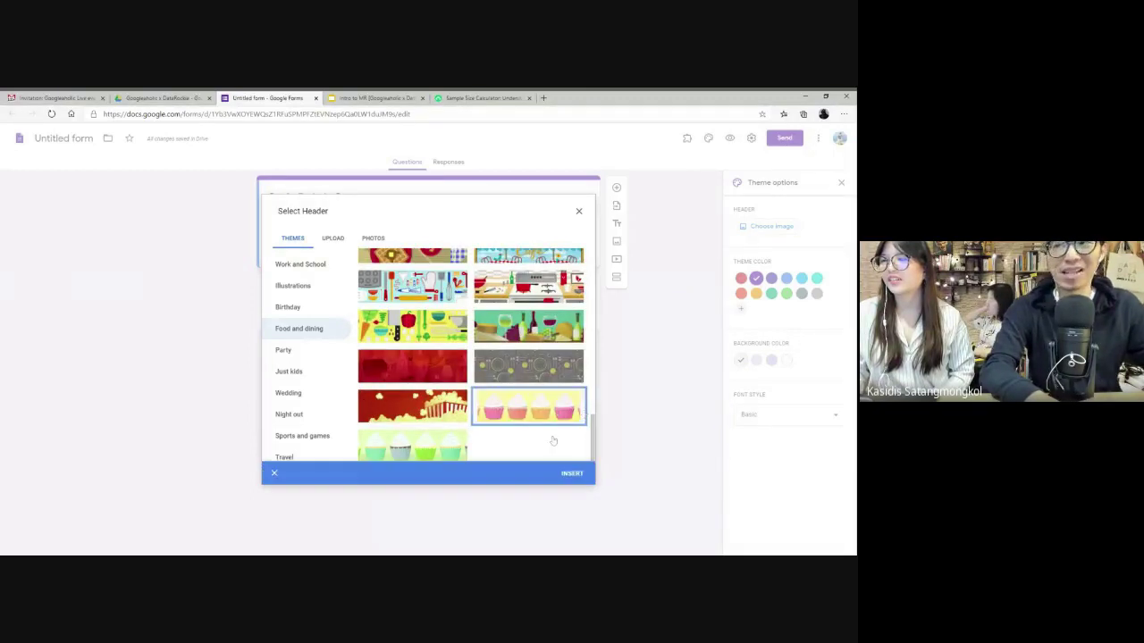
{"action": "left_click", "coordinate": [571, 474]}
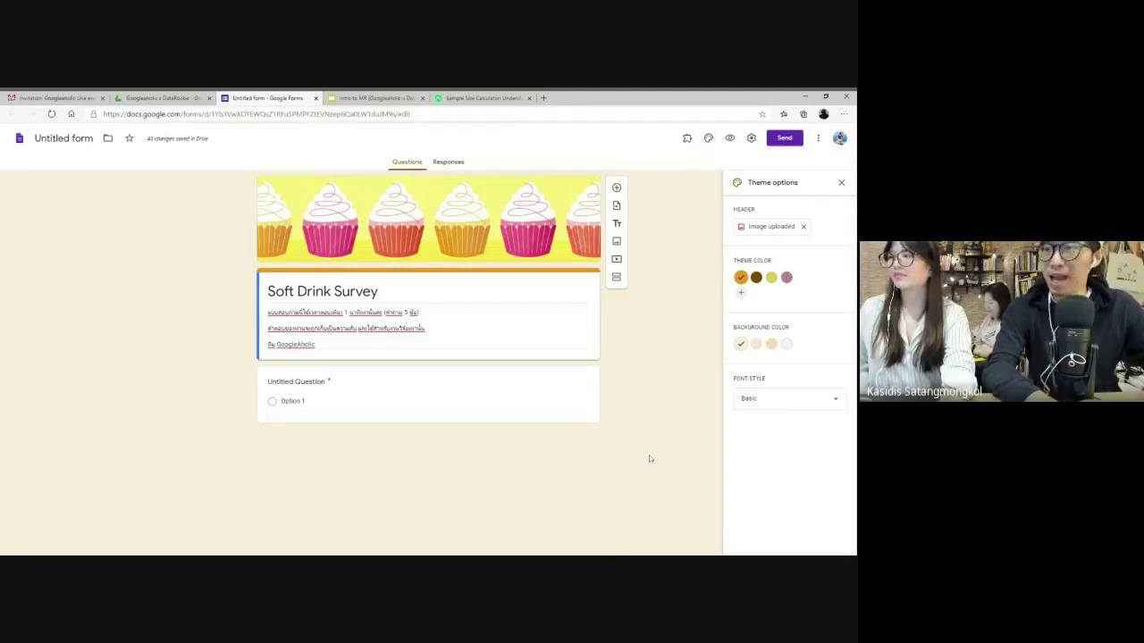
{"action": "left_click", "coordinate": [786, 344]}
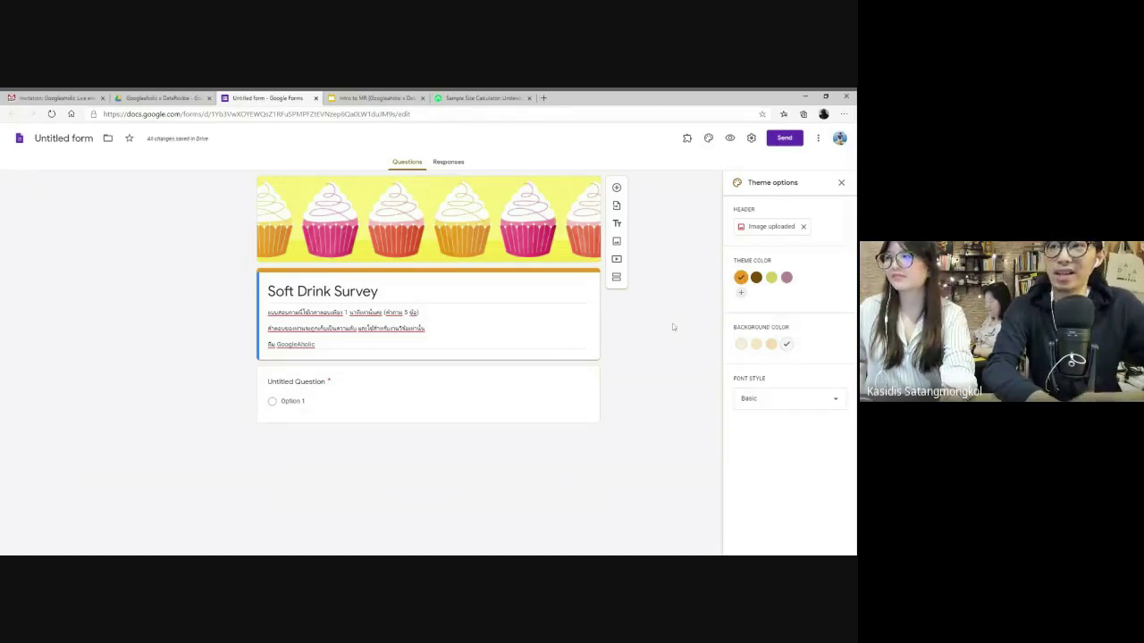
- Title the first question 'S1. คุณยินดีจะเข้าร่วมตอบแบบสอบถามนี้กับเราหรือไม่'
{"action": "left_click", "coordinate": [367, 397]}
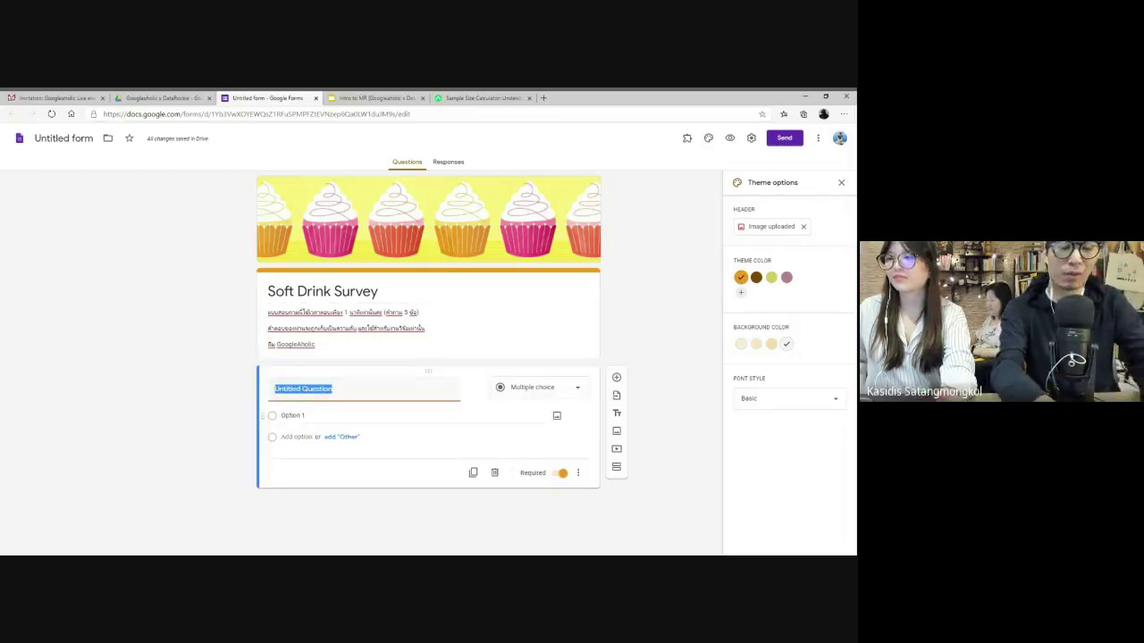
{"action": "type", "text": "St."}
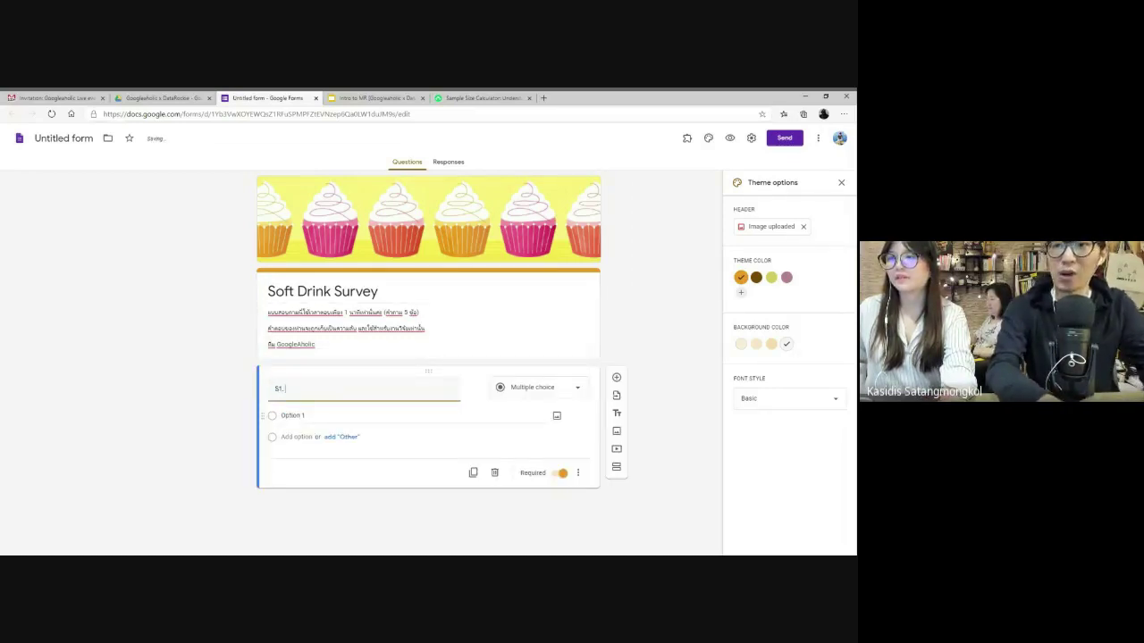
{"action": "key", "text": "ctrl+plus"}
{"action": "key", "text": "ctrl+plus"}
{"action": "key", "text": "ctrl+plus"}
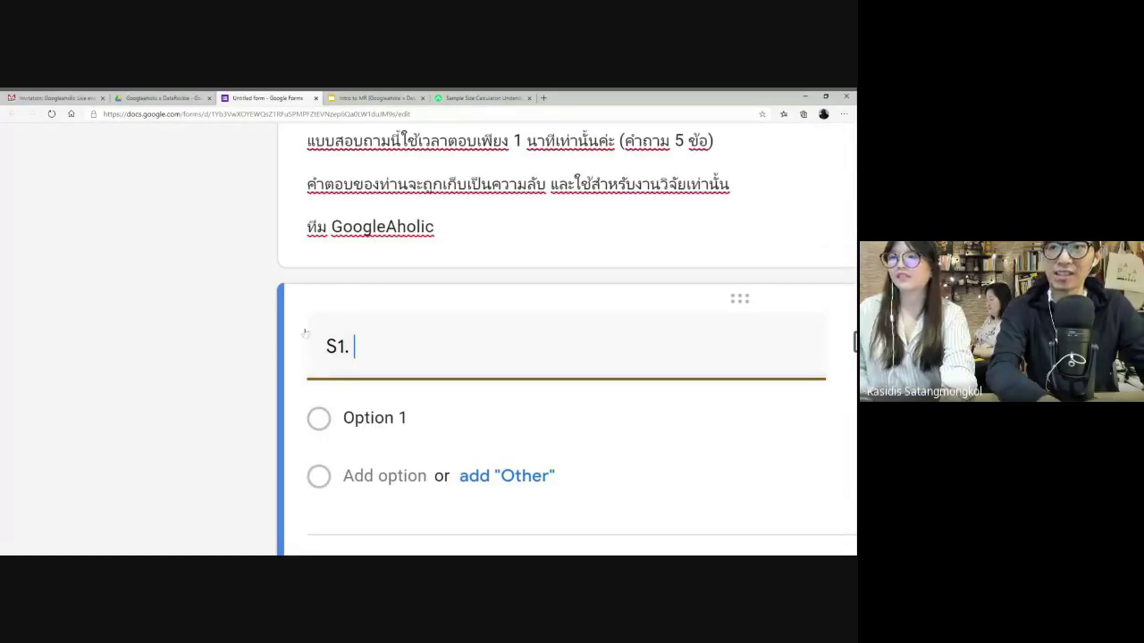
{"action": "scroll", "coordinate": [563, 313], "scroll_direction": "down", "scroll_amount": 2}
{"action": "scroll", "coordinate": [500, 313], "scroll_direction": "right", "scroll_amount": 2}
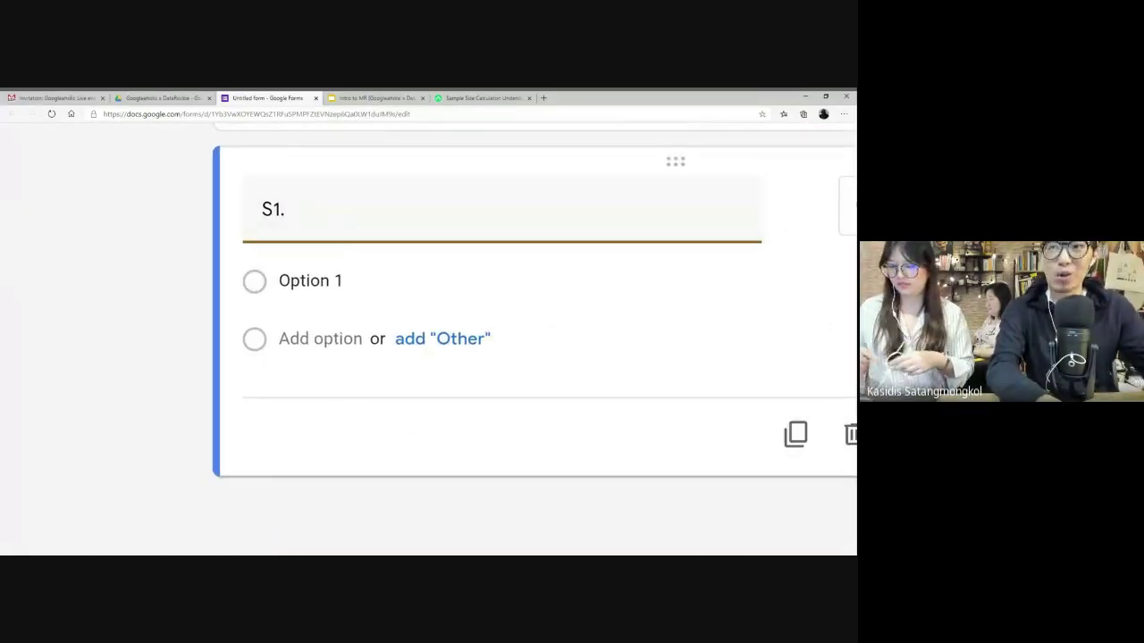
{"action": "scroll", "coordinate": [501, 313], "scroll_direction": "right", "scroll_amount": 2}
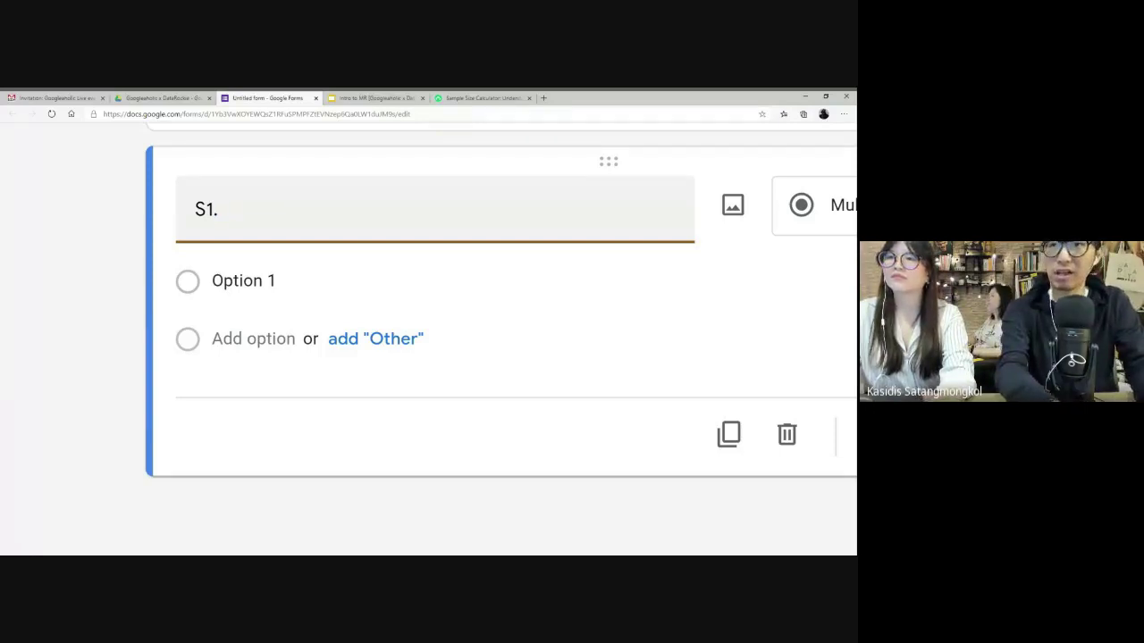
{"action": "type", "text": "คุณยินดีจะเ"}
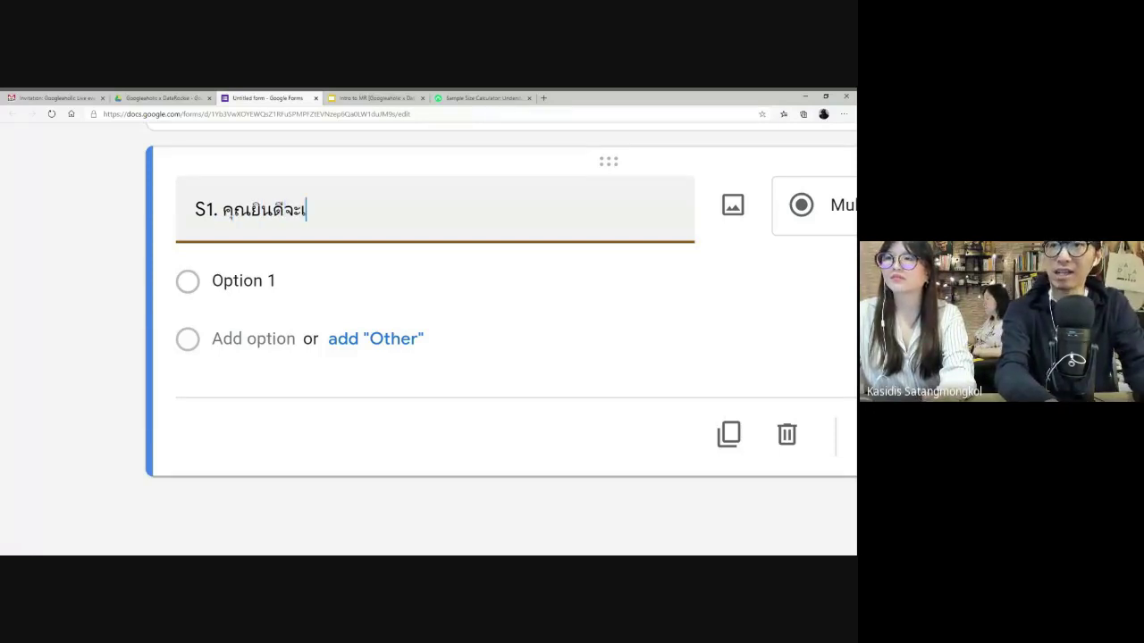
{"action": "type", "text": "ข้าร่วมตอบ"}
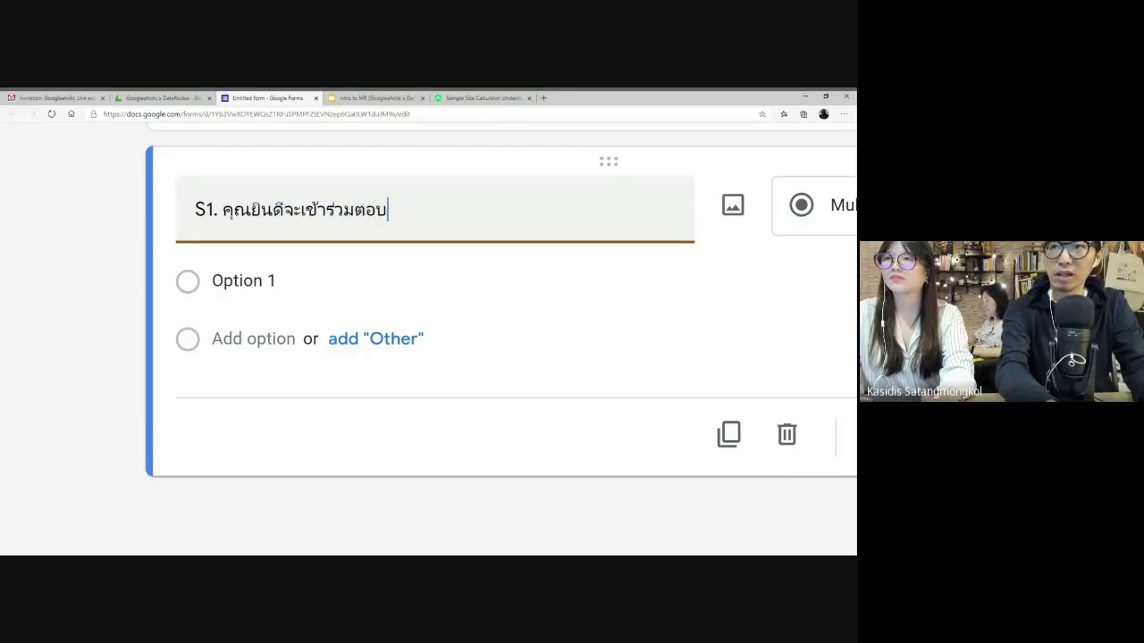
{"action": "type", "text": "แบบสอบถามนี้ก"}
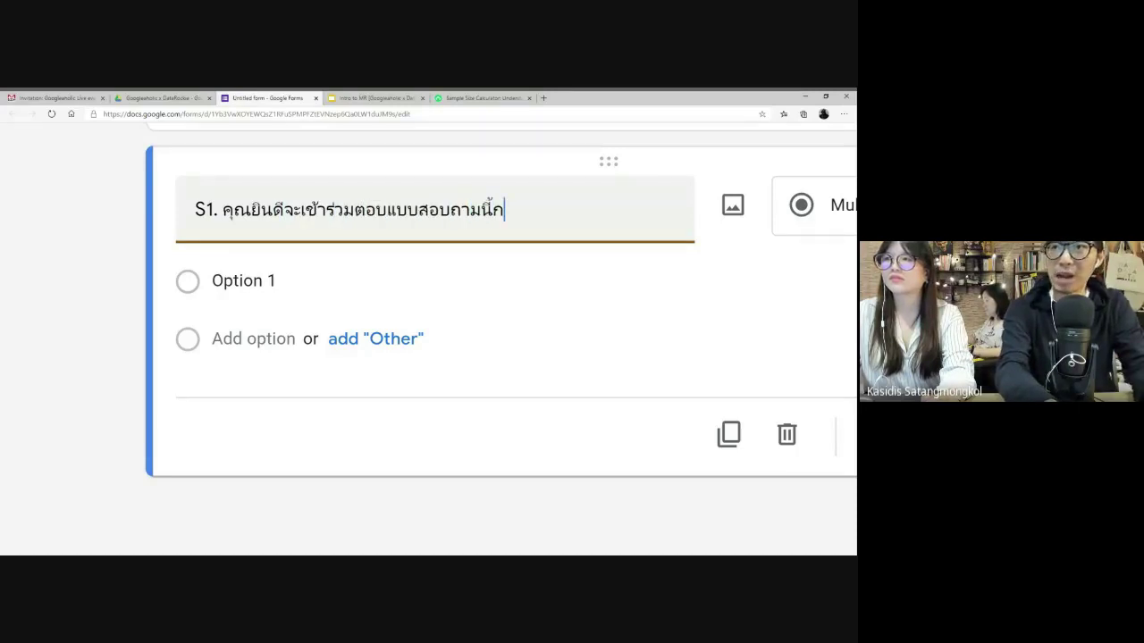
{"action": "type", "text": "ับเร"}
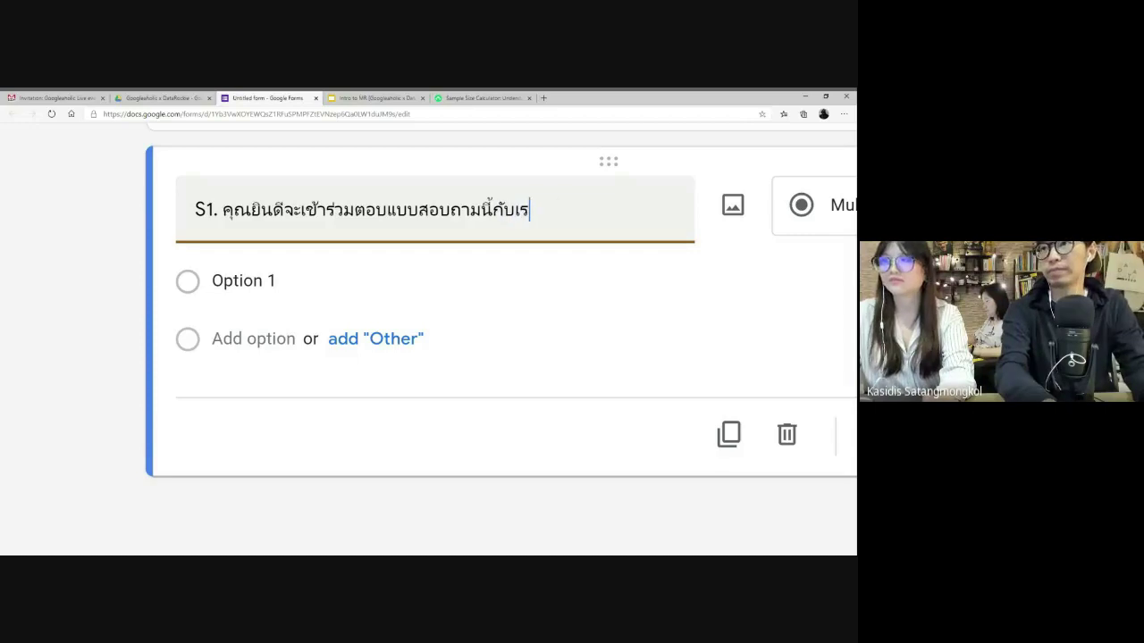
{"action": "type", "text": "าหรือไม่"}
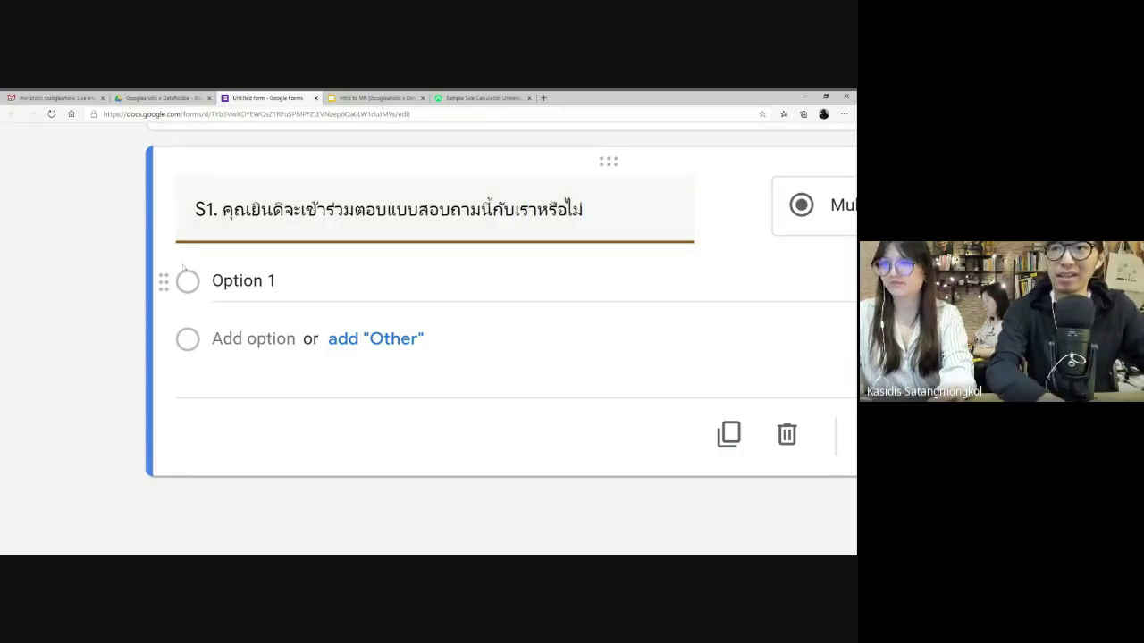
{"action": "scroll", "coordinate": [586, 337], "scroll_direction": "down", "scroll_amount": 6}
- Keep S1 as required multiple choice with the answers ยินดี and ไม่ยินดี
{"action": "left_click", "coordinate": [632, 354]}
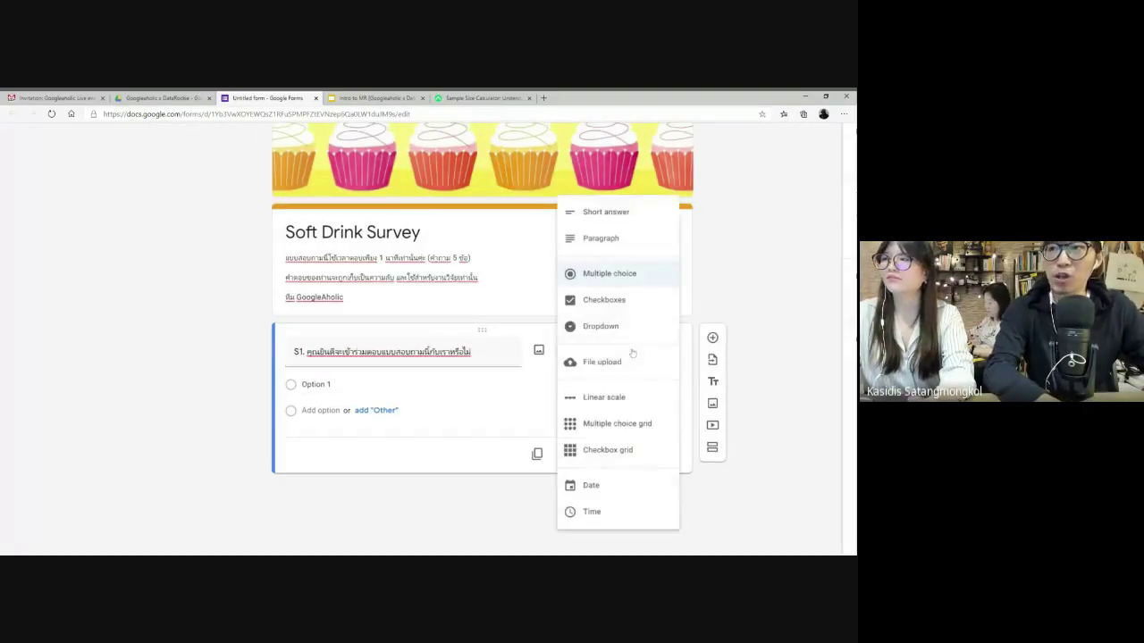
{"action": "left_click", "coordinate": [621, 282]}
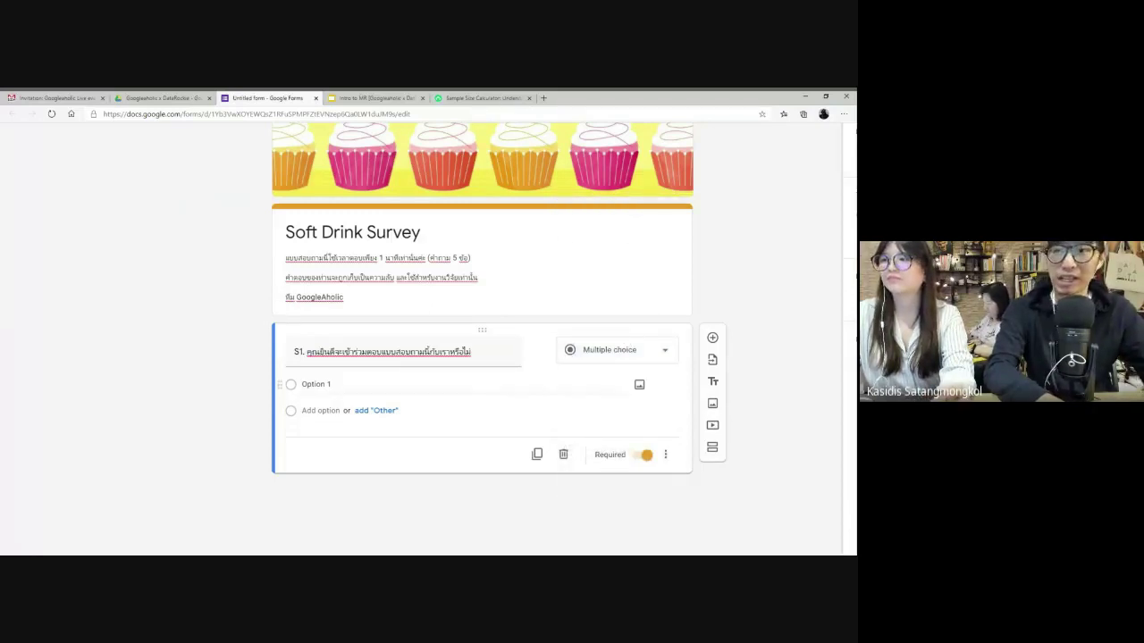
{"action": "left_click", "coordinate": [315, 384]}
{"action": "type", "text": "ยิน"}
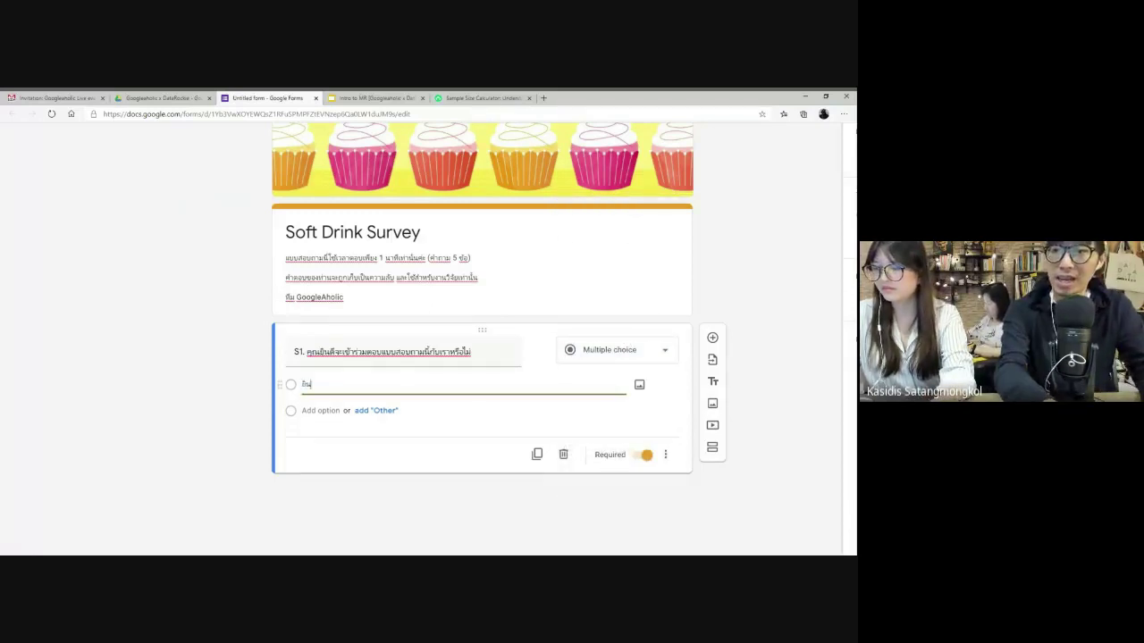
{"action": "type", "text": "ดี"}
{"action": "key", "text": "Return"}
{"action": "type", "text": "ไม่"}
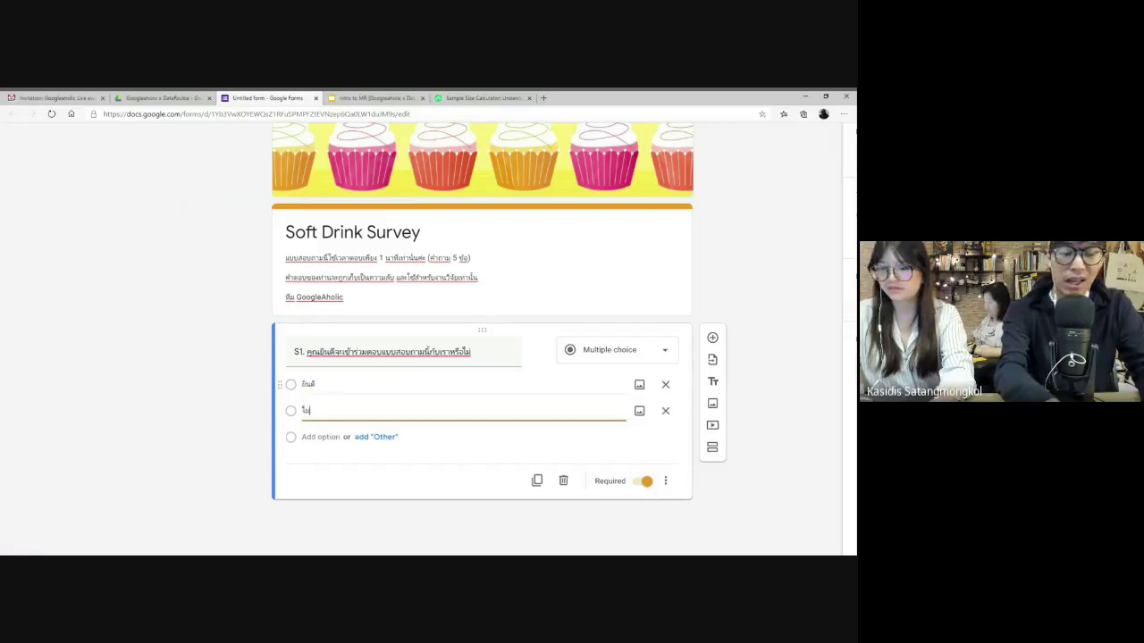
{"action": "type", "text": "ยินดี"}
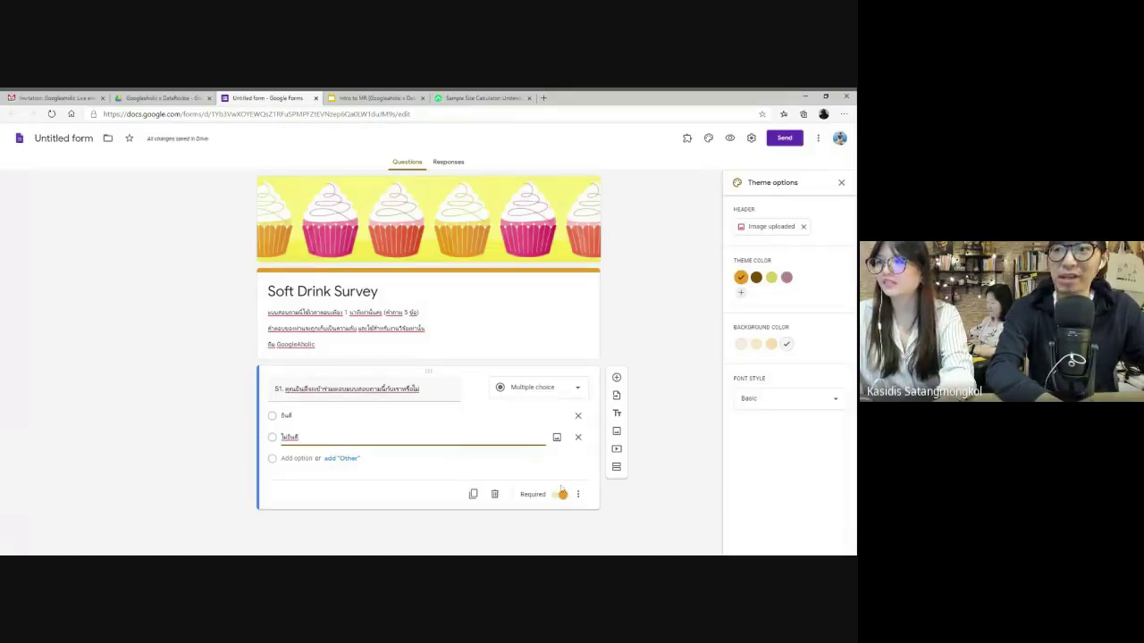
{"action": "left_click", "coordinate": [560, 495]}
{"action": "left_click", "coordinate": [560, 496]}
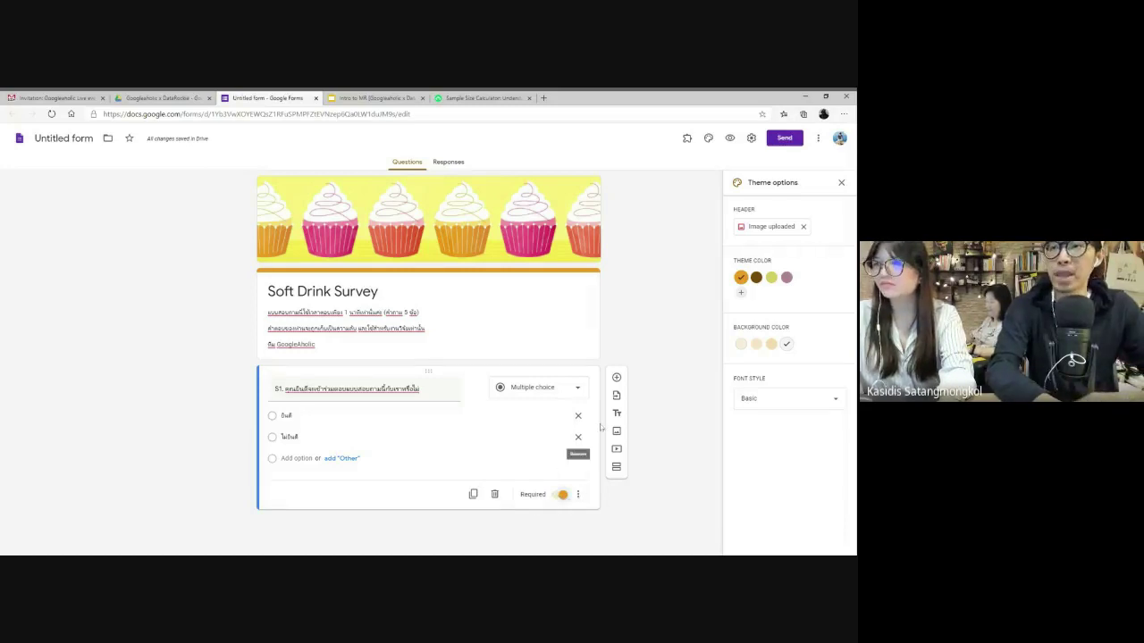
{"action": "scroll", "coordinate": [589, 429], "scroll_direction": "down", "scroll_amount": 1}
{"action": "scroll", "coordinate": [589, 416], "scroll_direction": "up", "scroll_amount": 1}
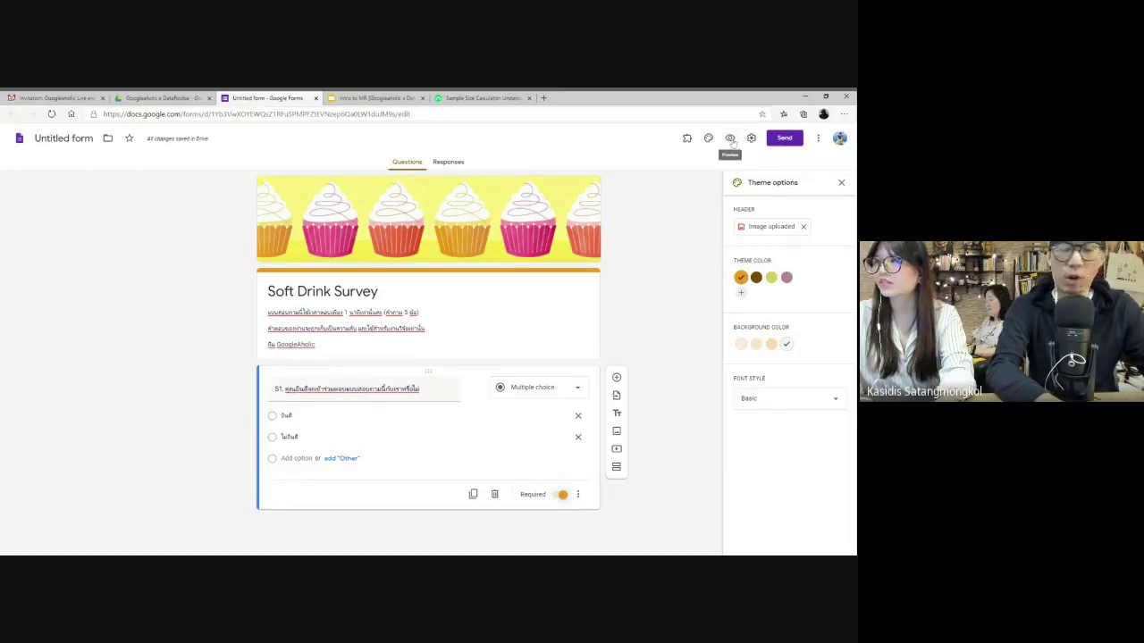
- Preview the survey, try both S1 answers, then go back to the editor
{"action": "left_click", "coordinate": [730, 139]}
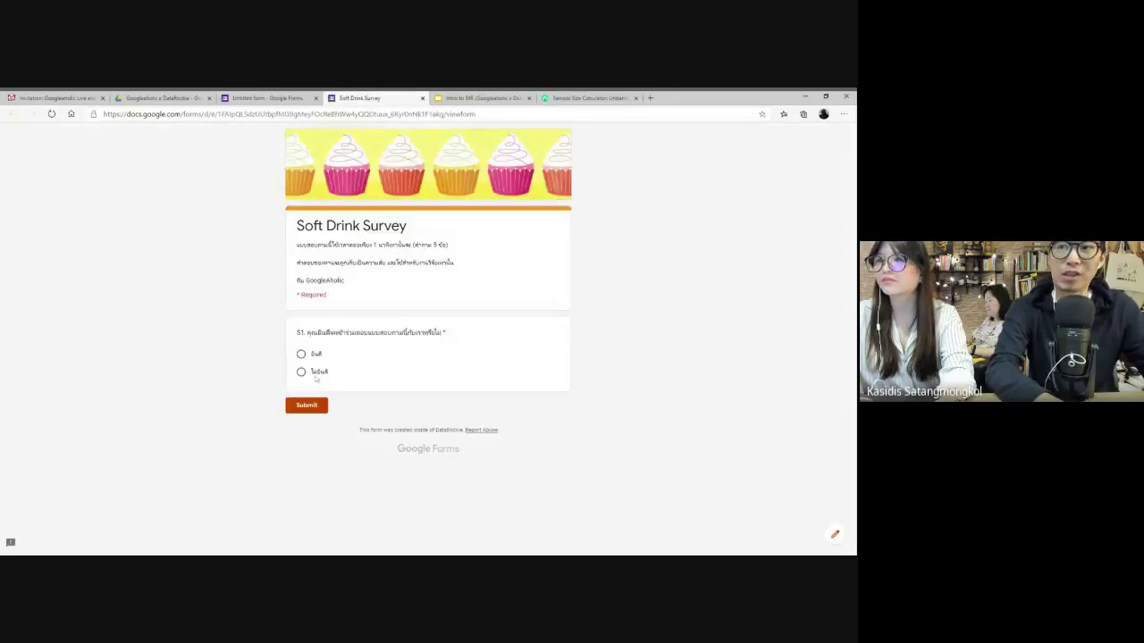
{"action": "left_click", "coordinate": [301, 354]}
{"action": "left_click", "coordinate": [301, 372]}
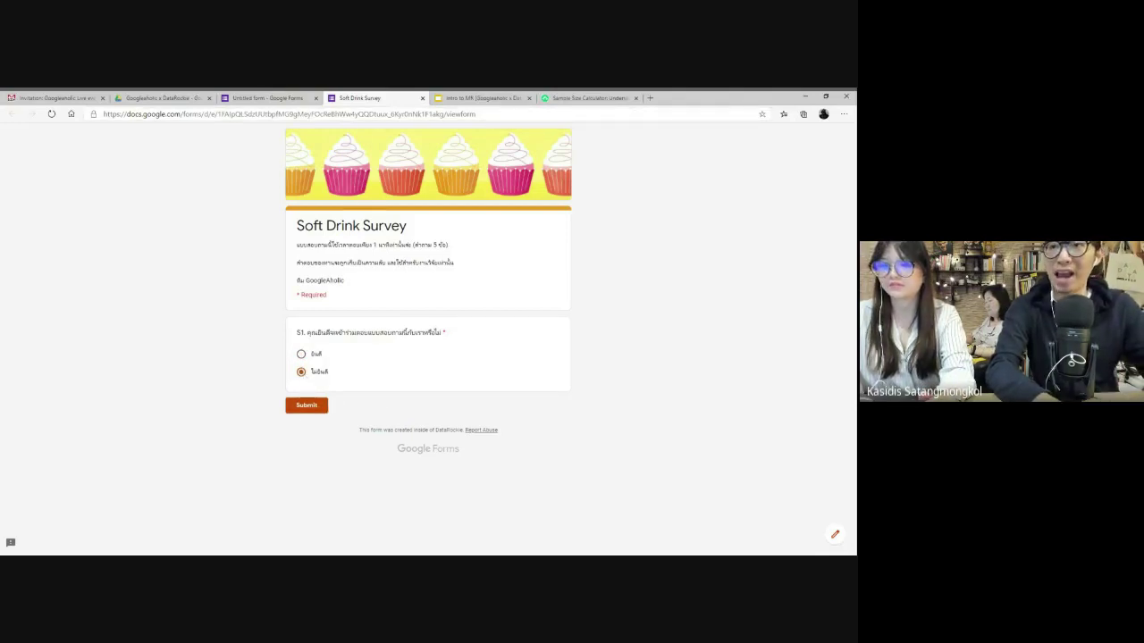
{"action": "scroll", "coordinate": [428, 358], "scroll_direction": "up", "scroll_amount": 5}
{"action": "scroll", "coordinate": [428, 358], "scroll_direction": "up", "scroll_amount": 3}
{"action": "scroll", "coordinate": [428, 357], "scroll_direction": "down", "scroll_amount": 5}
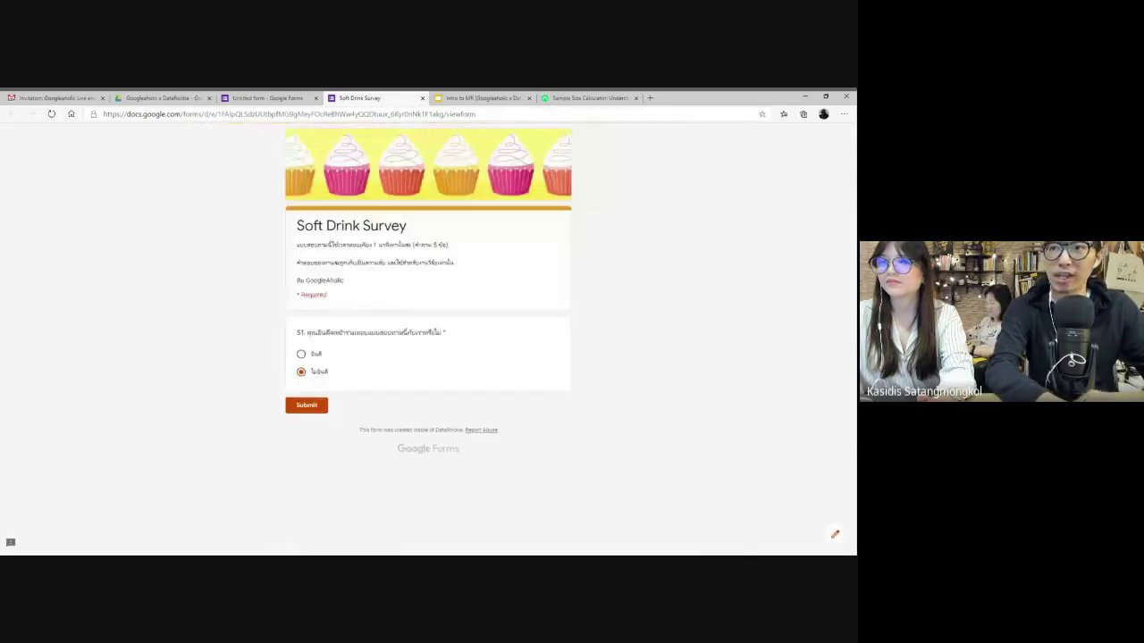
{"action": "left_click", "coordinate": [279, 97]}
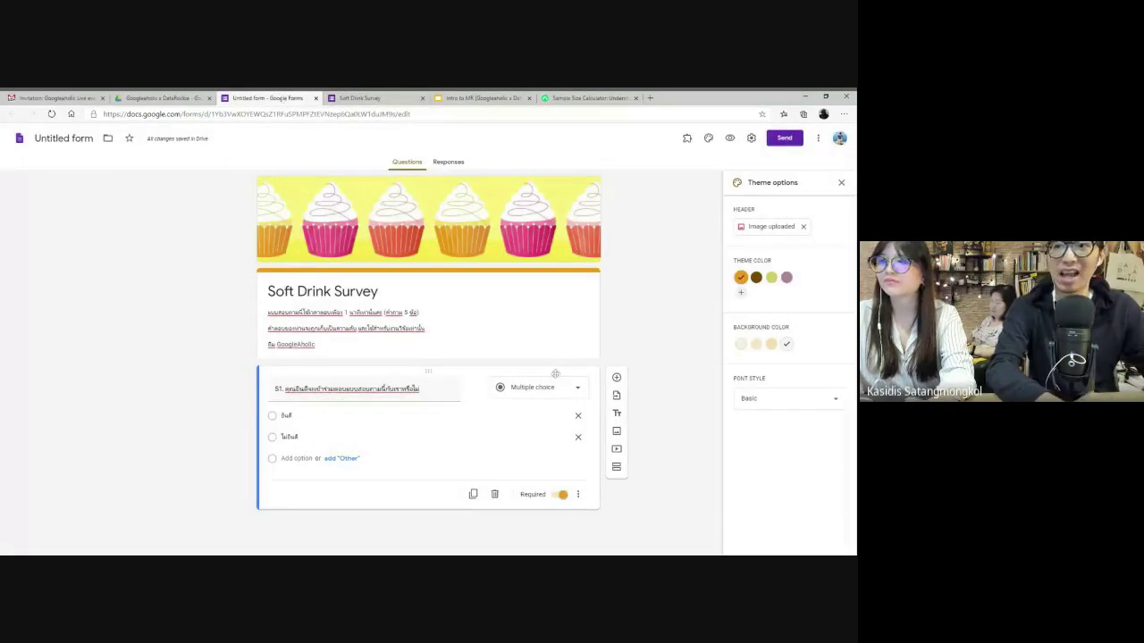
- Insert a new section after S1 and clear its 'Untitled Section' title
{"action": "scroll", "coordinate": [429, 449], "scroll_direction": "down", "scroll_amount": 1}
{"action": "scroll", "coordinate": [429, 448], "scroll_direction": "up", "scroll_amount": 1}
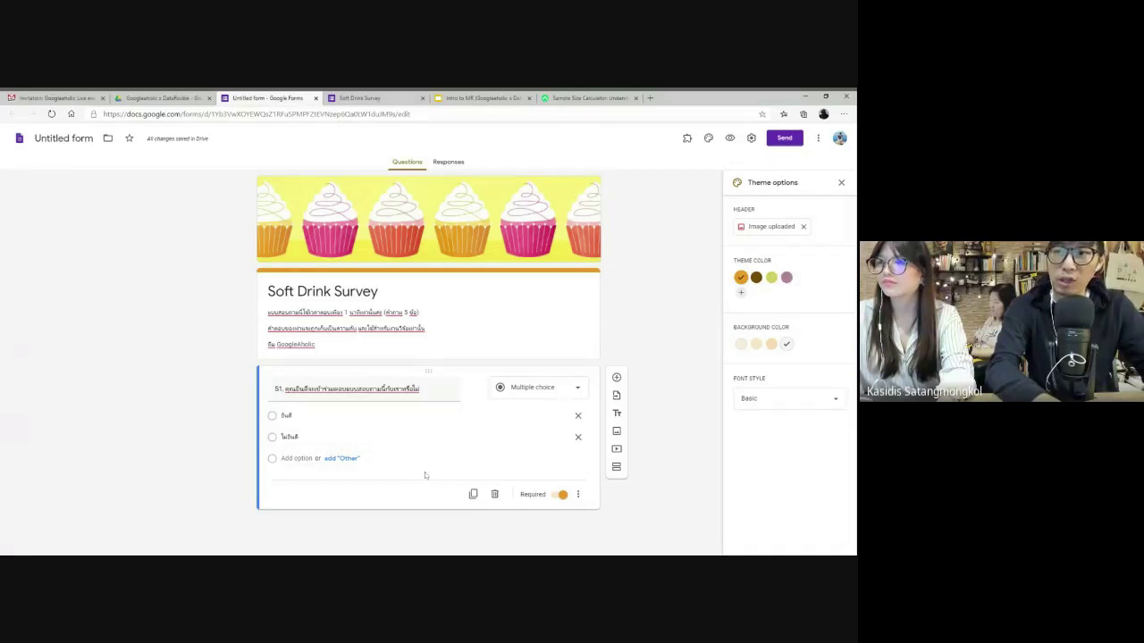
{"action": "left_click", "coordinate": [615, 469]}
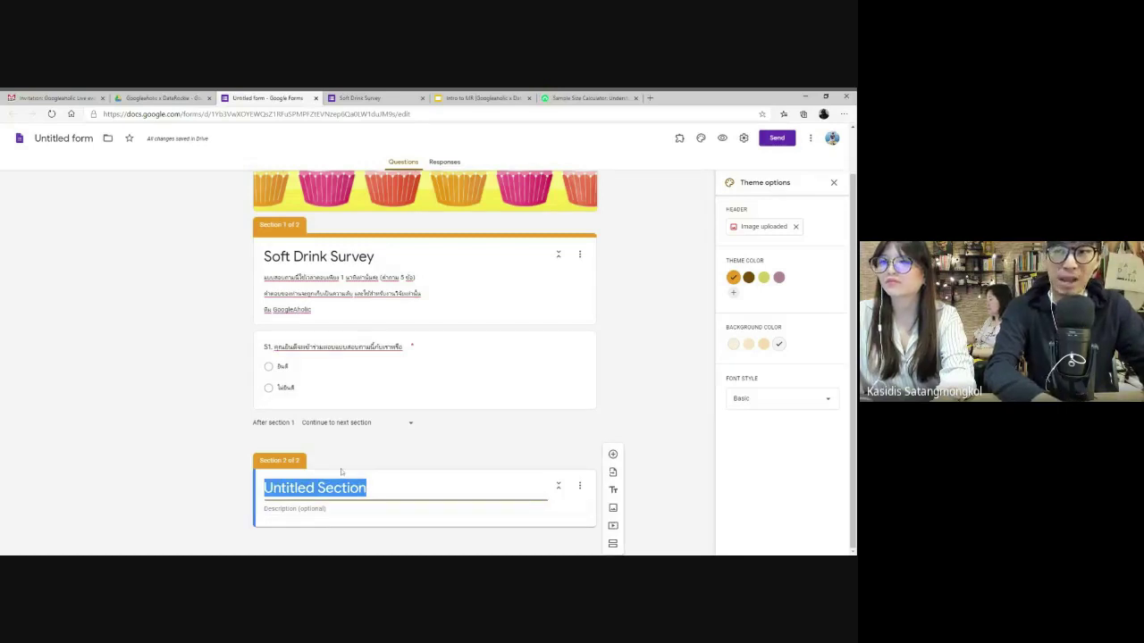
{"action": "key", "text": "BackSpace"}
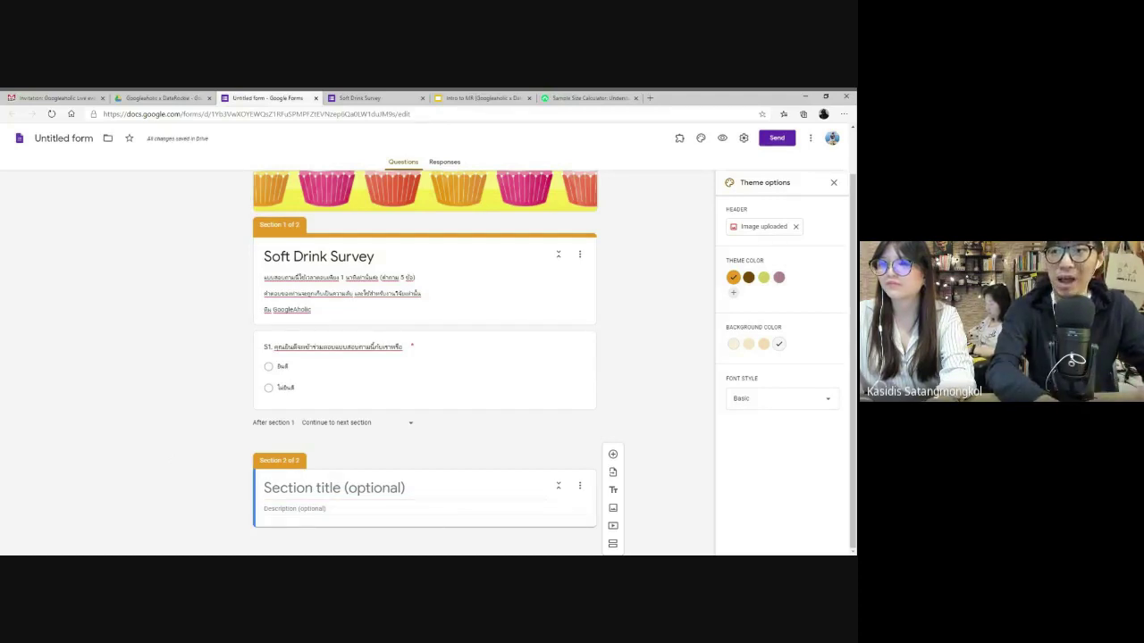
{"action": "scroll", "coordinate": [500, 478], "scroll_direction": "down", "scroll_amount": 1}
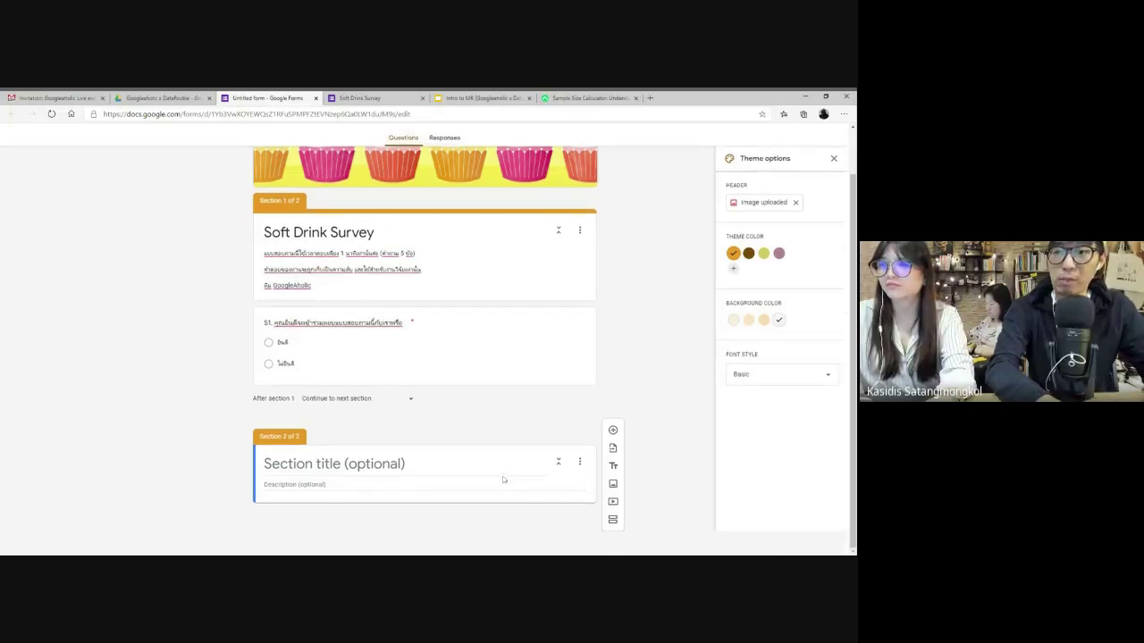
{"action": "scroll", "coordinate": [452, 482], "scroll_direction": "up", "scroll_amount": 1}
{"action": "left_click", "coordinate": [452, 487]}
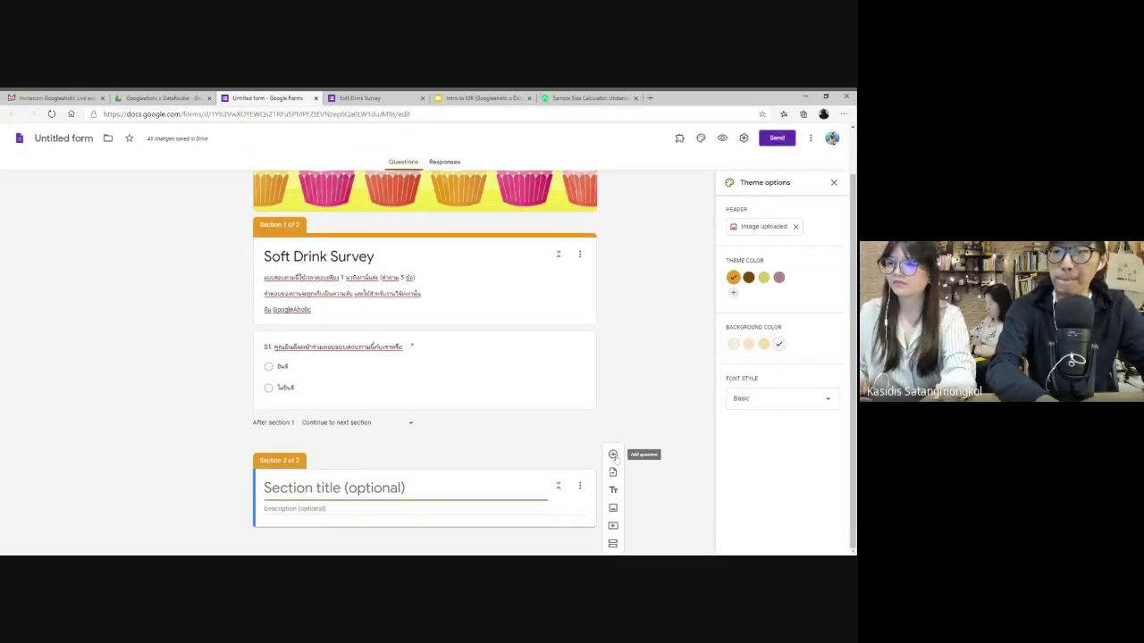
- Add a question to section 2 asking which soft drink brands respondents know (คุณรู้จักเครื่องดื่มน้ำอัดลมยี่ห้อใดต่อไปนี้บ้าง)
{"action": "left_click", "coordinate": [613, 455]}
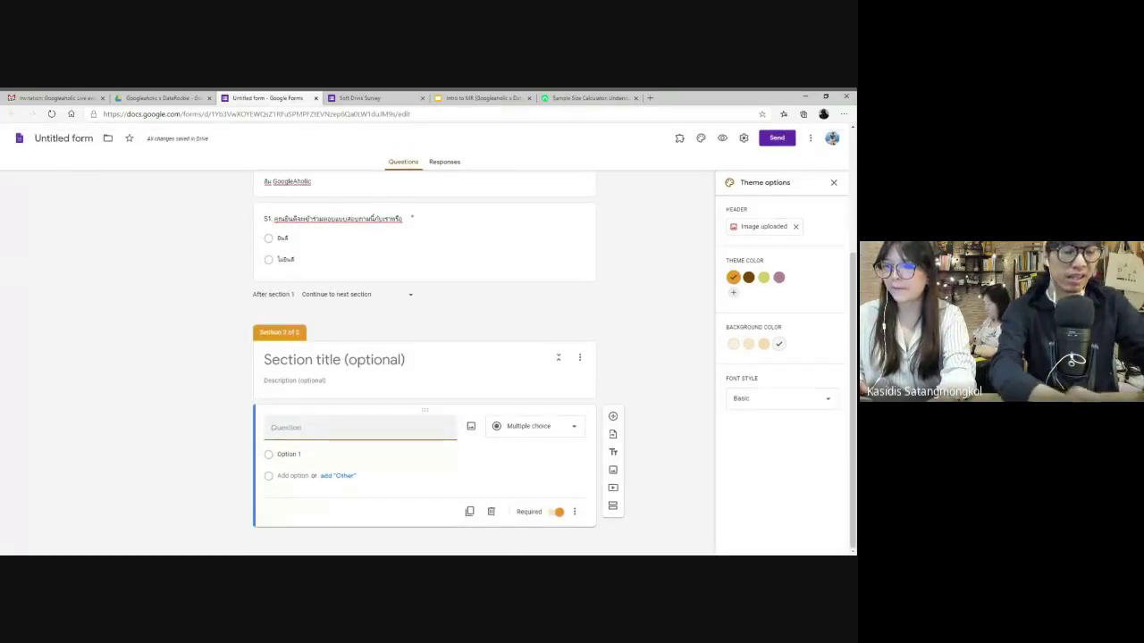
{"action": "type", "text": "ตา"}
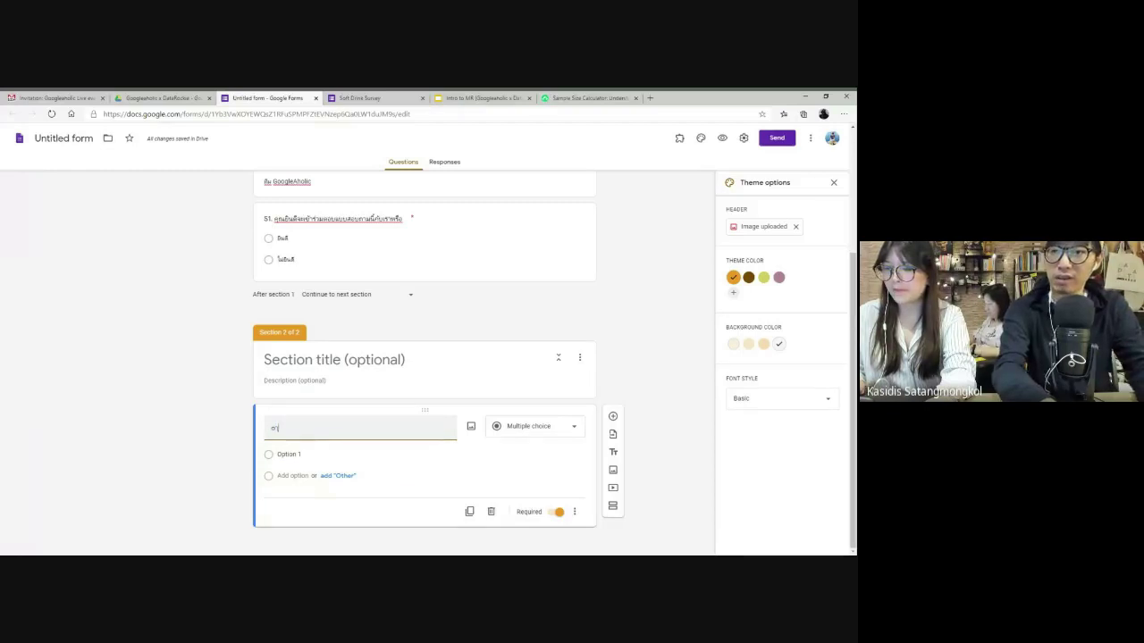
{"action": "key", "text": "BackSpace"}
{"action": "type", "text": "S"}
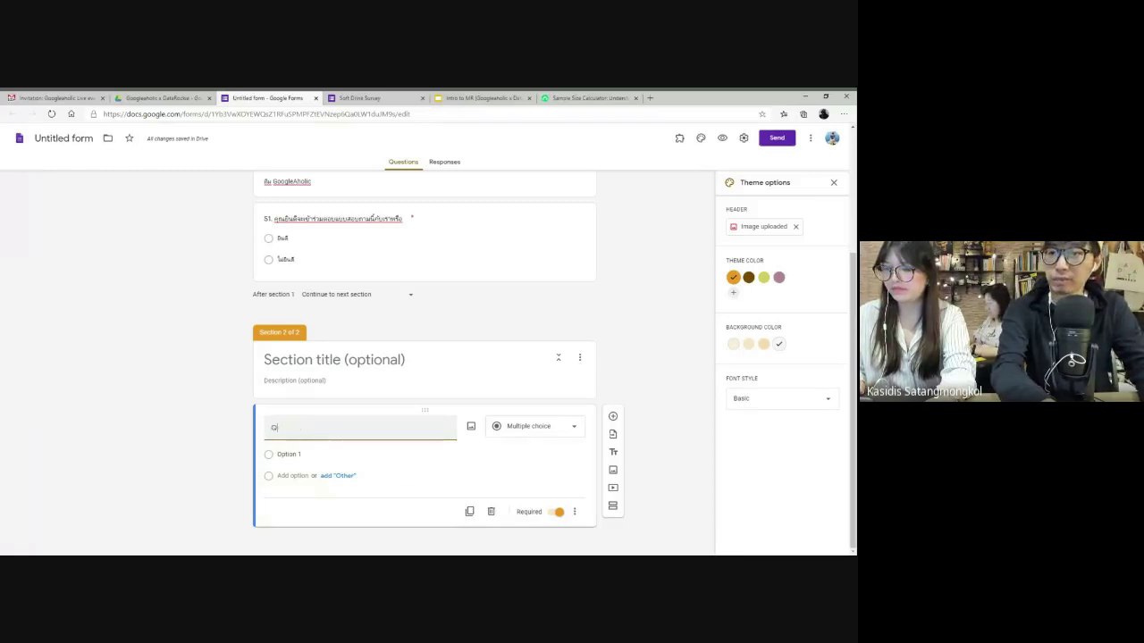
{"action": "key", "text": "ctrl+plus"}
{"action": "key", "text": "ctrl+plus"}
{"action": "key", "text": "ctrl+plus"}
{"action": "key", "text": "ctrl+plus"}
{"action": "key", "text": "ctrl+plus"}
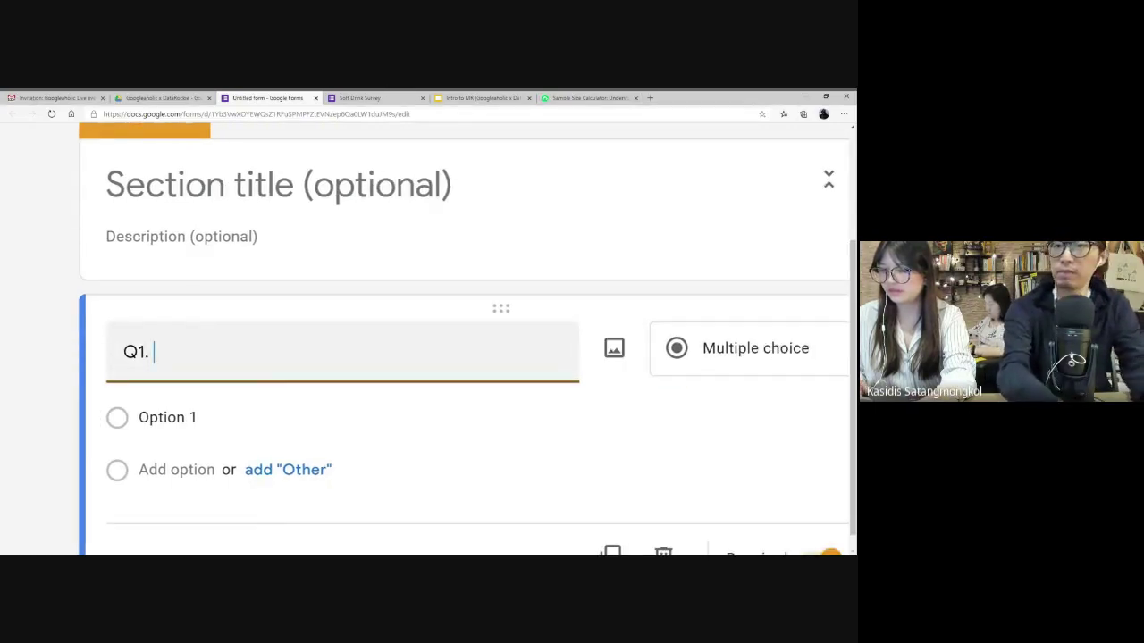
{"action": "type", "text": "คุณรู้จักเครื่"}
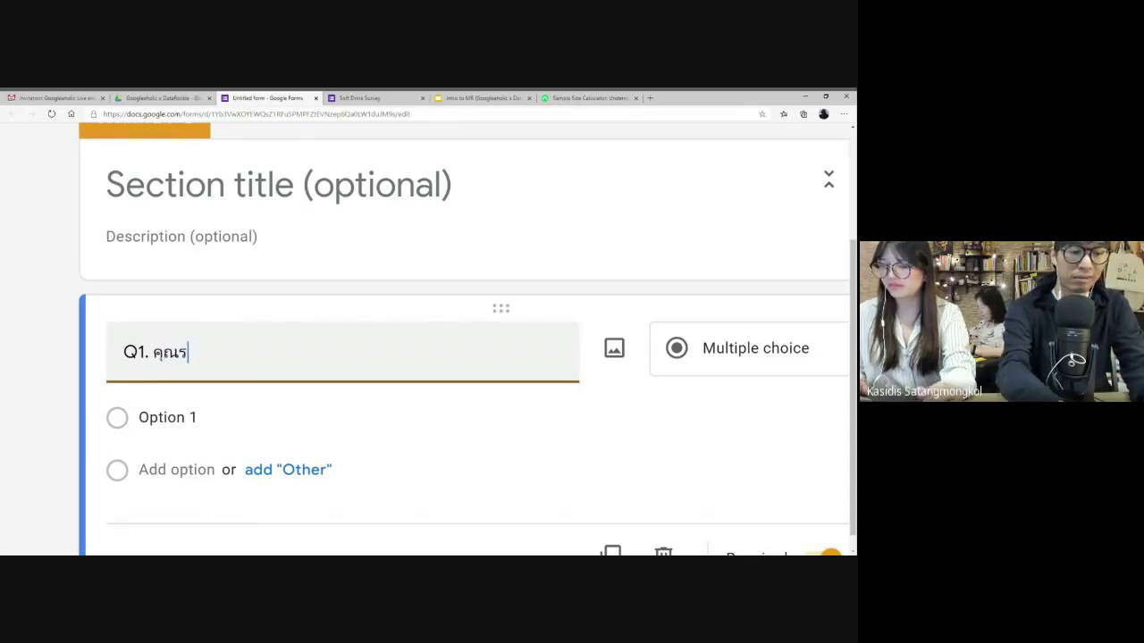
{"action": "type", "text": "องดื่"}
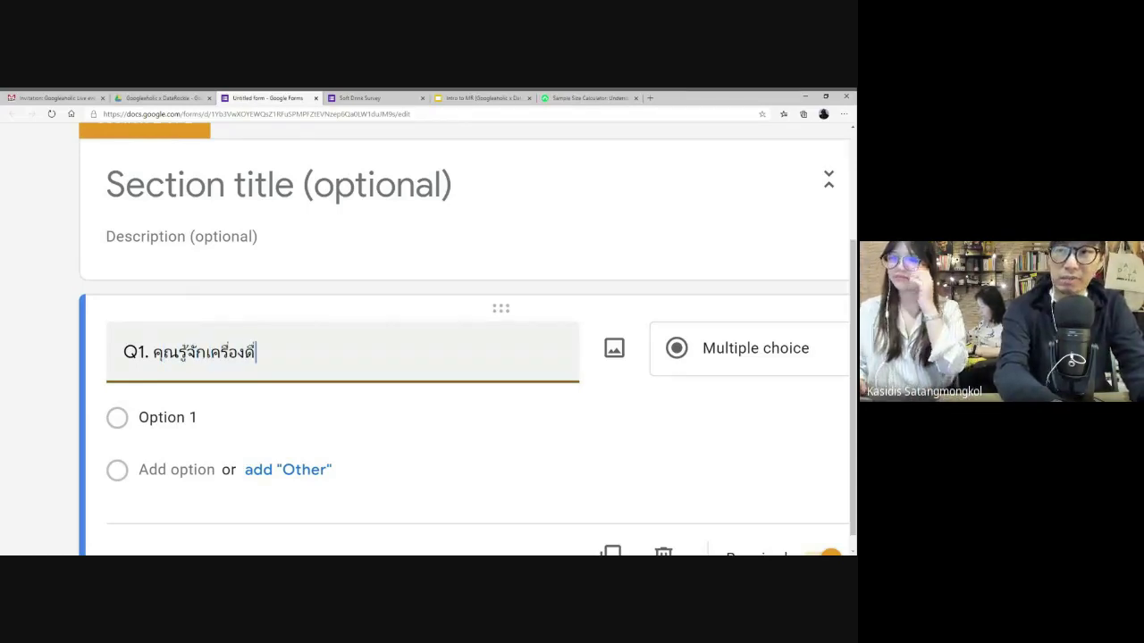
{"action": "type", "text": "มน้ำอัด"}
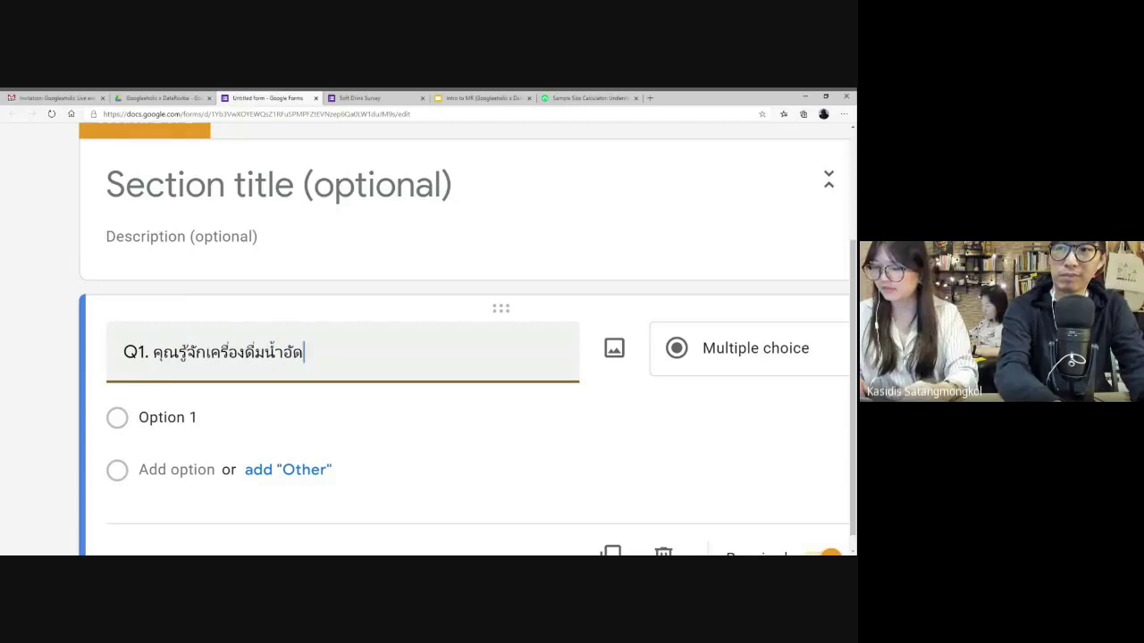
{"action": "type", "text": "ลมยี่ห้อ"}
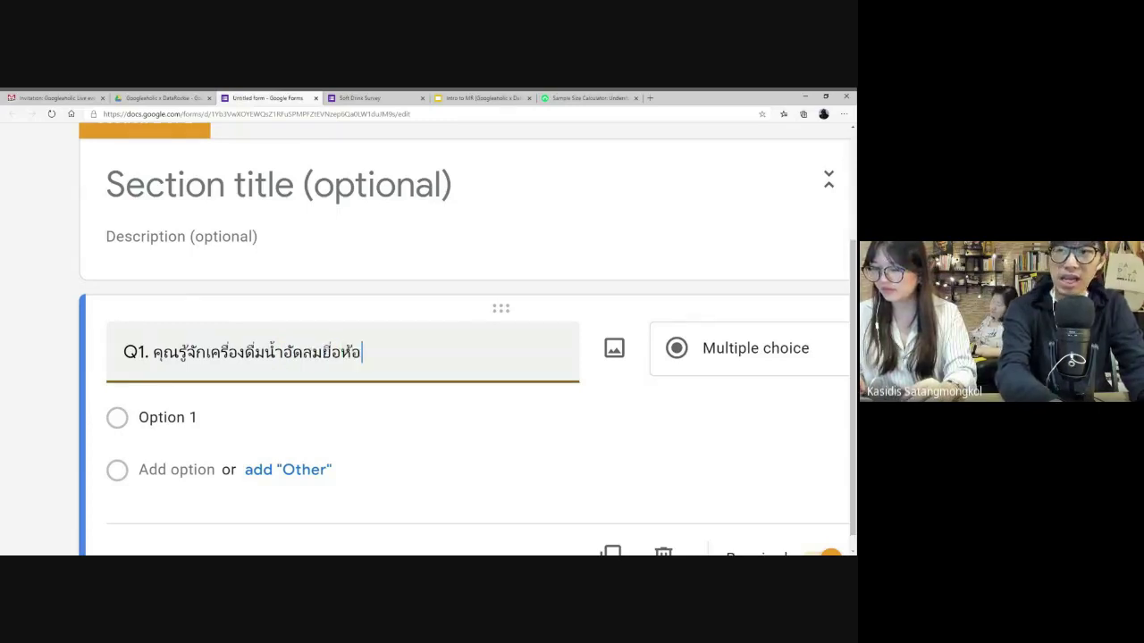
{"action": "key", "text": "BackSpace"}
{"action": "key", "text": "BackSpace"}
{"action": "key", "text": "BackSpace"}
{"action": "type", "text": "ห้อใด"}
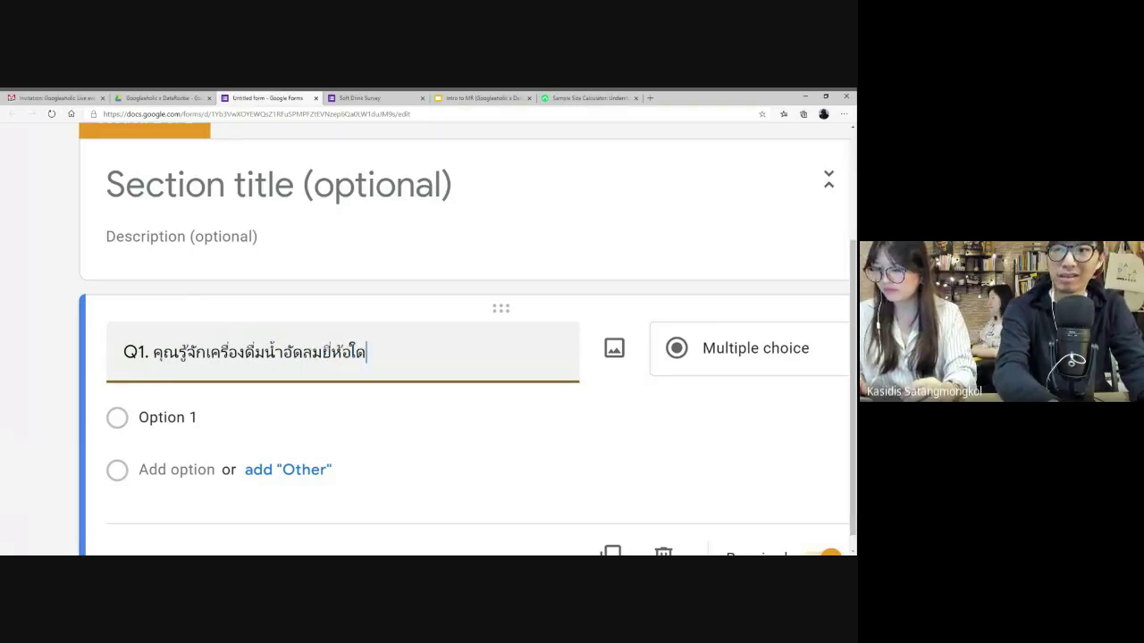
{"action": "type", "text": "ต่อไปนี้บ้าง"}
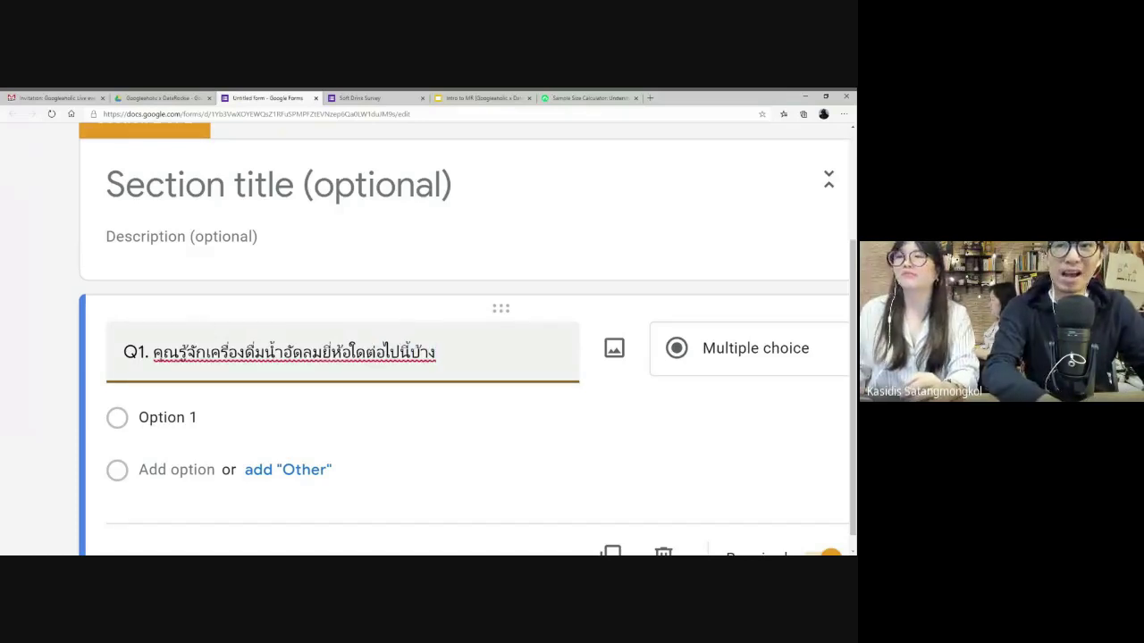
- Zoom the page back out and bring up the list of question types
{"action": "scroll", "coordinate": [464, 340], "scroll_direction": "down", "scroll_amount": 1}
{"action": "key", "text": "ctrl+minus"}
{"action": "key", "text": "ctrl+minus"}
{"action": "key", "text": "ctrl+minus"}
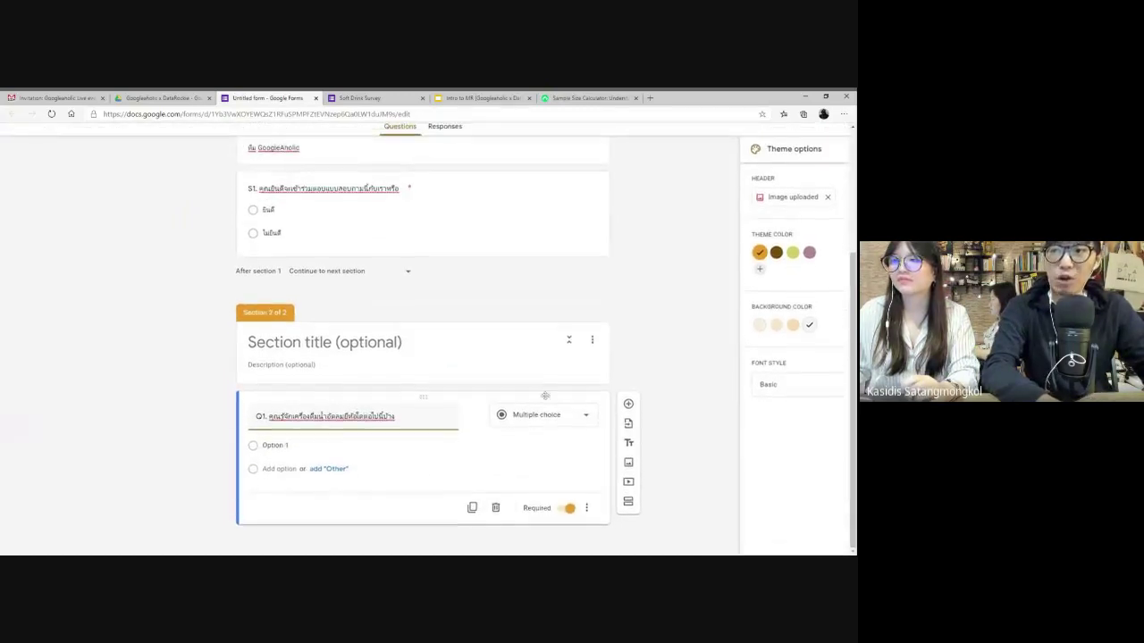
{"action": "left_click", "coordinate": [563, 415]}
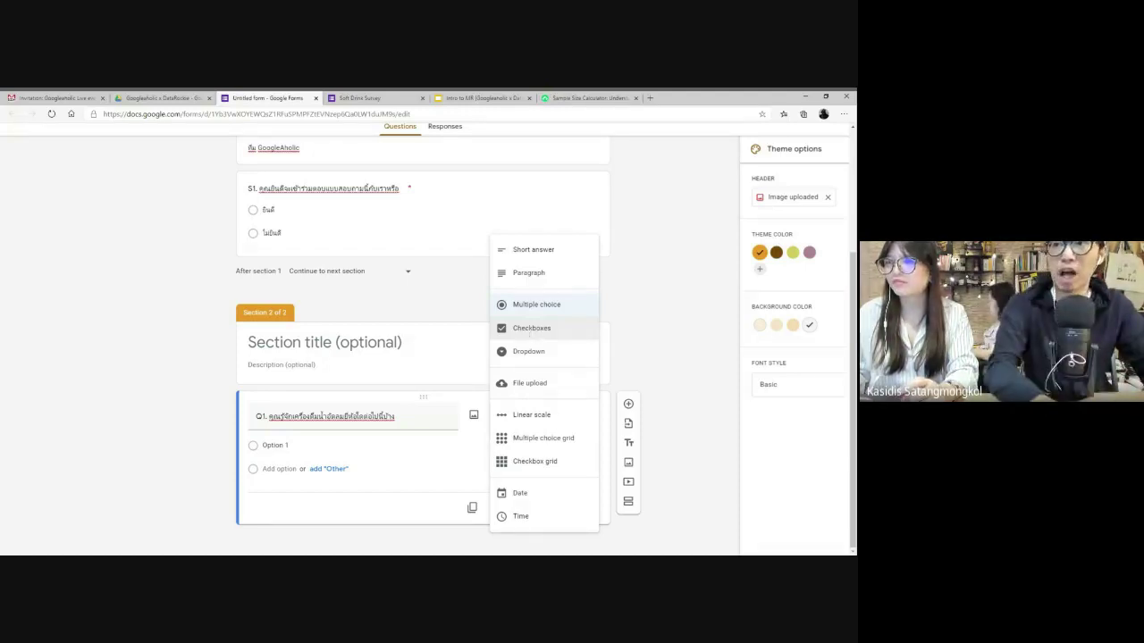
- Make Q1 a Checkboxes question
{"action": "left_click", "coordinate": [529, 331]}
{"action": "left_click", "coordinate": [532, 414]}
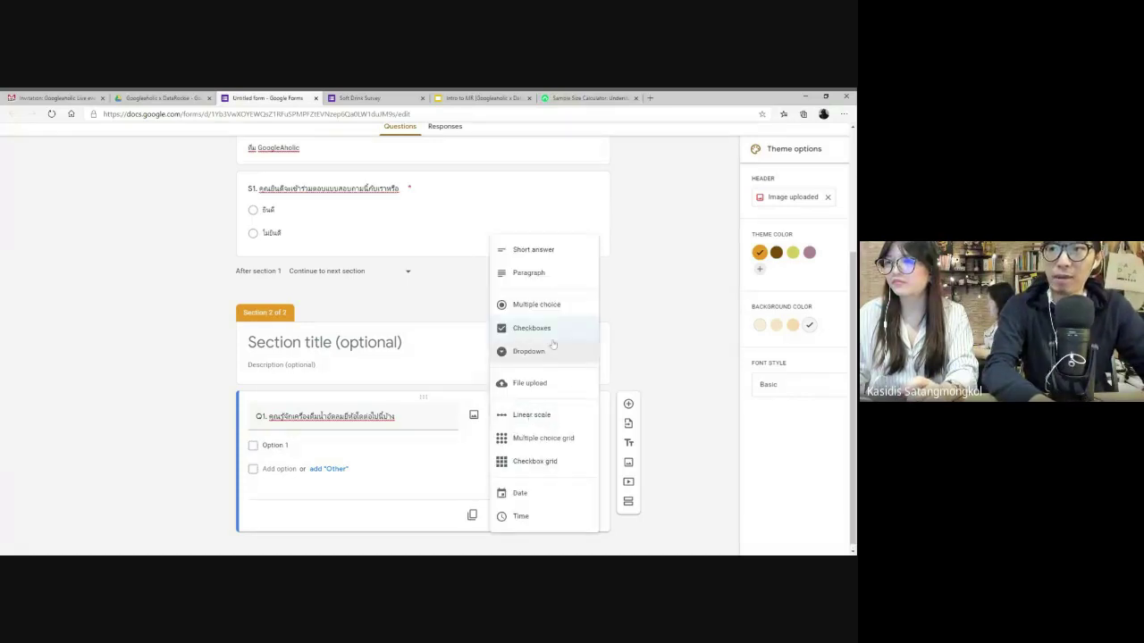
{"action": "left_click", "coordinate": [529, 327]}
{"action": "left_click", "coordinate": [349, 445]}
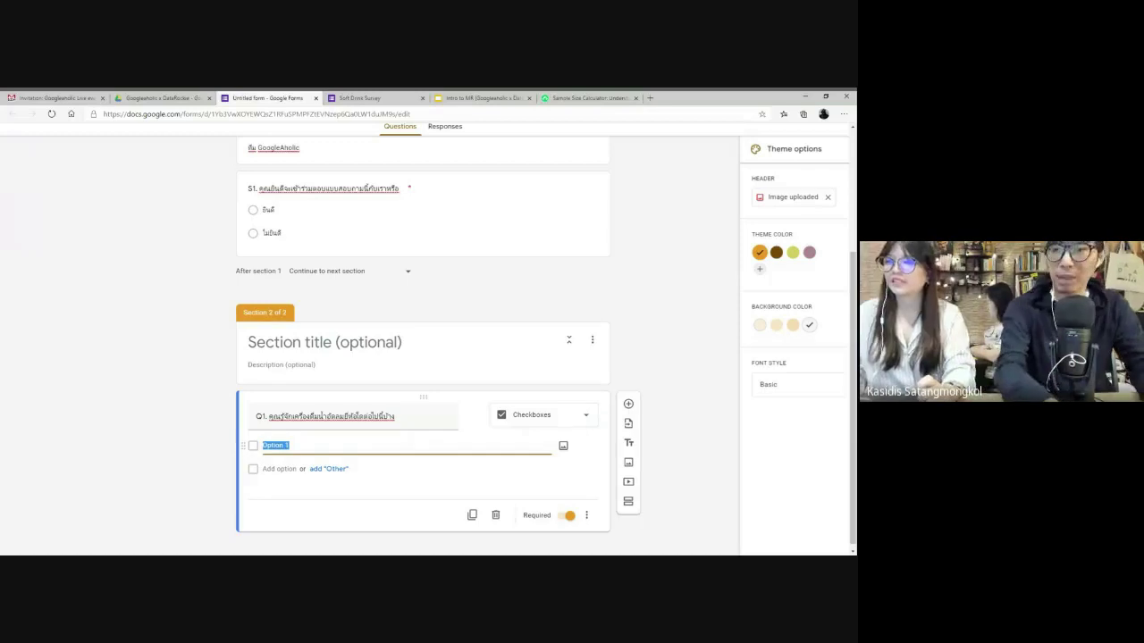
- Enter the first four brand options: แฟนต้า, โค้ก, เป๊ปซี่ and เอส โคล่า
{"action": "type", "text": "แฟนต้า"}
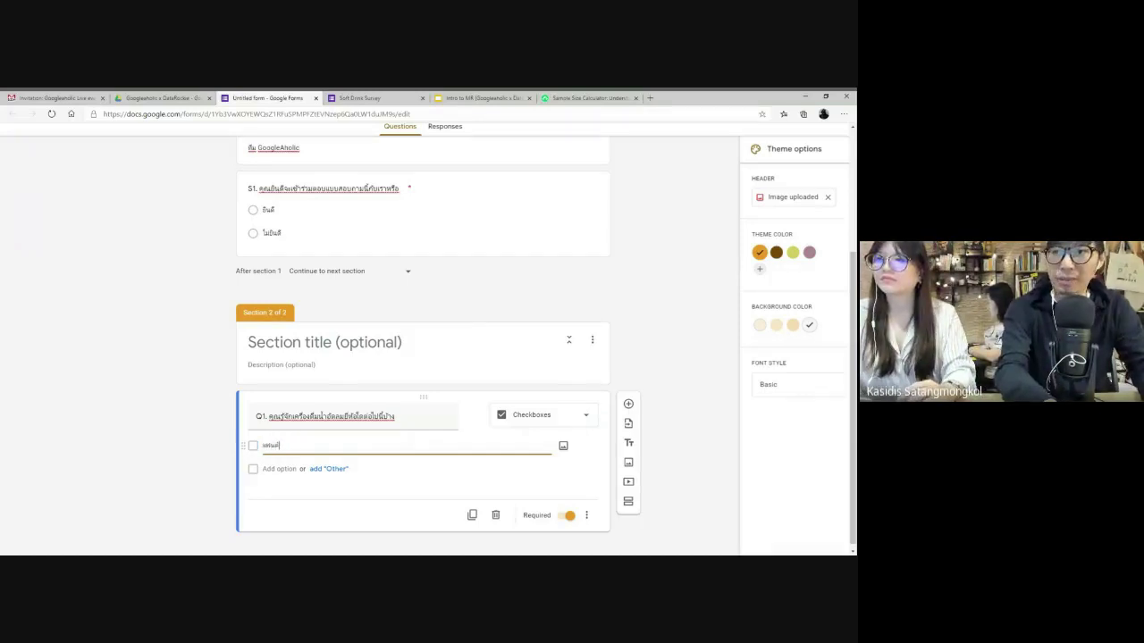
{"action": "key", "text": "Return"}
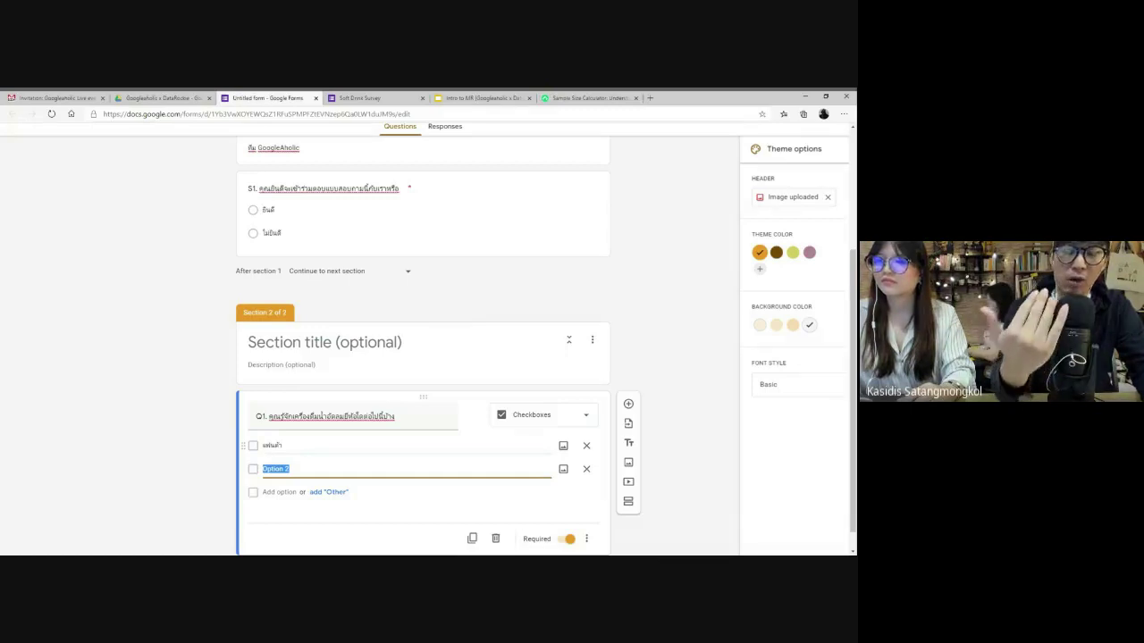
{"action": "type", "text": "โค้ก"}
{"action": "key", "text": "Return"}
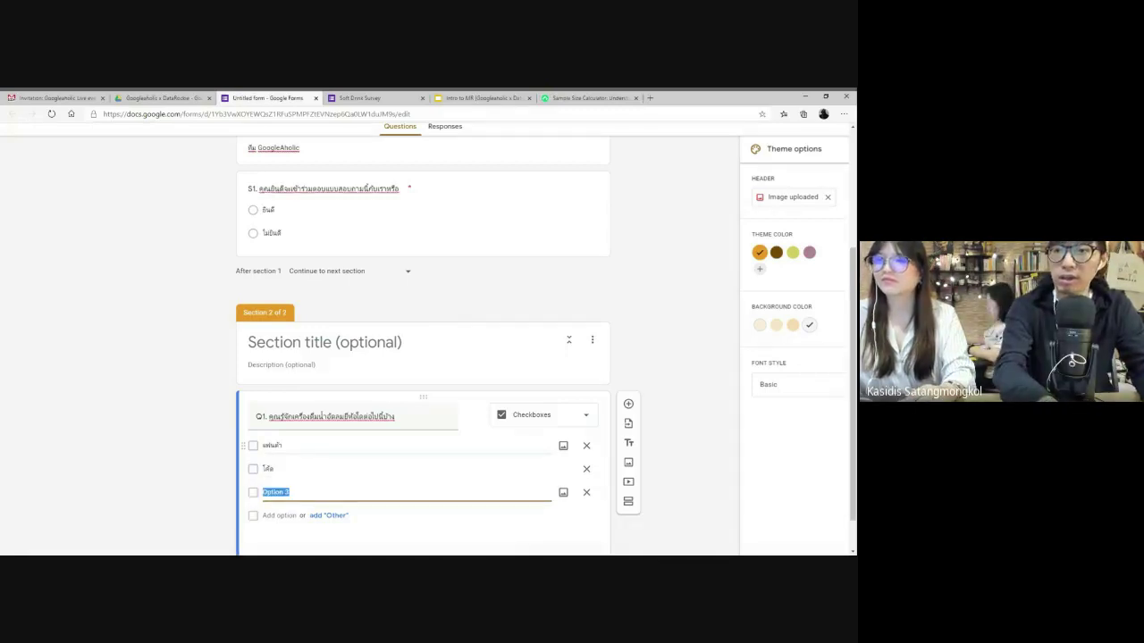
{"action": "double_click", "coordinate": [268, 468]}
{"action": "type", "text": "โค้ก"}
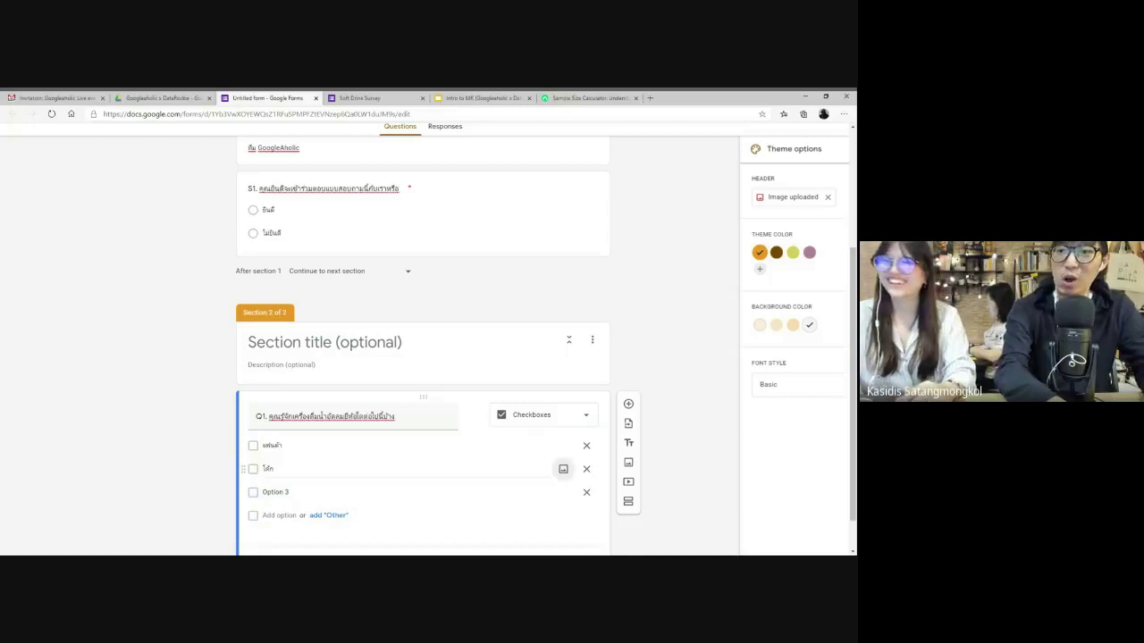
{"action": "left_click", "coordinate": [275, 492]}
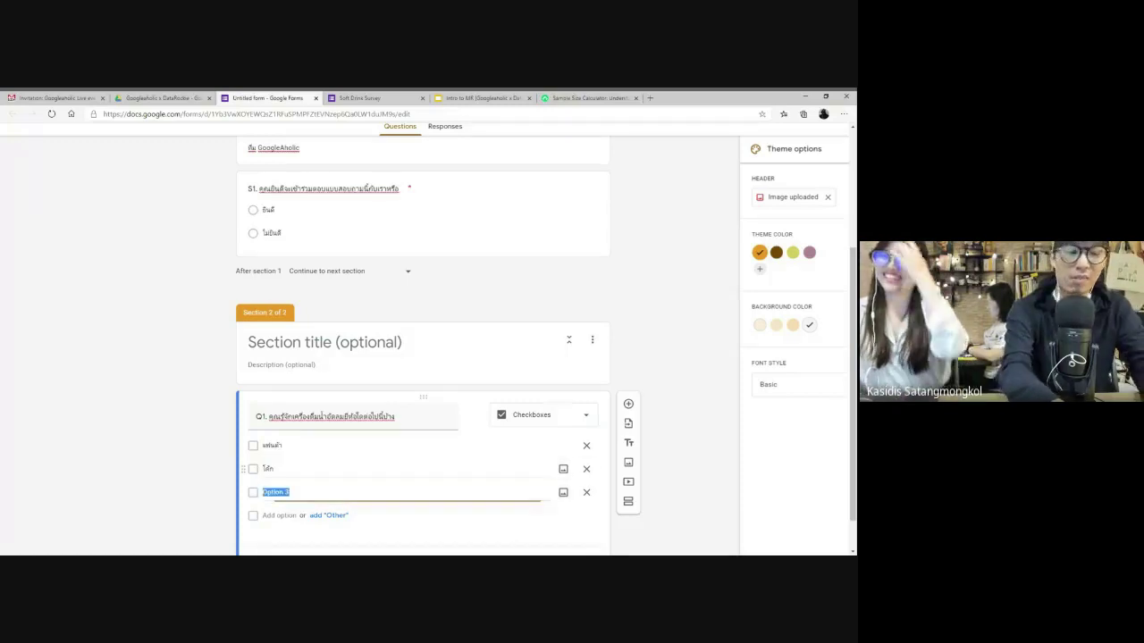
{"action": "type", "text": "เป๊ปซี่"}
{"action": "key", "text": "Return"}
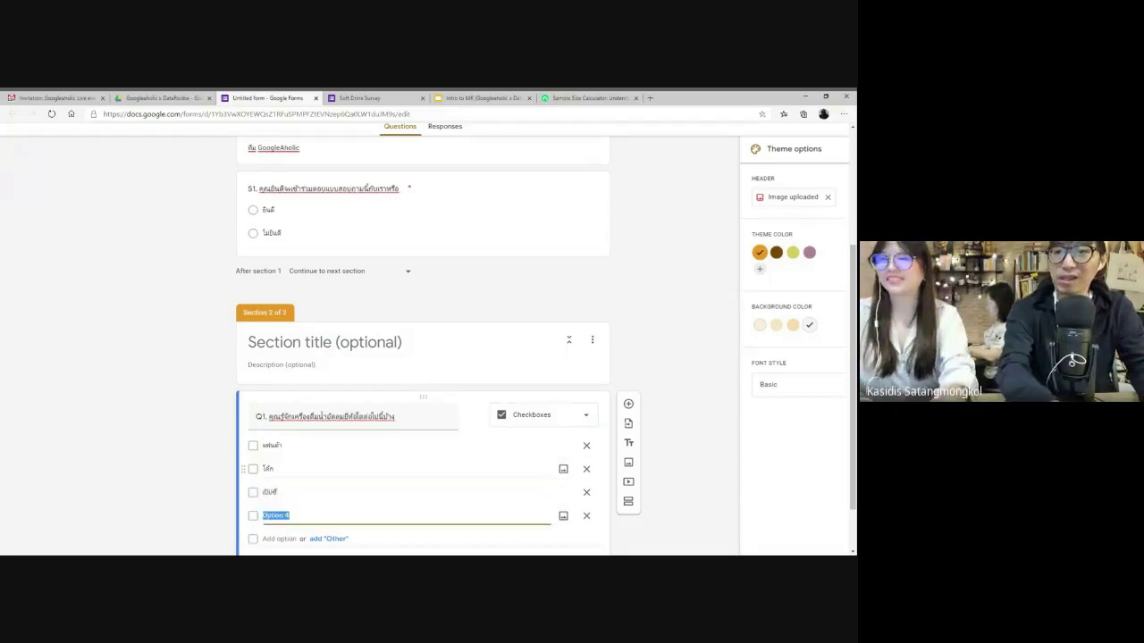
{"action": "type", "text": "เอส โคล่"}
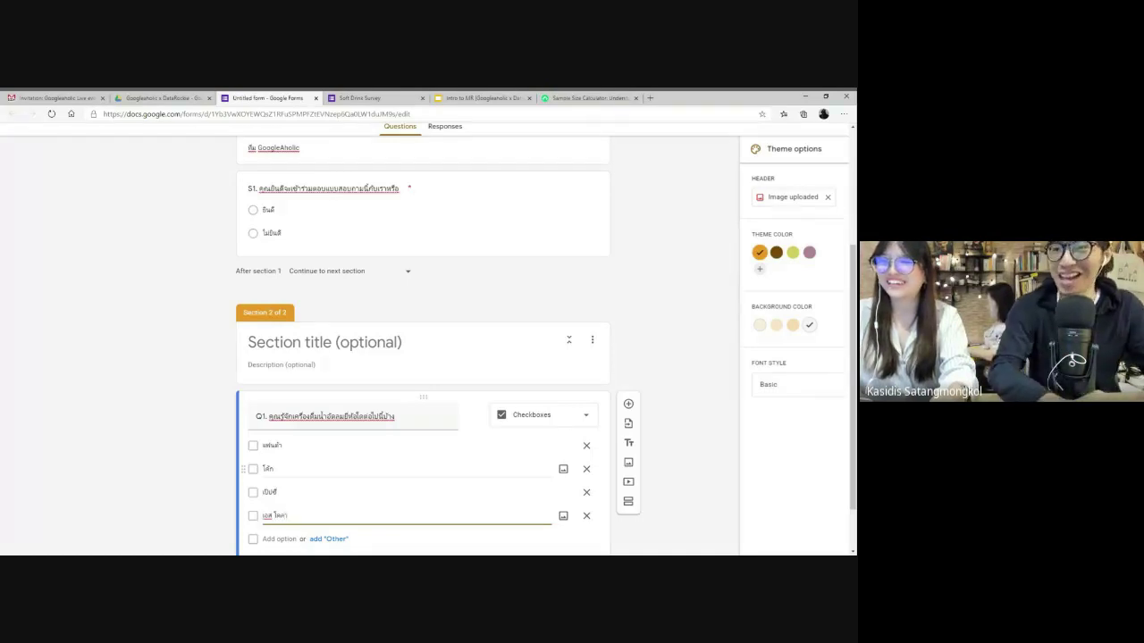
{"action": "type", "text": "า"}
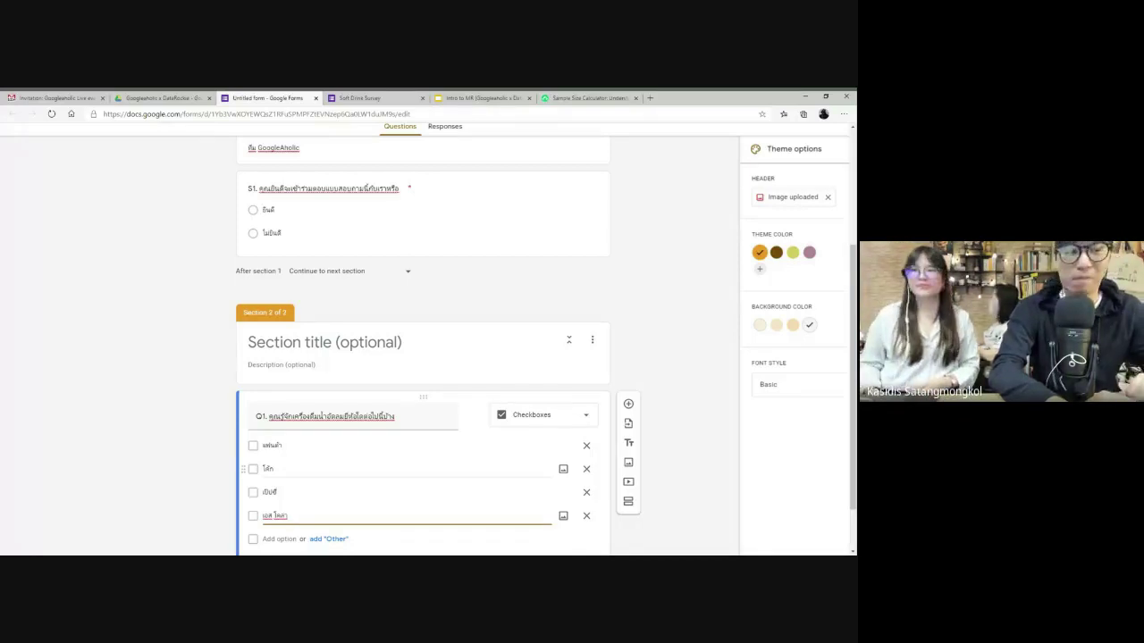
- Add the fifth and sixth brand options, สไปรท์ โค้ก and เปปร
{"action": "scroll", "coordinate": [423, 357], "scroll_direction": "down", "scroll_amount": 1}
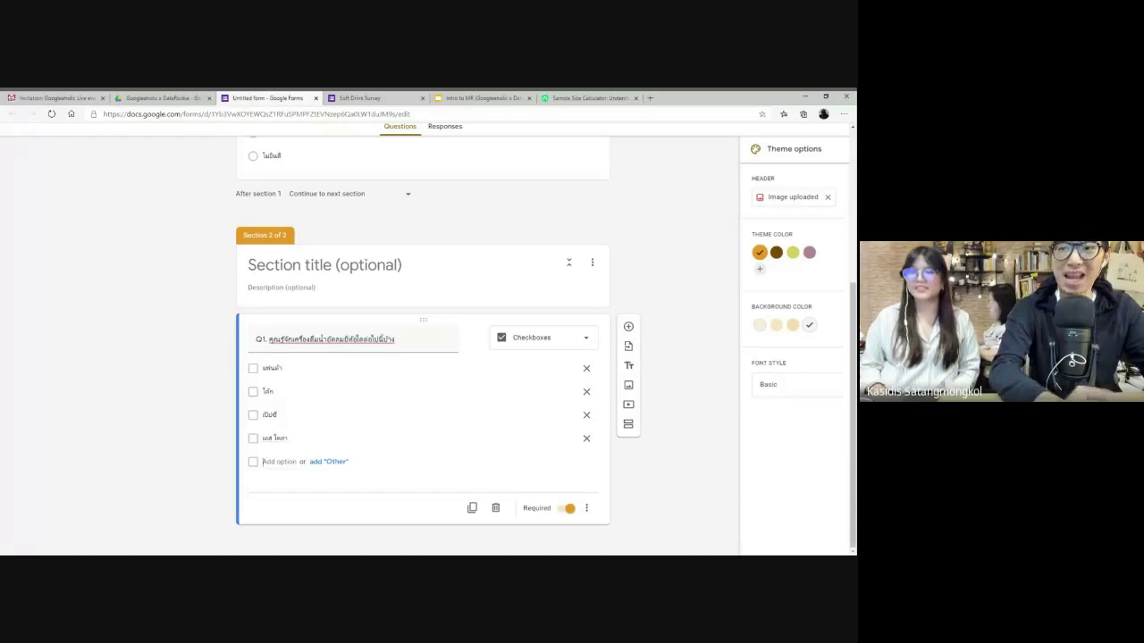
{"action": "key", "text": "Return"}
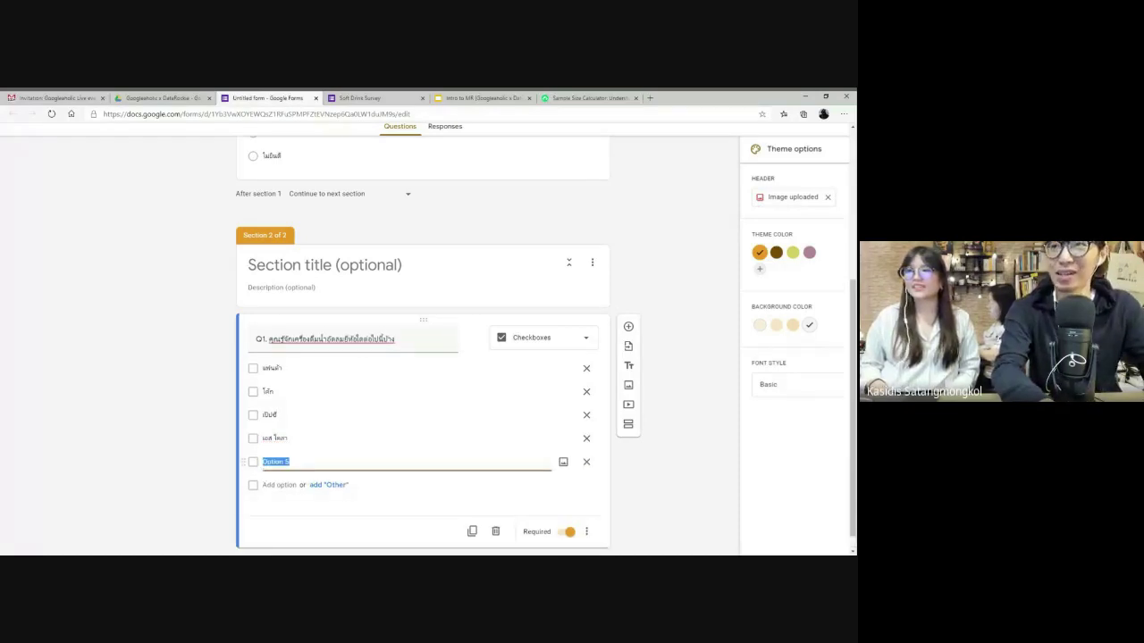
{"action": "type", "text": "ส"}
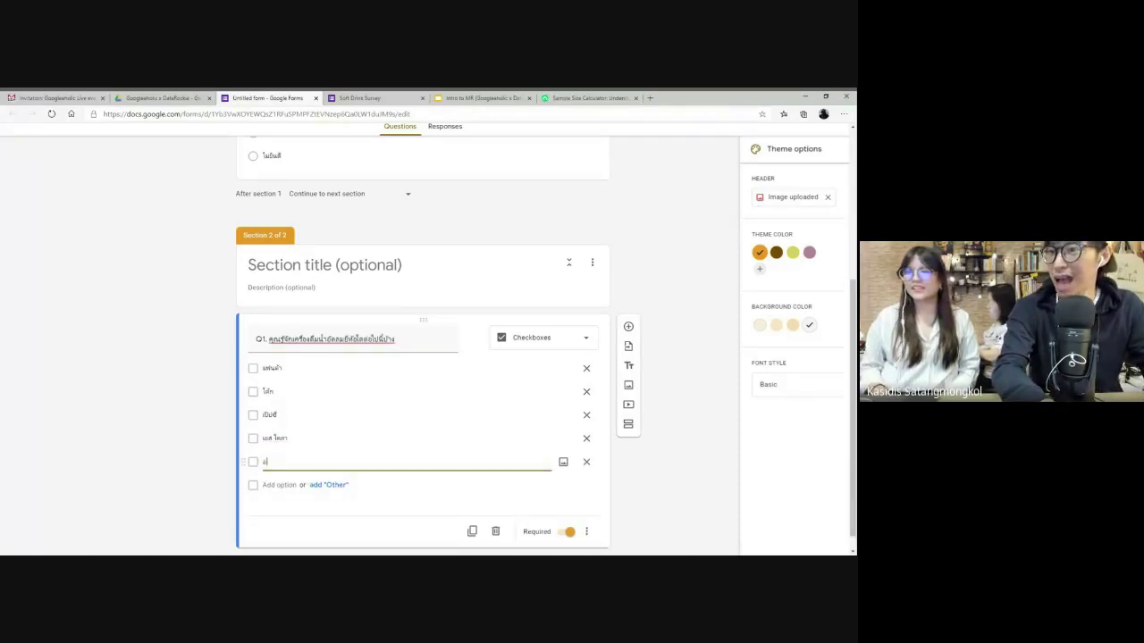
{"action": "type", "text": "ไป"}
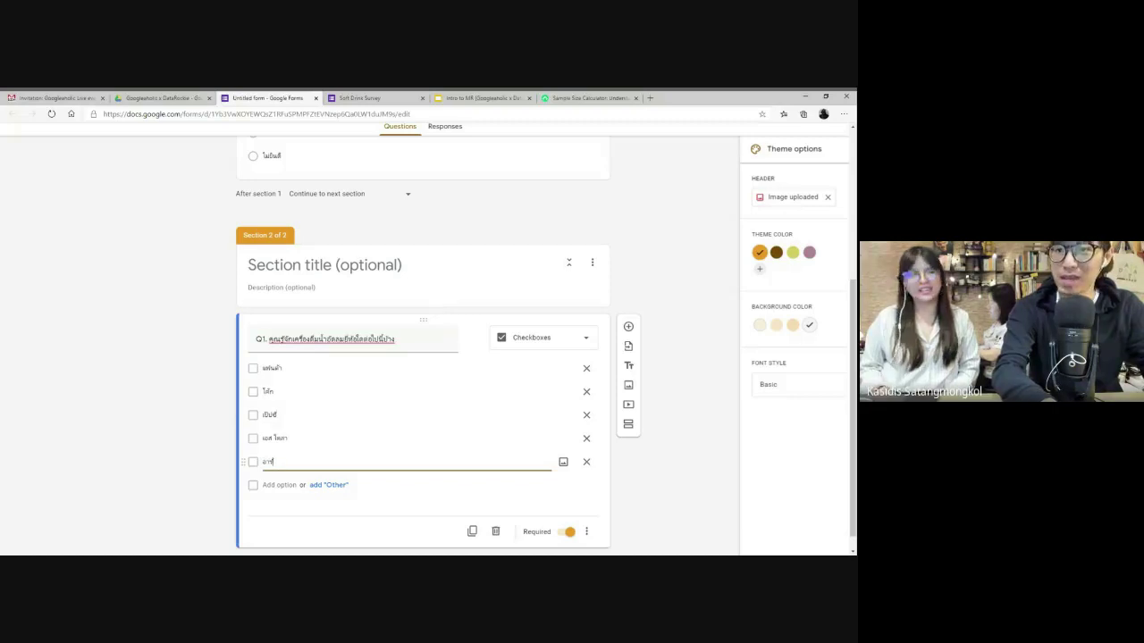
{"action": "type", "text": "รท์"}
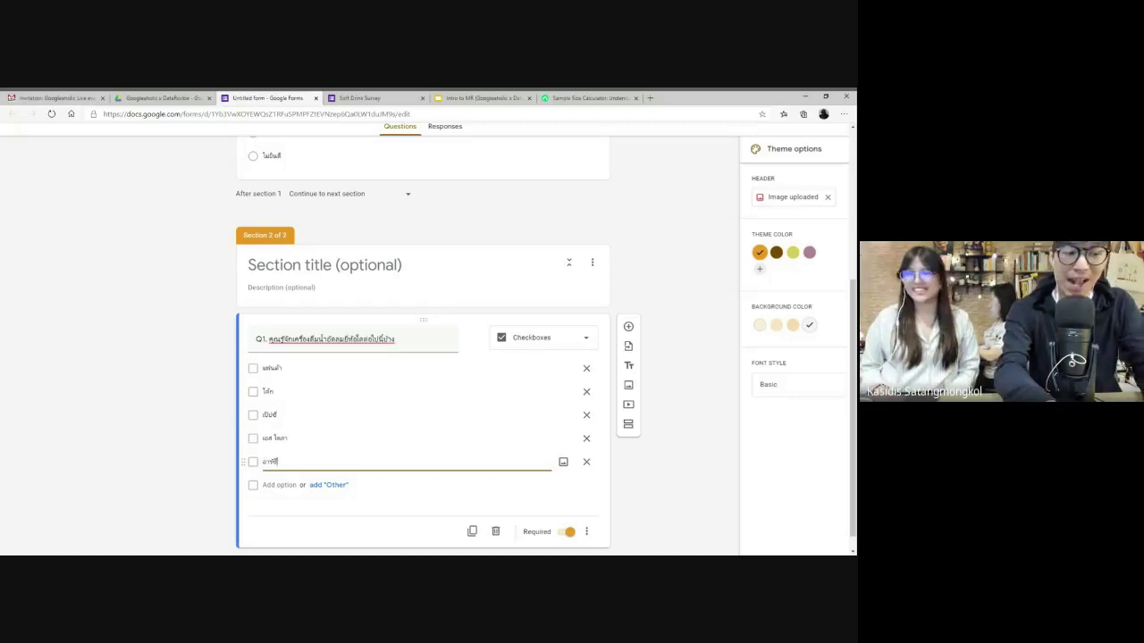
{"action": "type", "text": " โค้ก"}
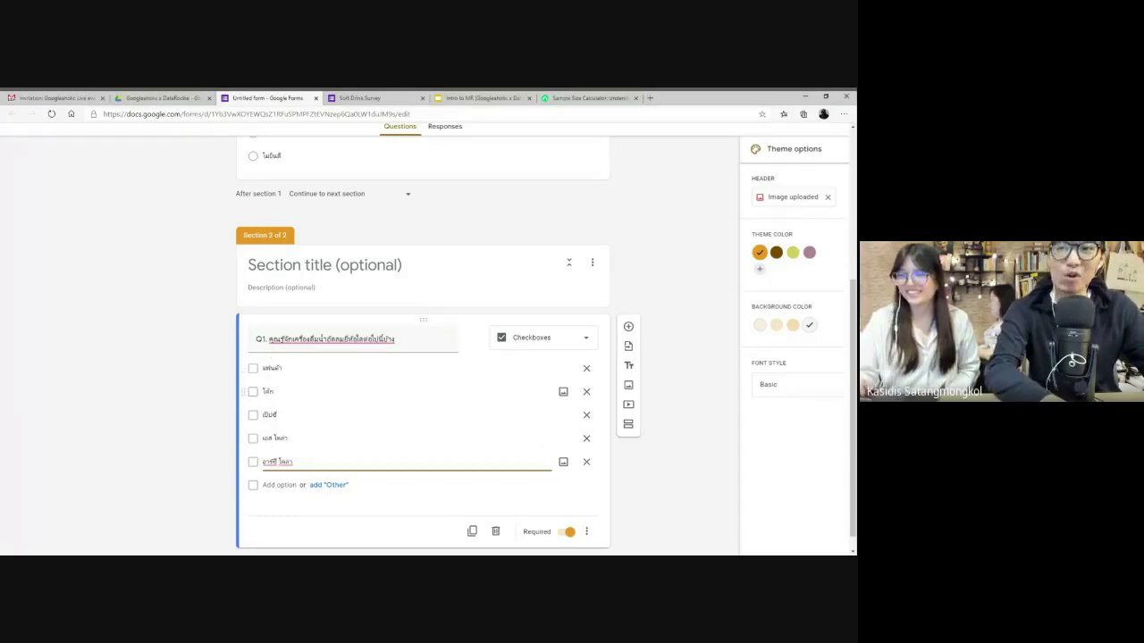
{"action": "key", "text": "Return"}
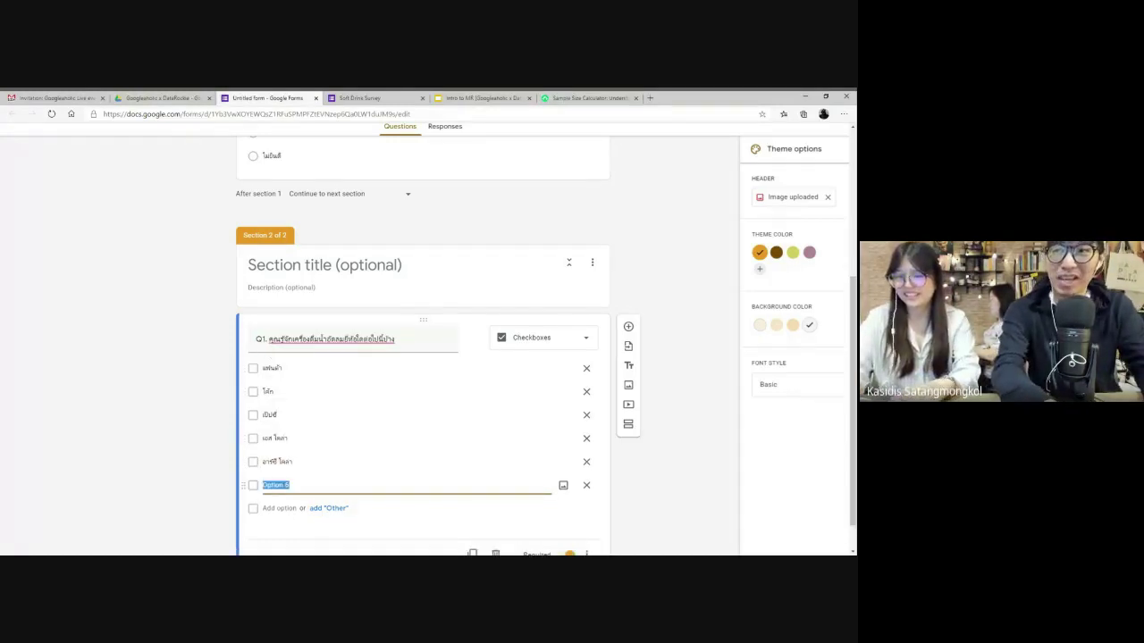
{"action": "type", "text": "เป"}
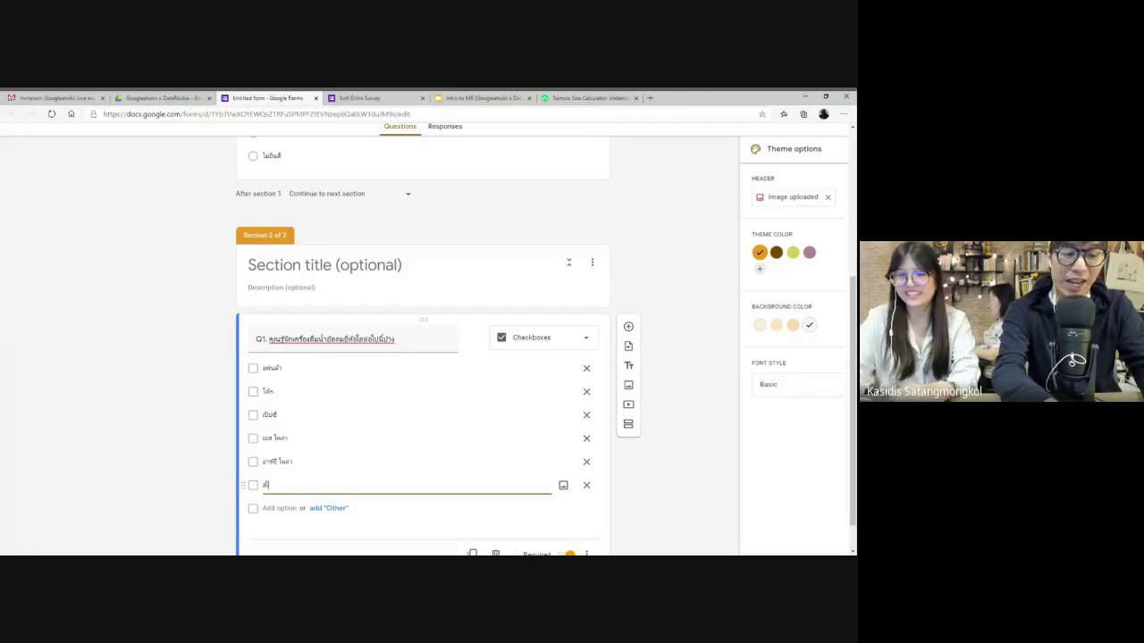
{"action": "type", "text": "ปรท์"}
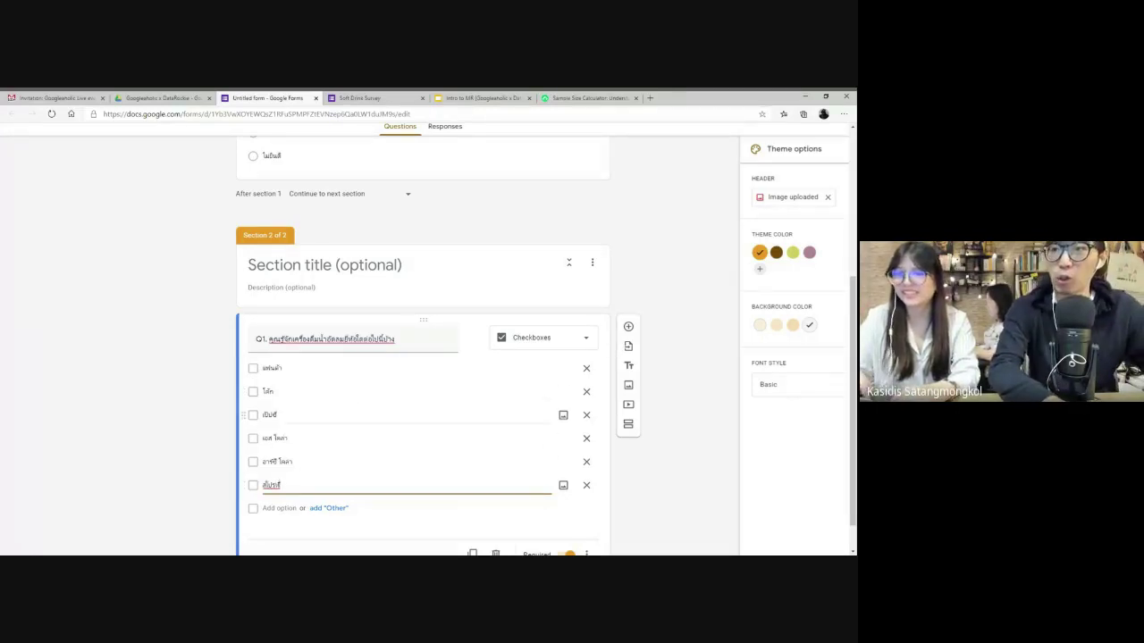
{"action": "scroll", "coordinate": [379, 409], "scroll_direction": "down", "scroll_amount": 1}
{"action": "scroll", "coordinate": [379, 408], "scroll_direction": "up", "scroll_amount": 1}
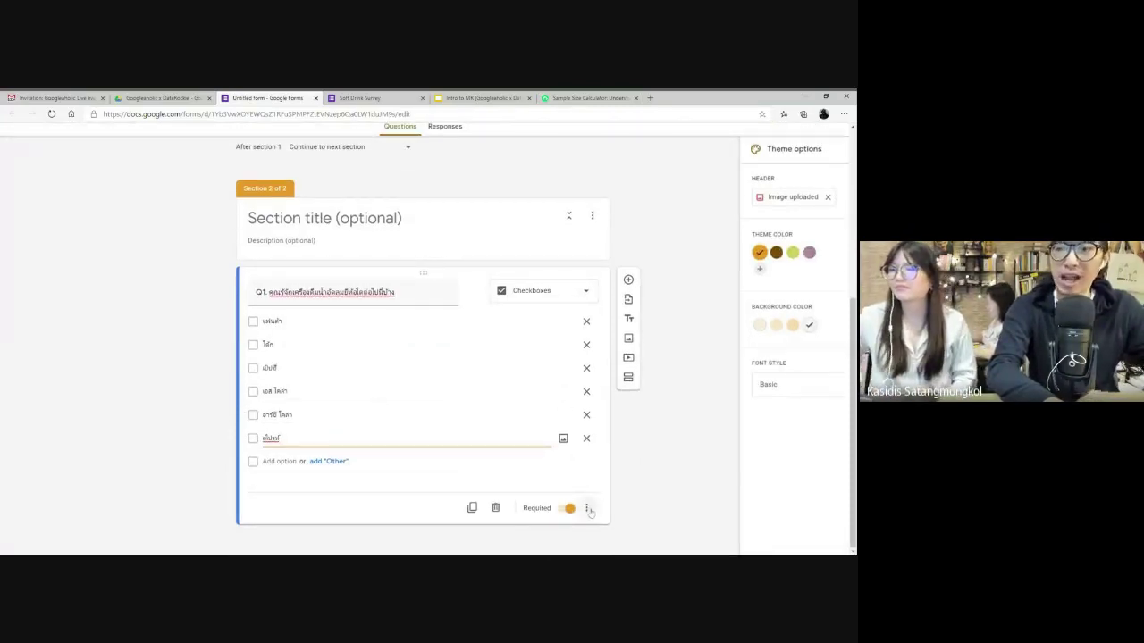
- Give Q1 a description saying more than one answer may be chosen (เลือกได้มากกว่า 1 ข้อ)
{"action": "left_click", "coordinate": [587, 509]}
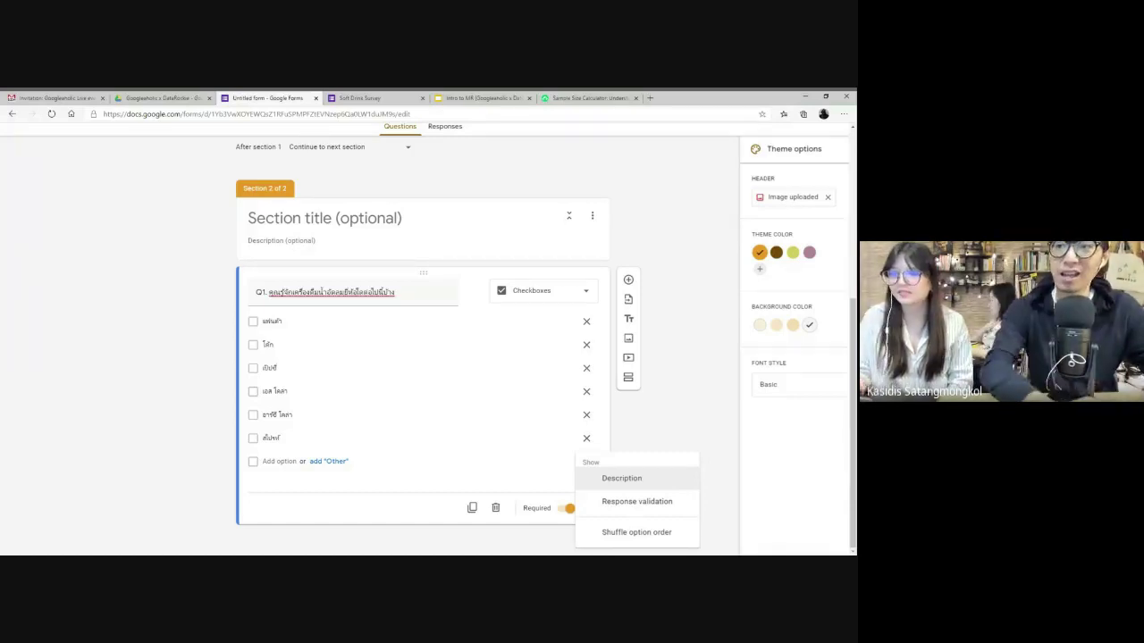
{"action": "left_click", "coordinate": [619, 480]}
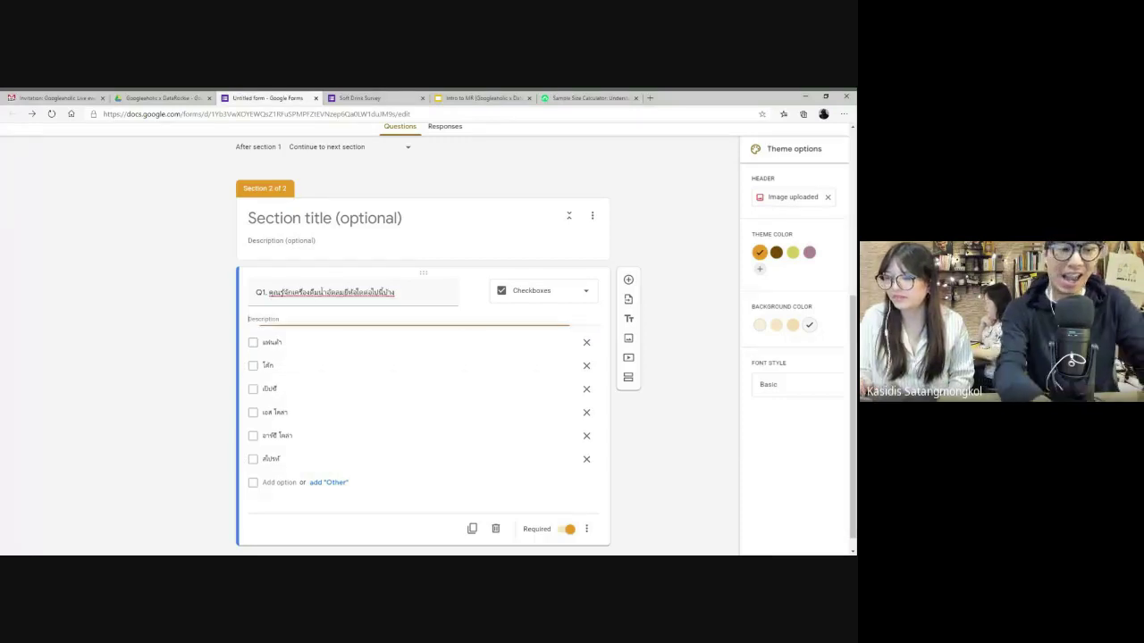
{"action": "type", "text": "เลือกได้"}
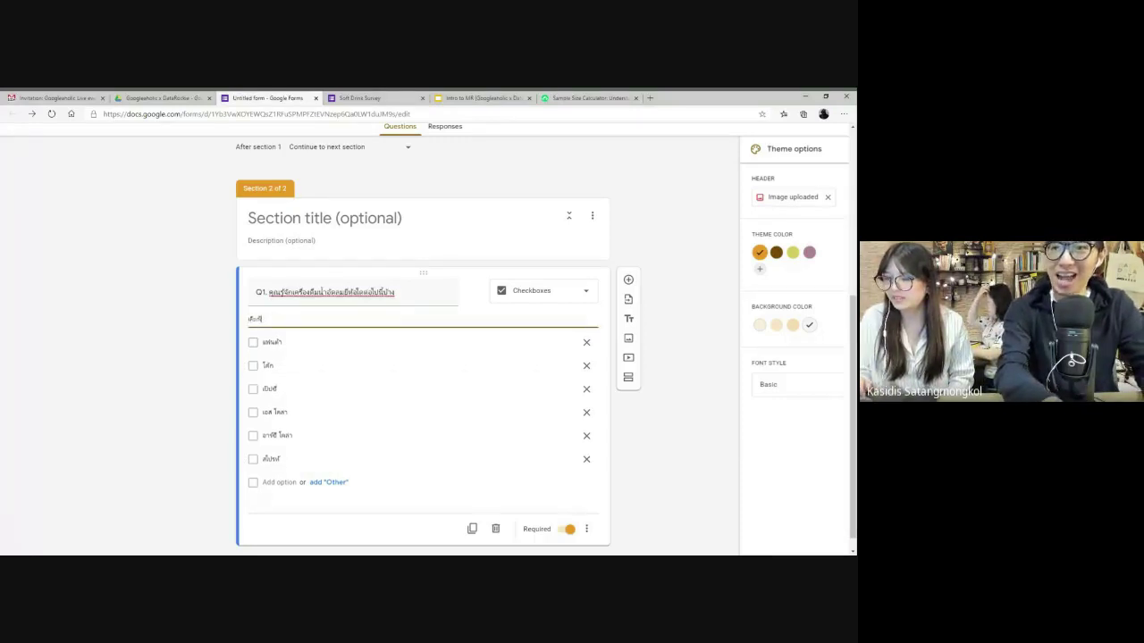
{"action": "type", "text": "มากกว่า 1 ข้อ"}
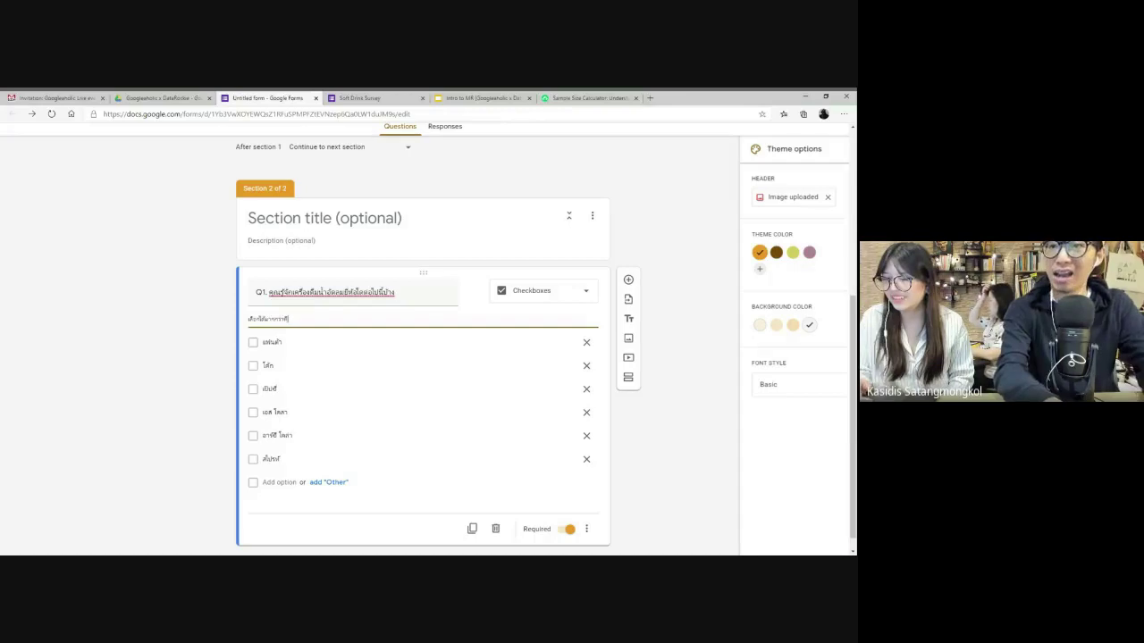
{"action": "key", "text": "BackSpace"}
{"action": "key", "text": "BackSpace"}
{"action": "type", "text": "ข้อ"}
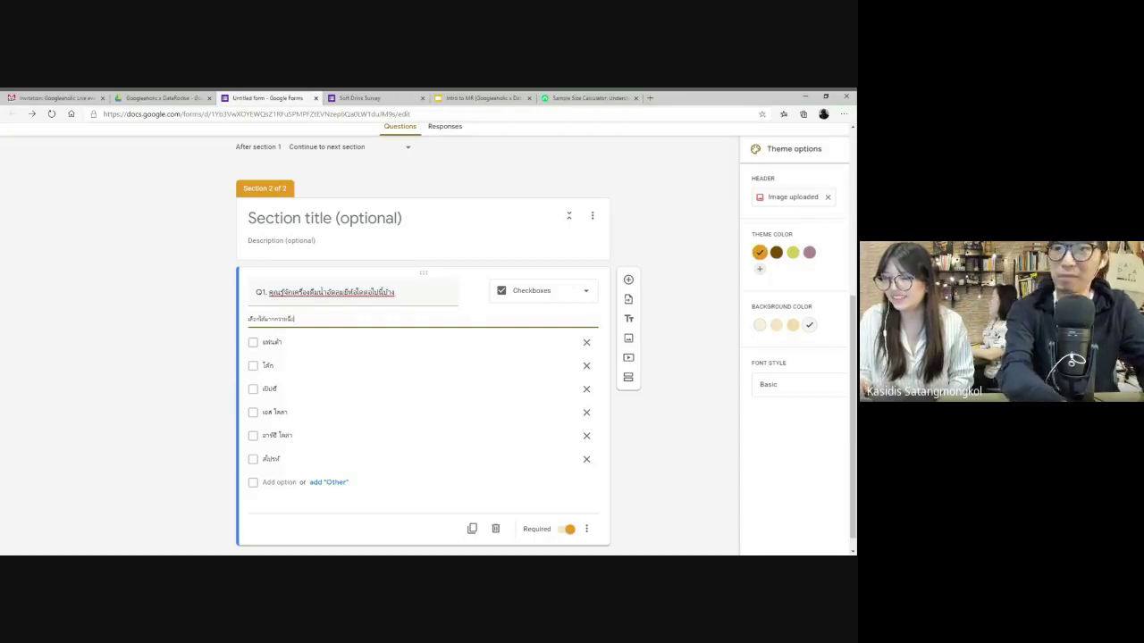
{"action": "type", "text": "ค่ะ"}
{"action": "type", "text": "นะ"}
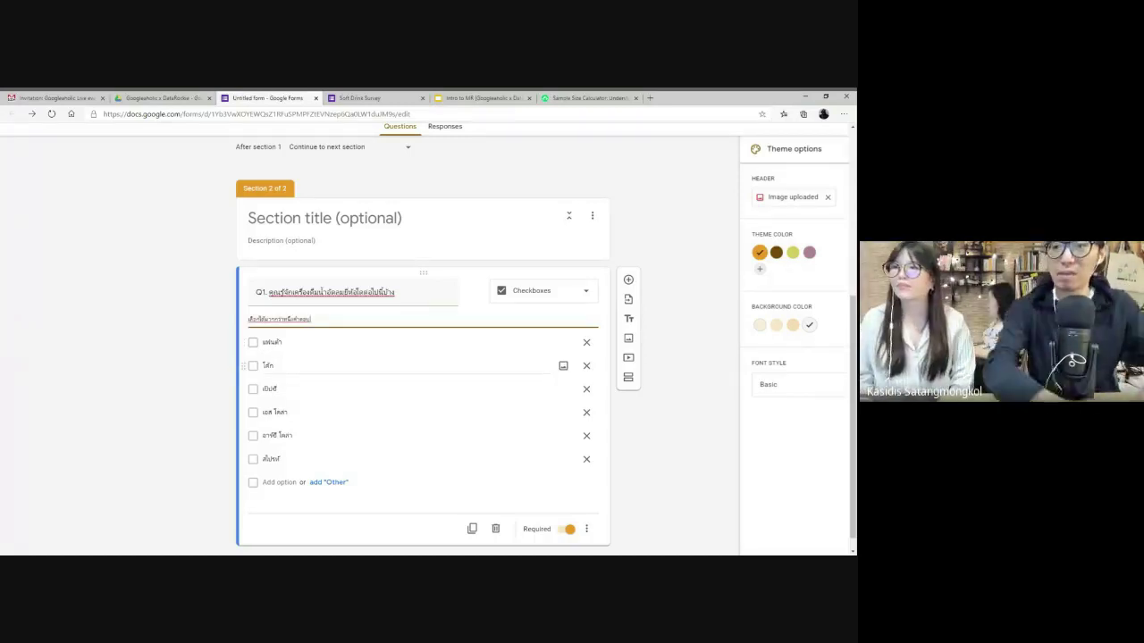
{"action": "scroll", "coordinate": [589, 530], "scroll_direction": "down", "scroll_amount": 1}
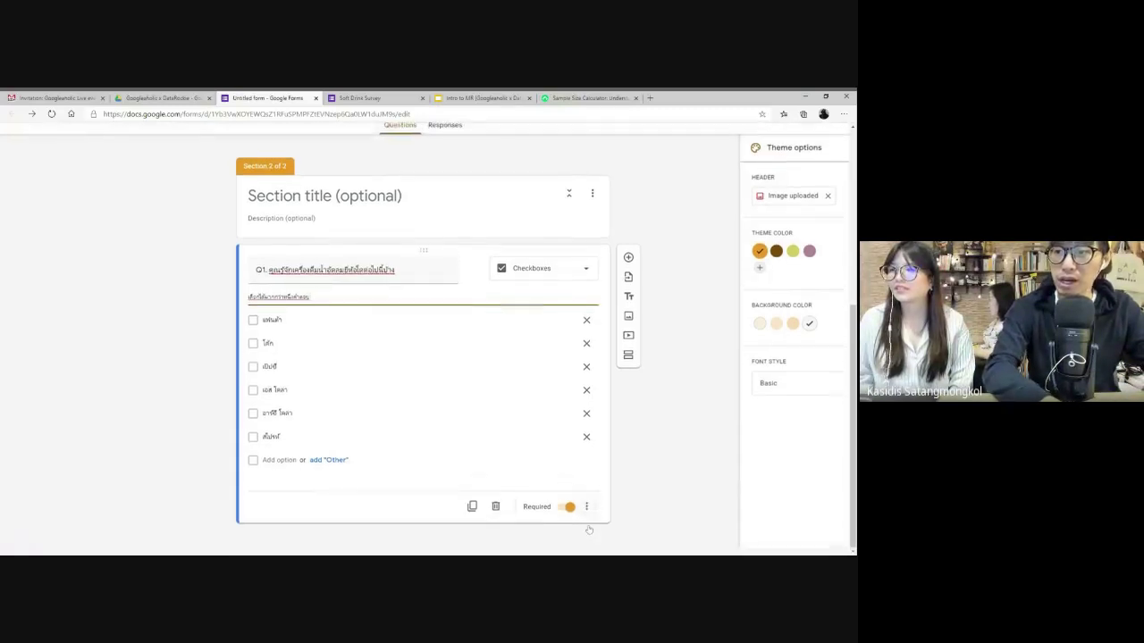
- Turn on Shuffle option order for the Q1 brand checkboxes
{"action": "left_click", "coordinate": [586, 507]}
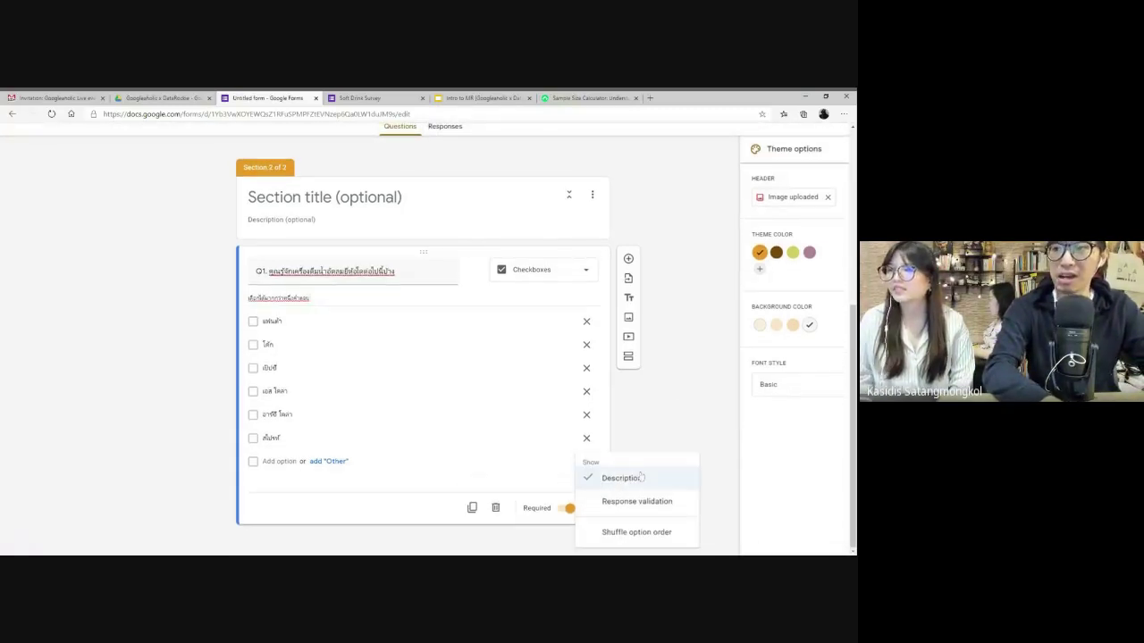
{"action": "key", "text": "Escape"}
{"action": "left_click_drag", "start_coordinate": [339, 304], "coordinate": [248, 297]}
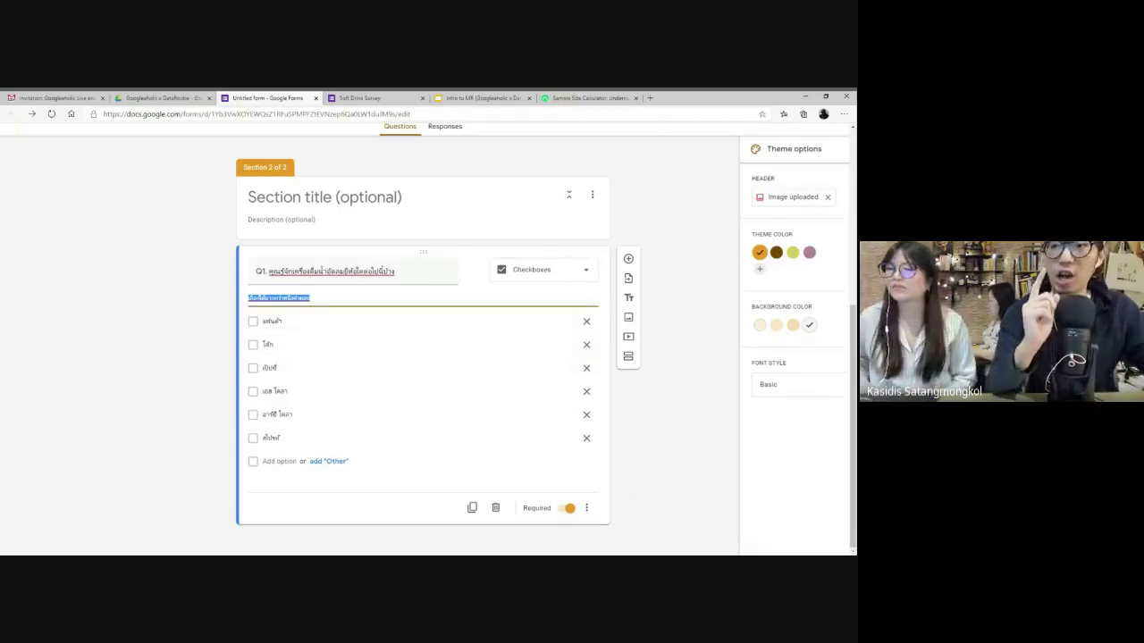
{"action": "left_click", "coordinate": [588, 509]}
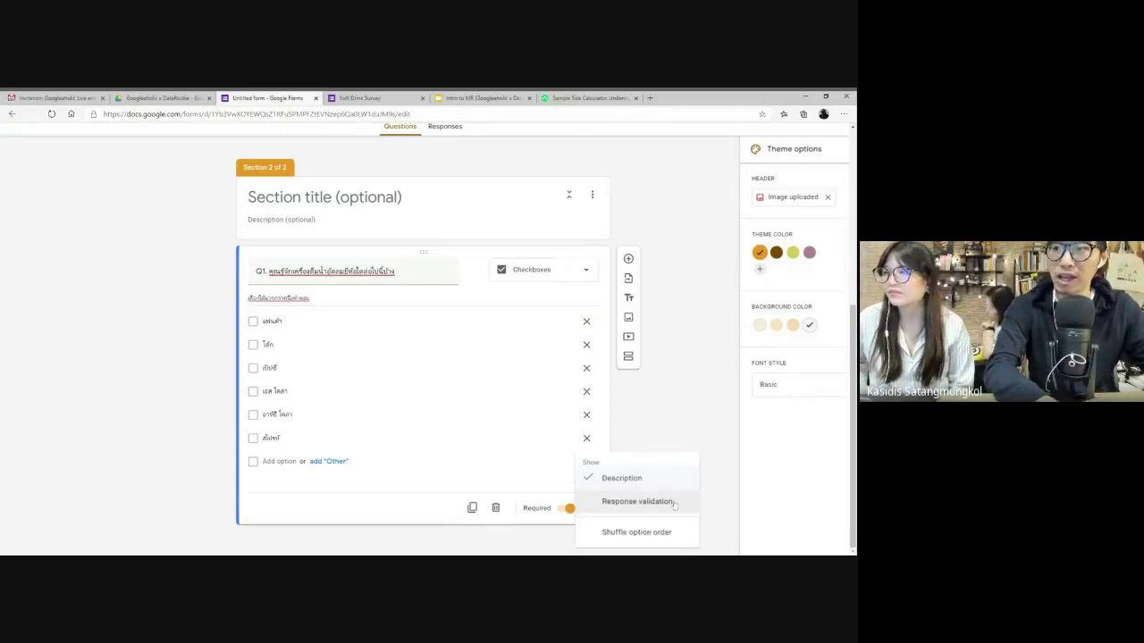
{"action": "left_click", "coordinate": [625, 534]}
{"action": "left_click", "coordinate": [588, 508]}
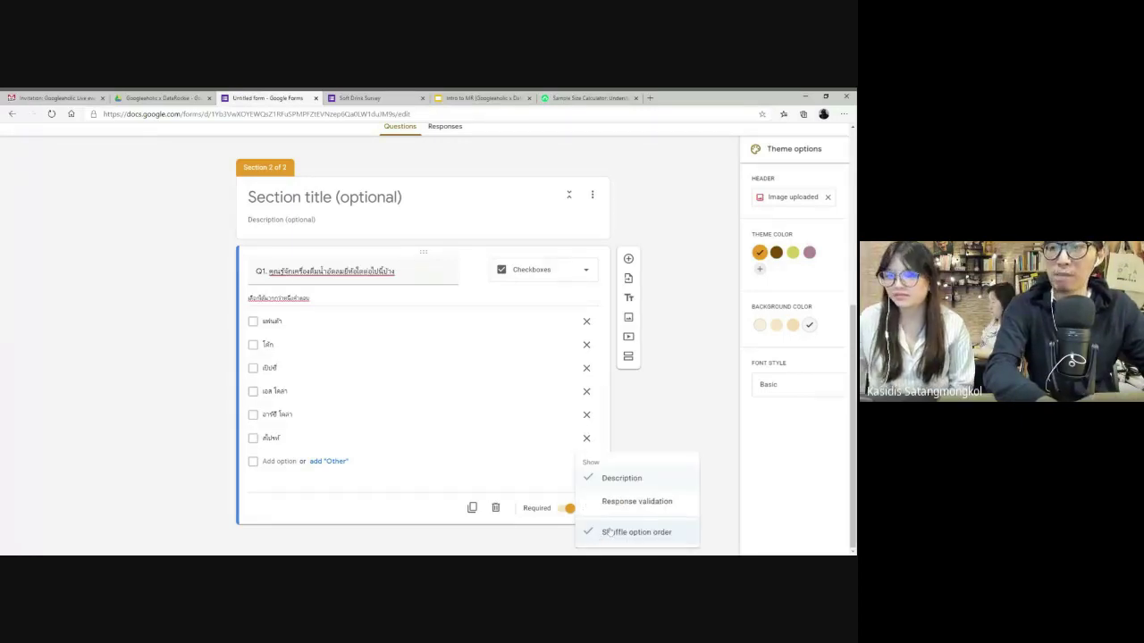
{"action": "left_click", "coordinate": [656, 431]}
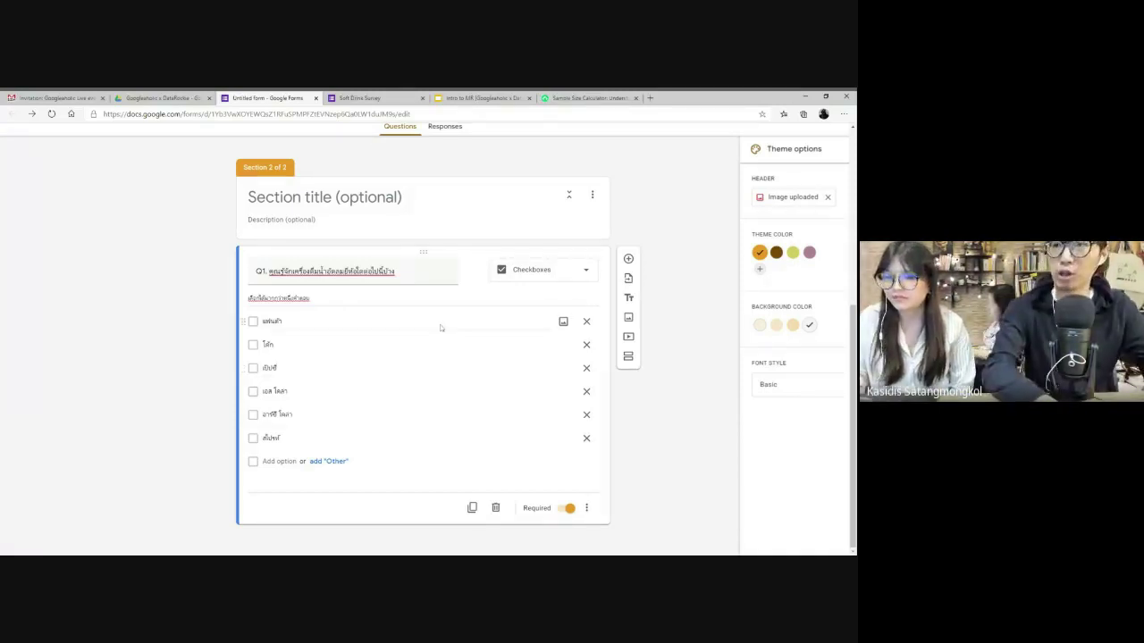
{"action": "scroll", "coordinate": [671, 187], "scroll_direction": "up", "scroll_amount": 8}
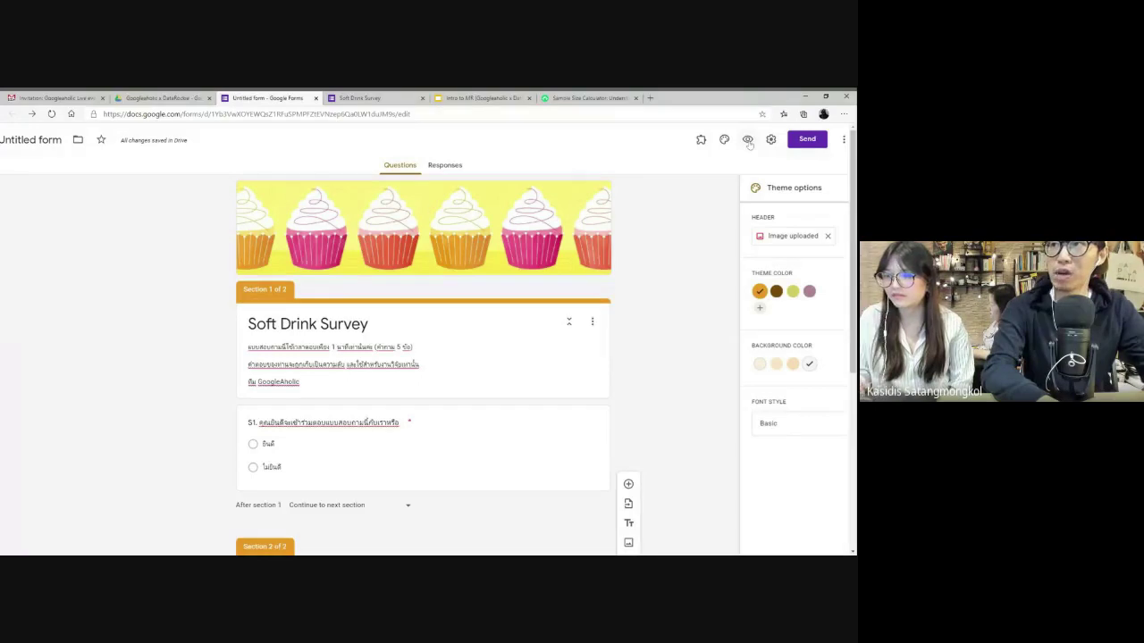
- Preview the survey, agree to take part in S1, and advance to the brand question
{"action": "left_click", "coordinate": [749, 143]}
{"action": "left_click", "coordinate": [533, 104]}
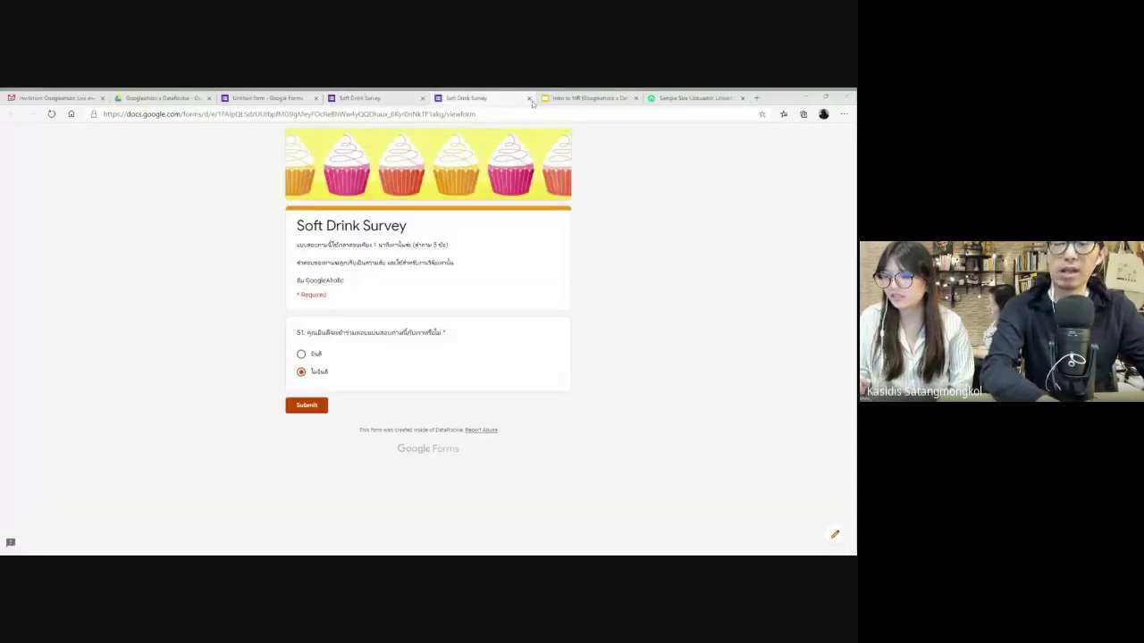
{"action": "left_click", "coordinate": [529, 98]}
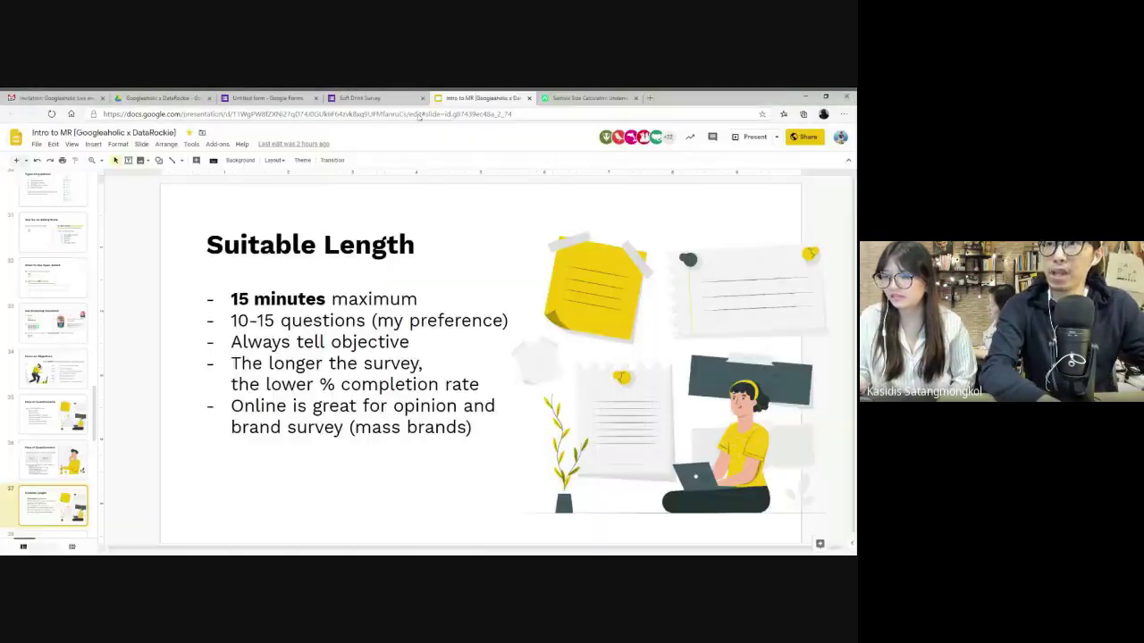
{"action": "left_click", "coordinate": [375, 98]}
{"action": "left_click", "coordinate": [301, 354]}
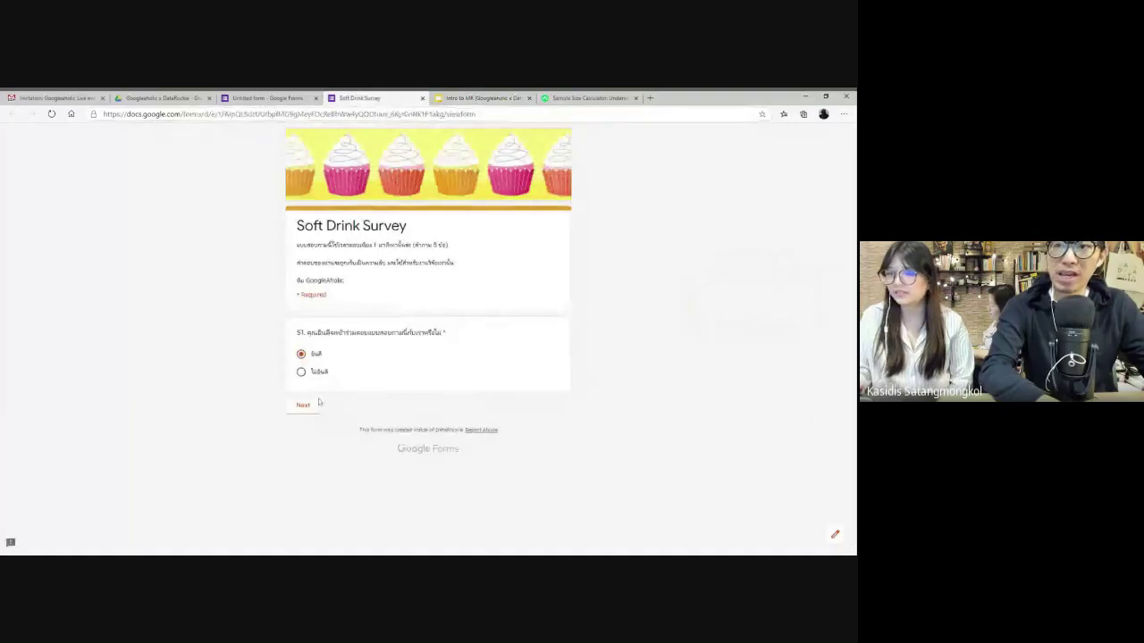
{"action": "left_click", "coordinate": [303, 407]}
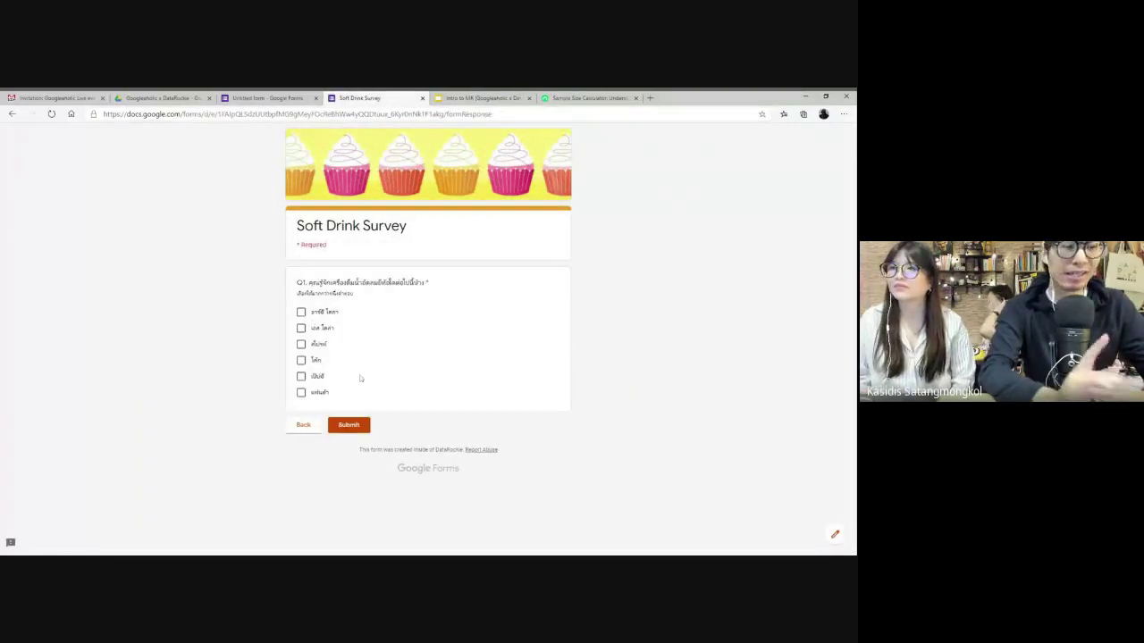
{"action": "scroll", "coordinate": [360, 377], "scroll_direction": "up", "scroll_amount": 5}
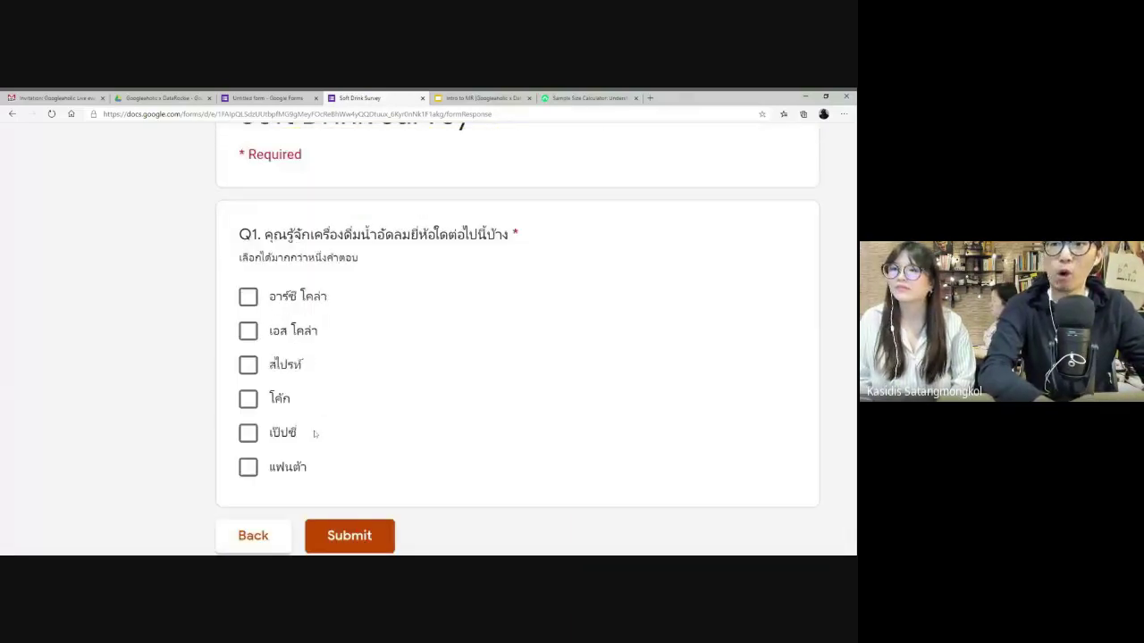
{"action": "left_click", "coordinate": [257, 533]}
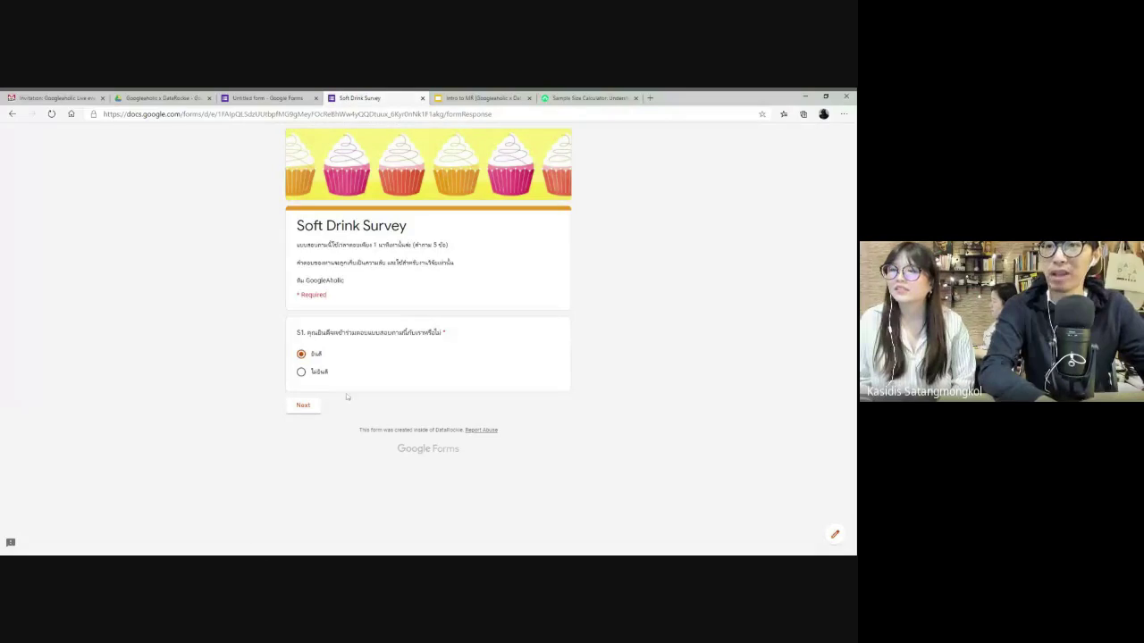
{"action": "left_click", "coordinate": [302, 406]}
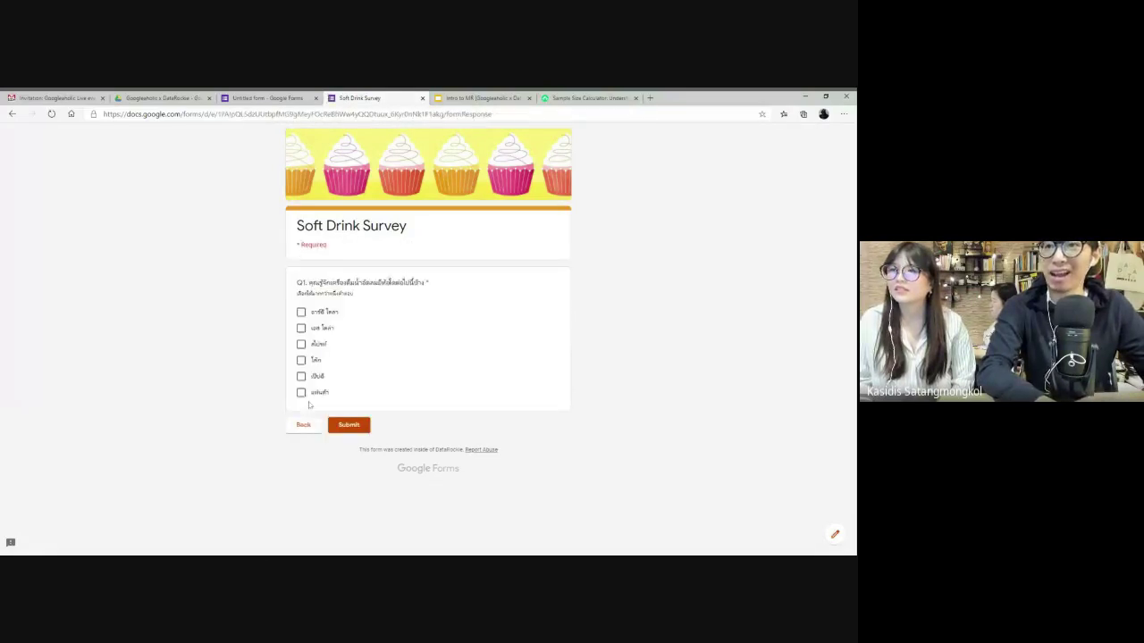
- Reload the preview to confirm the brands reshuffle, then close the preview
{"action": "key", "text": "F5"}
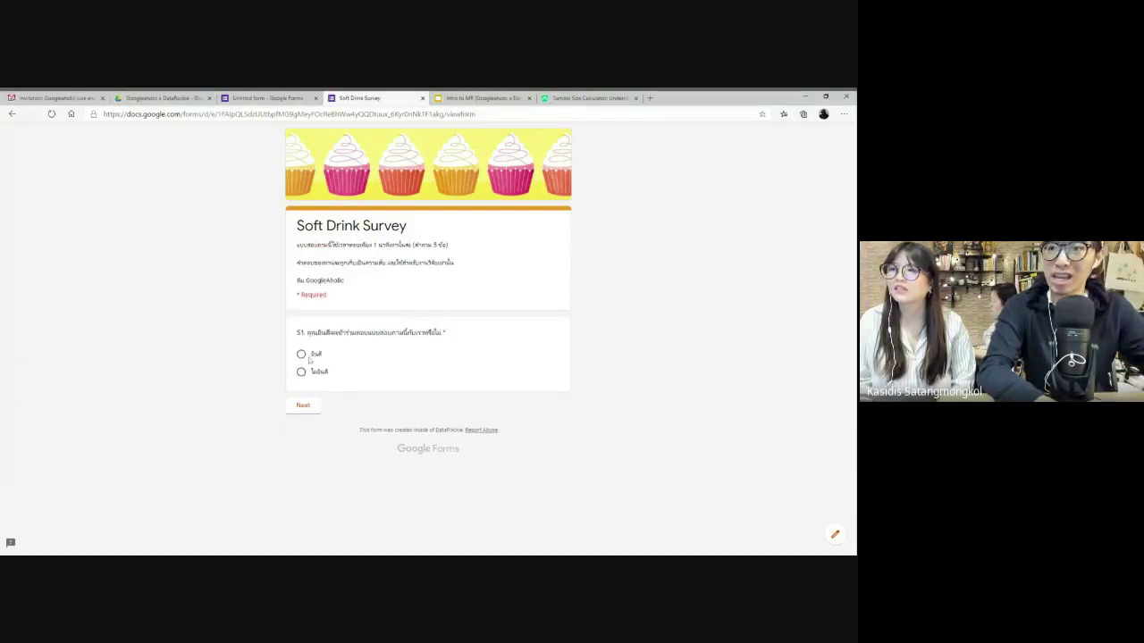
{"action": "left_click", "coordinate": [301, 354]}
{"action": "left_click", "coordinate": [303, 406]}
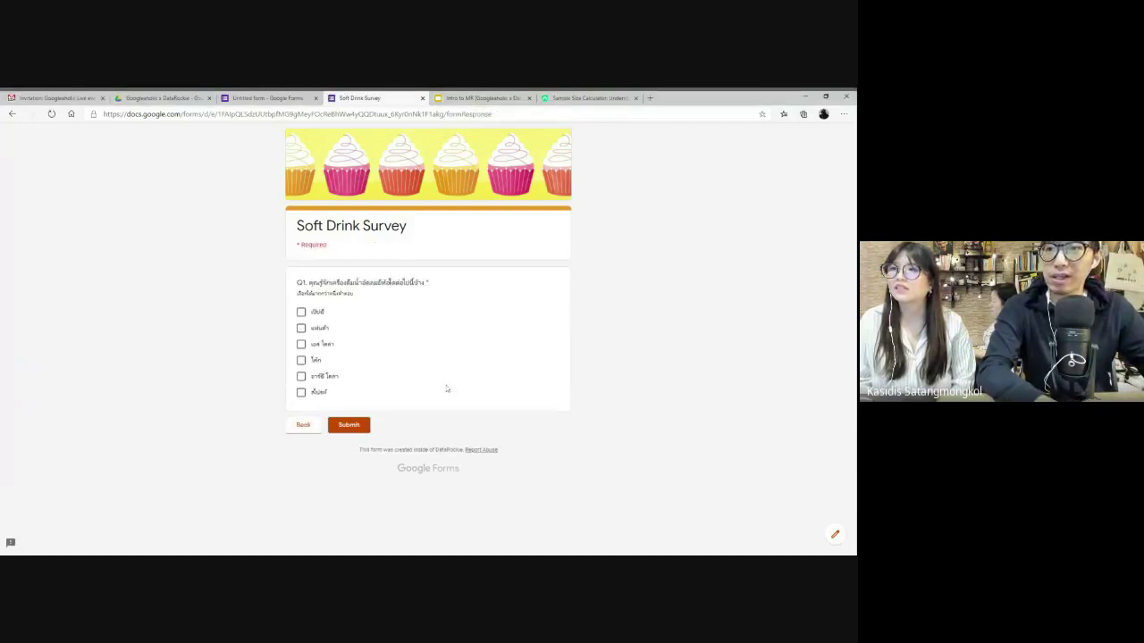
{"action": "scroll", "coordinate": [330, 337], "scroll_direction": "up", "scroll_amount": 5}
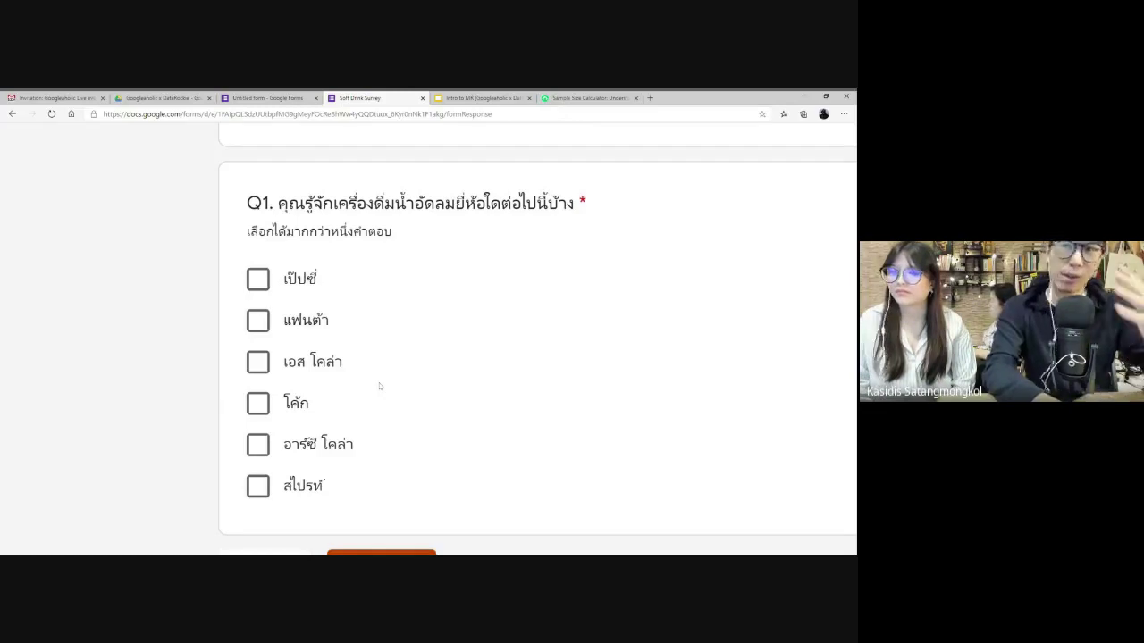
{"action": "scroll", "coordinate": [378, 385], "scroll_direction": "down", "scroll_amount": 5}
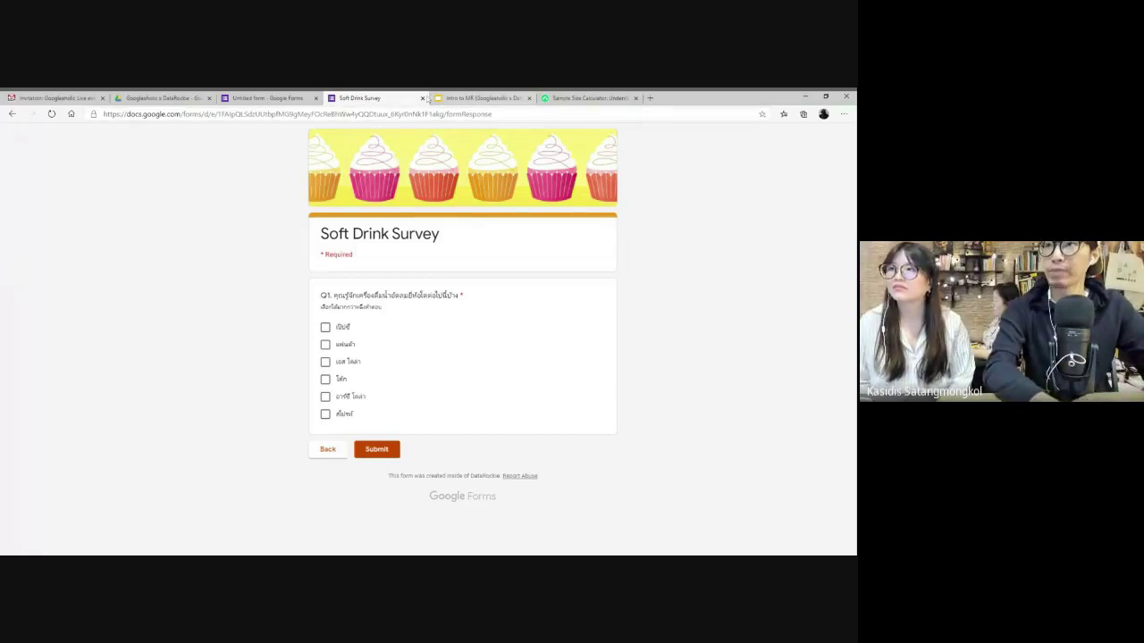
{"action": "left_click", "coordinate": [422, 99]}
- Go back to the form editor tab, view Section 2's Q1, and reset the browser zoom to 100%
{"action": "left_click", "coordinate": [288, 96]}
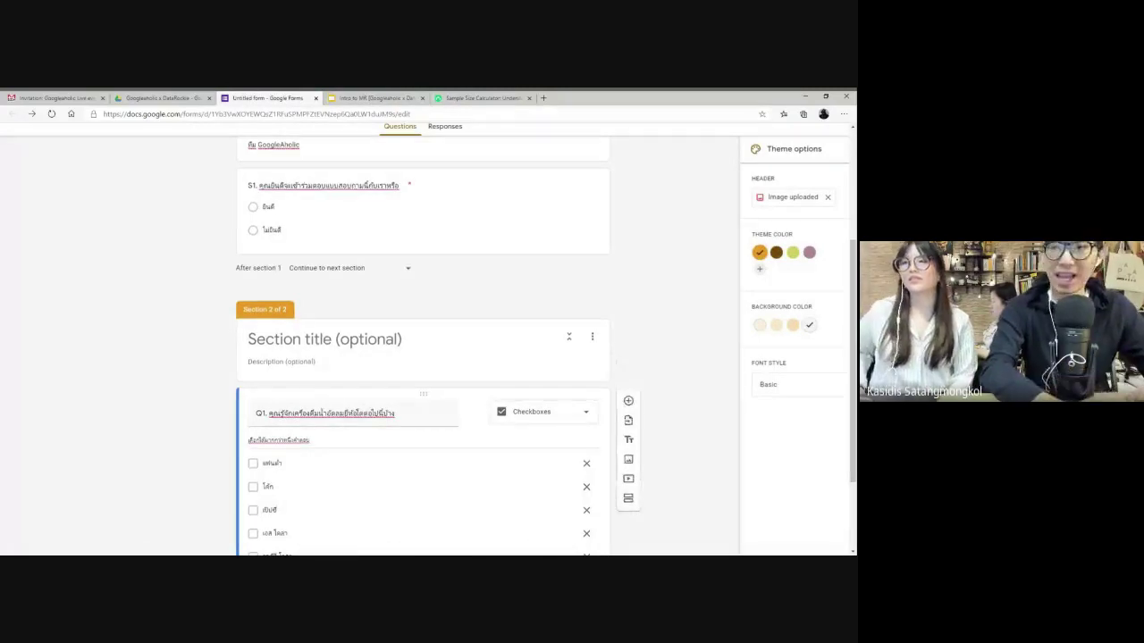
{"action": "scroll", "coordinate": [267, 361], "scroll_direction": "up", "scroll_amount": 3}
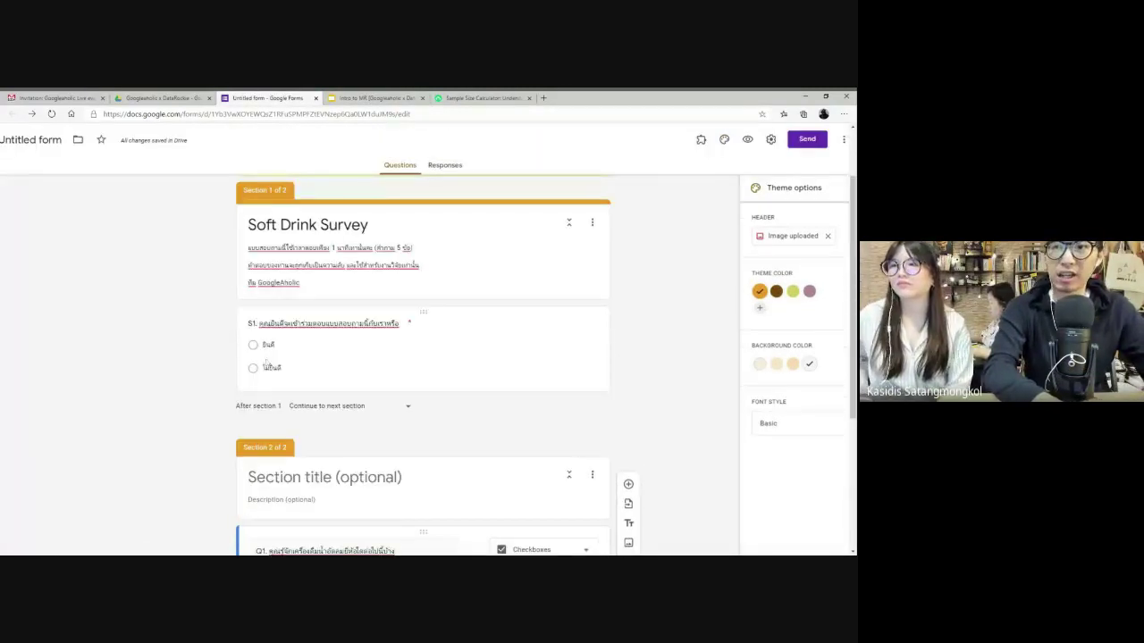
{"action": "key", "text": "ctrl+plus"}
{"action": "key", "text": "ctrl+plus"}
{"action": "key", "text": "ctrl+plus"}
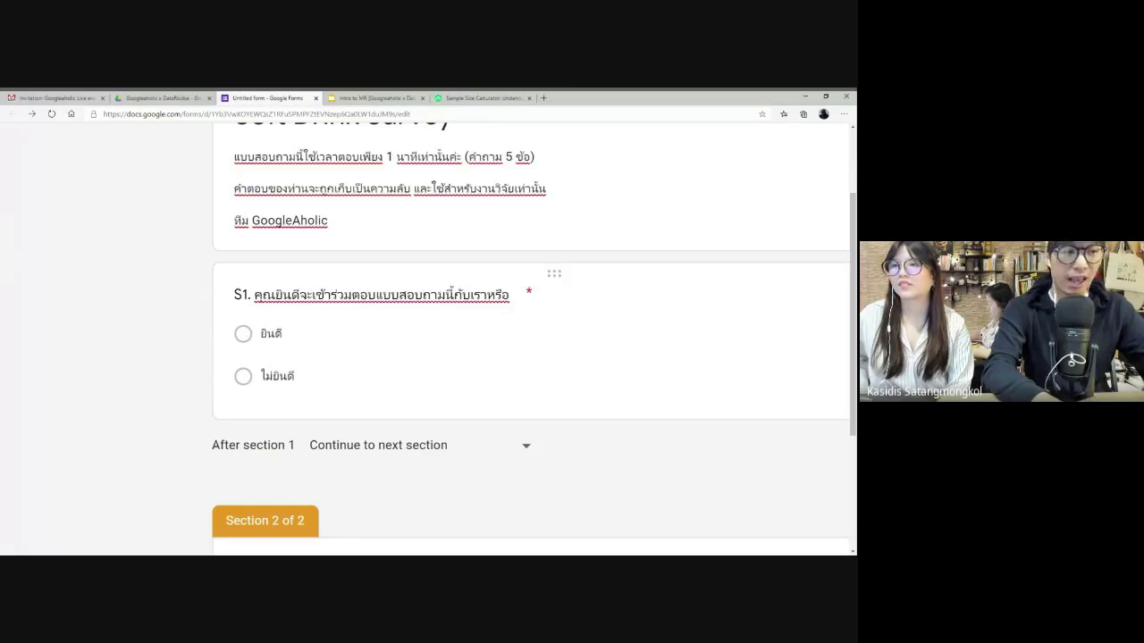
{"action": "scroll", "coordinate": [293, 268], "scroll_direction": "down", "scroll_amount": 3}
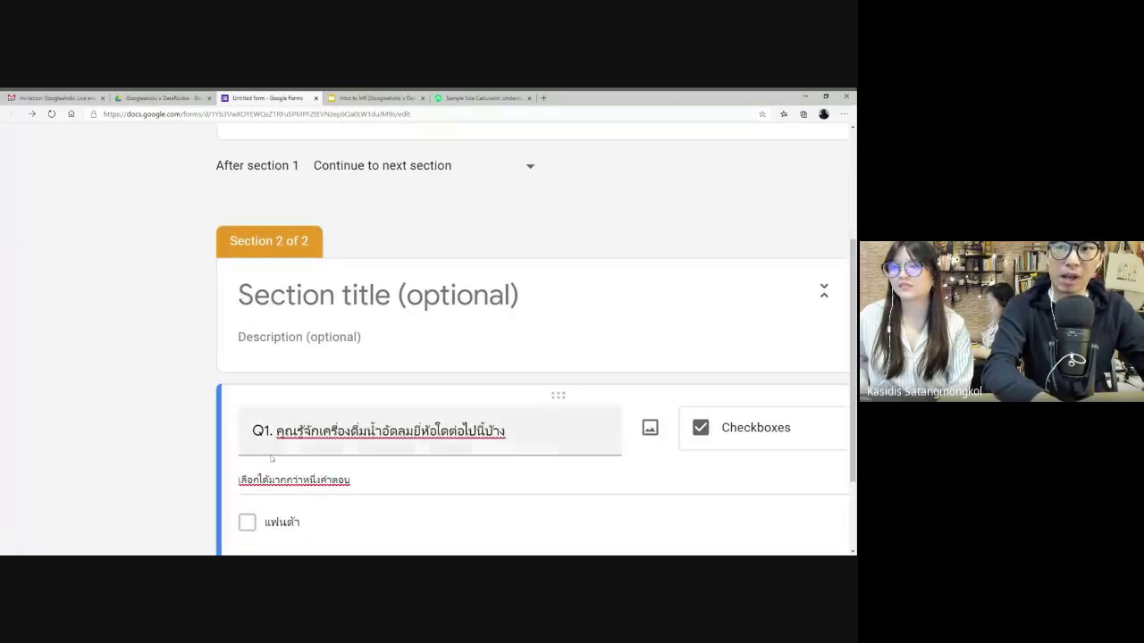
{"action": "scroll", "coordinate": [429, 431], "scroll_direction": "up", "scroll_amount": 3}
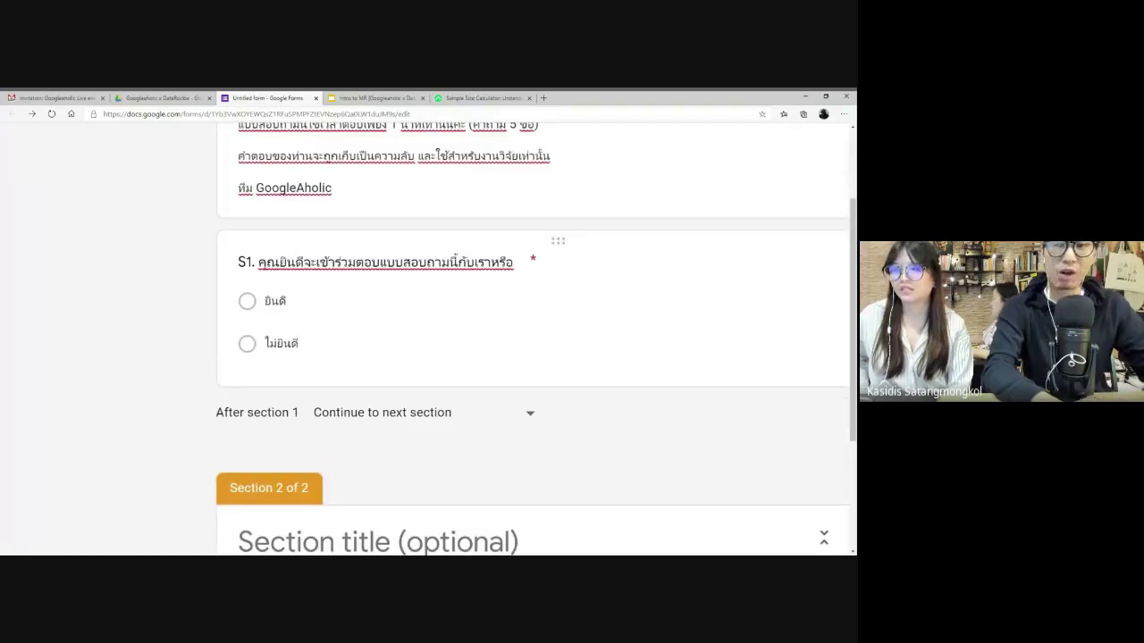
{"action": "scroll", "coordinate": [320, 378], "scroll_direction": "down", "scroll_amount": 3}
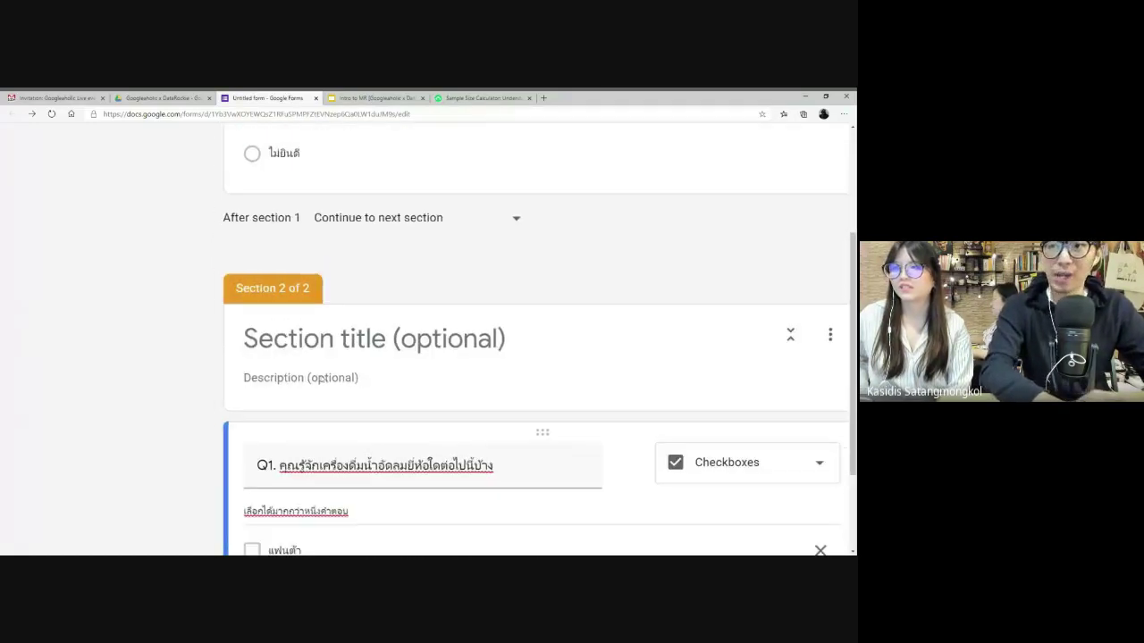
{"action": "key", "text": "ctrl+0"}
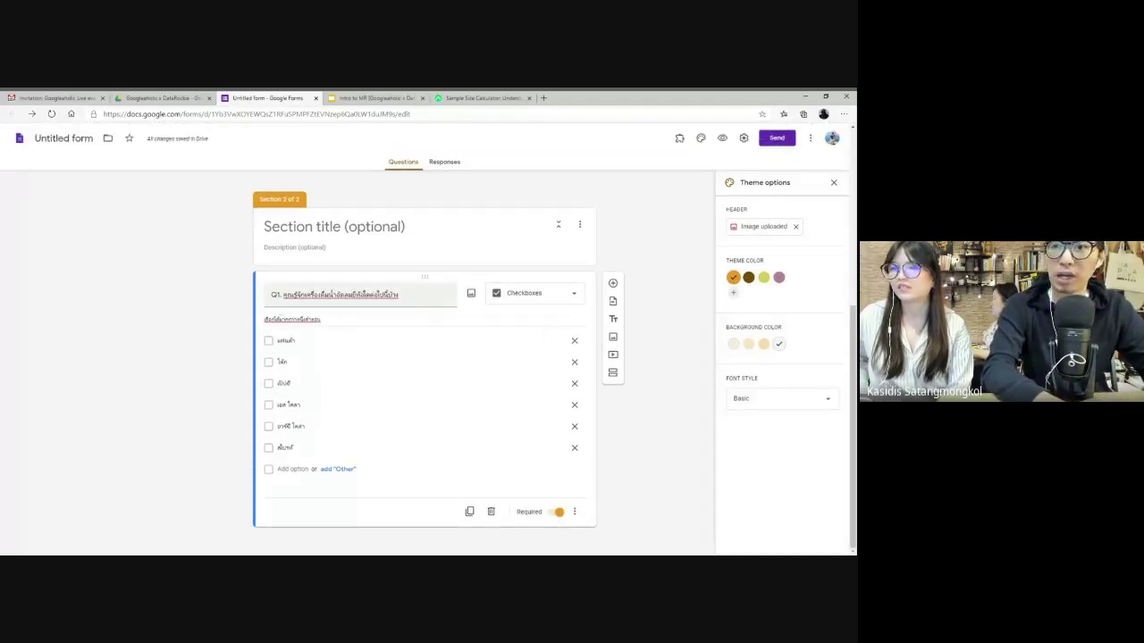
- Add a third section with a gender question offering ชาย and หญิง
{"action": "left_click", "coordinate": [613, 374]}
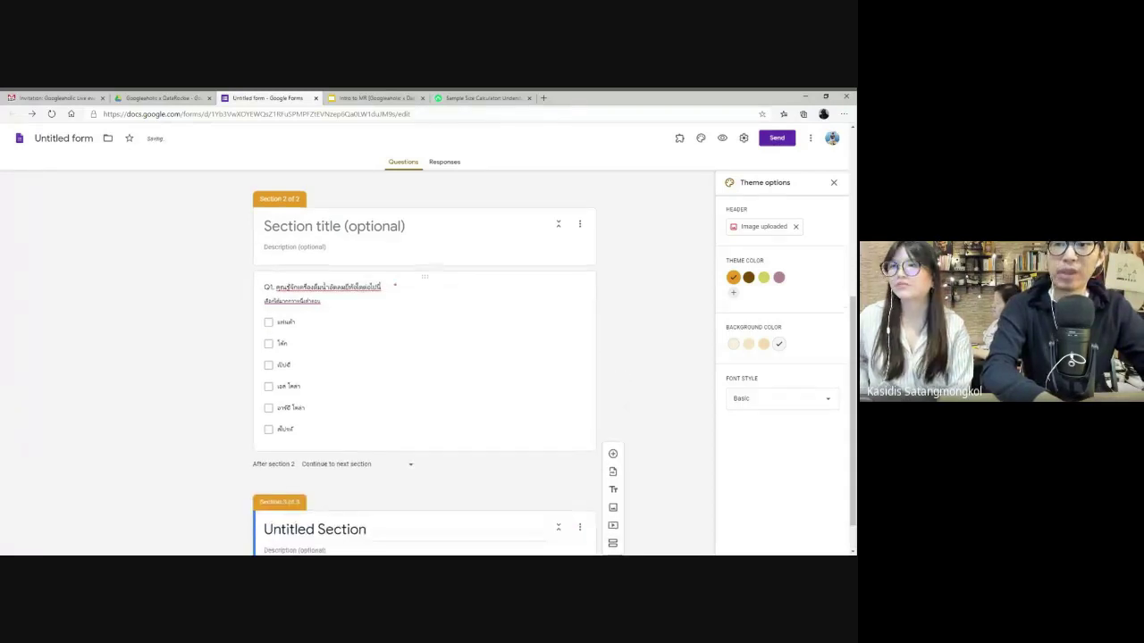
{"action": "key", "text": "BackSpace"}
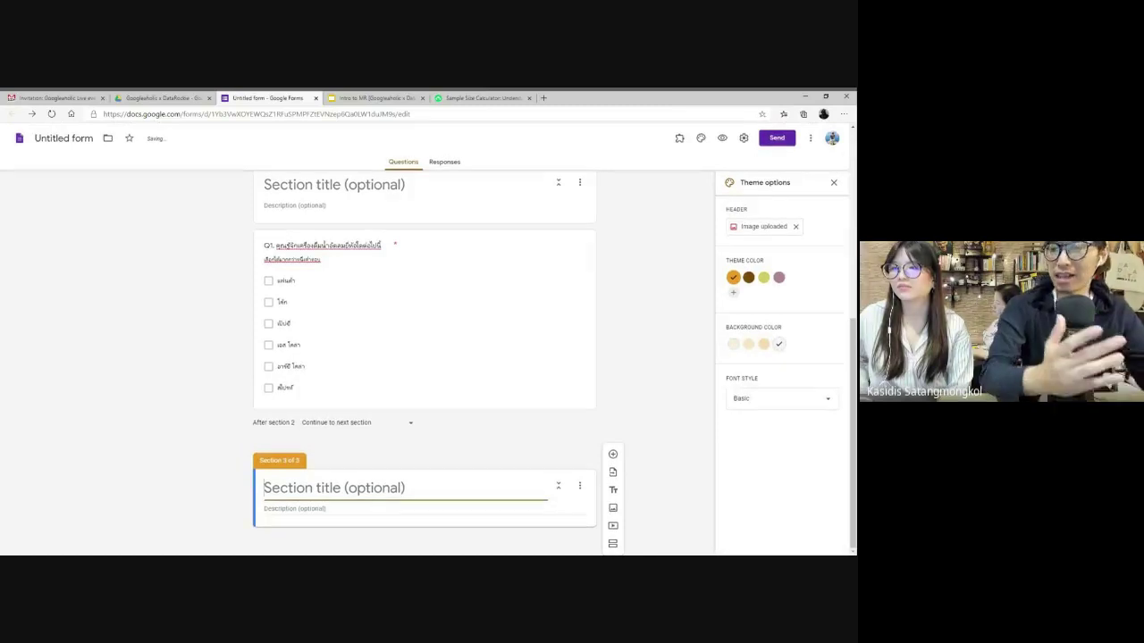
{"action": "left_click", "coordinate": [612, 455]}
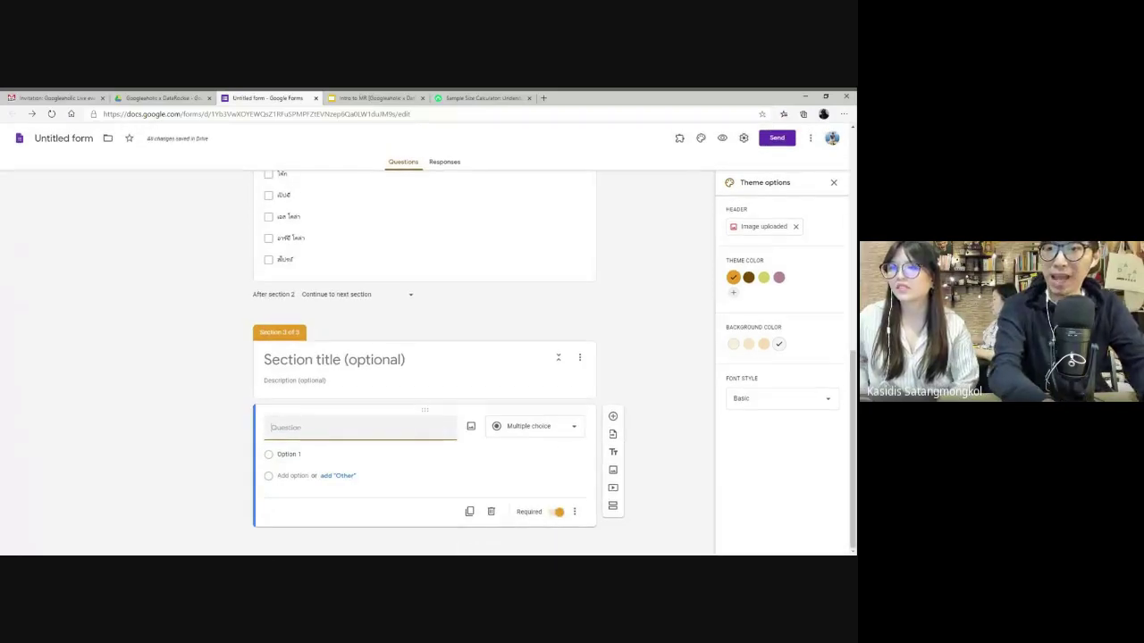
{"action": "type", "text": "g"}
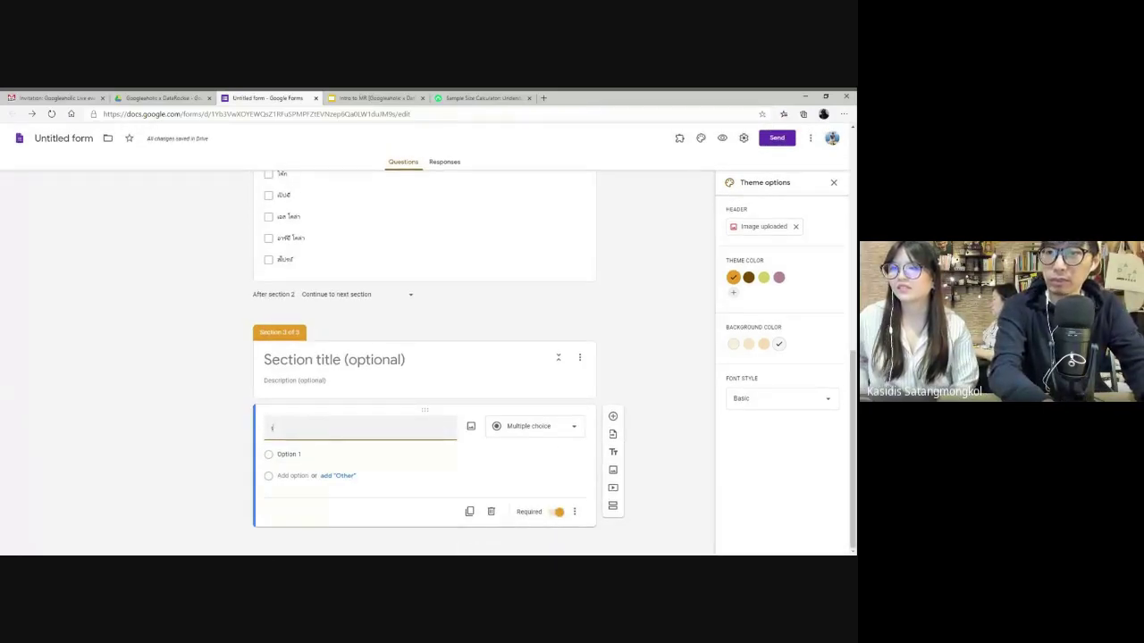
{"action": "left_click", "coordinate": [471, 427]}
{"action": "key", "text": "Escape"}
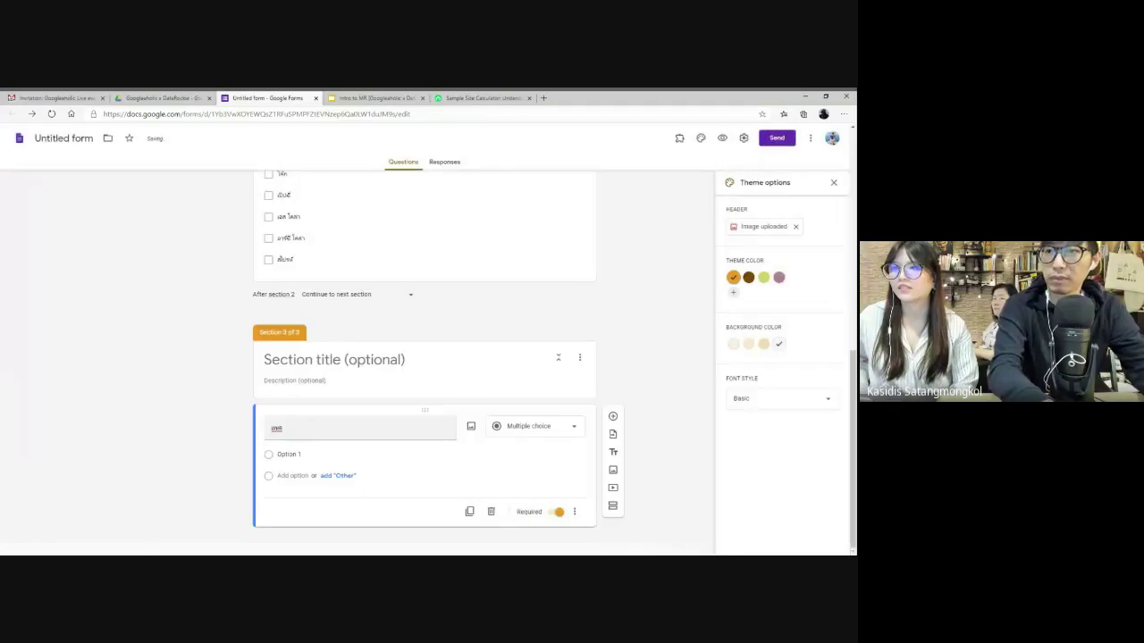
{"action": "left_click", "coordinate": [288, 453]}
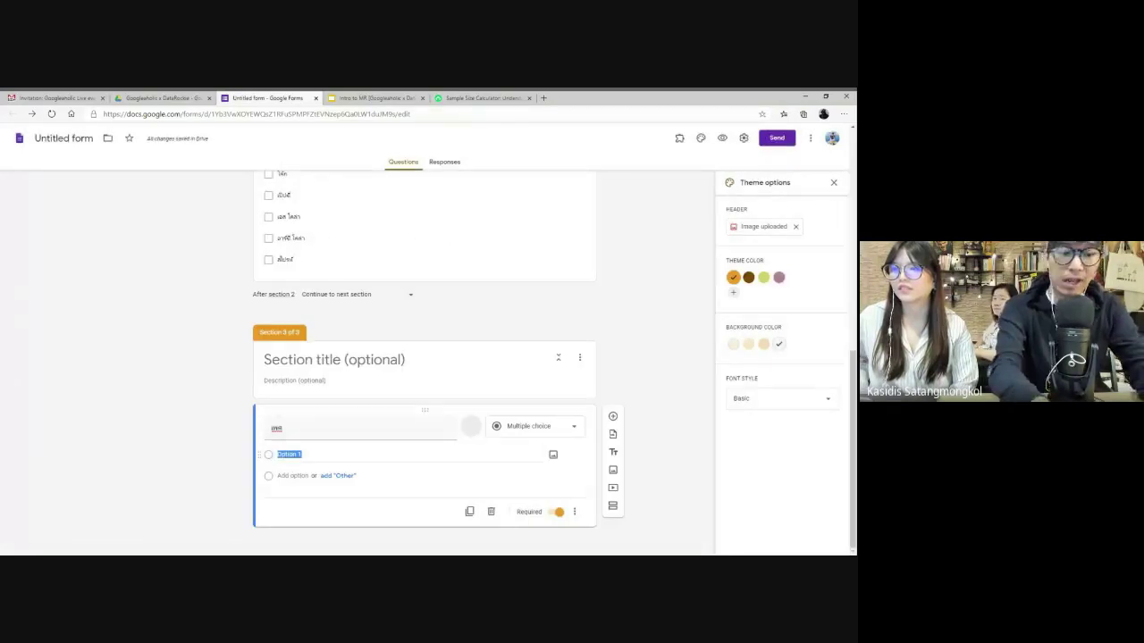
{"action": "type", "text": "ชาย"}
{"action": "key", "text": "Return"}
{"action": "type", "text": "หญิง"}
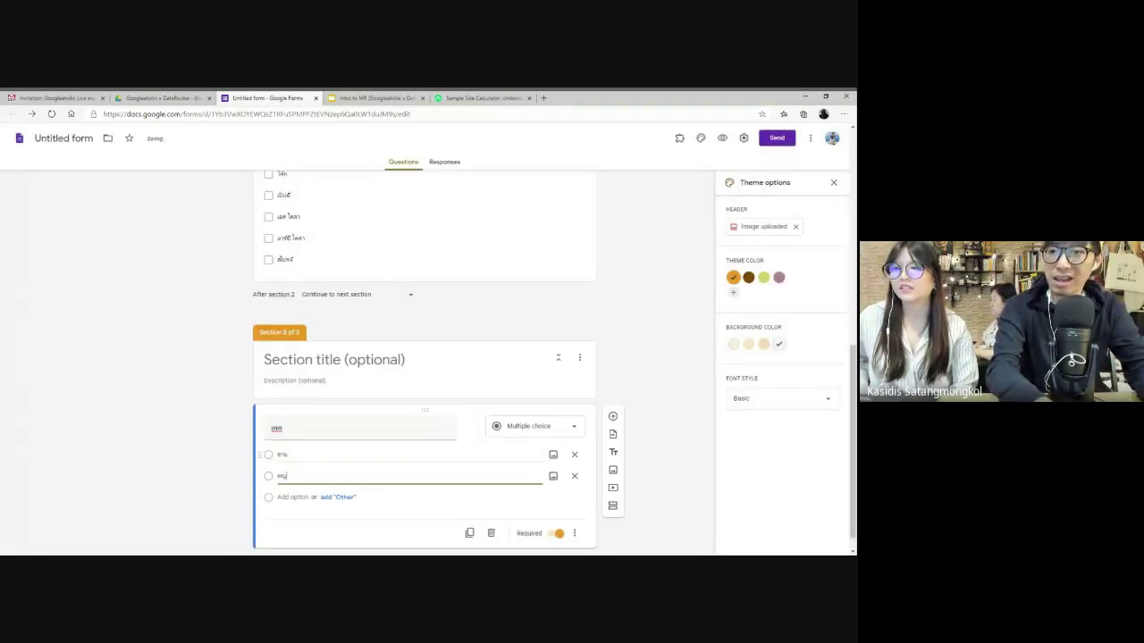
- Add an age question อายุ and number the questions D1. (gender) and D2. (age)
{"action": "left_click", "coordinate": [613, 417]}
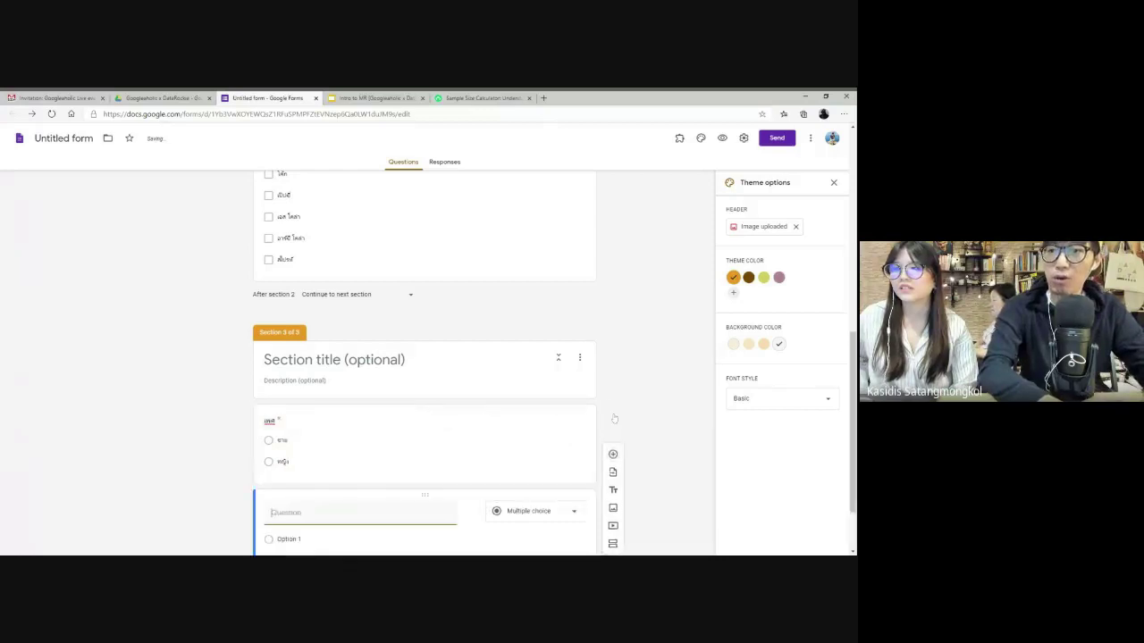
{"action": "type", "text": "อายุ"}
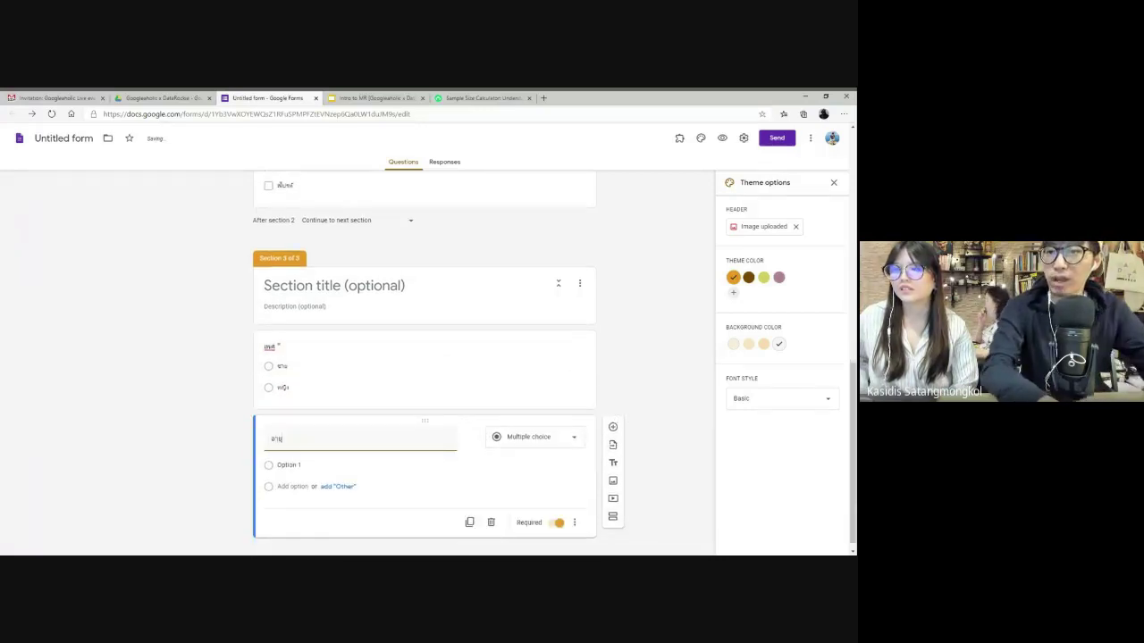
{"action": "left_click", "coordinate": [270, 347]}
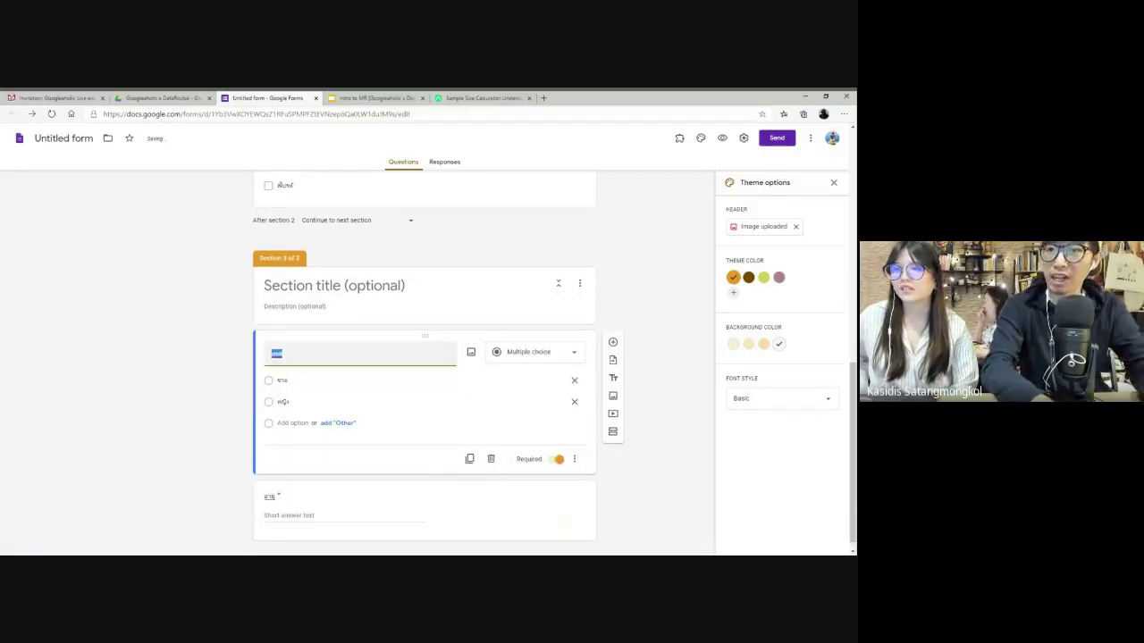
{"action": "type", "text": "D1."}
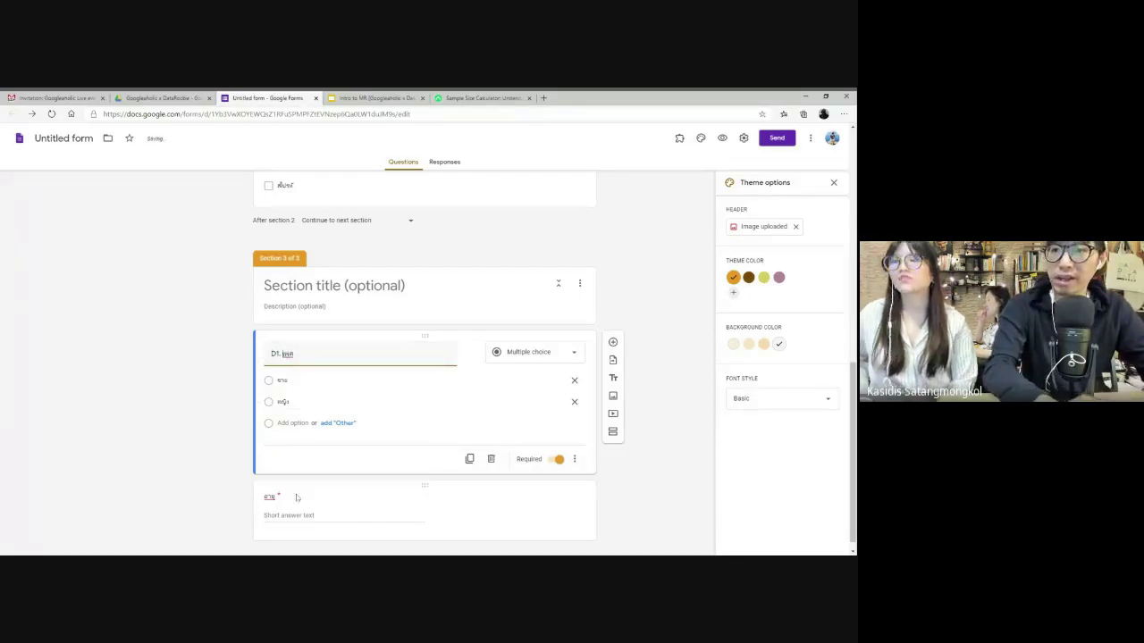
{"action": "left_click", "coordinate": [266, 497]}
{"action": "type", "text": "D2."}
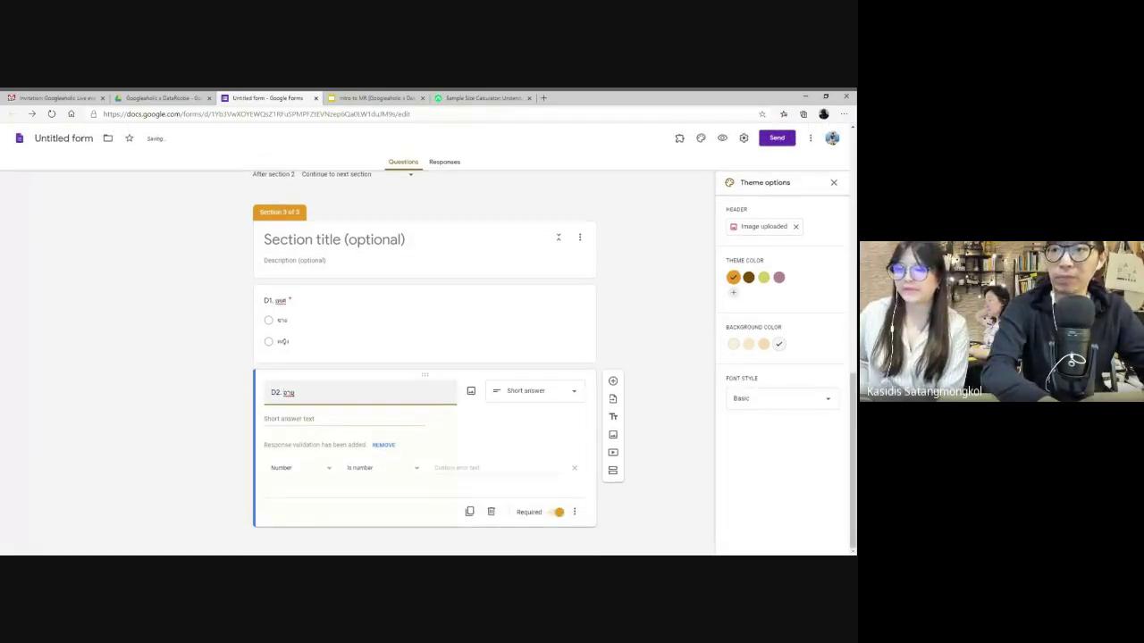
- Make D2 a multiple-choice question with options 18-24 ปี and 25 ปีขึ้นไป
{"action": "left_click", "coordinate": [573, 393]}
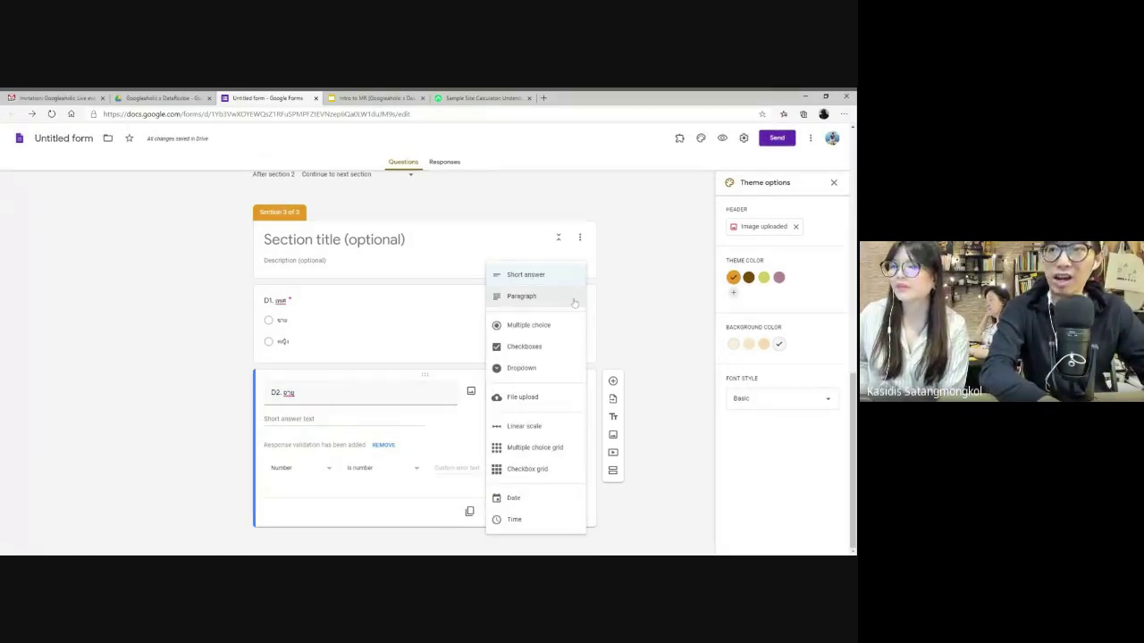
{"action": "left_click", "coordinate": [530, 328]}
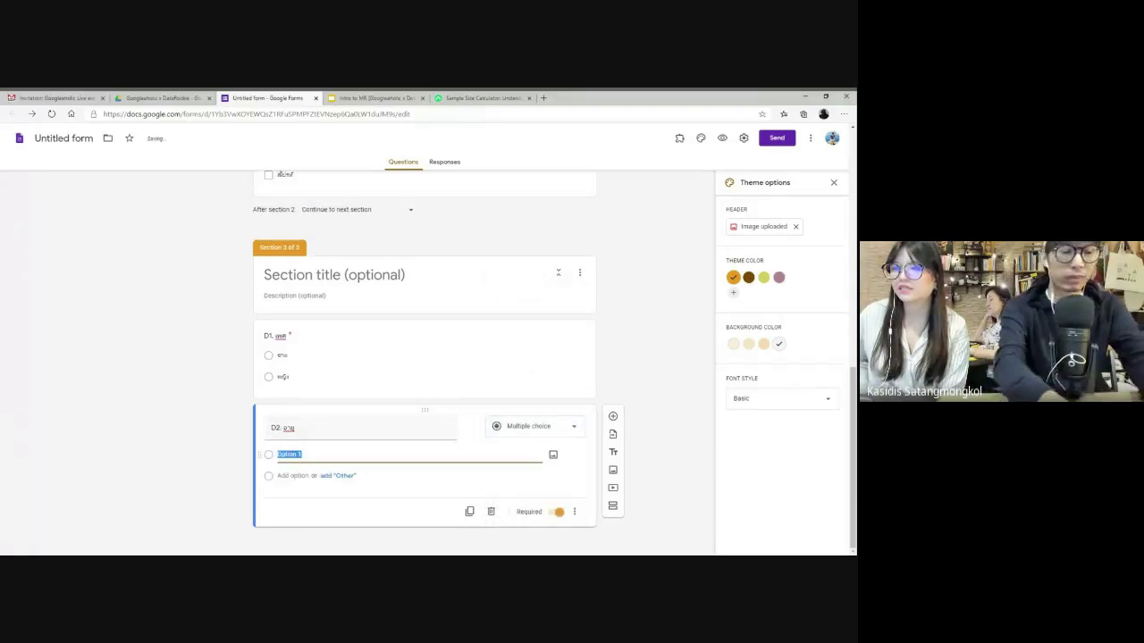
{"action": "key", "text": "BackSpace"}
{"action": "type", "text": "18"}
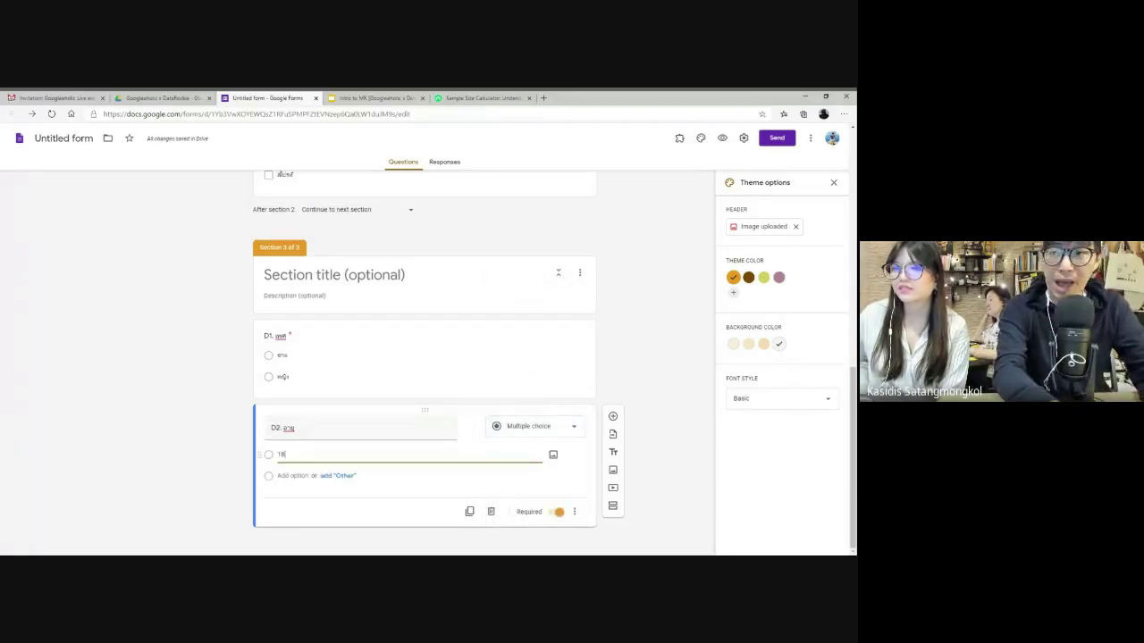
{"action": "type", "text": "-24 ปี"}
{"action": "key", "text": "Return"}
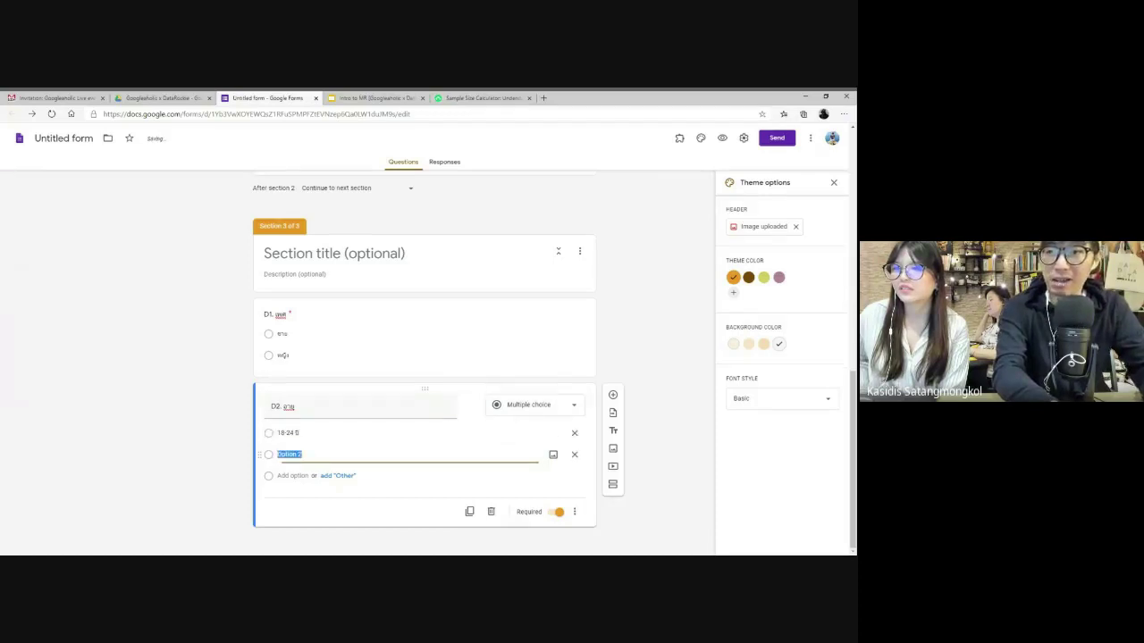
{"action": "type", "text": "25 ปีขึ้นไป"}
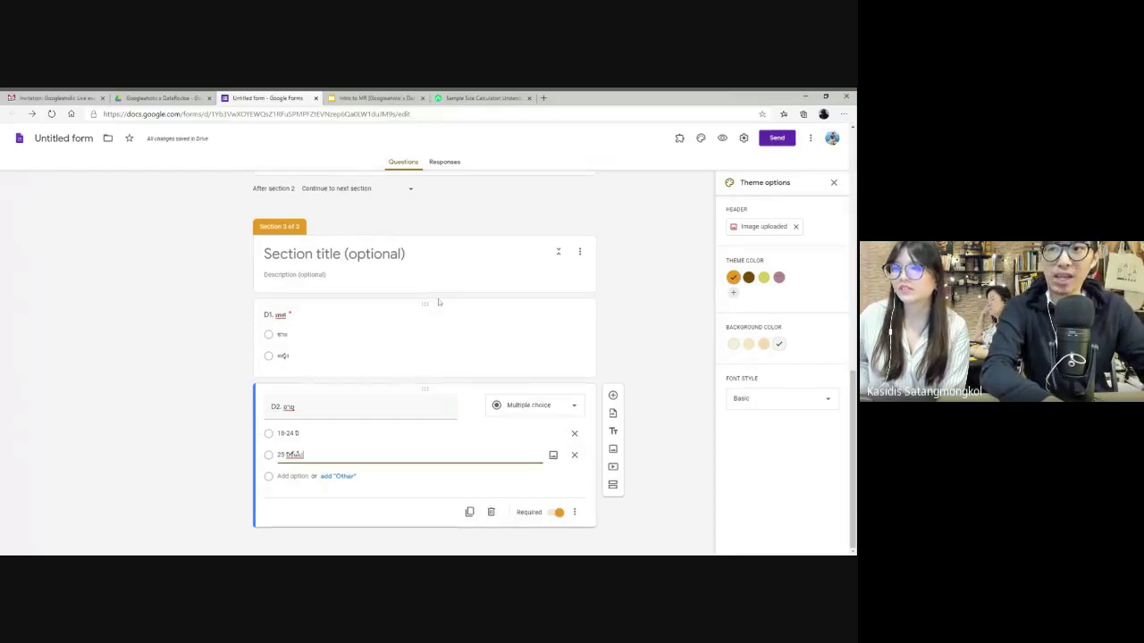
{"action": "scroll", "coordinate": [452, 300], "scroll_direction": "up", "scroll_amount": 2}
{"action": "scroll", "coordinate": [425, 357], "scroll_direction": "up", "scroll_amount": 10}
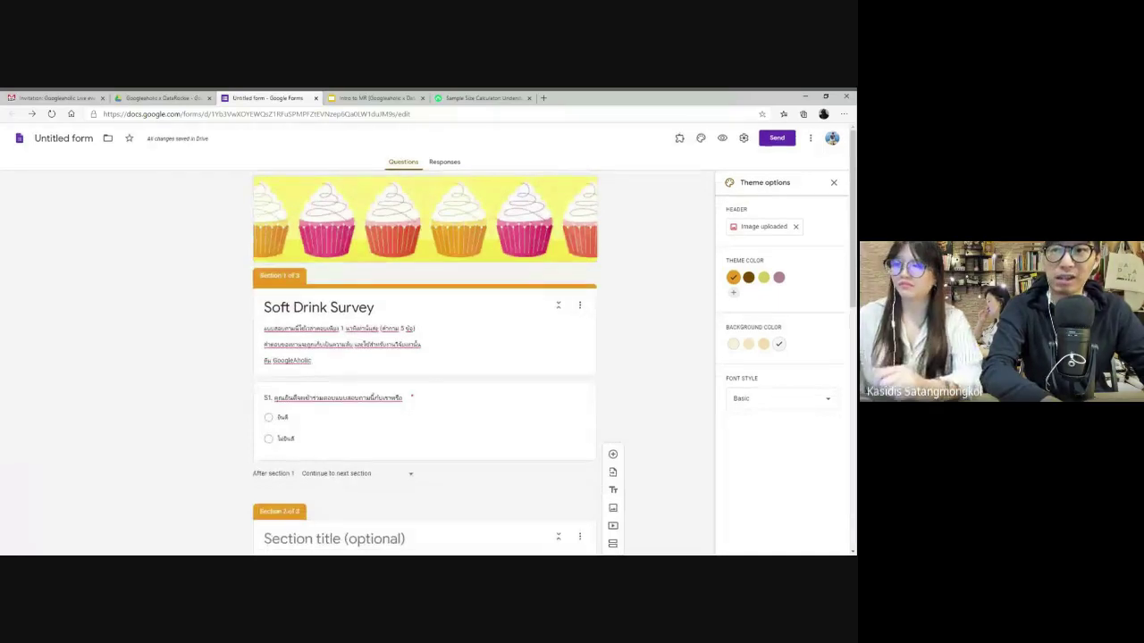
{"action": "scroll", "coordinate": [336, 389], "scroll_direction": "down", "scroll_amount": 4}
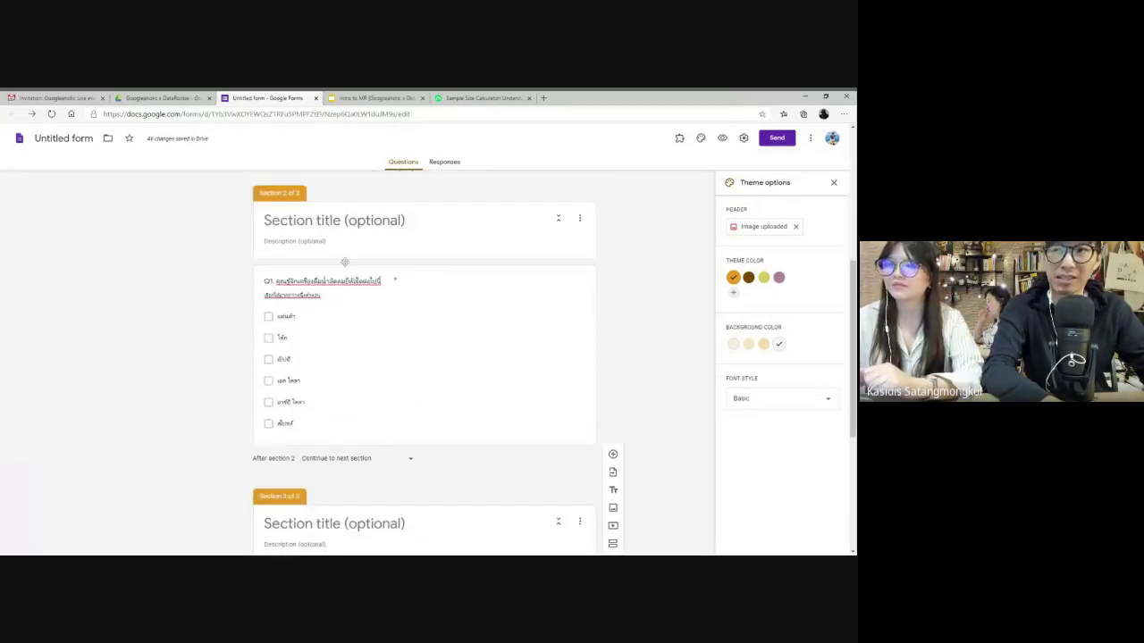
{"action": "scroll", "coordinate": [319, 313], "scroll_direction": "down", "scroll_amount": 3}
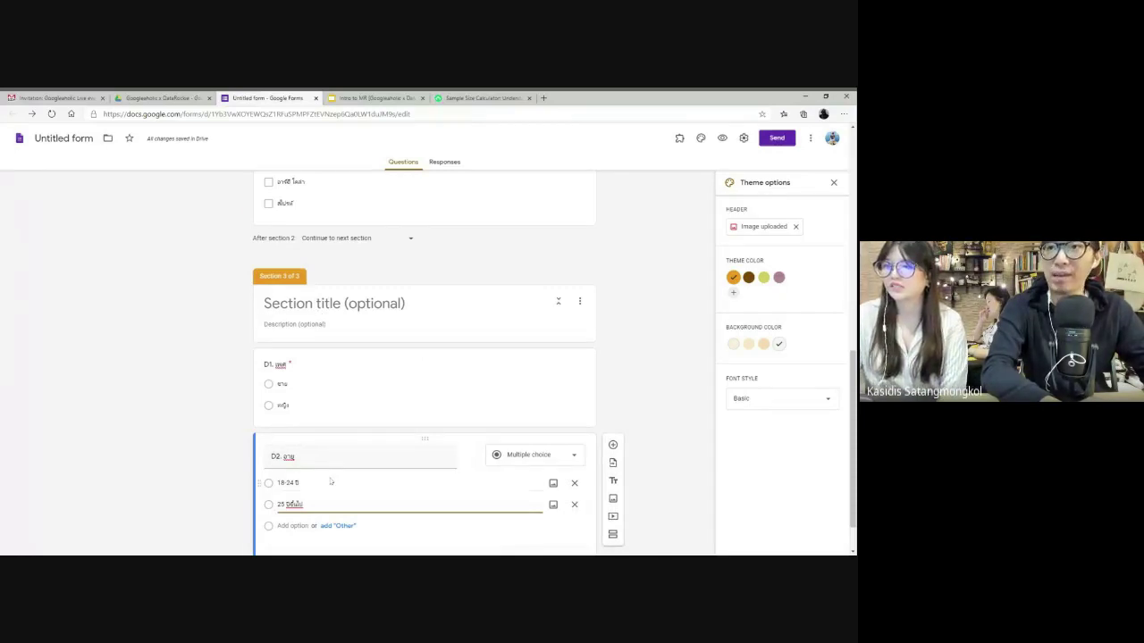
{"action": "scroll", "coordinate": [330, 483], "scroll_direction": "up", "scroll_amount": 7}
- Turn on answer-based branching for S1: ยินดี goes to section 2, ไม่ยินดี submits the form
{"action": "left_click", "coordinate": [429, 377]}
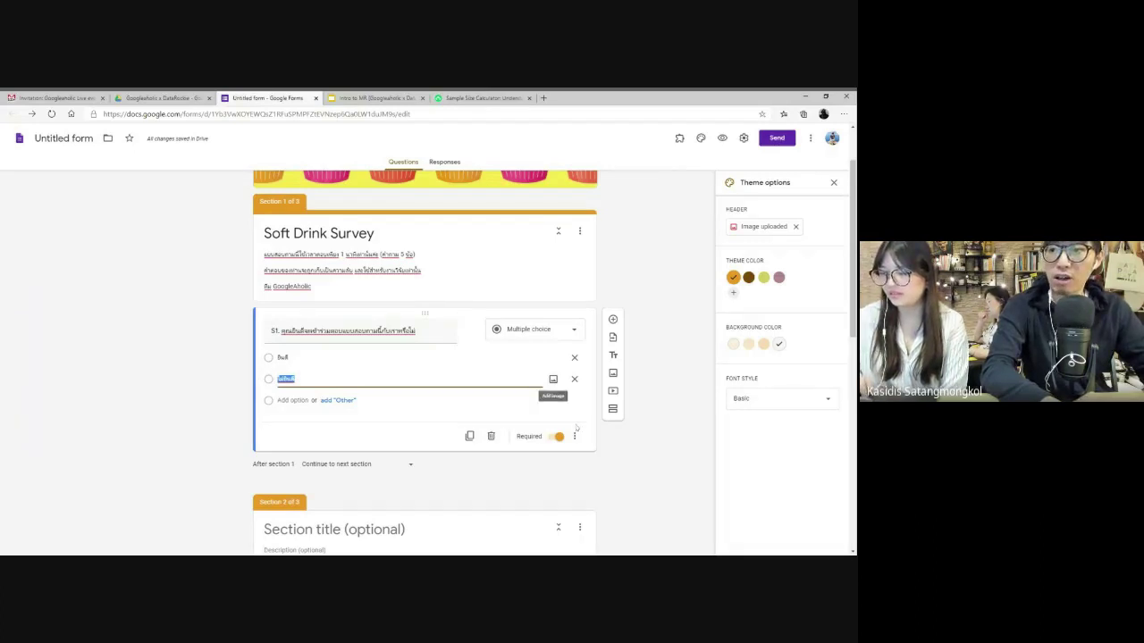
{"action": "left_click", "coordinate": [575, 437]}
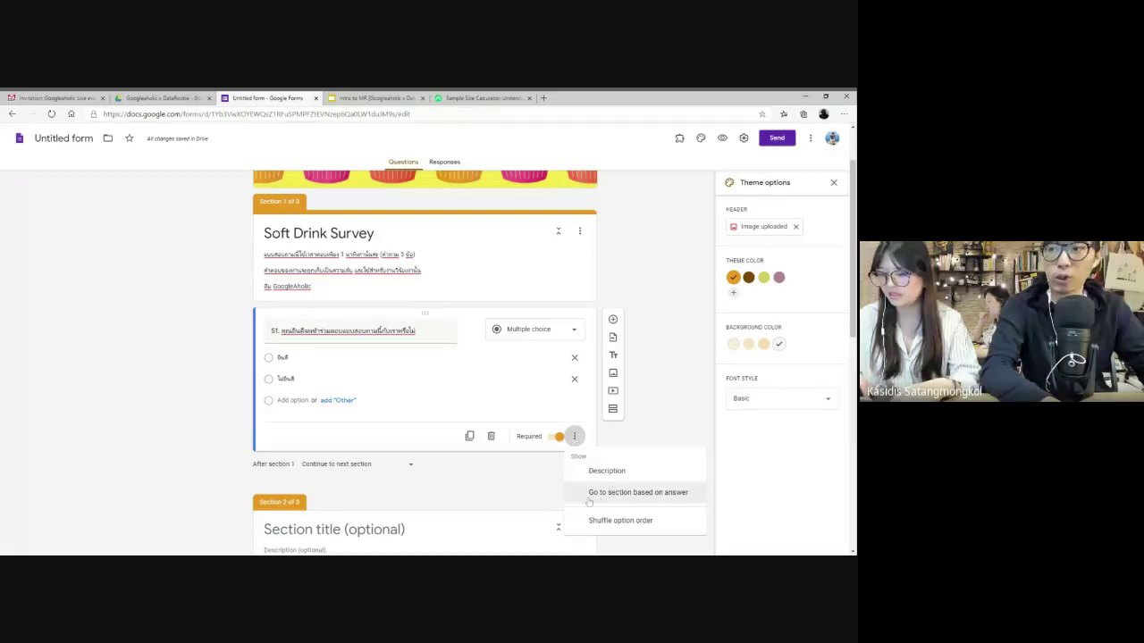
{"action": "left_click", "coordinate": [645, 501]}
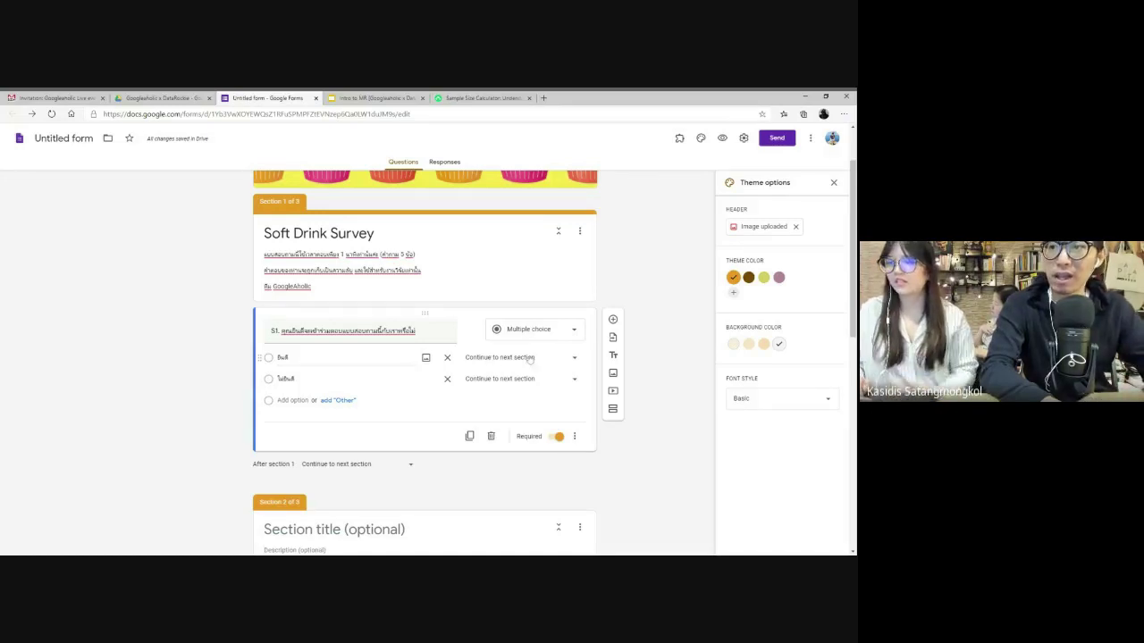
{"action": "left_click", "coordinate": [532, 357]}
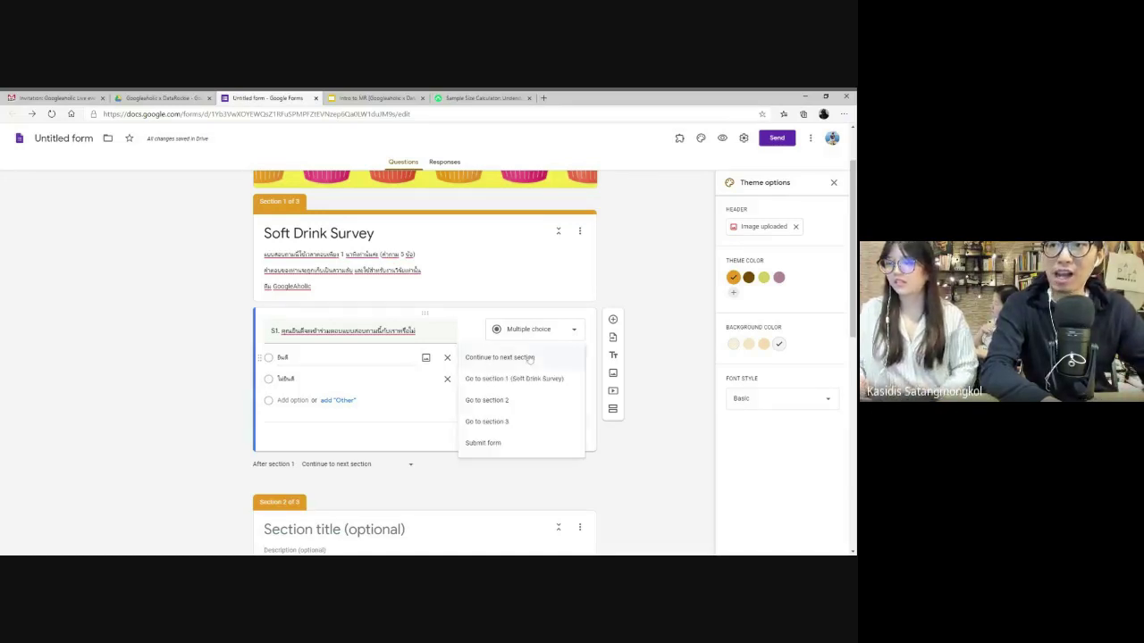
{"action": "left_click", "coordinate": [509, 403]}
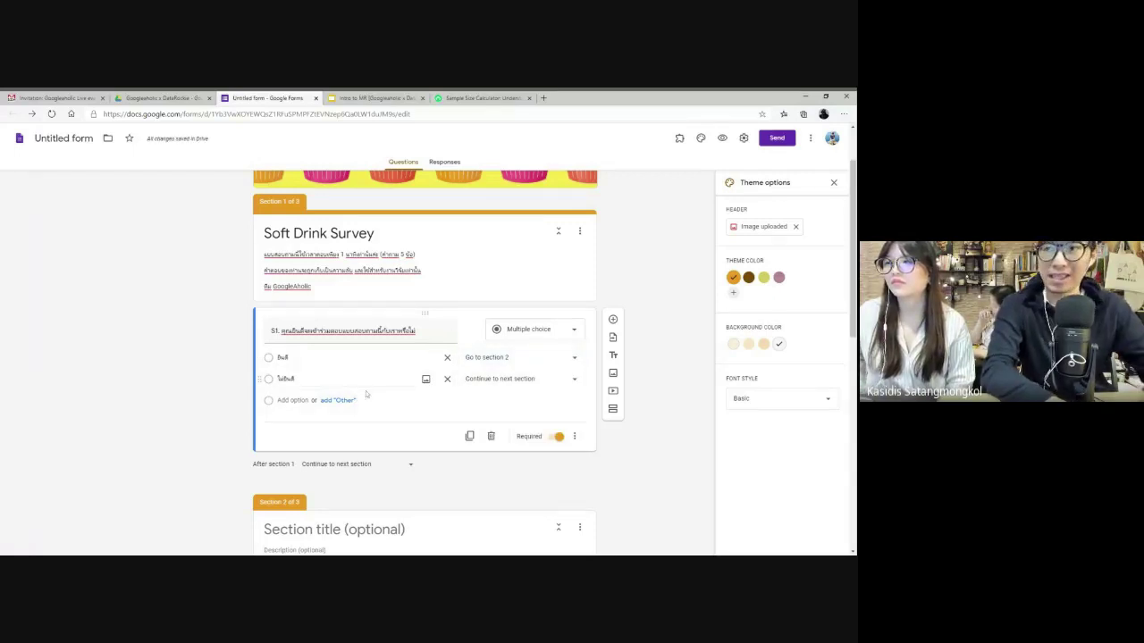
{"action": "left_click", "coordinate": [508, 381]}
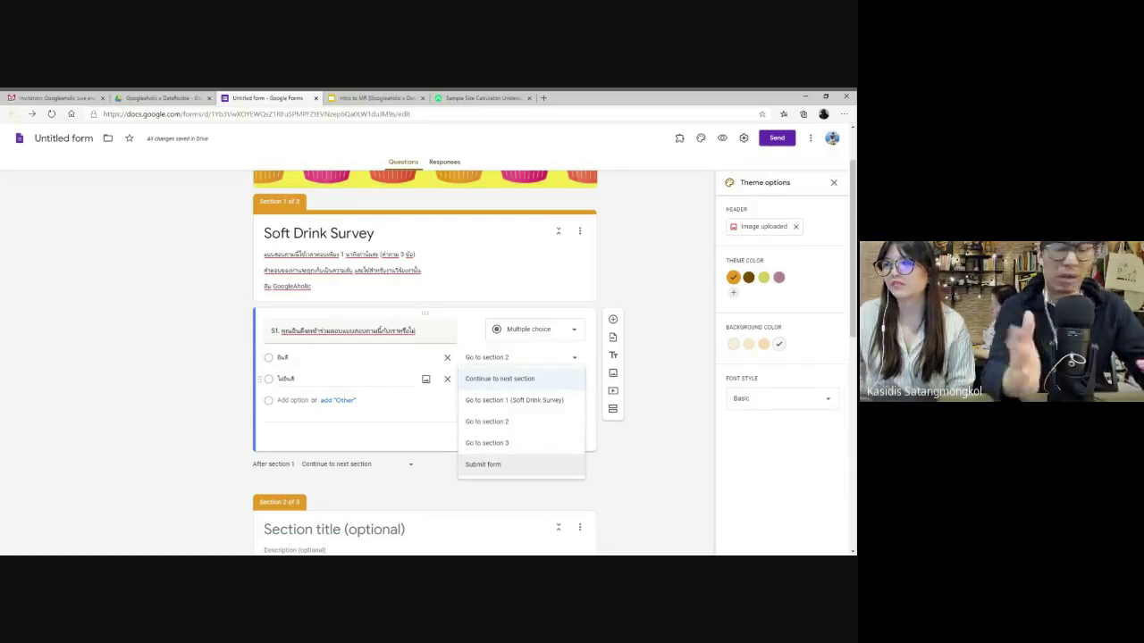
{"action": "left_click", "coordinate": [491, 467]}
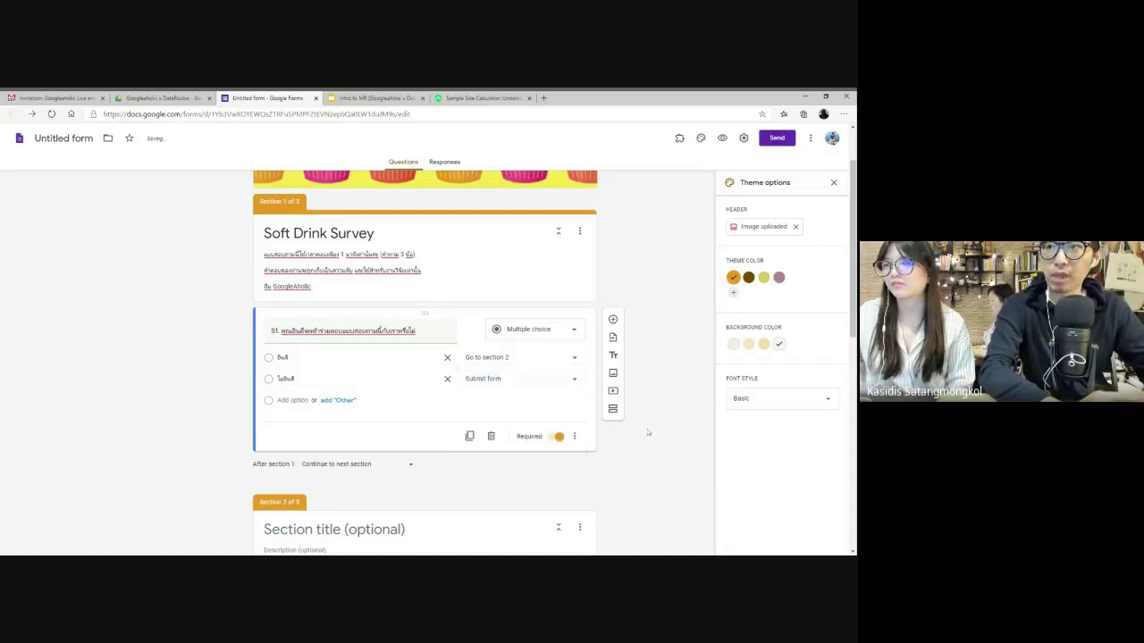
- In the preview, answer S1 with the second option, submit the test response, and return to the editor
{"action": "left_click", "coordinate": [722, 138]}
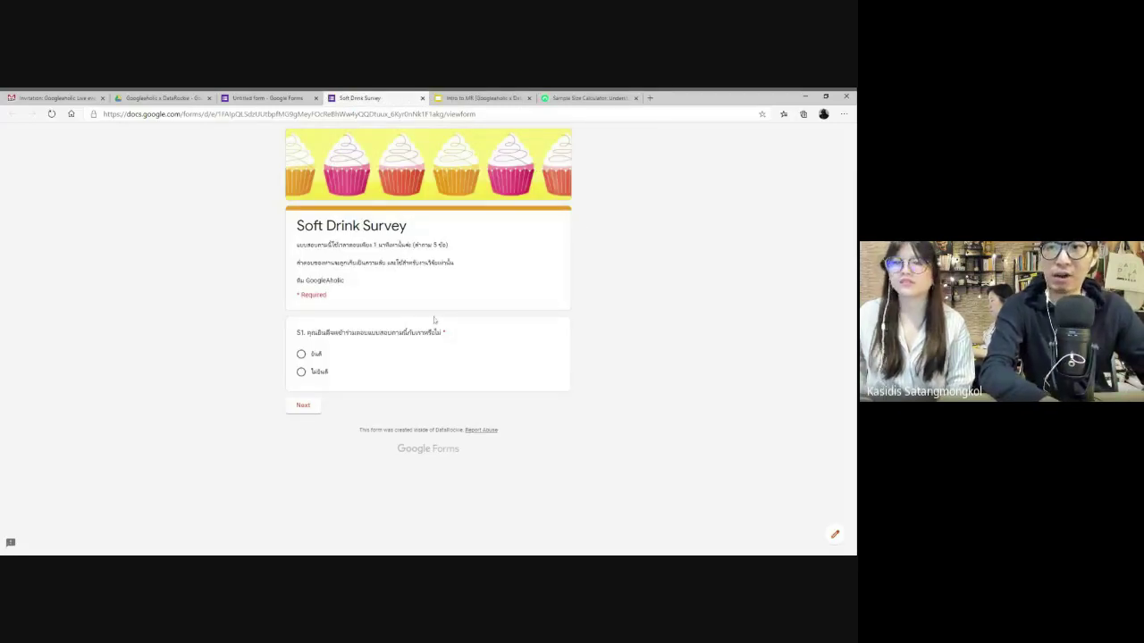
{"action": "left_click", "coordinate": [302, 373]}
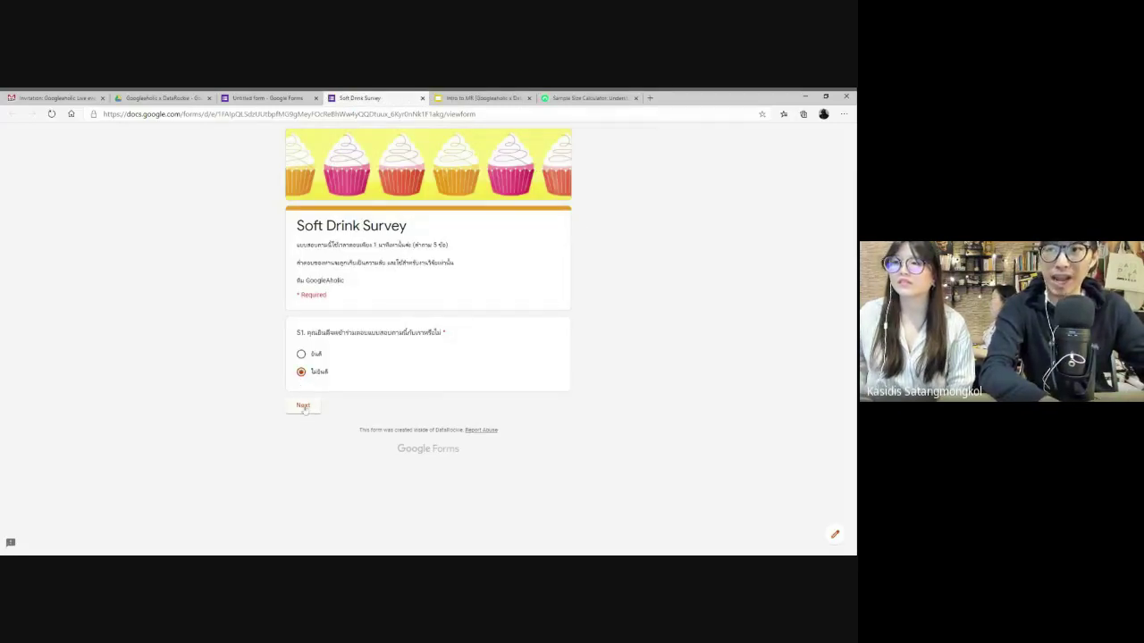
{"action": "left_click", "coordinate": [303, 407]}
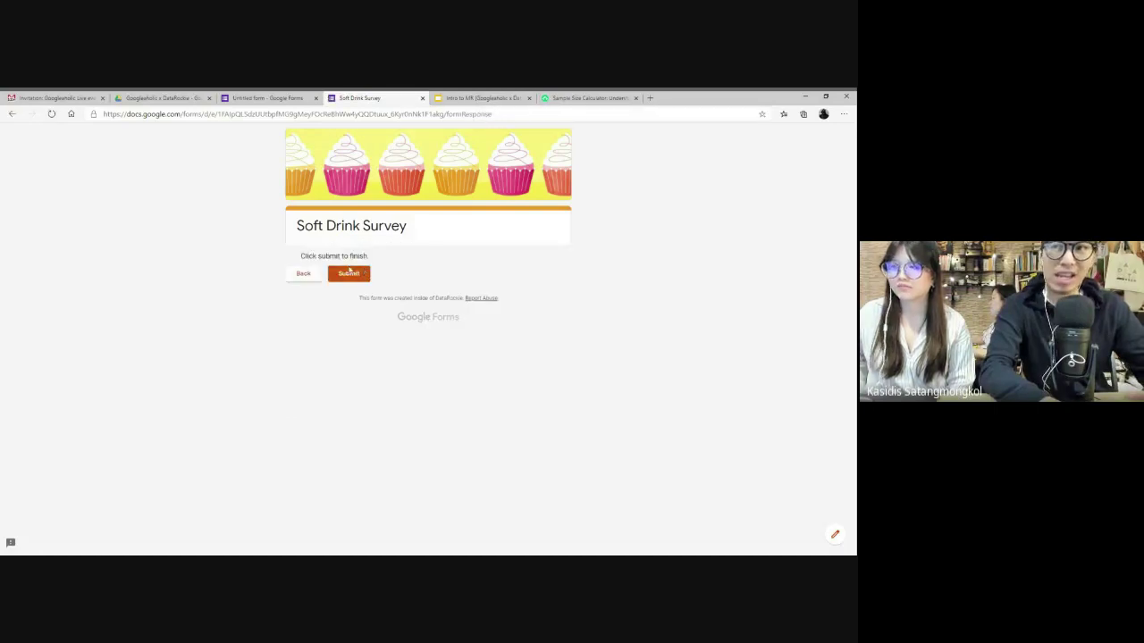
{"action": "left_click", "coordinate": [348, 273]}
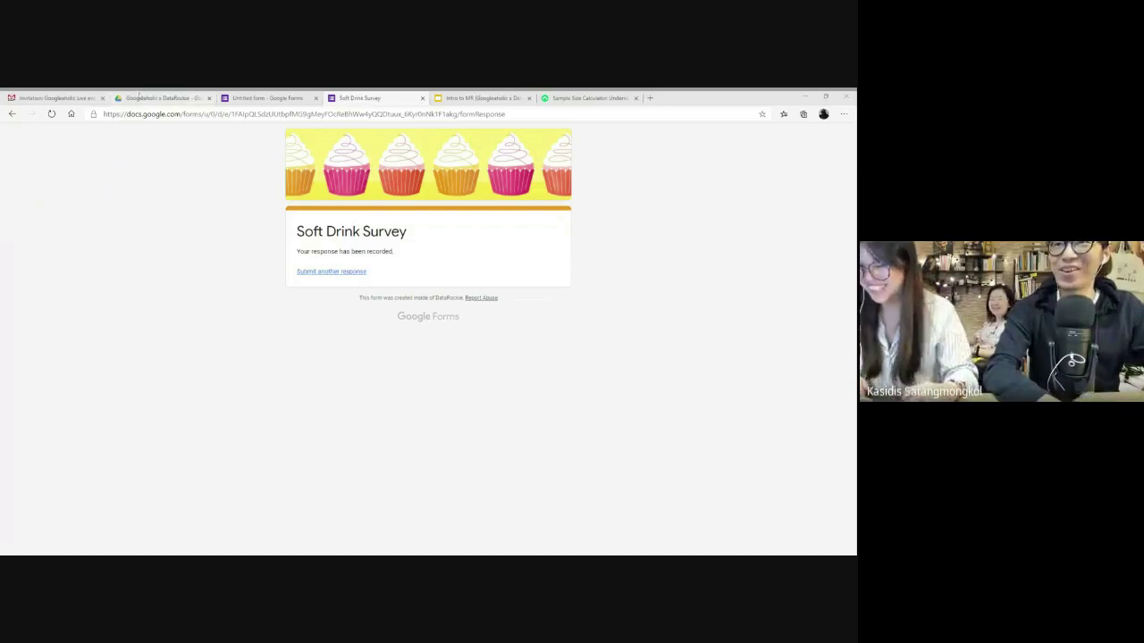
{"action": "left_click", "coordinate": [266, 98]}
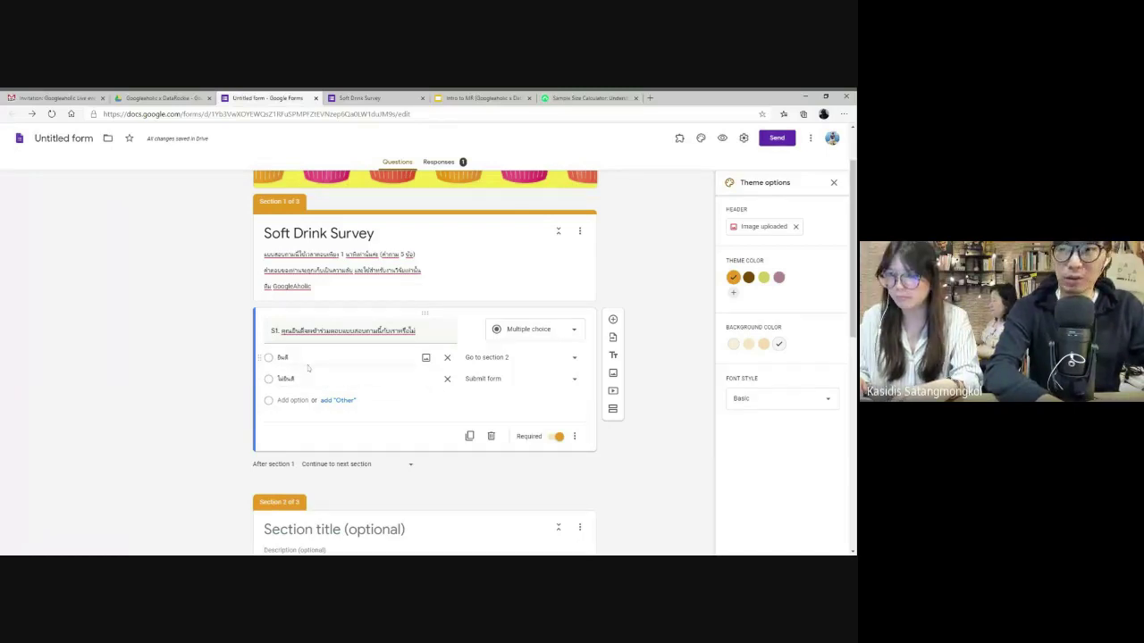
- Recheck S1's settings without changes, scroll through the form, and reset the zoom to normal
{"action": "left_click", "coordinate": [577, 437]}
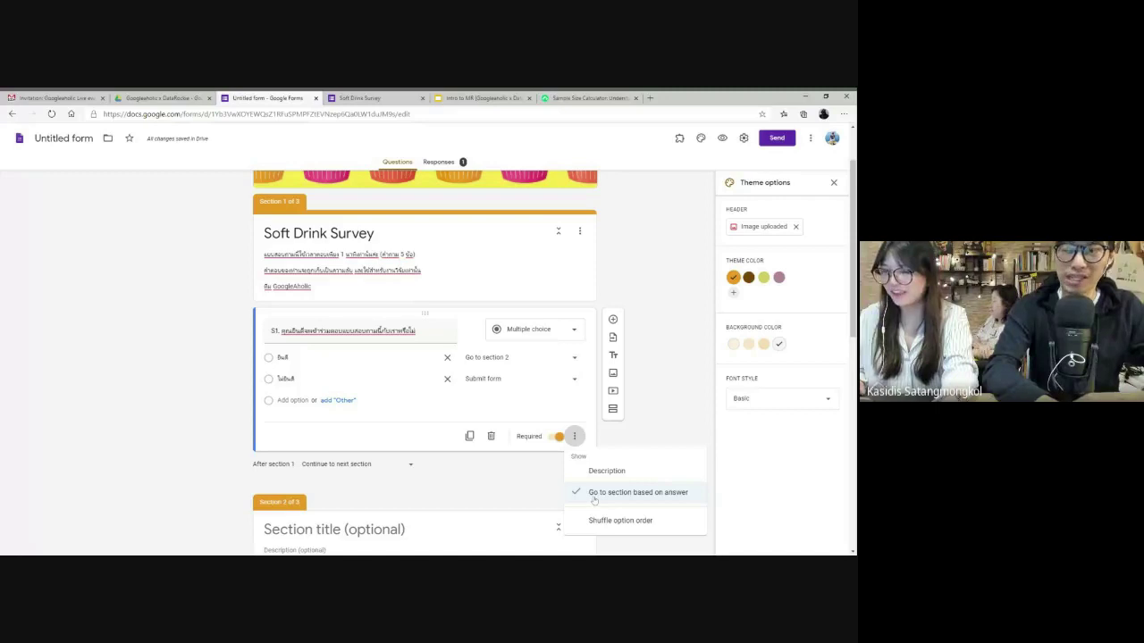
{"action": "key", "text": "Escape"}
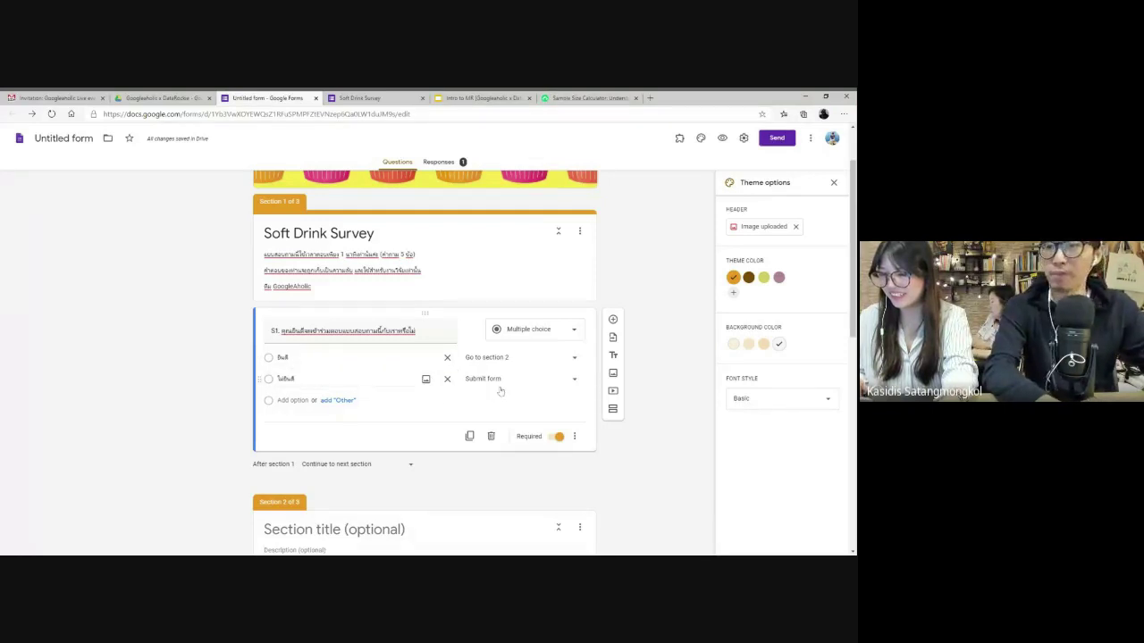
{"action": "scroll", "coordinate": [551, 390], "scroll_direction": "down", "scroll_amount": 5}
{"action": "scroll", "coordinate": [554, 391], "scroll_direction": "down", "scroll_amount": 4}
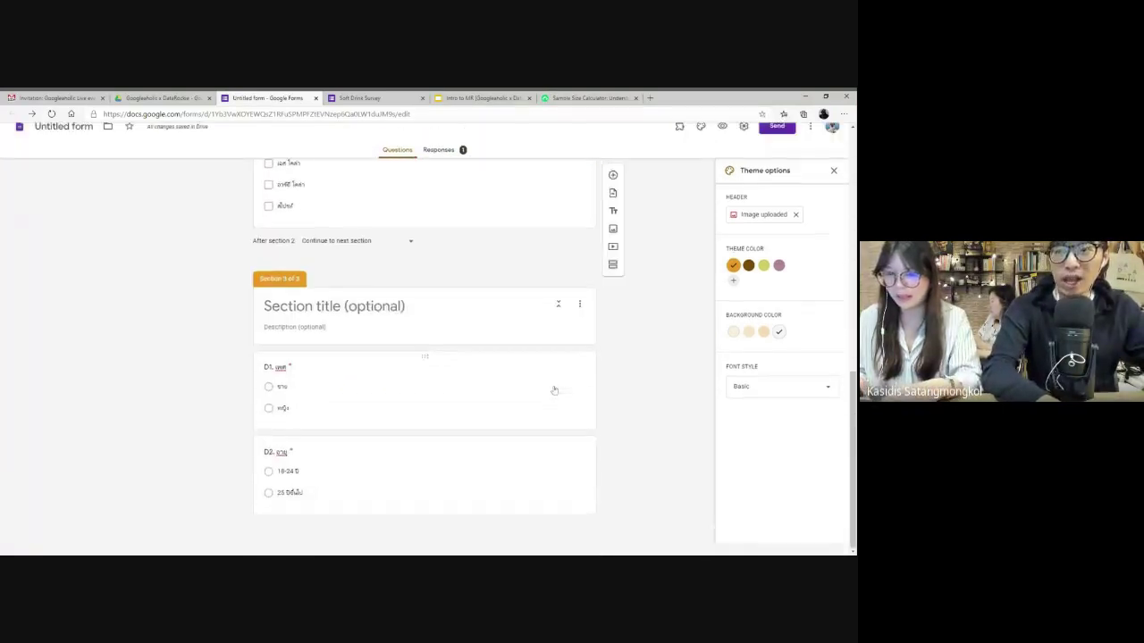
{"action": "scroll", "coordinate": [554, 390], "scroll_direction": "up", "scroll_amount": 3}
{"action": "scroll", "coordinate": [554, 390], "scroll_direction": "down", "scroll_amount": 5}
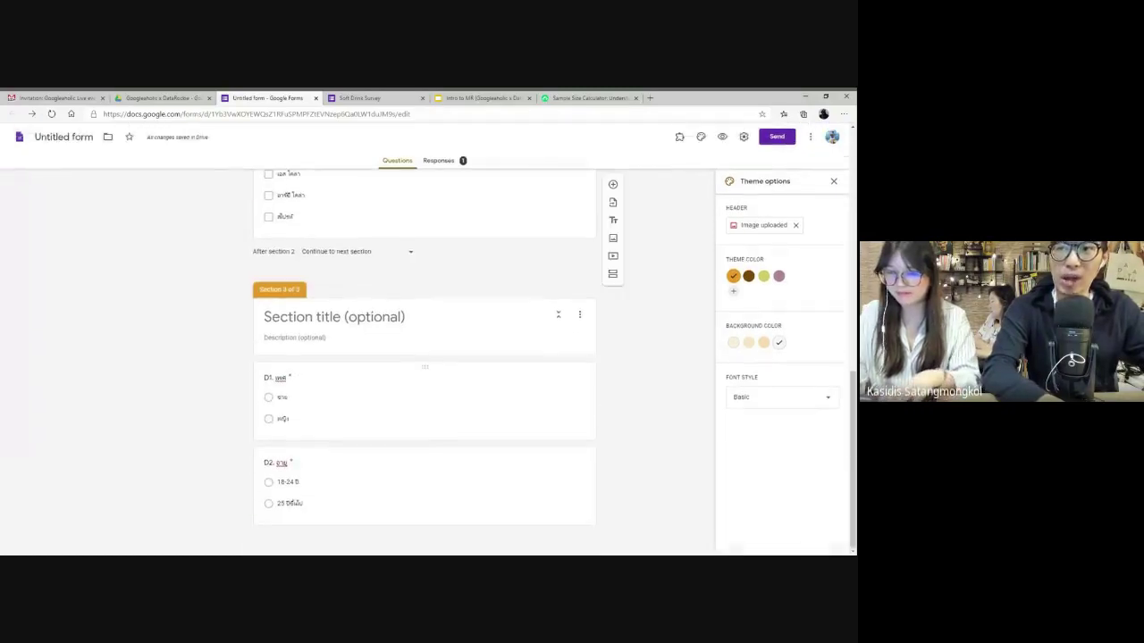
{"action": "scroll", "coordinate": [474, 357], "scroll_direction": "up", "scroll_amount": 5}
{"action": "scroll", "coordinate": [474, 358], "scroll_direction": "down", "scroll_amount": 3}
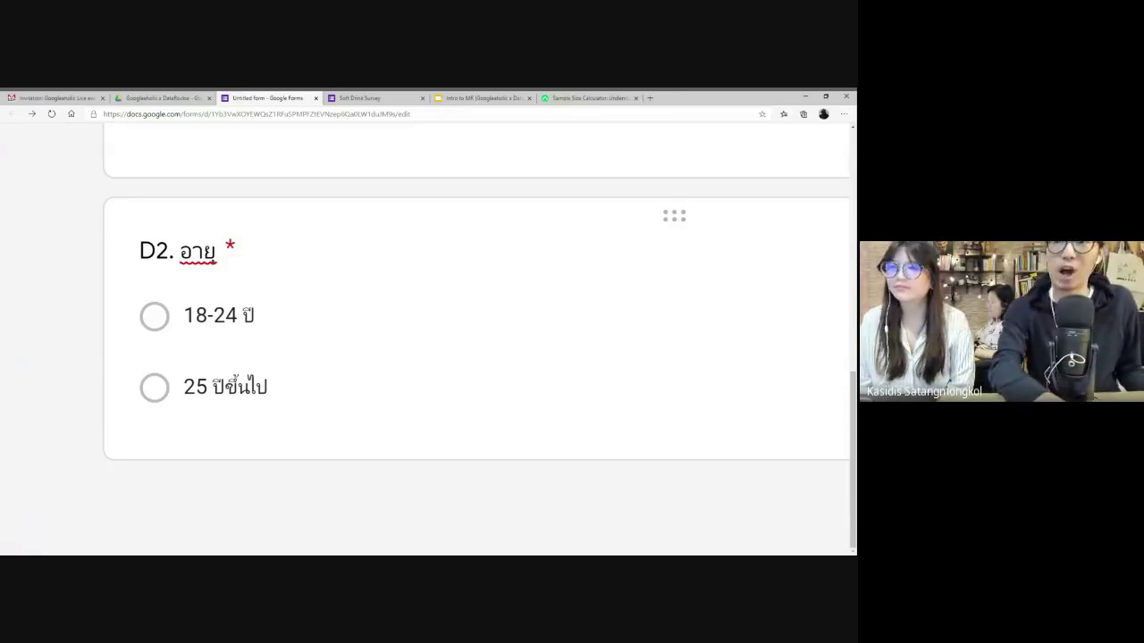
{"action": "key", "text": "ctrl+0"}
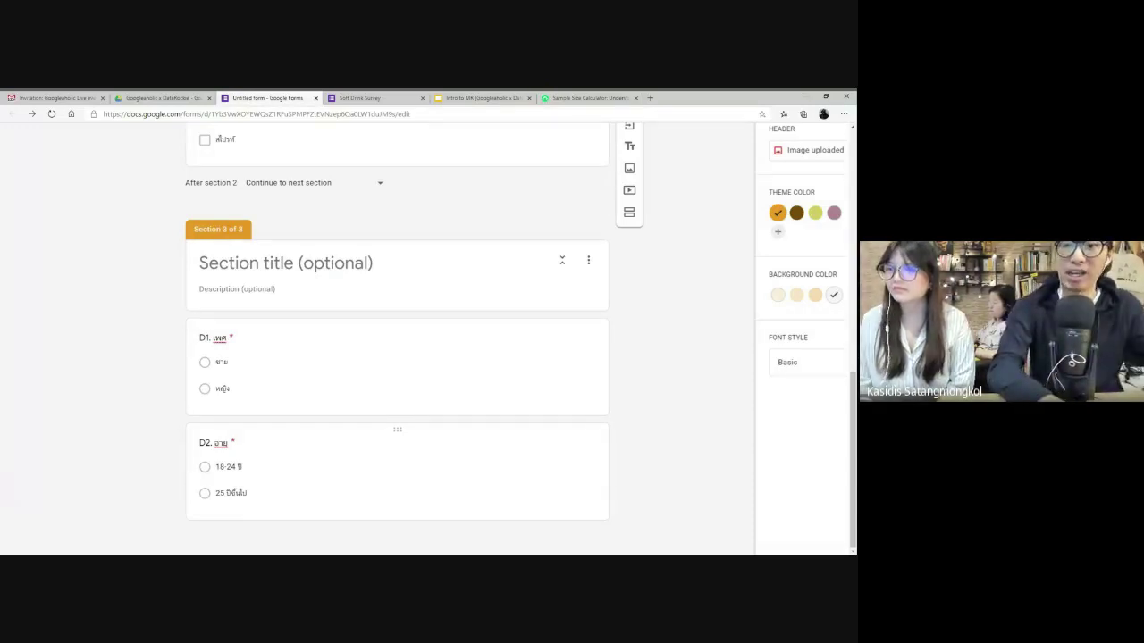
- Add a new question below D2 titled อายุ ปี
{"action": "left_click", "coordinate": [401, 450]}
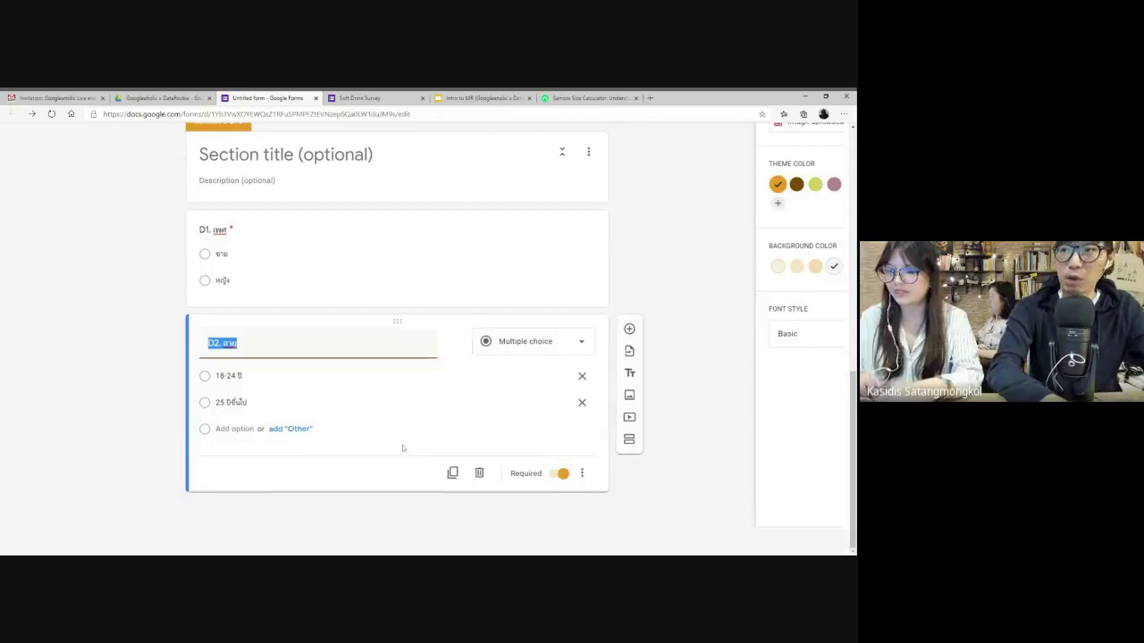
{"action": "left_click", "coordinate": [630, 357]}
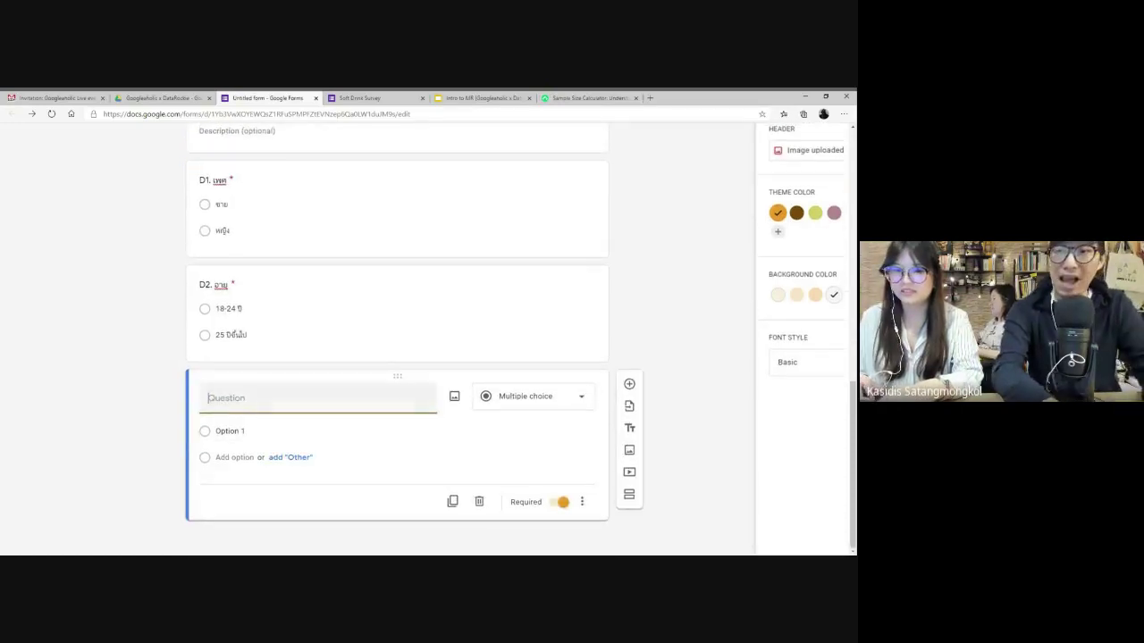
{"action": "type", "text": "อายุ ปี"}
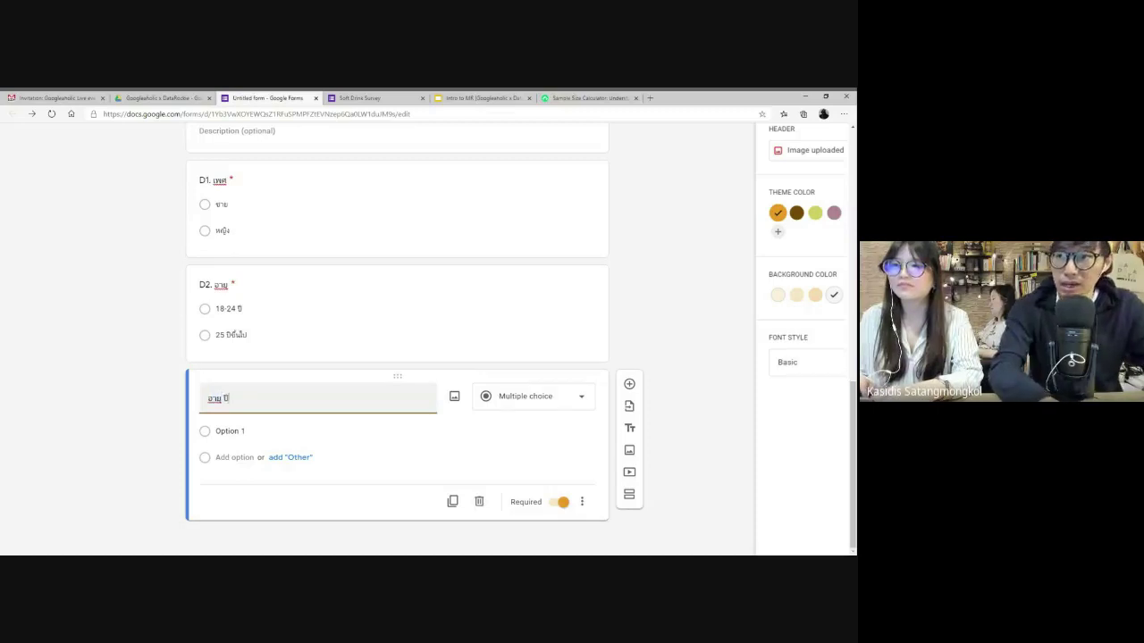
- Make the อายุ ปี question a Short answer and remove its default validation
{"action": "left_click", "coordinate": [533, 400]}
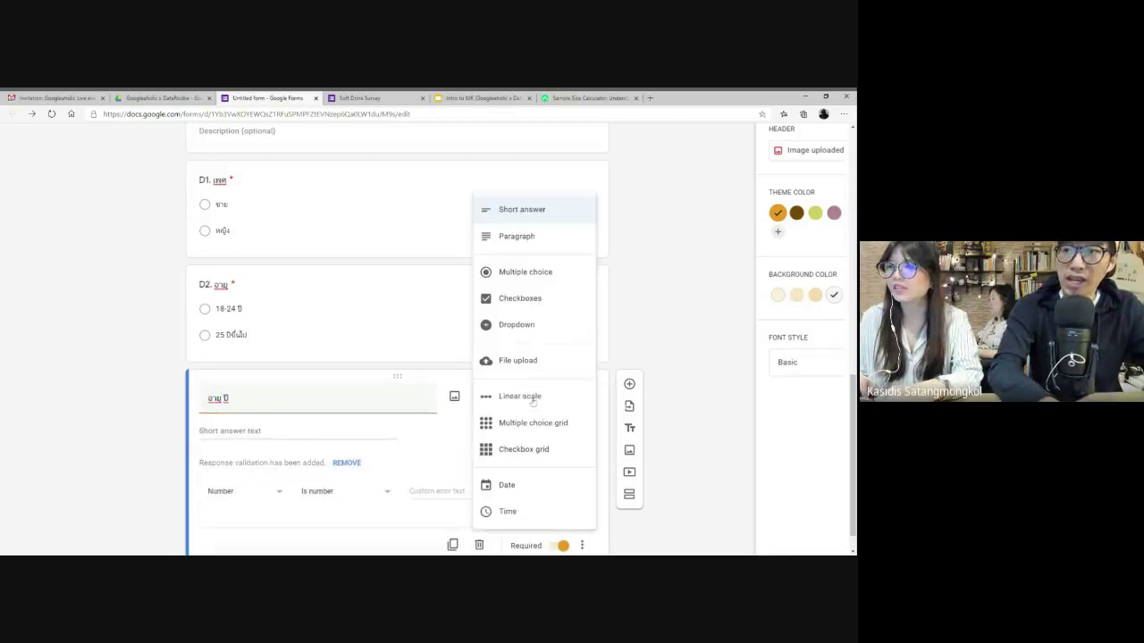
{"action": "left_click", "coordinate": [519, 211]}
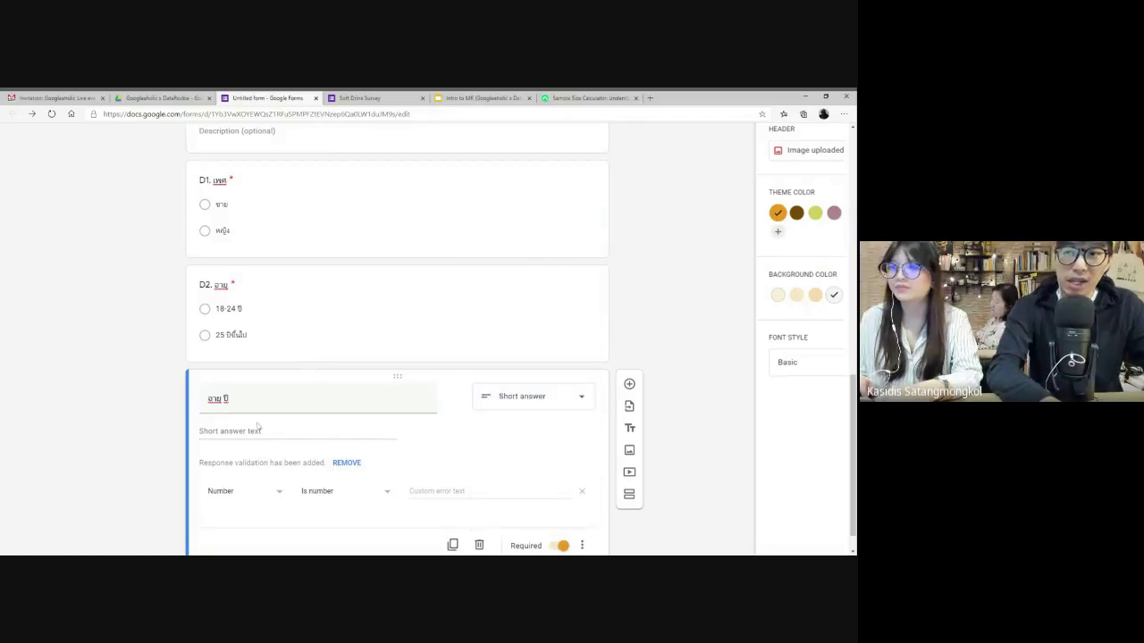
{"action": "scroll", "coordinate": [286, 462], "scroll_direction": "down", "scroll_amount": 1}
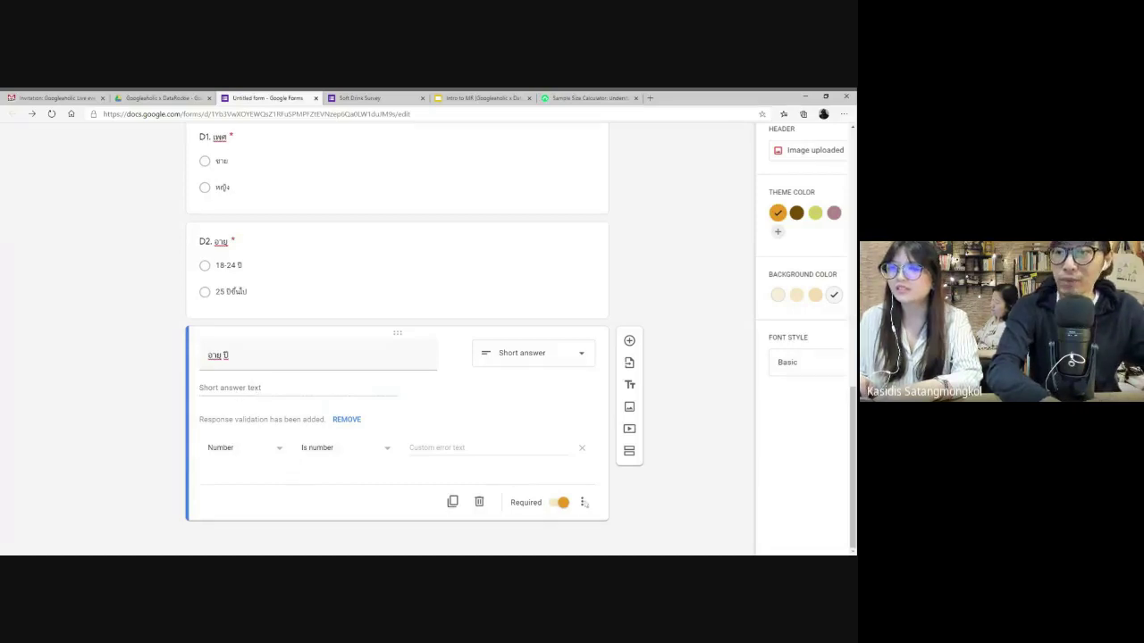
{"action": "left_click", "coordinate": [581, 447]}
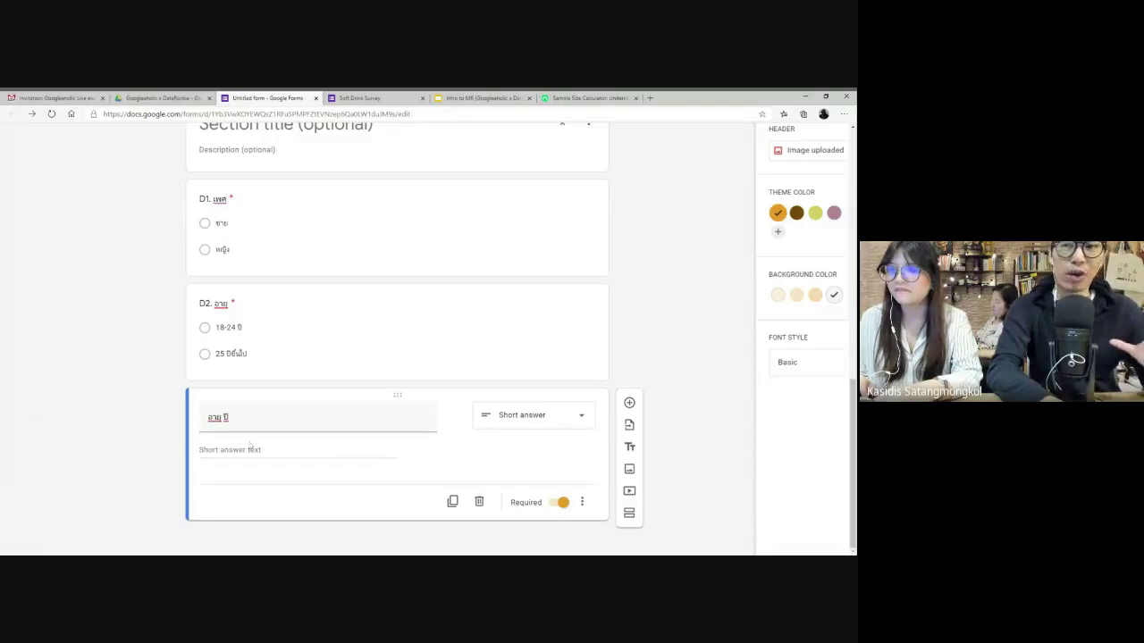
- Add the description โปรดใส่เลขจำนวนเต็ม under the อายุ ปี question
{"action": "left_click", "coordinate": [582, 502]}
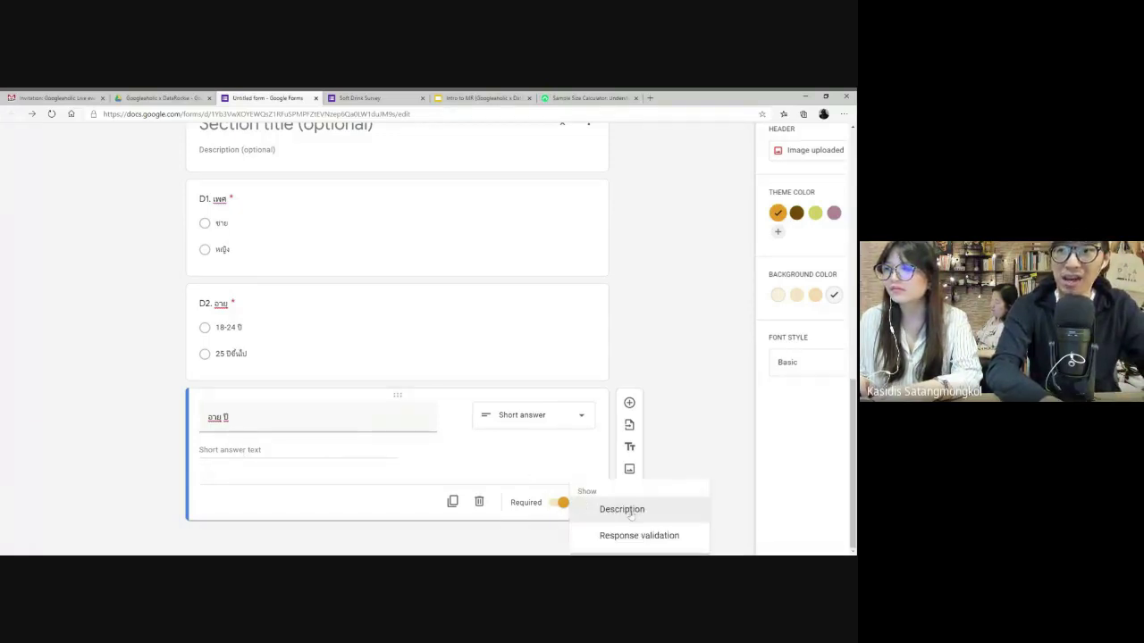
{"action": "left_click", "coordinate": [622, 510]}
{"action": "type", "text": "โปรด"}
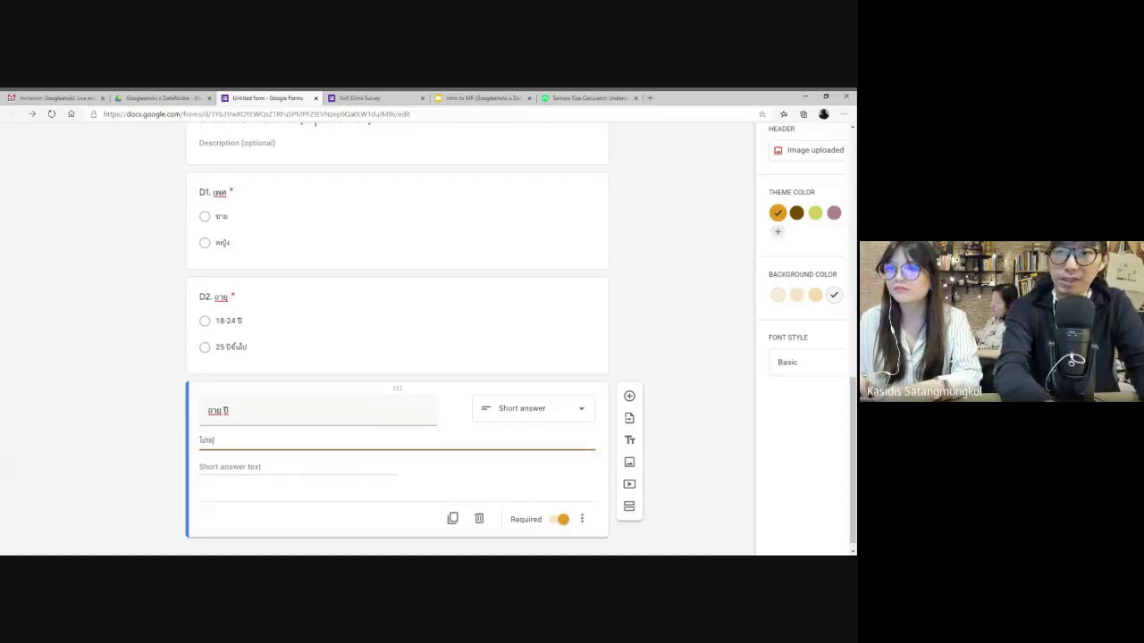
{"action": "type", "text": "ใส่เลข"}
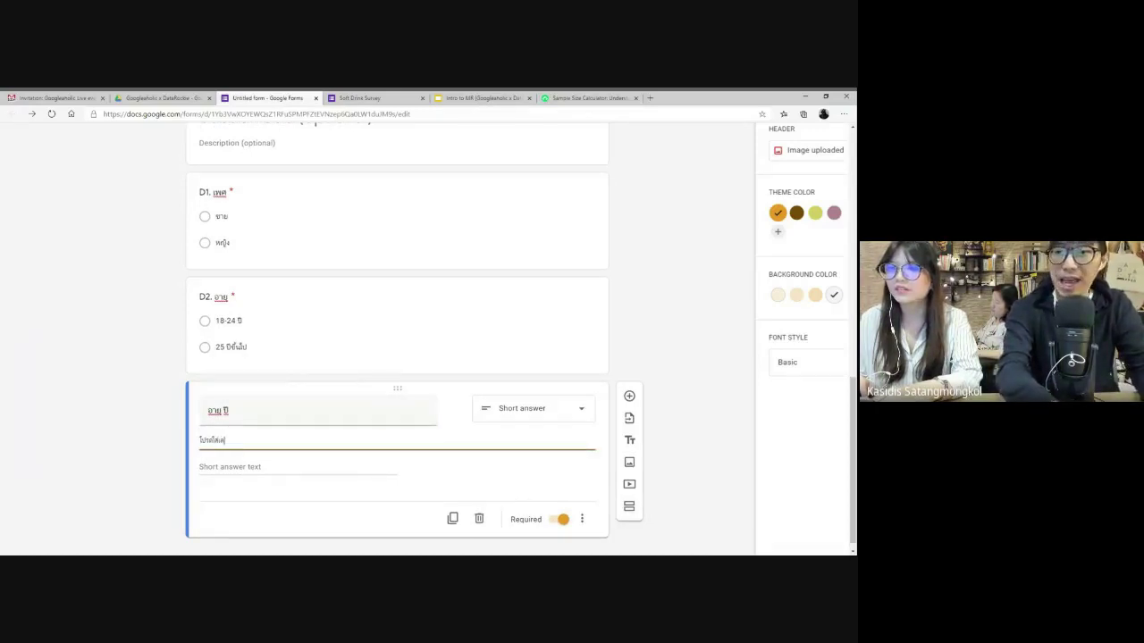
{"action": "type", "text": "จำนวนเต็ม"}
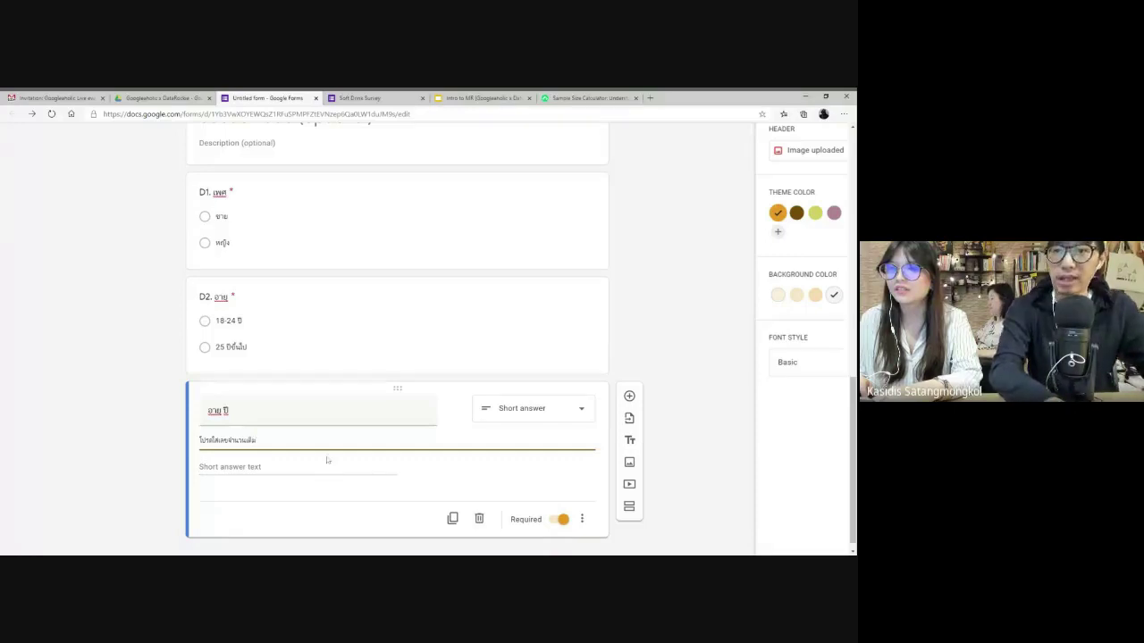
{"action": "left_click", "coordinate": [268, 467]}
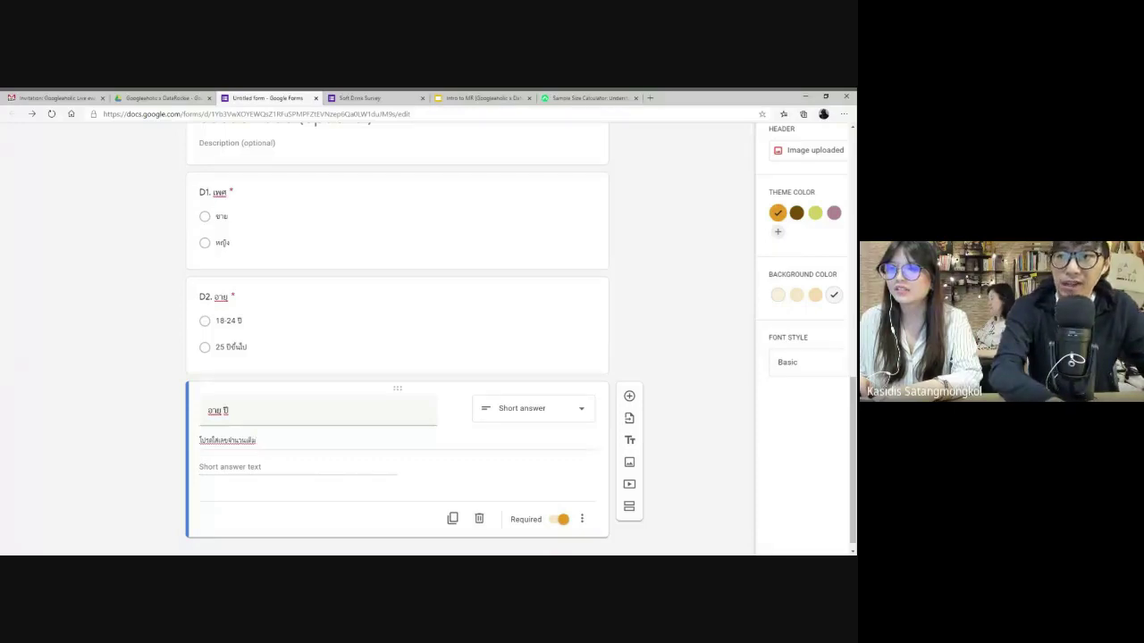
{"action": "left_click", "coordinate": [582, 518]}
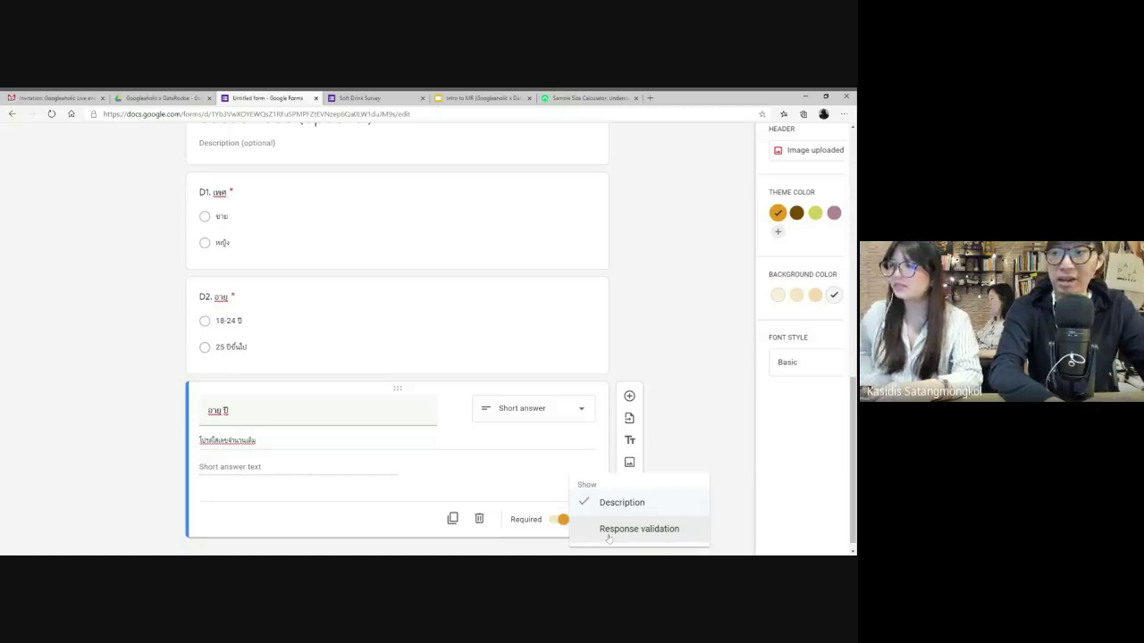
- Add Number response validation to the age question
{"action": "left_click", "coordinate": [608, 531]}
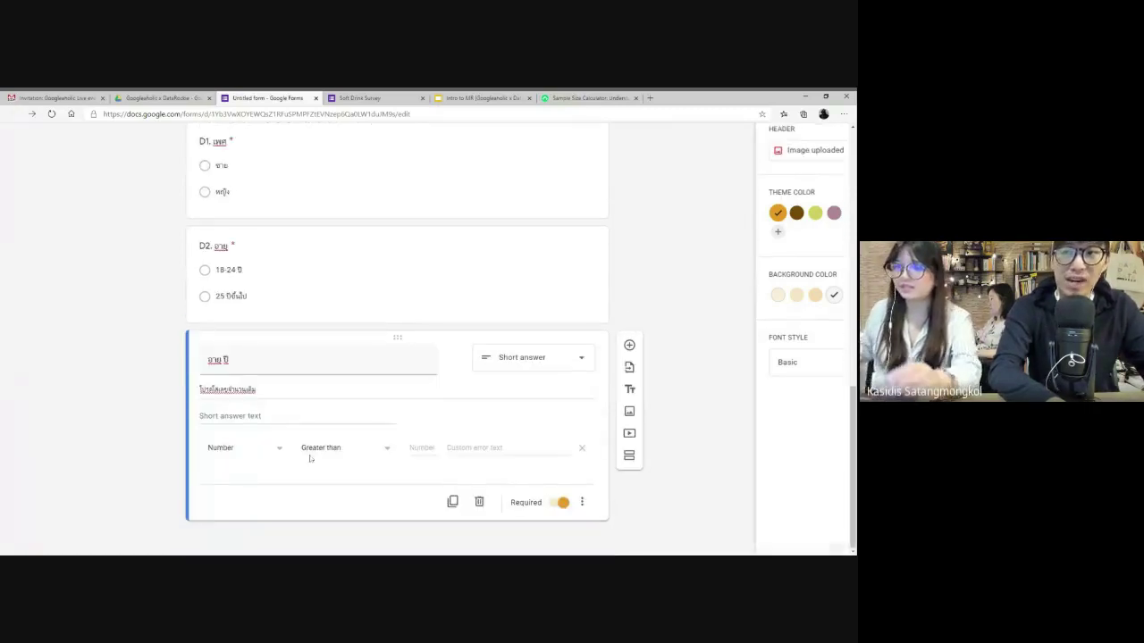
{"action": "left_click", "coordinate": [276, 448]}
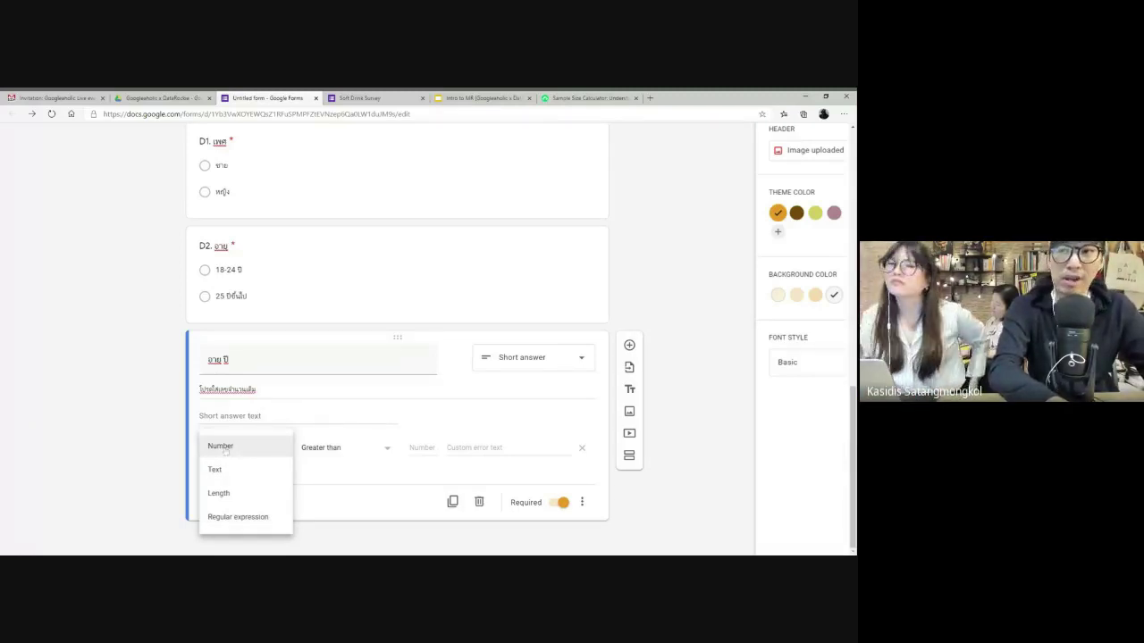
{"action": "left_click", "coordinate": [225, 448]}
{"action": "left_click", "coordinate": [356, 447]}
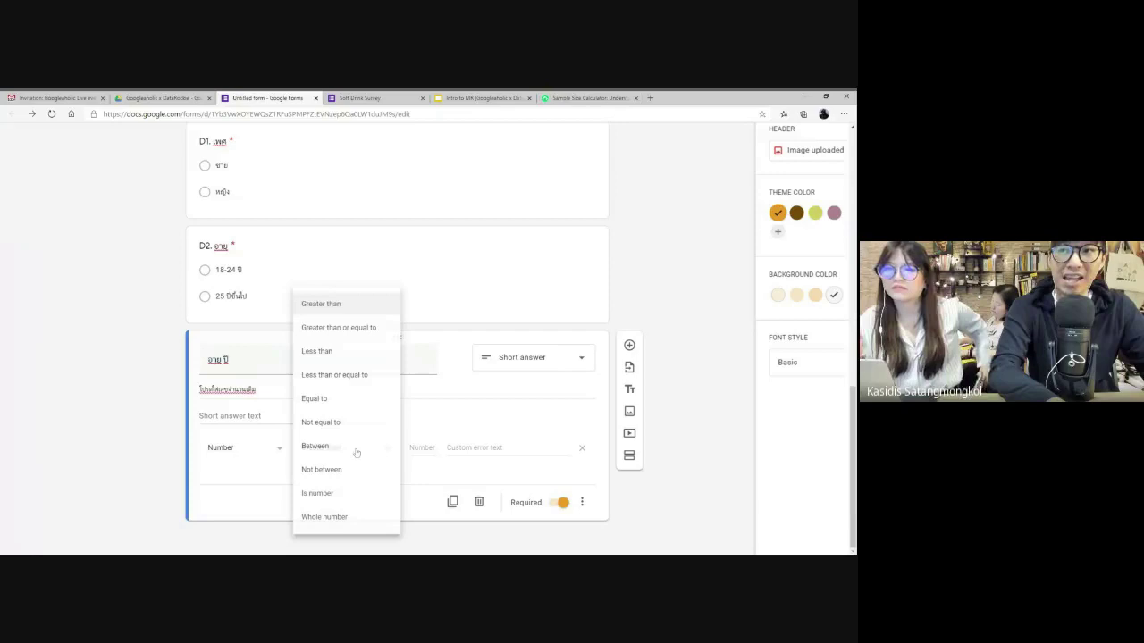
{"action": "left_click", "coordinate": [344, 304]}
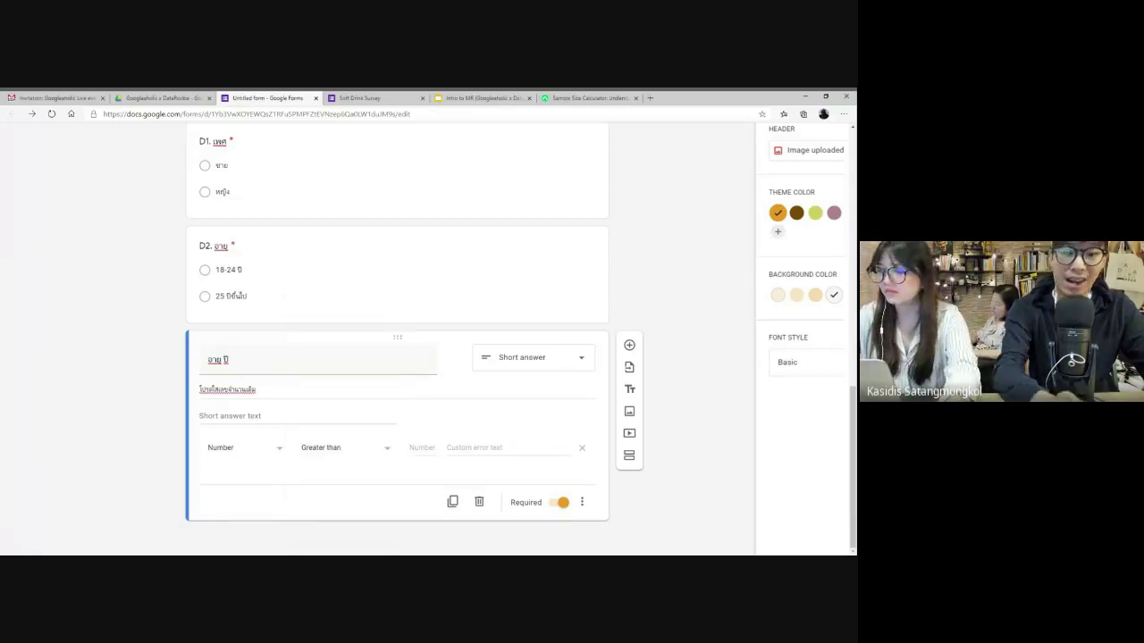
{"action": "left_click", "coordinate": [422, 447]}
{"action": "type", "text": "จ"}
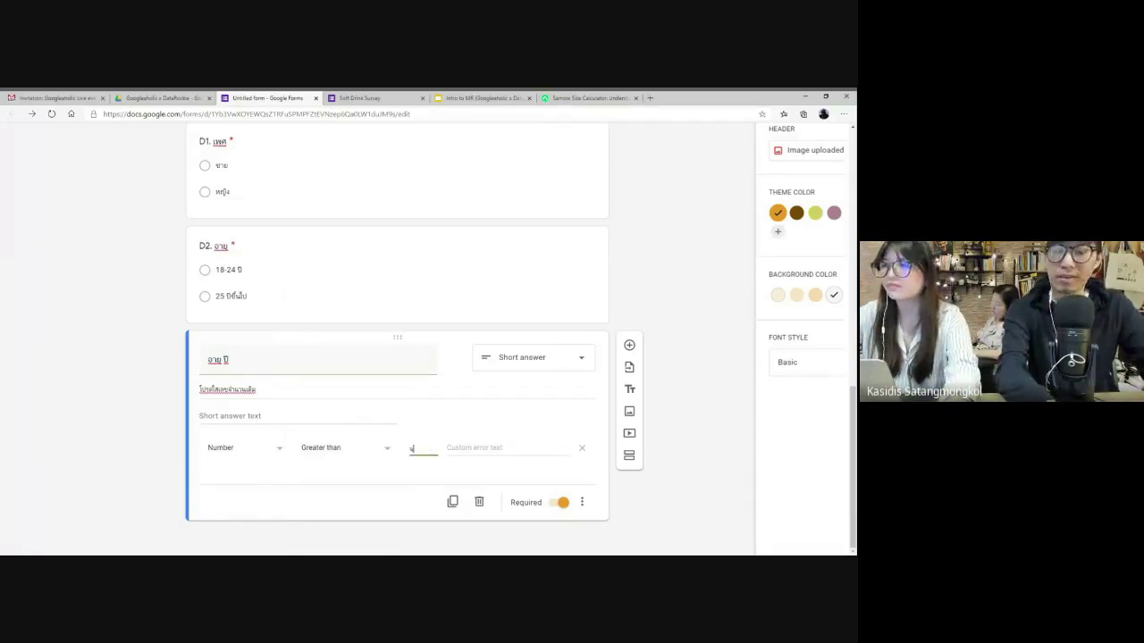
- Require the age to be between 15 and 99, with error text 'กรรดใส่อายุระหว่าง 15-99 ปี'
{"action": "left_click", "coordinate": [350, 449]}
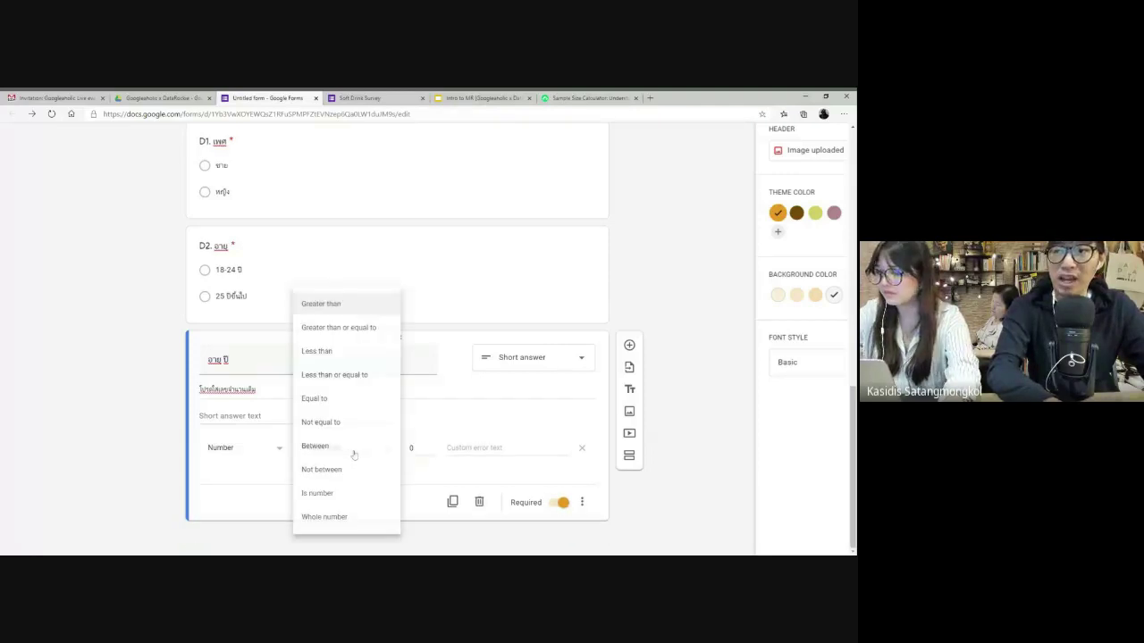
{"action": "left_click", "coordinate": [333, 448]}
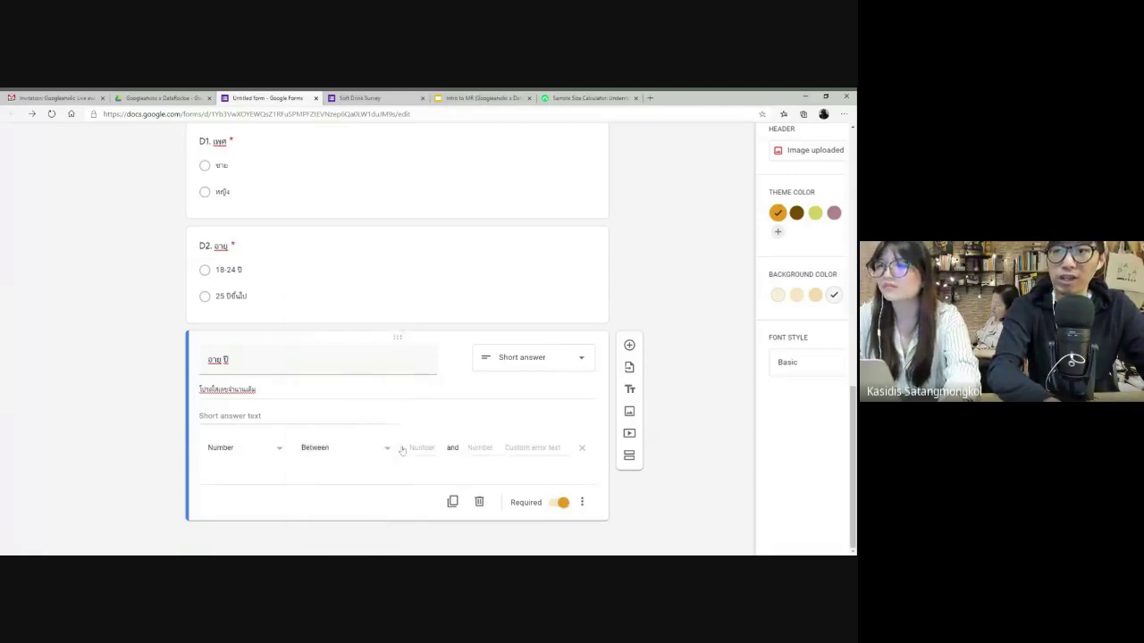
{"action": "left_click", "coordinate": [413, 447]}
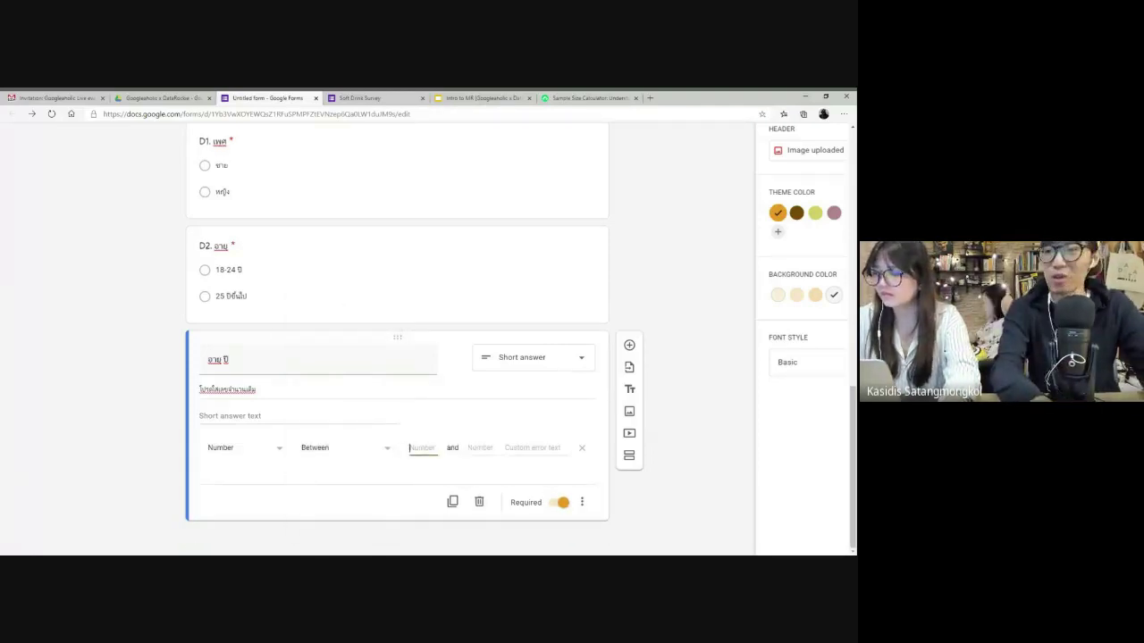
{"action": "type", "text": "15"}
{"action": "key", "text": "Tab"}
{"action": "type", "text": "99"}
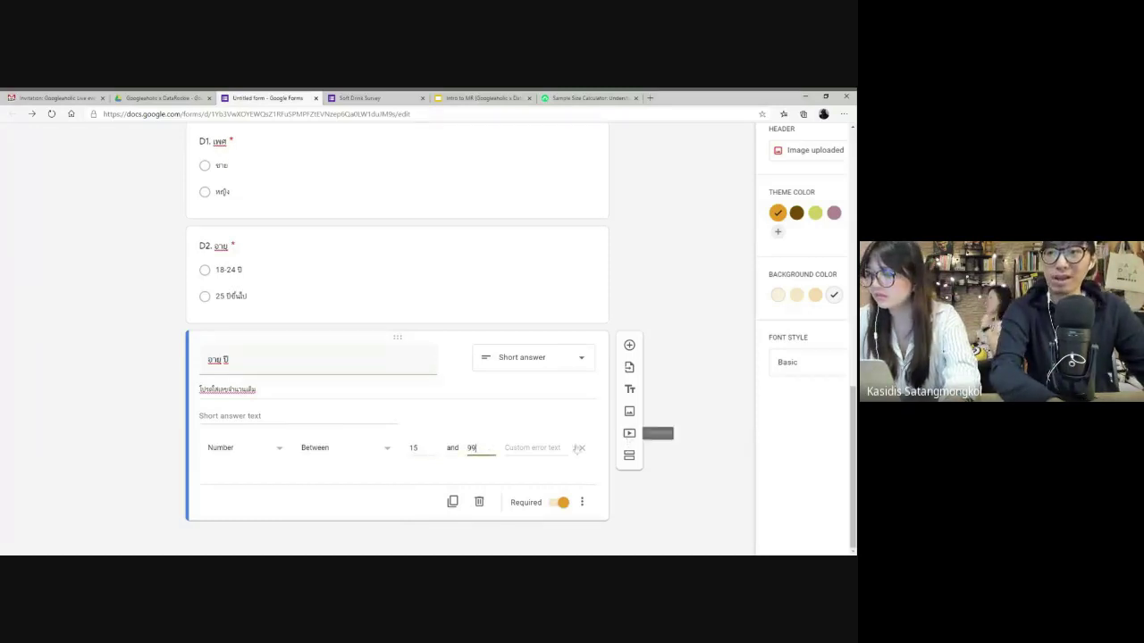
{"action": "key", "text": "Tab"}
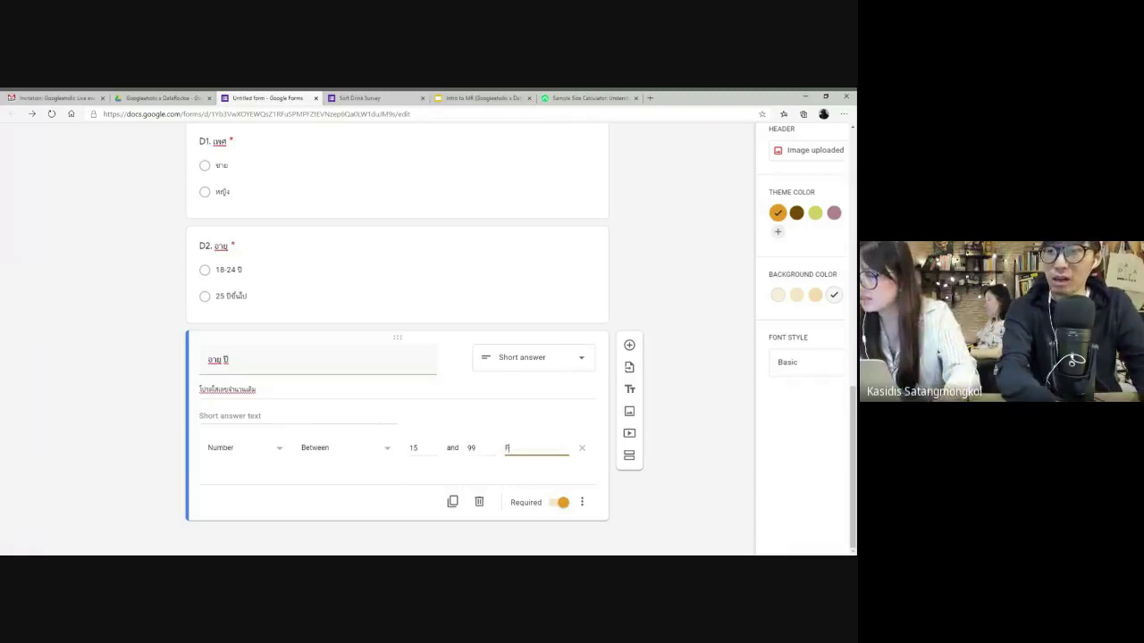
{"action": "type", "text": "กรรดใส่"}
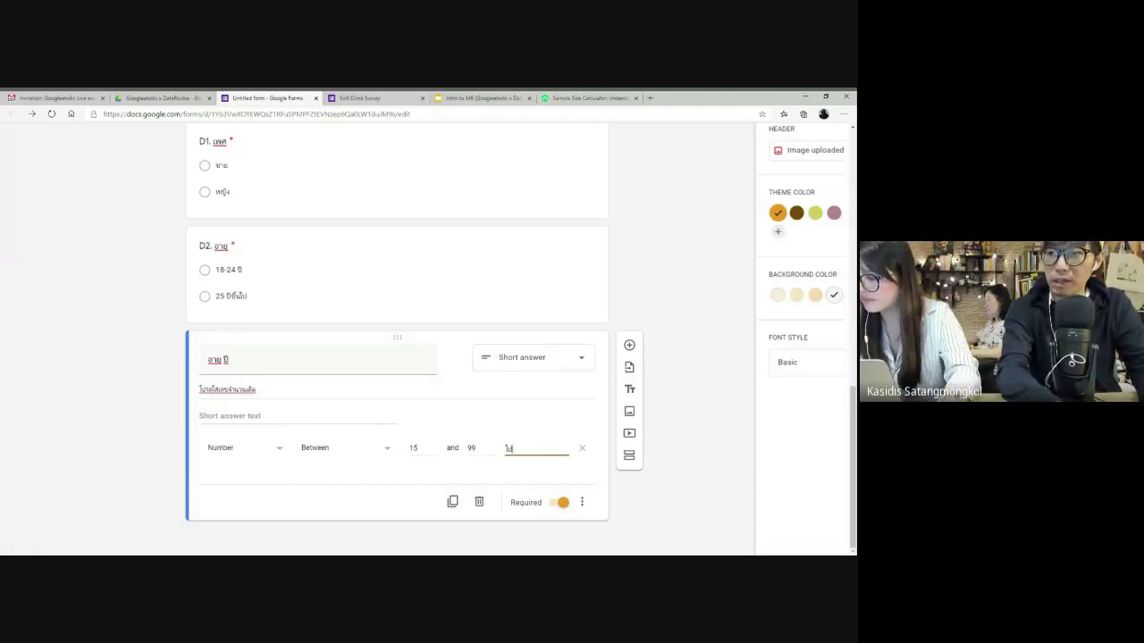
{"action": "type", "text": "อายุ"}
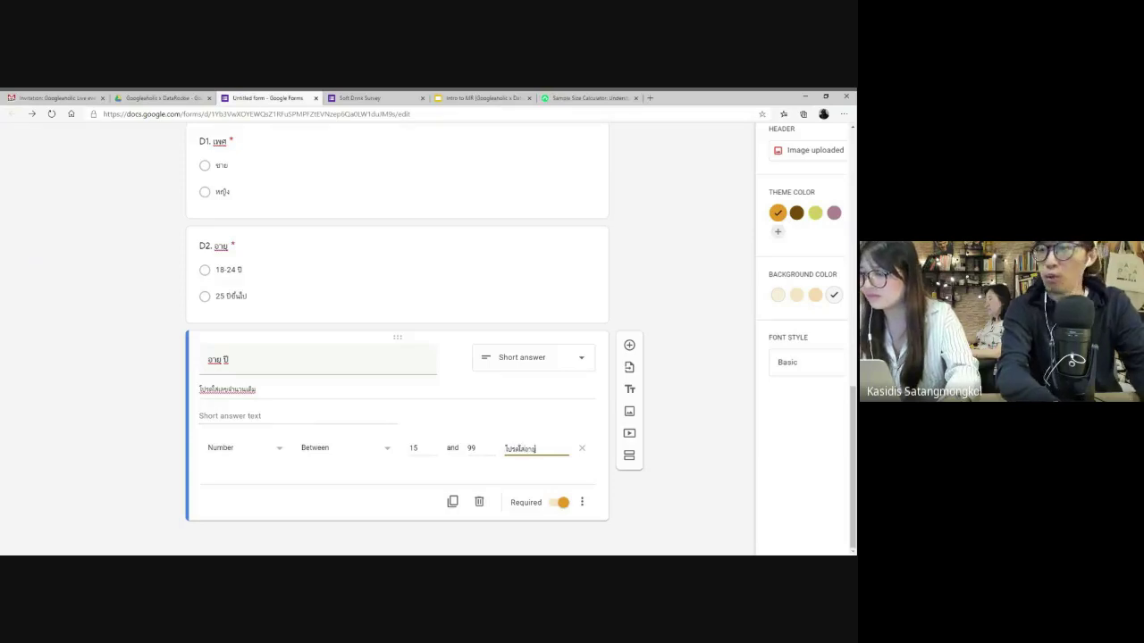
{"action": "type", "text": "ระหว่าง 15-99 ปี"}
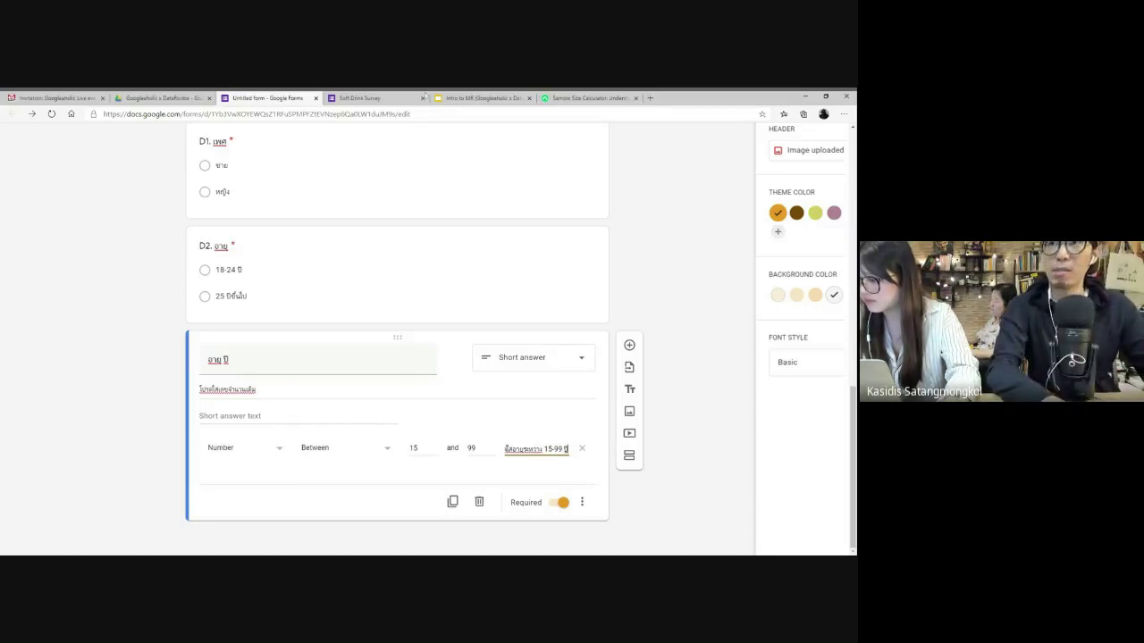
- Preview the Soft Drink Survey and answer the first question with ยินดี
{"action": "left_click", "coordinate": [382, 98]}
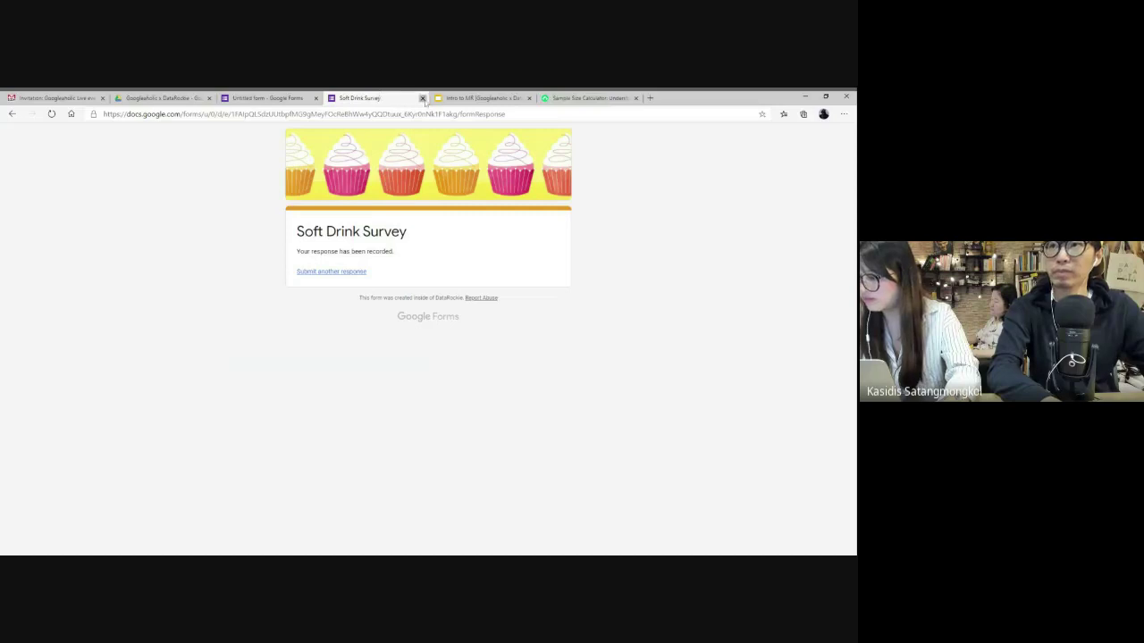
{"action": "left_click", "coordinate": [421, 97]}
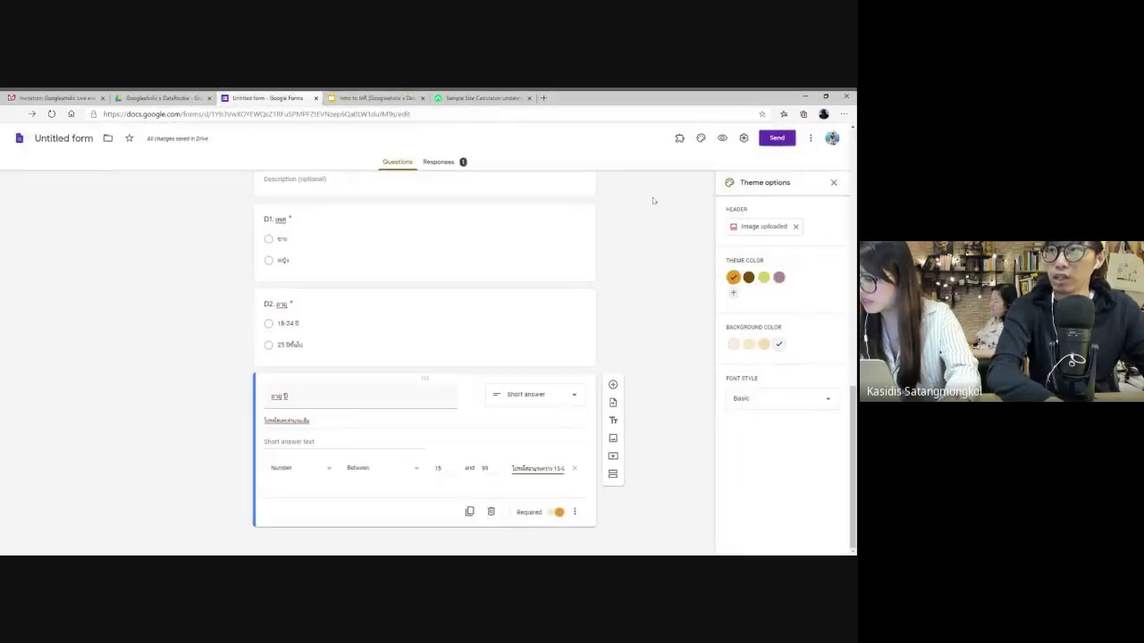
{"action": "left_click", "coordinate": [744, 126]}
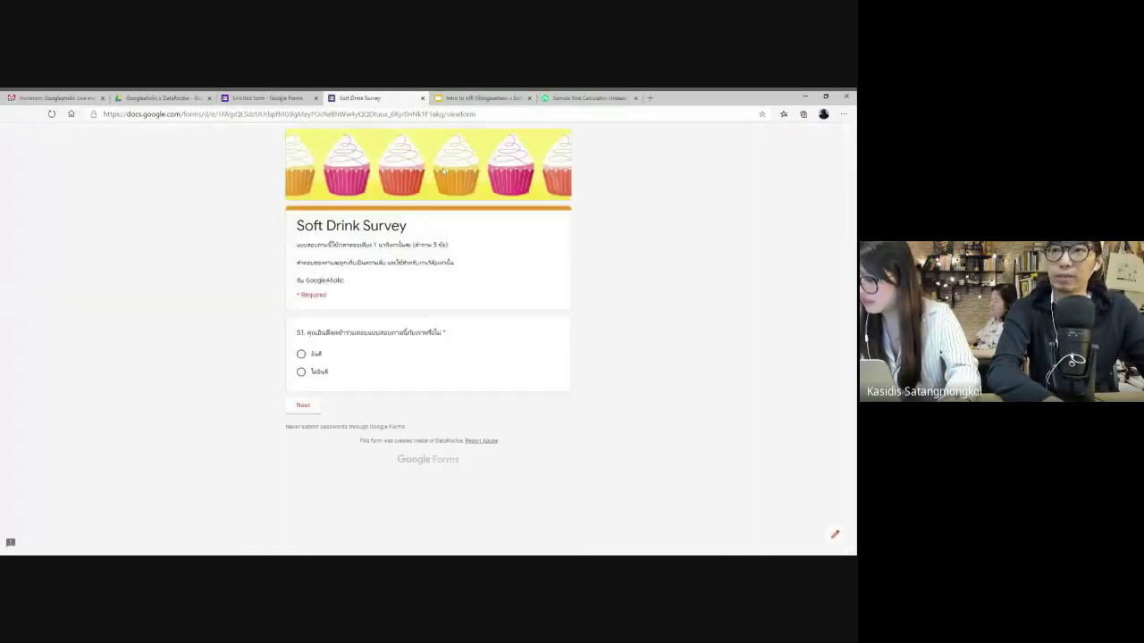
{"action": "left_click", "coordinate": [301, 355]}
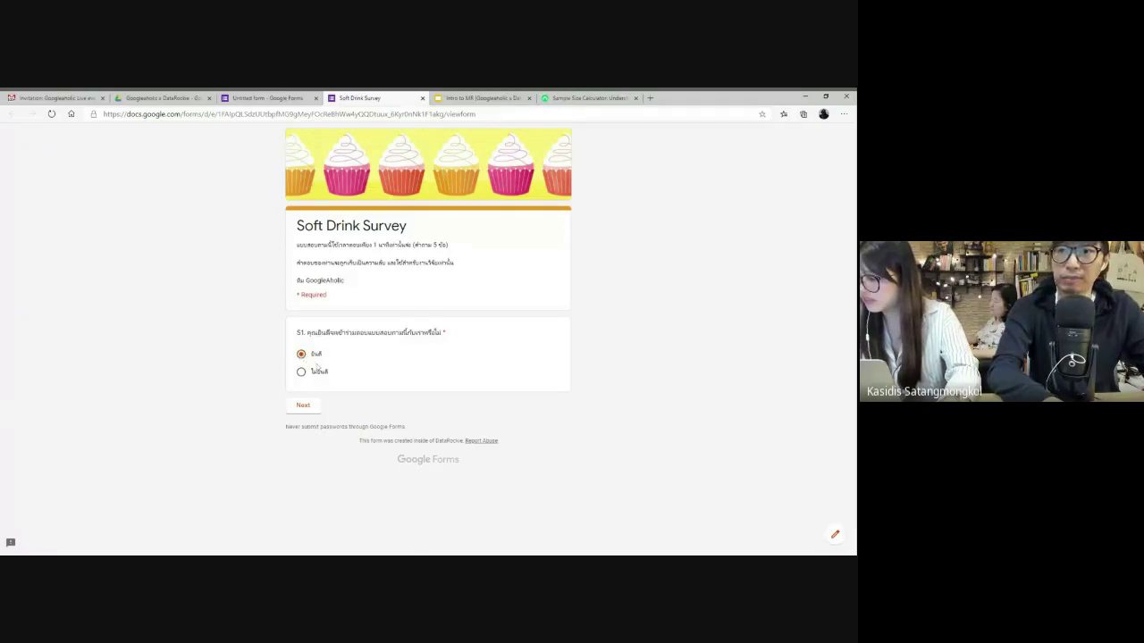
{"action": "left_click", "coordinate": [303, 408]}
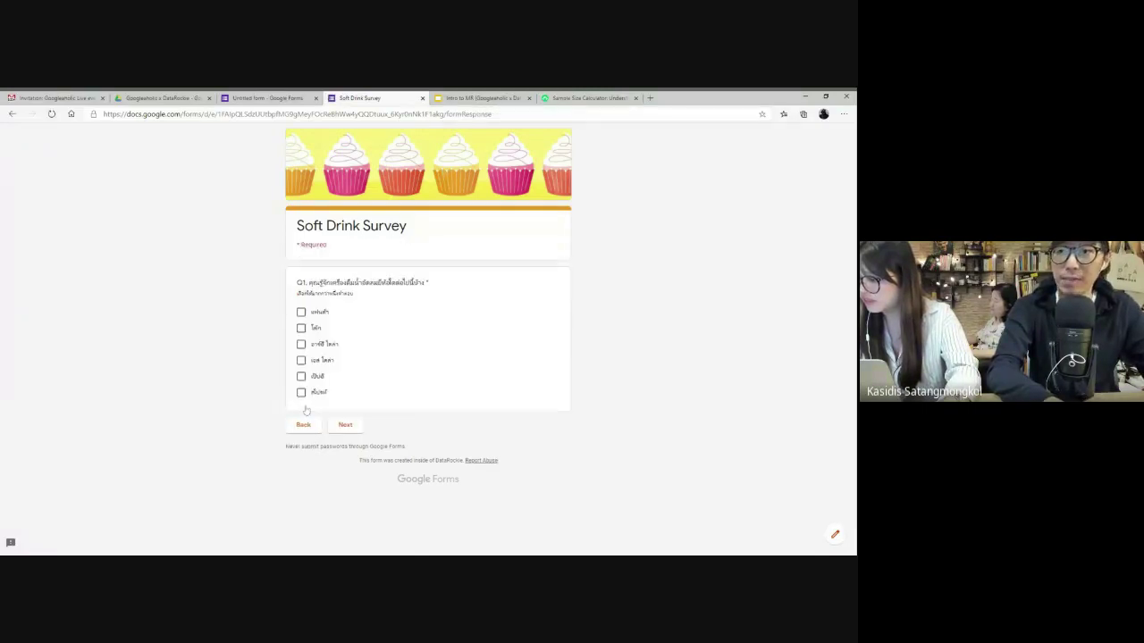
- Tick two brands in Q1, then choose the first gender and the 18-24 age range
{"action": "left_click", "coordinate": [301, 344]}
{"action": "left_click", "coordinate": [301, 360]}
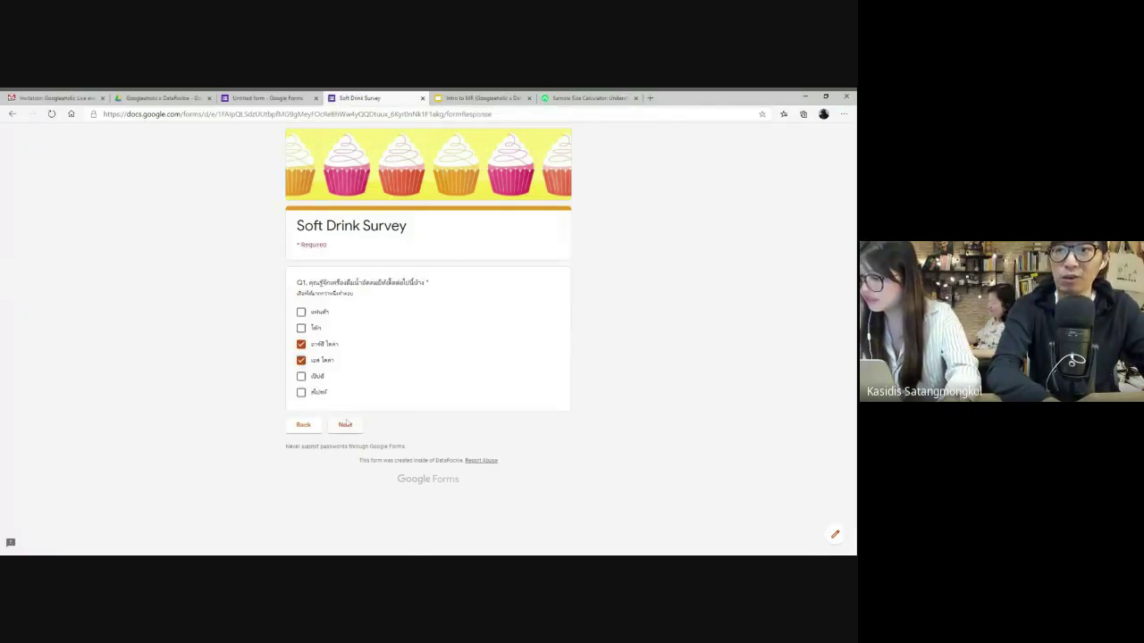
{"action": "left_click", "coordinate": [345, 425]}
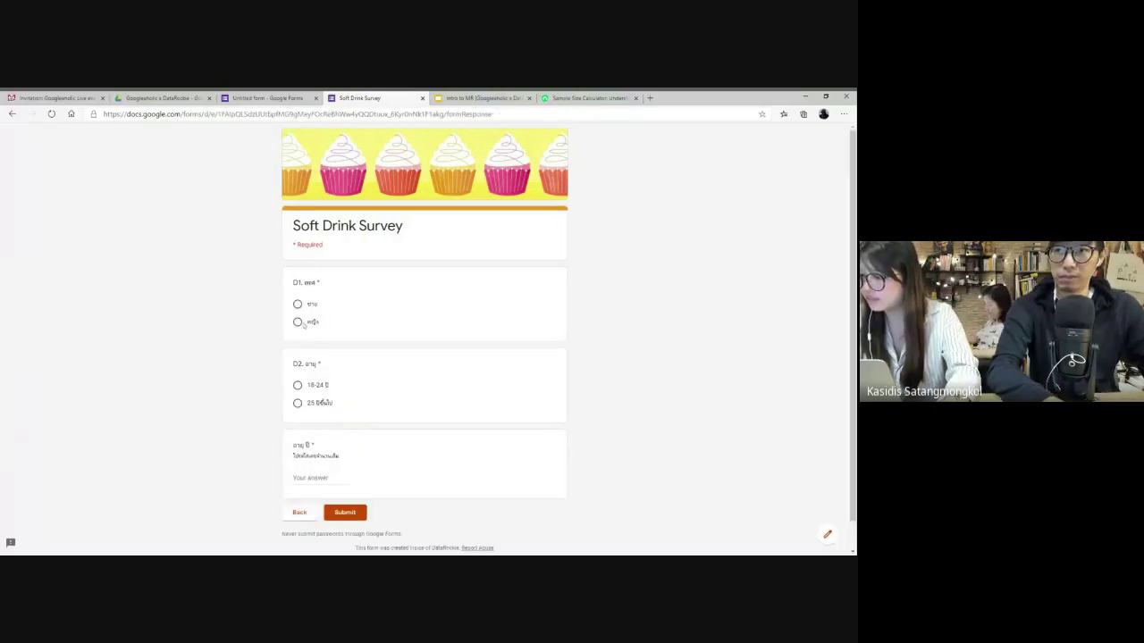
{"action": "left_click", "coordinate": [298, 305]}
{"action": "left_click", "coordinate": [300, 387]}
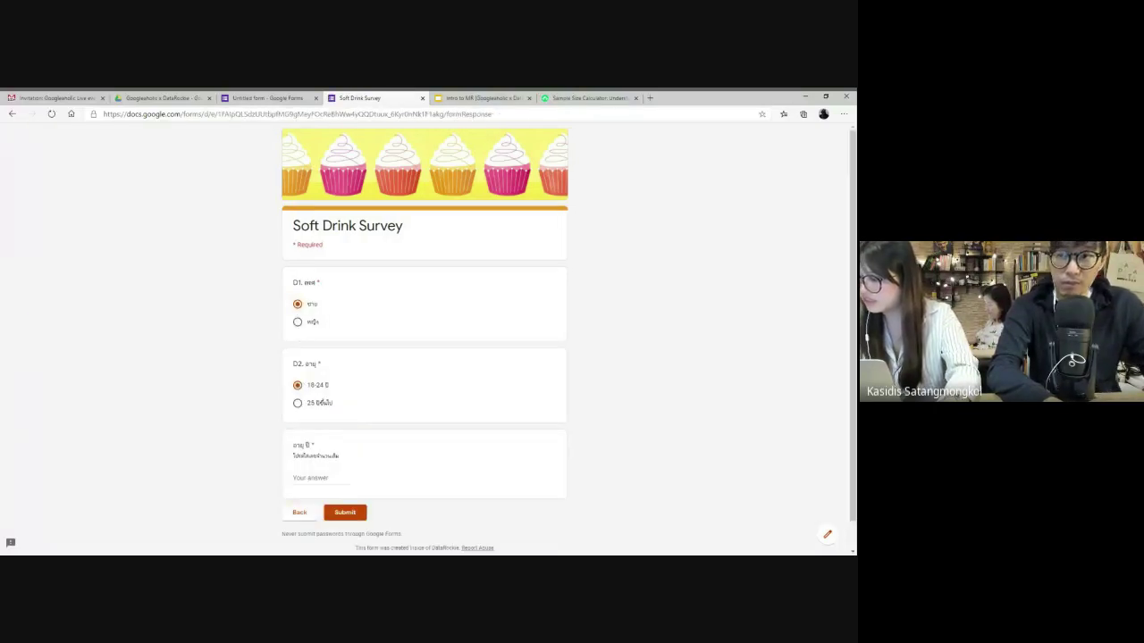
- Enter the age, replacing the rejected 999 with 31, and submit the response
{"action": "left_click", "coordinate": [317, 478]}
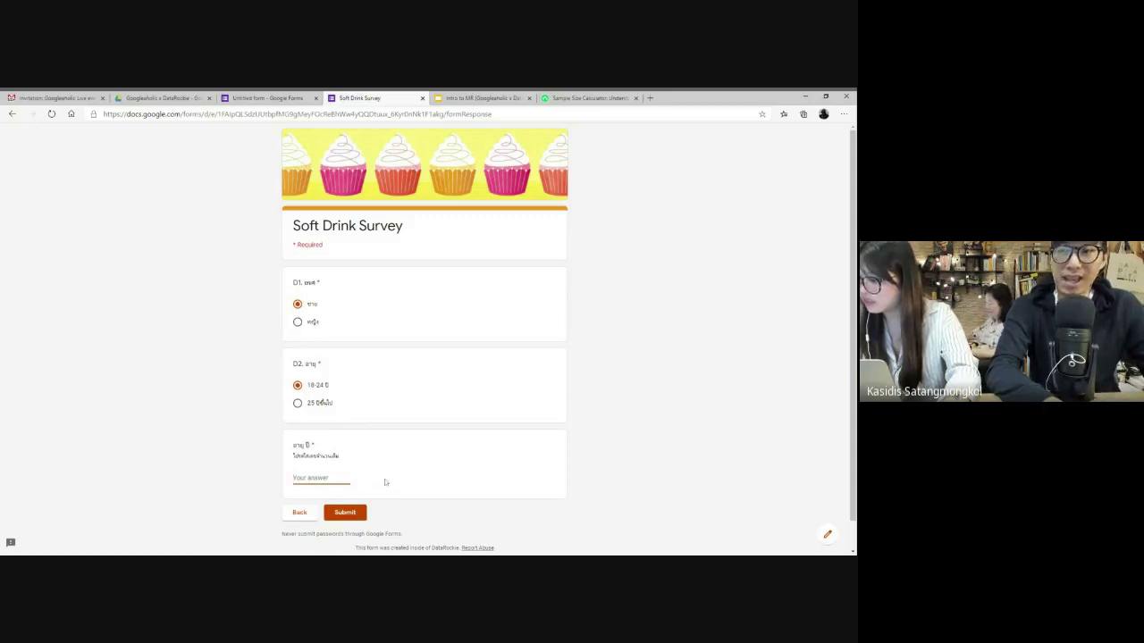
{"action": "type", "text": "21"}
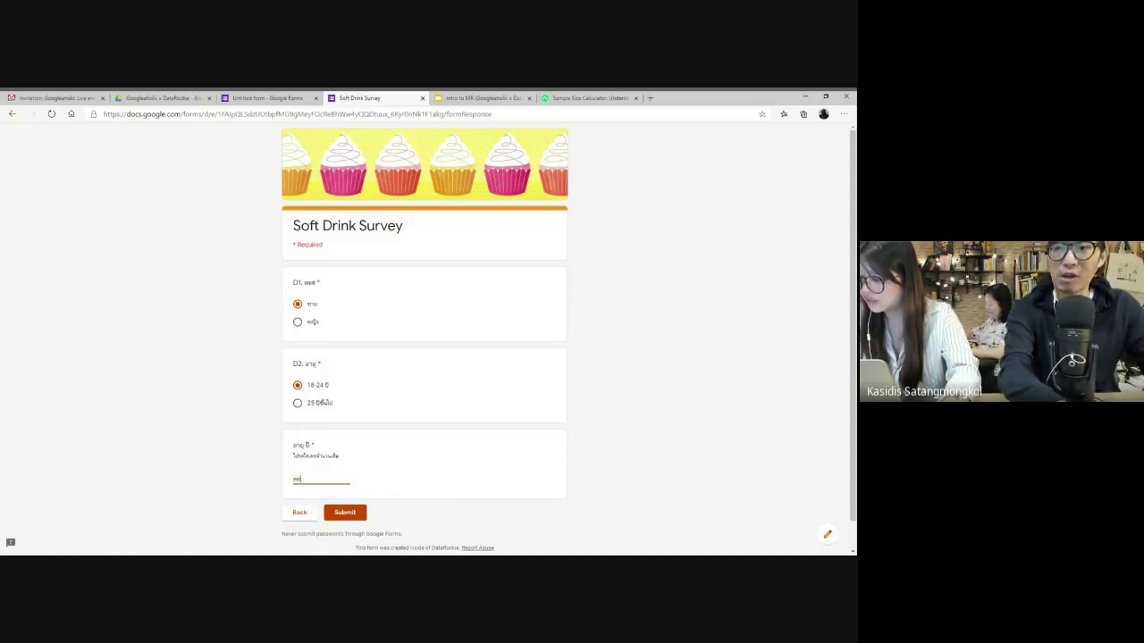
{"action": "type", "text": "999"}
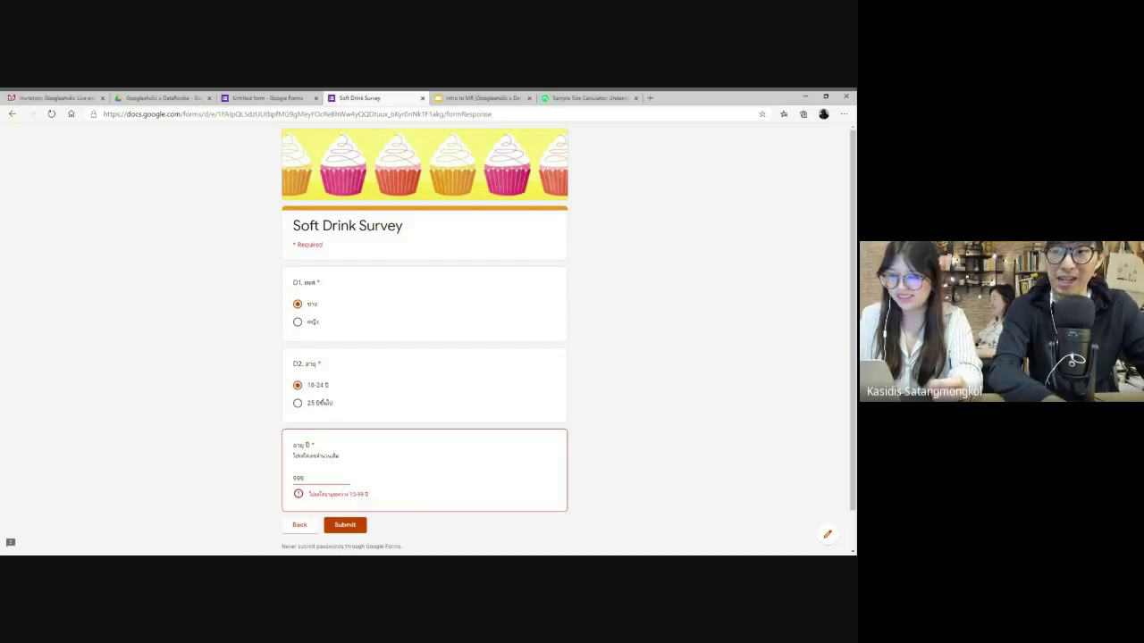
{"action": "double_click", "coordinate": [398, 480]}
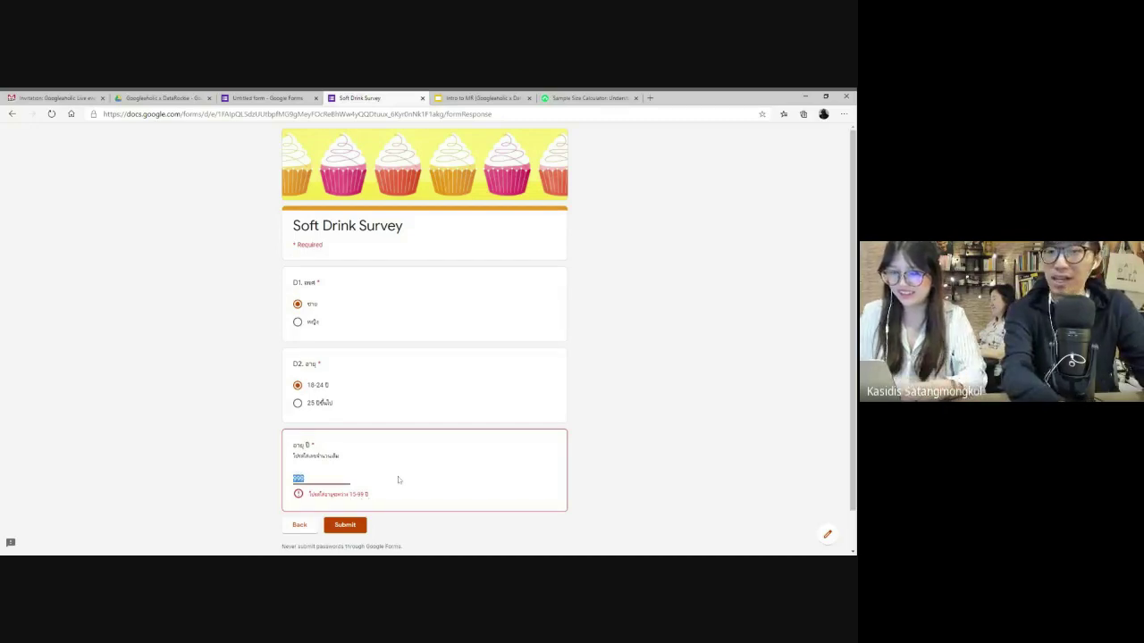
{"action": "type", "text": "31"}
{"action": "left_click", "coordinate": [356, 513]}
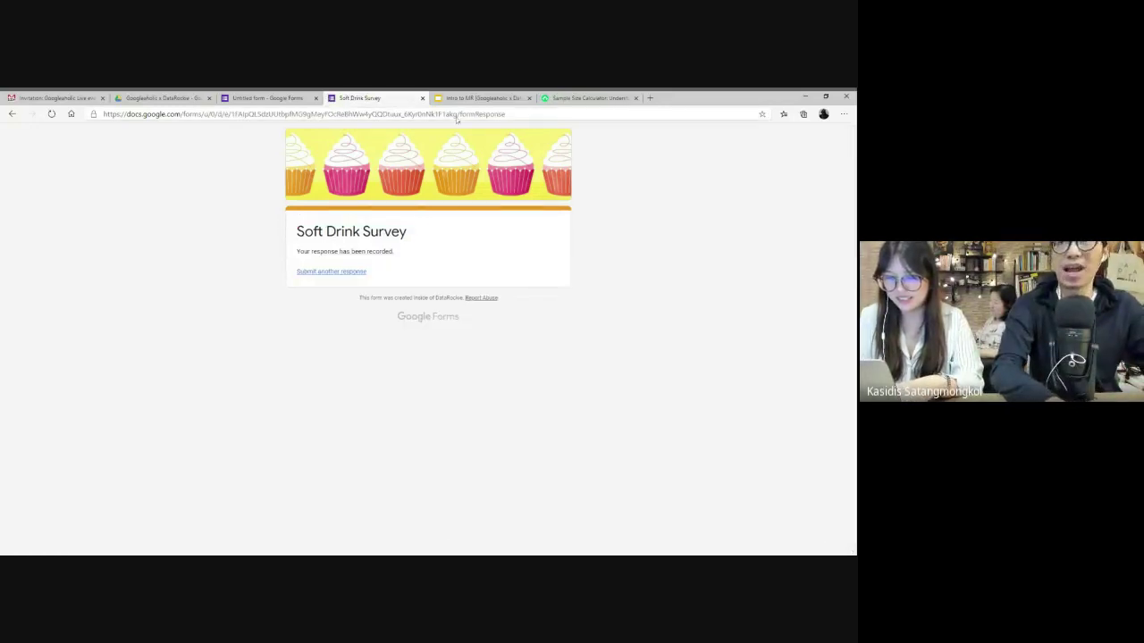
- Close the preview and select Section 1's S1 screening question to review its branching
{"action": "left_click", "coordinate": [422, 98]}
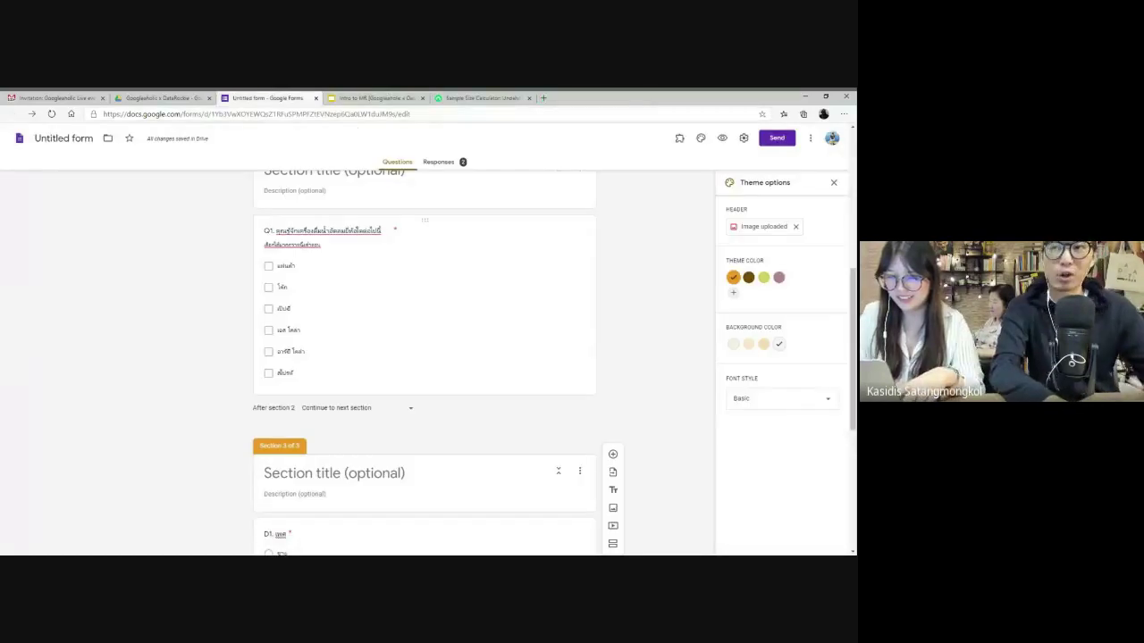
{"action": "scroll", "coordinate": [424, 358], "scroll_direction": "up", "scroll_amount": 5}
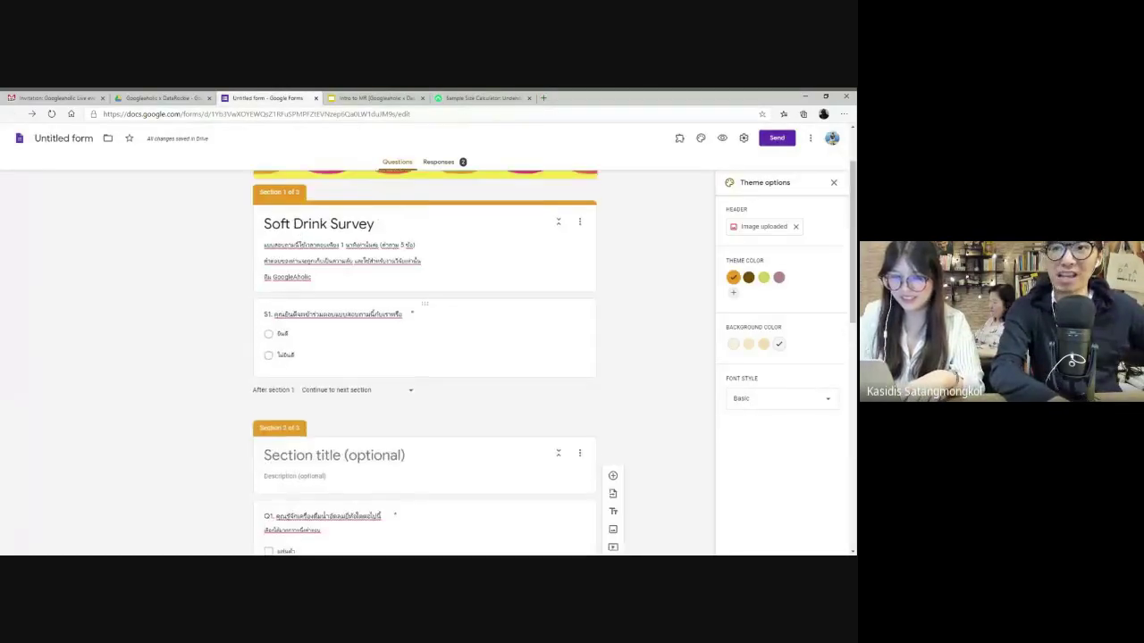
{"action": "left_click", "coordinate": [285, 369]}
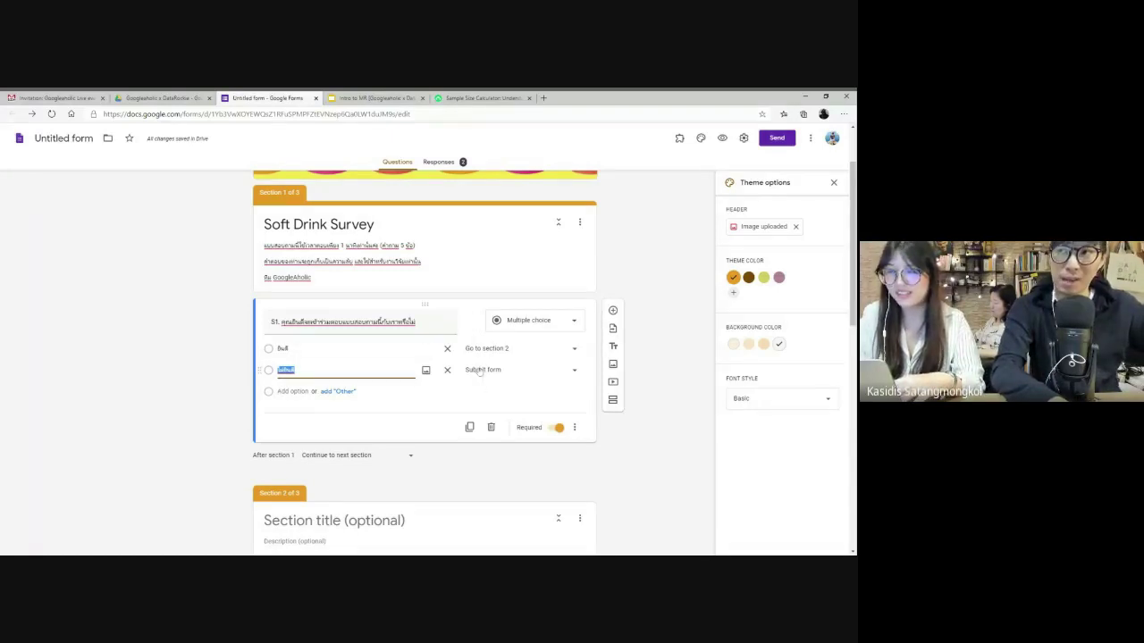
{"action": "scroll", "coordinate": [488, 401], "scroll_direction": "down", "scroll_amount": 2}
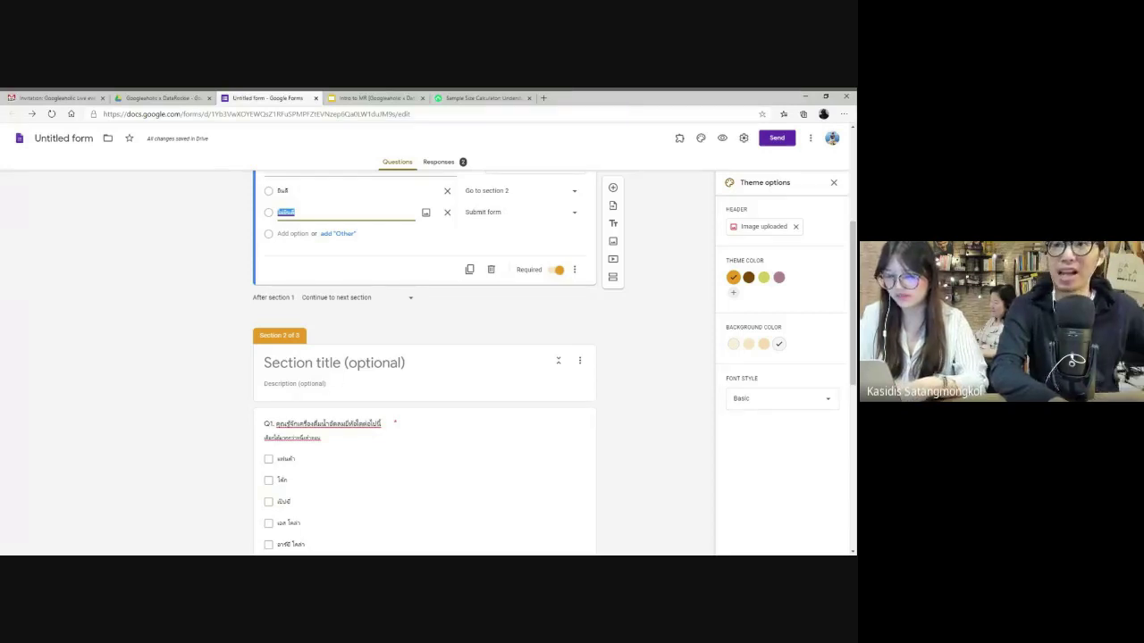
{"action": "scroll", "coordinate": [424, 361], "scroll_direction": "down", "scroll_amount": 2}
{"action": "scroll", "coordinate": [425, 362], "scroll_direction": "up", "scroll_amount": 4}
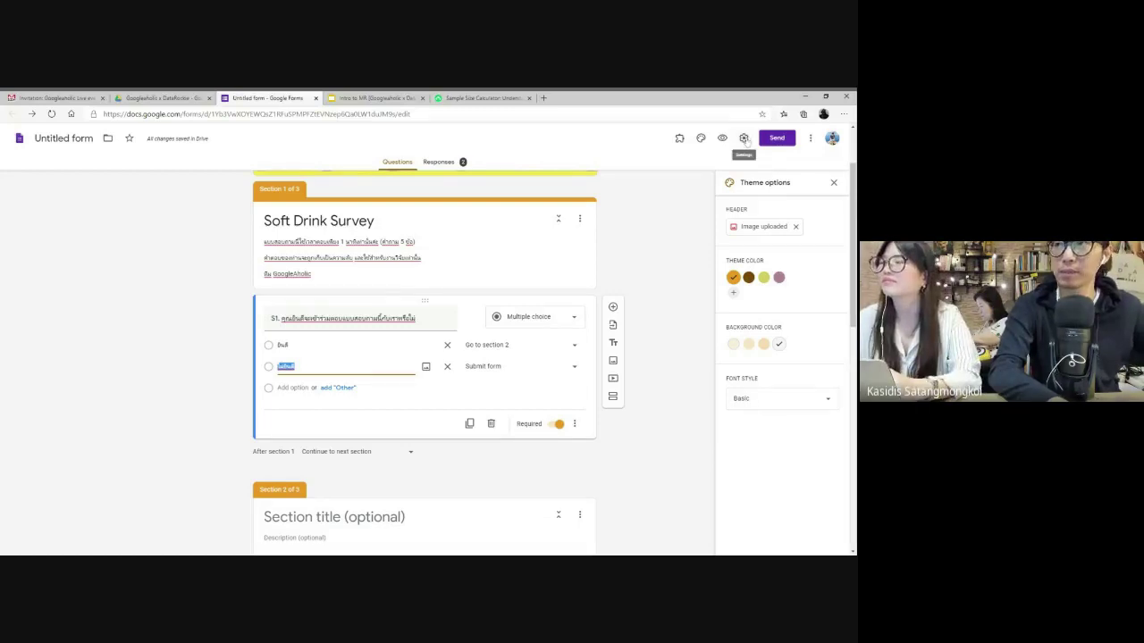
- Let anyone respond, hide the submit-another-response link, and show a progress bar
{"action": "left_click", "coordinate": [744, 138]}
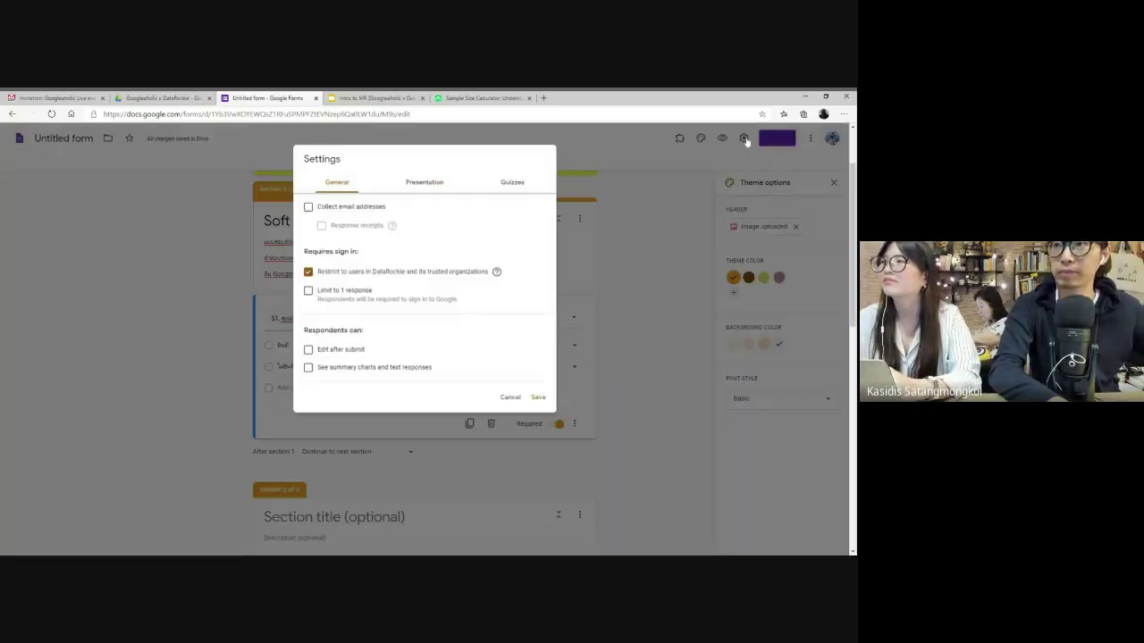
{"action": "left_click", "coordinate": [309, 272]}
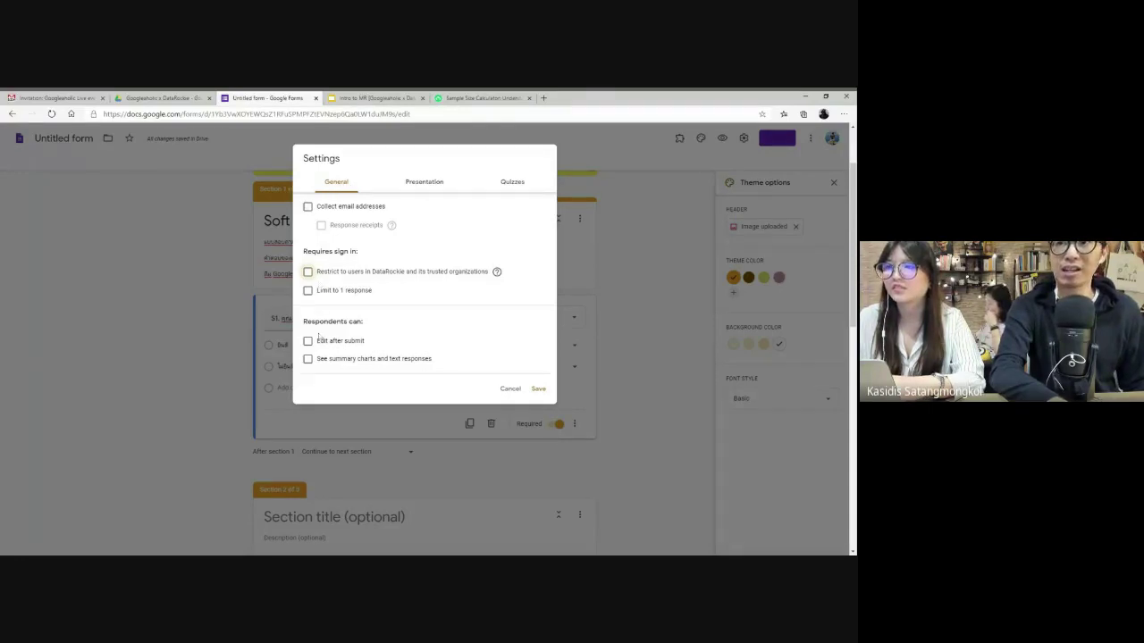
{"action": "left_click", "coordinate": [429, 184]}
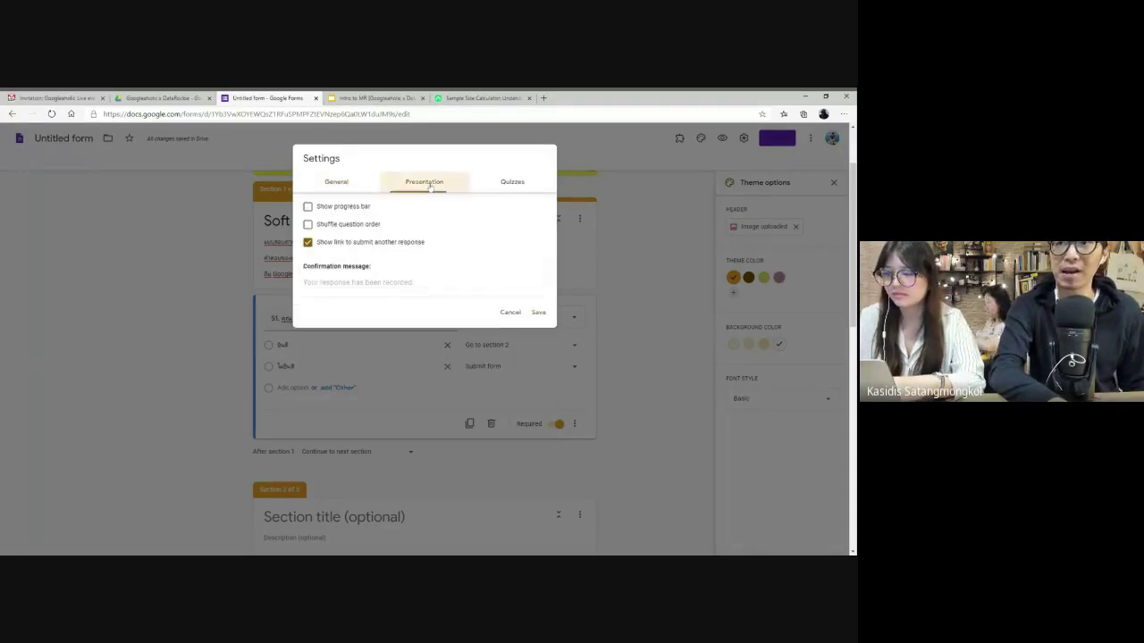
{"action": "left_click", "coordinate": [309, 243]}
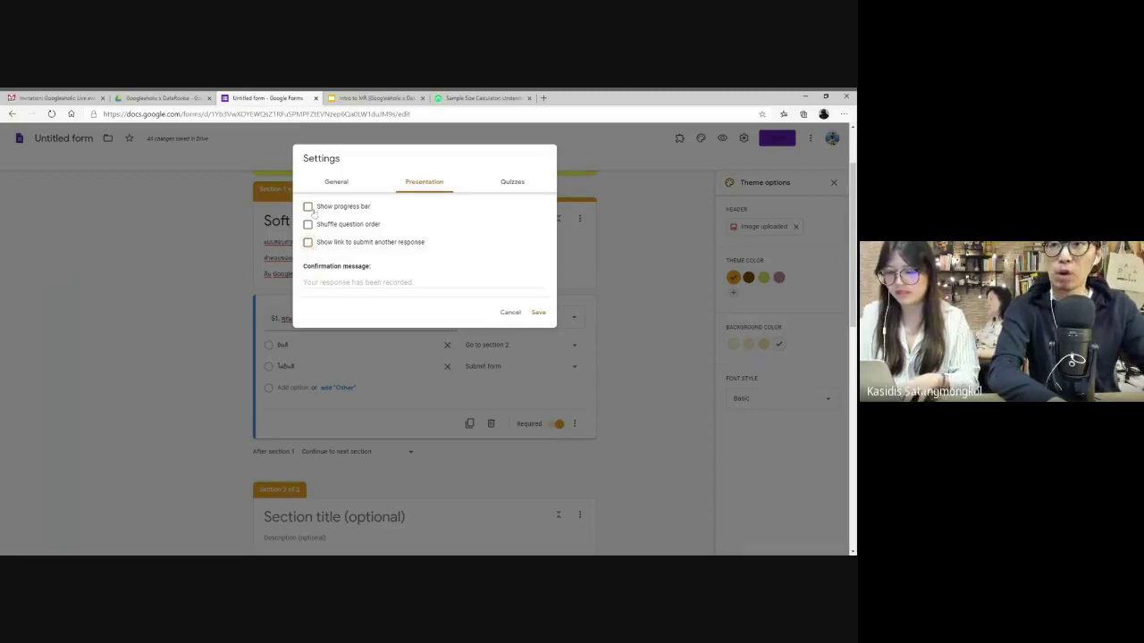
{"action": "left_click", "coordinate": [308, 207]}
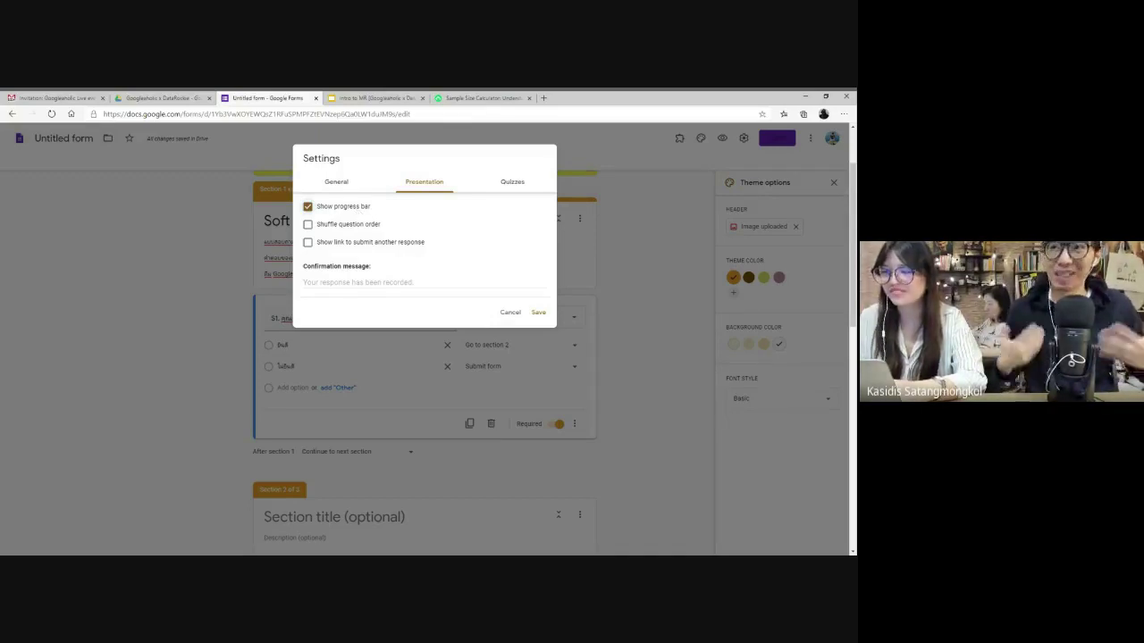
- Set the confirmation message to 'ขอบคุณที่ร่วมตอบแบบสอบถามกับเรานะคะ' and save the settings
{"action": "left_click", "coordinate": [398, 284]}
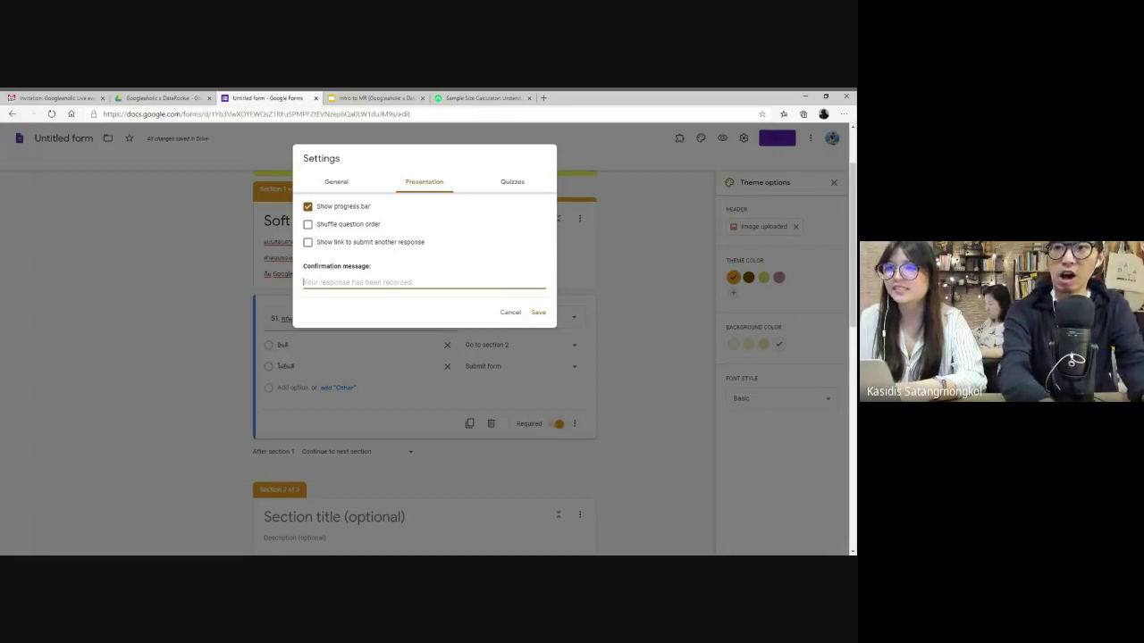
{"action": "type", "text": "ขอบคุณที่"}
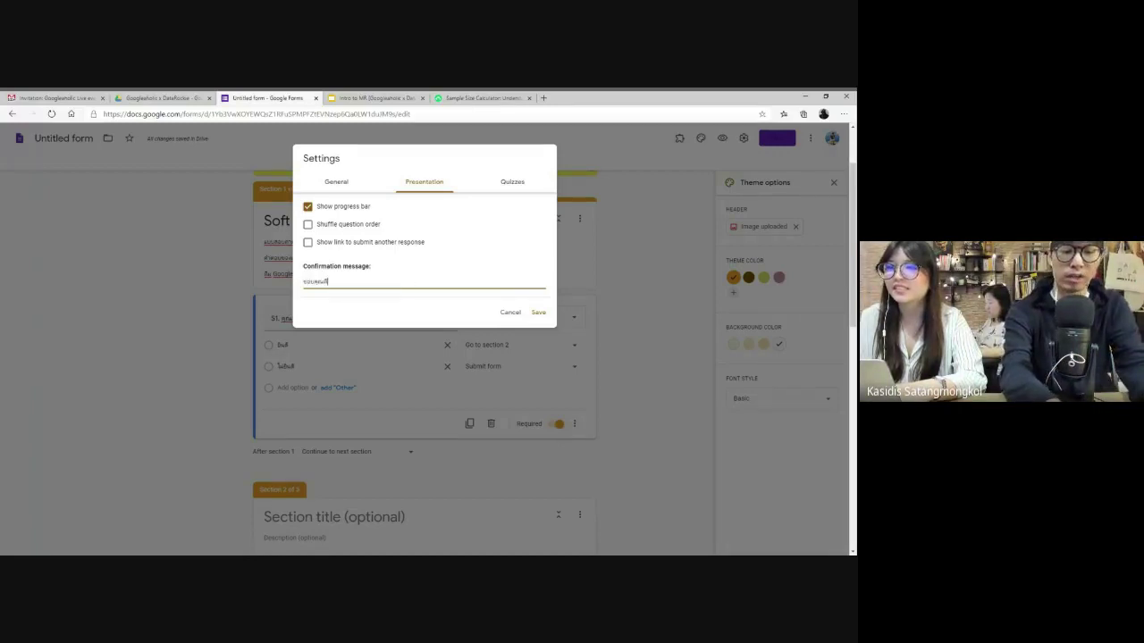
{"action": "type", "text": "ร่วมตอบแบบสอบ"}
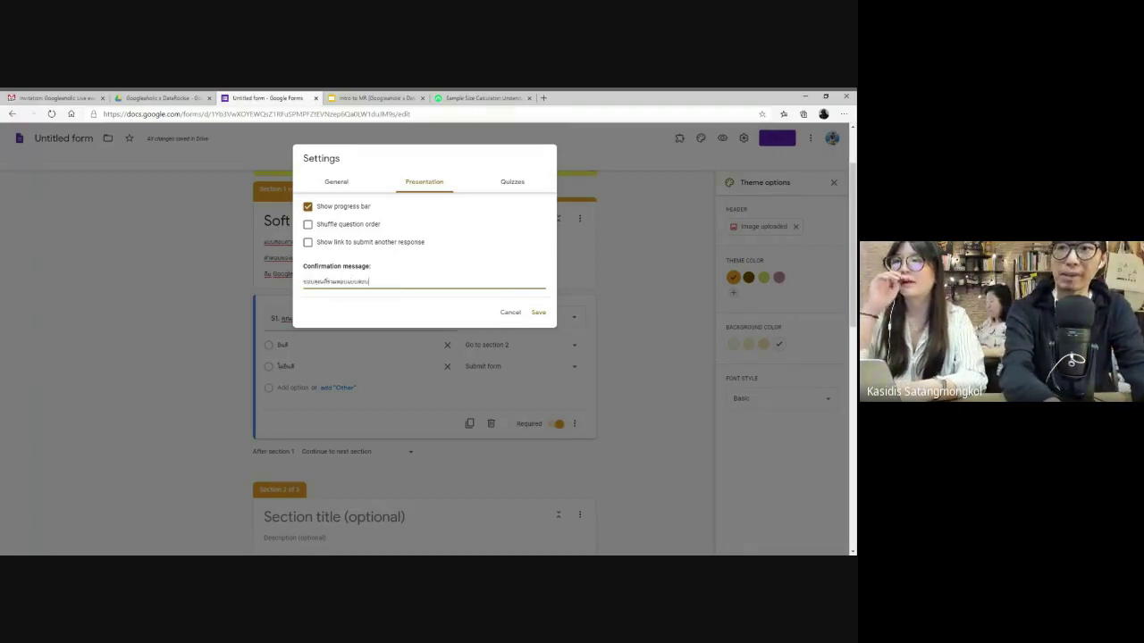
{"action": "type", "text": "ถามกับเรานะคะ"}
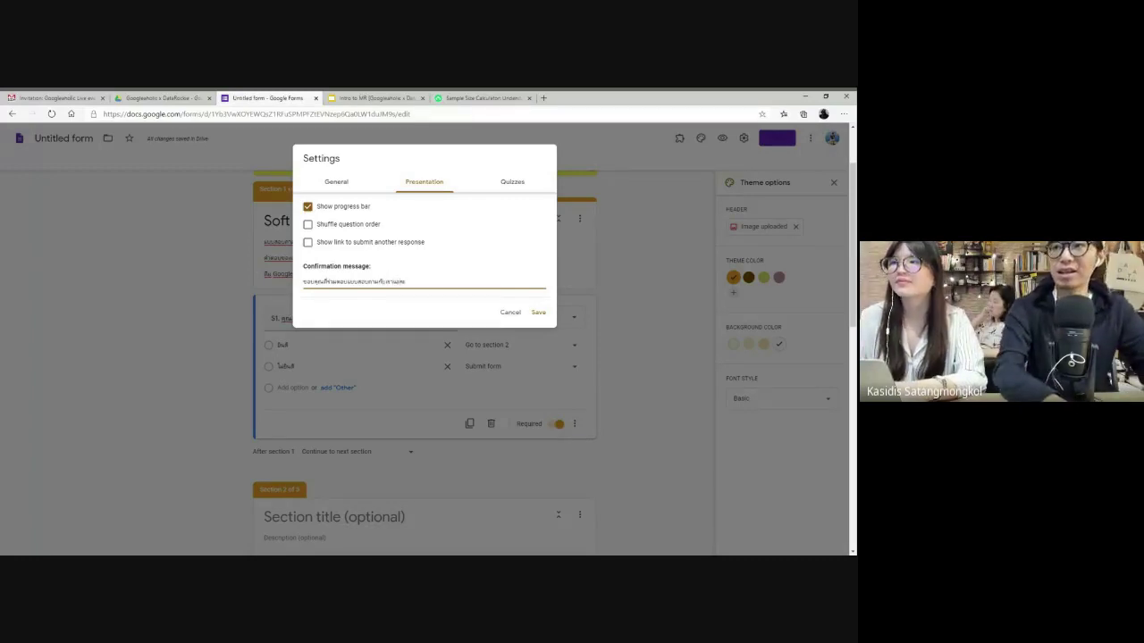
{"action": "key", "text": "ctrl+a"}
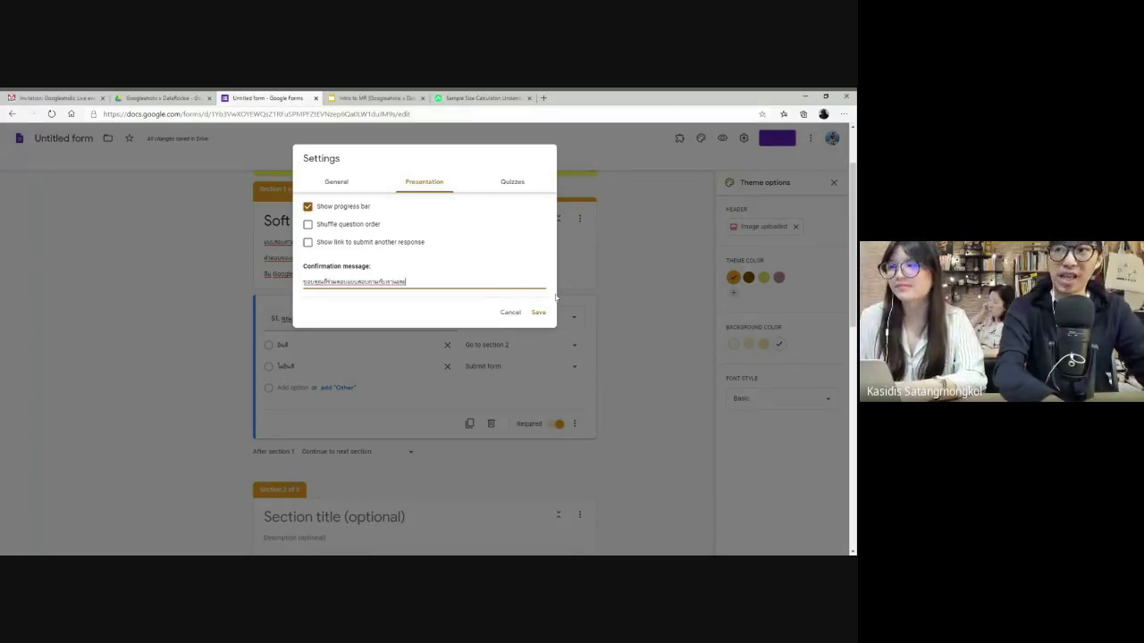
{"action": "left_click", "coordinate": [538, 312]}
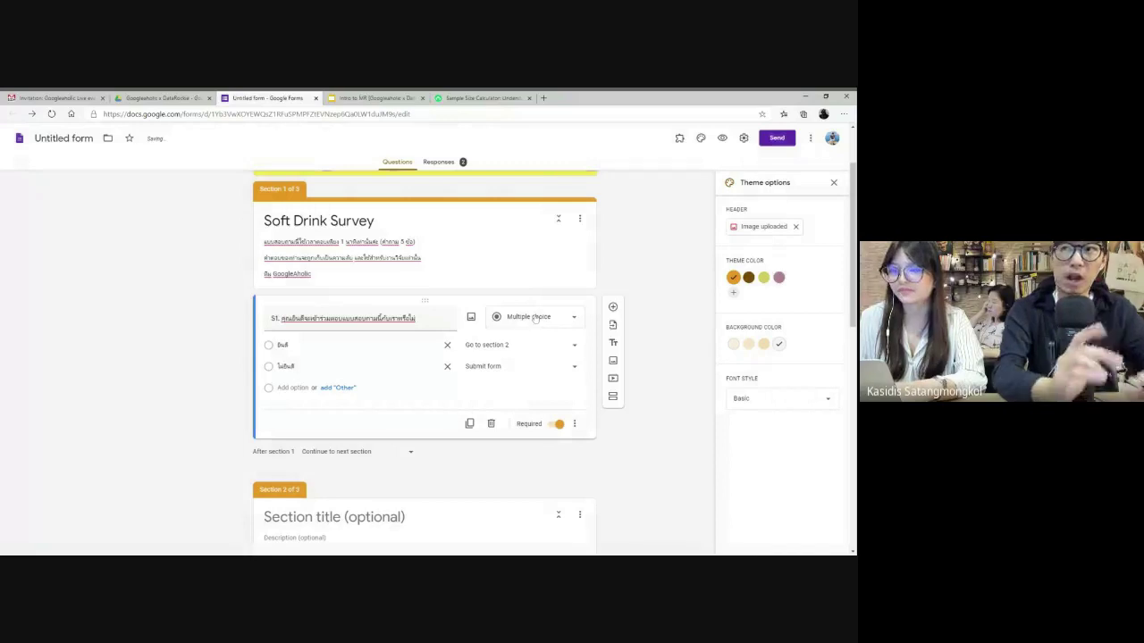
- Preview the survey, answer S1 with the first option, and tick three brands in Q1
{"action": "left_click", "coordinate": [722, 138]}
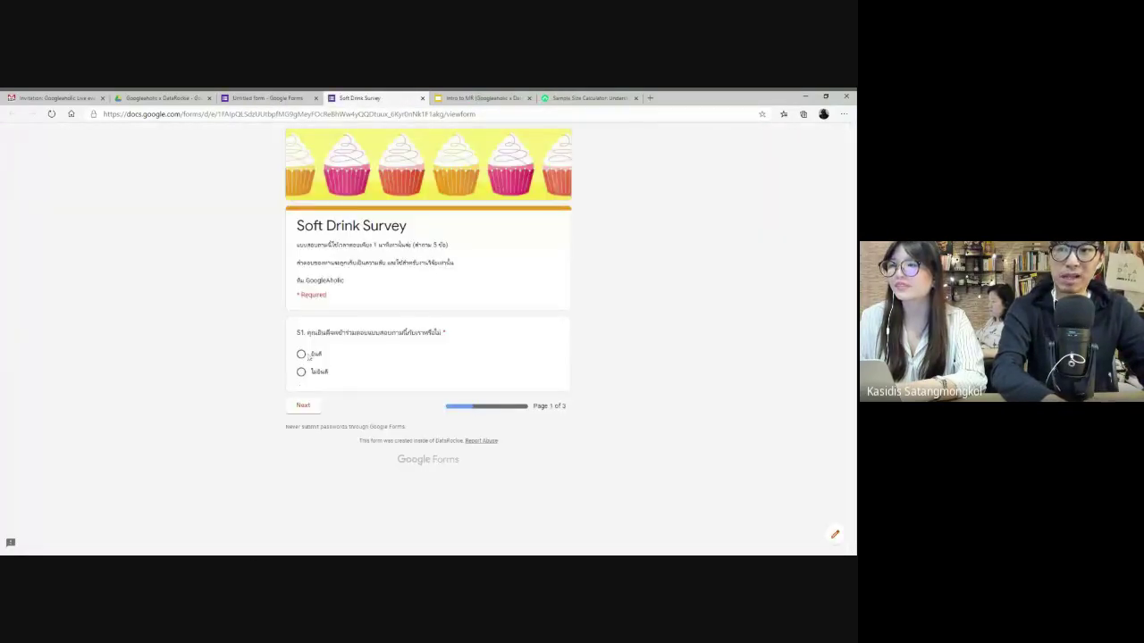
{"action": "left_click", "coordinate": [301, 353]}
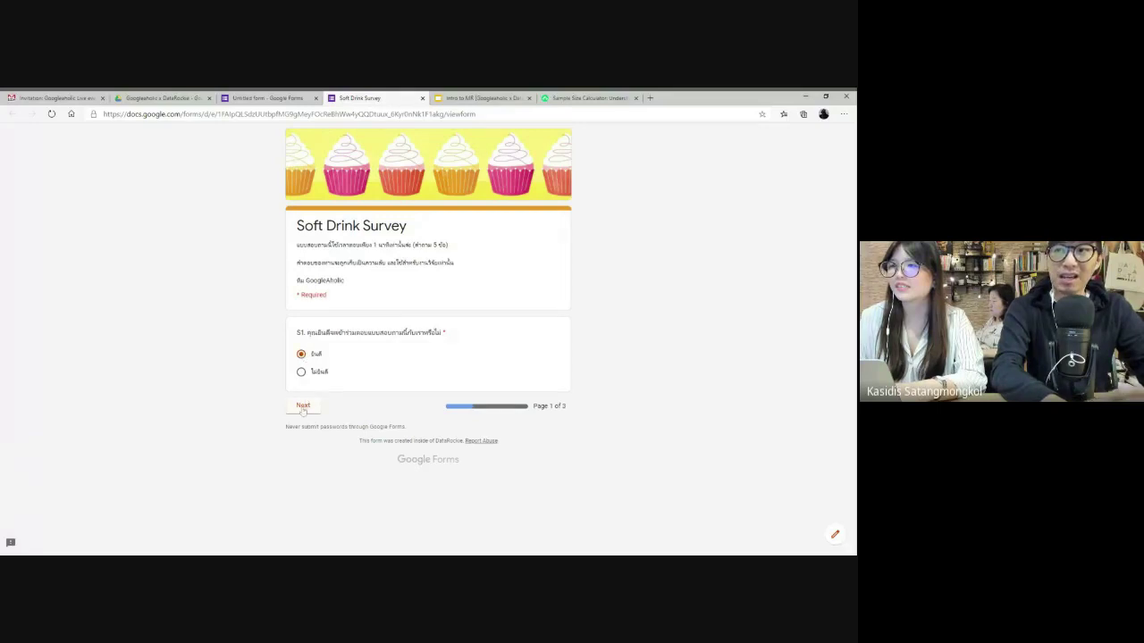
{"action": "left_click", "coordinate": [303, 407]}
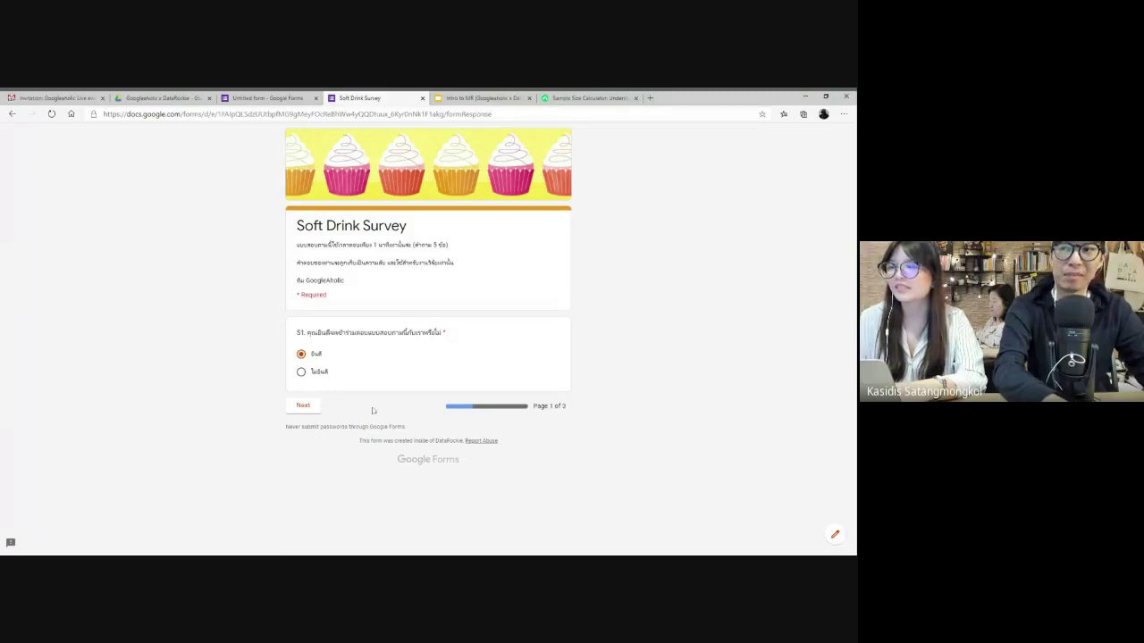
{"action": "left_click", "coordinate": [306, 407]}
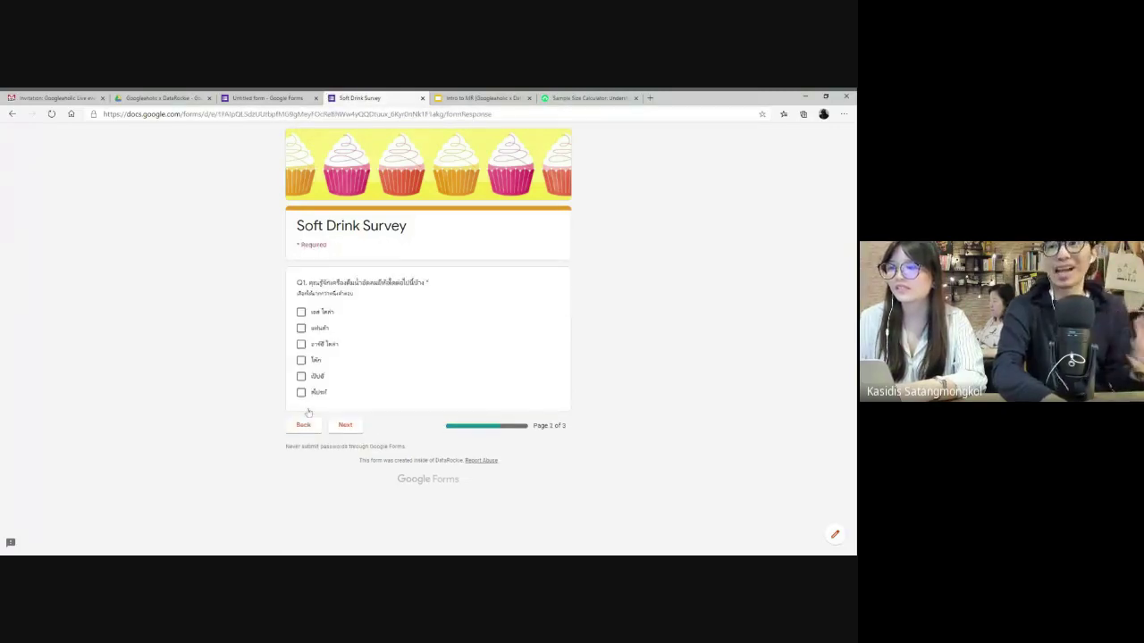
{"action": "left_click", "coordinate": [301, 328]}
{"action": "left_click", "coordinate": [301, 344]}
{"action": "left_click", "coordinate": [301, 360]}
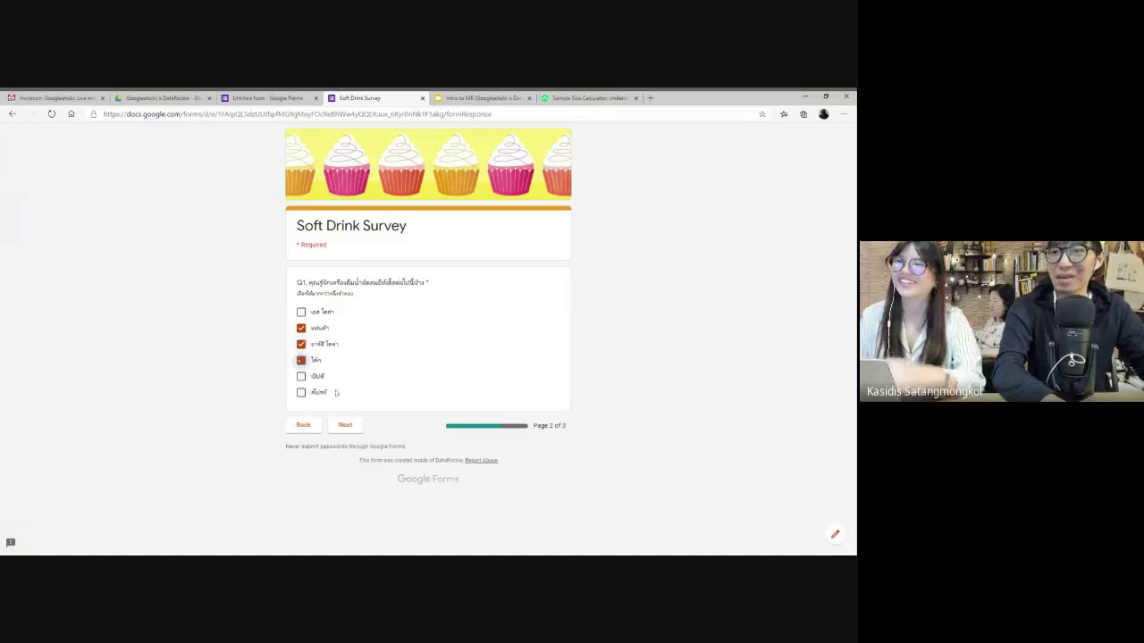
{"action": "left_click", "coordinate": [344, 424]}
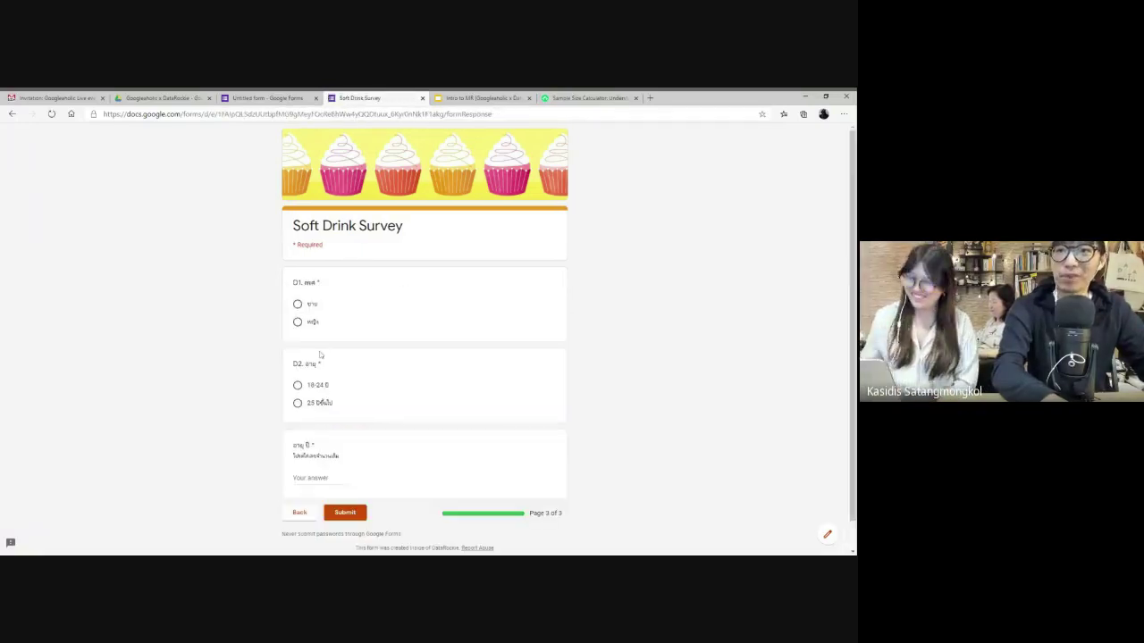
- Answer first gender, 18-24 and age 21, submit, and view the thank-you page before returning to the editor
{"action": "left_click", "coordinate": [298, 303]}
{"action": "left_click", "coordinate": [298, 385]}
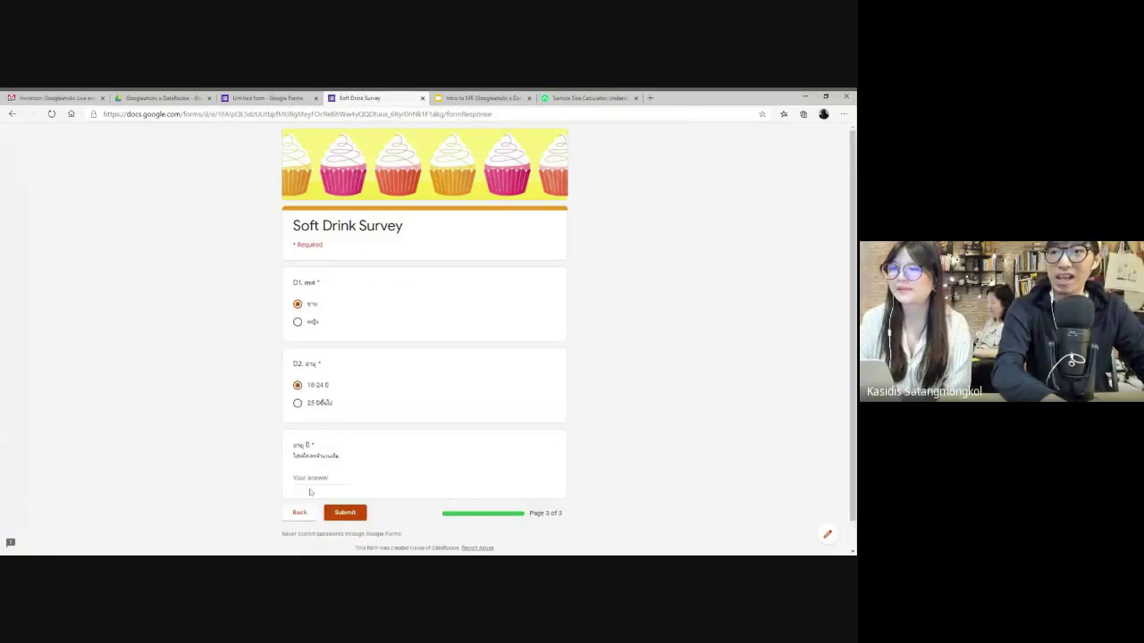
{"action": "type", "text": "21"}
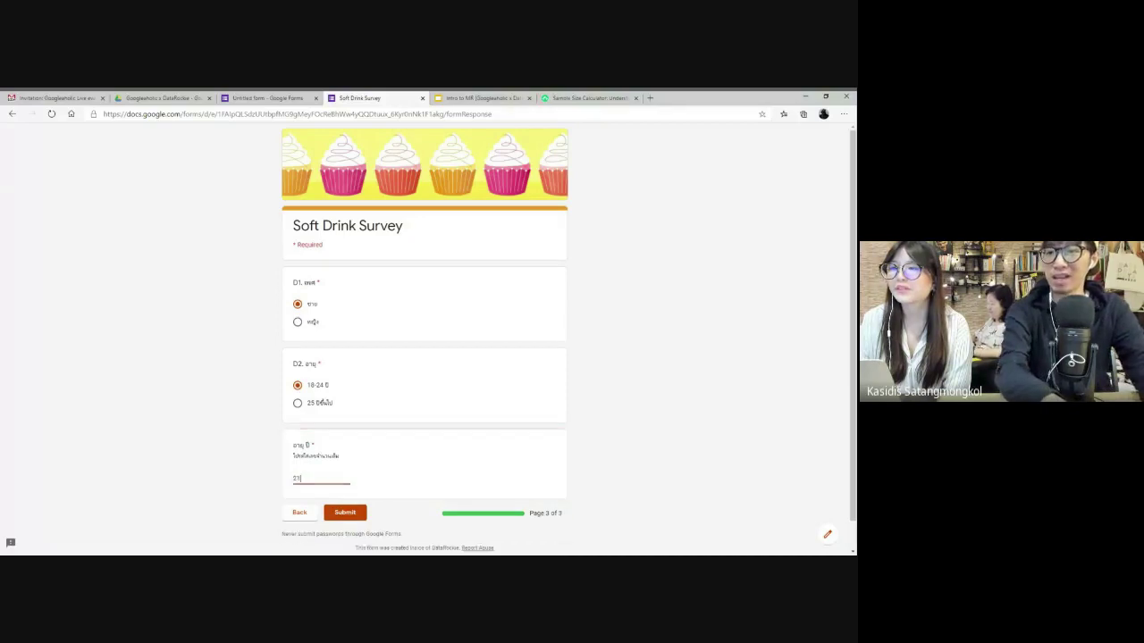
{"action": "left_click", "coordinate": [345, 515]}
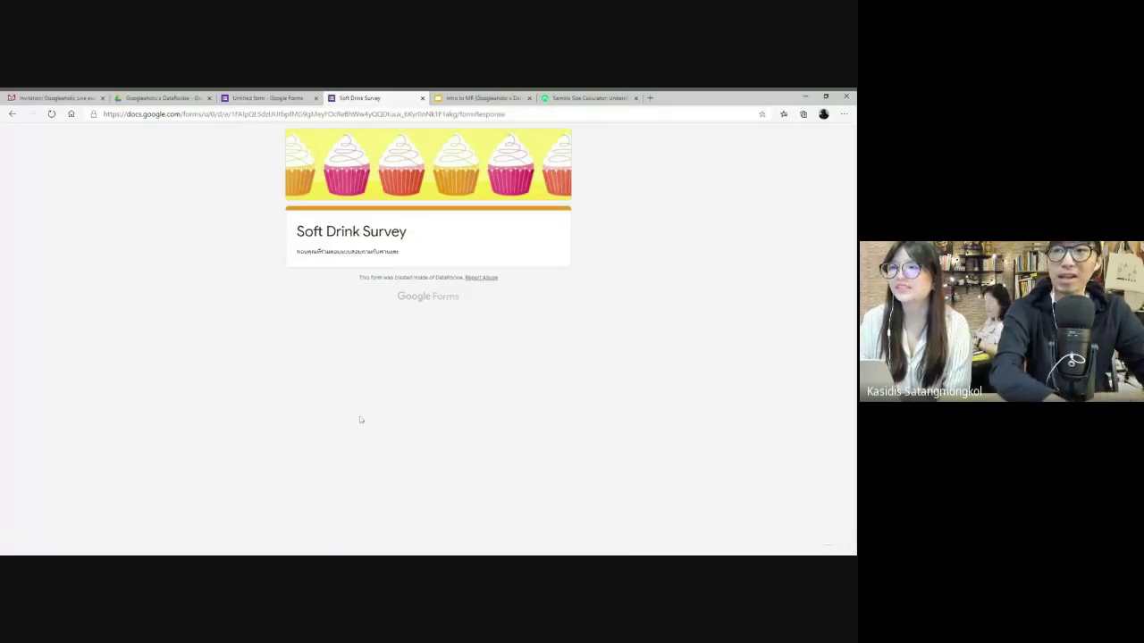
{"action": "scroll", "coordinate": [344, 337], "scroll_direction": "up", "scroll_amount": 5}
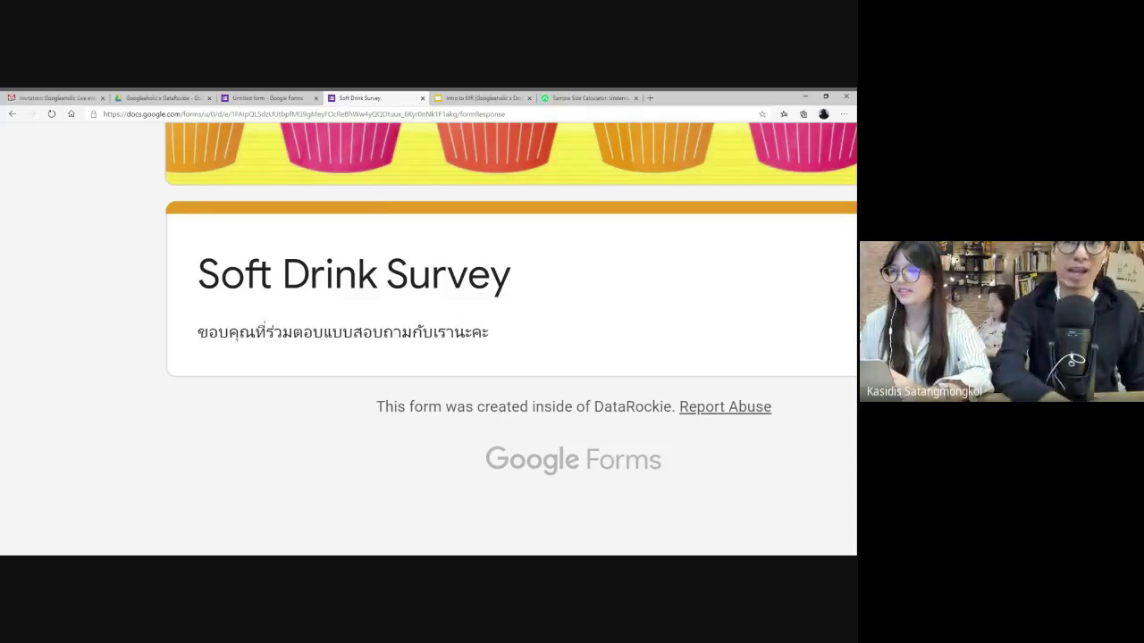
{"action": "key", "text": "ctrl+0"}
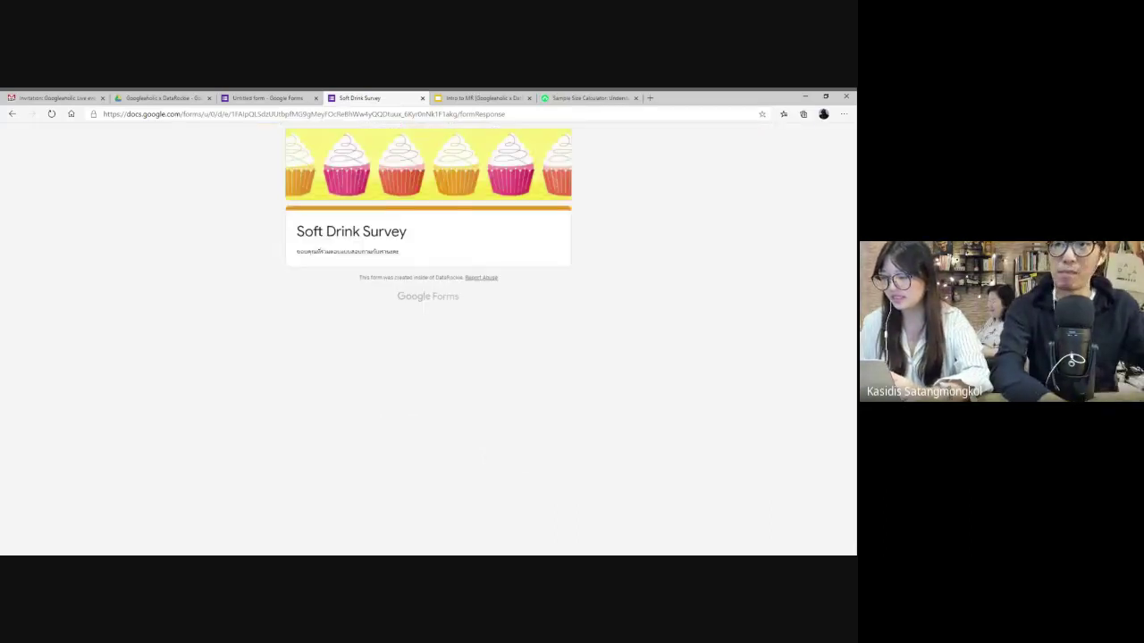
{"action": "left_click", "coordinate": [268, 97]}
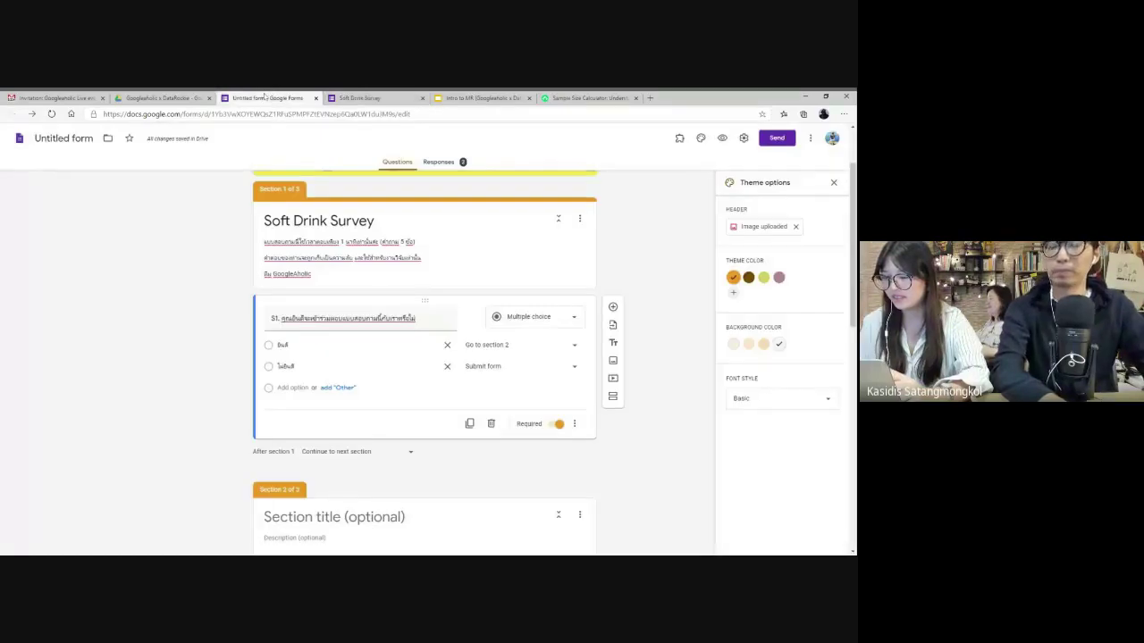
- Look over the question type choices and close them unchanged
{"action": "left_click", "coordinate": [536, 317]}
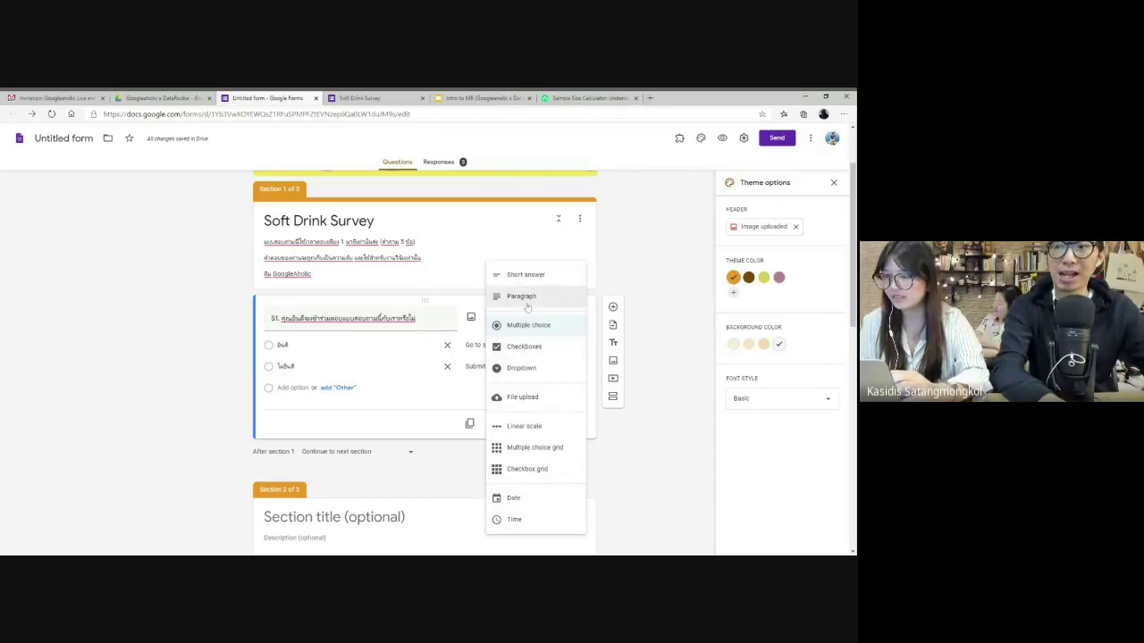
{"action": "left_click", "coordinate": [650, 280]}
{"action": "scroll", "coordinate": [650, 280], "scroll_direction": "down", "scroll_amount": 10}
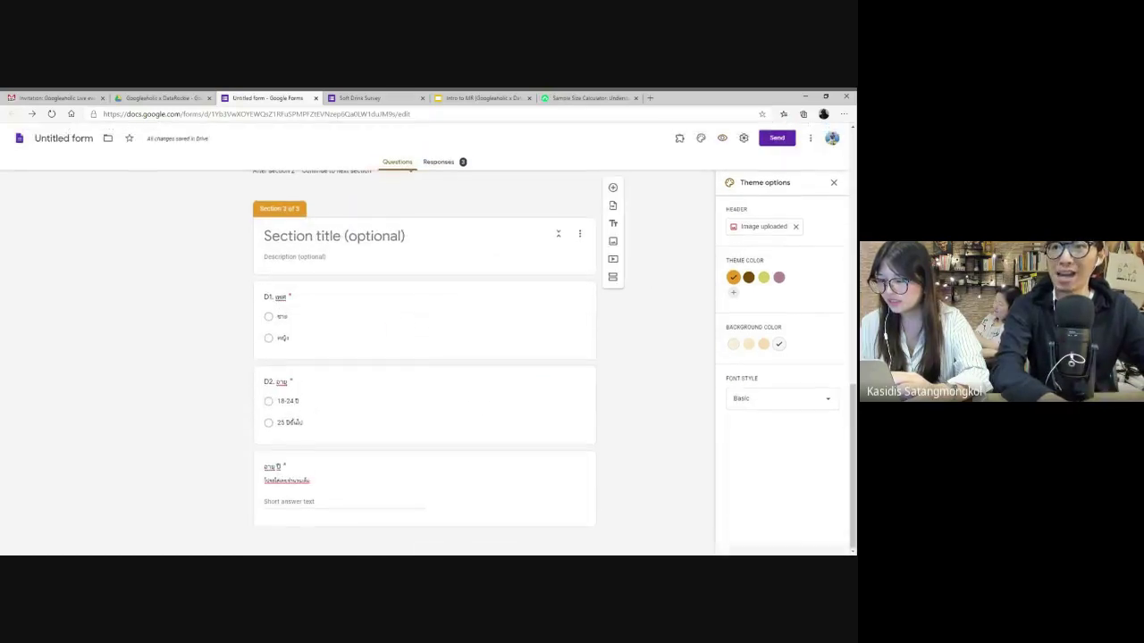
{"action": "scroll", "coordinate": [477, 349], "scroll_direction": "up", "scroll_amount": 3}
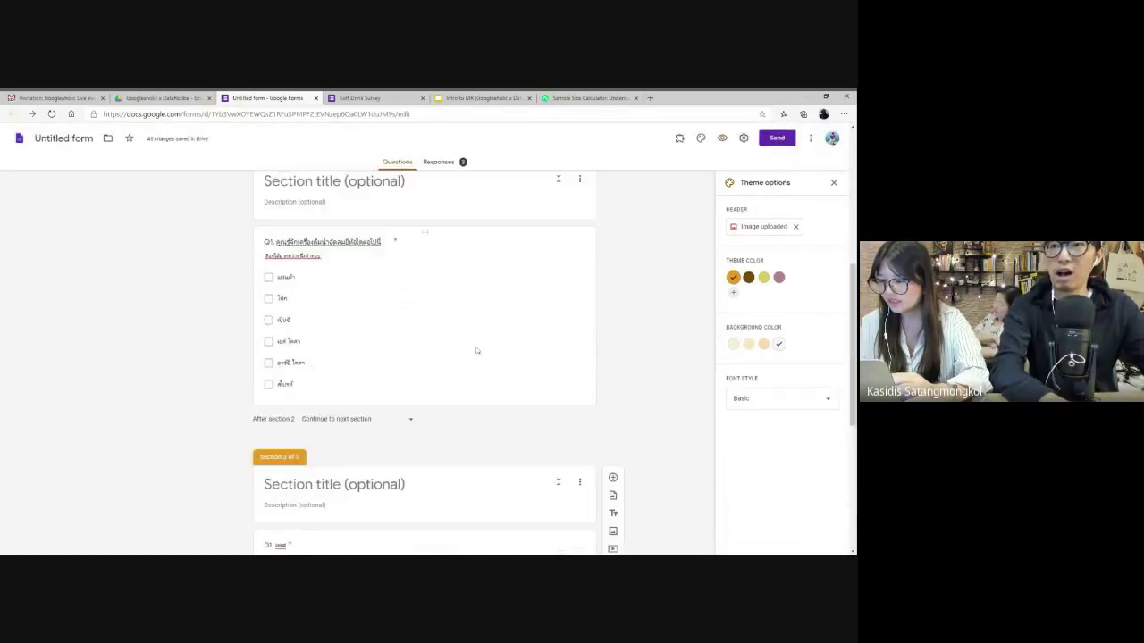
{"action": "scroll", "coordinate": [477, 349], "scroll_direction": "up", "scroll_amount": 1}
- Add a question below Q1 asking agreement with 'ฉันคิดว่าน้ำอัดลมไม่ดีต่อร่างกาย'
{"action": "left_click", "coordinate": [429, 396]}
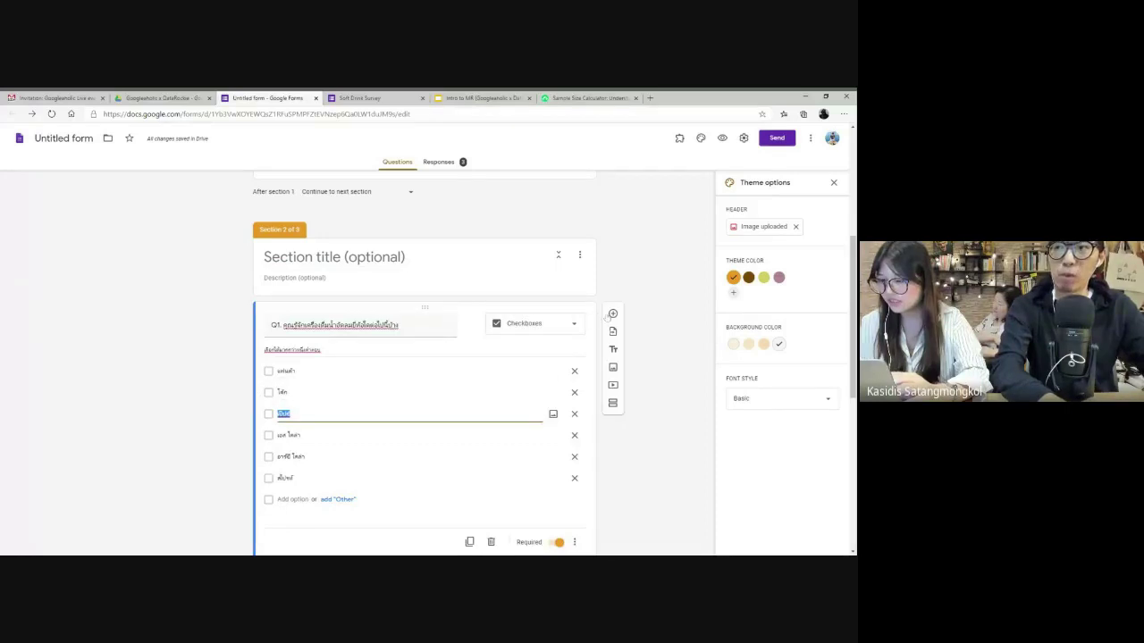
{"action": "left_click", "coordinate": [612, 313]}
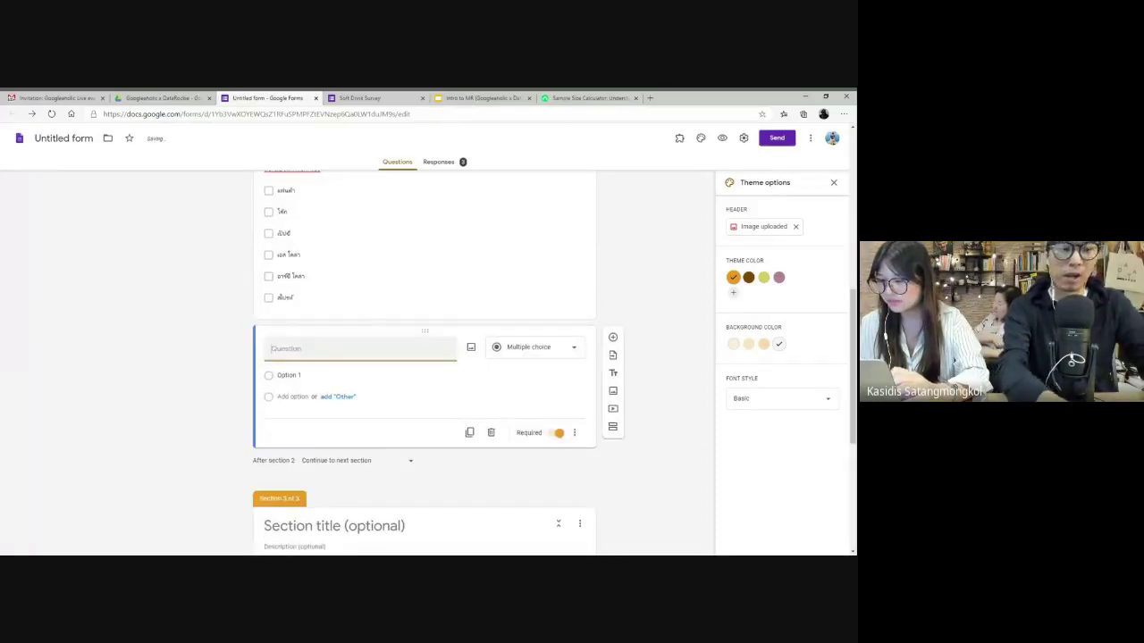
{"action": "type", "text": "Q2. "}
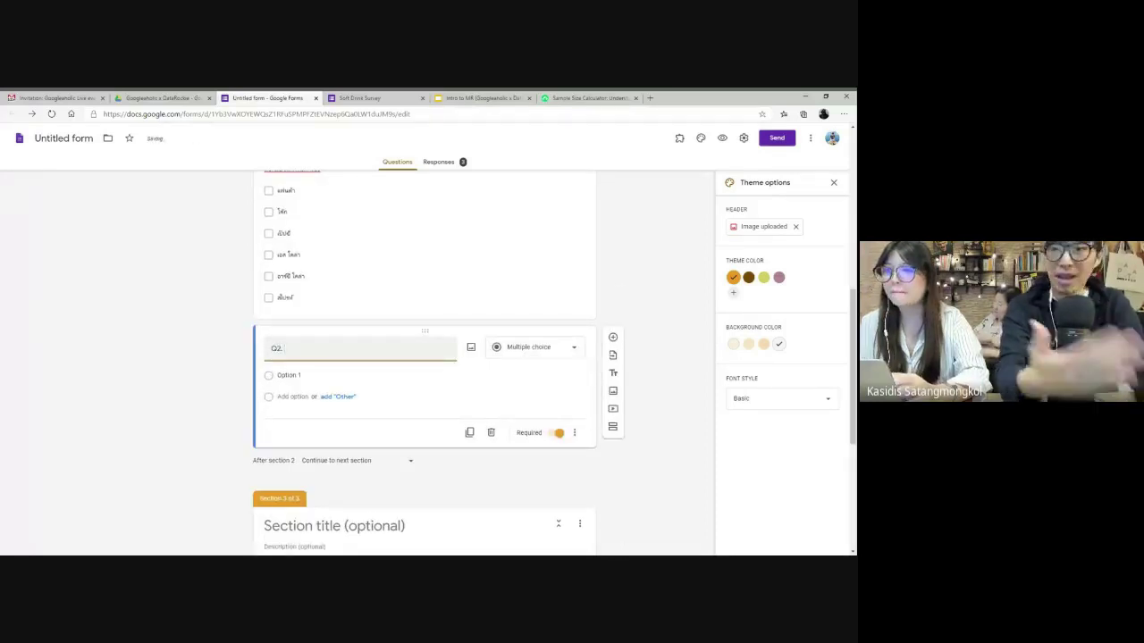
{"action": "type", "text": "คุณ"}
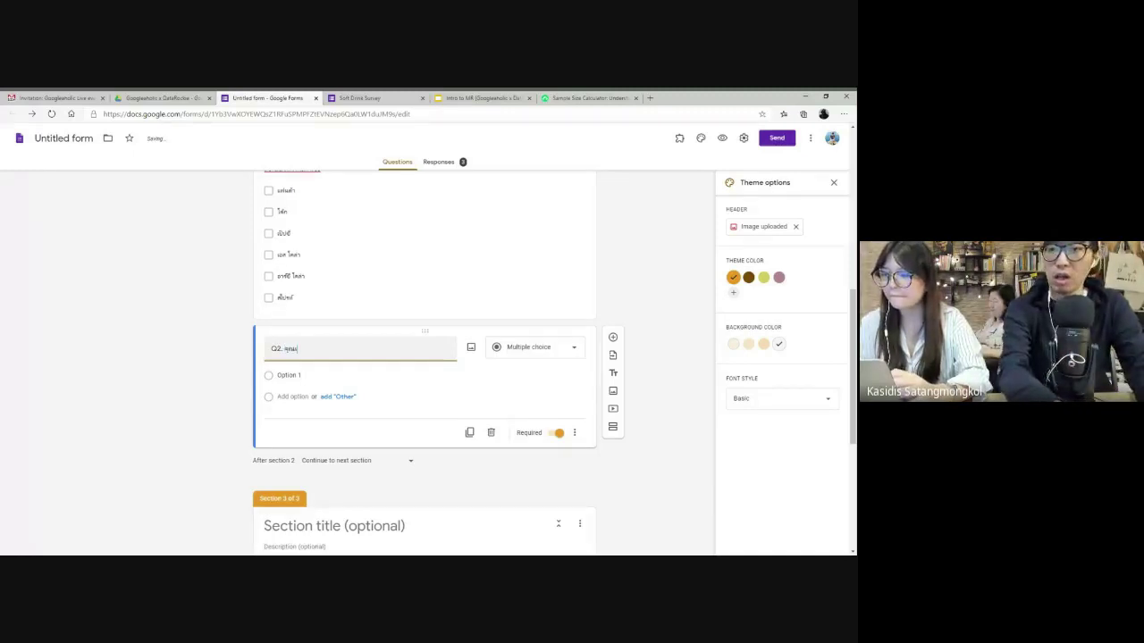
{"action": "type", "text": "ดื่มบ่อยหรือไม่ กับช่องทาง"}
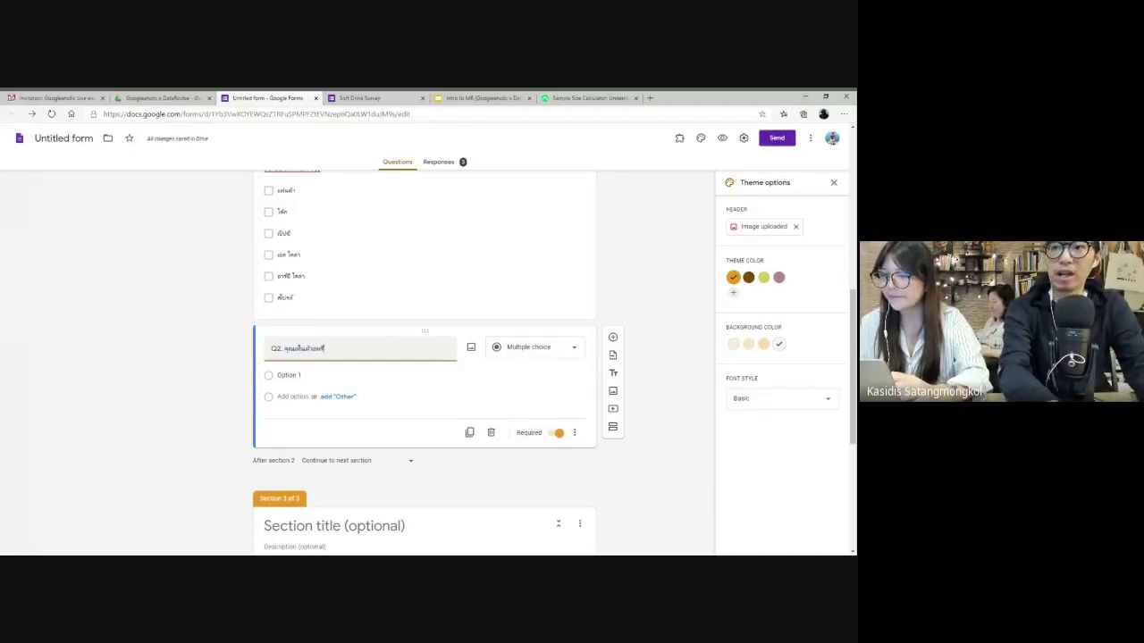
{"action": "type", "text": "ไหน"}
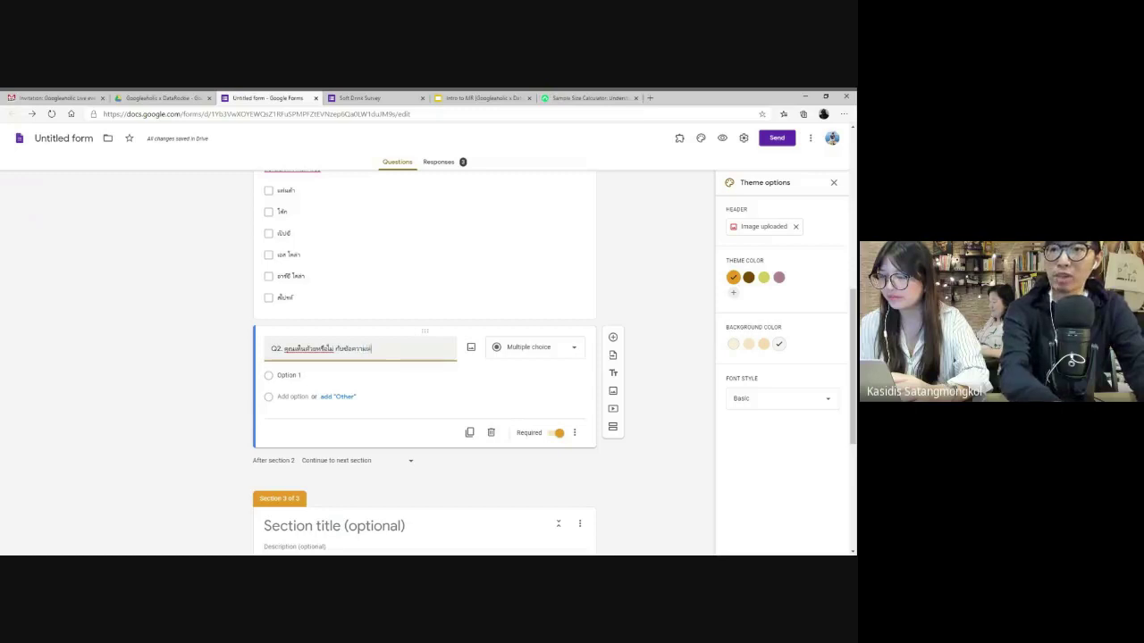
{"action": "type", "text": "บ้าง้"}
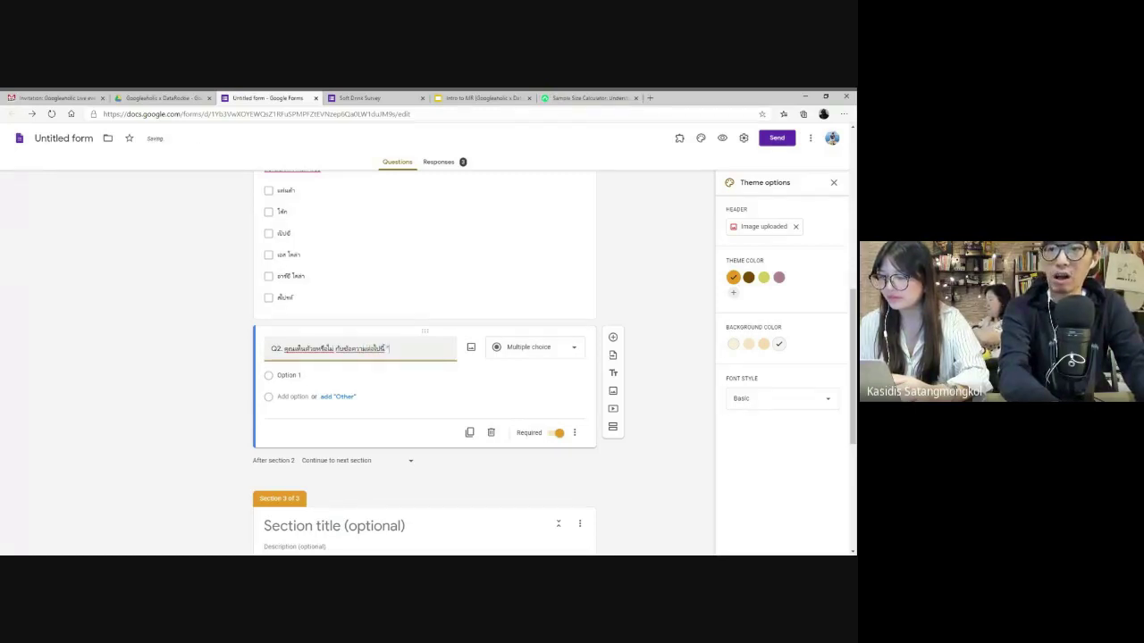
{"action": "type", "text": " \"ลันดีร่\""}
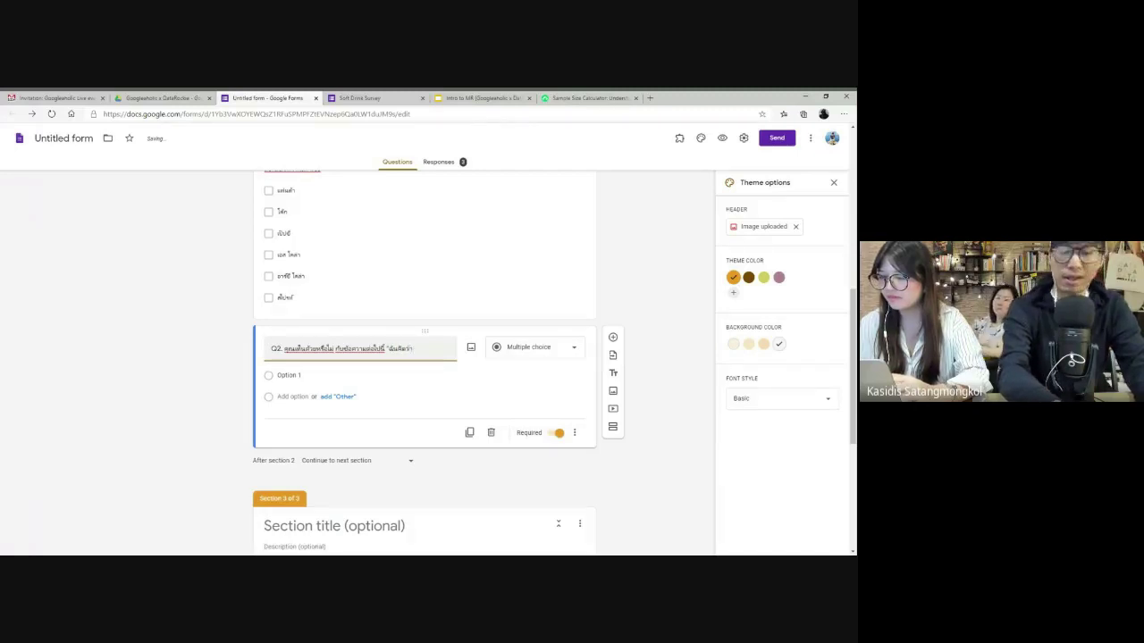
{"action": "key", "text": "BackSpace"}
{"action": "type", "text": "าเค"}
{"action": "key", "text": "BackSpace"}
{"action": "key", "text": "BackSpace"}
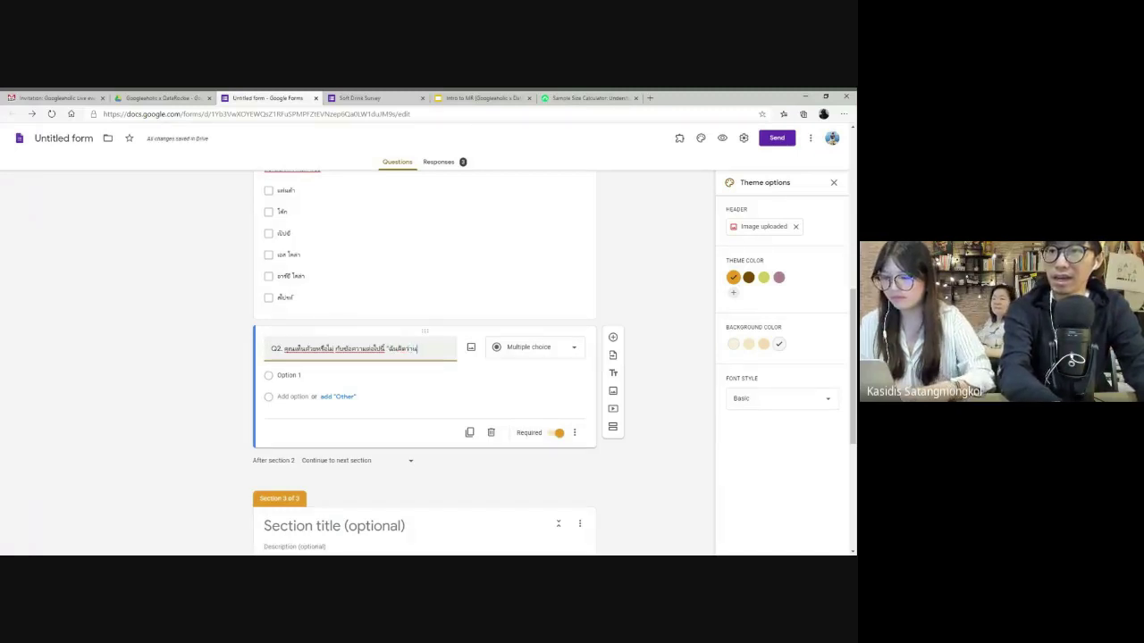
{"action": "type", "text": "น้ำอัดลม"}
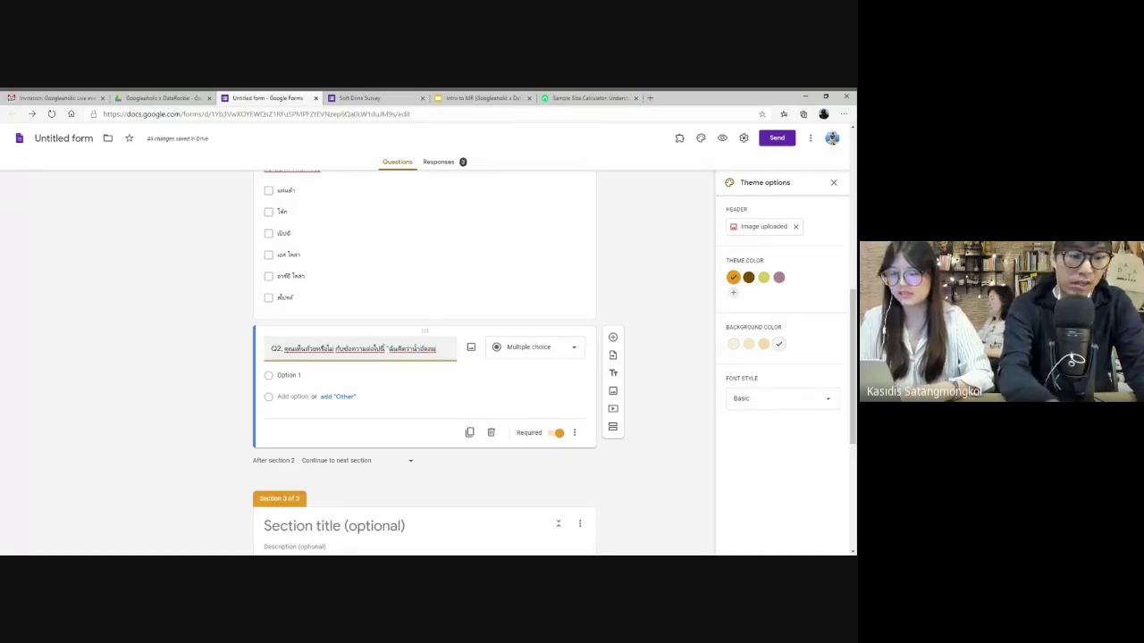
{"action": "type", "text": "ไม"}
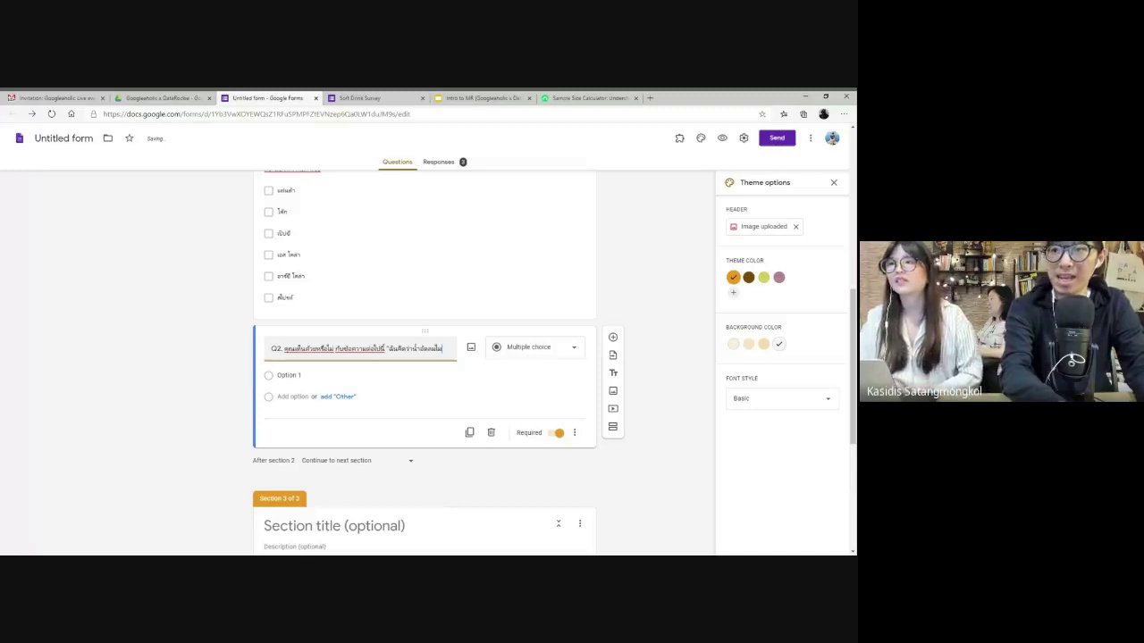
{"action": "type", "text": "่ดีต่อร่างกาย"}
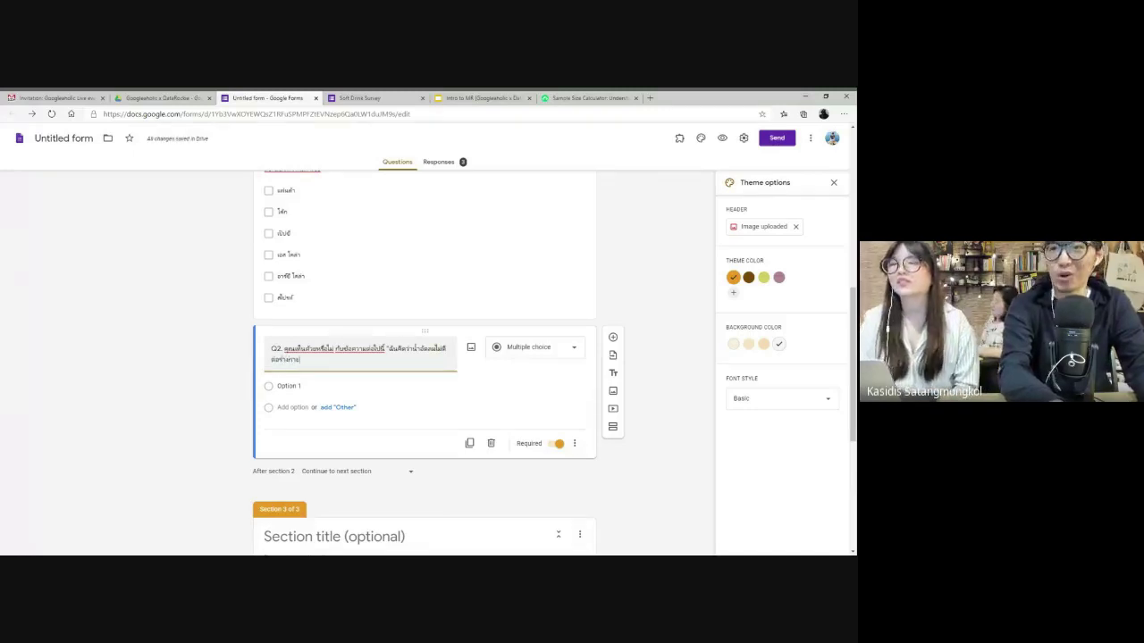
{"action": "type", "text": "\""}
{"action": "key", "text": "ctrl+plus"}
{"action": "key", "text": "ctrl+plus"}
{"action": "key", "text": "ctrl+plus"}
{"action": "key", "text": "ctrl+plus"}
{"action": "key", "text": "ctrl+plus"}
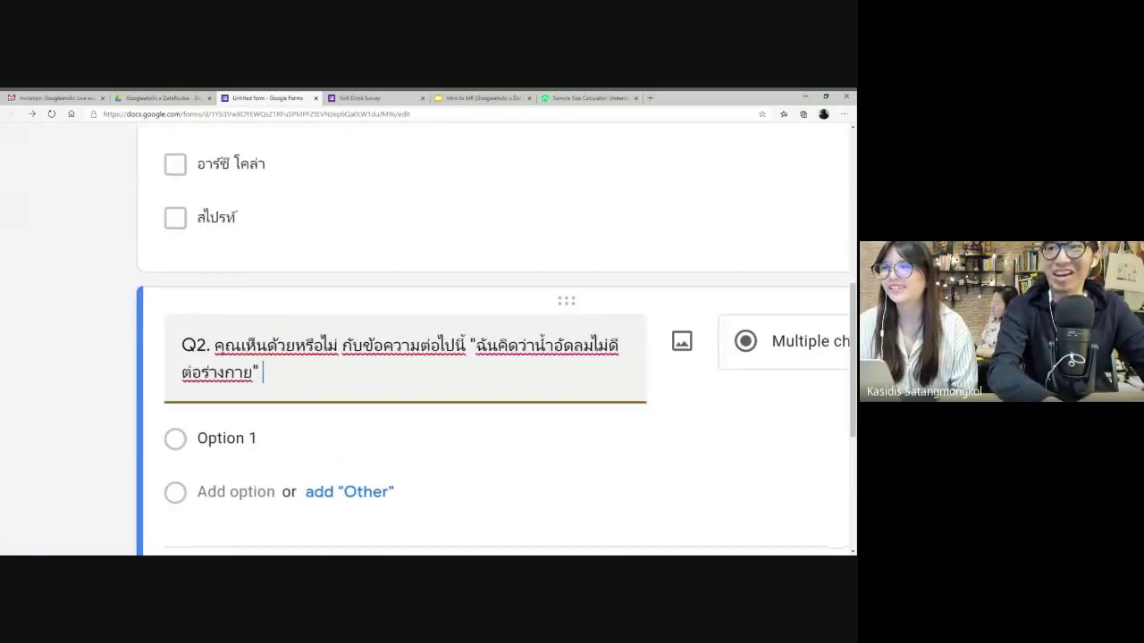
{"action": "key", "text": "ctrl+minus"}
{"action": "key", "text": "ctrl+minus"}
{"action": "key", "text": "ctrl+minus"}
{"action": "key", "text": "ctrl+minus"}
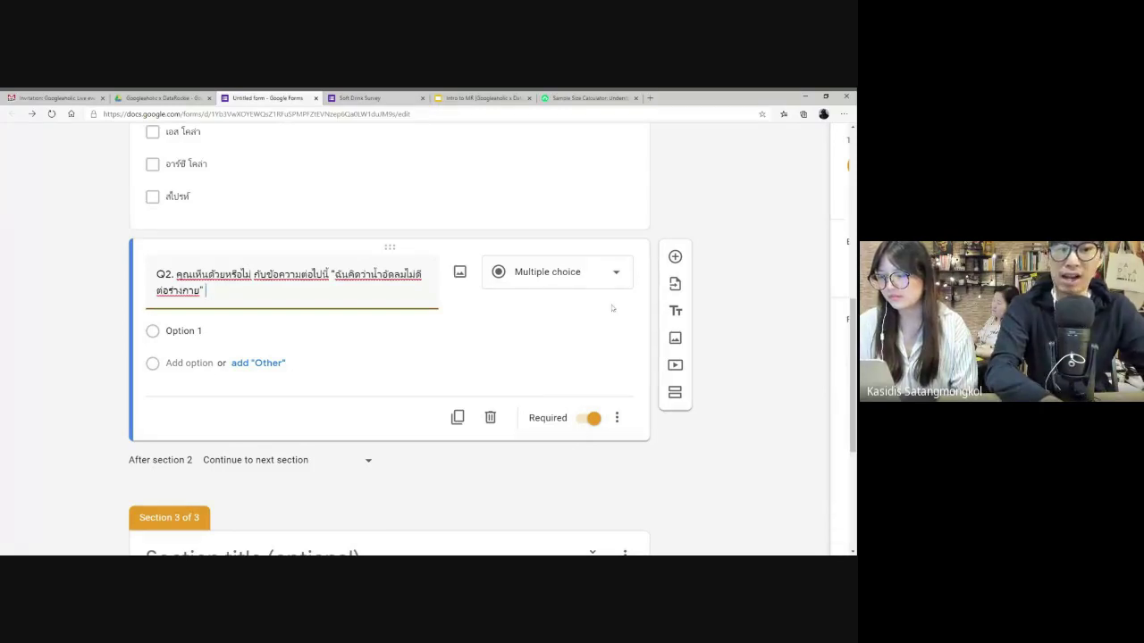
- Make Q2 a linear scale labelled 'ไม่เห็นด้วยอย่างยิ่ง' at 1 and 'เห็นด้วยอย่างยิ่ง' at 5
{"action": "left_click", "coordinate": [600, 280]}
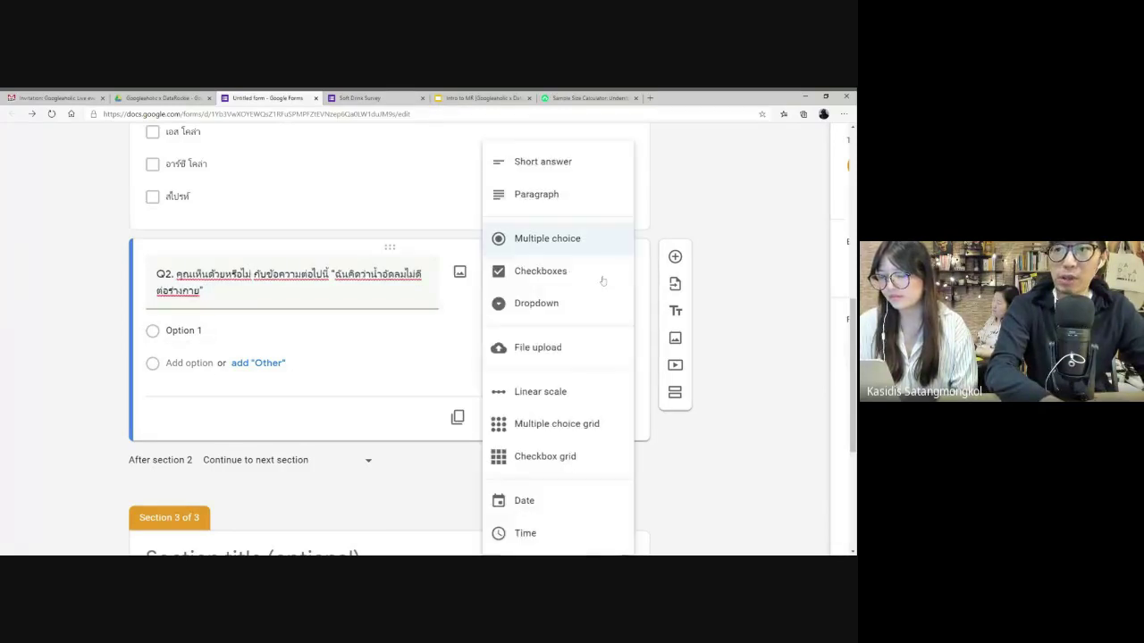
{"action": "left_click", "coordinate": [542, 398]}
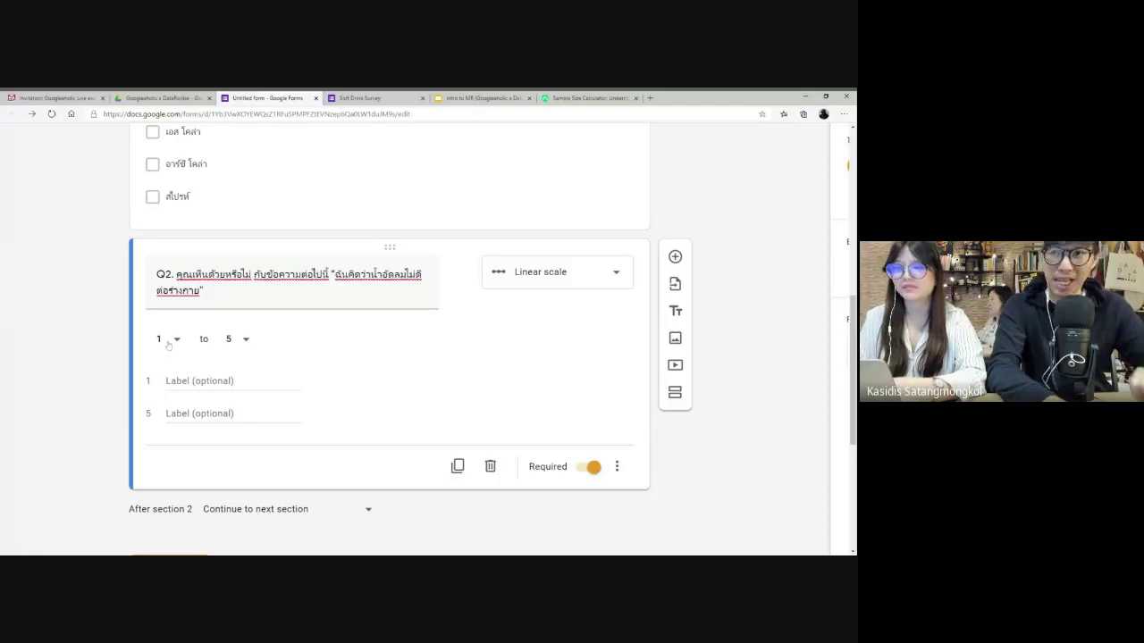
{"action": "left_click", "coordinate": [198, 381]}
{"action": "type", "text": "w"}
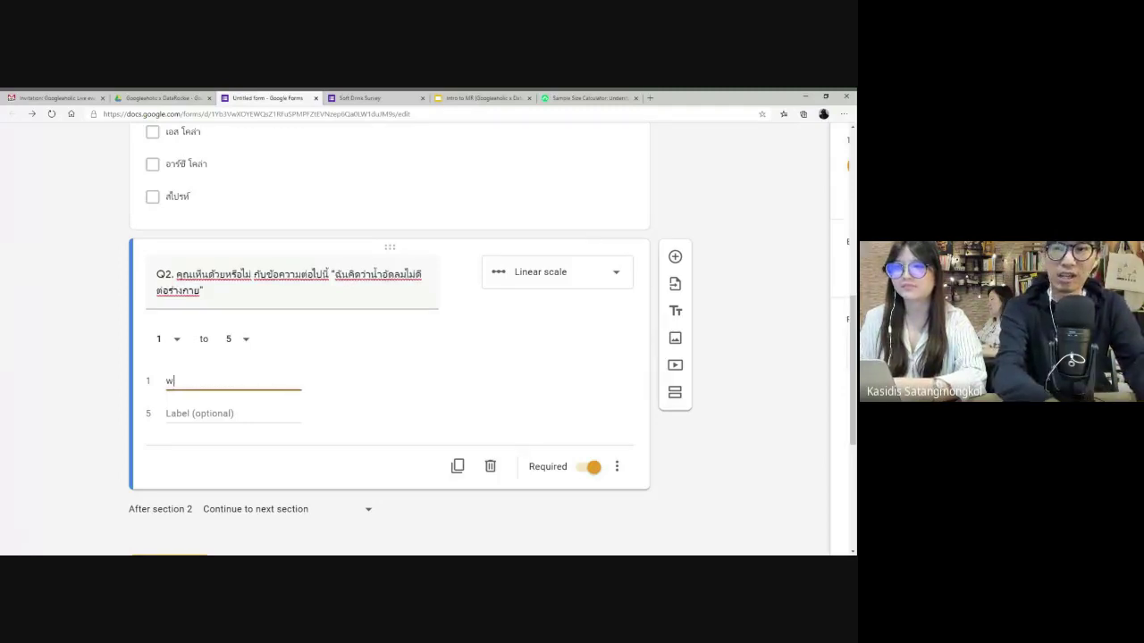
{"action": "type", "text": ","}
{"action": "key", "text": "BackSpace"}
{"action": "key", "text": "BackSpace"}
{"action": "type", "text": "ไม่"}
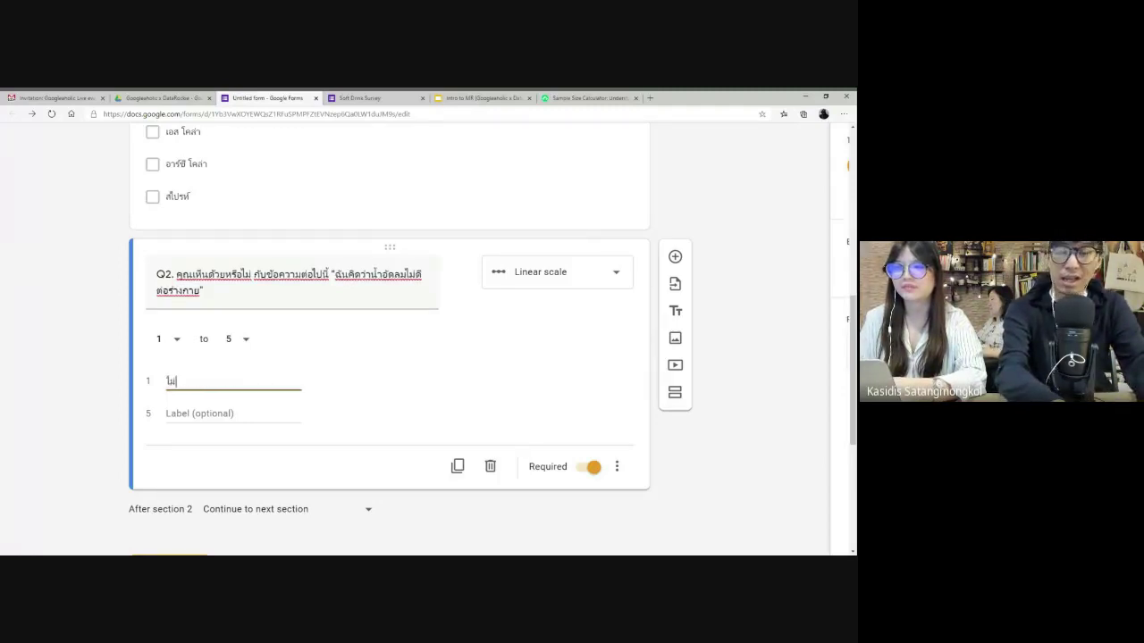
{"action": "type", "text": "เห็นด้วยอย่าง"}
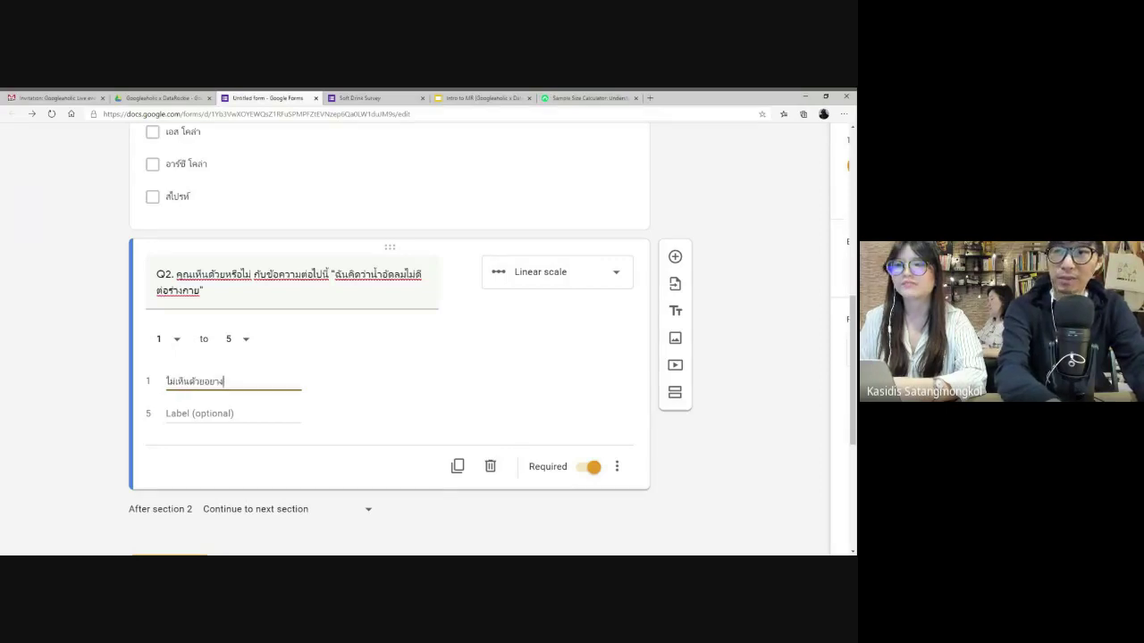
{"action": "type", "text": "ยิ่ง"}
{"action": "left_click", "coordinate": [232, 414]}
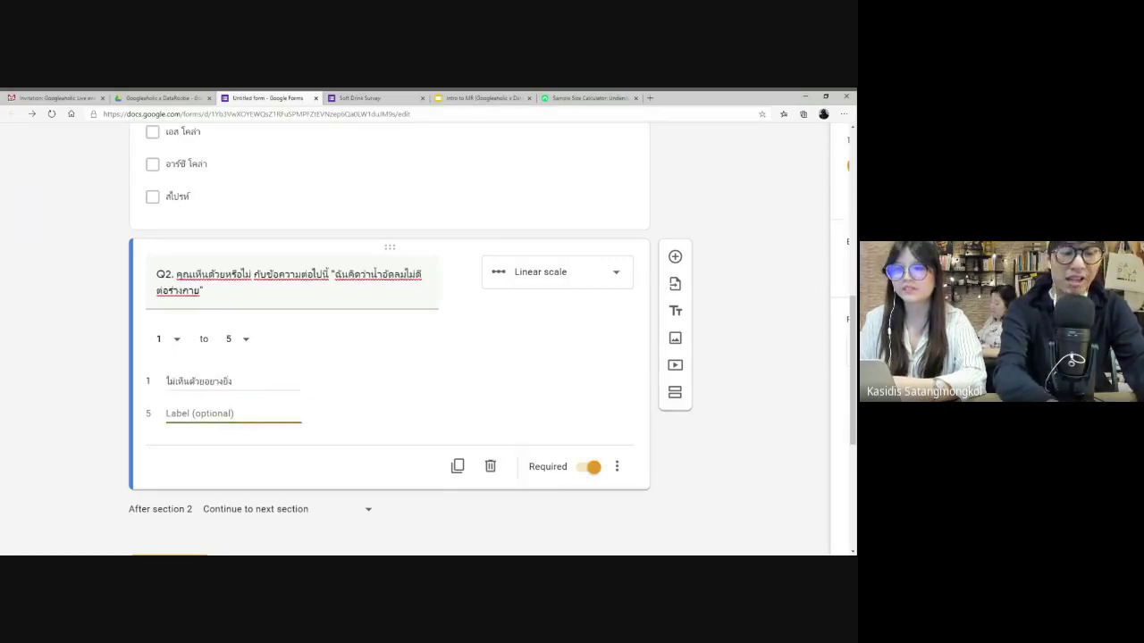
{"action": "type", "text": "เห็นด้วยอย่า"}
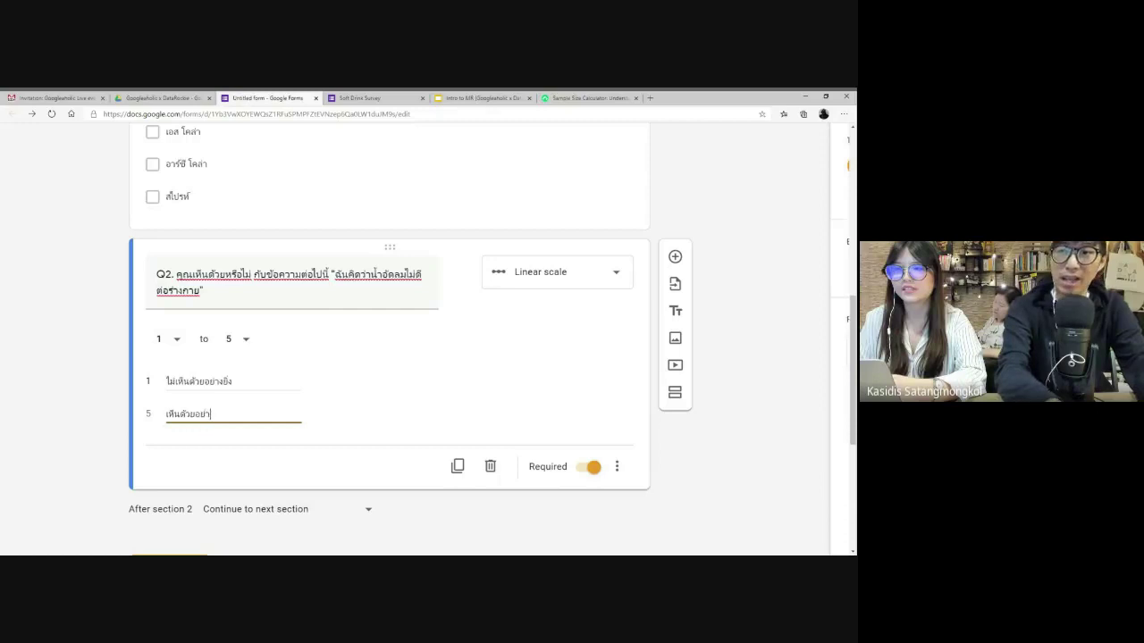
{"action": "type", "text": "งยิ่ง"}
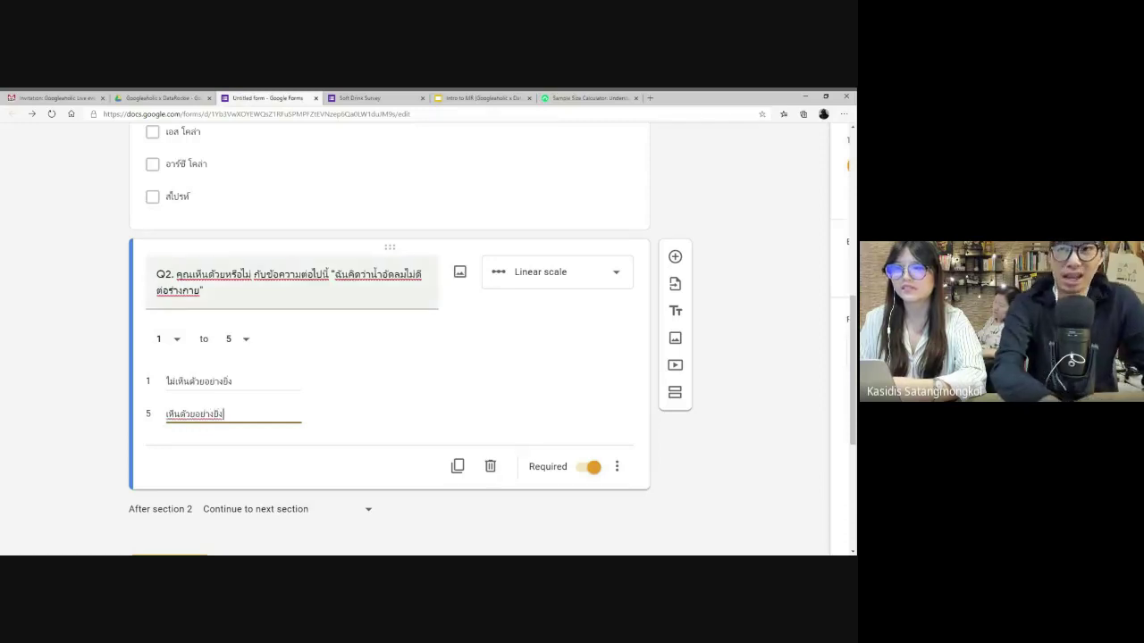
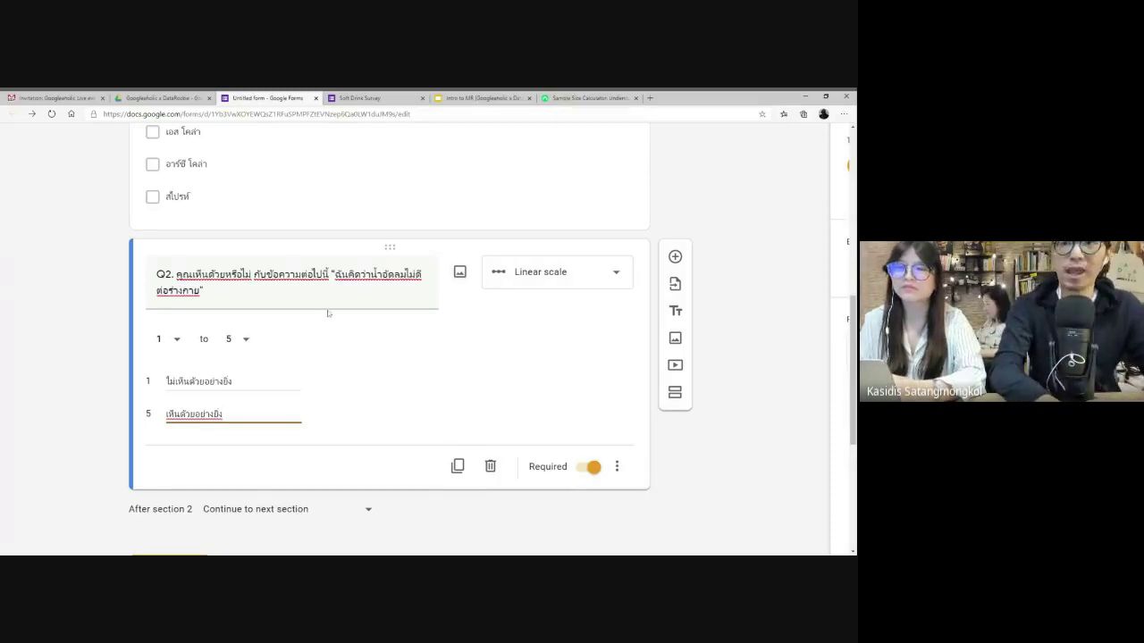
- Try a 1–7 range on Q2's linear scale, then return it to 1–5
{"action": "left_click", "coordinate": [249, 342]}
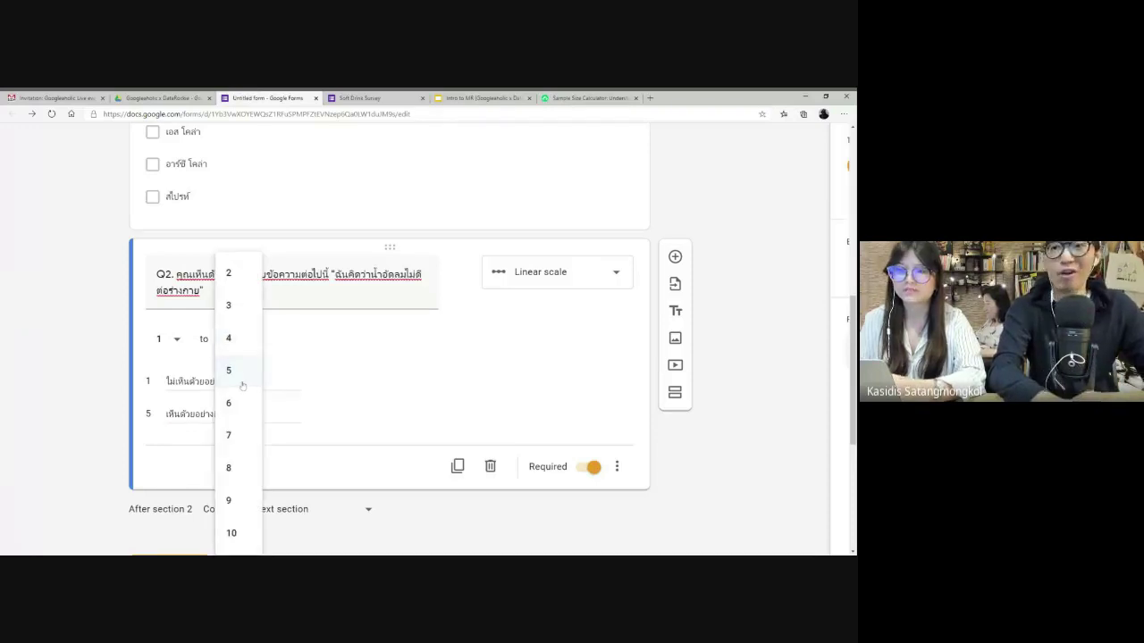
{"action": "left_click", "coordinate": [239, 436]}
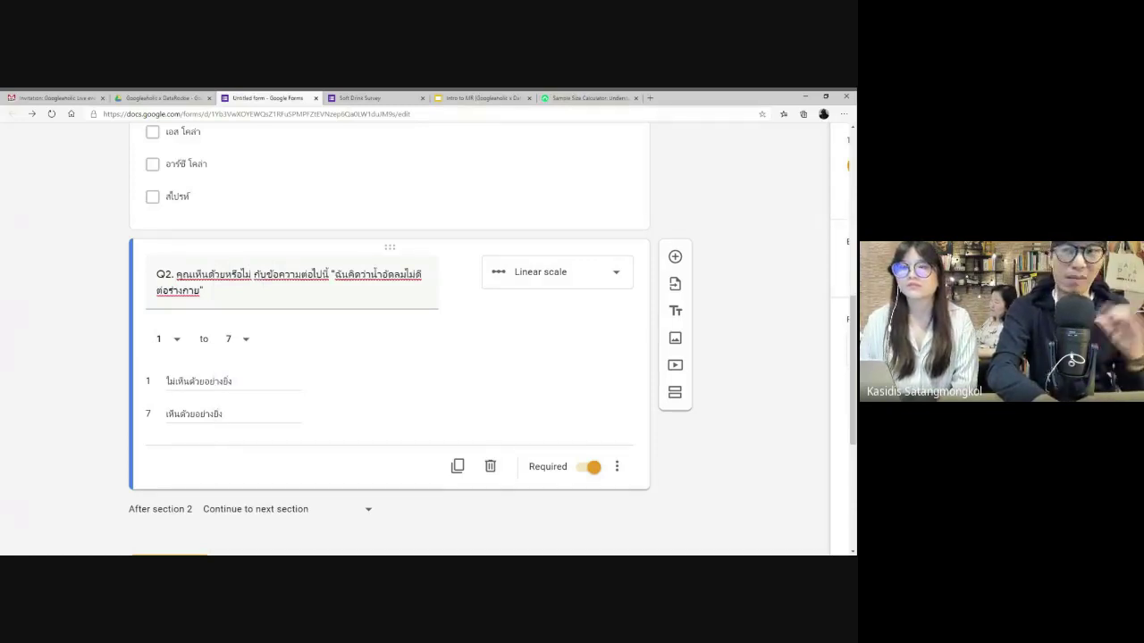
{"action": "left_click", "coordinate": [242, 343]}
{"action": "left_click", "coordinate": [240, 278]}
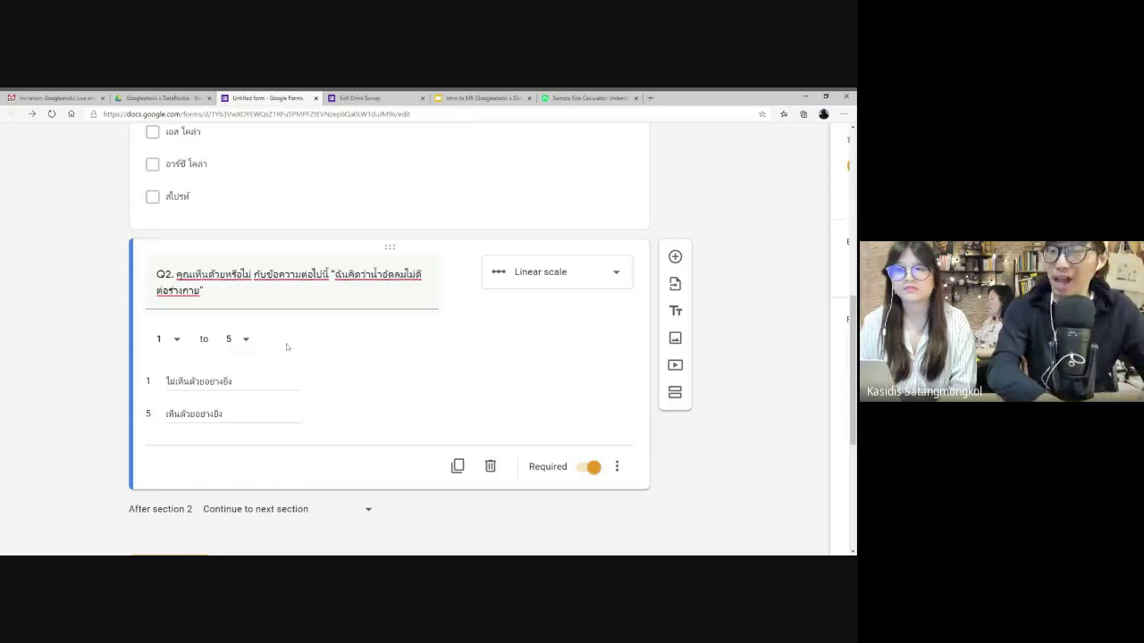
{"action": "key", "text": "ctrl+0"}
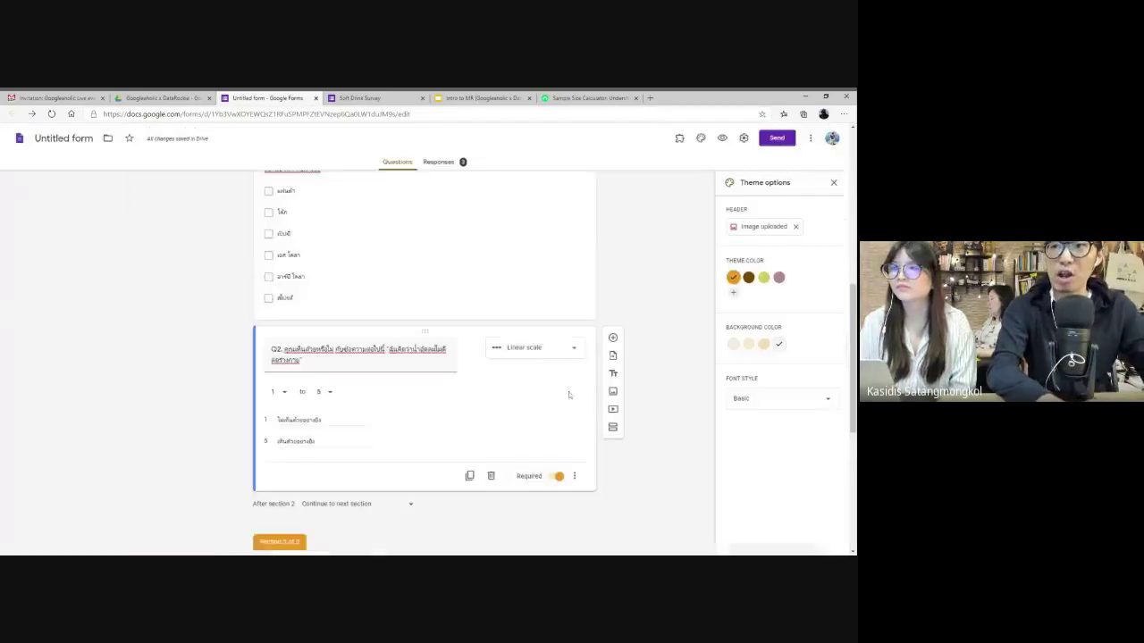
{"action": "scroll", "coordinate": [568, 395], "scroll_direction": "up", "scroll_amount": 10}
- Preview the form, agree to take part, and tick เป๊ปซี่ and สไปรท์ on page 2
{"action": "left_click", "coordinate": [722, 139]}
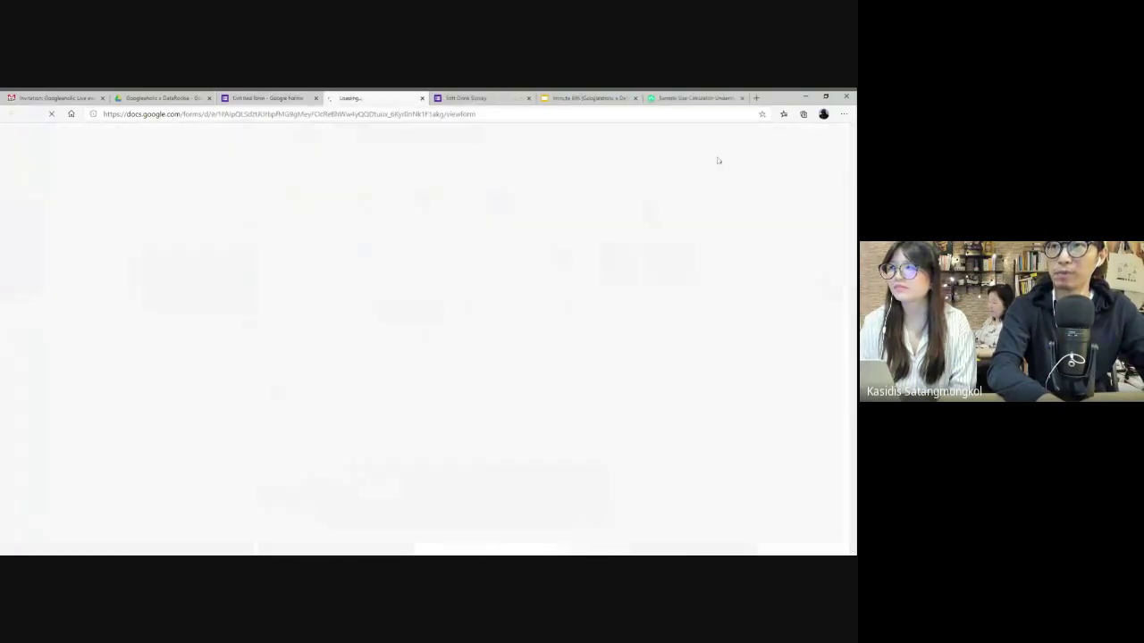
{"action": "left_click", "coordinate": [315, 353]}
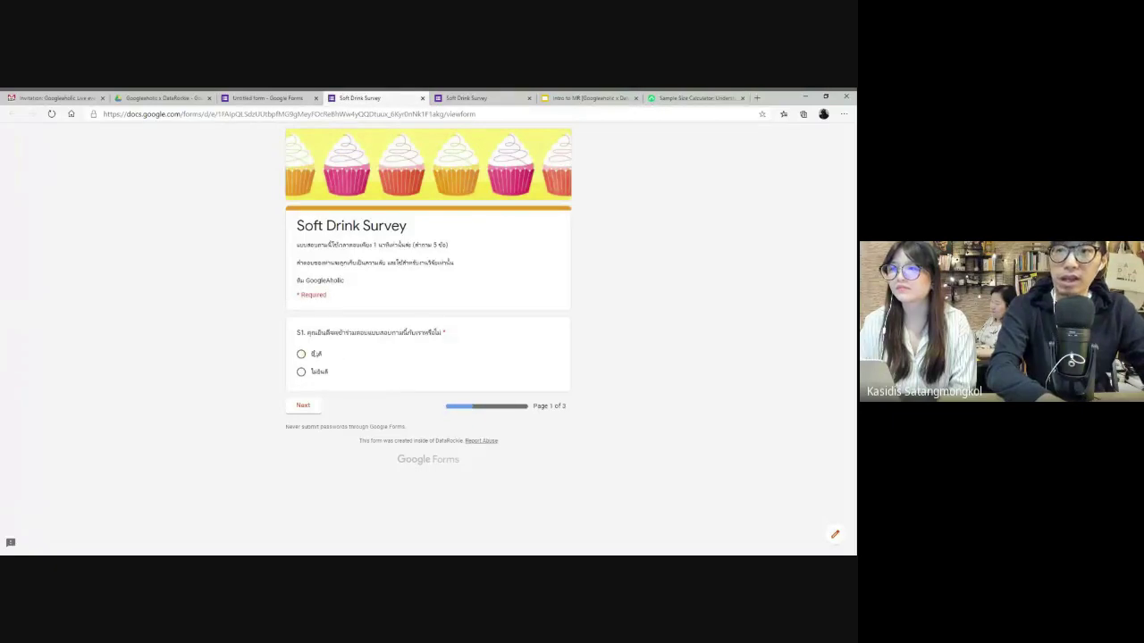
{"action": "left_click", "coordinate": [303, 406]}
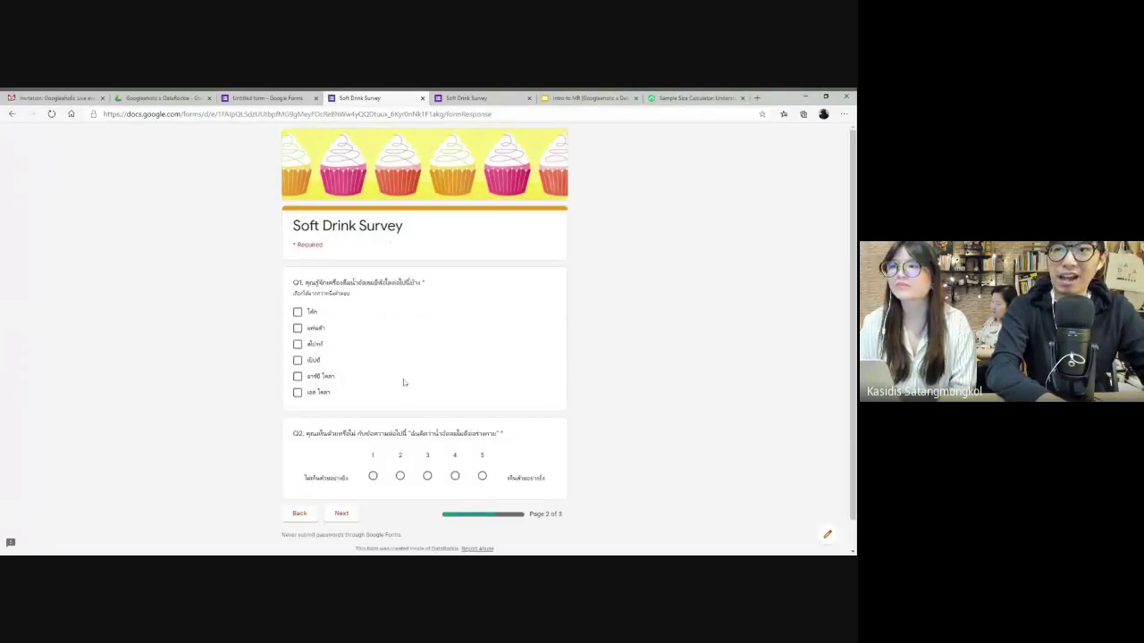
{"action": "left_click_drag", "start_coordinate": [404, 383], "coordinate": [304, 368]}
{"action": "left_click", "coordinate": [298, 360]}
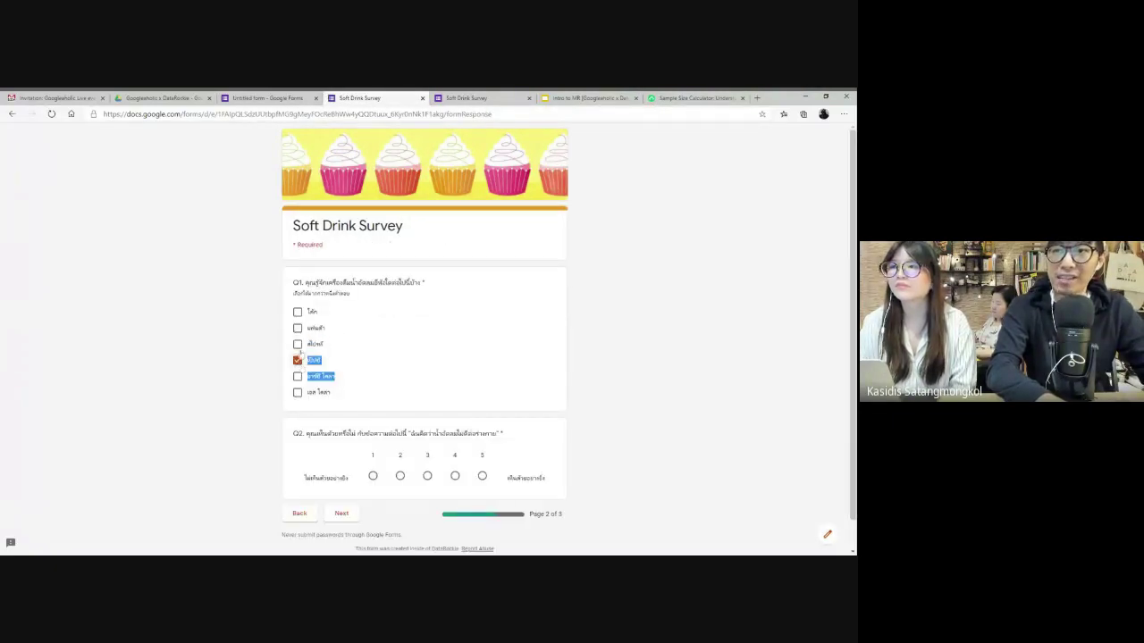
{"action": "left_click", "coordinate": [297, 344]}
- Try several Q2 ratings in the preview, settling on 3
{"action": "scroll", "coordinate": [519, 437], "scroll_direction": "up", "scroll_amount": 5, "text": "ctrl"}
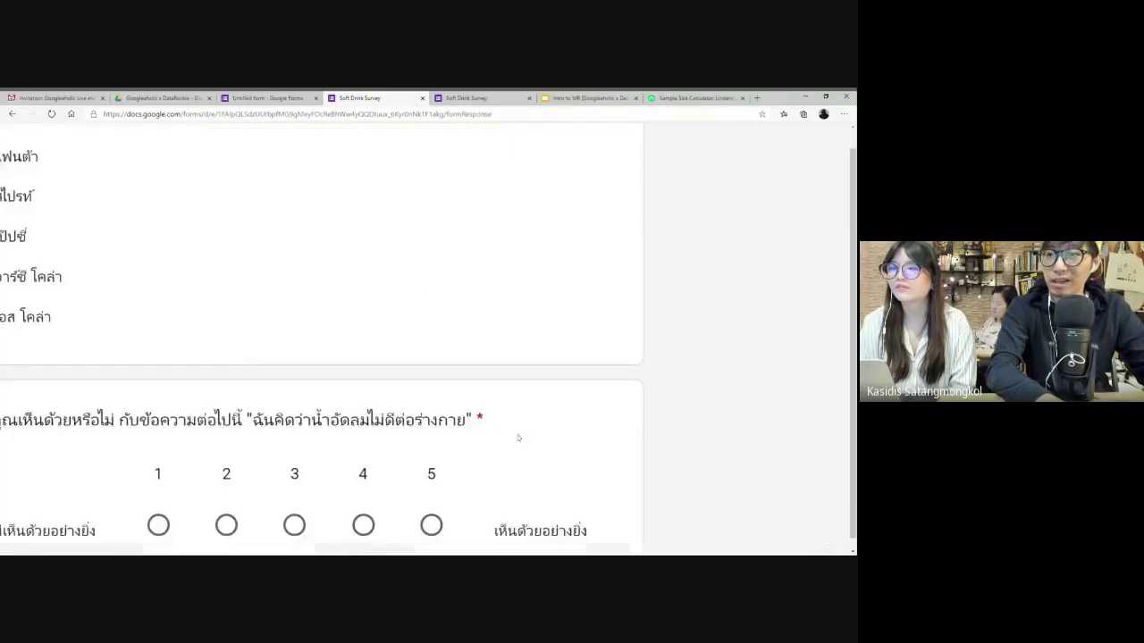
{"action": "scroll", "coordinate": [517, 437], "scroll_direction": "down", "scroll_amount": 3}
{"action": "scroll", "coordinate": [517, 436], "scroll_direction": "left", "scroll_amount": 2}
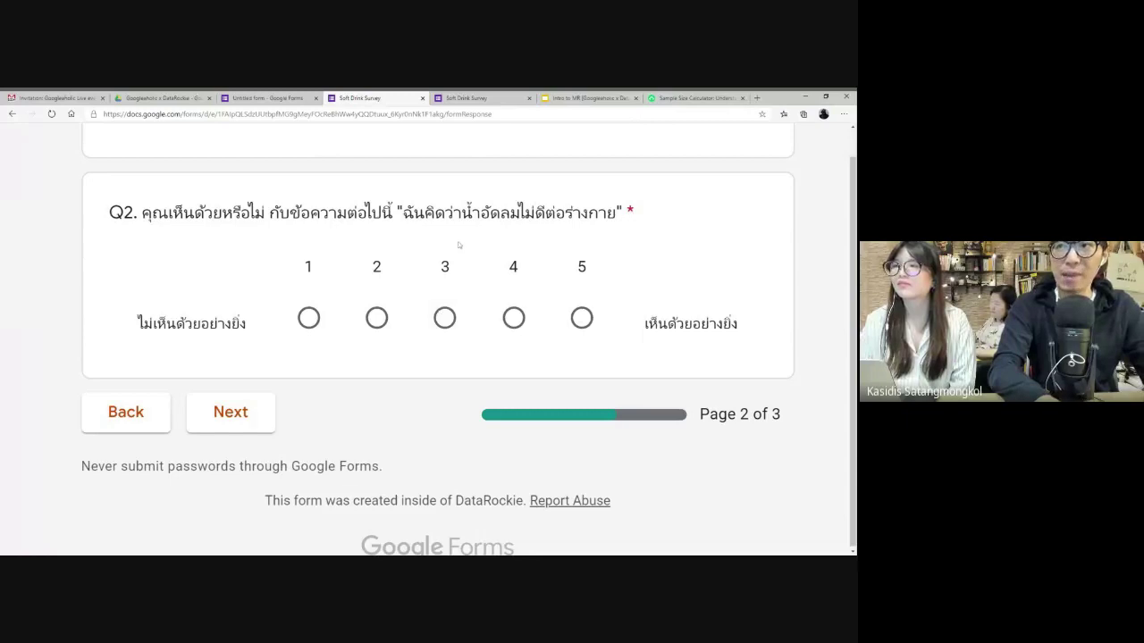
{"action": "left_click", "coordinate": [513, 318]}
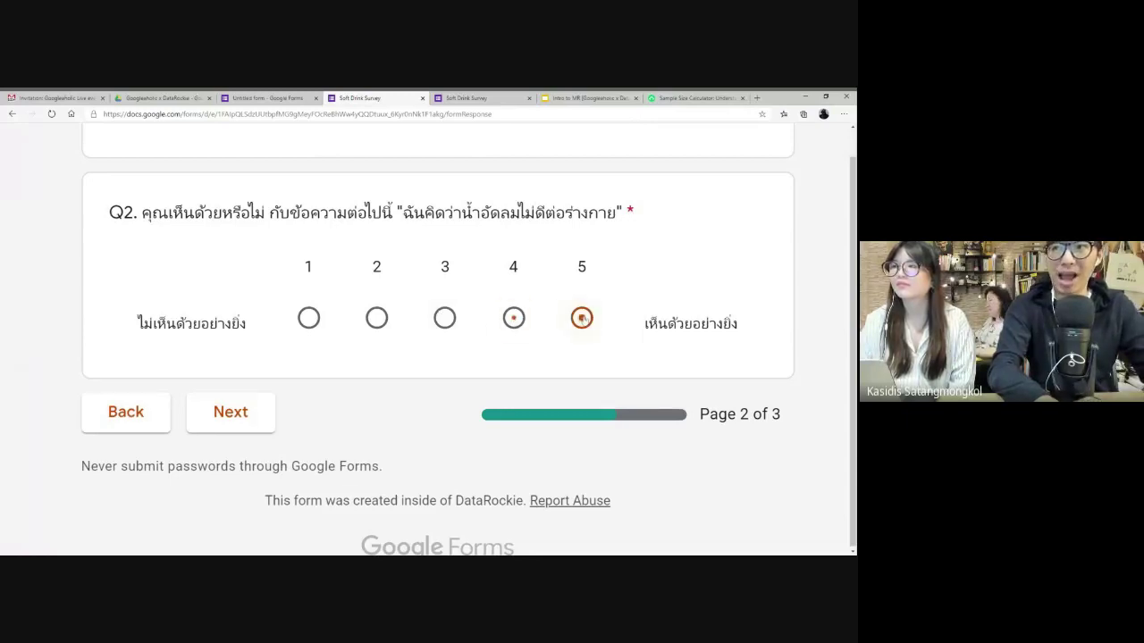
{"action": "left_click", "coordinate": [582, 318]}
{"action": "left_click", "coordinate": [377, 318]}
{"action": "left_click", "coordinate": [444, 318]}
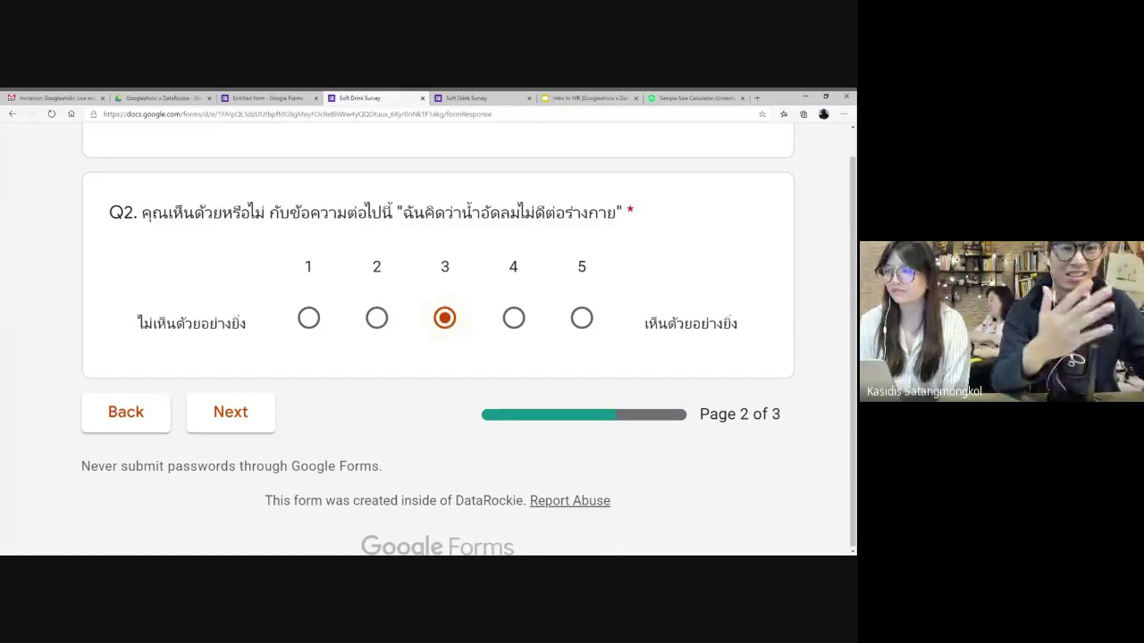
- On page 3 answer D1 with ชาย and D2 with 25 ปีขึ้นไป, then close the preview
{"action": "left_click", "coordinate": [231, 412]}
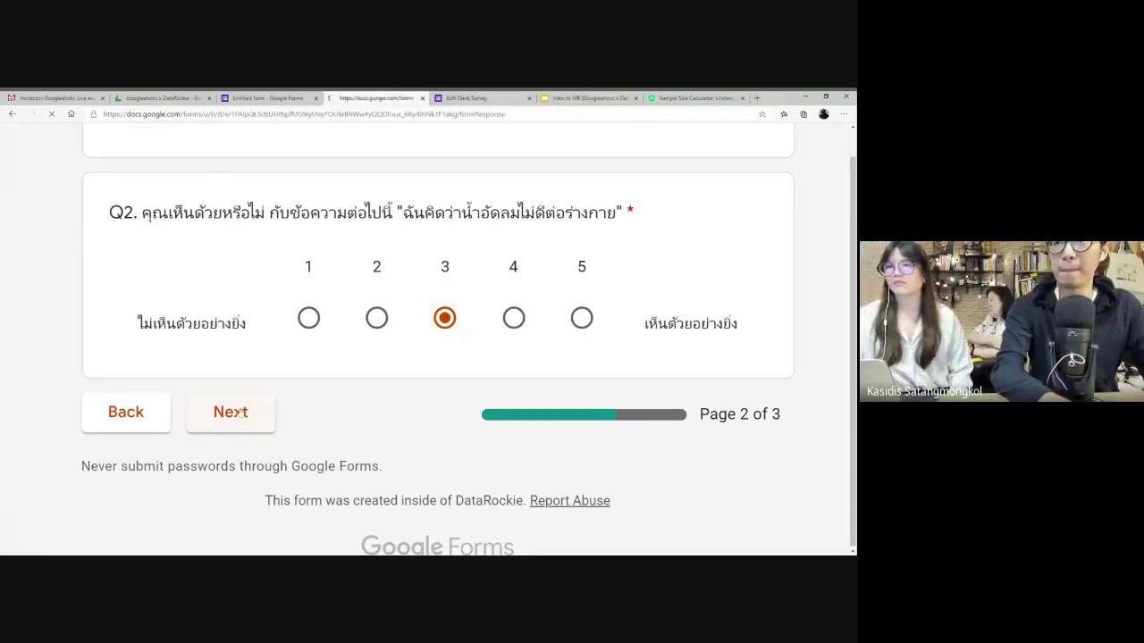
{"action": "left_click", "coordinate": [297, 304]}
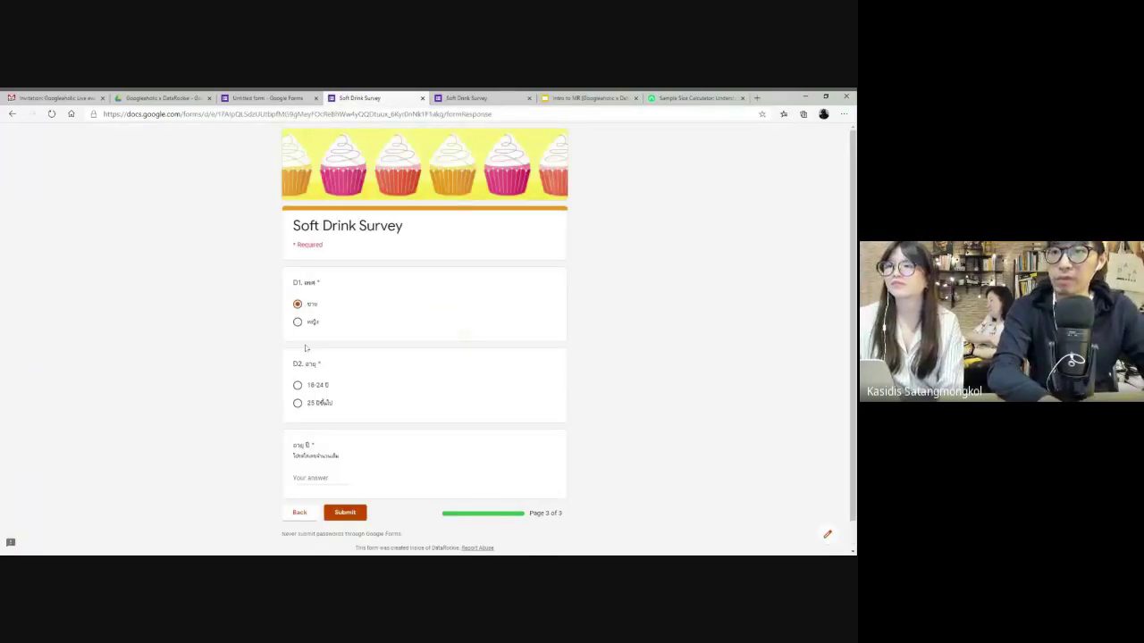
{"action": "left_click", "coordinate": [297, 402]}
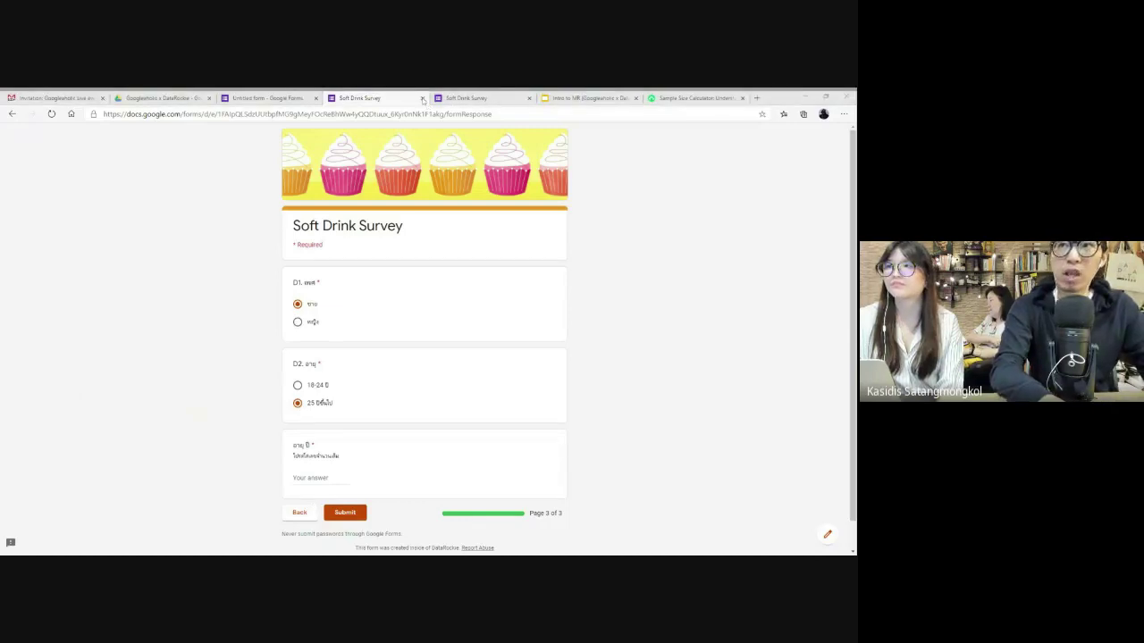
{"action": "left_click", "coordinate": [423, 98]}
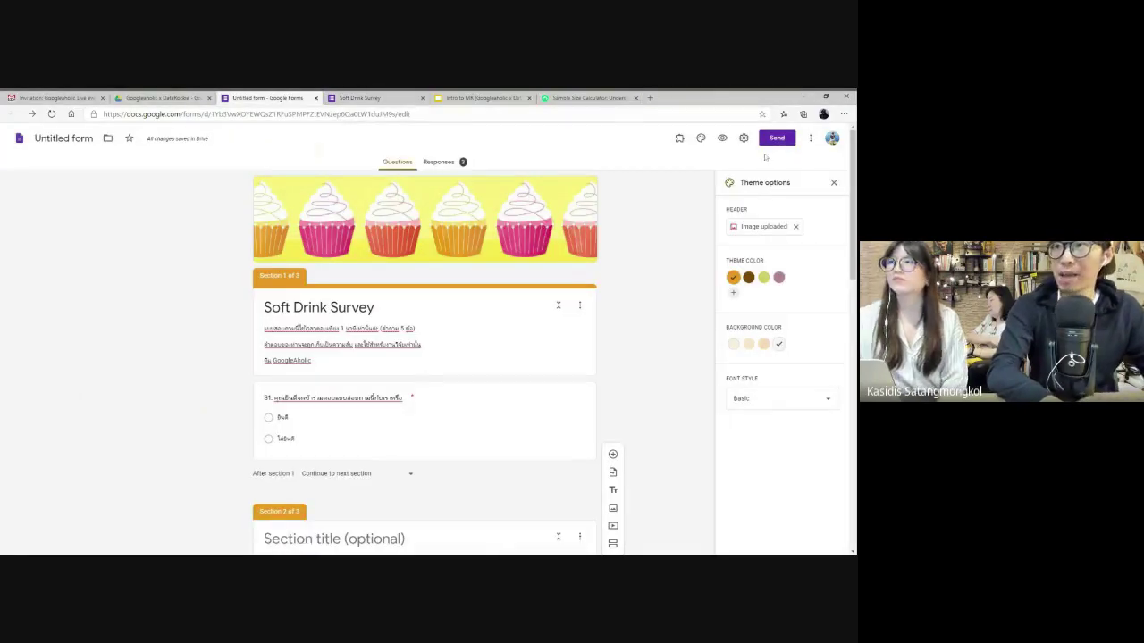
- In the Send dialog, add a suggested contact as an e-mail recipient
{"action": "left_click", "coordinate": [777, 138]}
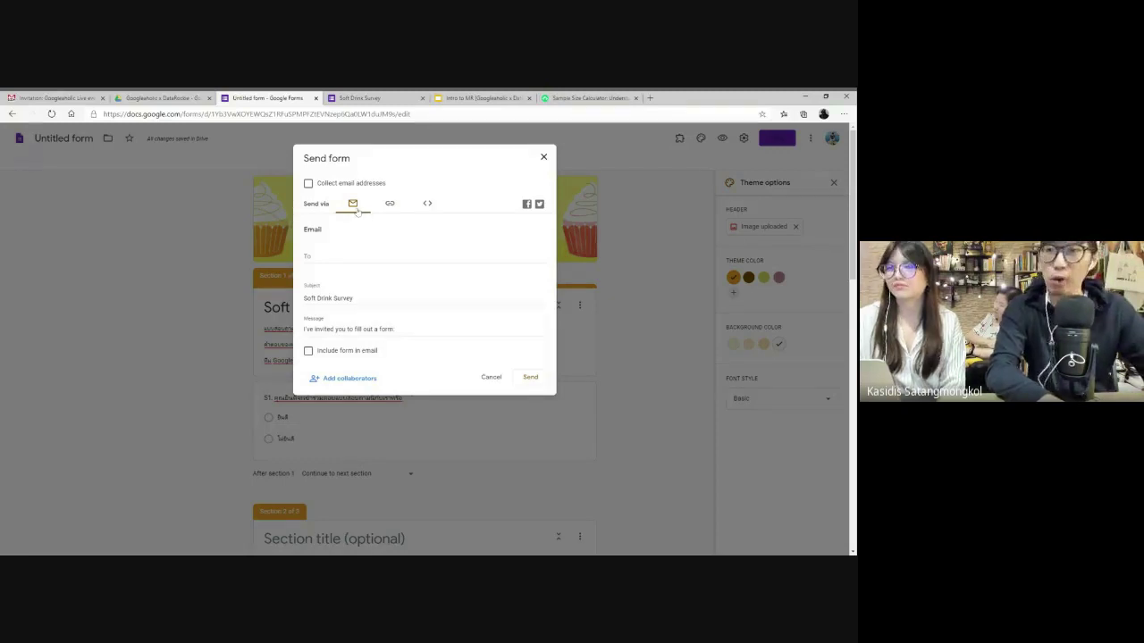
{"action": "left_click", "coordinate": [333, 261]}
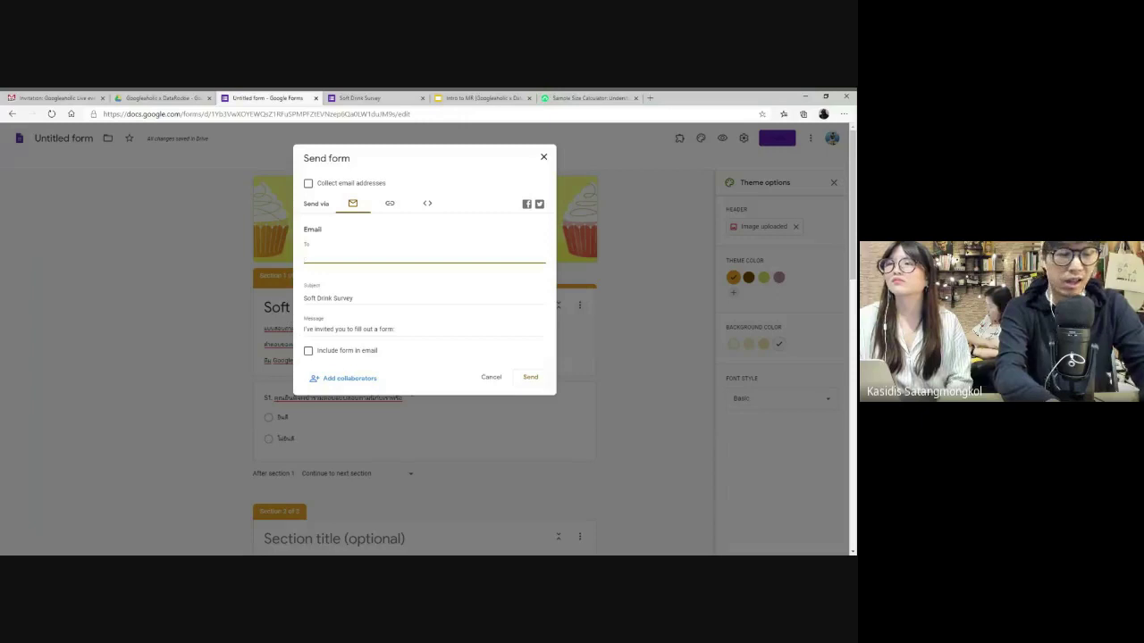
{"action": "key", "text": "Return"}
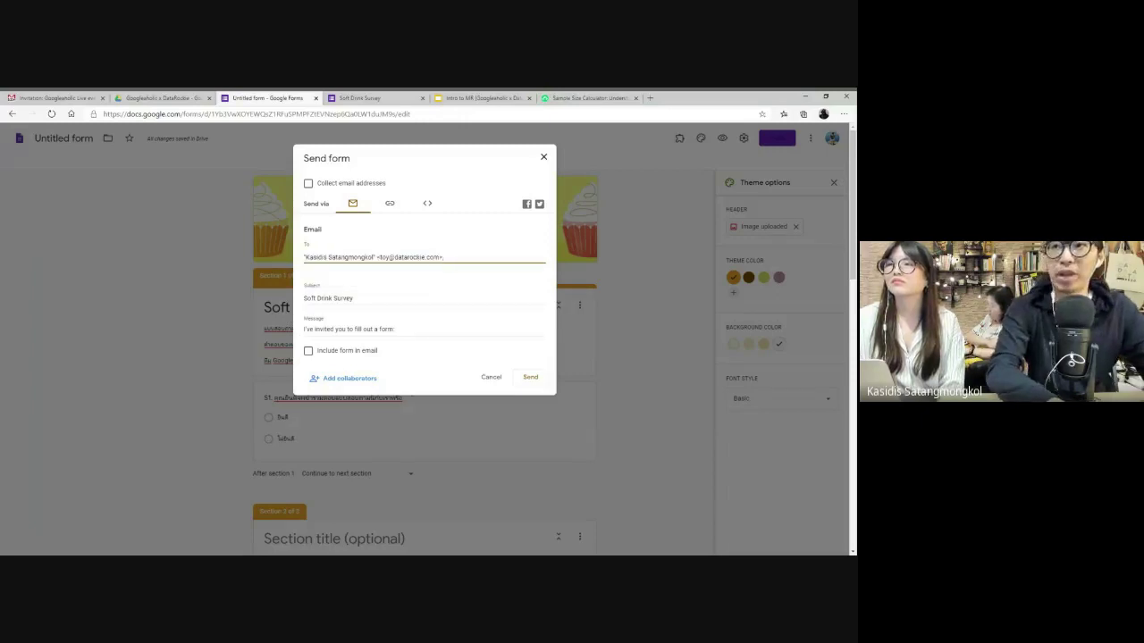
- Shorten the form's share link and copy it
{"action": "left_click", "coordinate": [391, 207]}
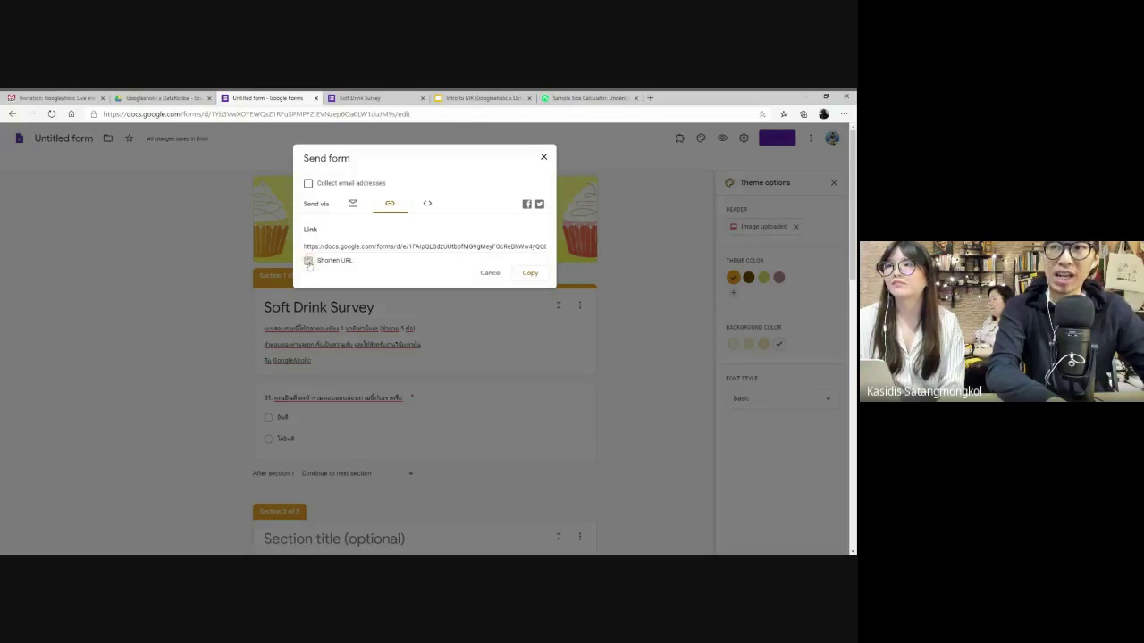
{"action": "left_click", "coordinate": [308, 261]}
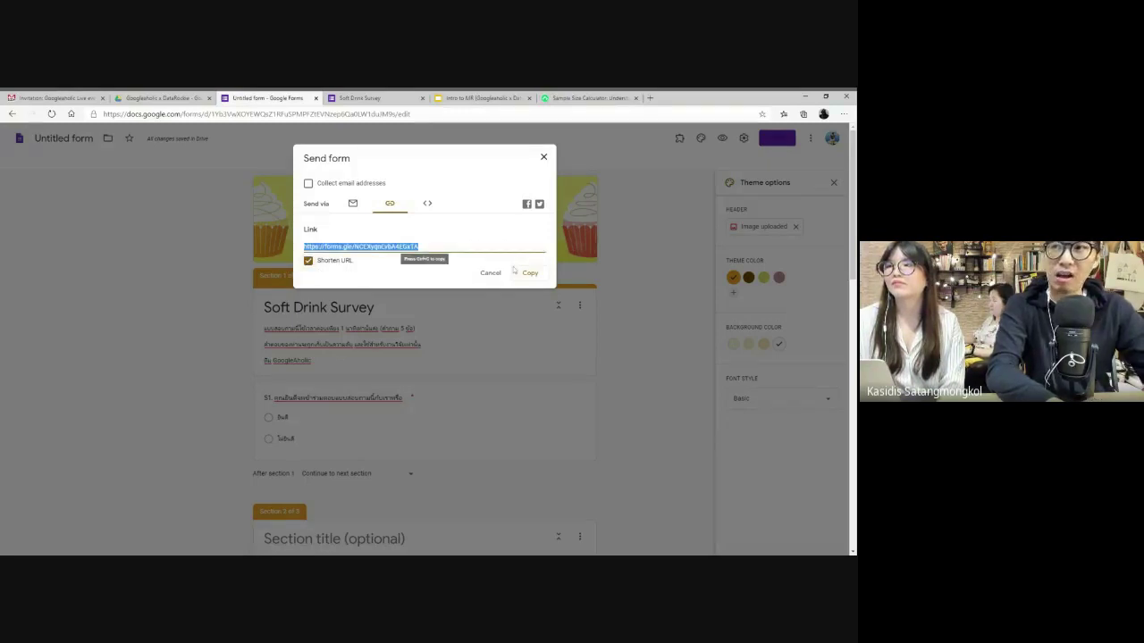
{"action": "left_click", "coordinate": [539, 273]}
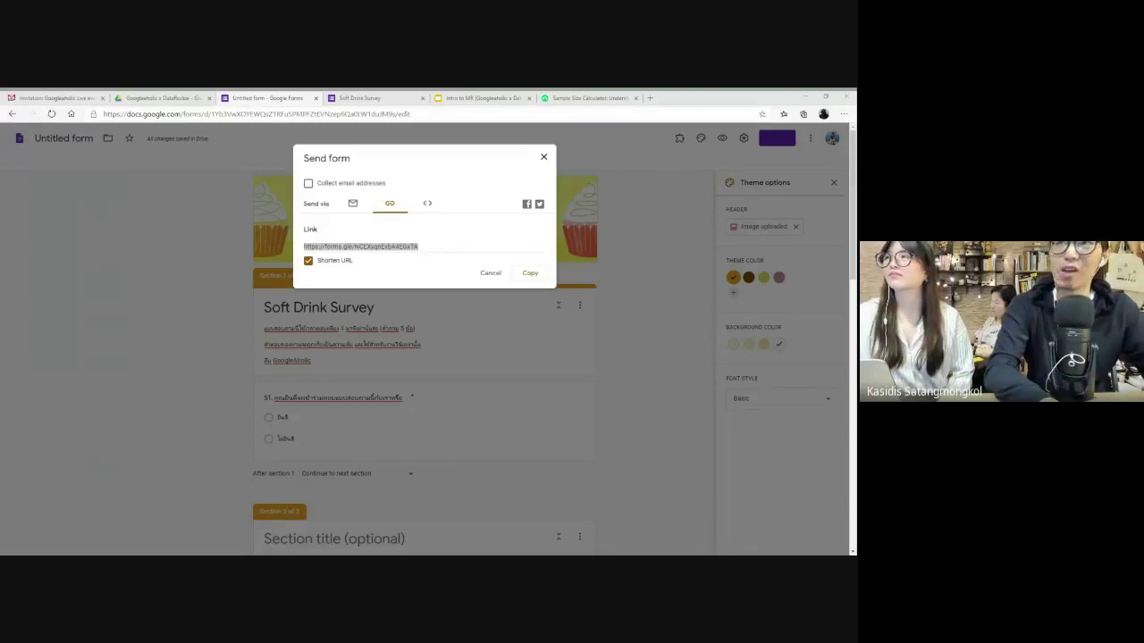
{"action": "key", "text": "alt+Tab"}
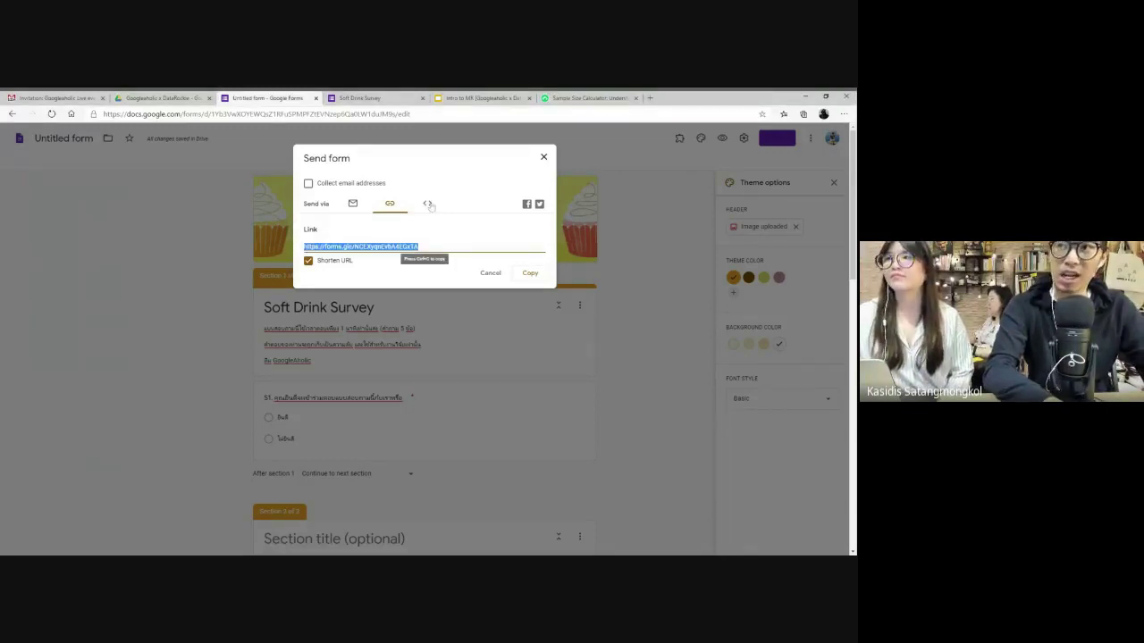
- View and select the embed HTML code, then close the Send dialog
{"action": "left_click", "coordinate": [428, 204]}
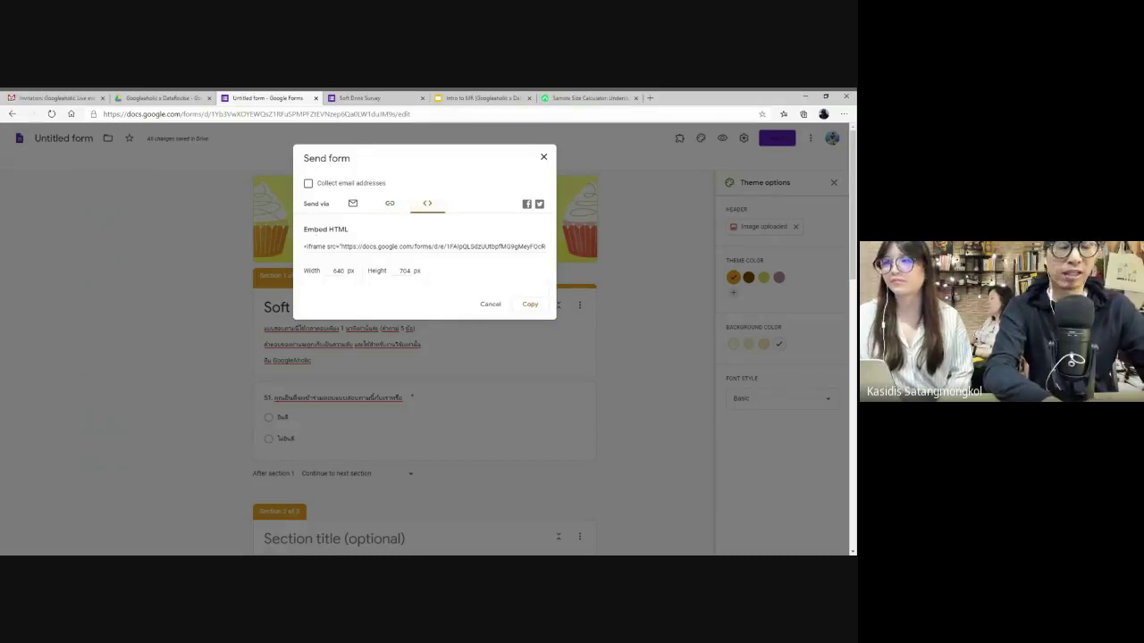
{"action": "left_click", "coordinate": [308, 247]}
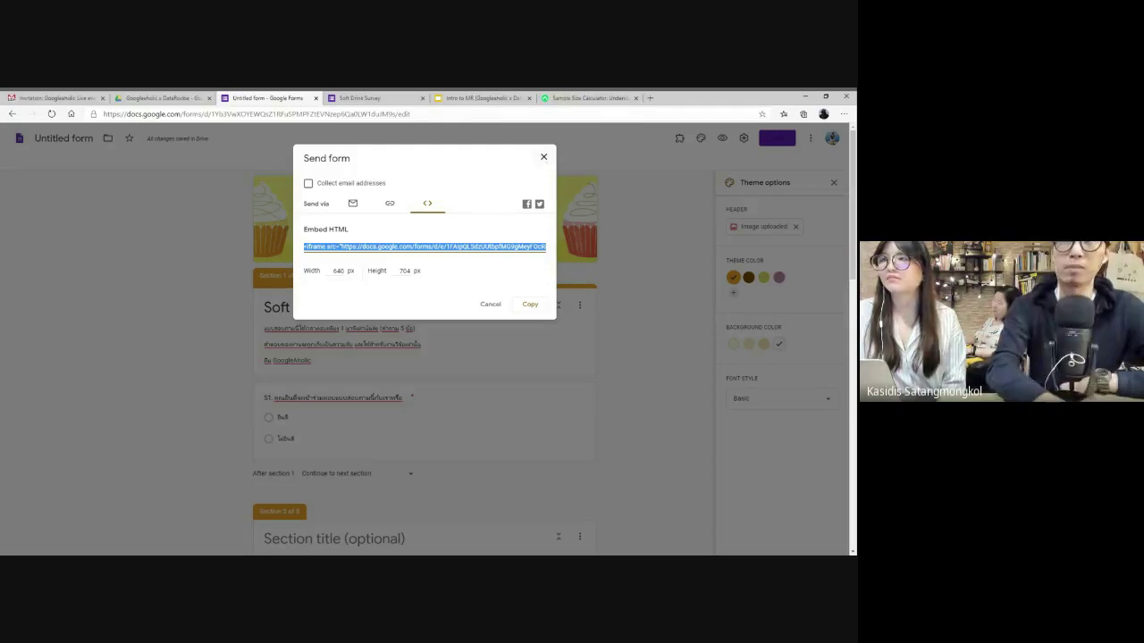
{"action": "left_click", "coordinate": [543, 158]}
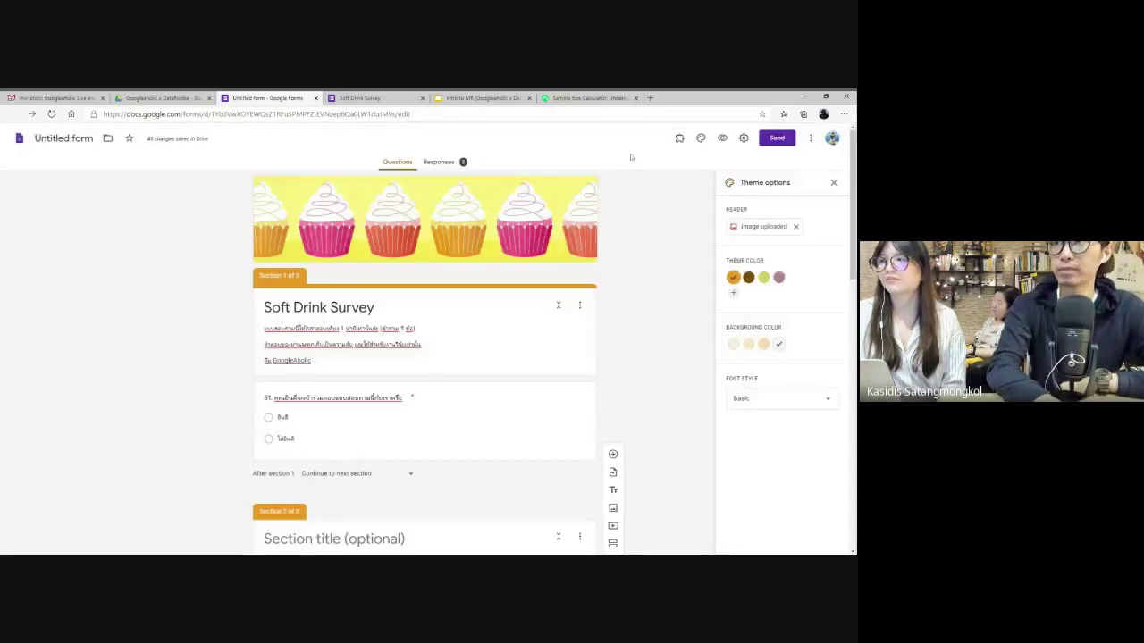
{"action": "left_click", "coordinate": [777, 138]}
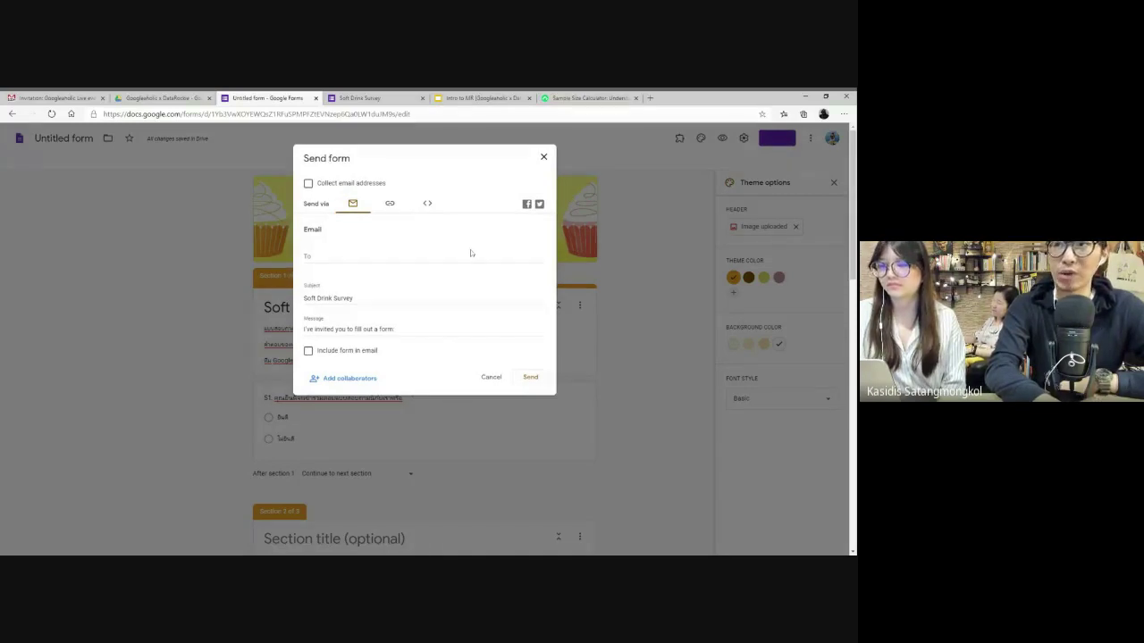
{"action": "left_click", "coordinate": [543, 157]}
{"action": "scroll", "coordinate": [438, 378], "scroll_direction": "down", "scroll_amount": 2}
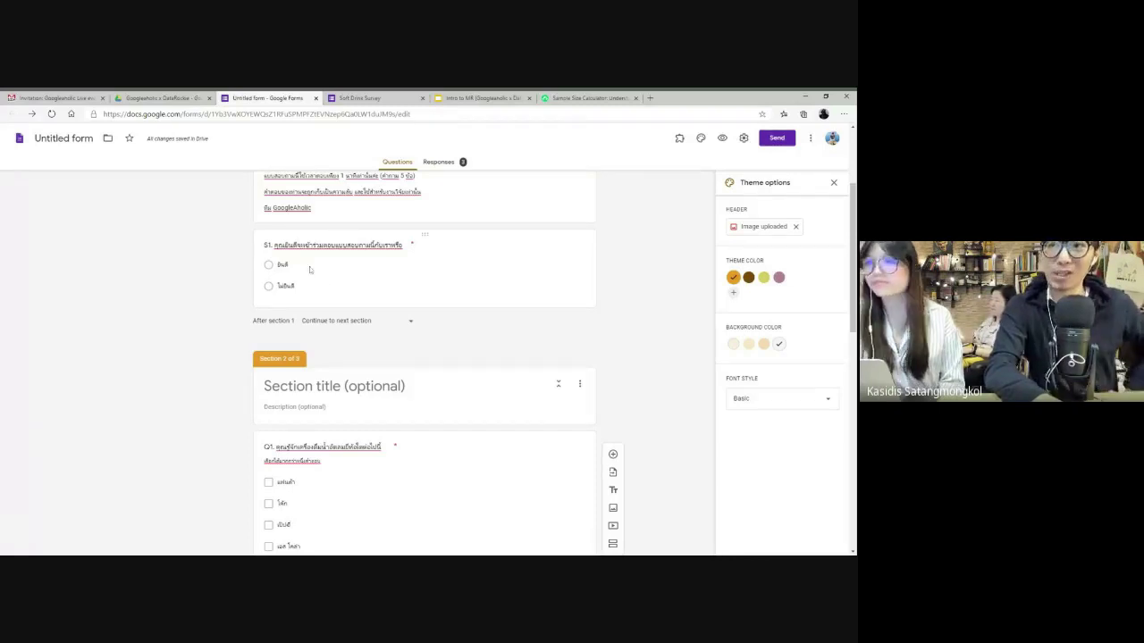
{"action": "left_click", "coordinate": [282, 264]}
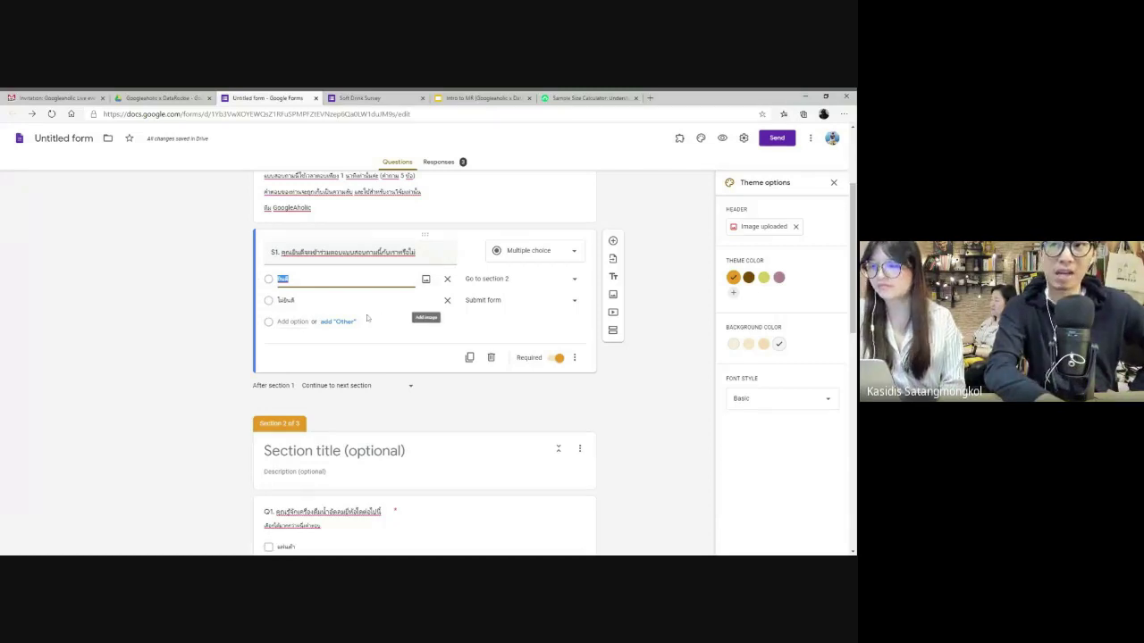
{"action": "left_click", "coordinate": [353, 346]}
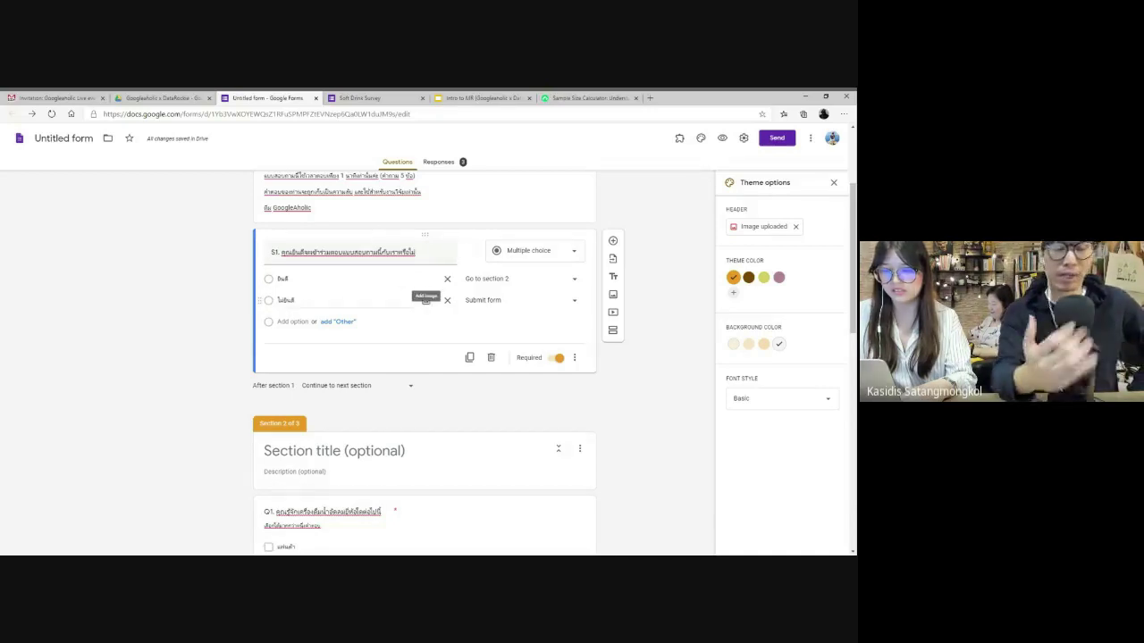
{"action": "scroll", "coordinate": [453, 319], "scroll_direction": "up", "scroll_amount": 1}
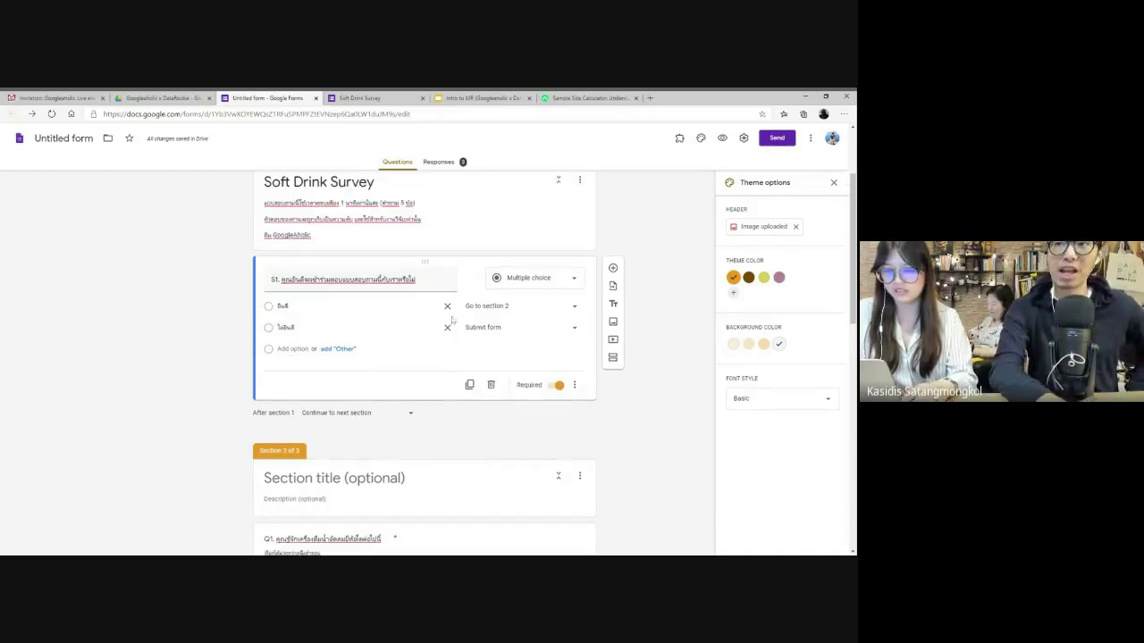
{"action": "scroll", "coordinate": [453, 319], "scroll_direction": "up", "scroll_amount": 3}
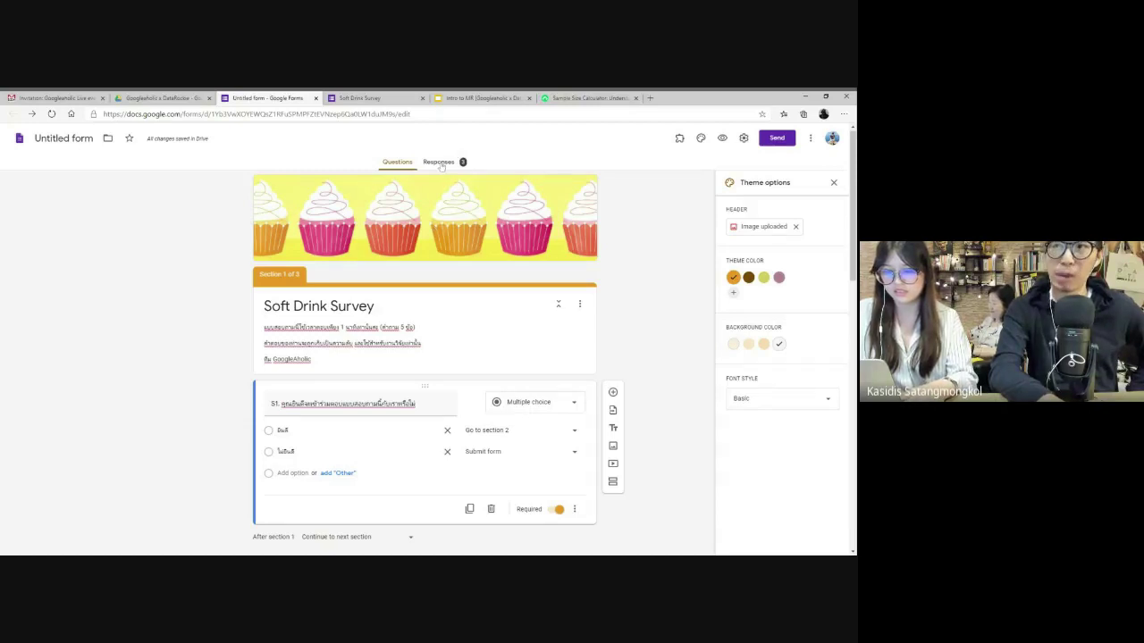
- Review the Responses summary showing 3 responses and its charts
{"action": "left_click", "coordinate": [438, 162]}
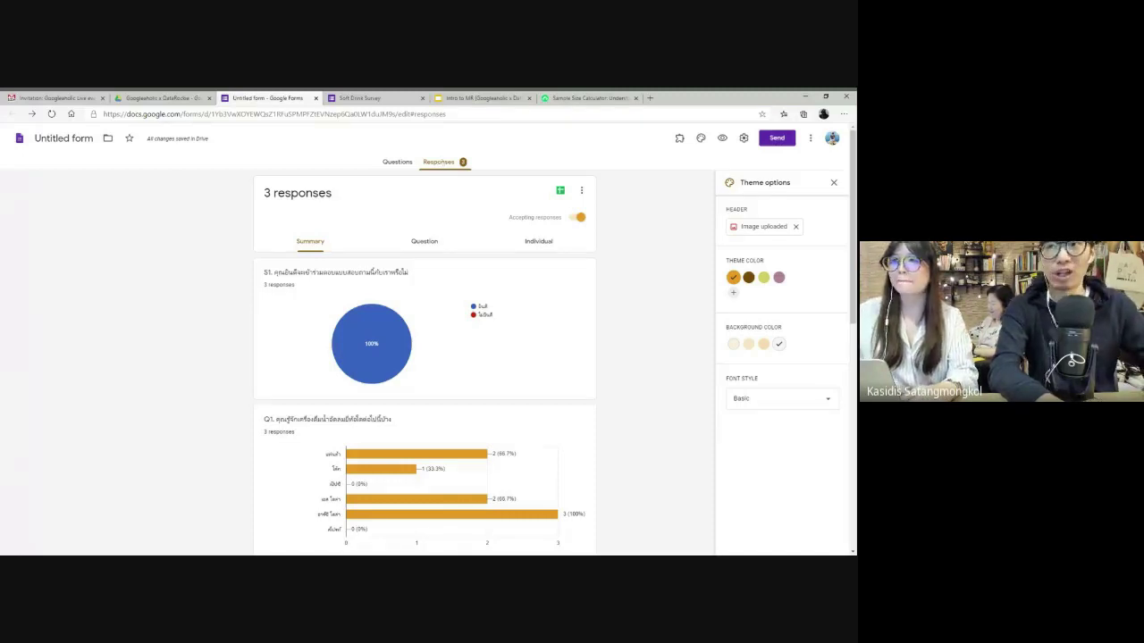
{"action": "triple_click", "coordinate": [366, 203]}
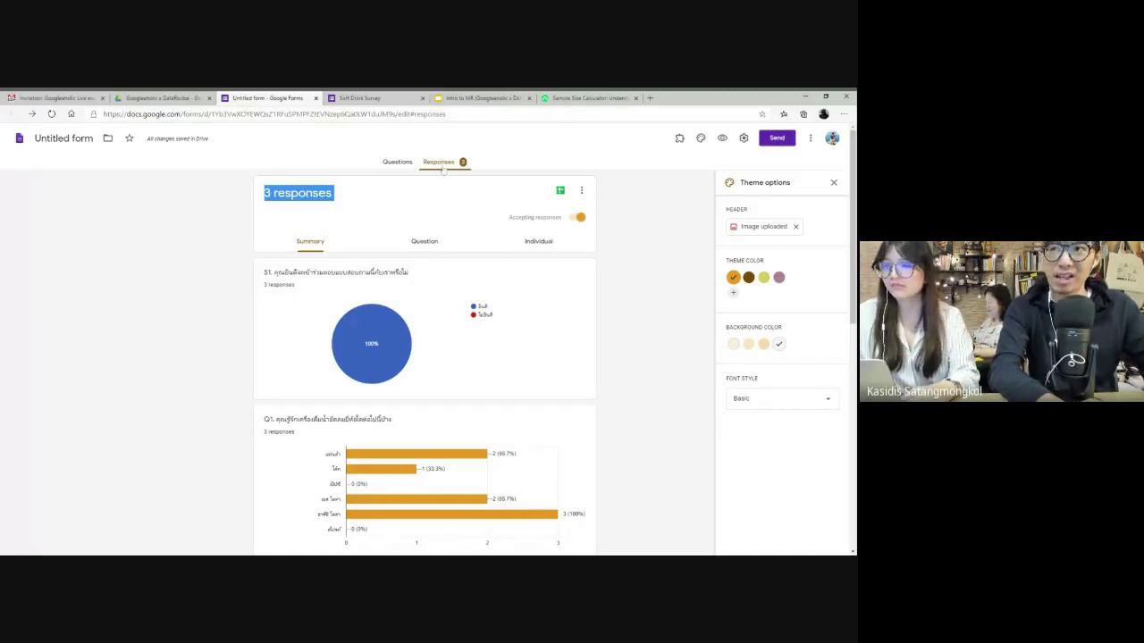
{"action": "scroll", "coordinate": [427, 353], "scroll_direction": "down", "scroll_amount": 2}
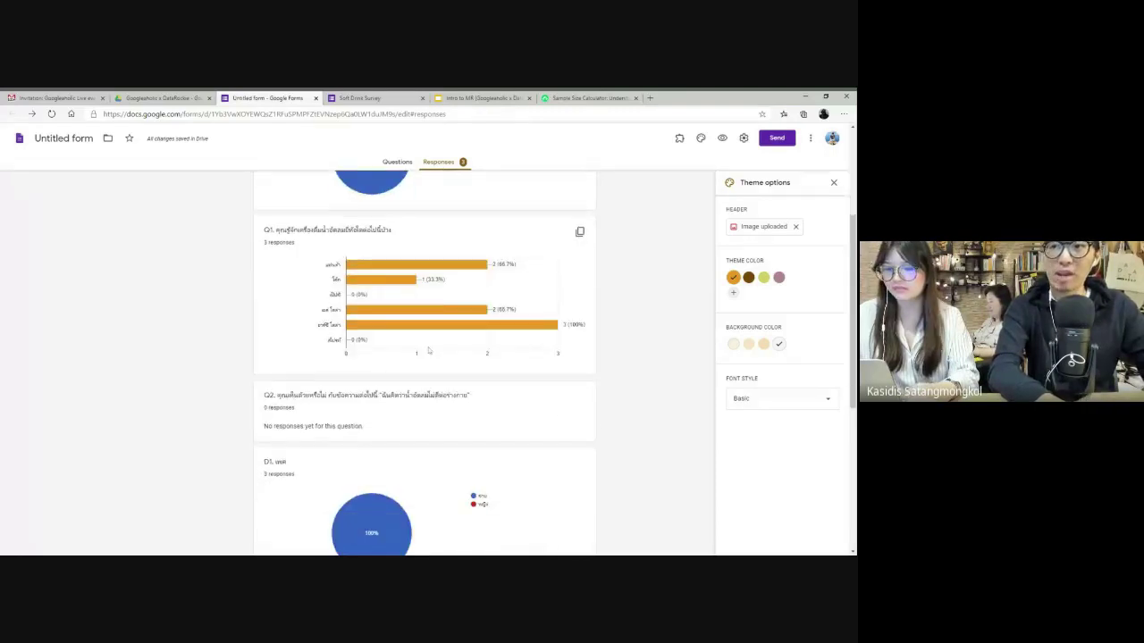
{"action": "scroll", "coordinate": [428, 351], "scroll_direction": "up", "scroll_amount": 4}
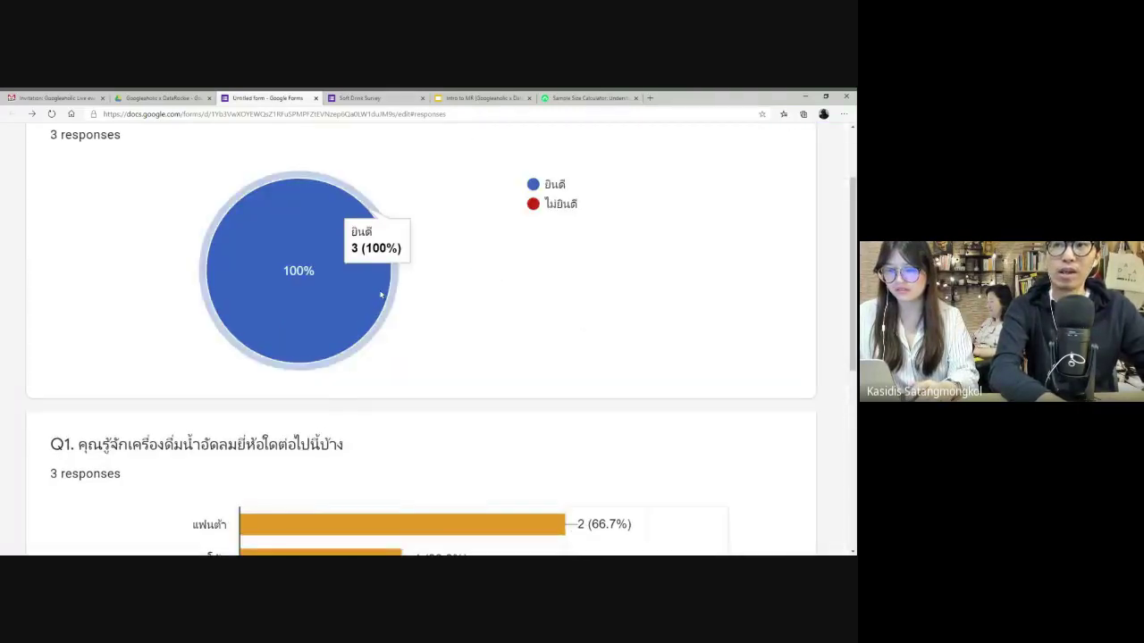
{"action": "scroll", "coordinate": [342, 376], "scroll_direction": "down", "scroll_amount": 3}
{"action": "mouse_move", "coordinate": [336, 313]}
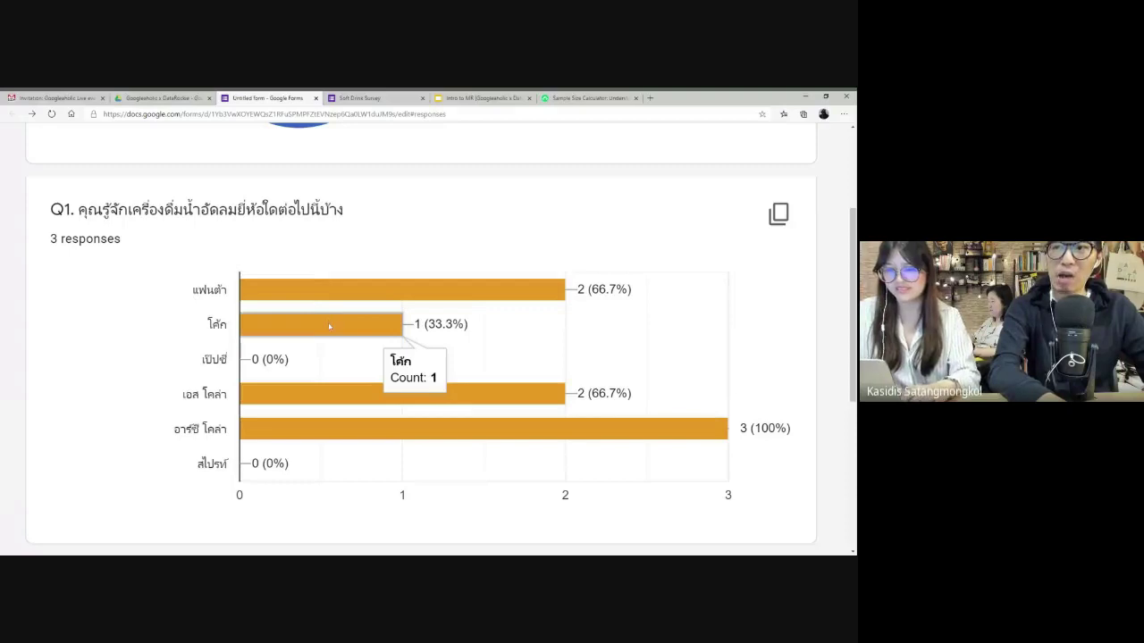
{"action": "mouse_move", "coordinate": [365, 404]}
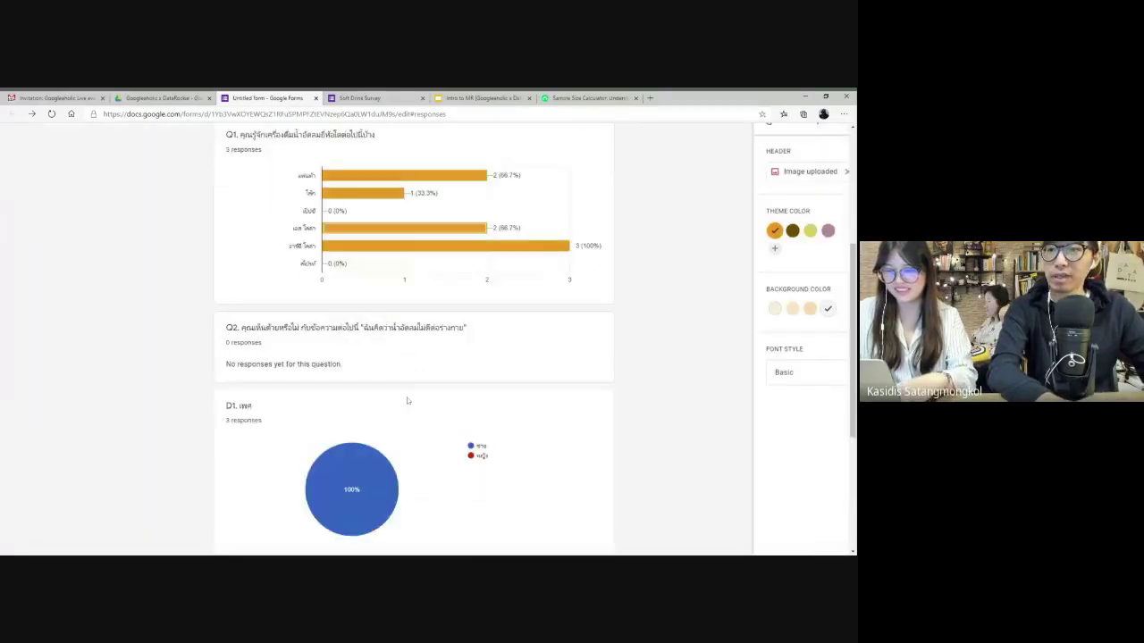
{"action": "scroll", "coordinate": [405, 399], "scroll_direction": "down", "scroll_amount": 5}
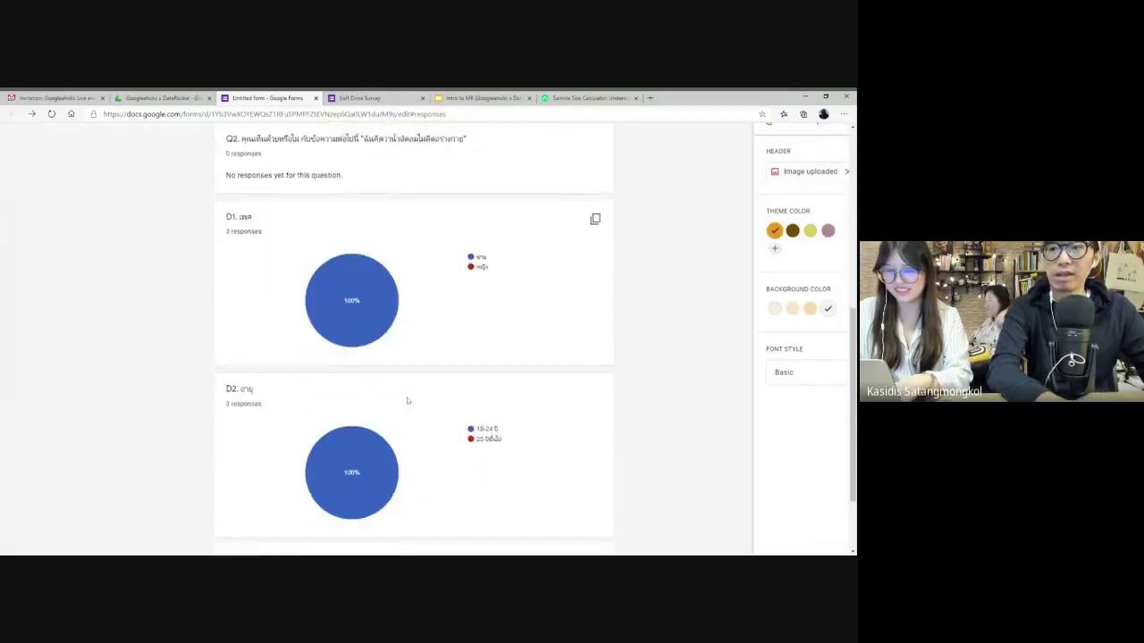
{"action": "scroll", "coordinate": [413, 339], "scroll_direction": "up", "scroll_amount": 15}
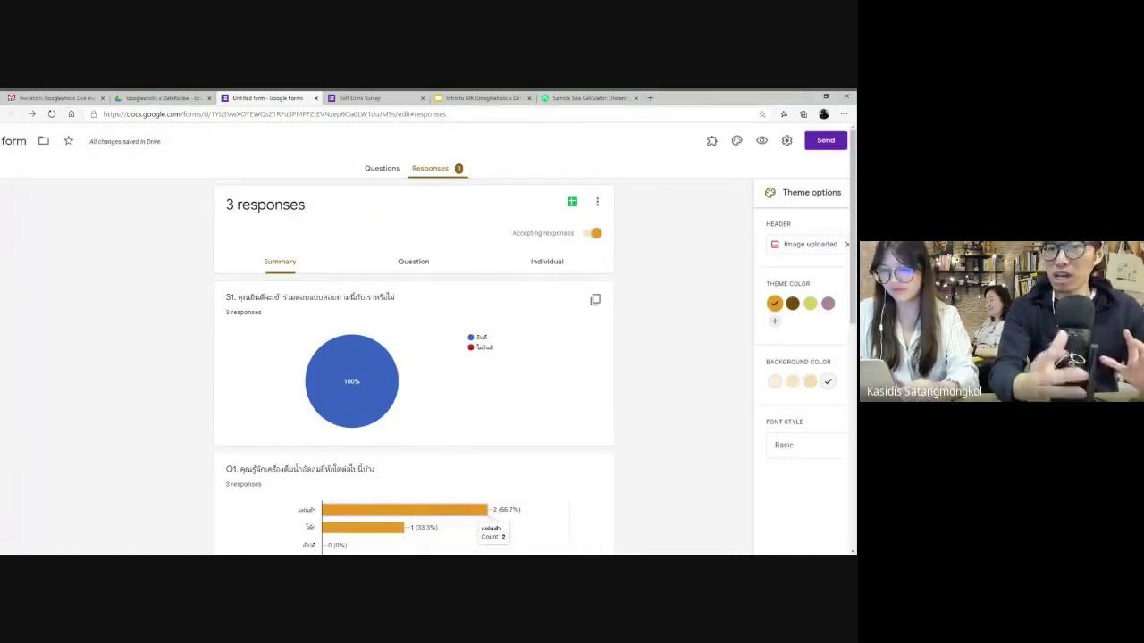
- Switch Accepting responses off, leaving the form closed to new responses
{"action": "left_click", "coordinate": [595, 233]}
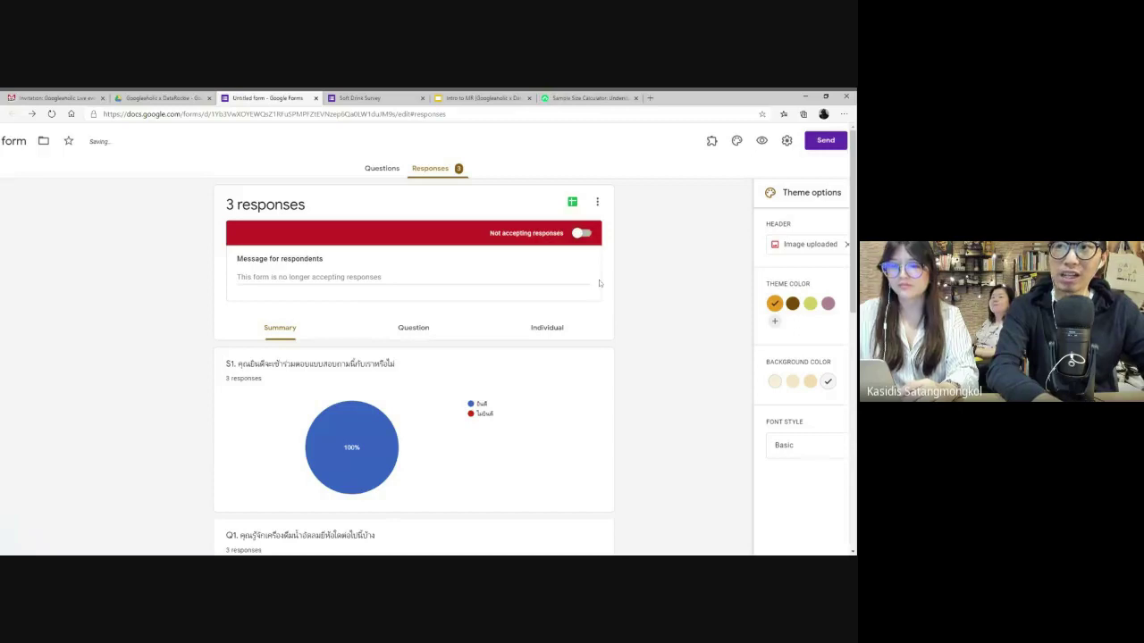
{"action": "left_click_drag", "start_coordinate": [492, 240], "coordinate": [565, 240]}
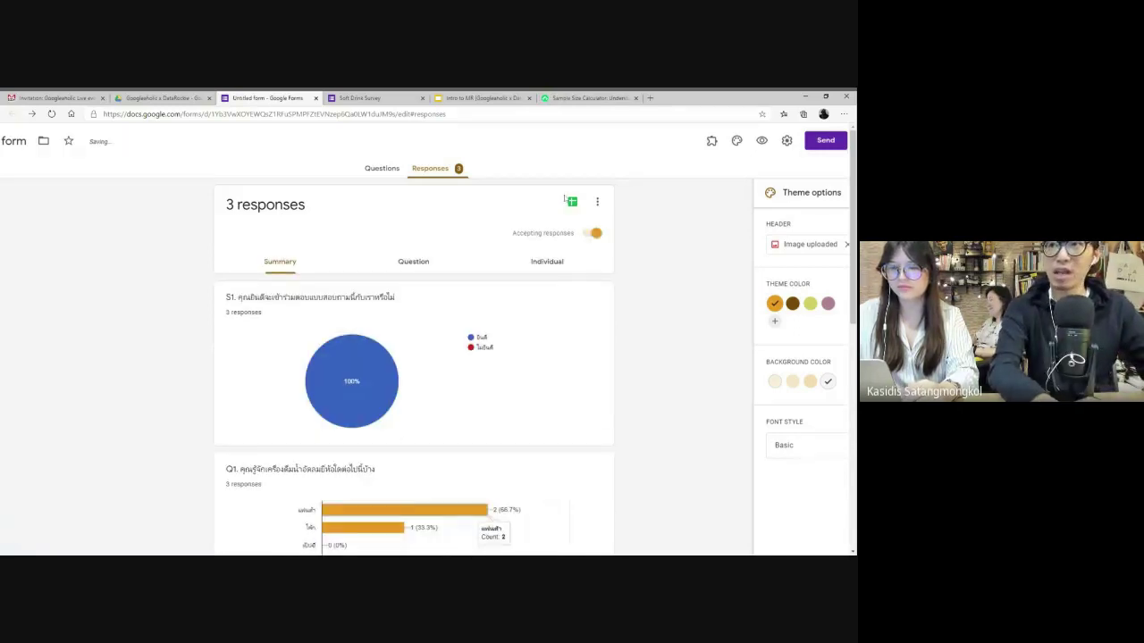
{"action": "left_click", "coordinate": [611, 230]}
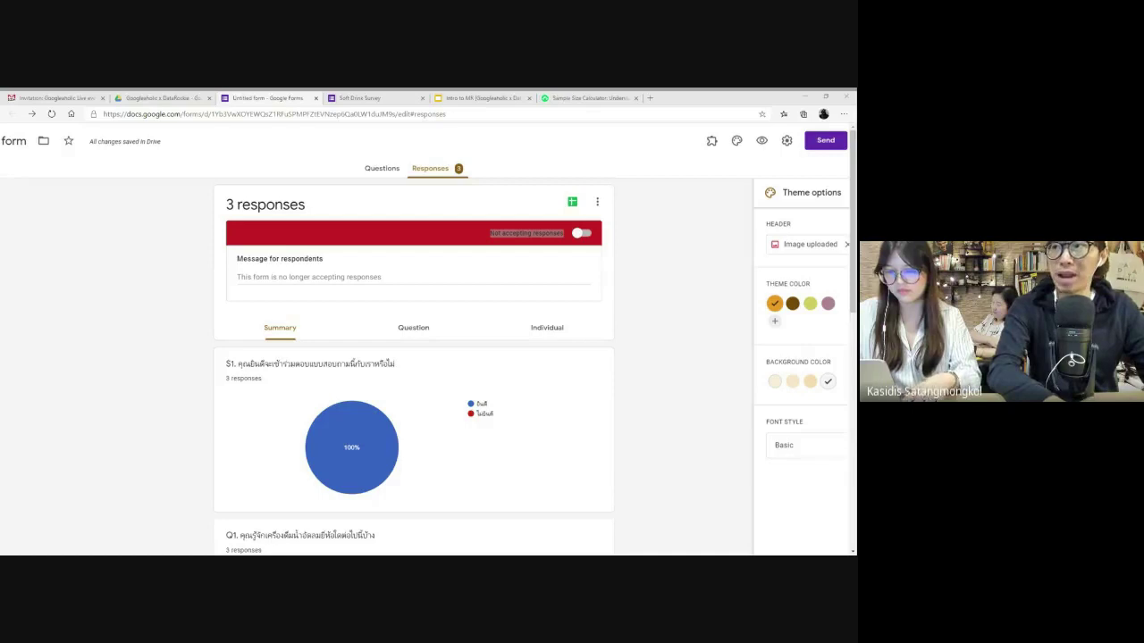
{"action": "key", "text": "alt+Tab"}
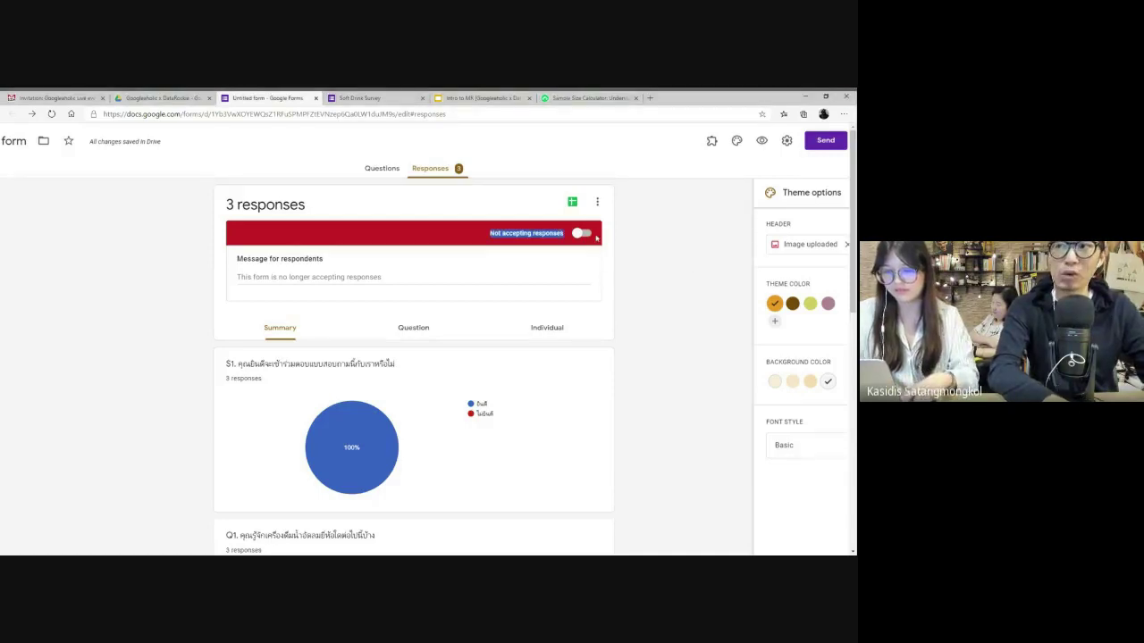
{"action": "left_click", "coordinate": [649, 256]}
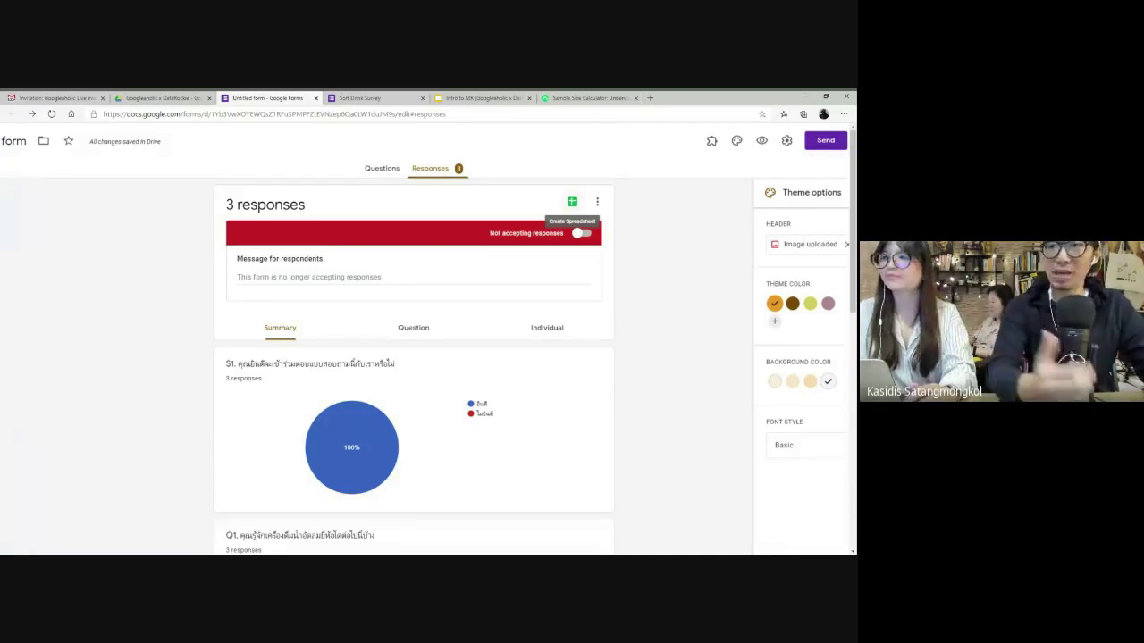
- Link the responses to a new spreadsheet, then close the spreadsheet and form editor tabs
{"action": "left_click", "coordinate": [572, 202]}
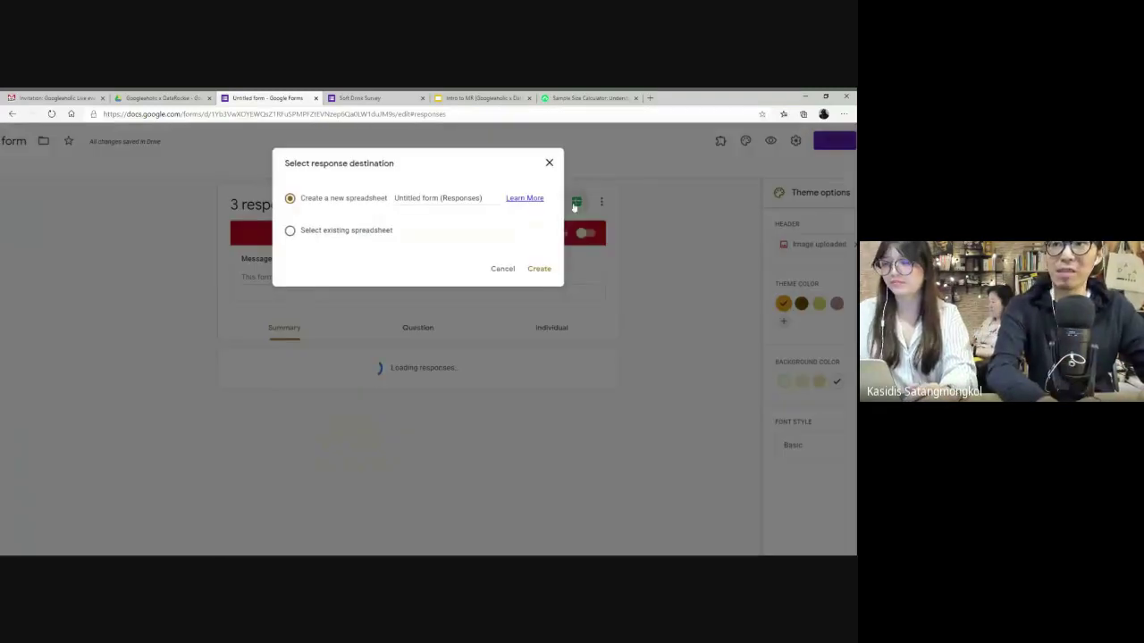
{"action": "left_click", "coordinate": [539, 269]}
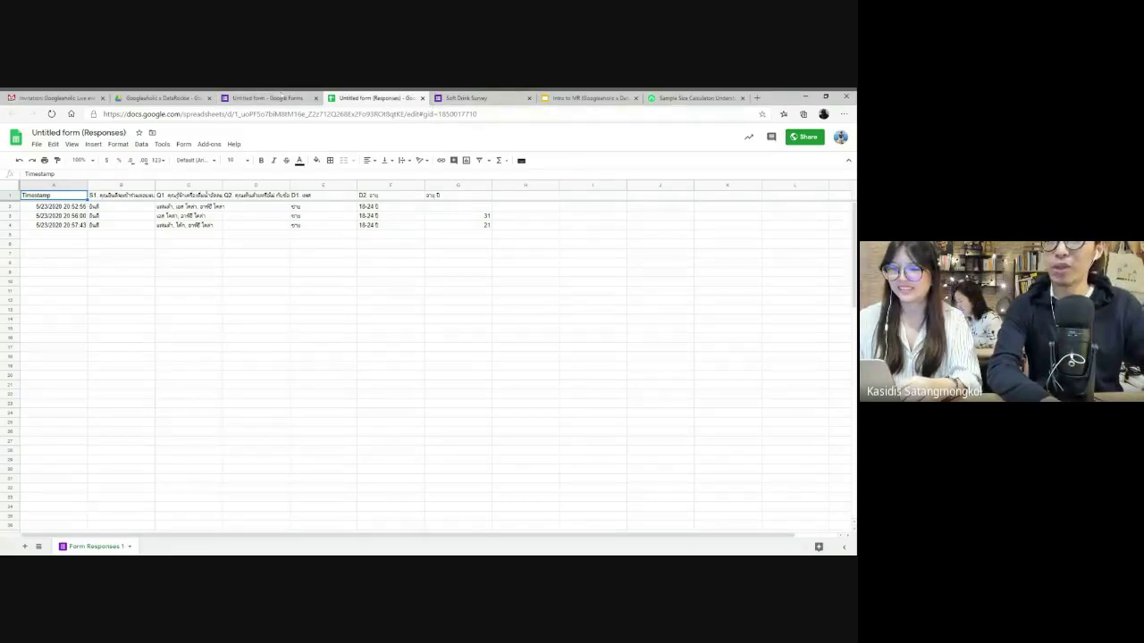
{"action": "left_click", "coordinate": [282, 97]}
{"action": "left_click", "coordinate": [315, 97]}
- Switch between the survey form page and the shared Drive folder tab
{"action": "left_click", "coordinate": [315, 98]}
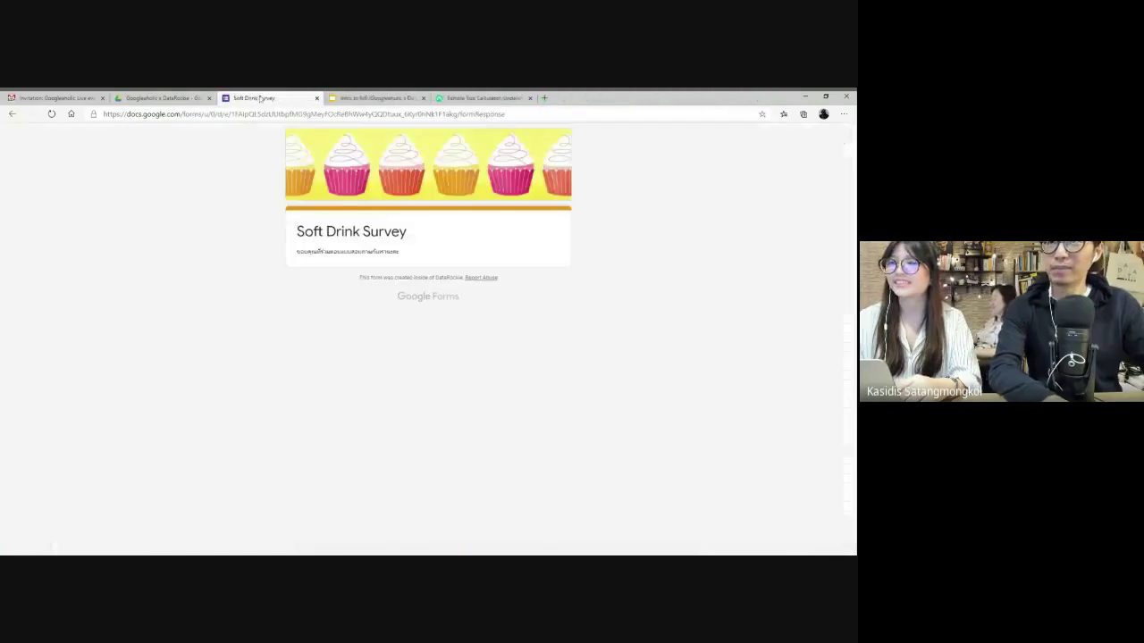
{"action": "left_click", "coordinate": [193, 99]}
{"action": "scroll", "coordinate": [170, 312], "scroll_direction": "up", "scroll_amount": 5}
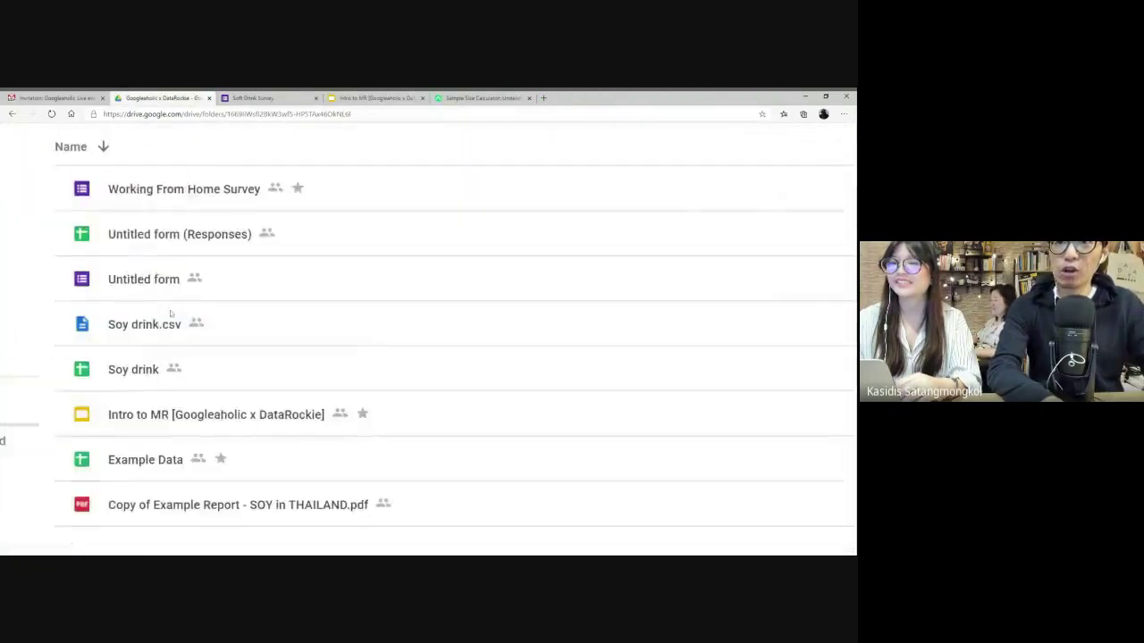
{"action": "scroll", "coordinate": [170, 313], "scroll_direction": "down", "scroll_amount": 1}
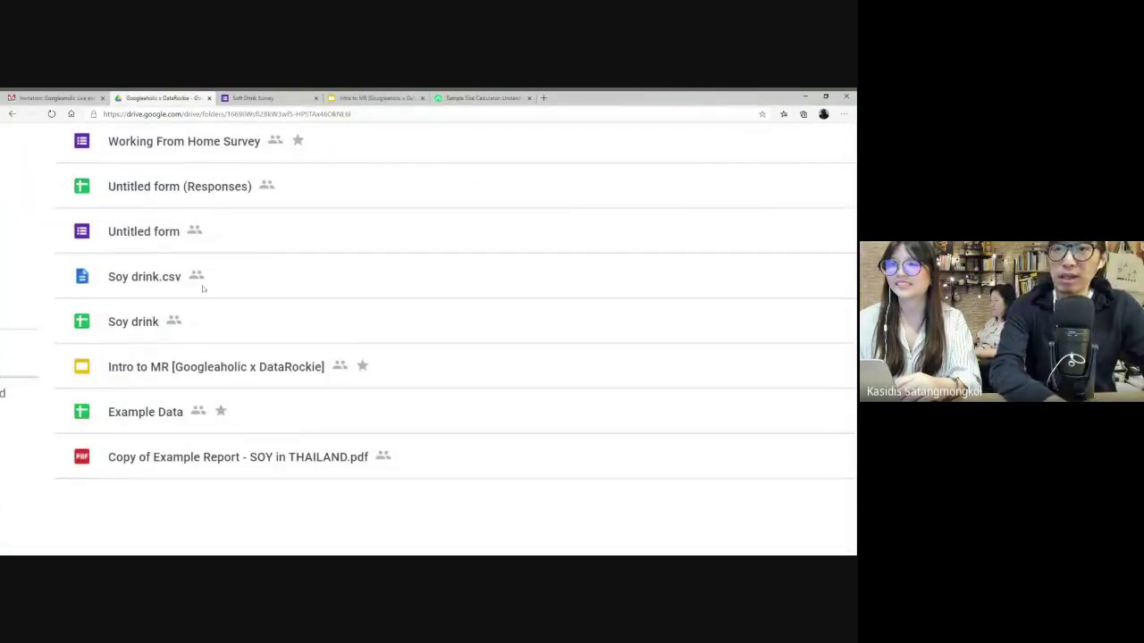
{"action": "scroll", "coordinate": [202, 287], "scroll_direction": "down", "scroll_amount": 5}
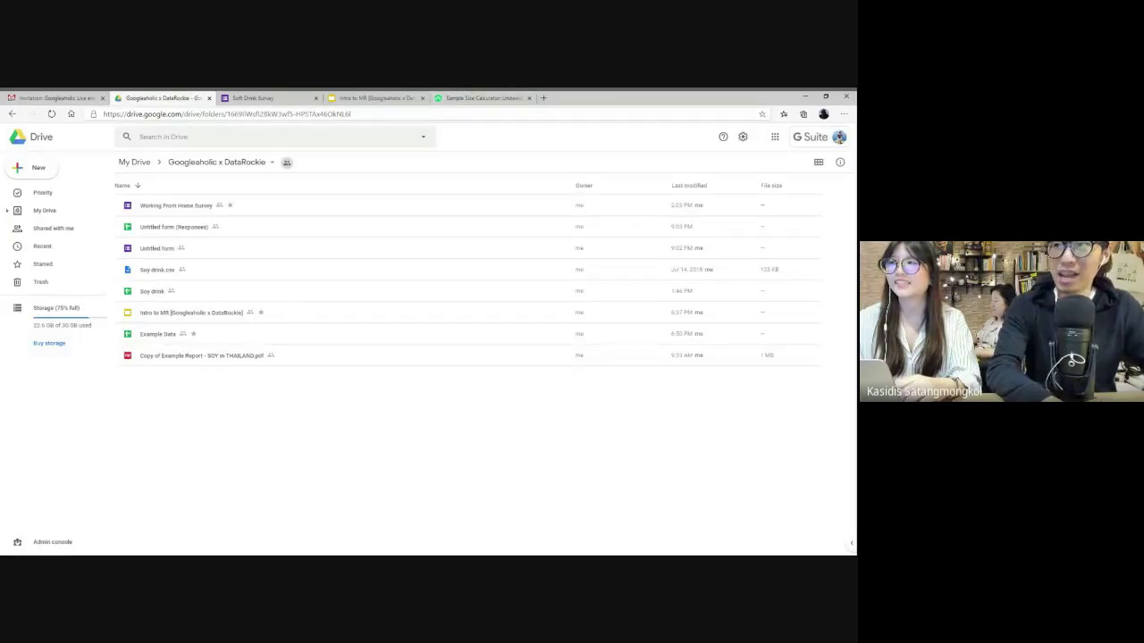
{"action": "left_click", "coordinate": [542, 99]}
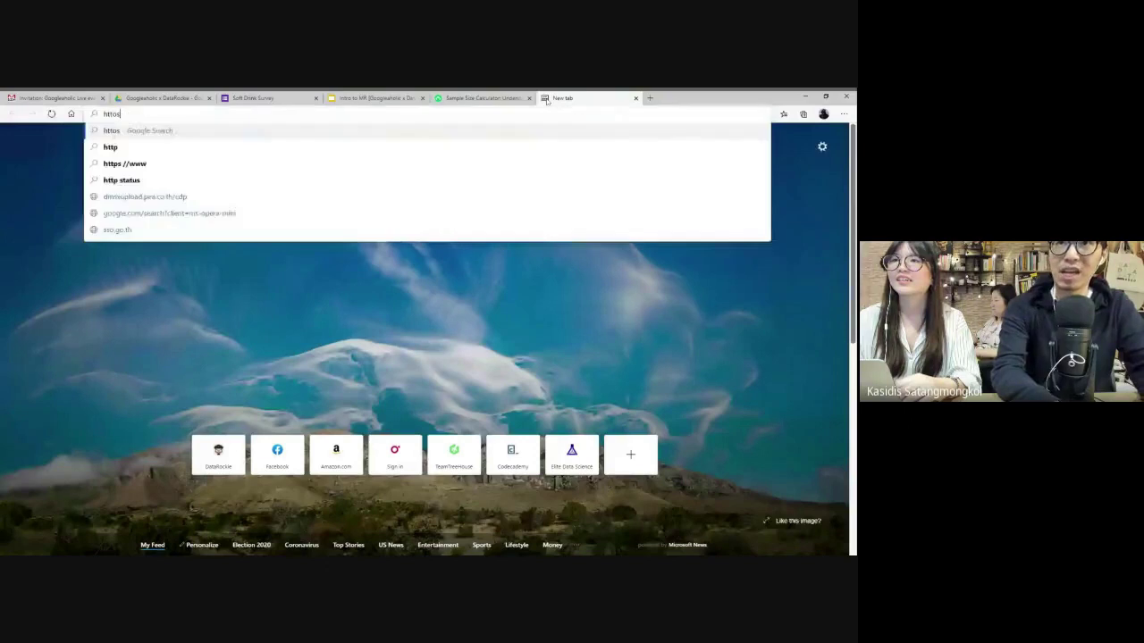
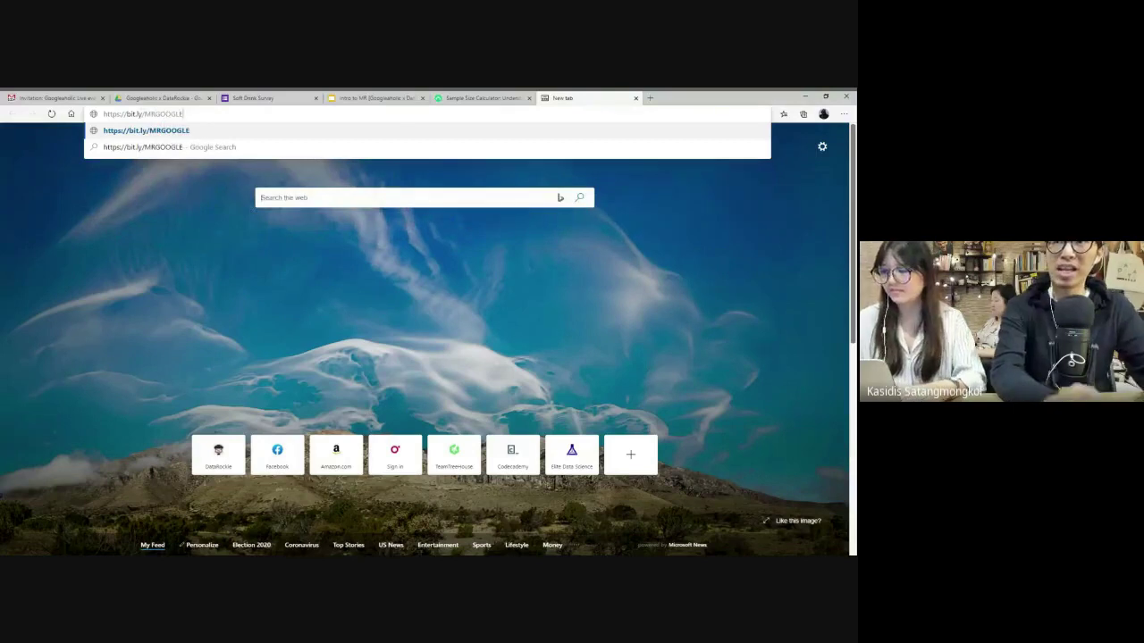
{"action": "key", "text": "Return"}
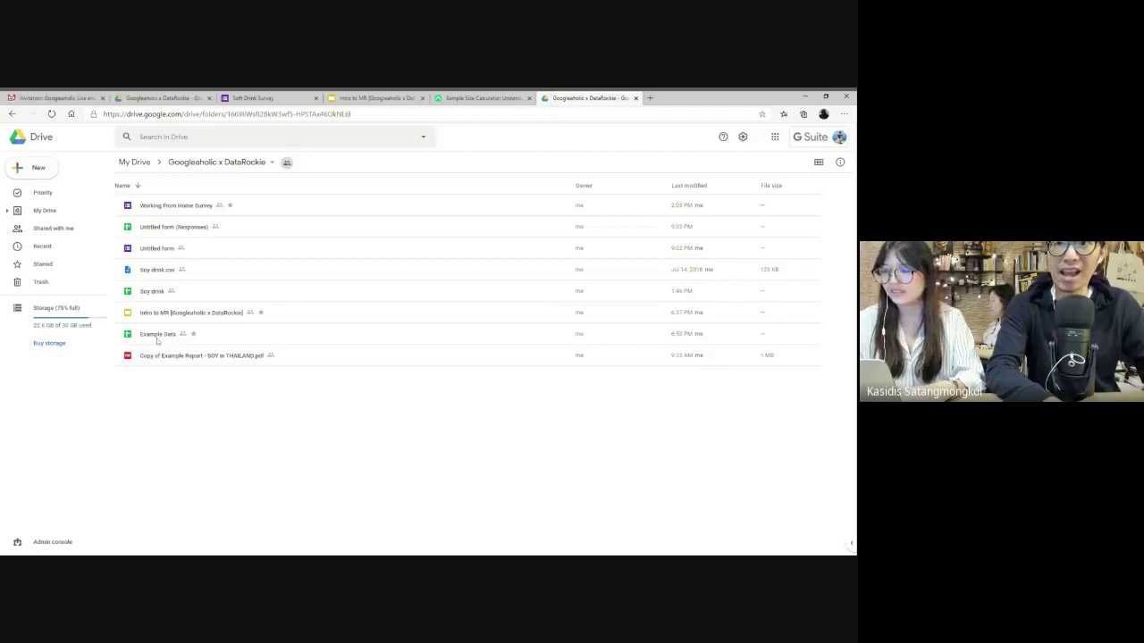
{"action": "left_click", "coordinate": [158, 340]}
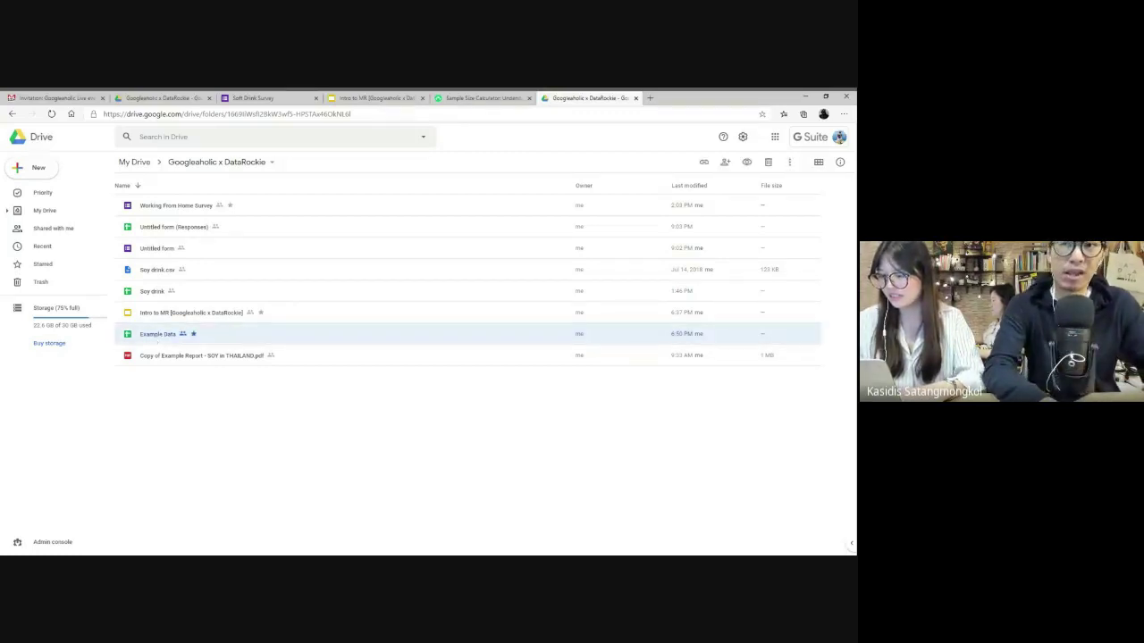
- Open Example Data, zoom the Raw Data sheet to 150%, and select IDs A2:A11
{"action": "double_click", "coordinate": [157, 337]}
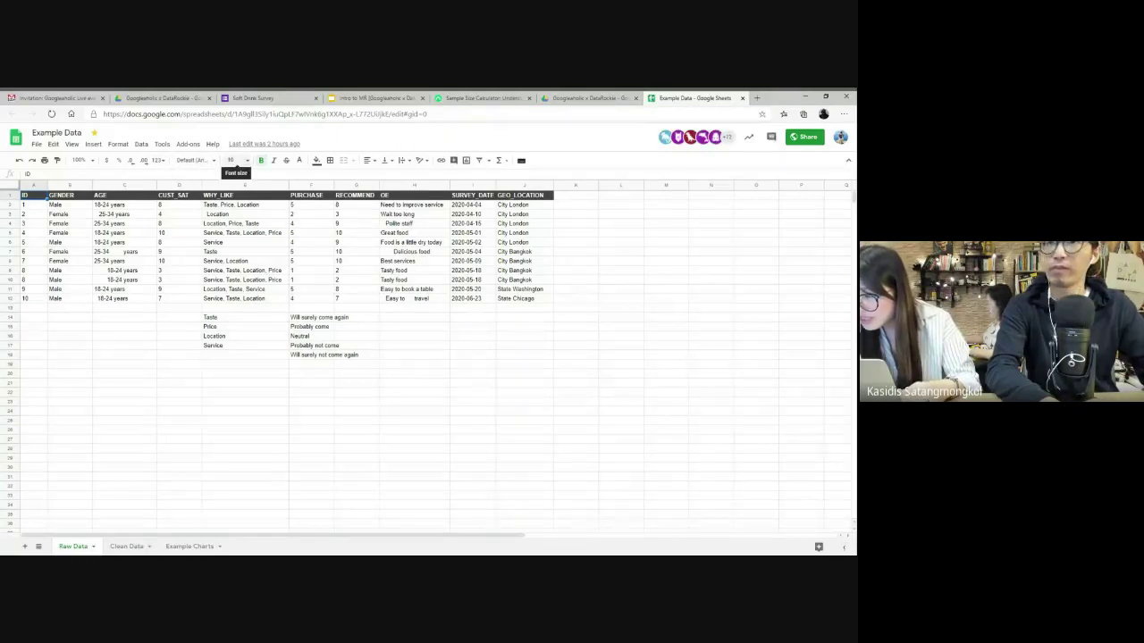
{"action": "left_click", "coordinate": [79, 160]}
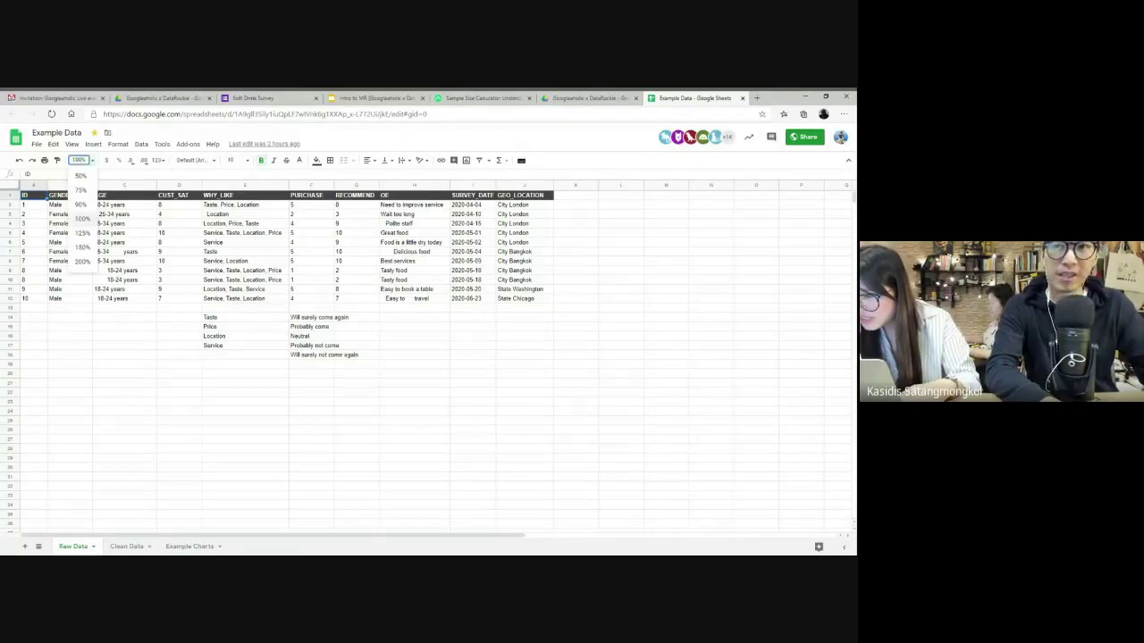
{"action": "left_click", "coordinate": [83, 248]}
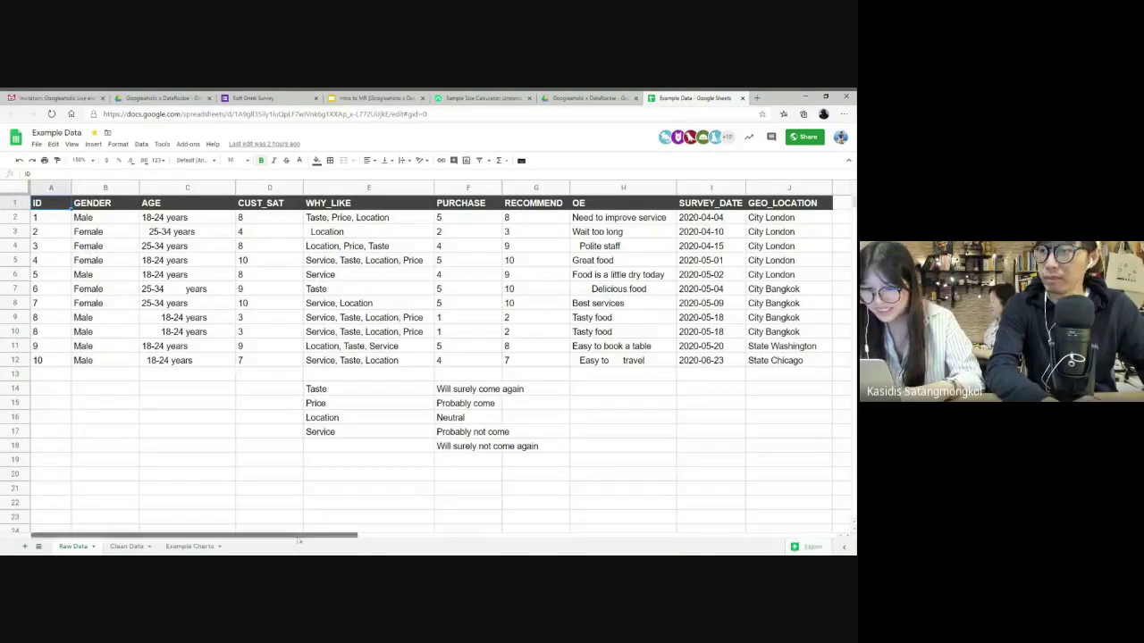
{"action": "left_click_drag", "start_coordinate": [298, 536], "coordinate": [298, 534]}
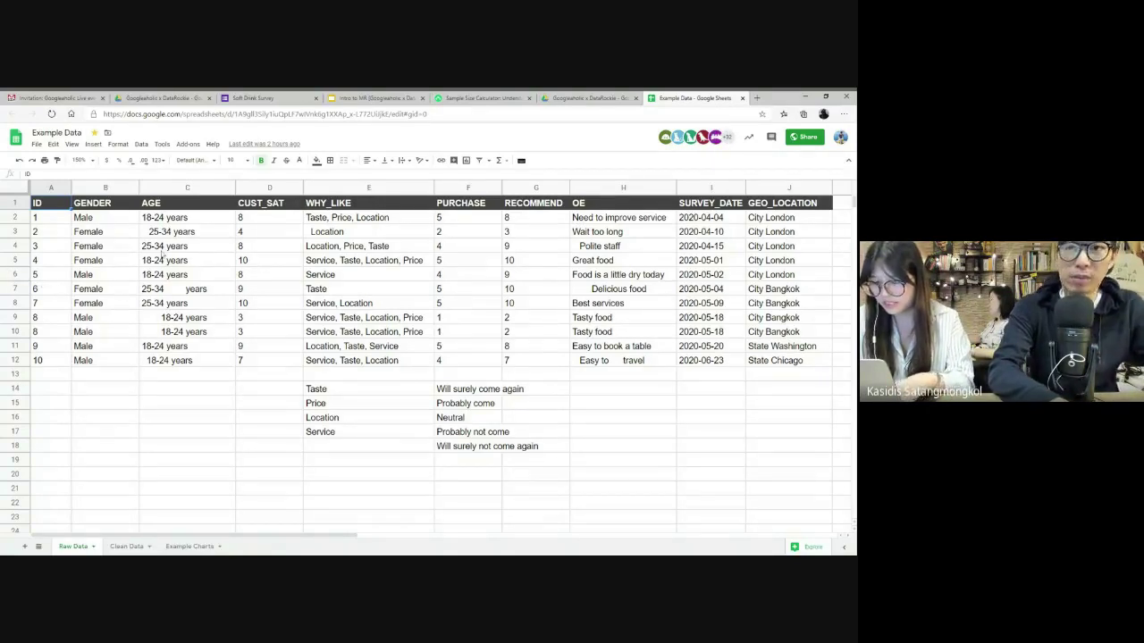
{"action": "left_click_drag", "start_coordinate": [40, 217], "coordinate": [54, 364]}
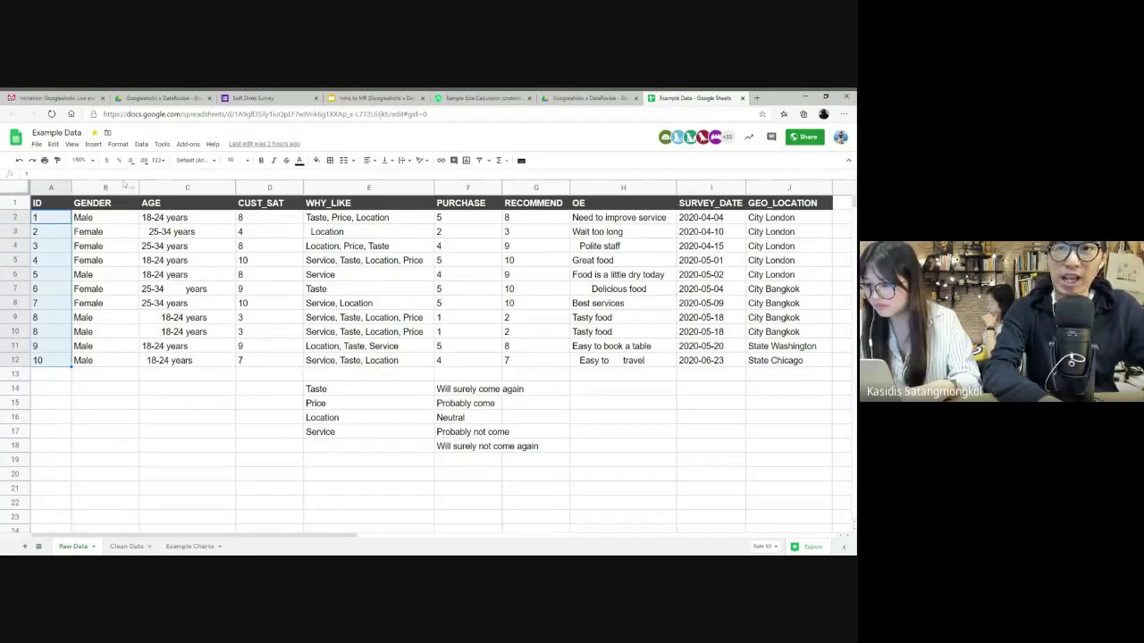
{"action": "left_click", "coordinate": [14, 217]}
{"action": "left_click", "coordinate": [14, 231]}
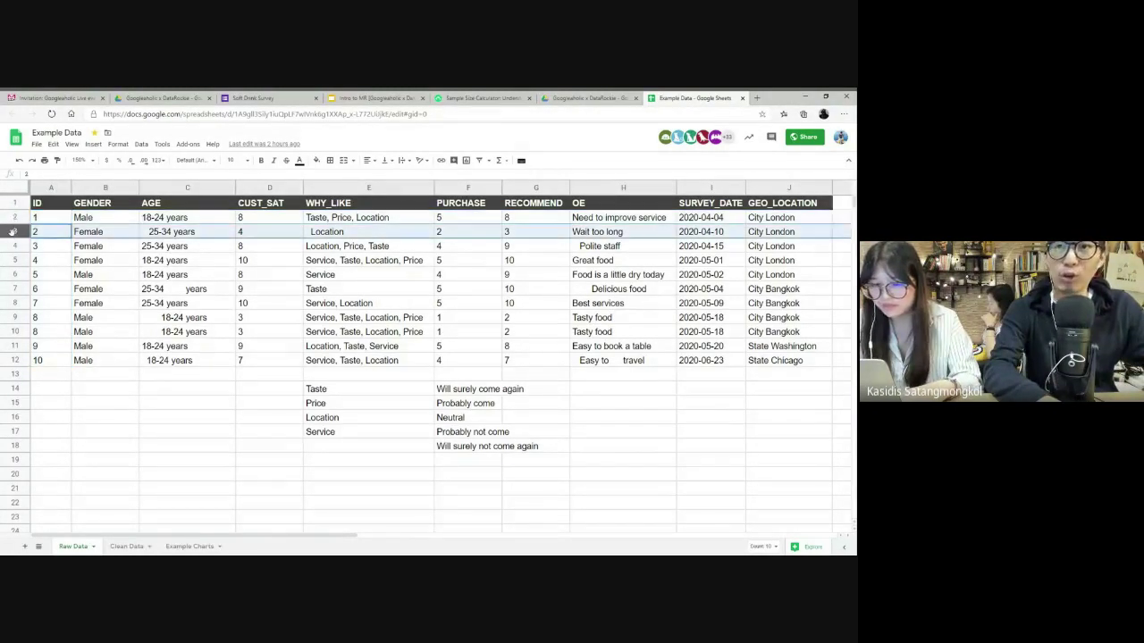
{"action": "left_click", "coordinate": [14, 245]}
{"action": "left_click", "coordinate": [15, 259]}
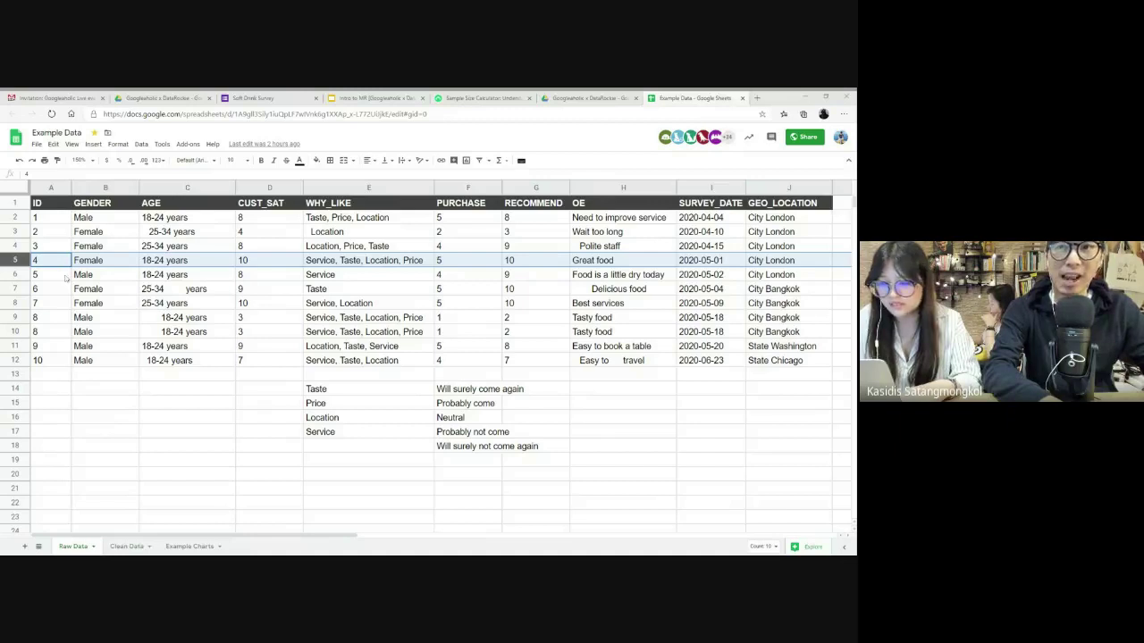
{"action": "left_click", "coordinate": [22, 275]}
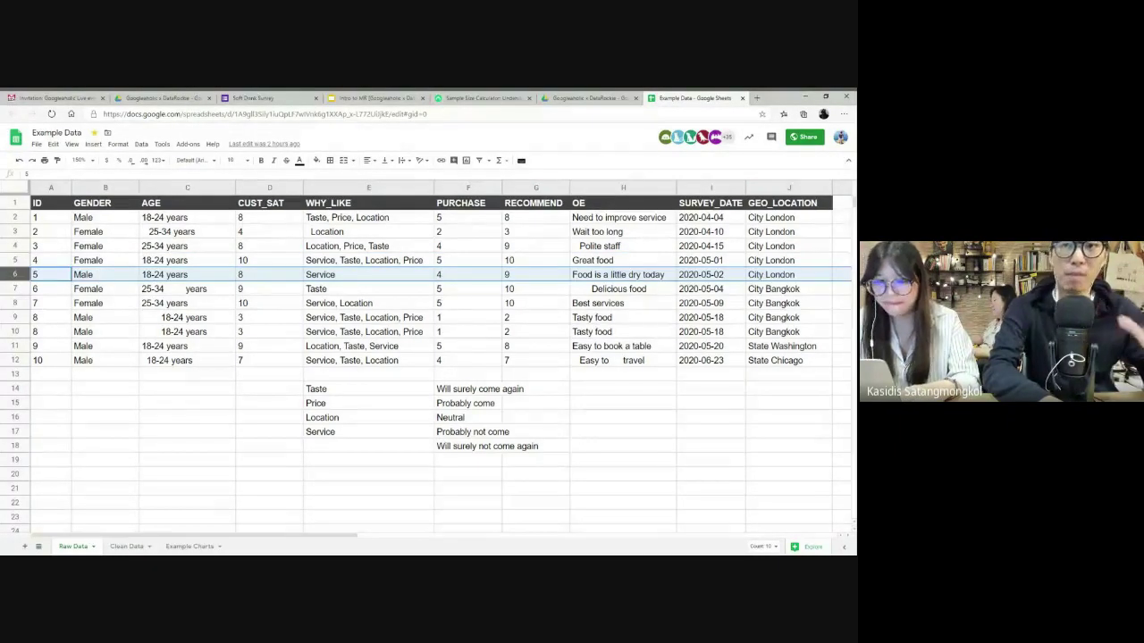
{"action": "left_click", "coordinate": [14, 217]}
{"action": "left_click", "coordinate": [15, 231]}
{"action": "left_click", "coordinate": [14, 246]}
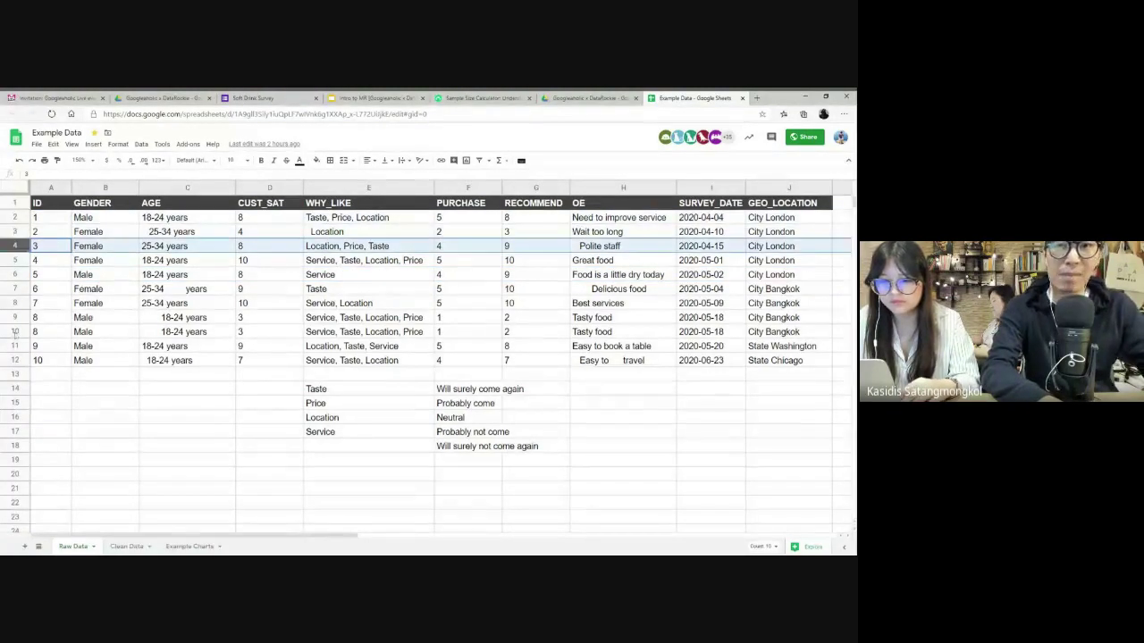
{"action": "left_click", "coordinate": [14, 360]}
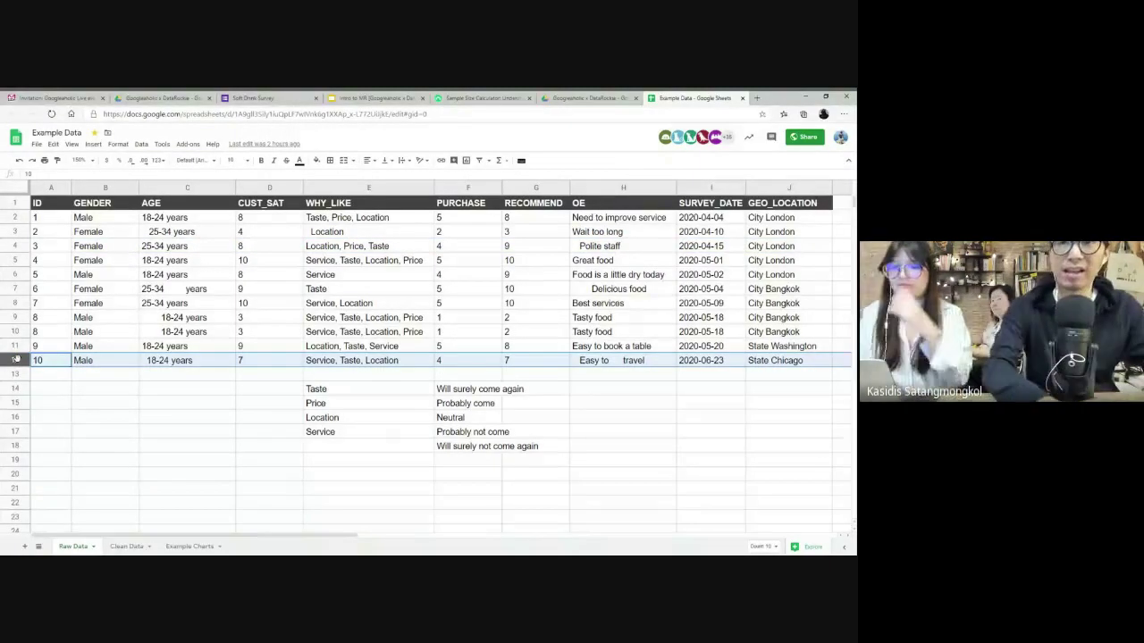
{"action": "left_click", "coordinate": [116, 188]}
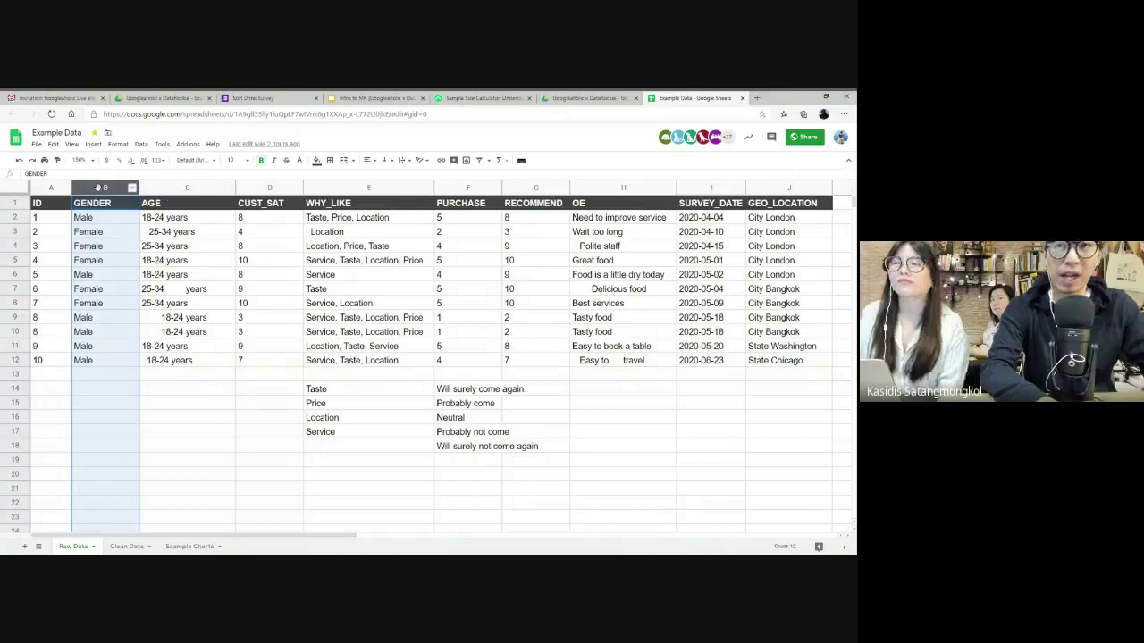
{"action": "left_click", "coordinate": [177, 186]}
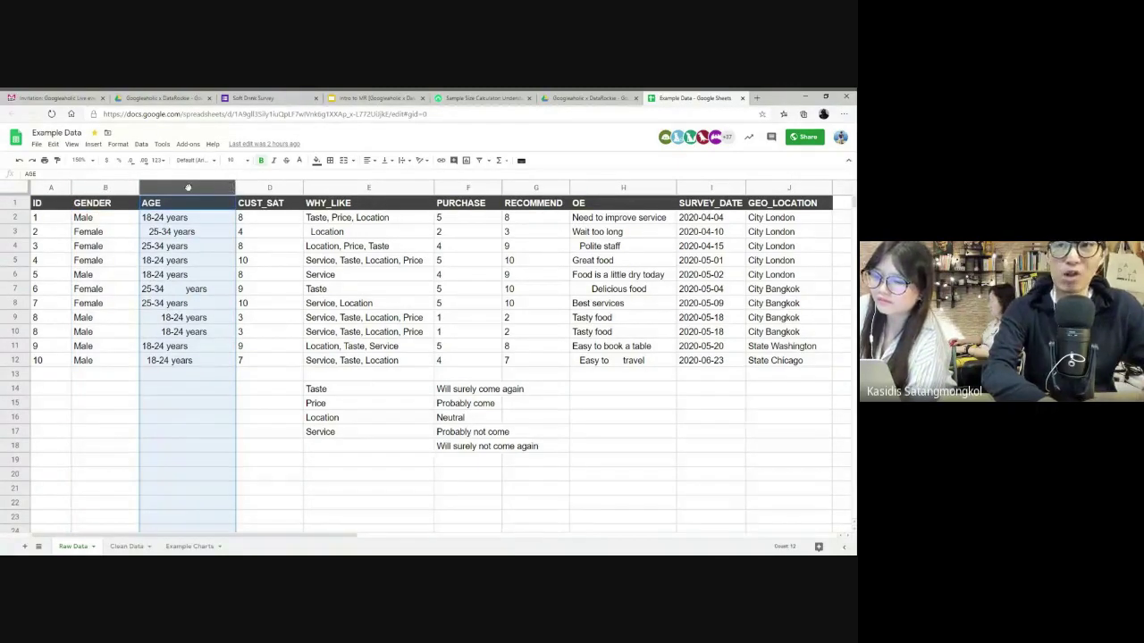
{"action": "left_click", "coordinate": [167, 221]}
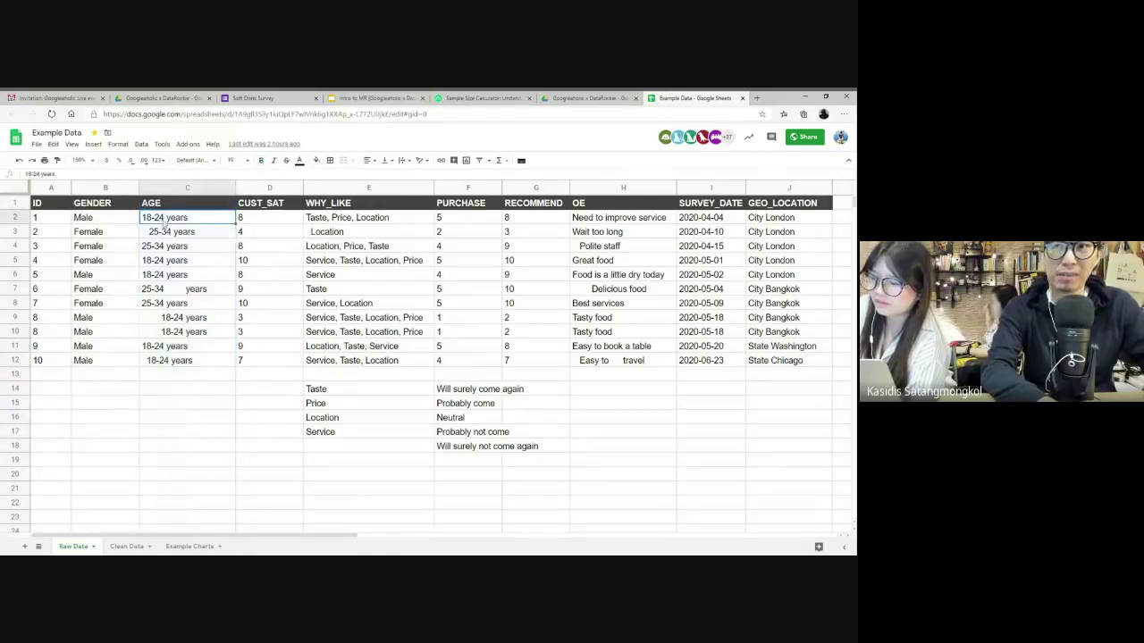
{"action": "left_click", "coordinate": [182, 237]}
{"action": "left_click", "coordinate": [273, 187]}
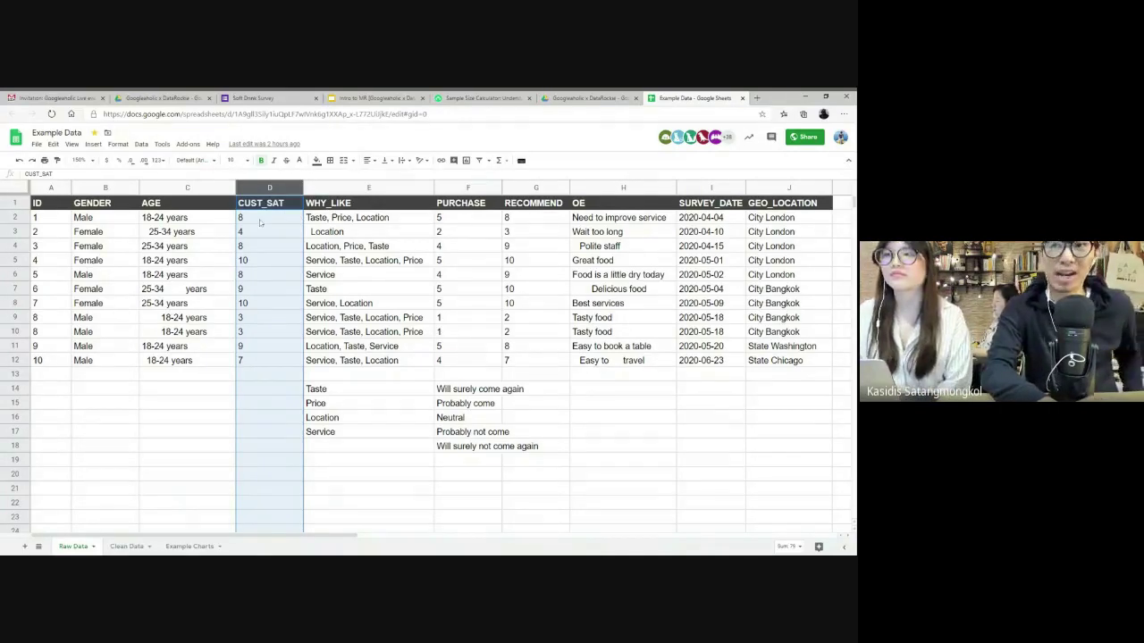
{"action": "left_click_drag", "start_coordinate": [260, 224], "coordinate": [252, 362]}
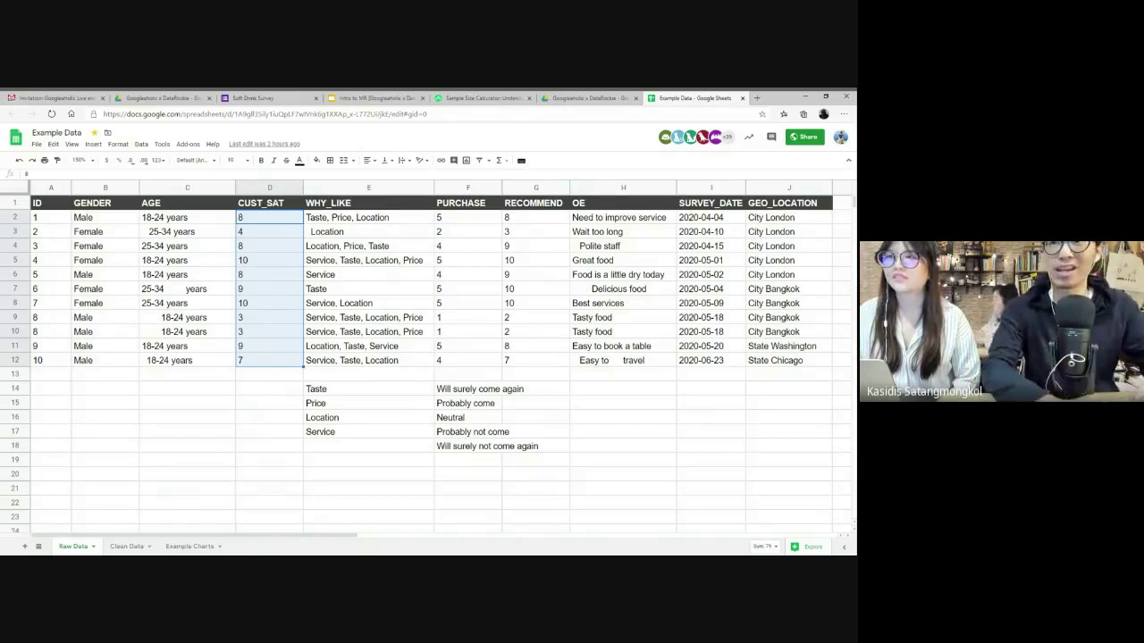
{"action": "left_click", "coordinate": [260, 260]}
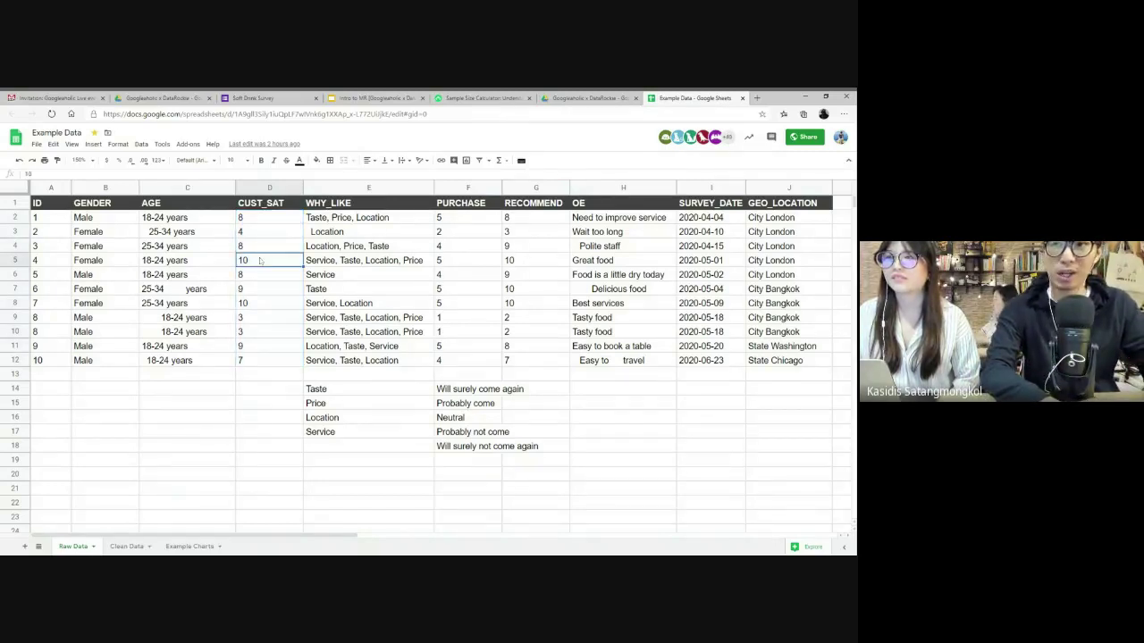
{"action": "left_click", "coordinate": [254, 332]}
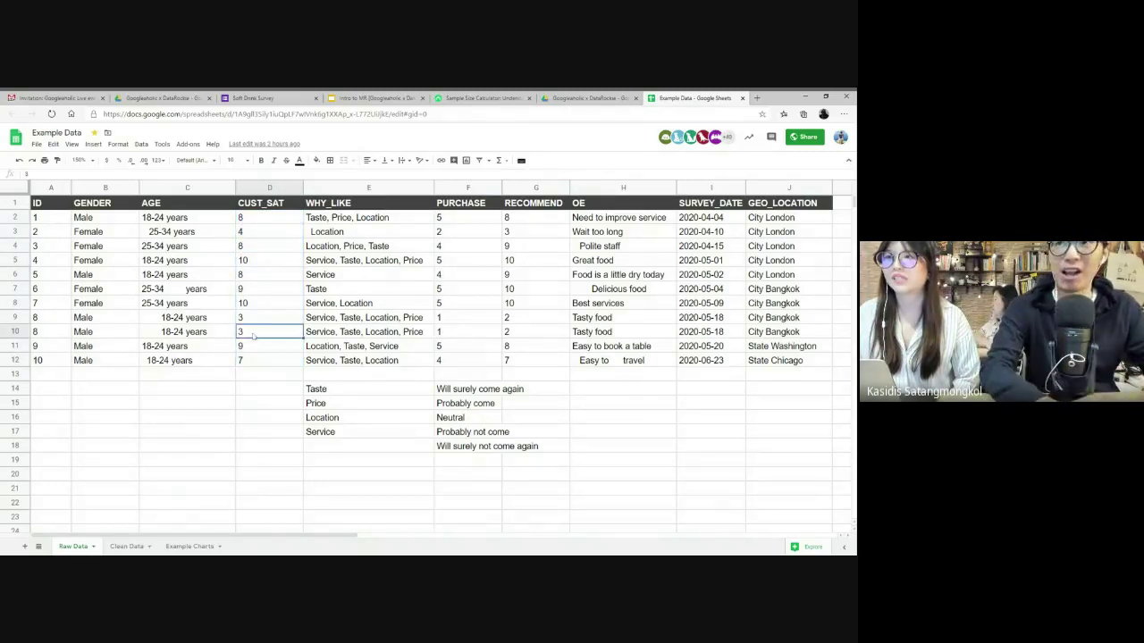
{"action": "left_click", "coordinate": [257, 263]}
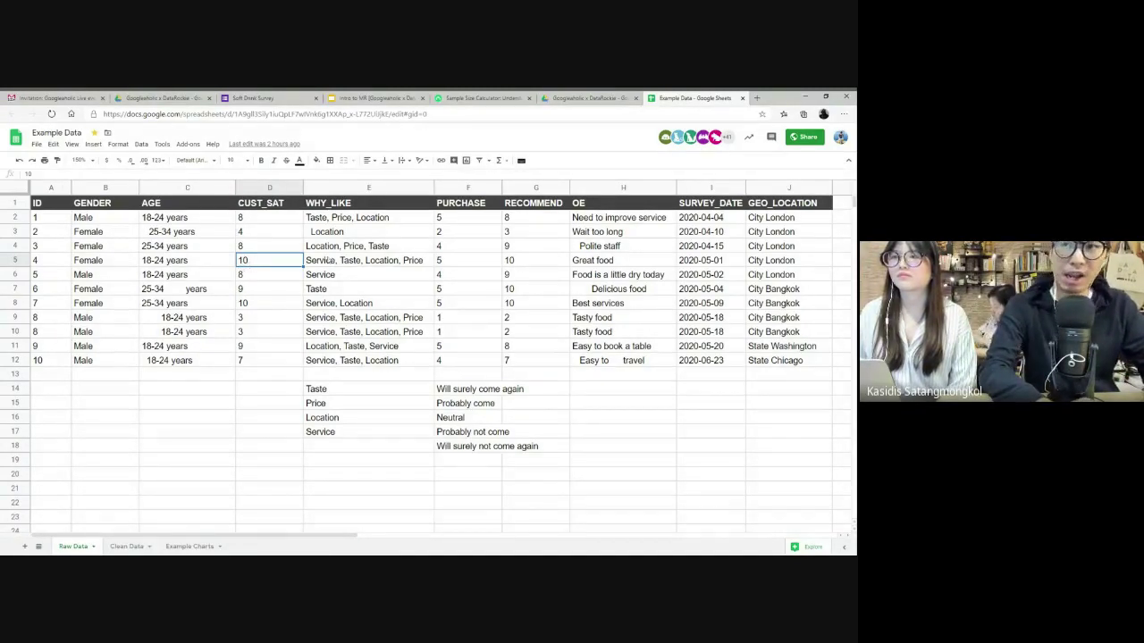
{"action": "left_click", "coordinate": [330, 261]}
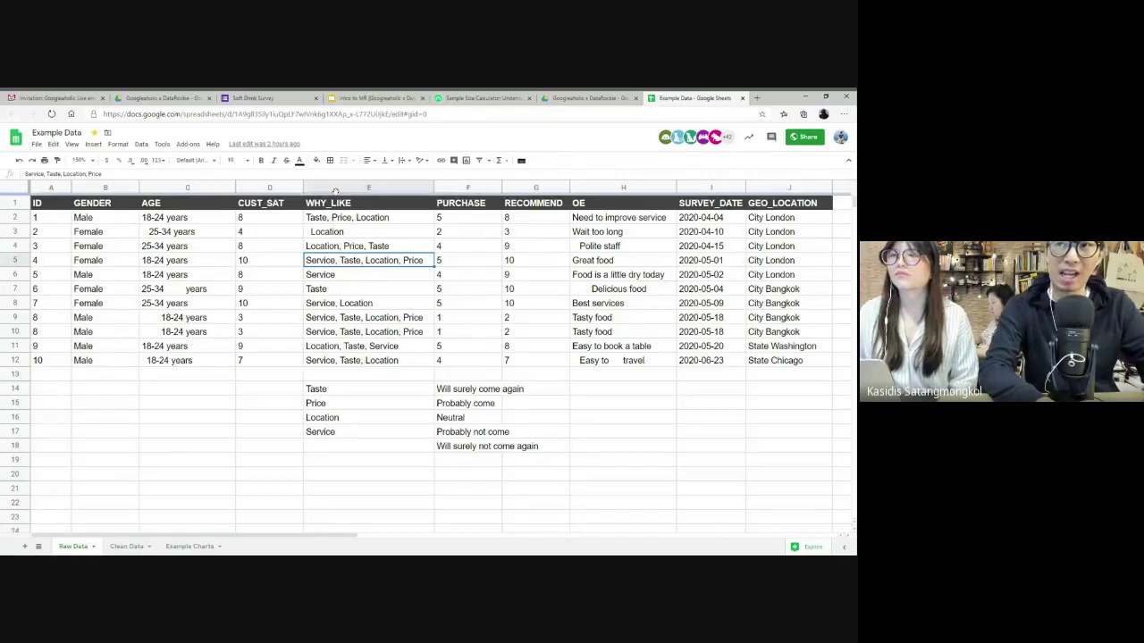
{"action": "left_click", "coordinate": [335, 191]}
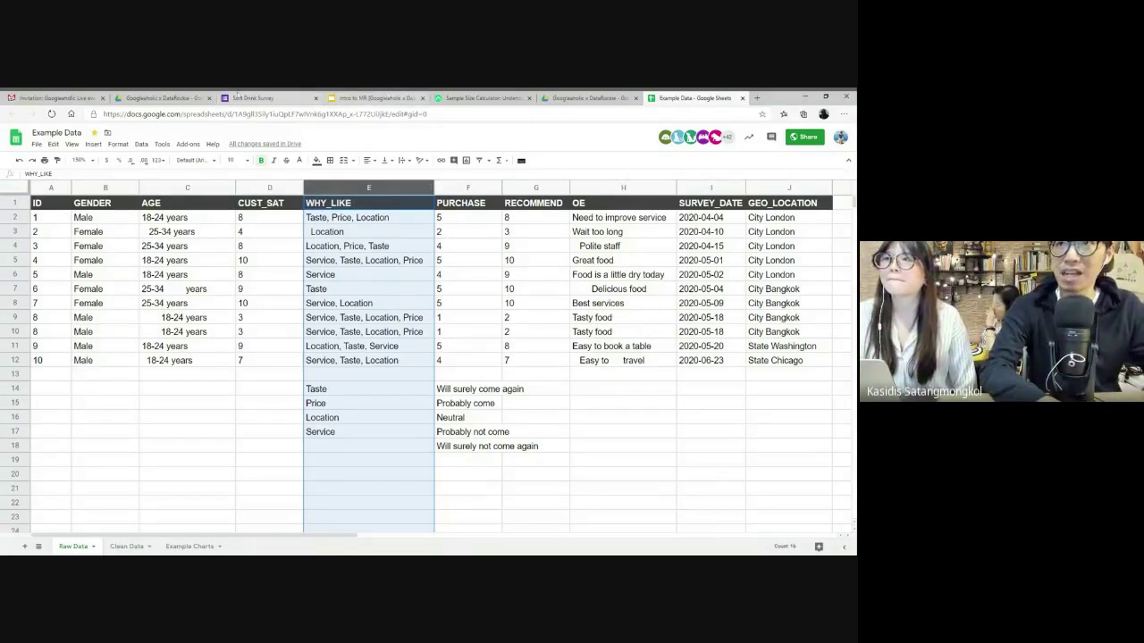
- Open the Untitled form from Drive, preview it, and glance at its send and settings options
{"action": "left_click", "coordinate": [203, 97]}
{"action": "double_click", "coordinate": [155, 248]}
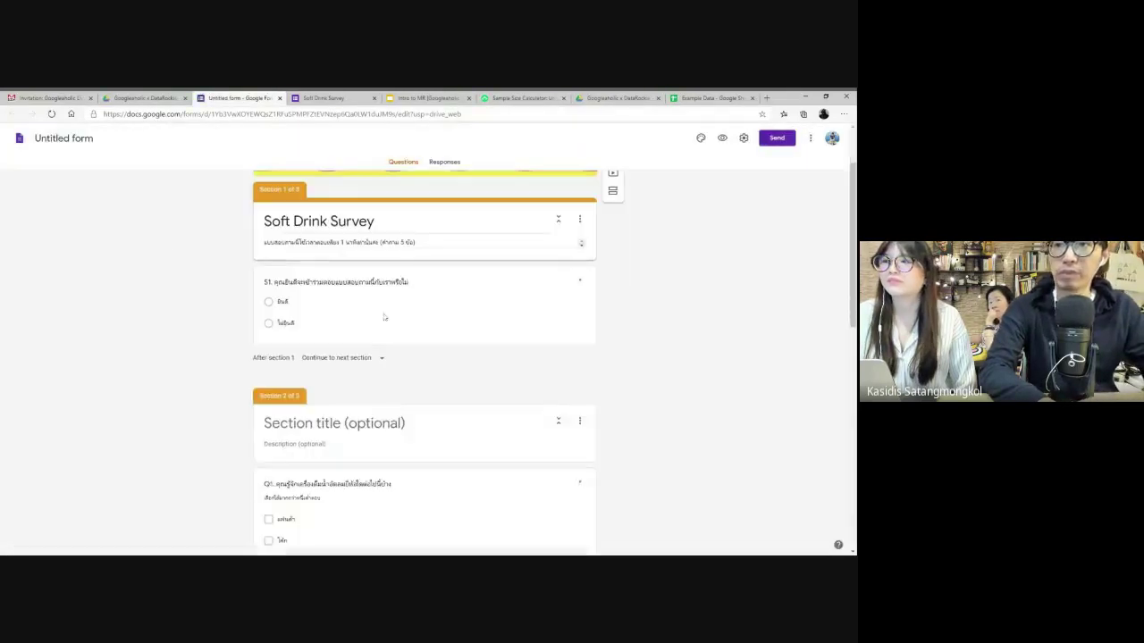
{"action": "left_click", "coordinate": [722, 138]}
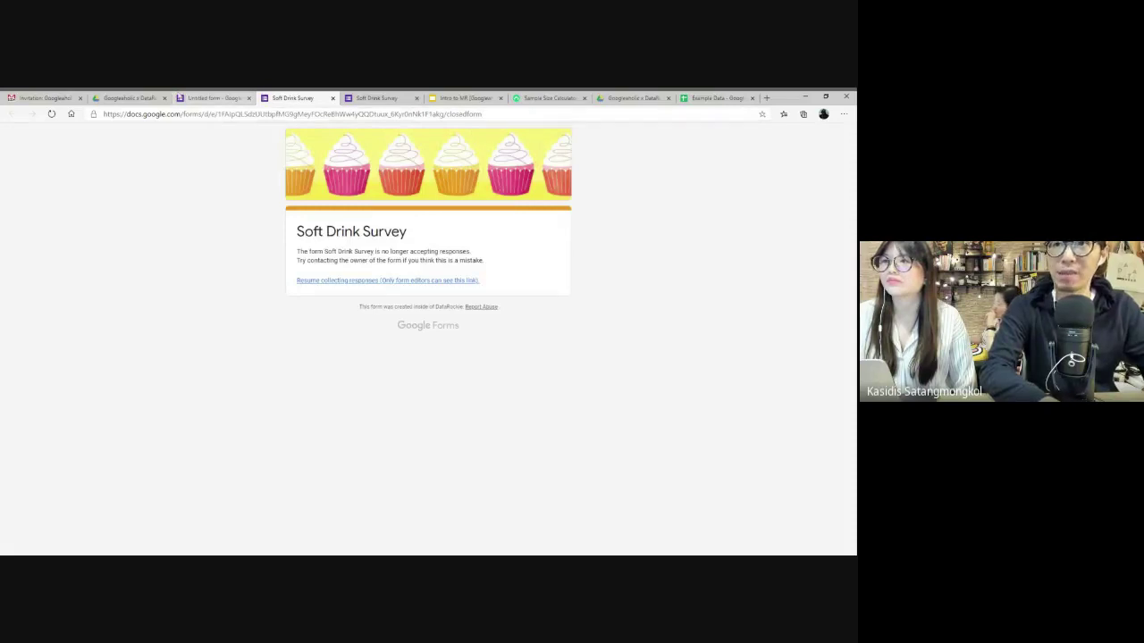
{"action": "left_click", "coordinate": [211, 98]}
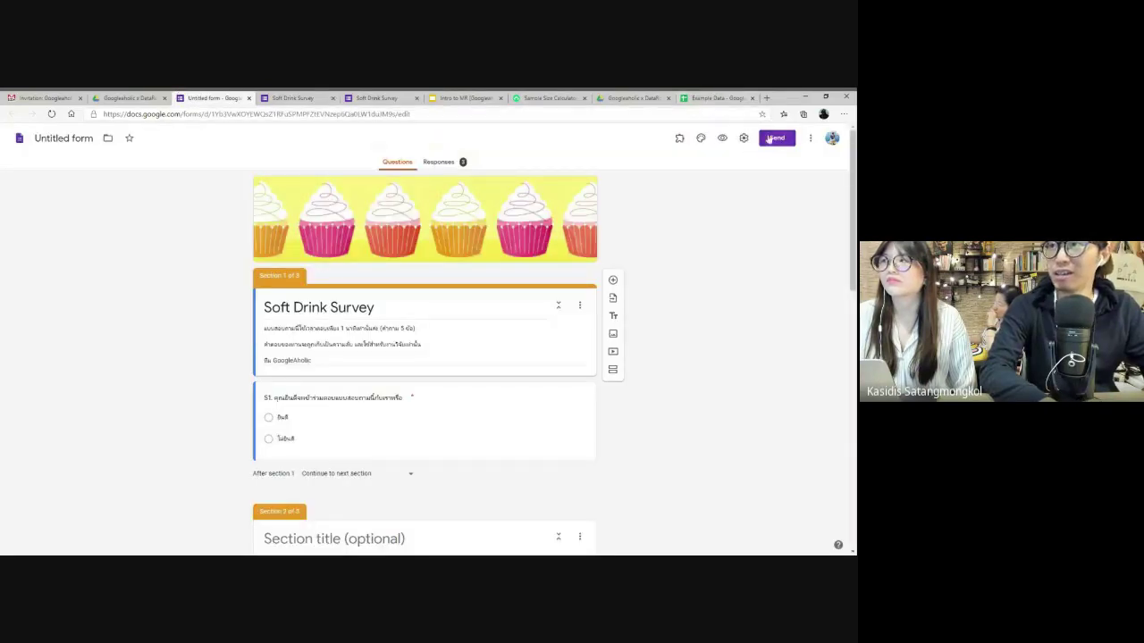
{"action": "left_click", "coordinate": [776, 137]}
{"action": "left_click", "coordinate": [542, 158]}
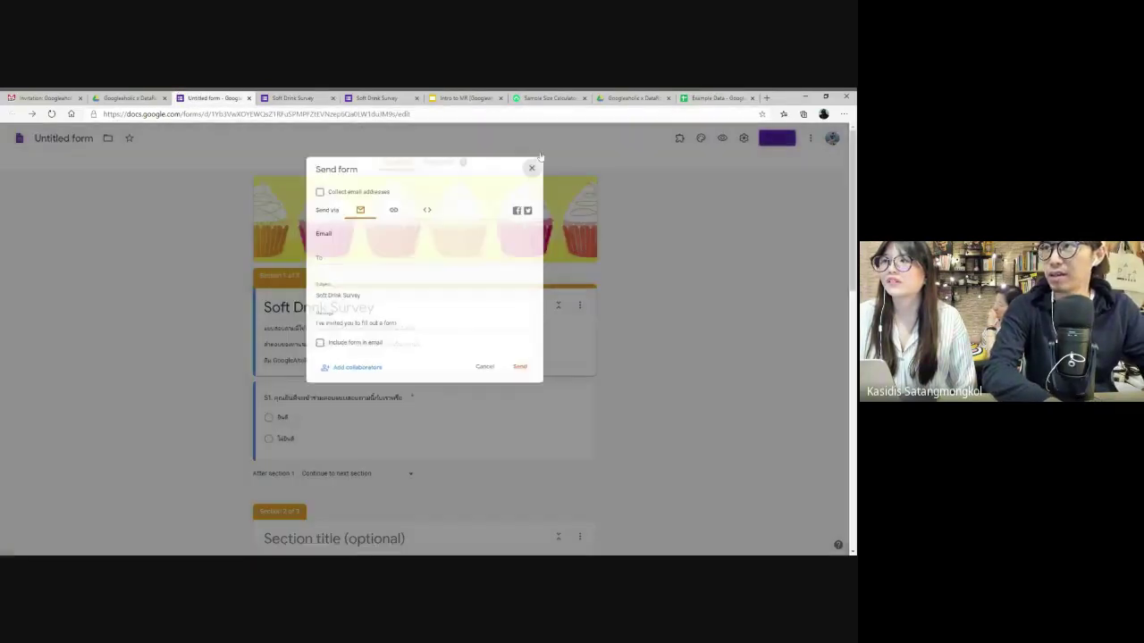
{"action": "left_click", "coordinate": [743, 138]}
{"action": "left_click", "coordinate": [601, 197]}
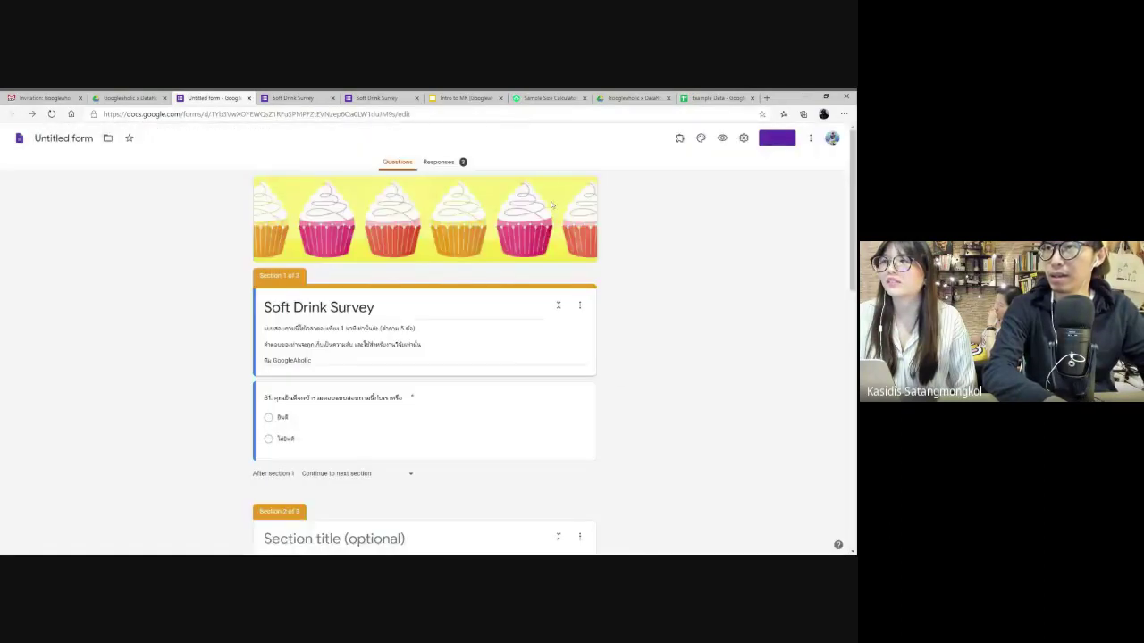
- Turn Accepting responses back on, reload the live survey, agree and go to page 2
{"action": "left_click", "coordinate": [438, 162]}
{"action": "left_click", "coordinate": [572, 220]}
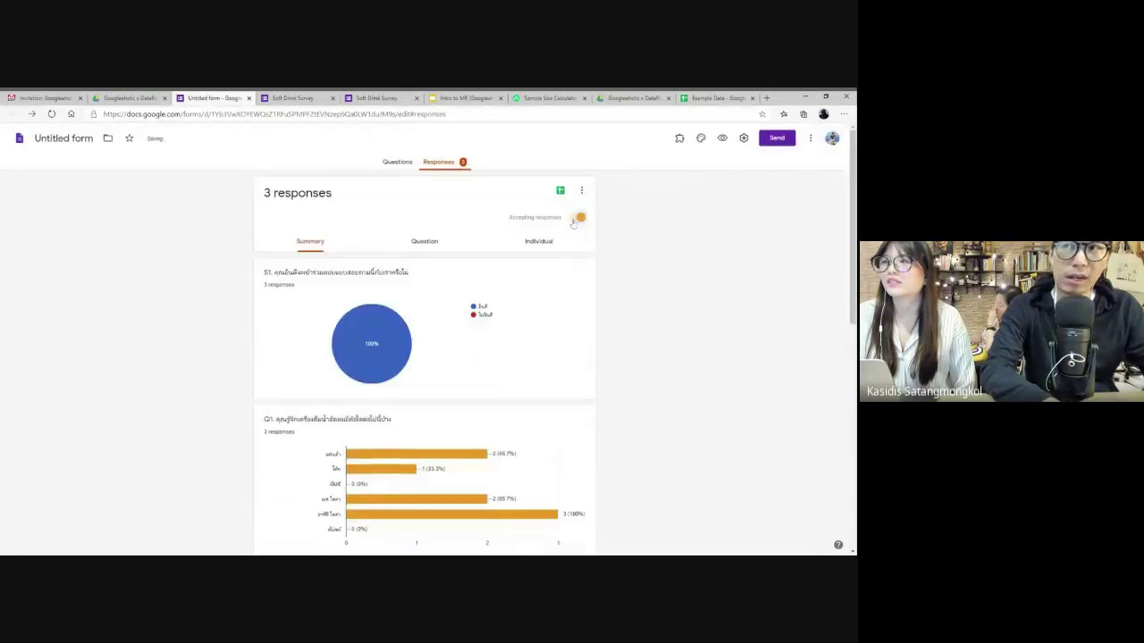
{"action": "left_click", "coordinate": [292, 97]}
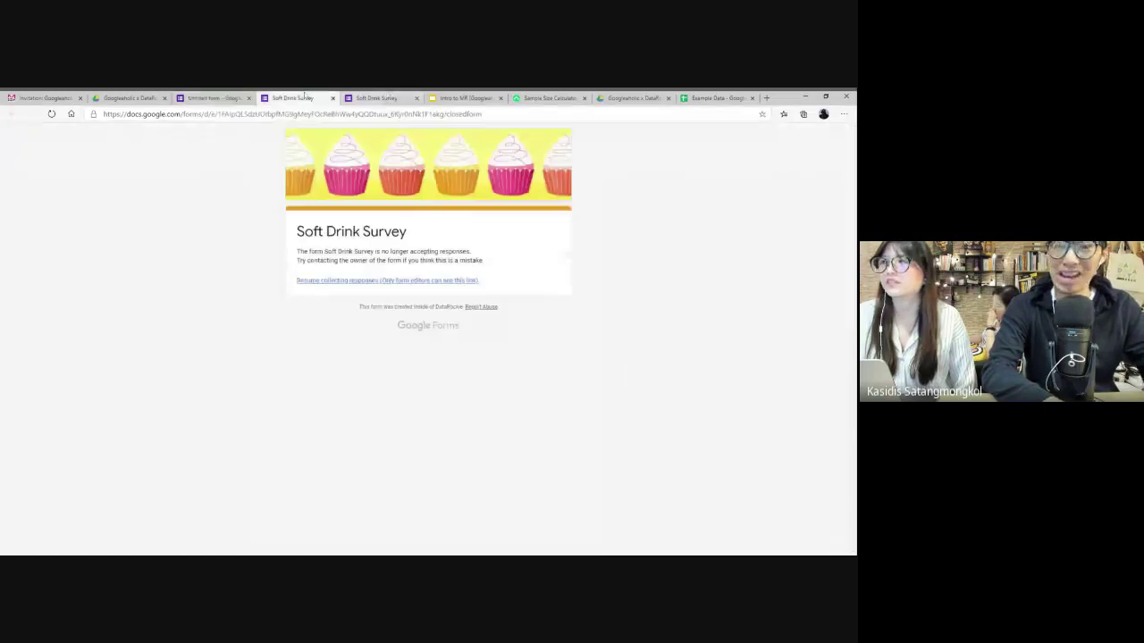
{"action": "key", "text": "F5"}
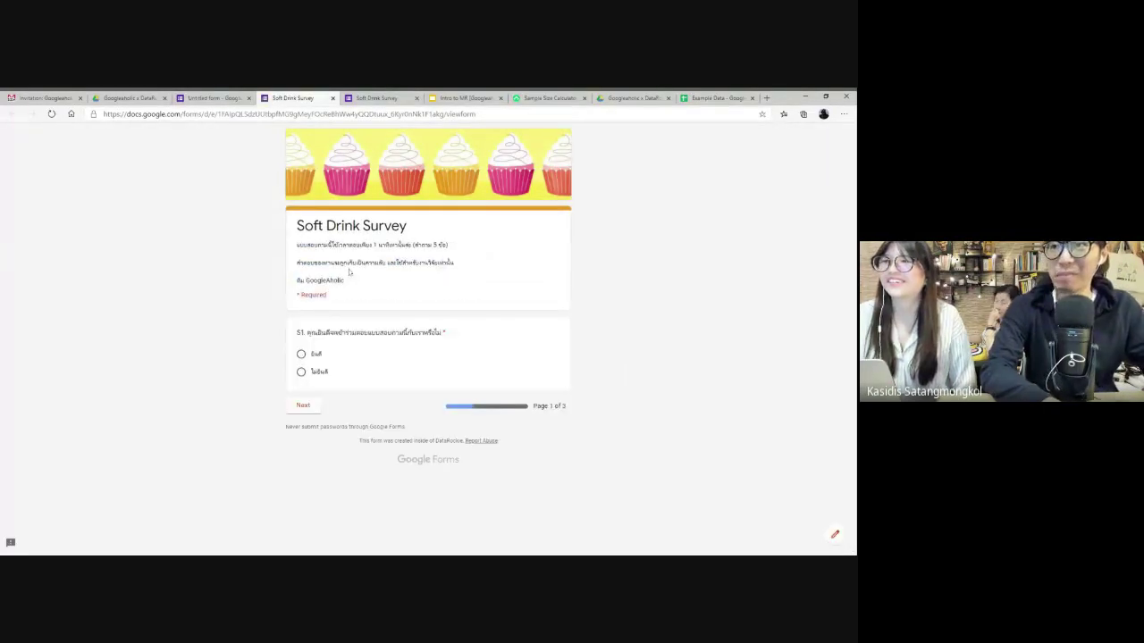
{"action": "left_click", "coordinate": [301, 354]}
{"action": "left_click", "coordinate": [304, 405]}
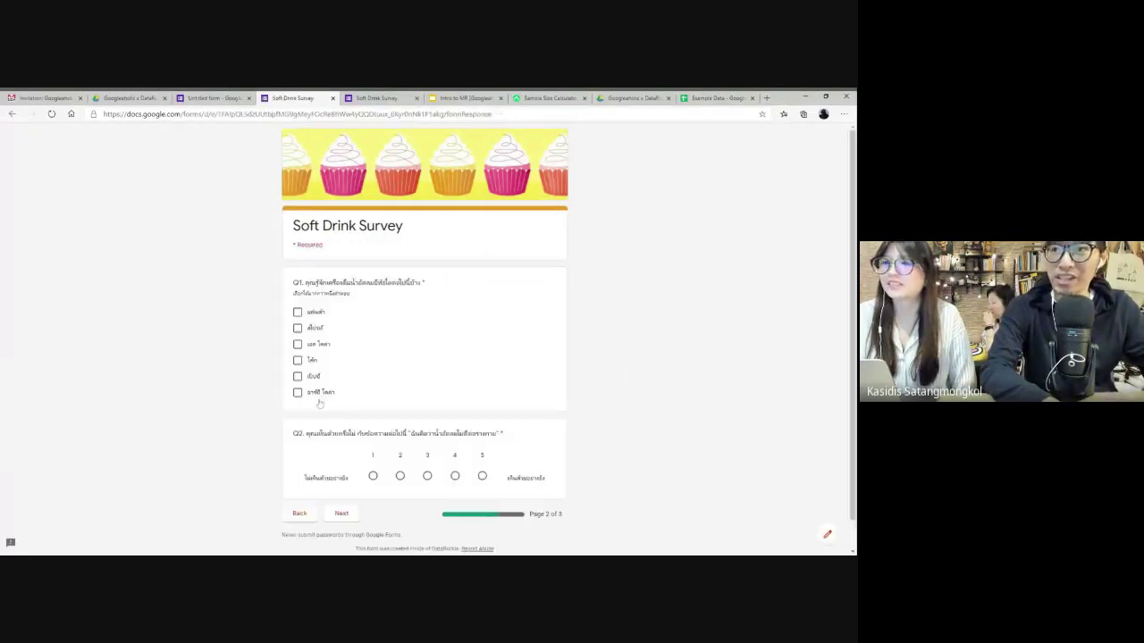
- Tick all five Q1 drinks, rate Q2 as 4, and go to page 3
{"action": "left_click", "coordinate": [298, 328]}
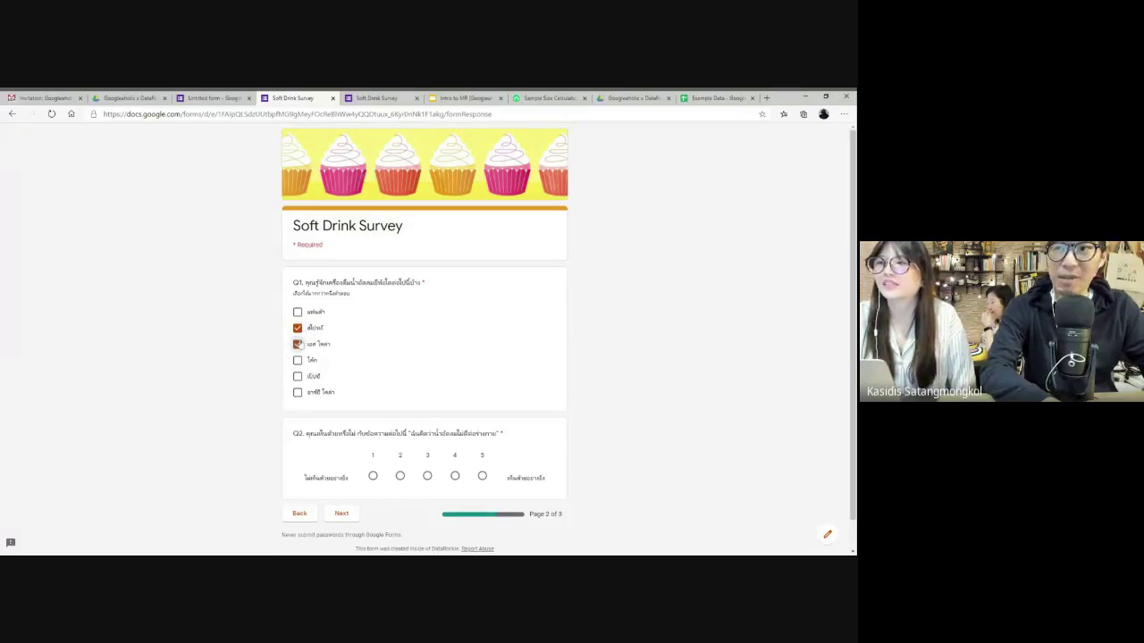
{"action": "left_click", "coordinate": [297, 360]}
{"action": "left_click", "coordinate": [297, 376]}
{"action": "left_click", "coordinate": [298, 392]}
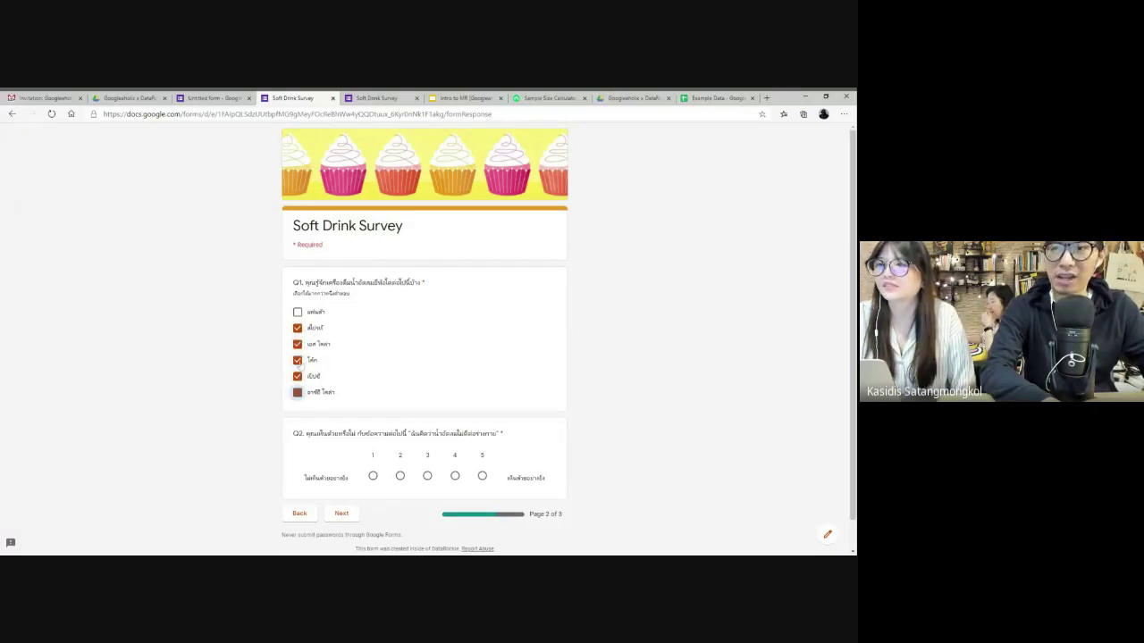
{"action": "left_click", "coordinate": [297, 312]}
{"action": "left_click", "coordinate": [455, 475]}
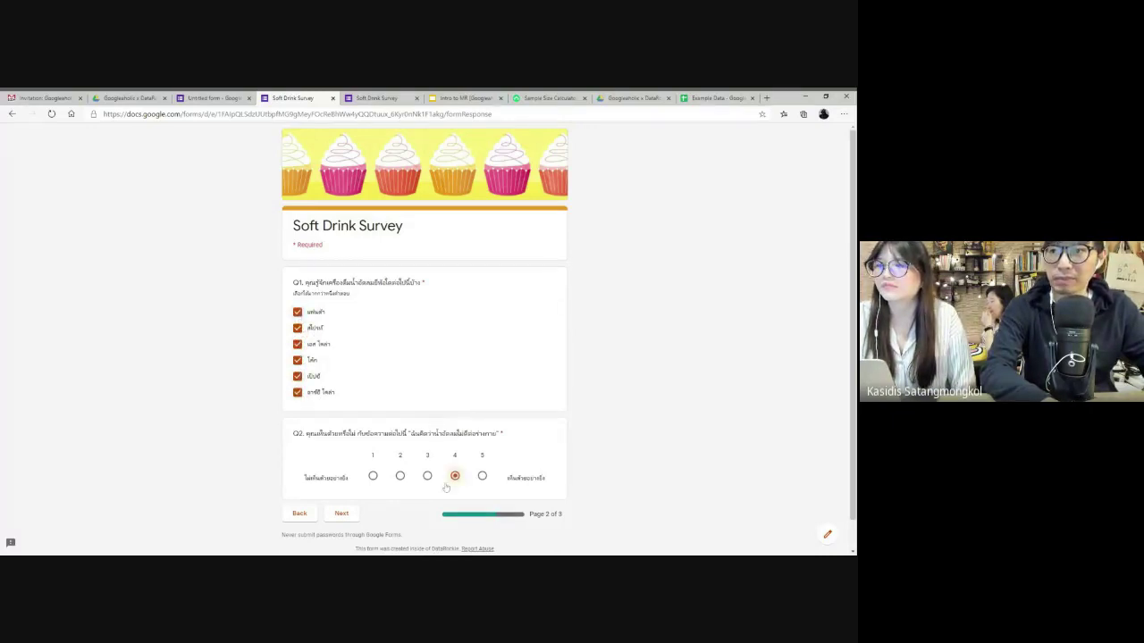
{"action": "left_click", "coordinate": [342, 516]}
- Answer D1 with the second option, D2 with the older age group and age 30, then submit
{"action": "left_click", "coordinate": [298, 304]}
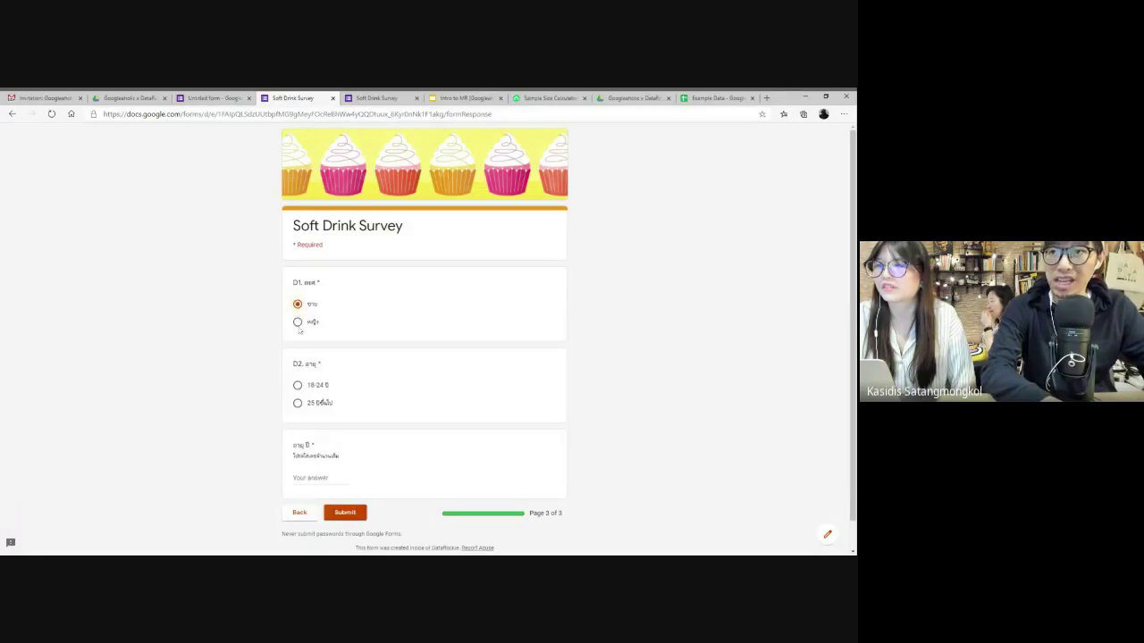
{"action": "left_click", "coordinate": [298, 321]}
{"action": "left_click", "coordinate": [297, 403]}
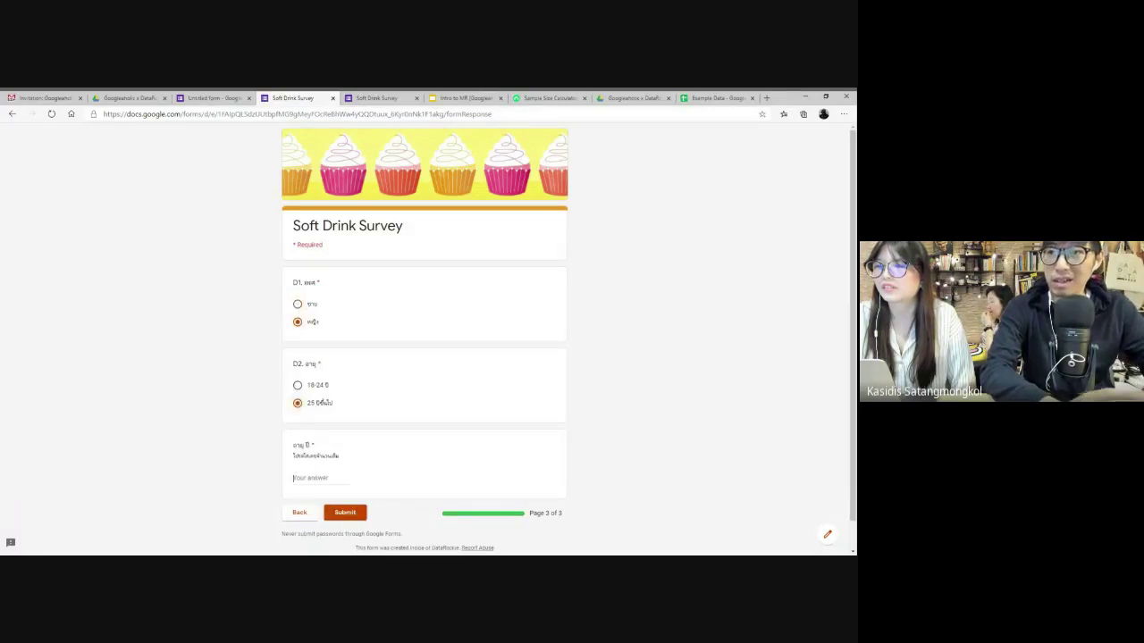
{"action": "left_click", "coordinate": [295, 478]}
{"action": "type", "text": "30"}
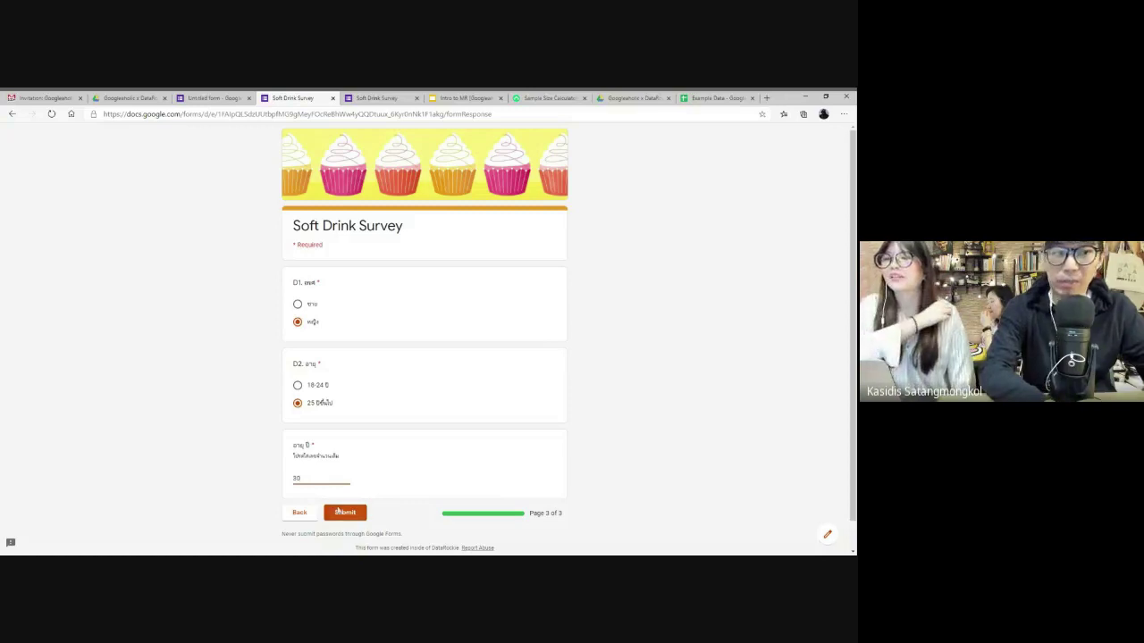
{"action": "left_click", "coordinate": [345, 512]}
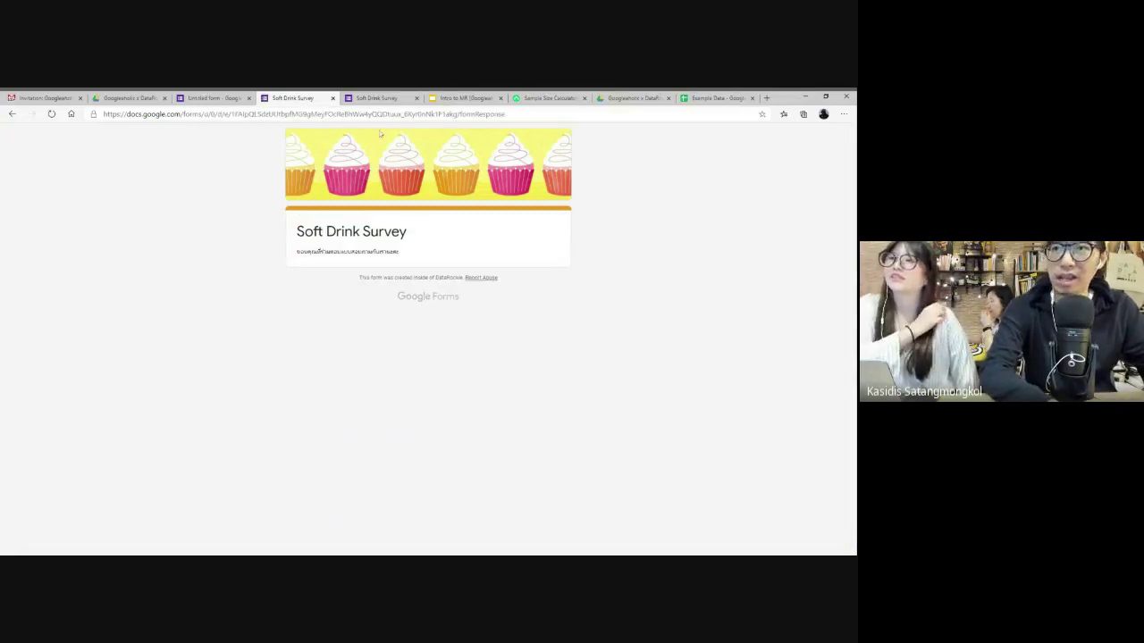
{"action": "key", "text": "ctrl+shift+Tab"}
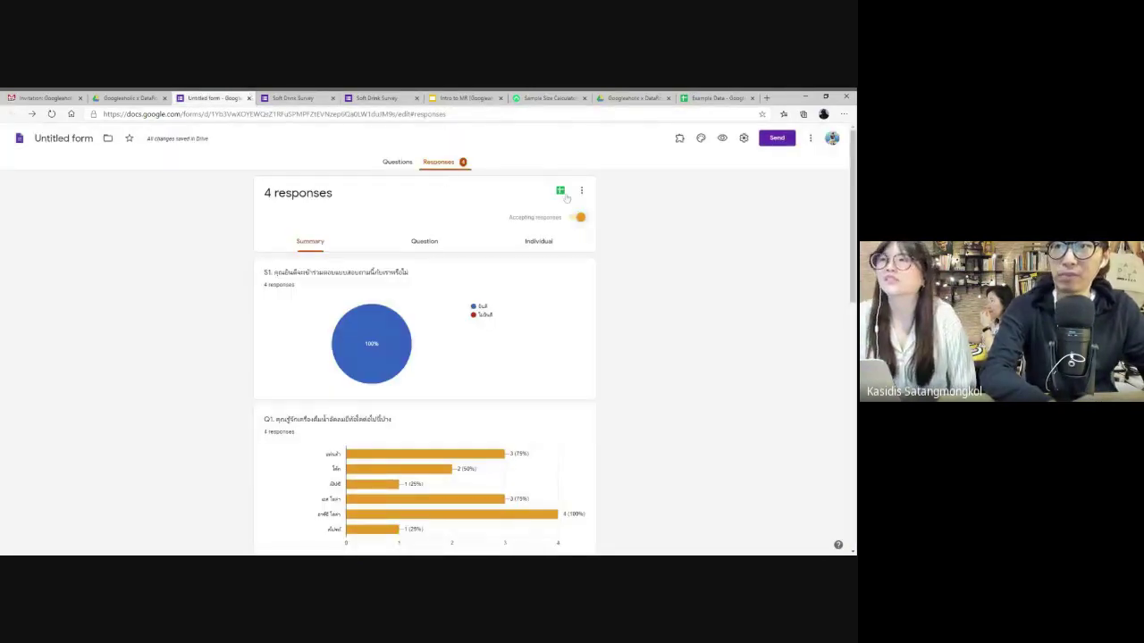
- Open the linked Untitled form (Responses) sheet at 200% zoom and widen column C for Q1 answers
{"action": "left_click", "coordinate": [560, 191]}
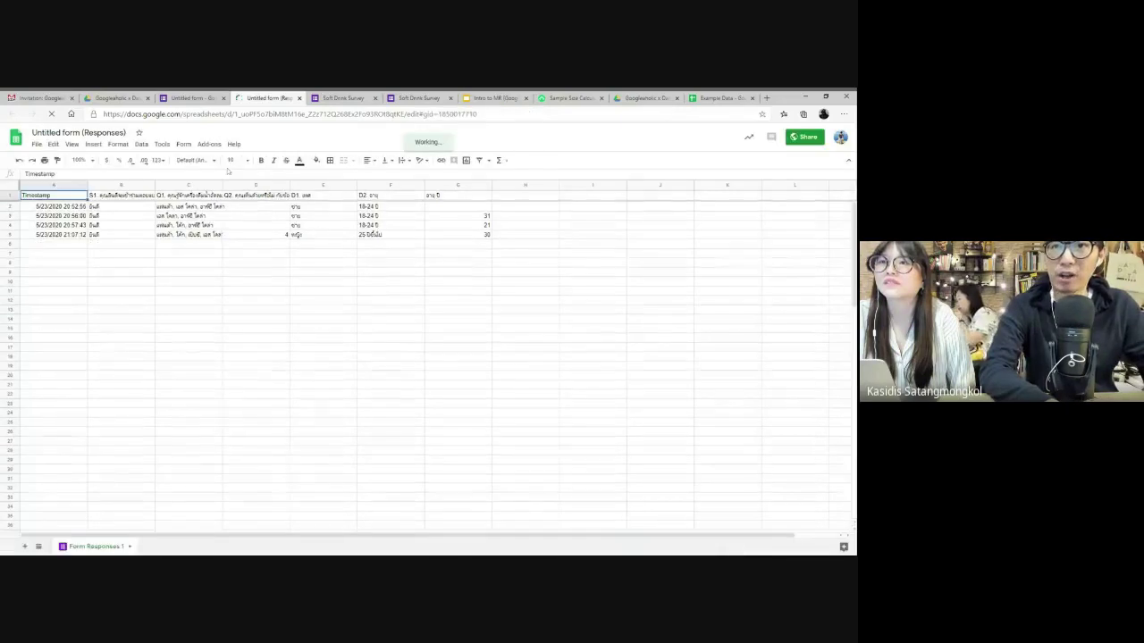
{"action": "left_click", "coordinate": [91, 161]}
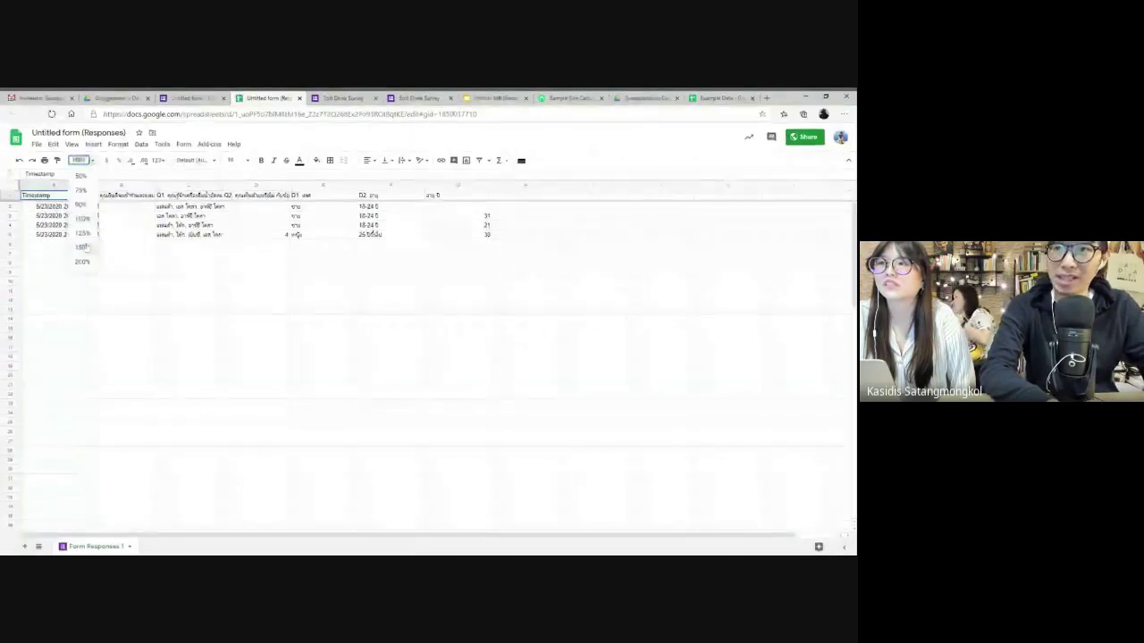
{"action": "left_click", "coordinate": [82, 262]}
{"action": "left_click", "coordinate": [367, 187]}
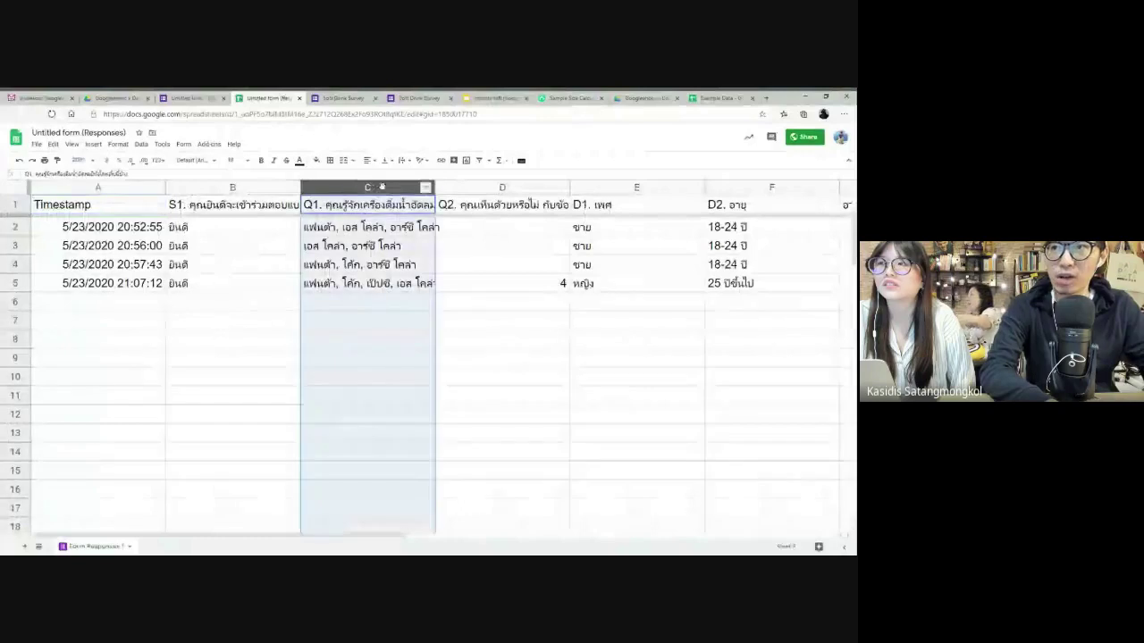
{"action": "left_click_drag", "start_coordinate": [488, 186], "coordinate": [503, 186]}
{"action": "left_click", "coordinate": [398, 229]}
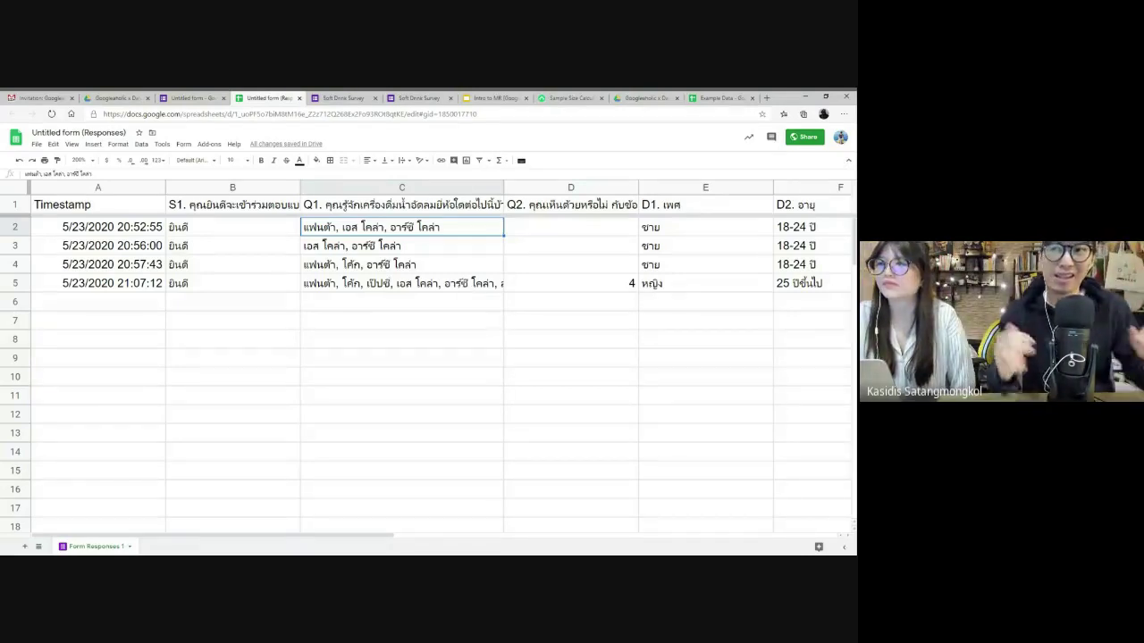
{"action": "left_click", "coordinate": [393, 187]}
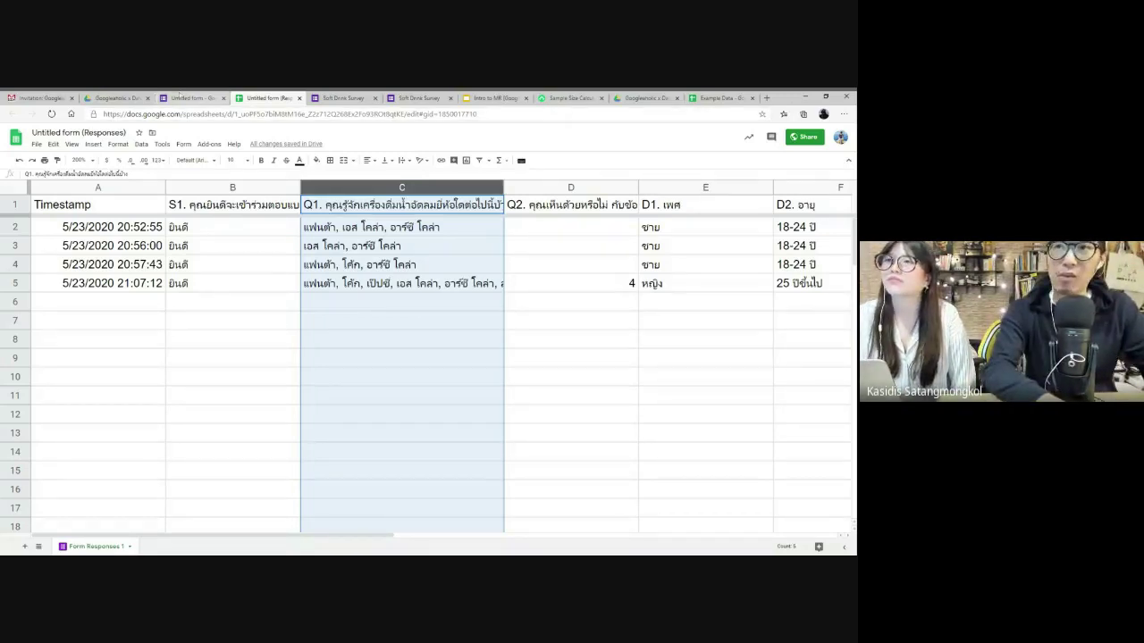
- Close the responses, form summary, survey form, calculator and Drive tabs to reach Example Data
{"action": "left_click", "coordinate": [299, 98]}
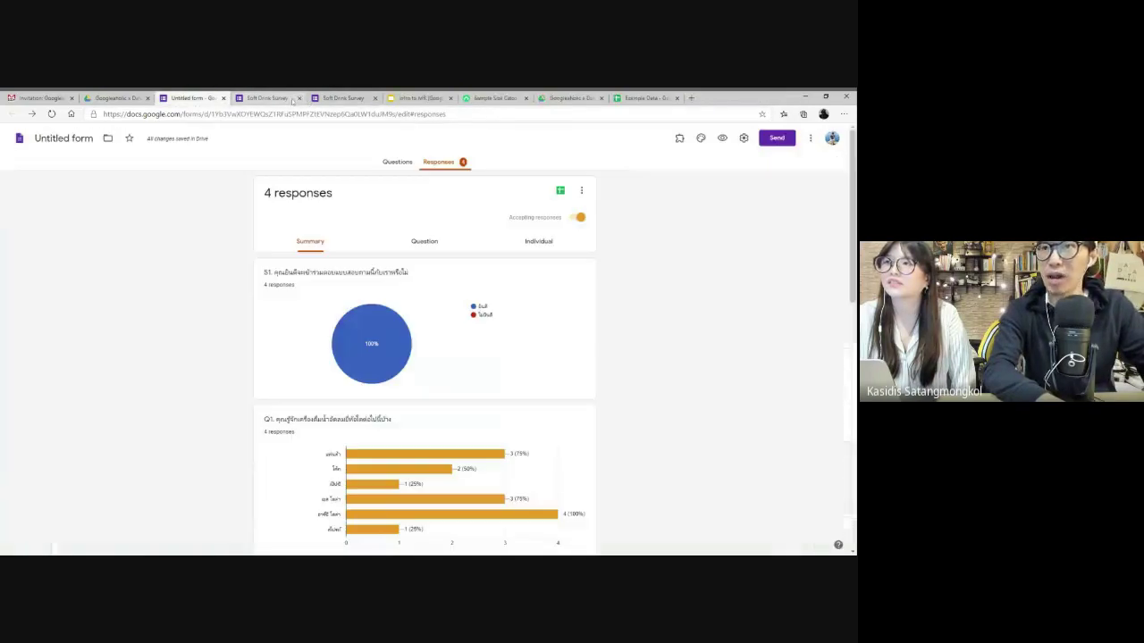
{"action": "left_click", "coordinate": [222, 98]}
{"action": "left_click", "coordinate": [223, 99]}
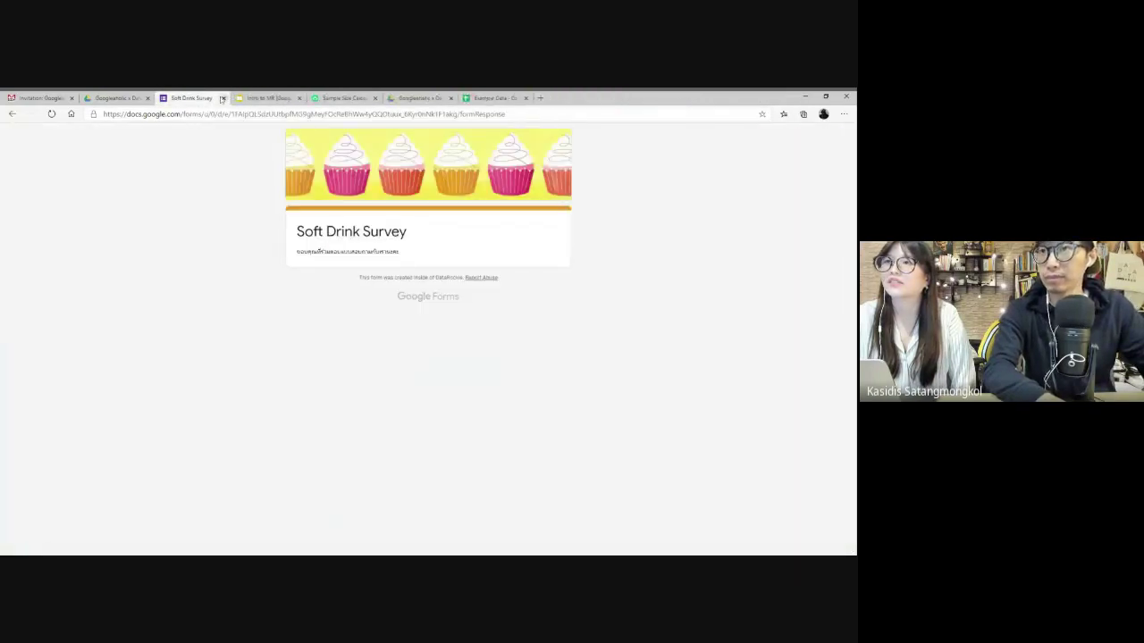
{"action": "left_click", "coordinate": [223, 98]}
{"action": "left_click", "coordinate": [268, 98]}
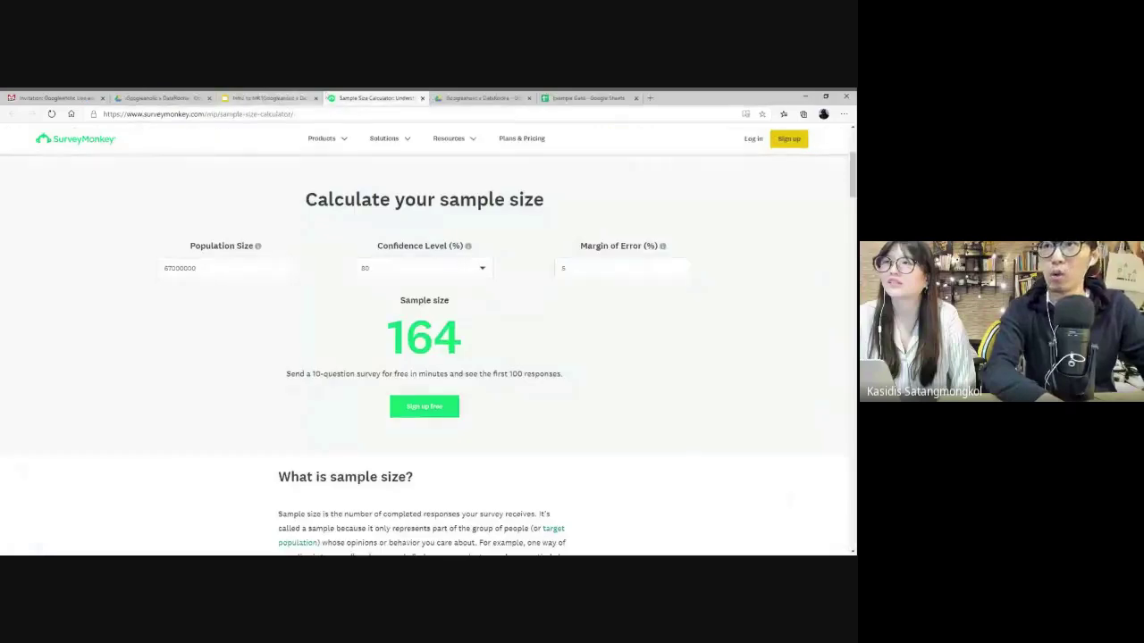
{"action": "left_click", "coordinate": [422, 98]}
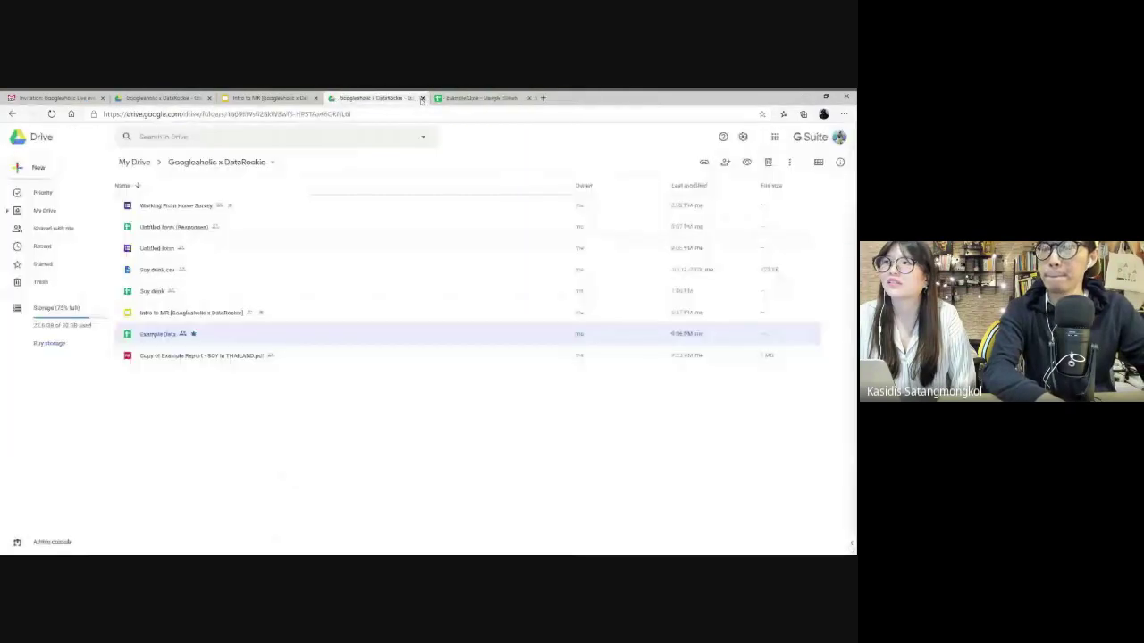
{"action": "left_click", "coordinate": [422, 99]}
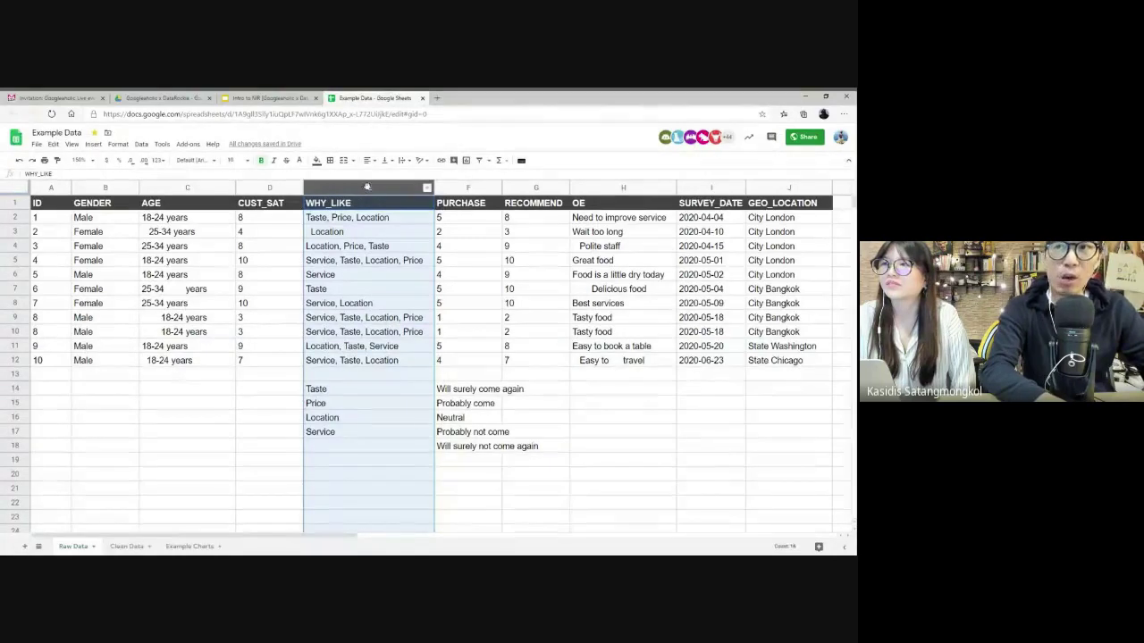
- Review the WHY_LIKE answers in E2:E12 and the Taste, Price, Location, Service labels below
{"action": "left_click", "coordinate": [334, 206]}
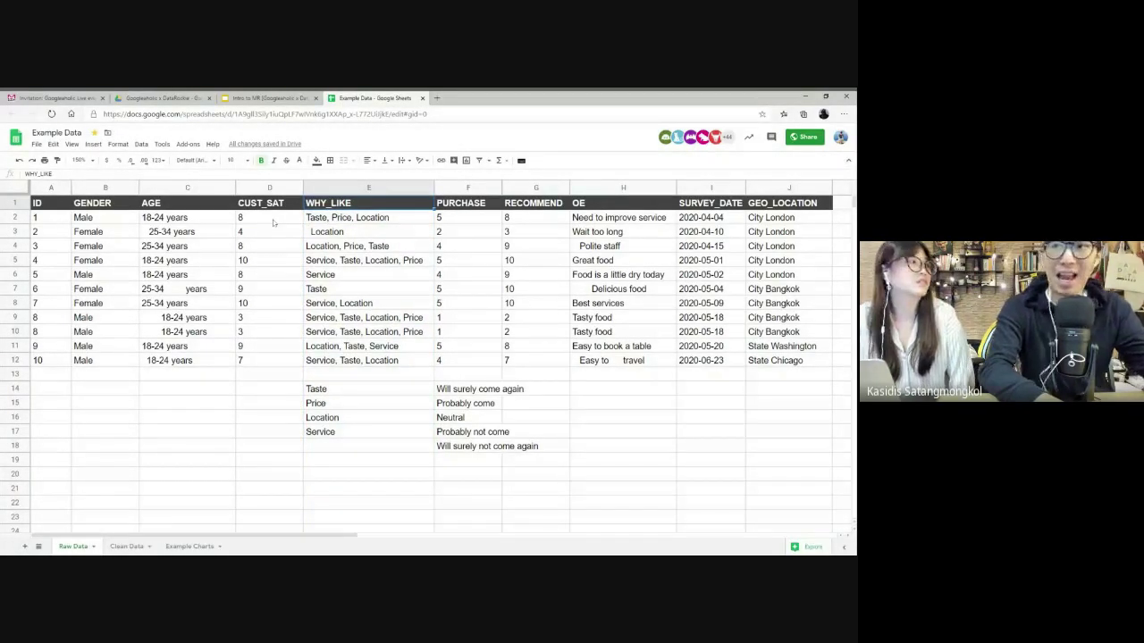
{"action": "left_click_drag", "start_coordinate": [346, 215], "coordinate": [327, 367]}
{"action": "left_click", "coordinate": [340, 393]}
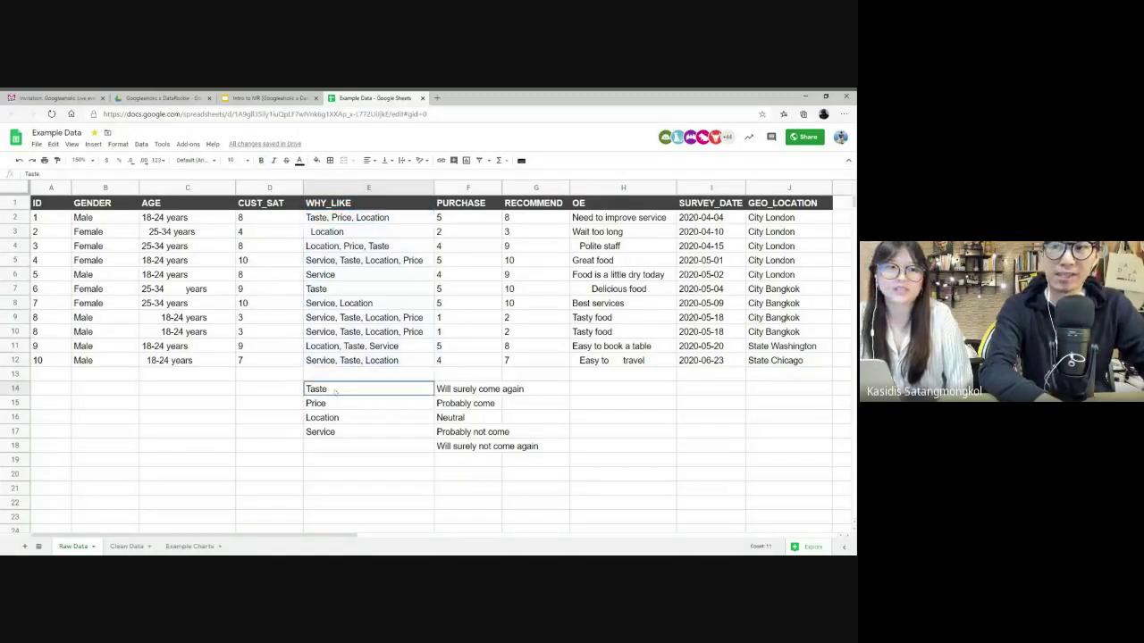
{"action": "key", "text": "ctrl+shift+Down"}
{"action": "left_click", "coordinate": [333, 392]}
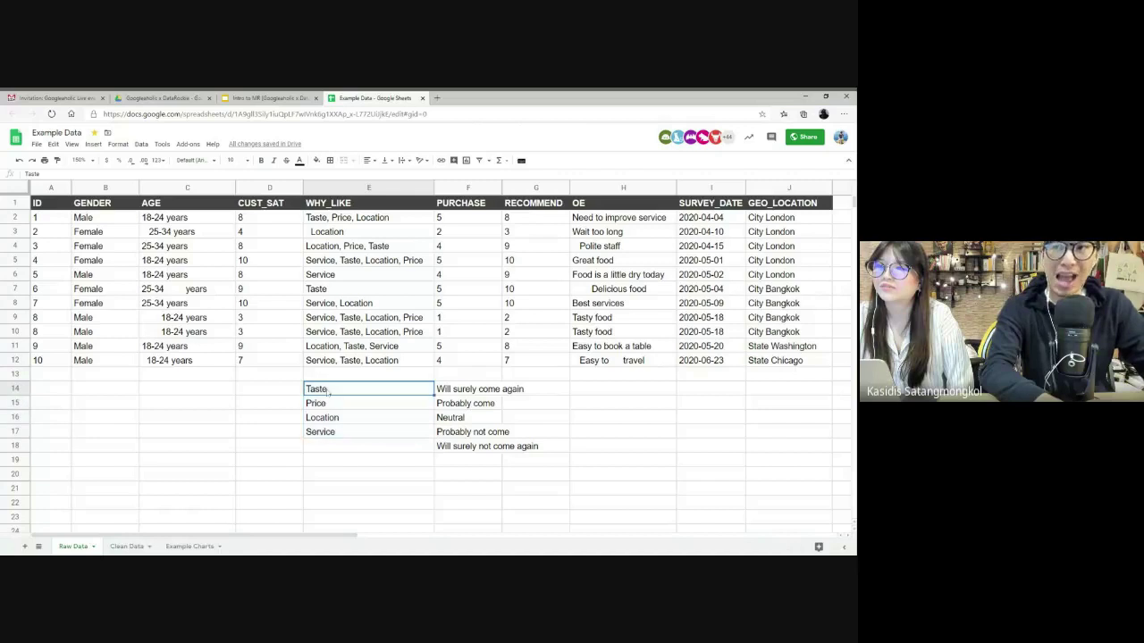
{"action": "left_click", "coordinate": [328, 403]}
{"action": "key", "text": "Down"}
{"action": "key", "text": "Down"}
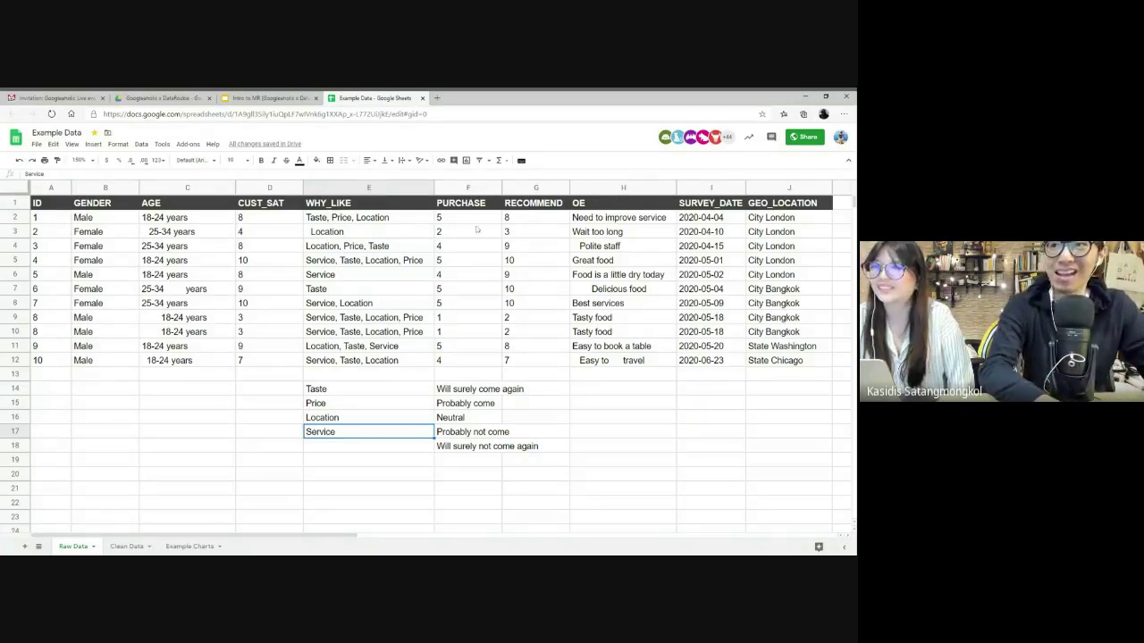
- Review the PURCHASE column and its purchase-intent labels in F14:F18, then the RECOMMEND column
{"action": "left_click", "coordinate": [467, 187]}
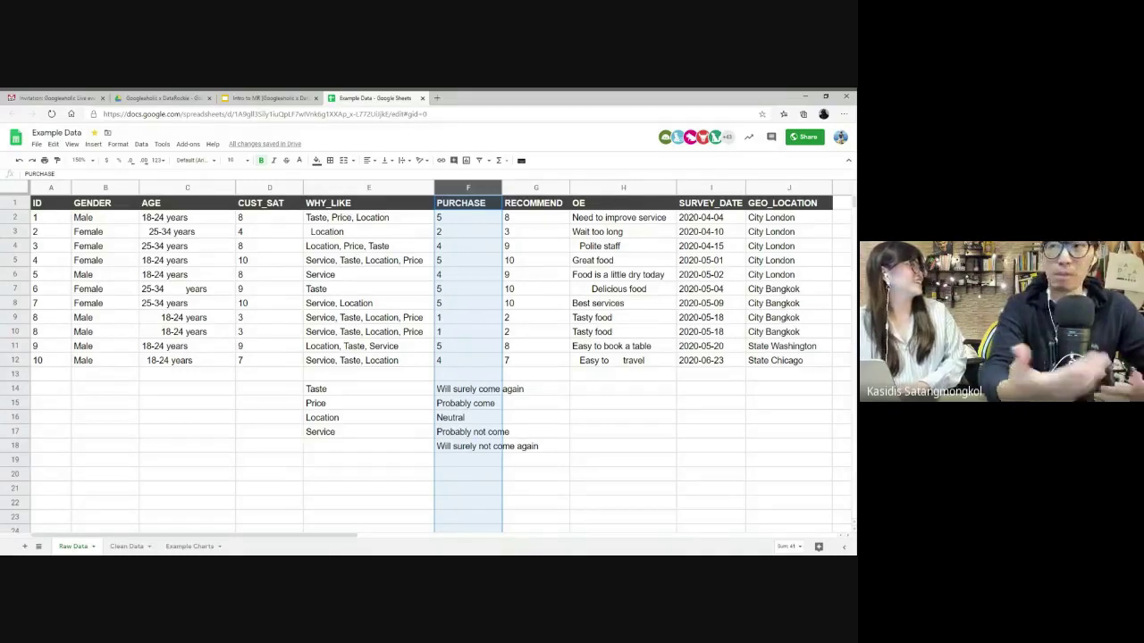
{"action": "left_click", "coordinate": [449, 320]}
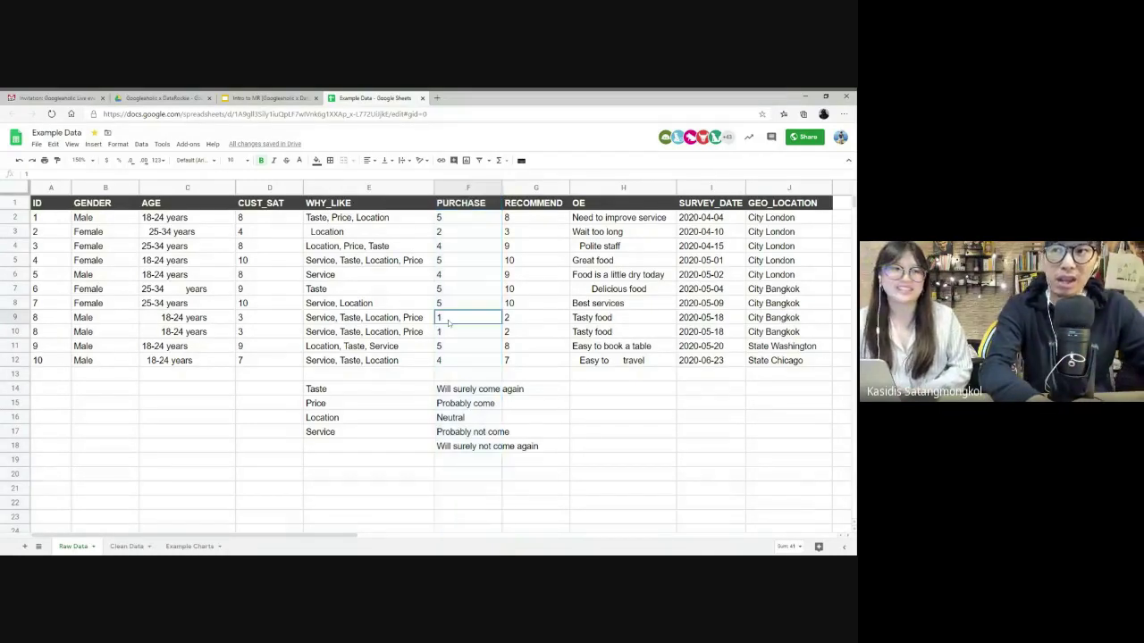
{"action": "left_click", "coordinate": [455, 449]}
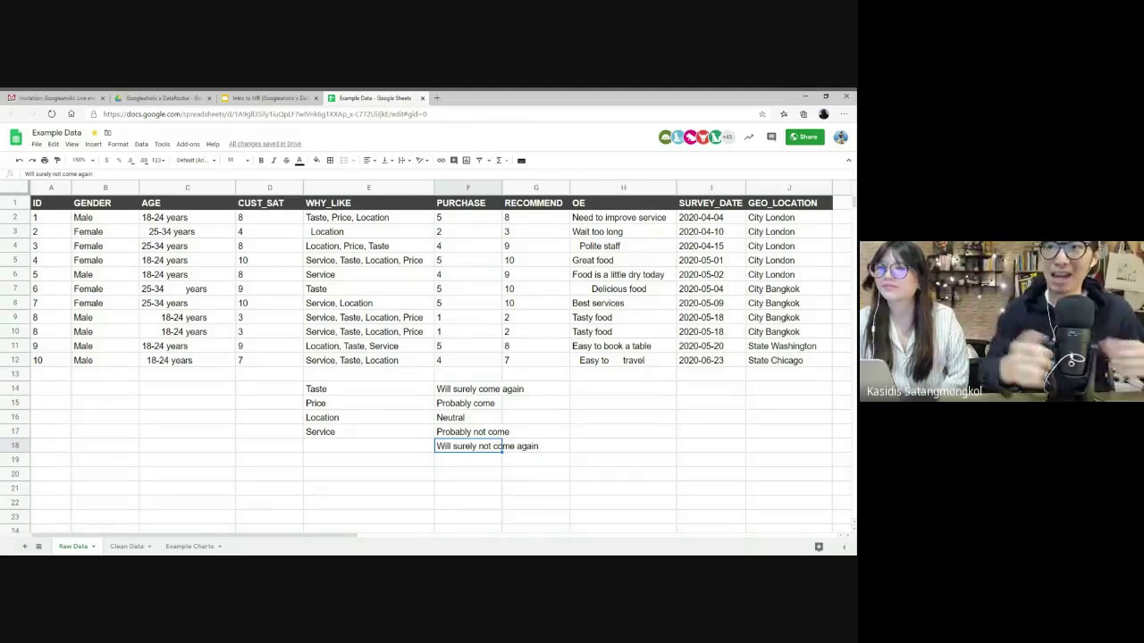
{"action": "left_click", "coordinate": [466, 223]}
{"action": "right_click", "coordinate": [466, 223]}
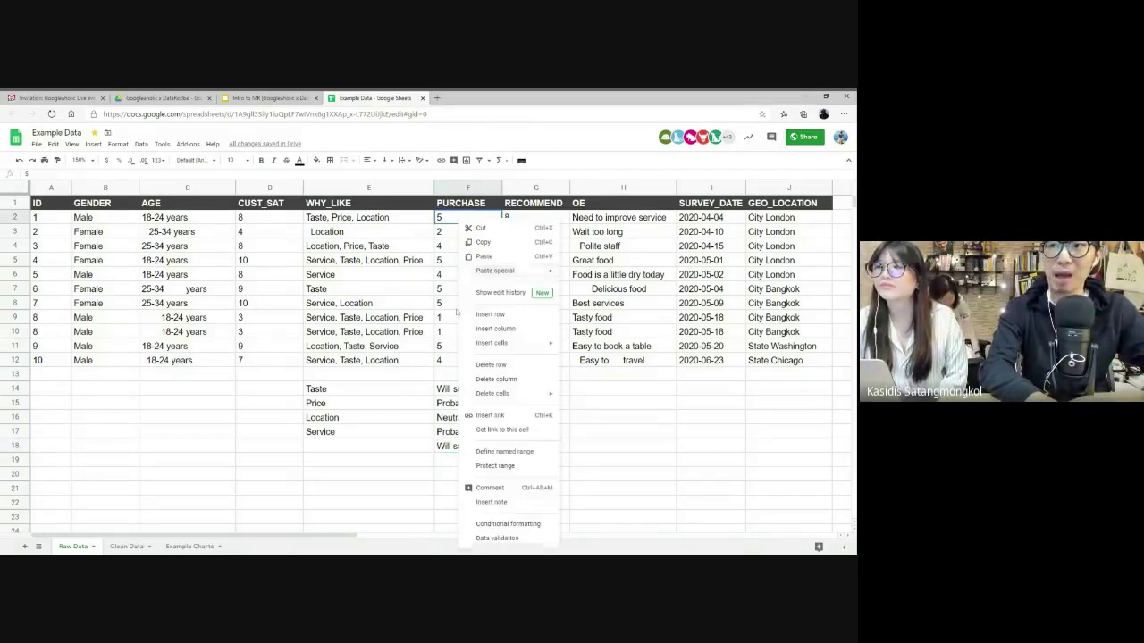
{"action": "left_click", "coordinate": [447, 392]}
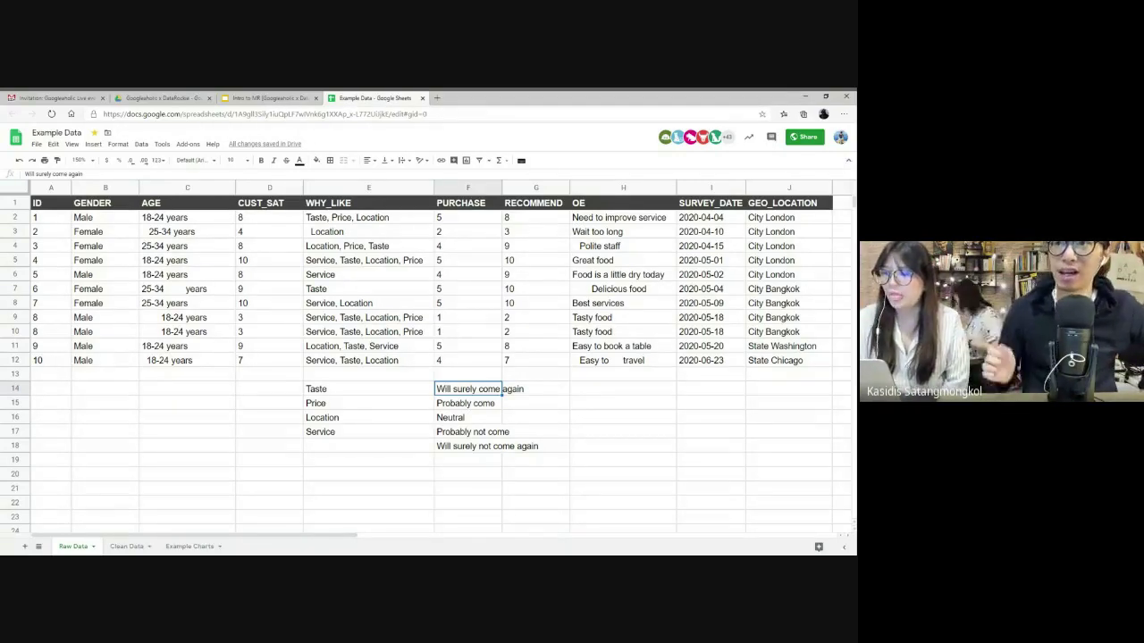
{"action": "left_click", "coordinate": [536, 187]}
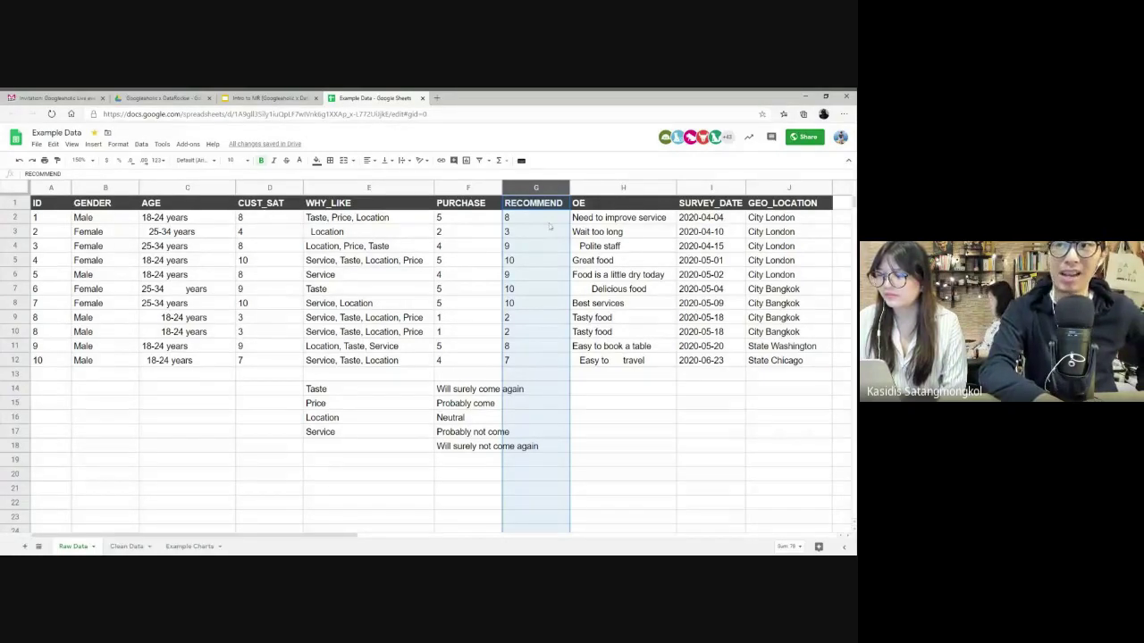
{"action": "left_click", "coordinate": [523, 260]}
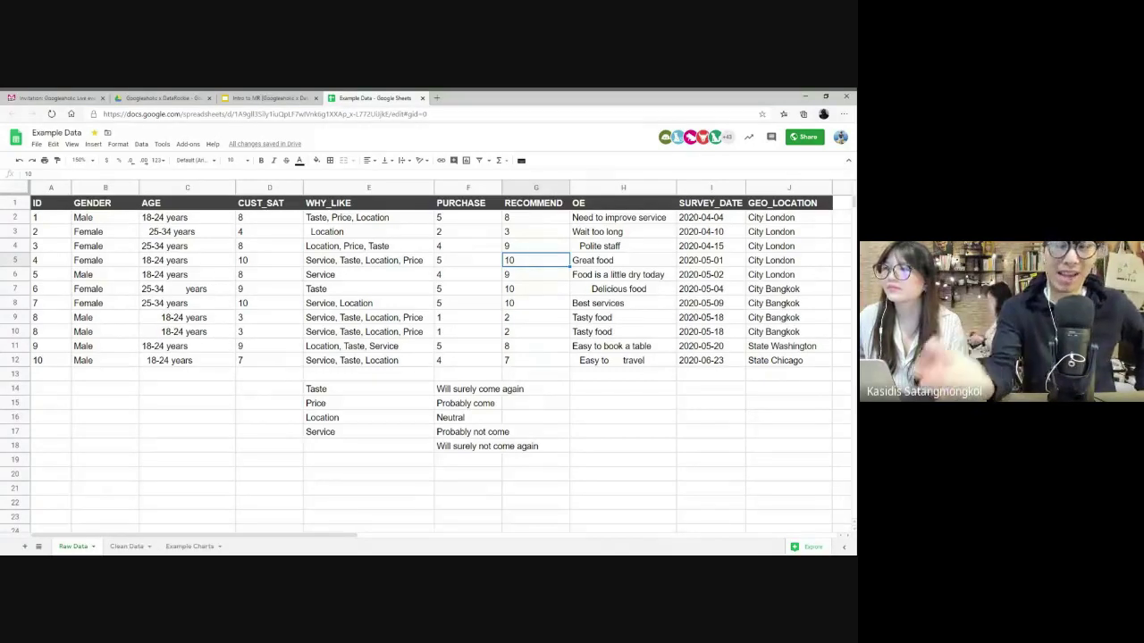
{"action": "left_click", "coordinate": [511, 333]}
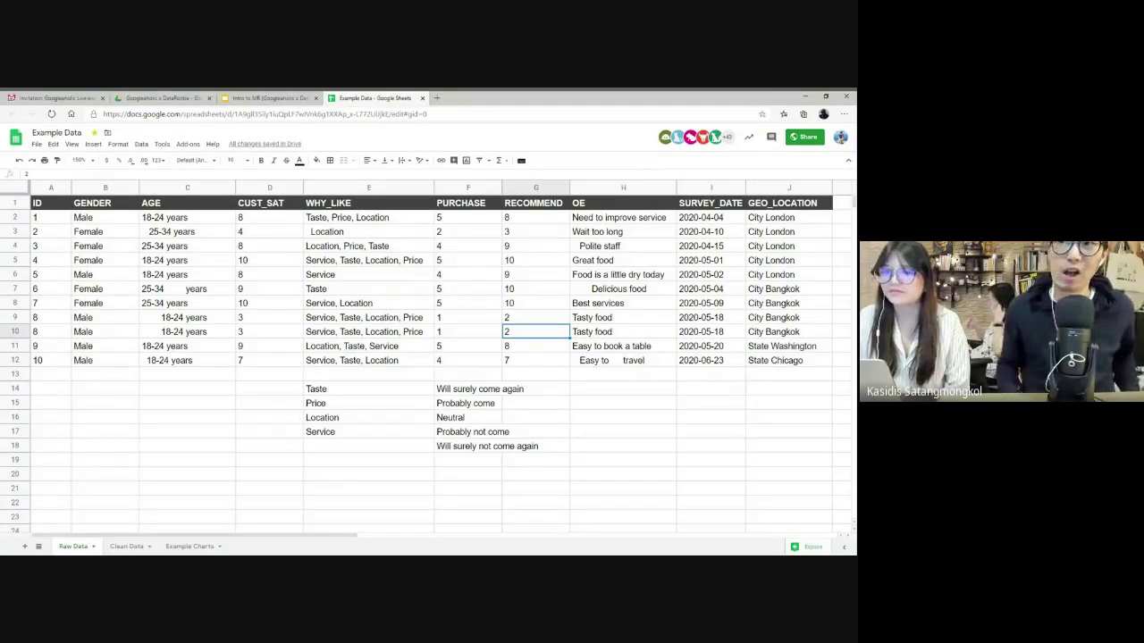
{"action": "left_click", "coordinate": [535, 187]}
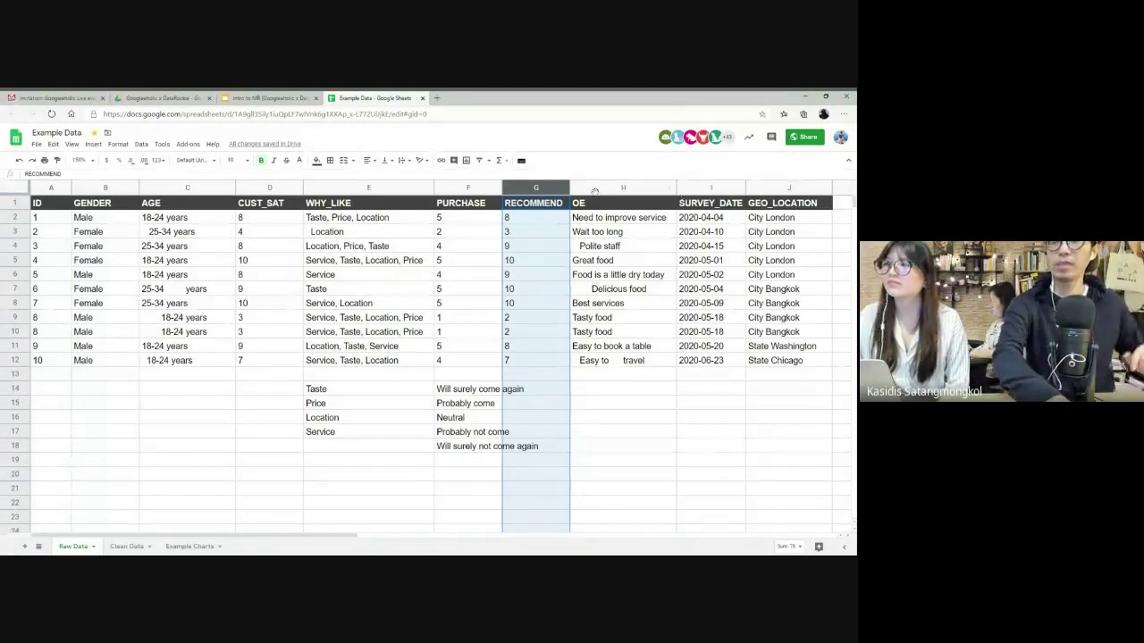
{"action": "left_click", "coordinate": [614, 182]}
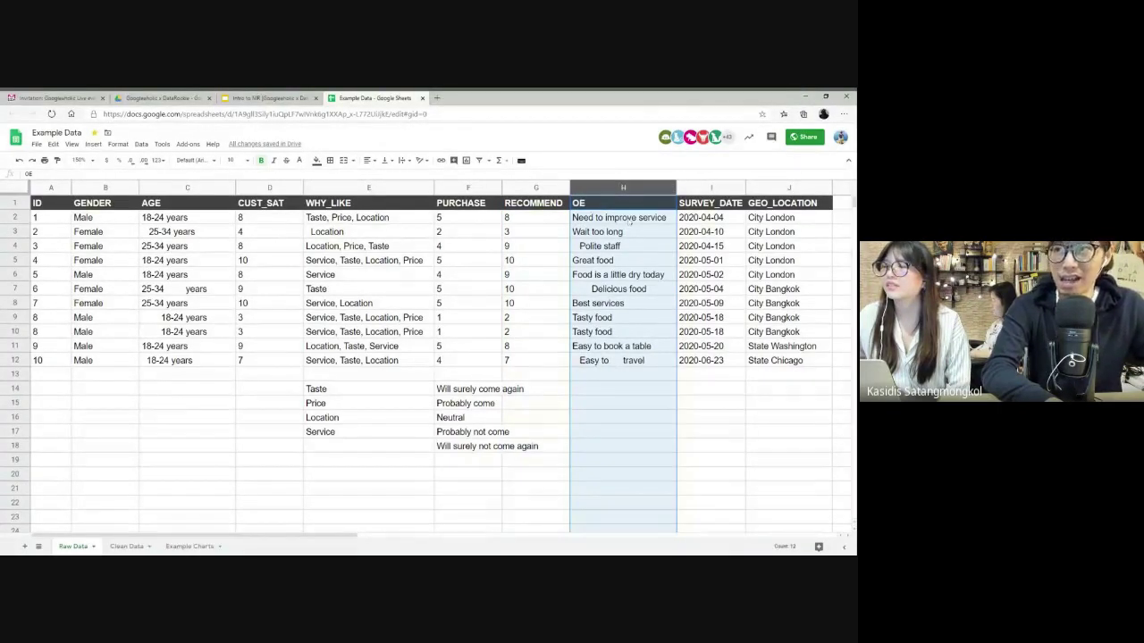
{"action": "left_click", "coordinate": [628, 220]}
{"action": "left_click", "coordinate": [633, 186]}
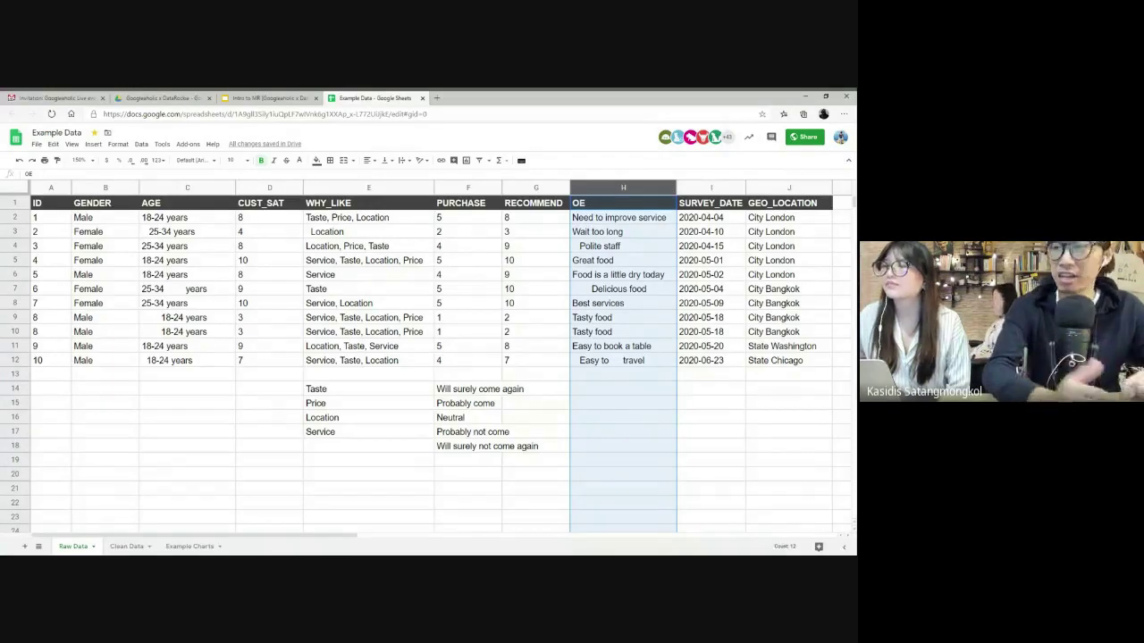
{"action": "left_click_drag", "start_coordinate": [616, 218], "coordinate": [605, 364]}
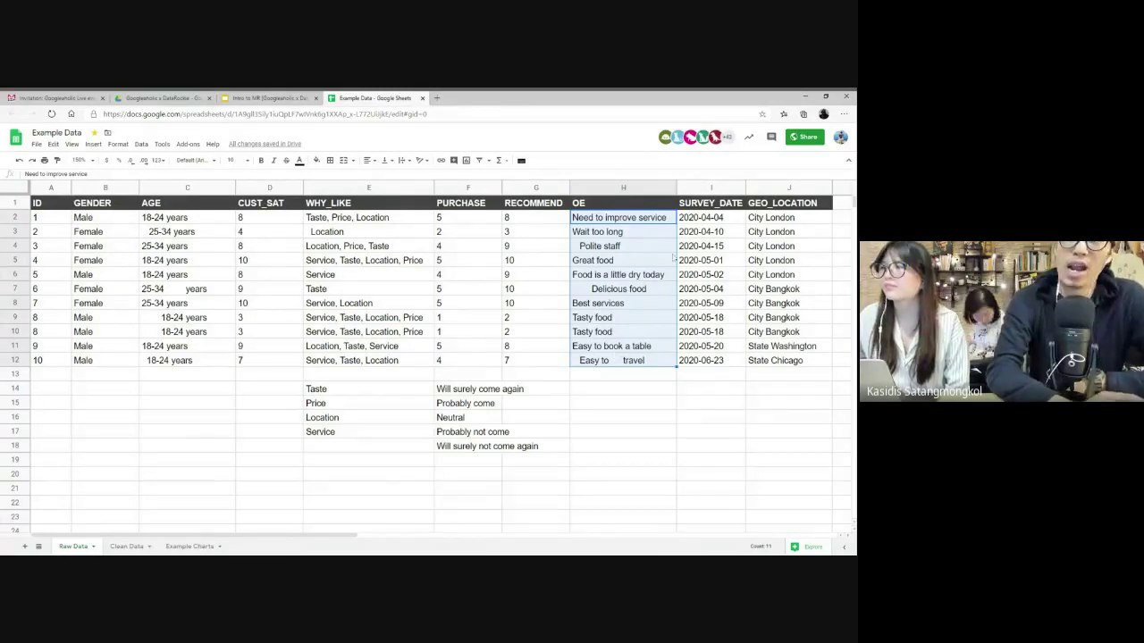
{"action": "left_click", "coordinate": [710, 186]}
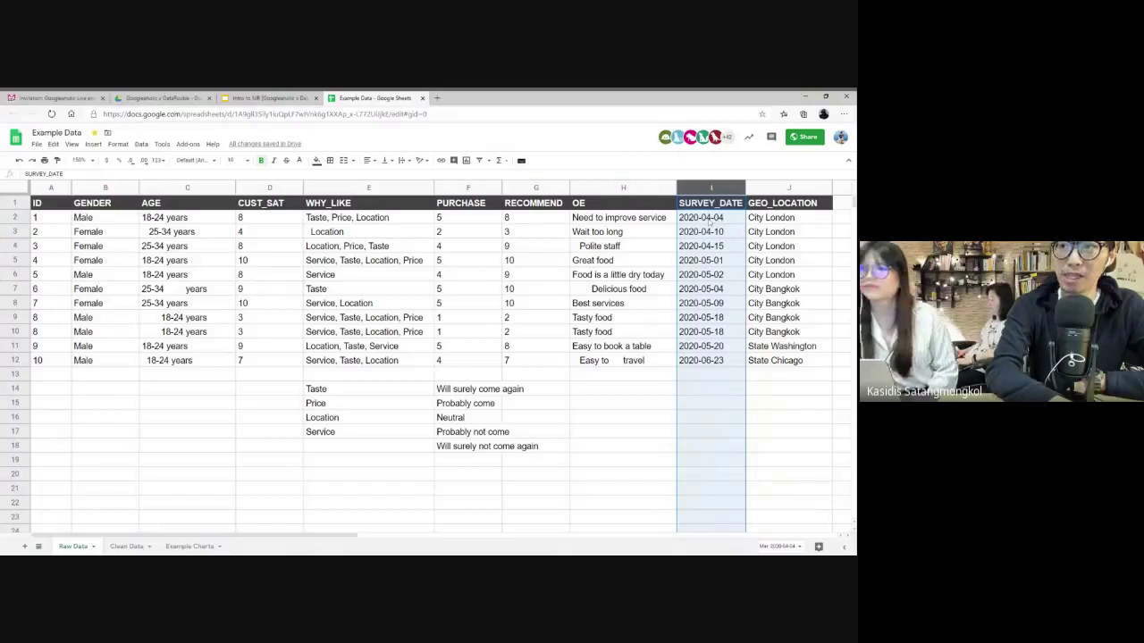
{"action": "left_click", "coordinate": [694, 222]}
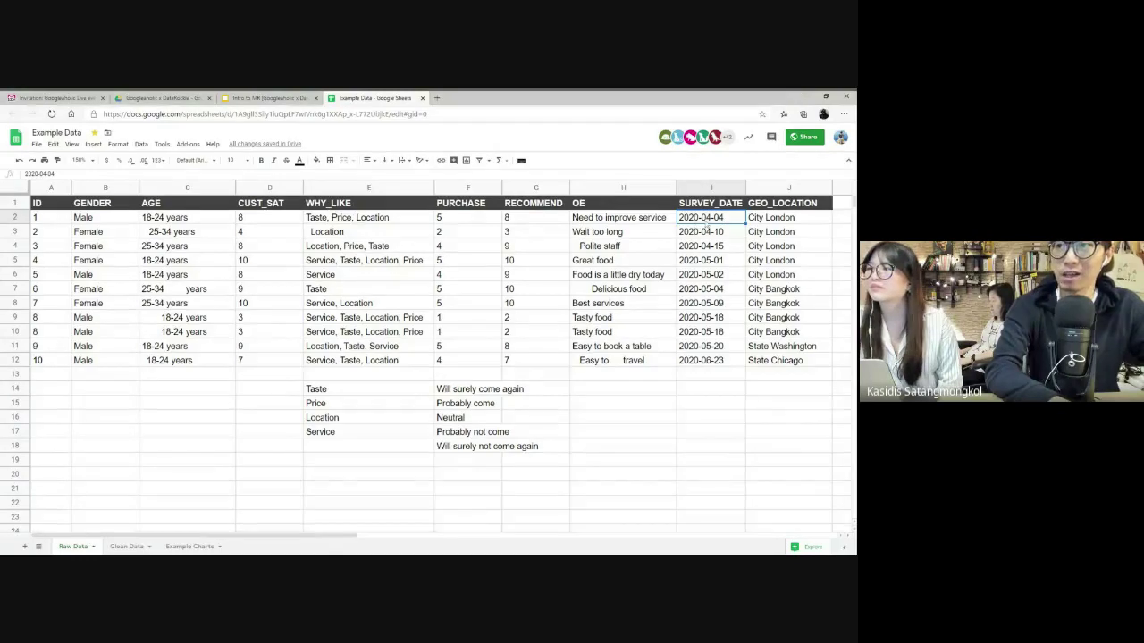
{"action": "left_click", "coordinate": [790, 187]}
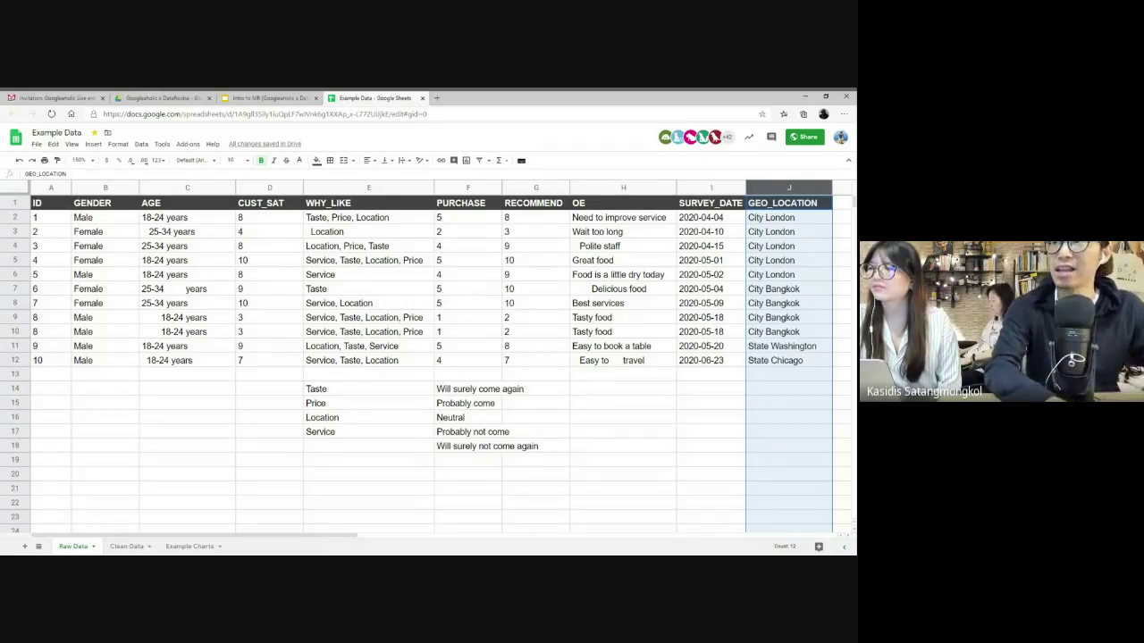
{"action": "left_click_drag", "start_coordinate": [792, 220], "coordinate": [797, 362]}
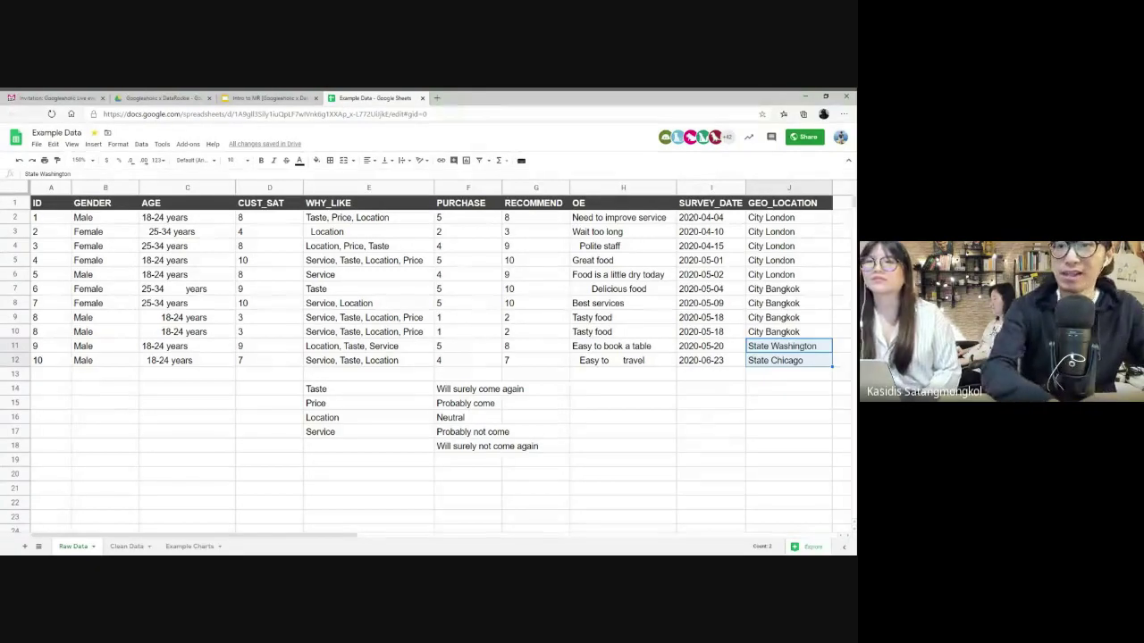
{"action": "left_click", "coordinate": [749, 361]}
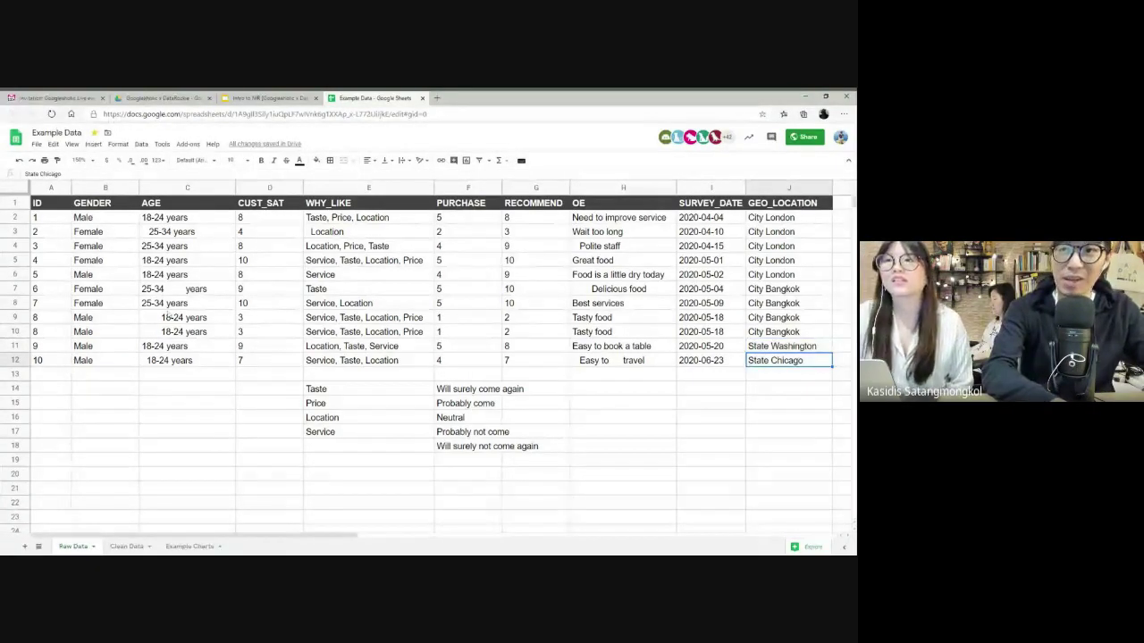
{"action": "left_click_drag", "start_coordinate": [165, 289], "coordinate": [160, 337]}
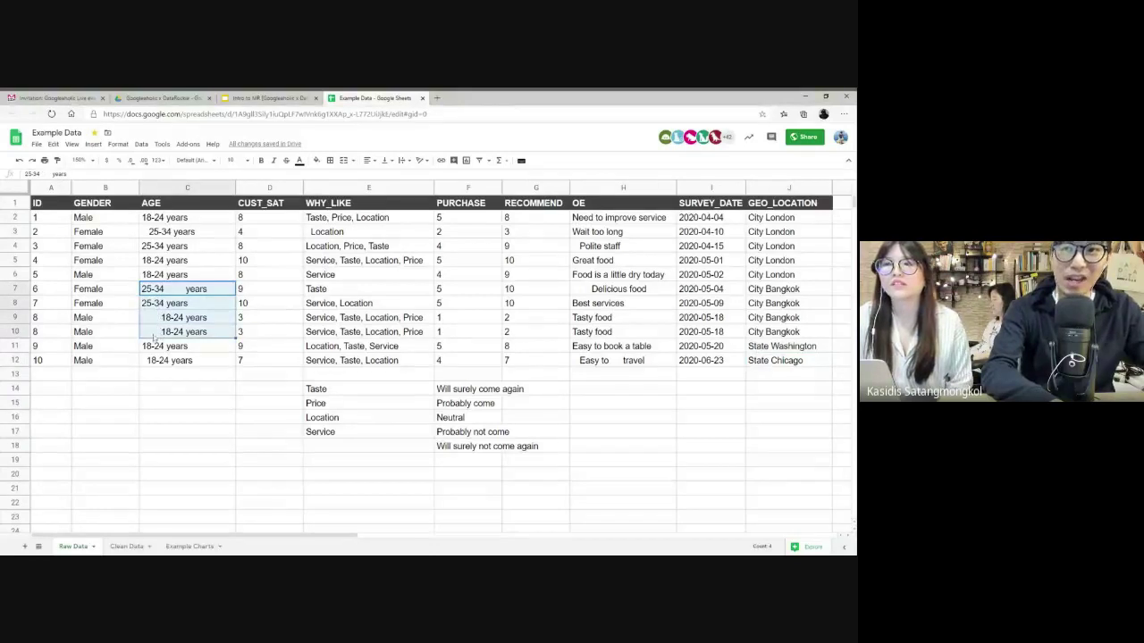
{"action": "left_click", "coordinate": [155, 234]}
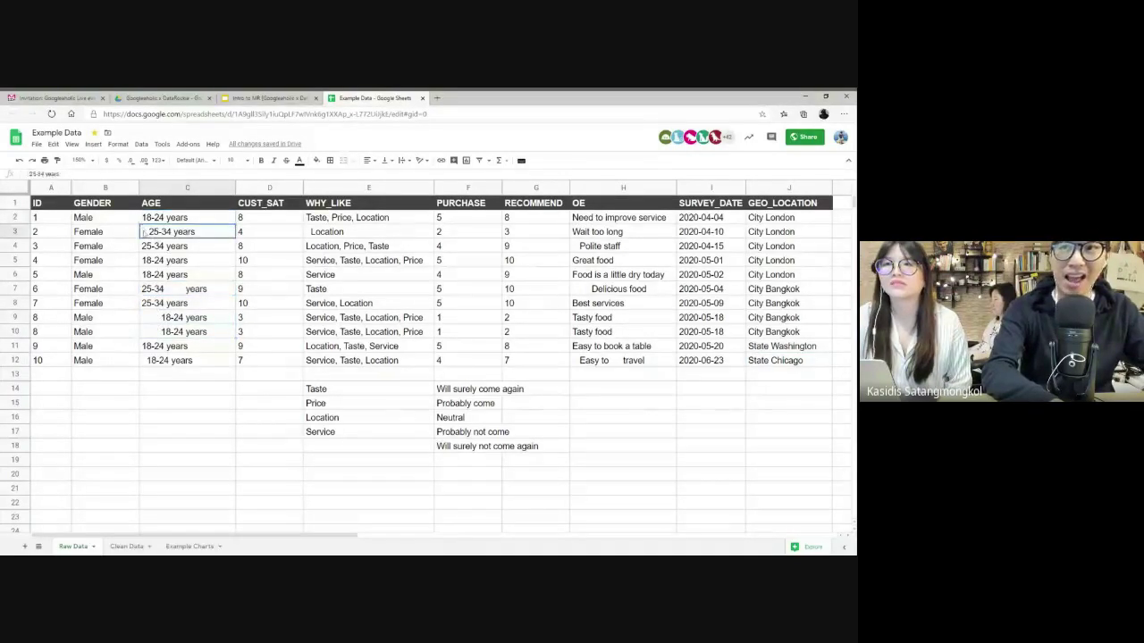
{"action": "left_click", "coordinate": [172, 292]}
{"action": "left_click_drag", "start_coordinate": [603, 218], "coordinate": [606, 360]}
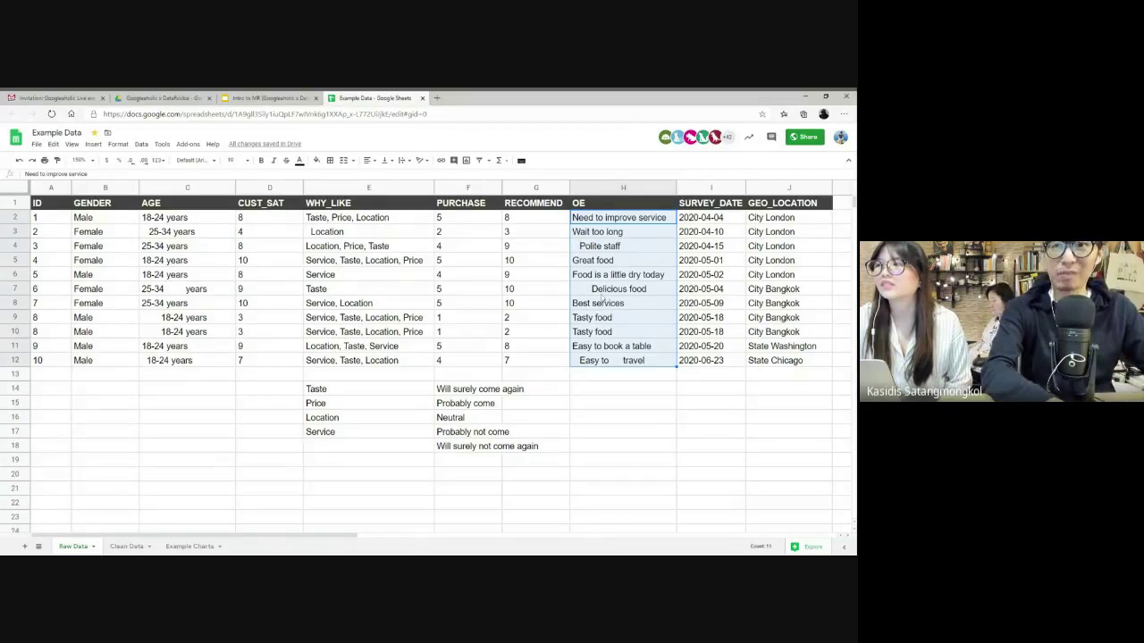
{"action": "left_click", "coordinate": [175, 391]}
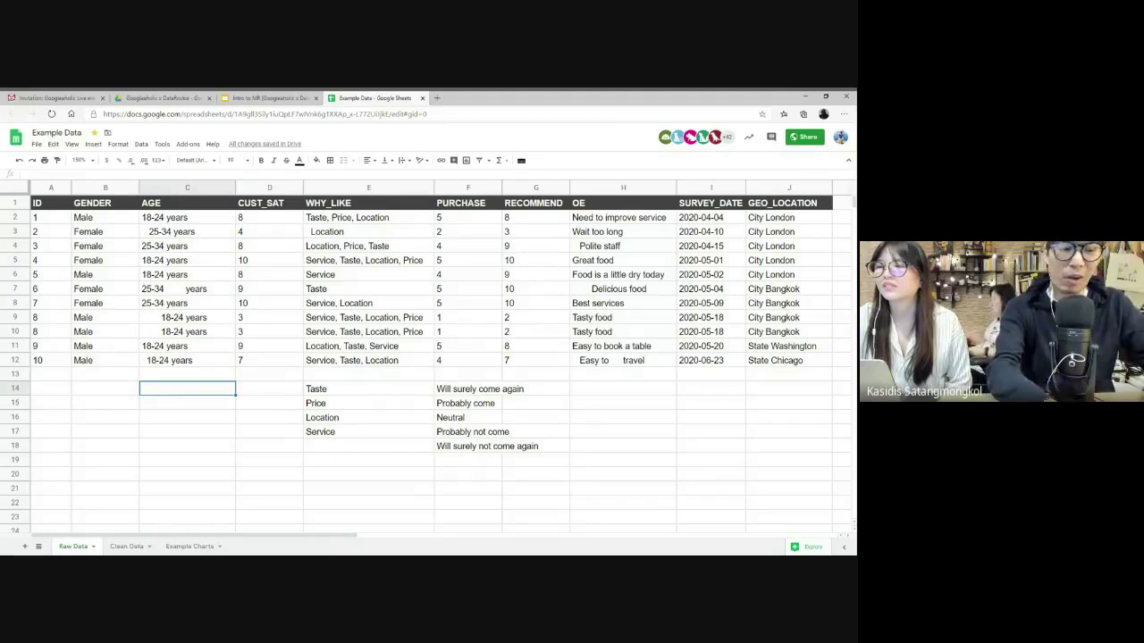
{"action": "type", "text": "=TRIM"}
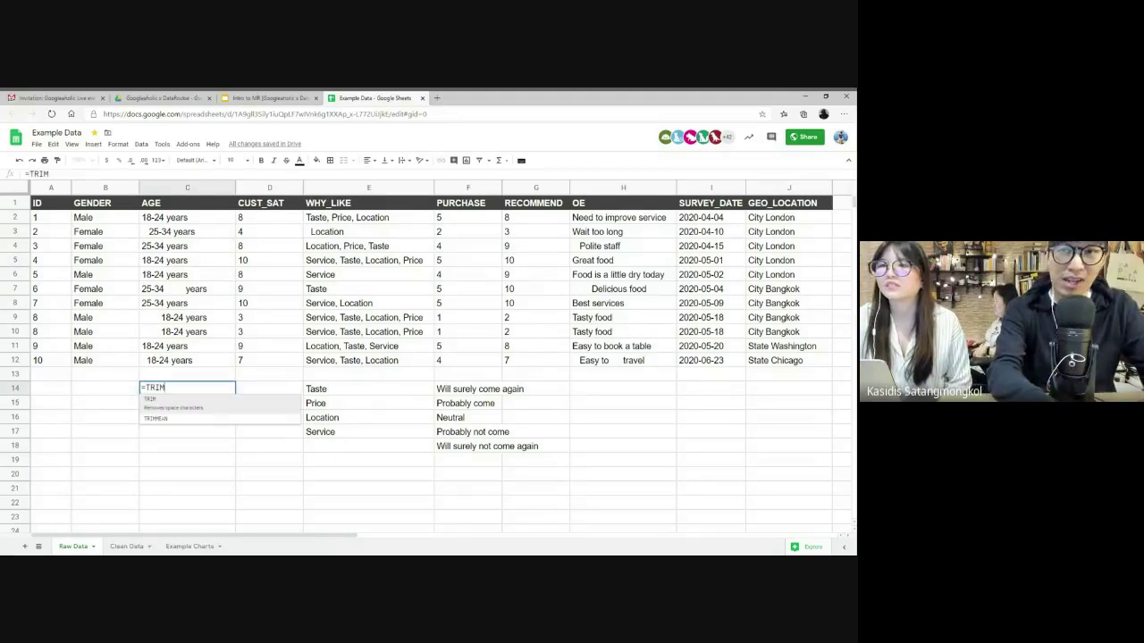
{"action": "type", "text": "("}
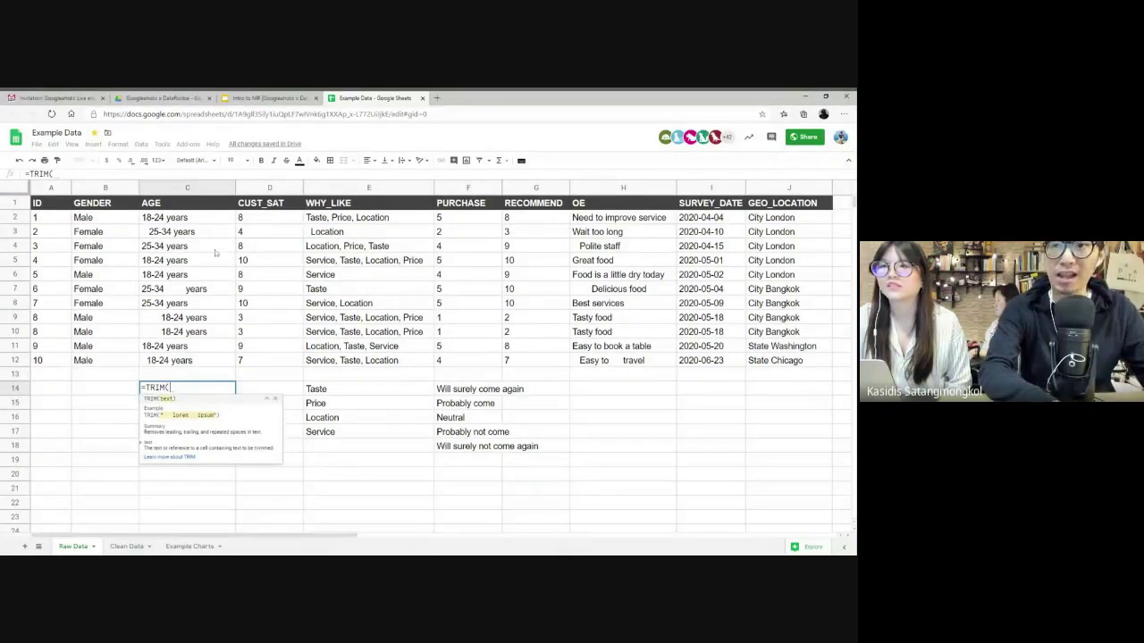
{"action": "left_click_drag", "start_coordinate": [185, 217], "coordinate": [189, 364]}
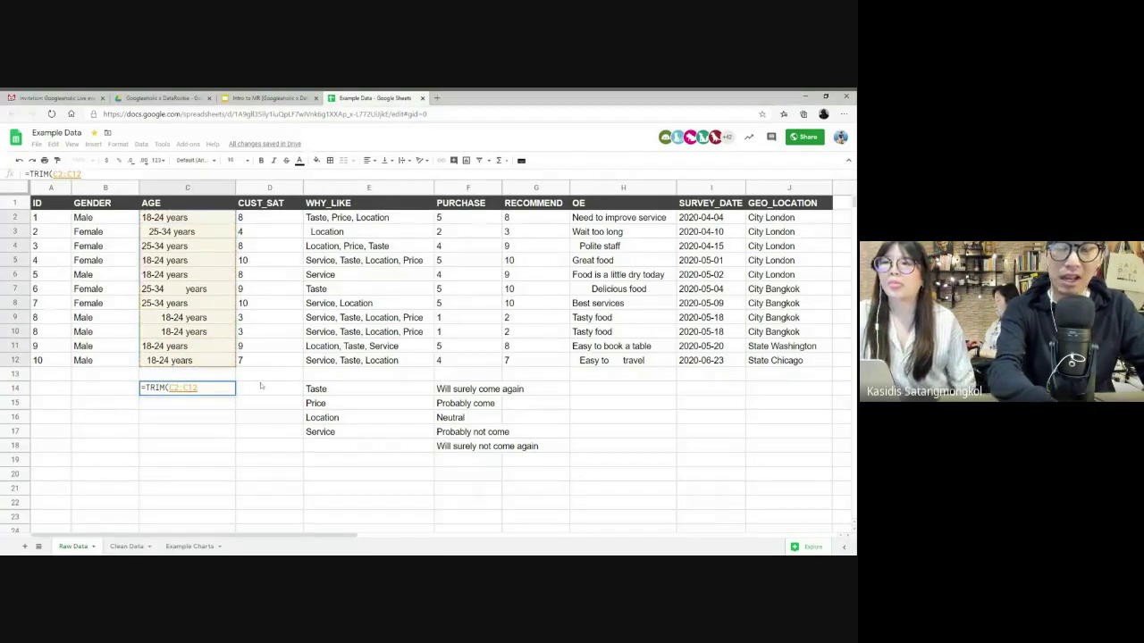
{"action": "type", "text": ")"}
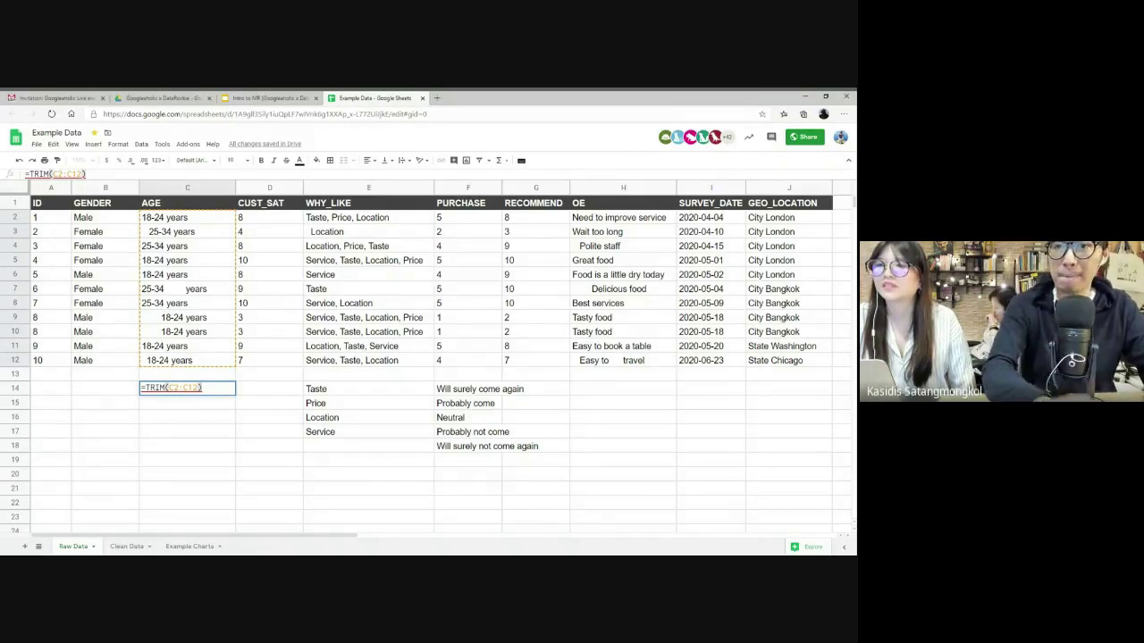
{"action": "key", "text": "ctrl+shift+Return"}
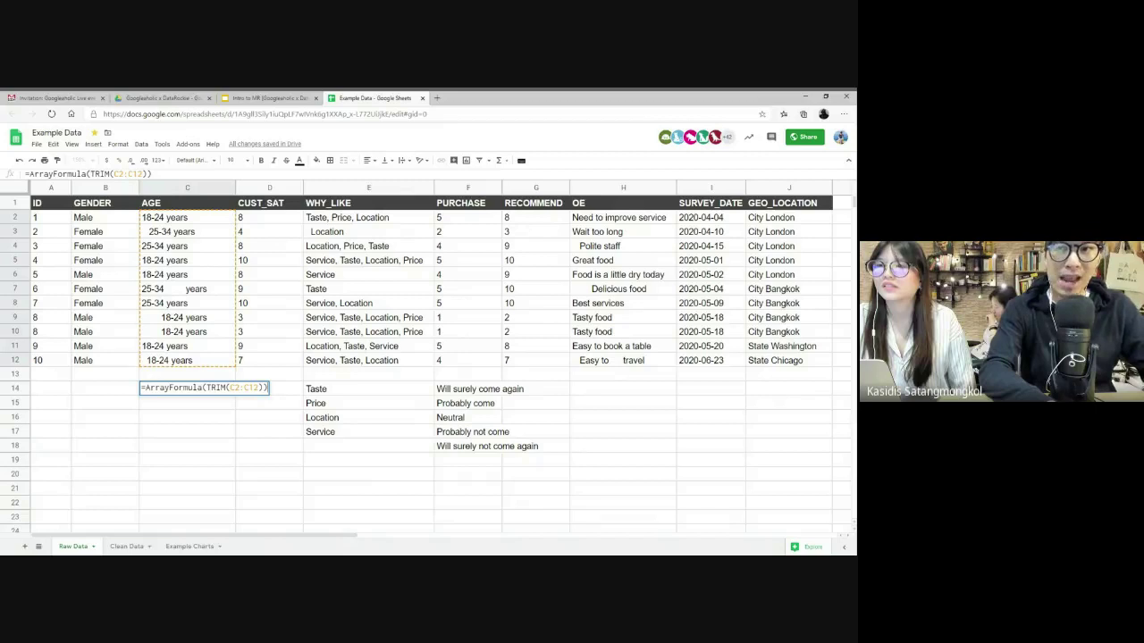
{"action": "key", "text": "Return"}
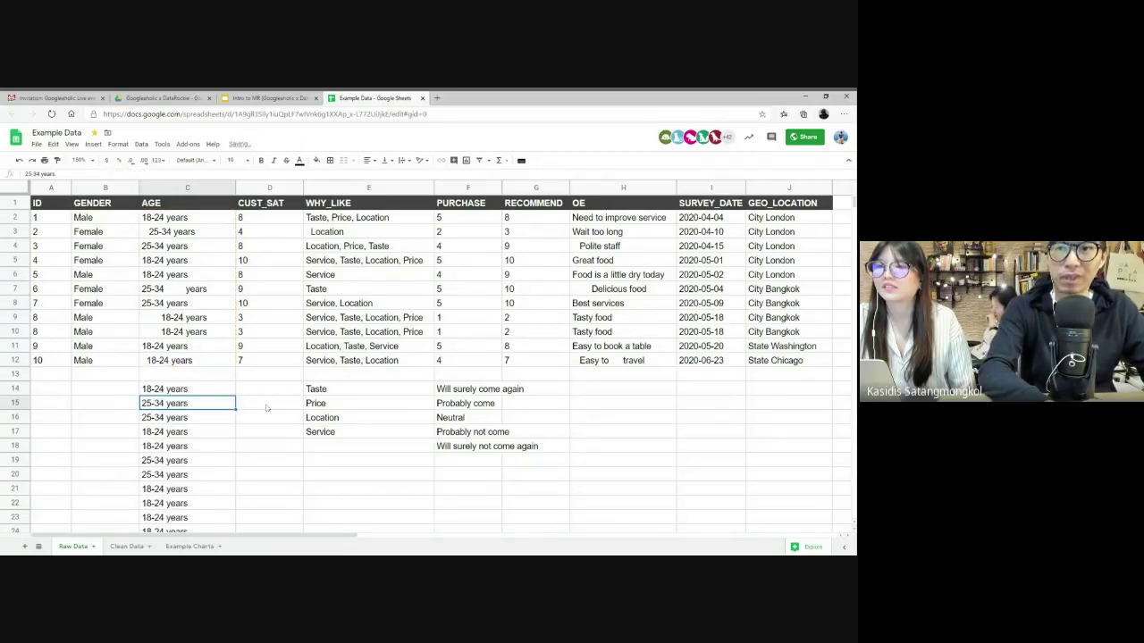
{"action": "scroll", "coordinate": [266, 409], "scroll_direction": "down", "scroll_amount": 2}
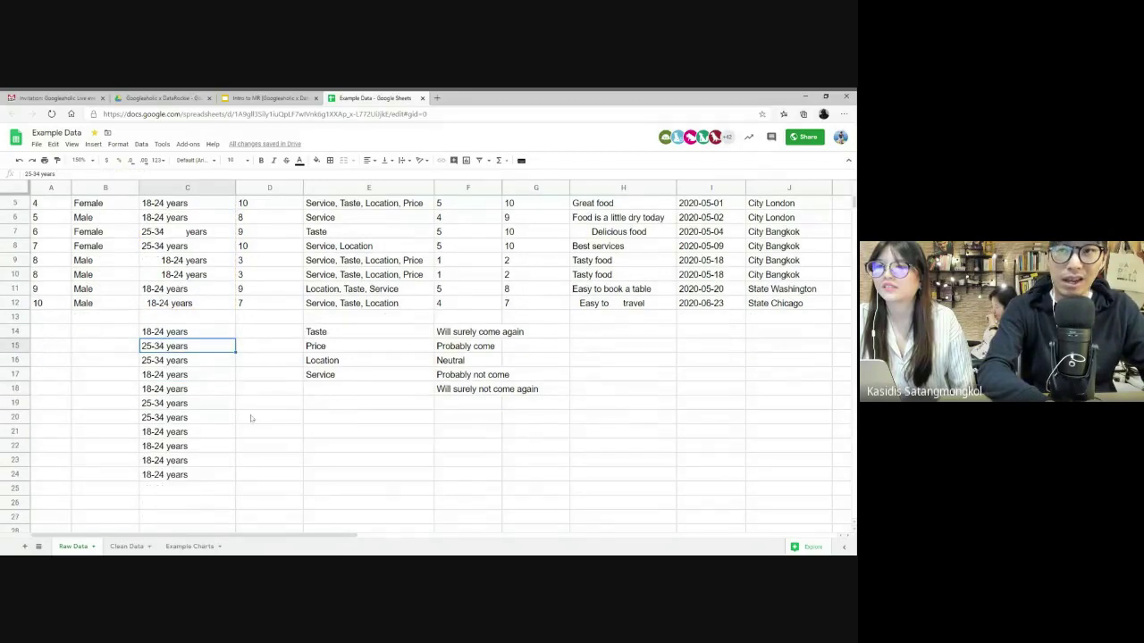
{"action": "double_click", "coordinate": [187, 331]}
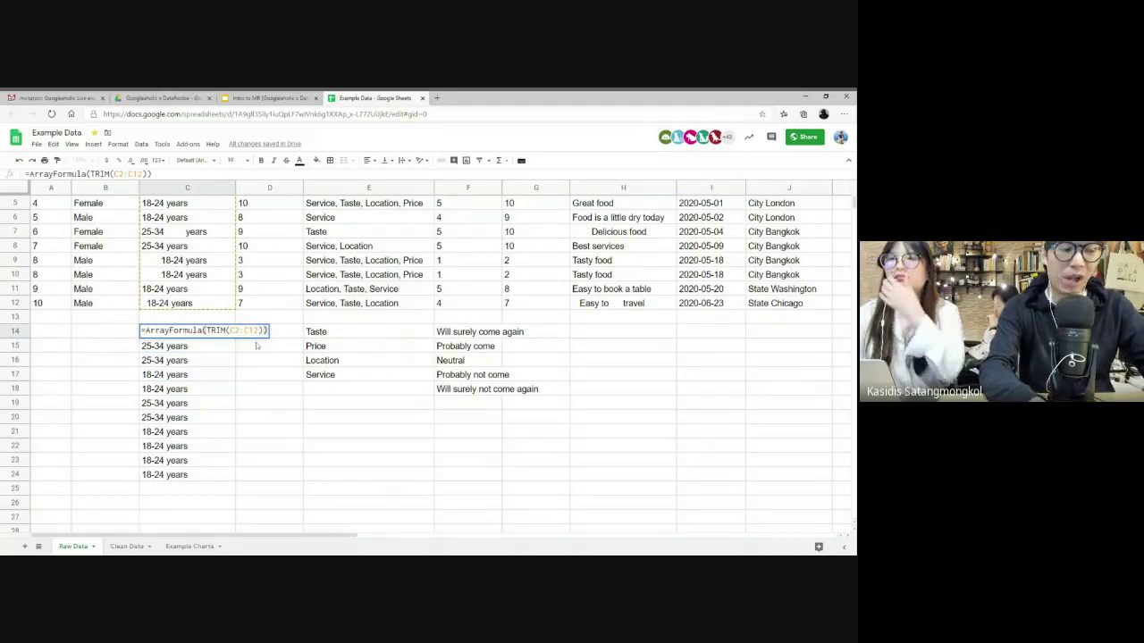
{"action": "key", "text": "Escape"}
{"action": "key", "text": "Delete"}
{"action": "scroll", "coordinate": [256, 346], "scroll_direction": "up", "scroll_amount": 2}
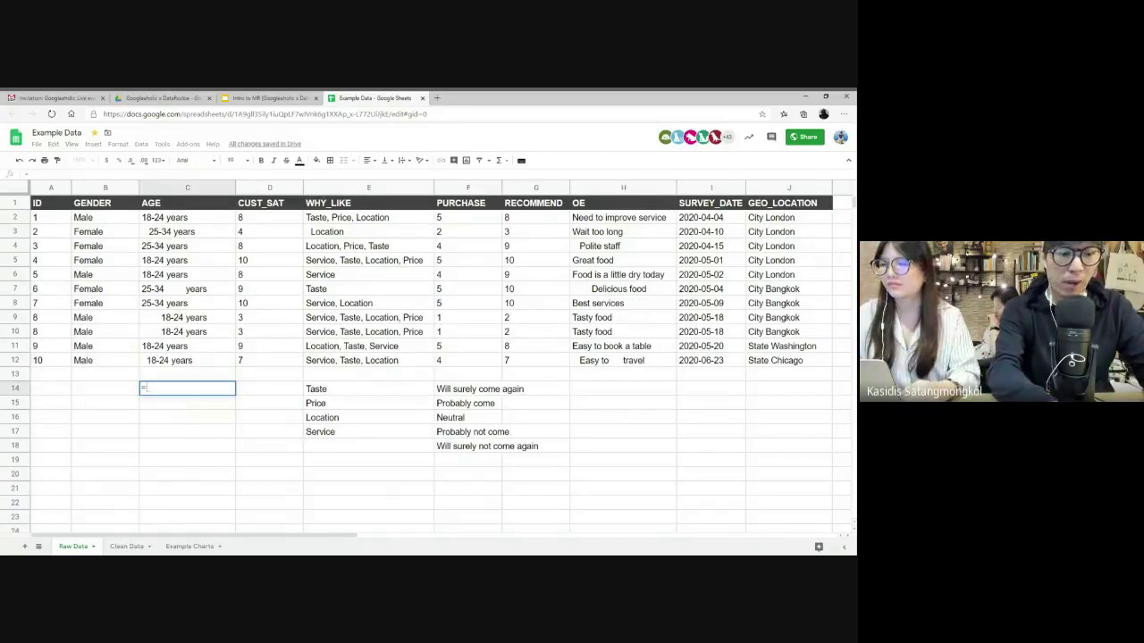
- Enter =ArrayFormula(TRIM(C2:C12)) so trimmed ages fill C14:C24
{"action": "type", "text": "=TRIM("}
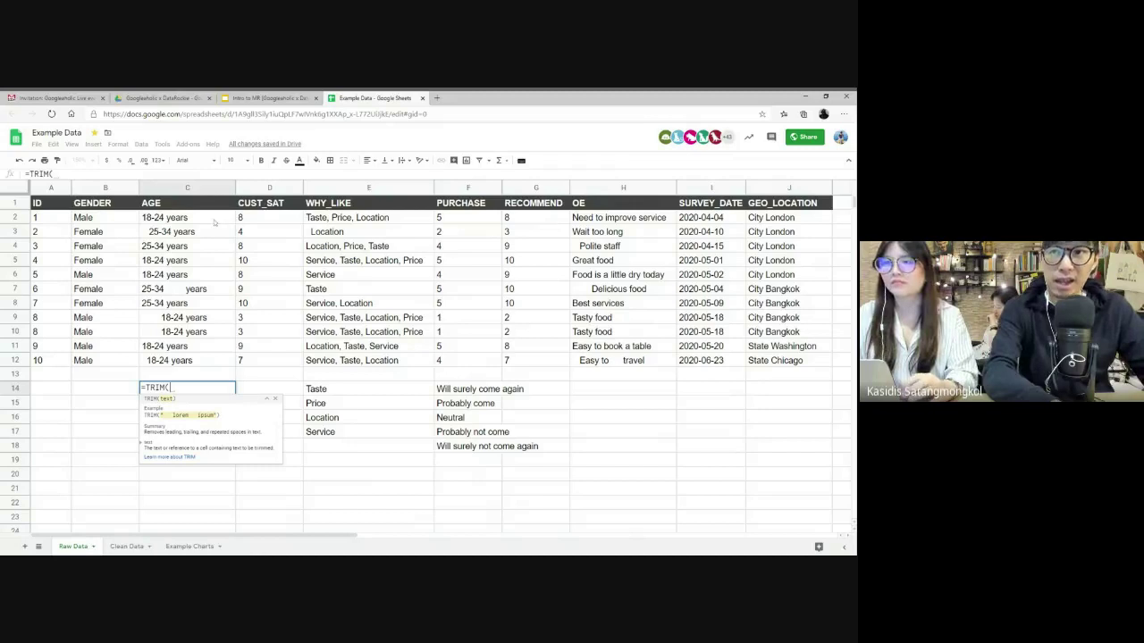
{"action": "left_click_drag", "start_coordinate": [215, 223], "coordinate": [187, 361]}
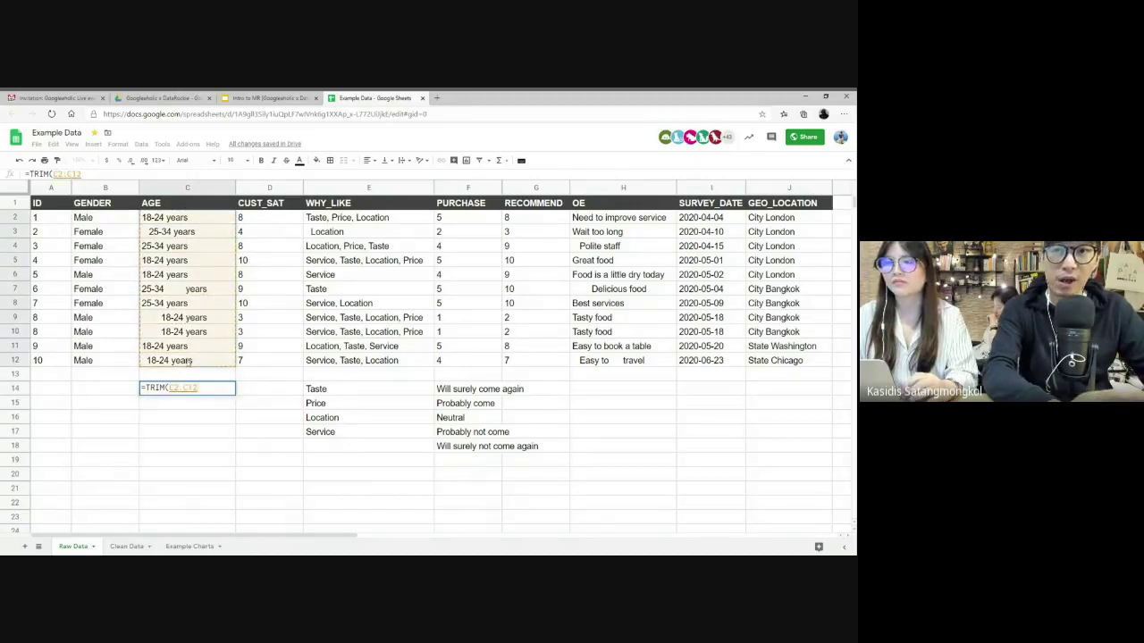
{"action": "type", "text": ")"}
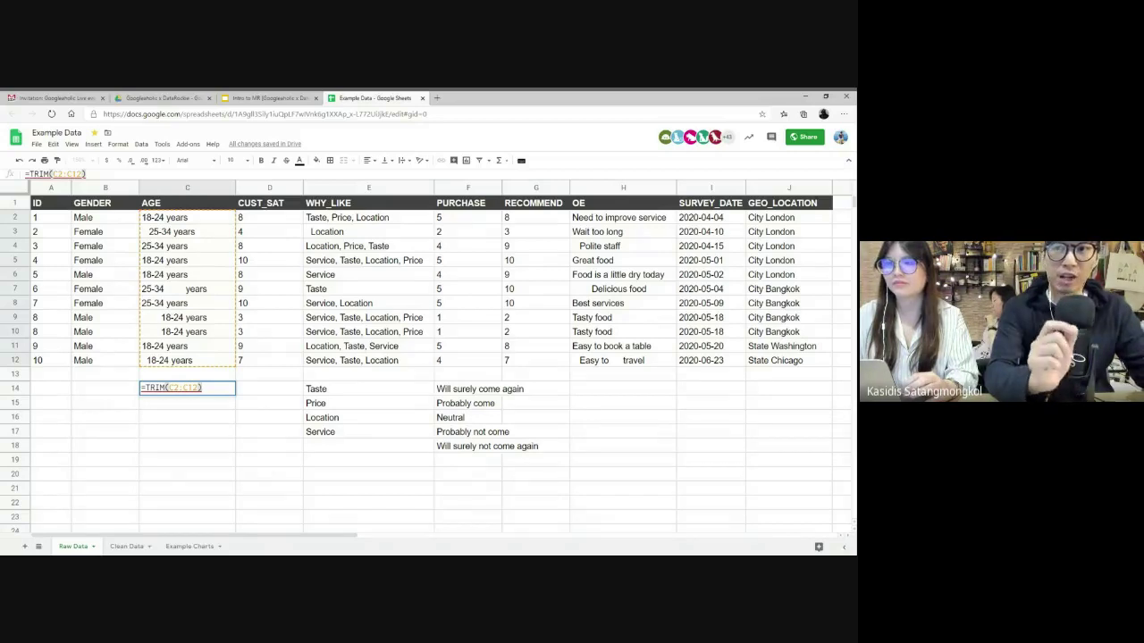
{"action": "key", "text": "ctrl+shift+Return"}
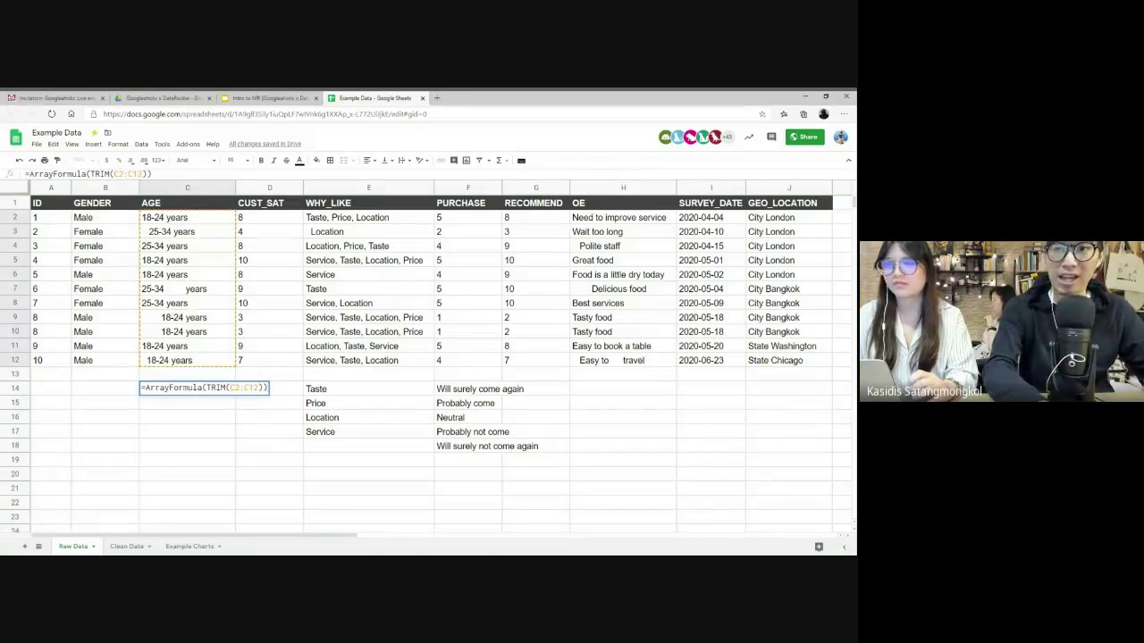
{"action": "key", "text": "Return"}
- Compare the trimmed ages in C14:C24 with the original AGE entries containing stray spaces
{"action": "scroll", "coordinate": [241, 404], "scroll_direction": "down", "scroll_amount": 2}
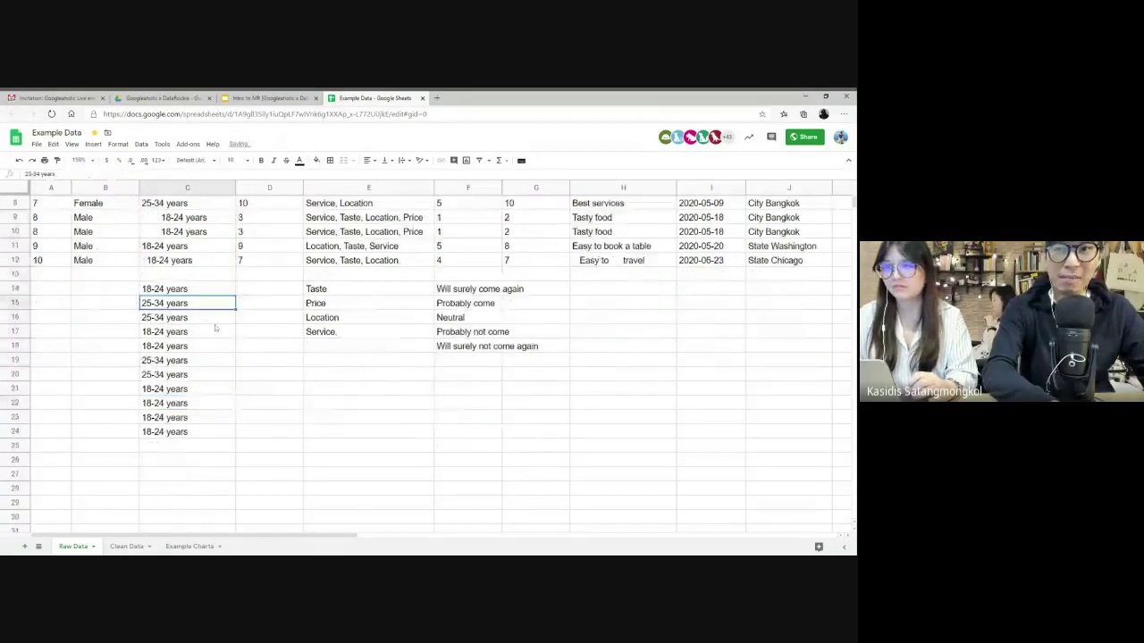
{"action": "left_click", "coordinate": [179, 289]}
{"action": "left_click", "coordinate": [179, 432]}
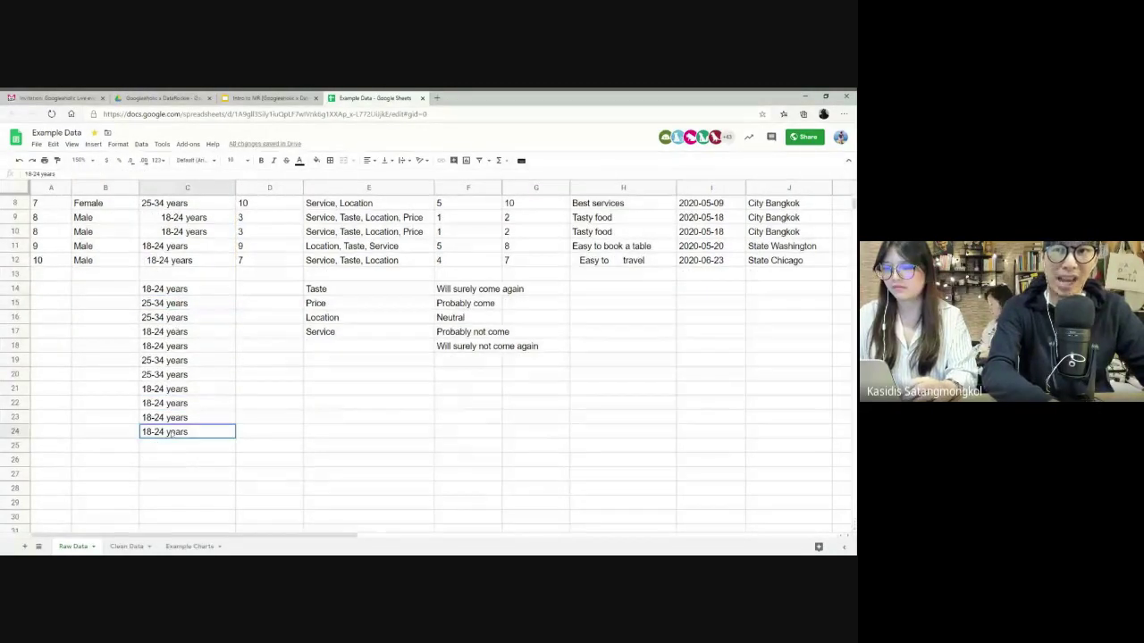
{"action": "scroll", "coordinate": [189, 291], "scroll_direction": "up", "scroll_amount": 2}
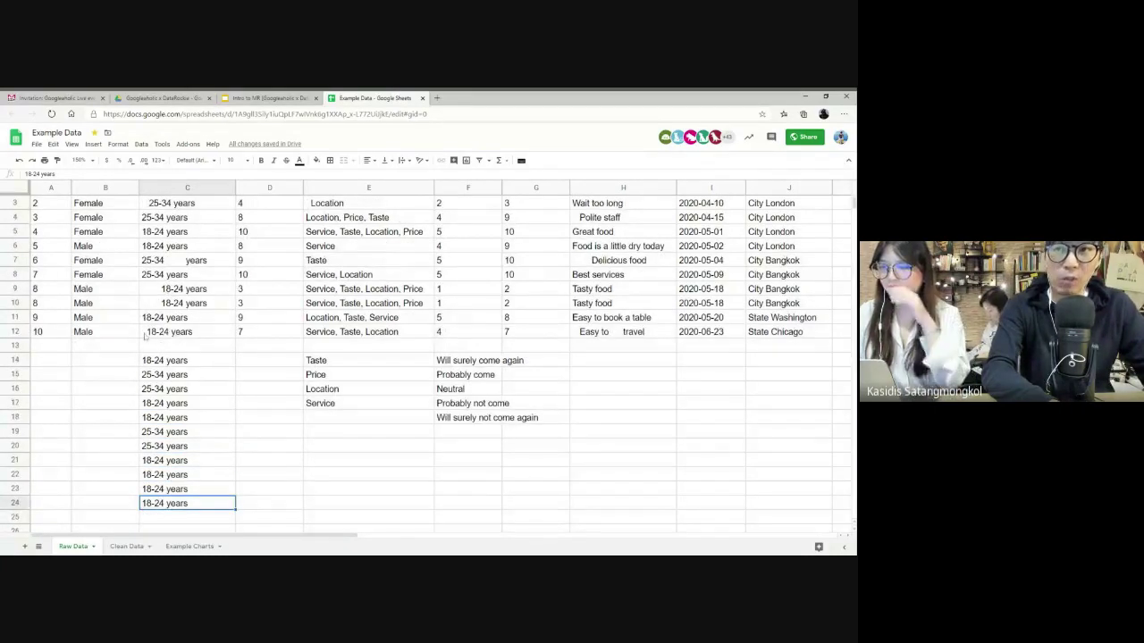
{"action": "left_click", "coordinate": [144, 333]}
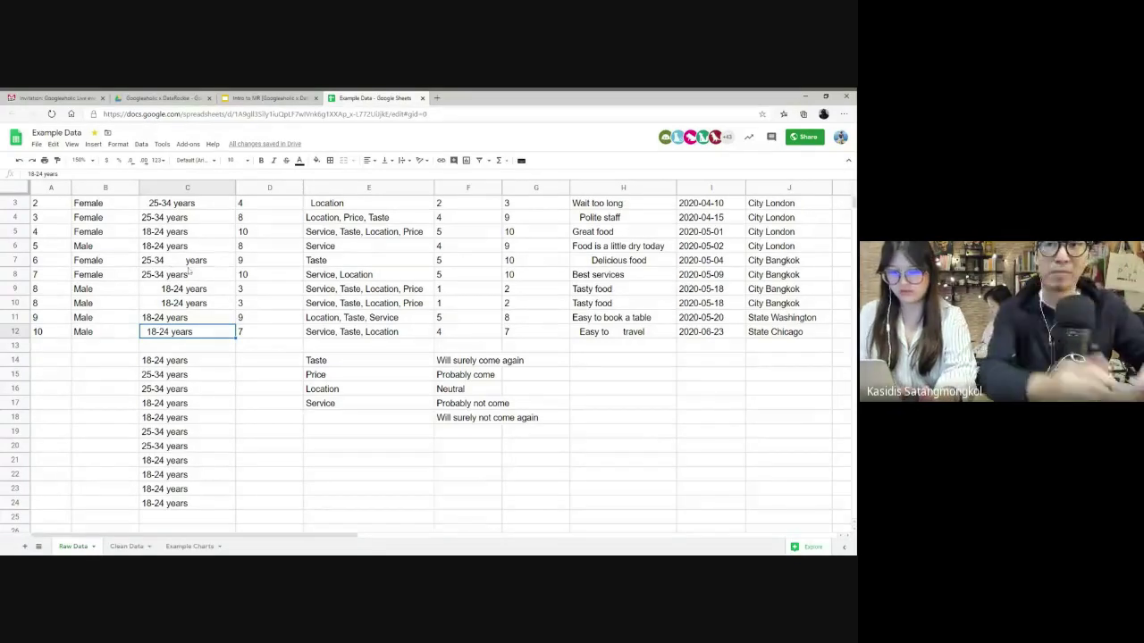
{"action": "left_click", "coordinate": [176, 261]}
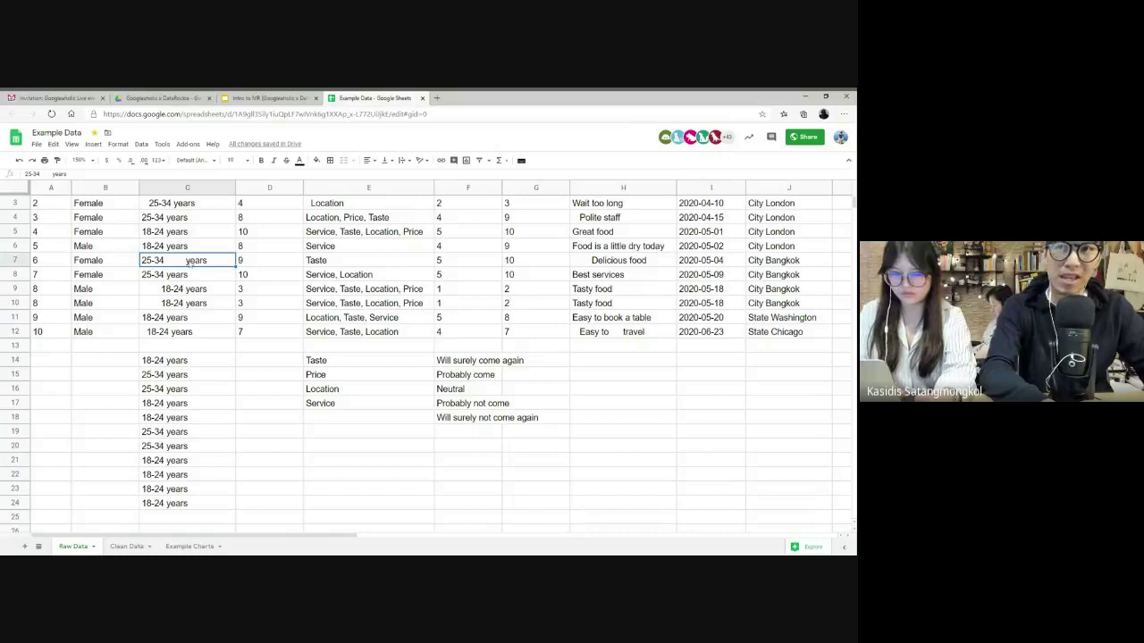
{"action": "left_click", "coordinate": [160, 449]}
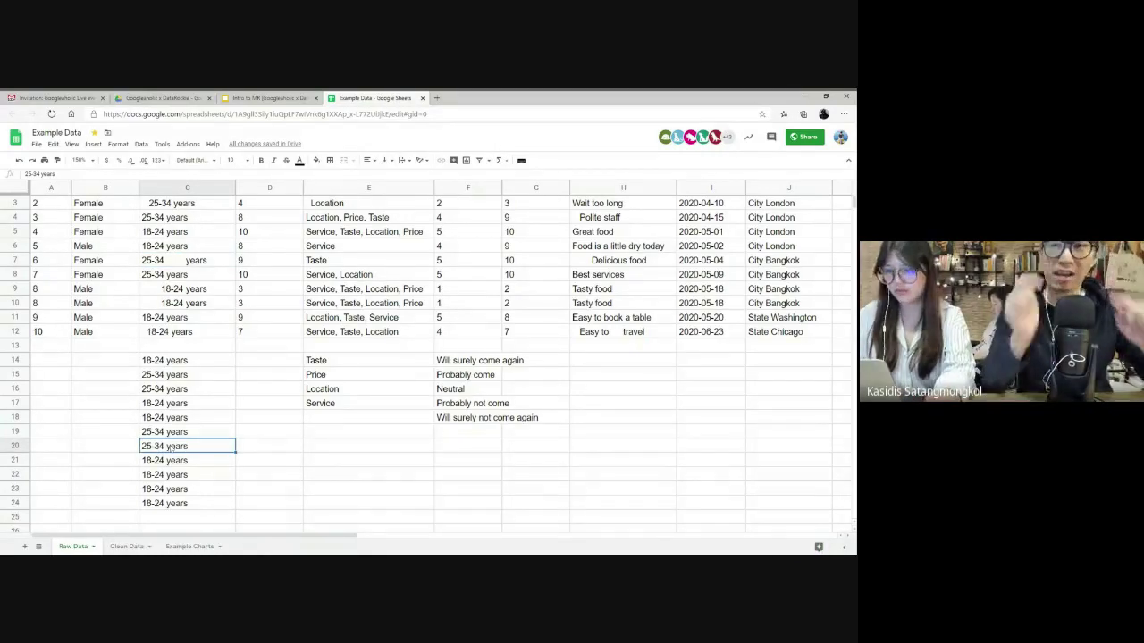
- Select the helper results C14:C24 and delete them
{"action": "left_click", "coordinate": [184, 361]}
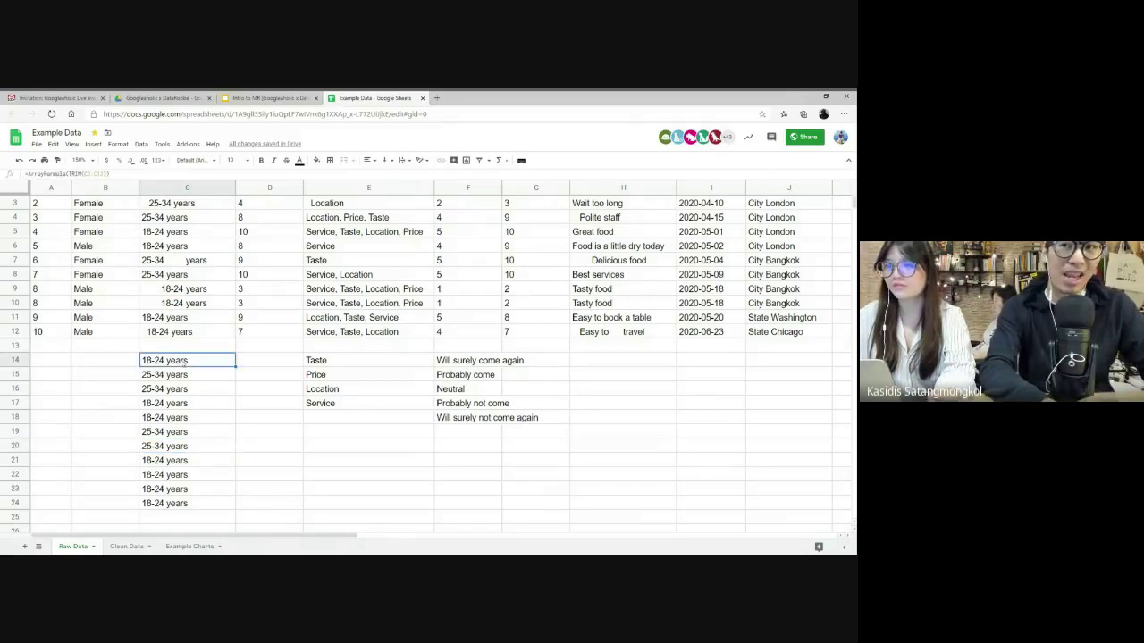
{"action": "double_click", "coordinate": [184, 361]}
{"action": "key", "text": "Escape"}
{"action": "key", "text": "ctrl+shift+Down"}
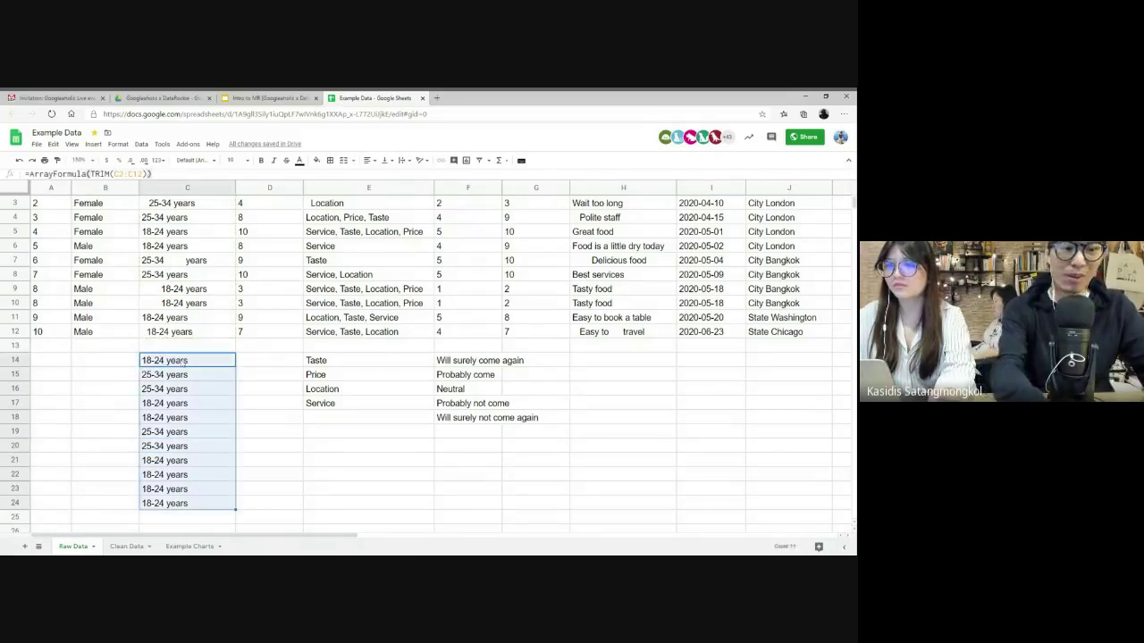
{"action": "key", "text": "Delete"}
{"action": "scroll", "coordinate": [417, 363], "scroll_direction": "up", "scroll_amount": 1}
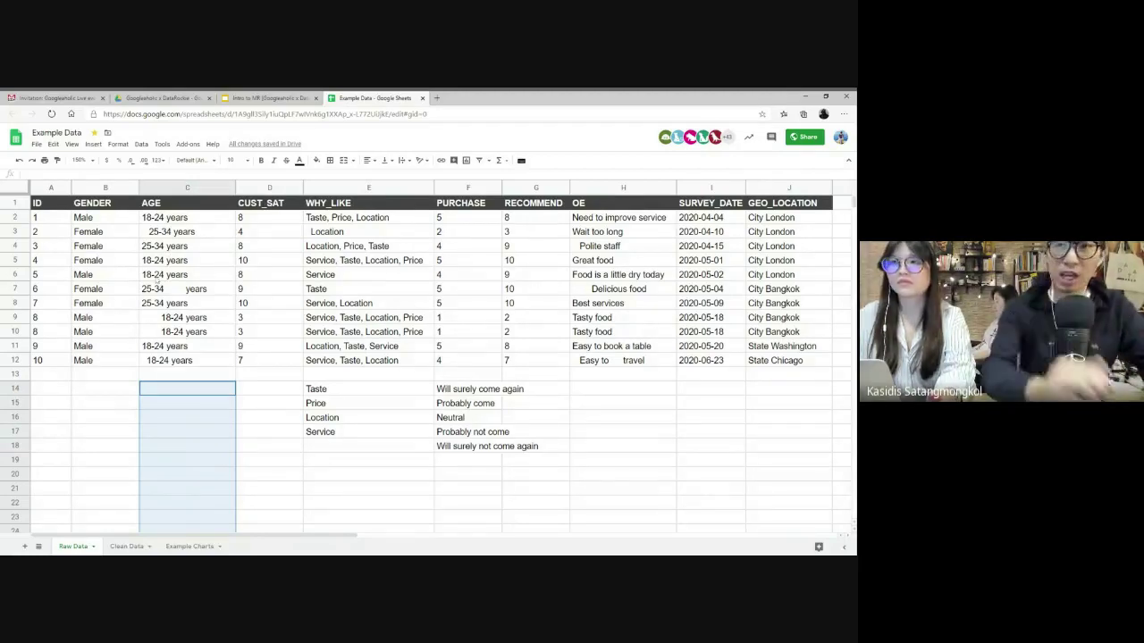
- Point out the AGE, OE and WHY_LIKE cells that contain stray spaces
{"action": "left_click", "coordinate": [56, 207]}
{"action": "left_click", "coordinate": [775, 358], "text": "shift"}
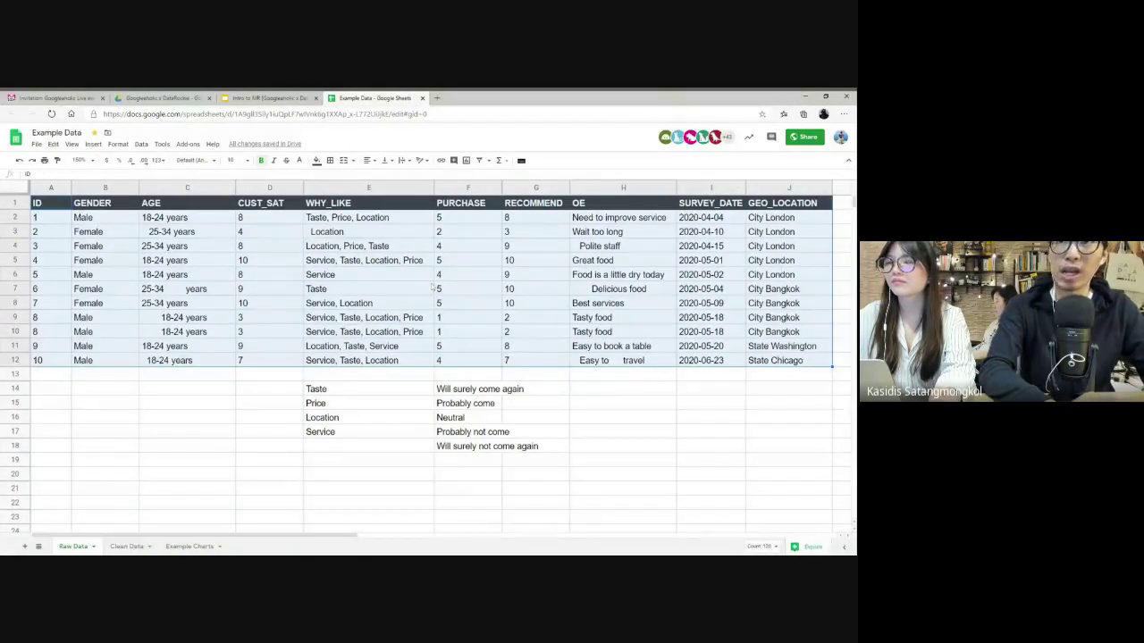
{"action": "left_click", "coordinate": [142, 144]}
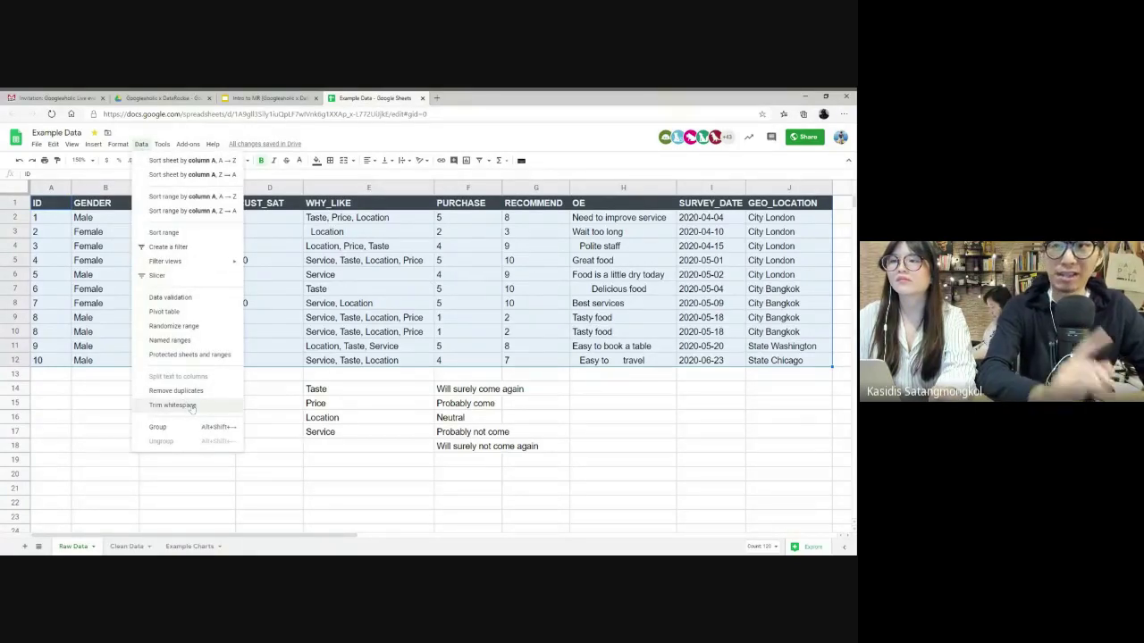
{"action": "left_click_drag", "start_coordinate": [170, 288], "coordinate": [202, 369]}
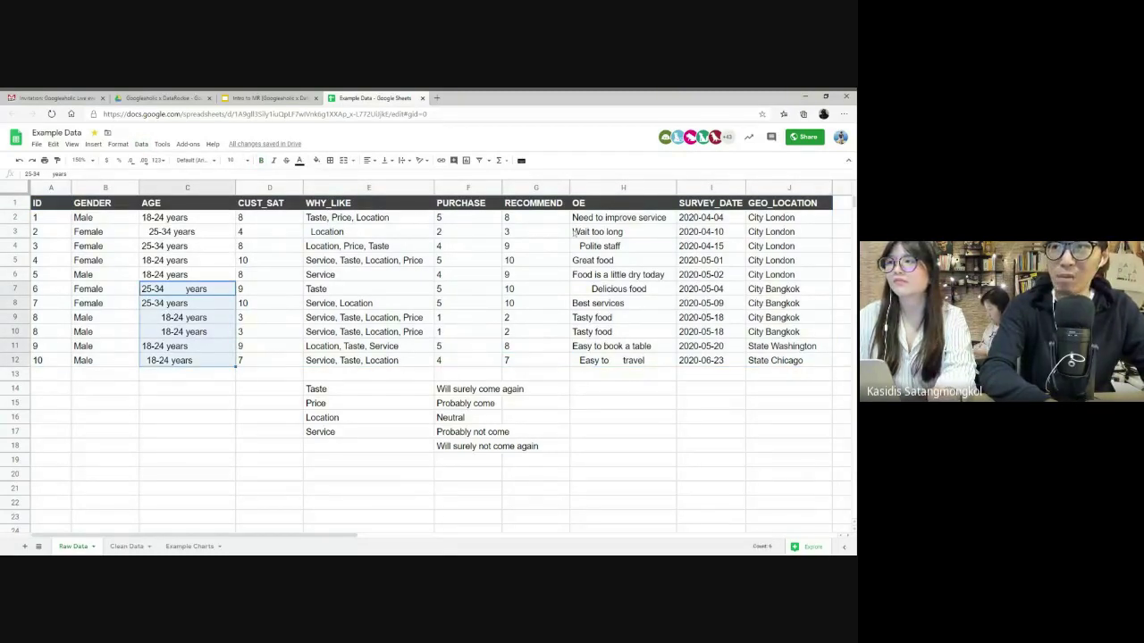
{"action": "left_click_drag", "start_coordinate": [597, 231], "coordinate": [611, 332]}
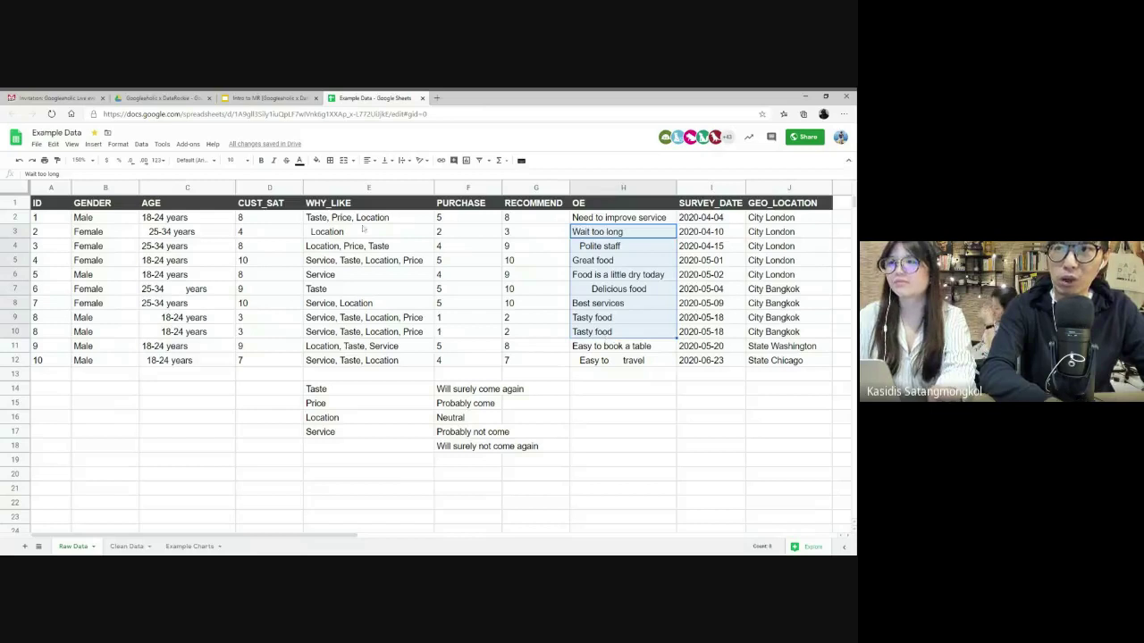
{"action": "left_click_drag", "start_coordinate": [349, 217], "coordinate": [353, 259]}
- Apply Data > Trim whitespace to the whole table A1:J12
{"action": "left_click", "coordinate": [187, 247]}
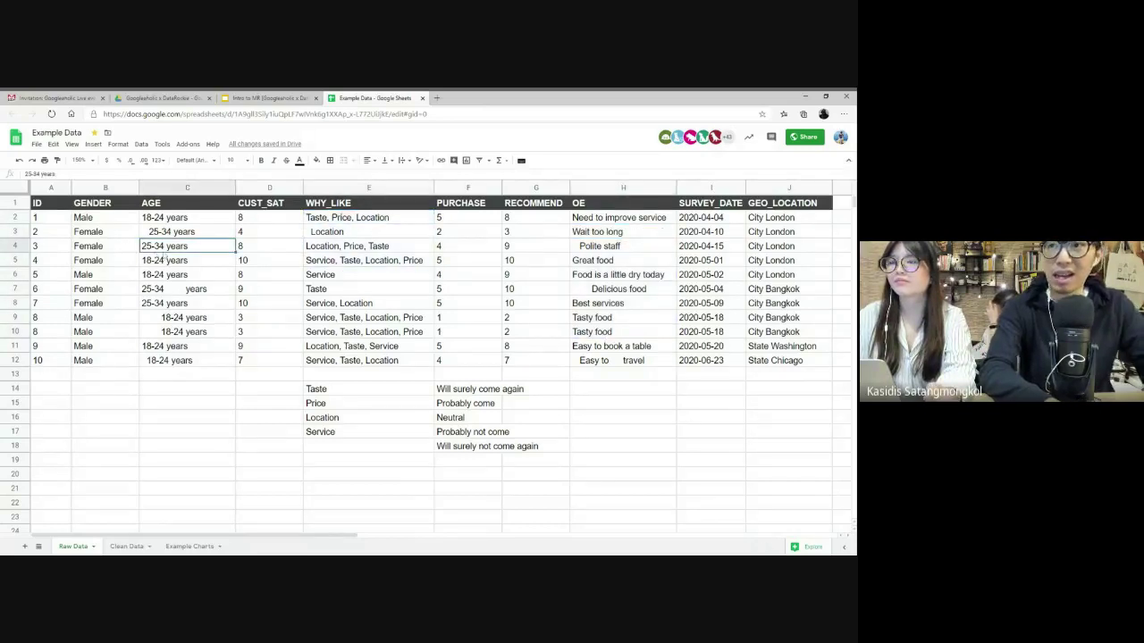
{"action": "key", "text": "ctrl+a"}
{"action": "left_click", "coordinate": [197, 275]}
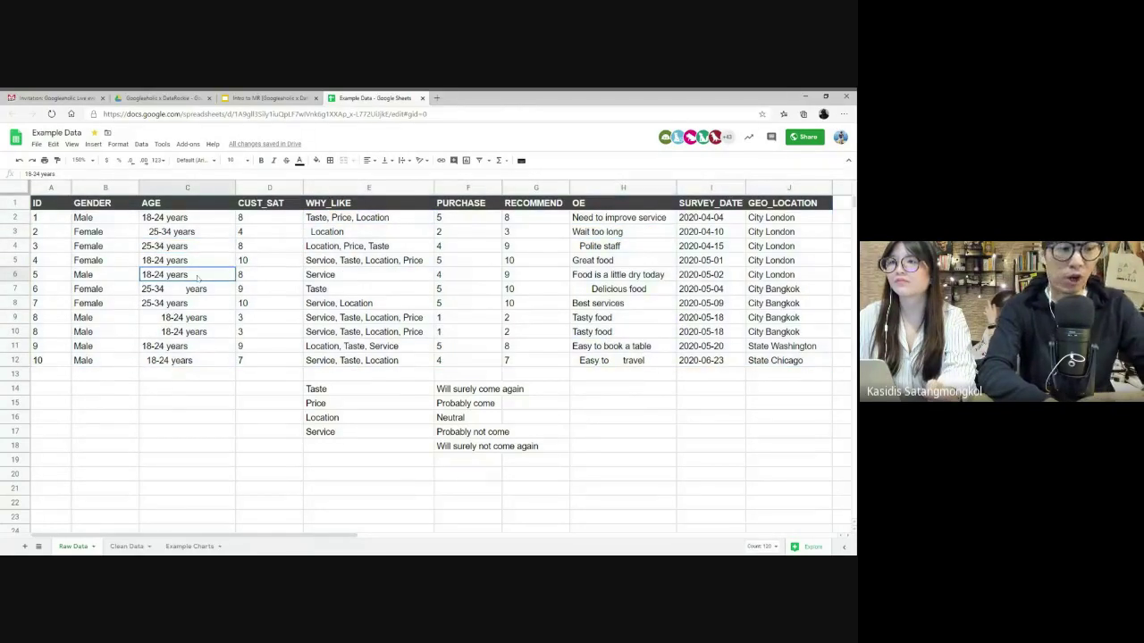
{"action": "key", "text": "ctrl+a"}
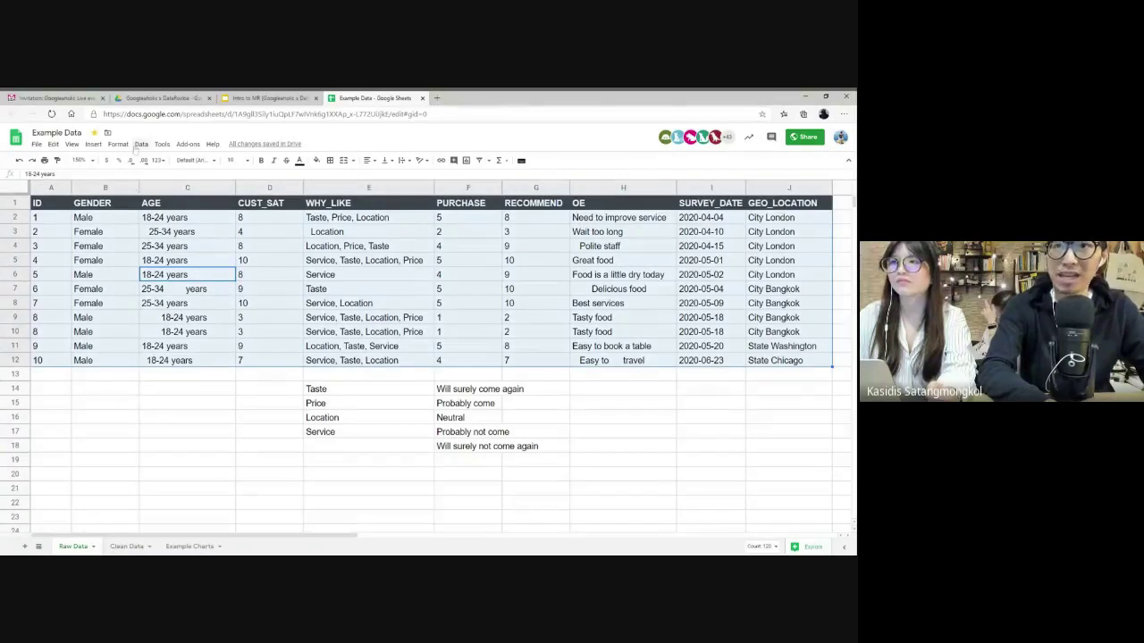
{"action": "left_click", "coordinate": [142, 144]}
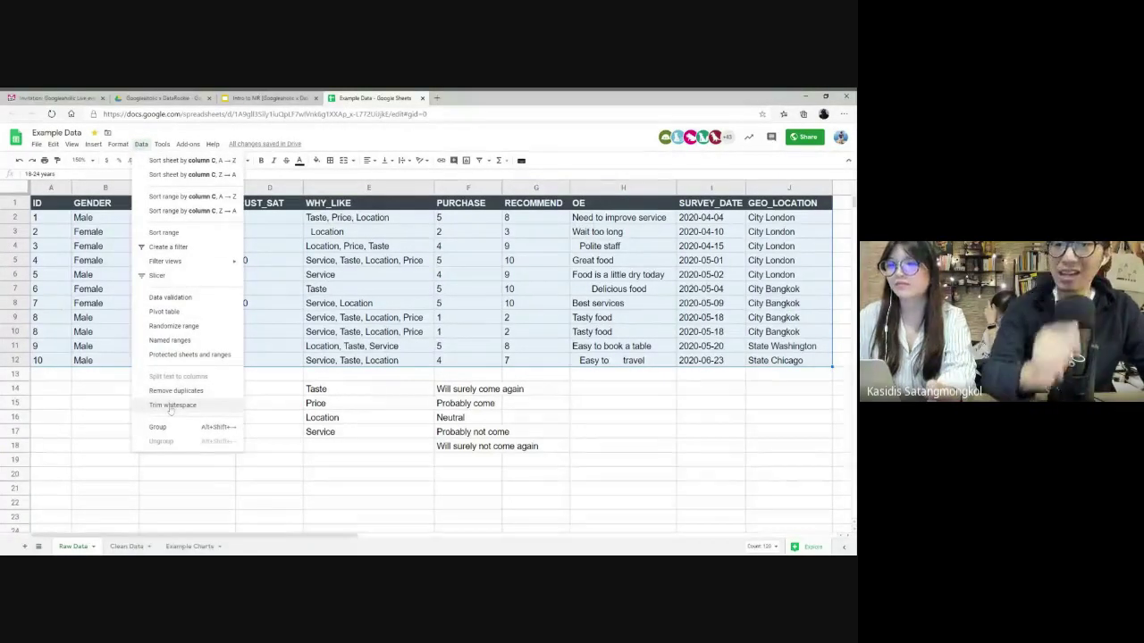
{"action": "left_click", "coordinate": [171, 406]}
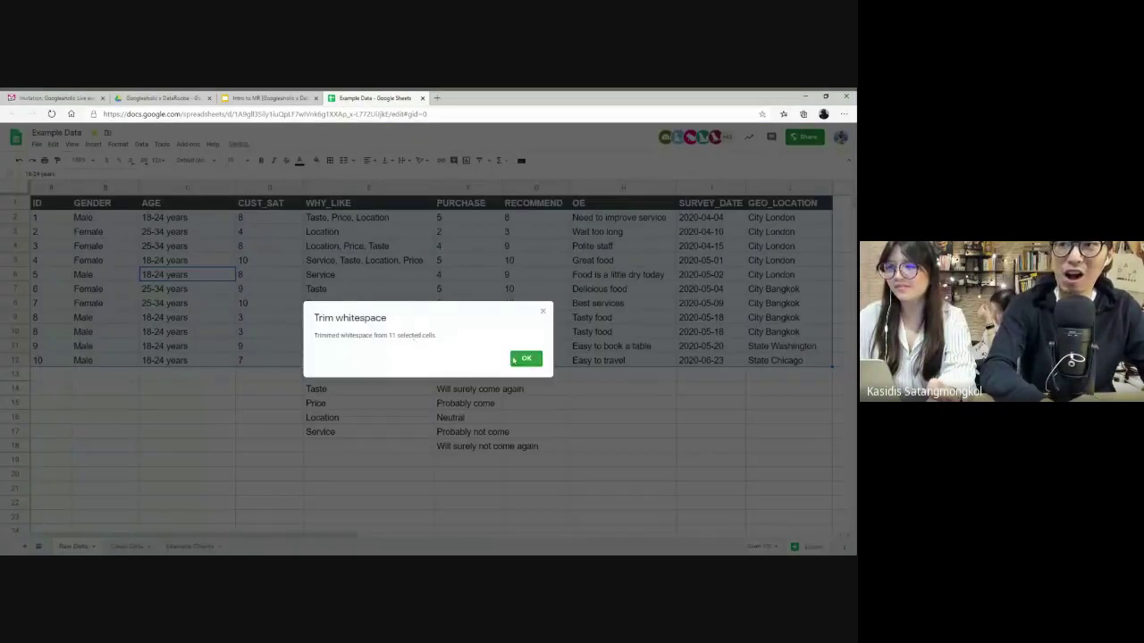
{"action": "left_click", "coordinate": [527, 359]}
- Check the trimmed AGE, OE and WHY_LIKE values, then rerun Trim whitespace to confirm nothing remains
{"action": "left_click", "coordinate": [188, 232]}
{"action": "key", "text": "ctrl+shift+Down"}
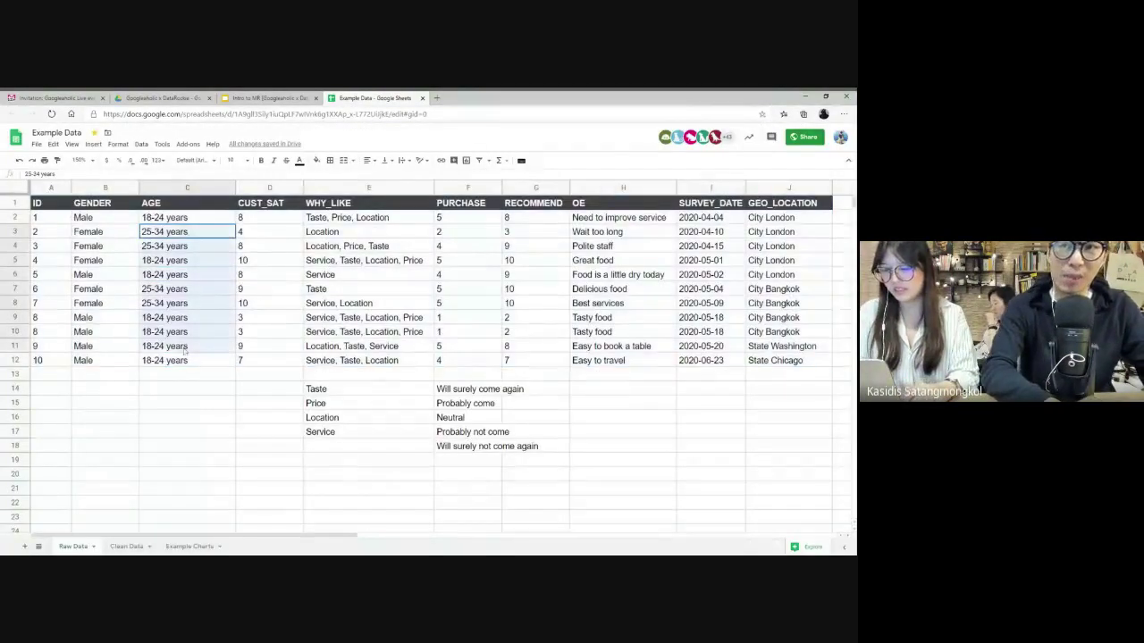
{"action": "left_click_drag", "start_coordinate": [617, 217], "coordinate": [619, 361]}
{"action": "left_click_drag", "start_coordinate": [371, 218], "coordinate": [392, 366]}
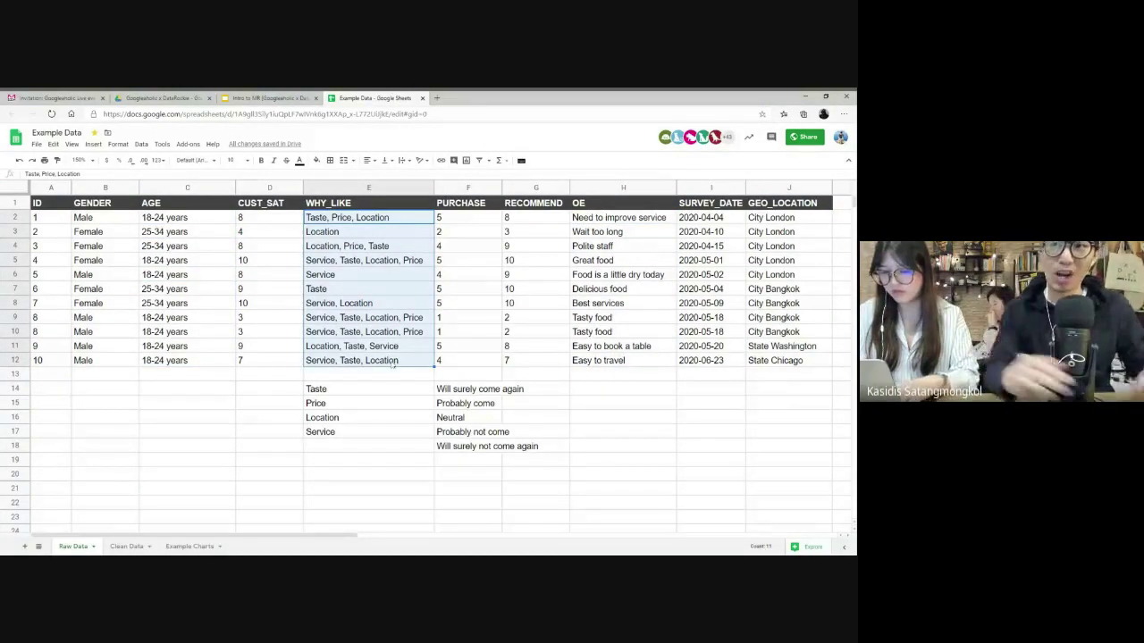
{"action": "left_click", "coordinate": [339, 303]}
{"action": "key", "text": "ctrl+a"}
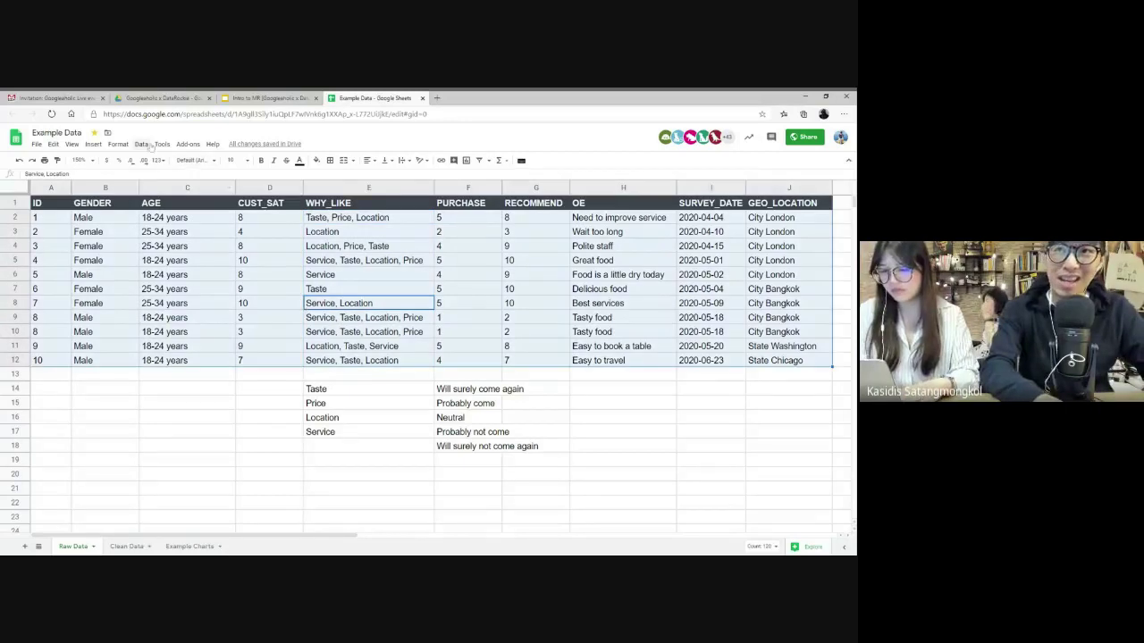
{"action": "left_click", "coordinate": [144, 145]}
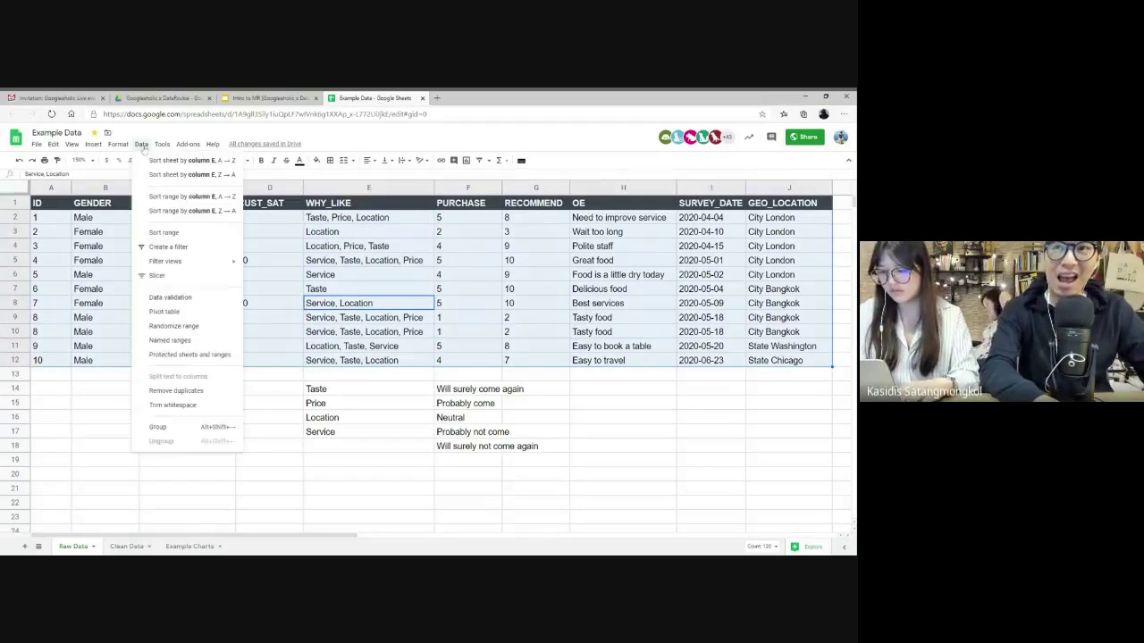
{"action": "left_click", "coordinate": [166, 407]}
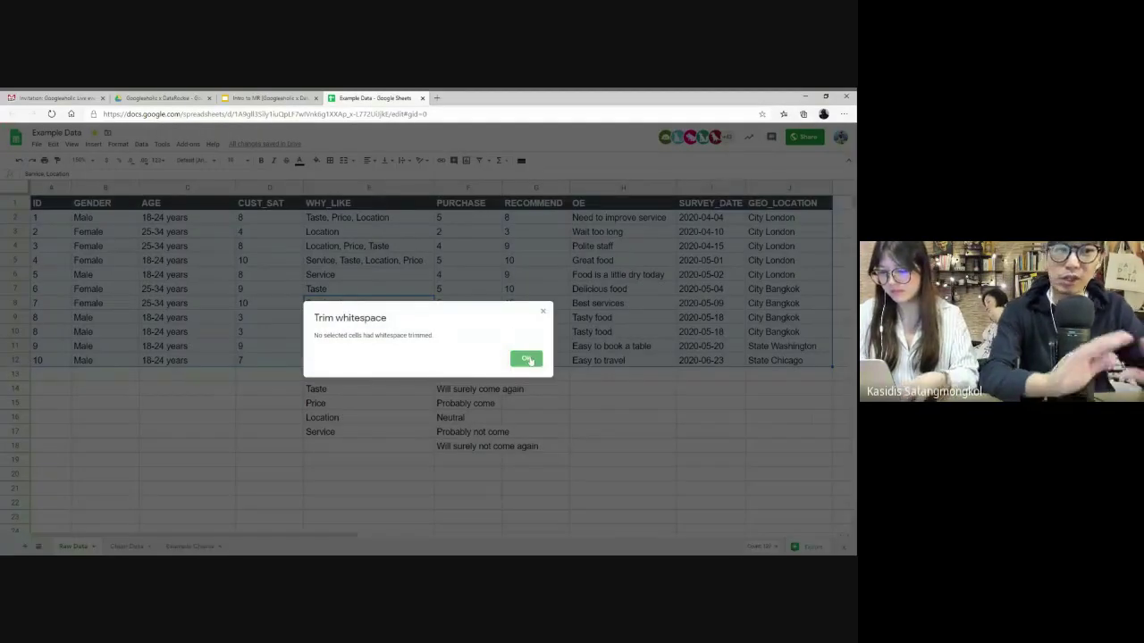
{"action": "left_click", "coordinate": [526, 359]}
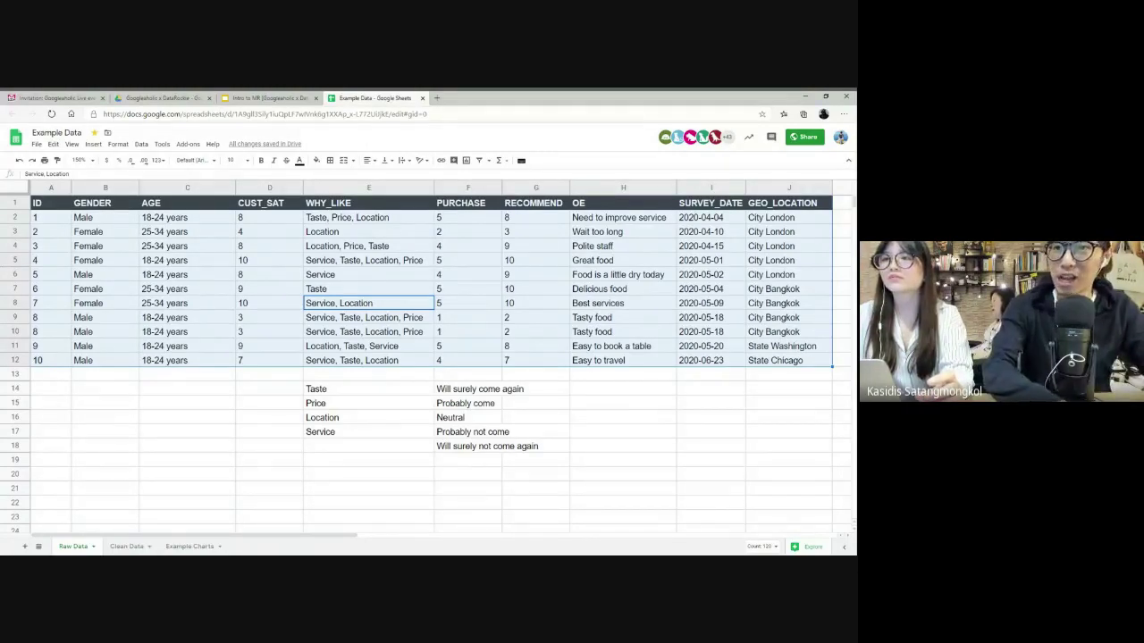
{"action": "left_click_drag", "start_coordinate": [14, 317], "coordinate": [15, 331]}
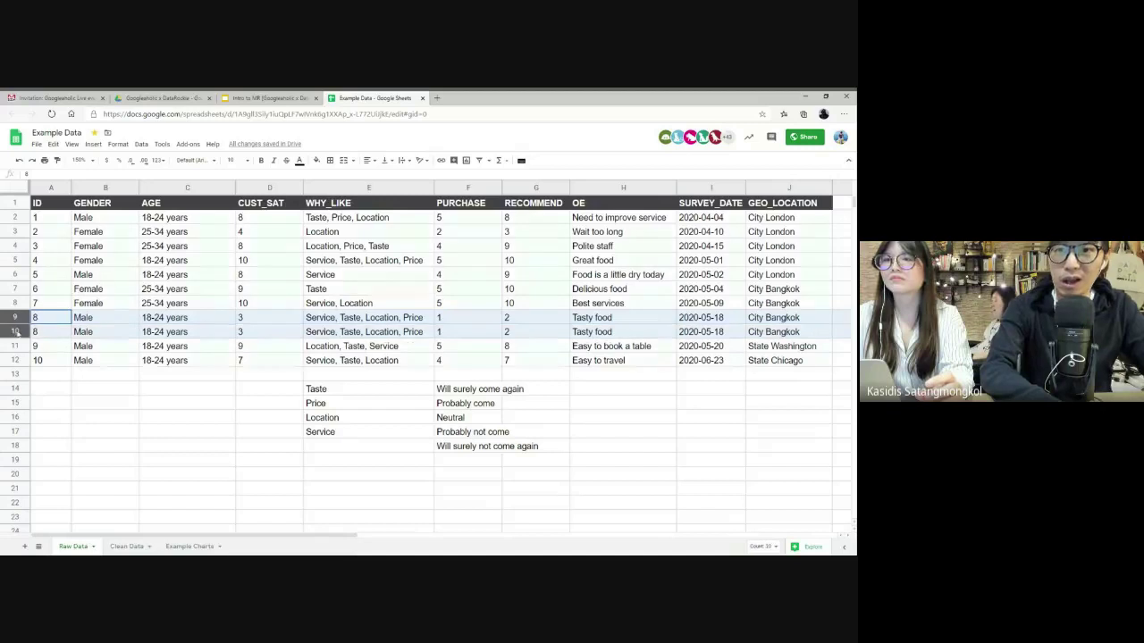
{"action": "right_click", "coordinate": [15, 332]}
{"action": "right_click", "coordinate": [40, 317]}
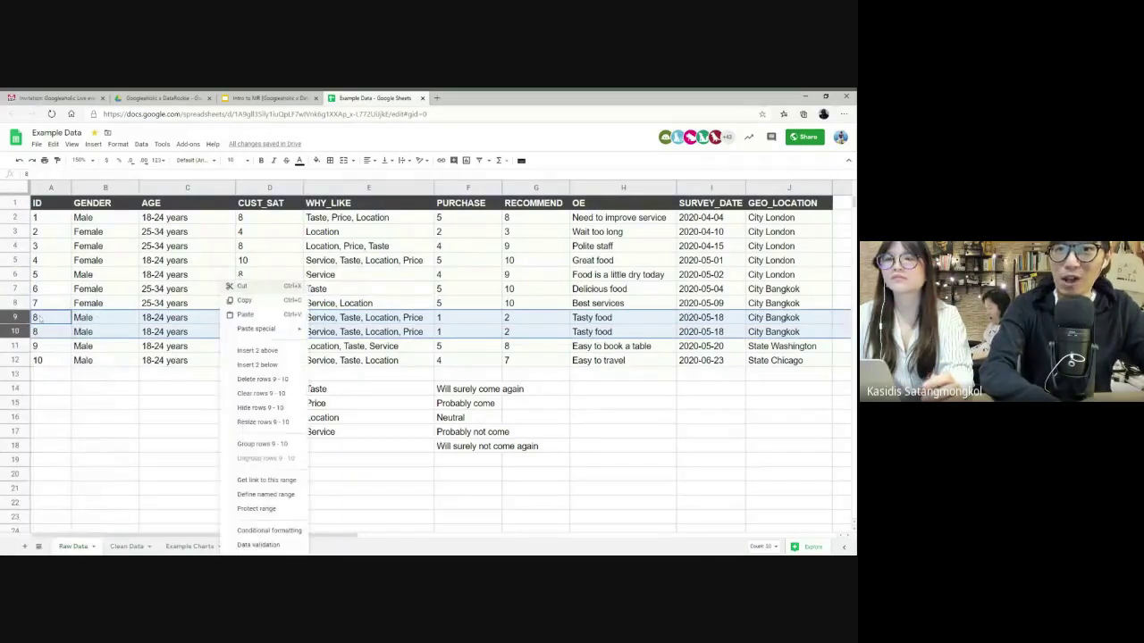
{"action": "key", "text": "Escape"}
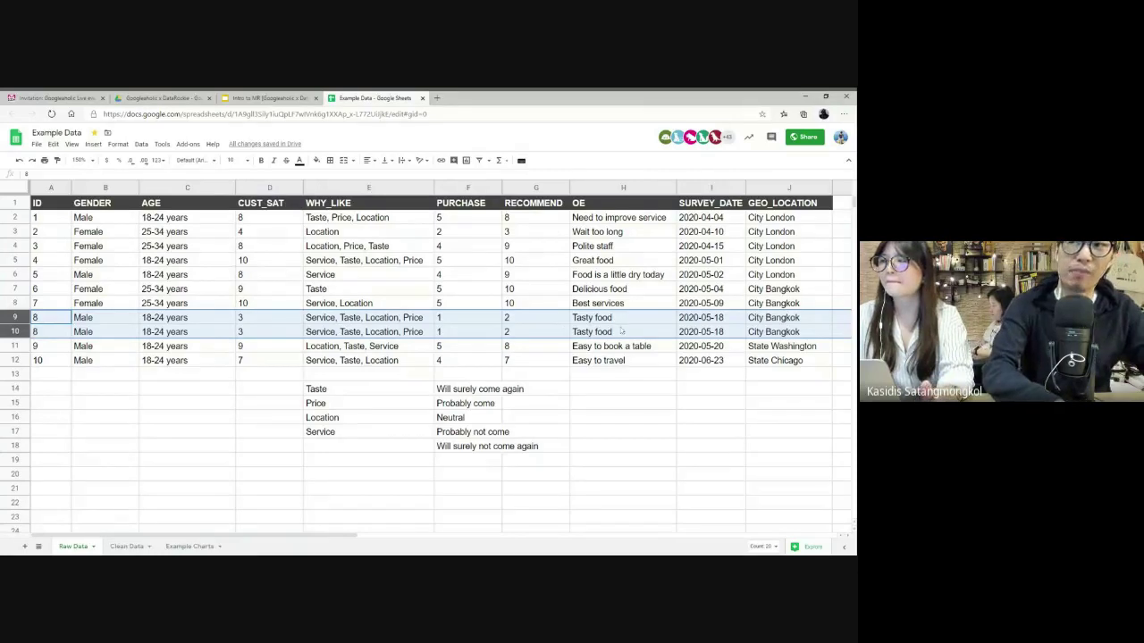
{"action": "left_click", "coordinate": [483, 290]}
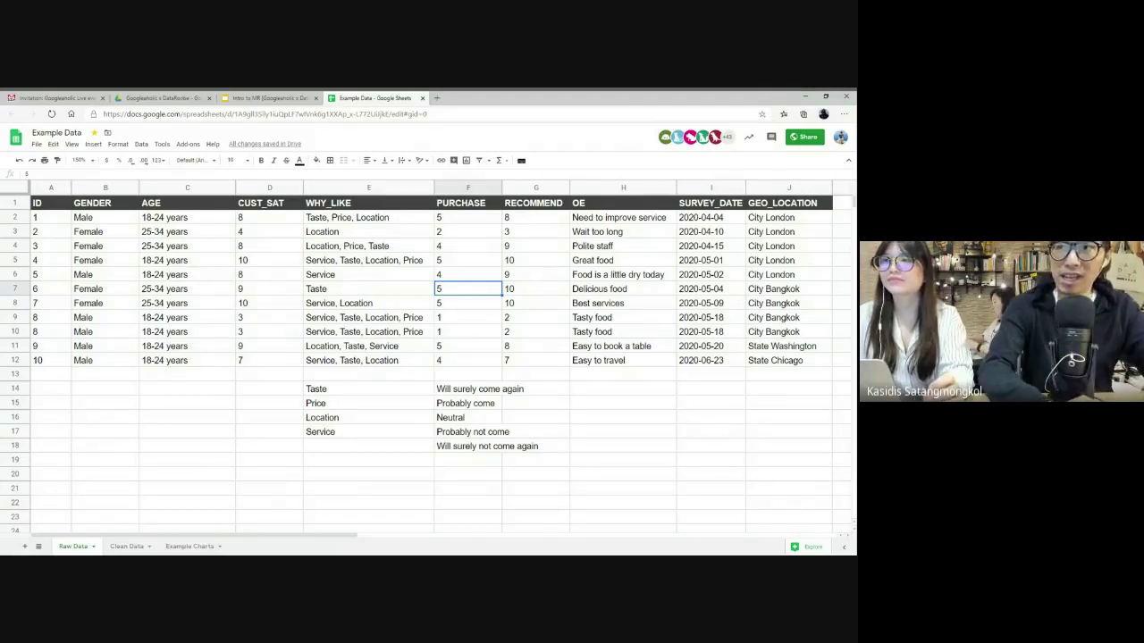
{"action": "key", "text": "ctrl+a"}
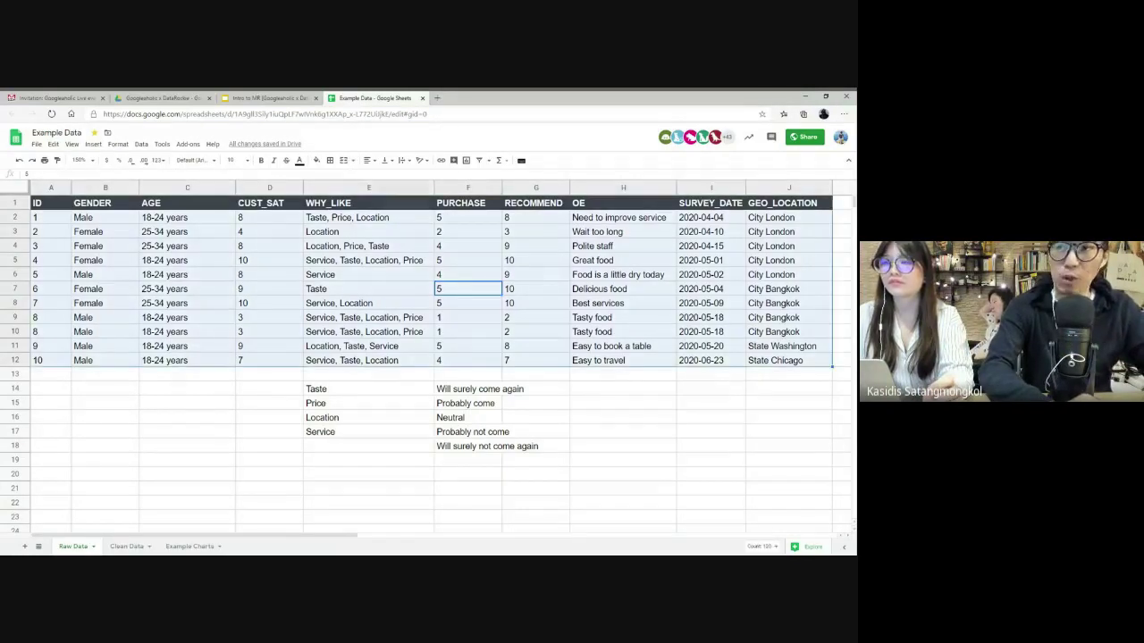
{"action": "key", "text": "Left"}
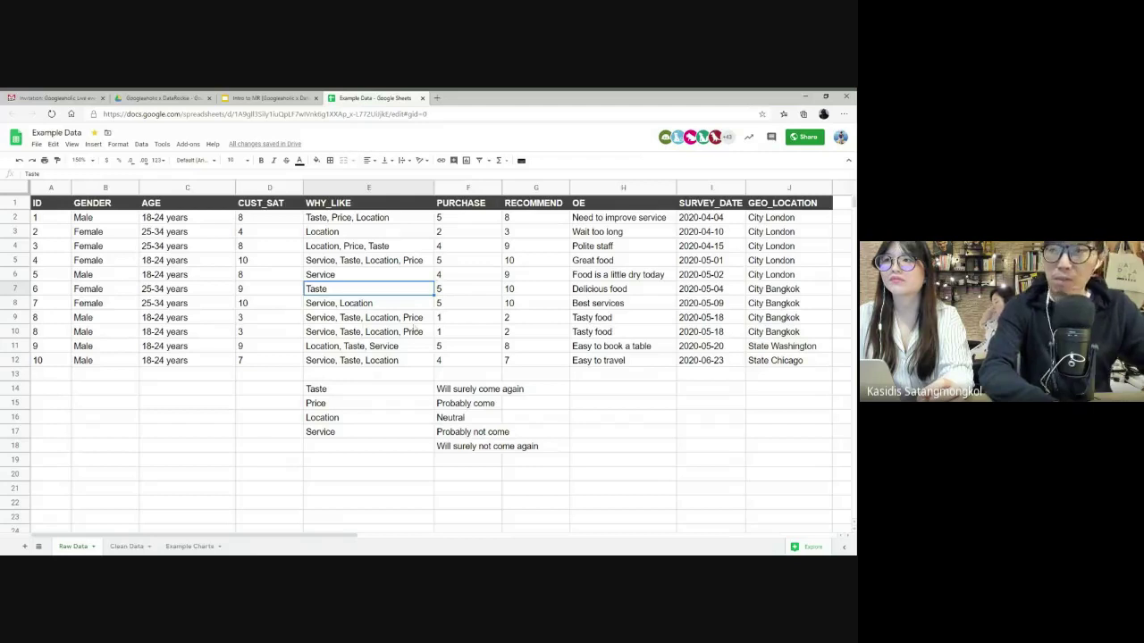
- Run Remove duplicates on the whole table with 'Data has header row' ticked, leaving 10 unique rows
{"action": "left_click", "coordinate": [175, 294]}
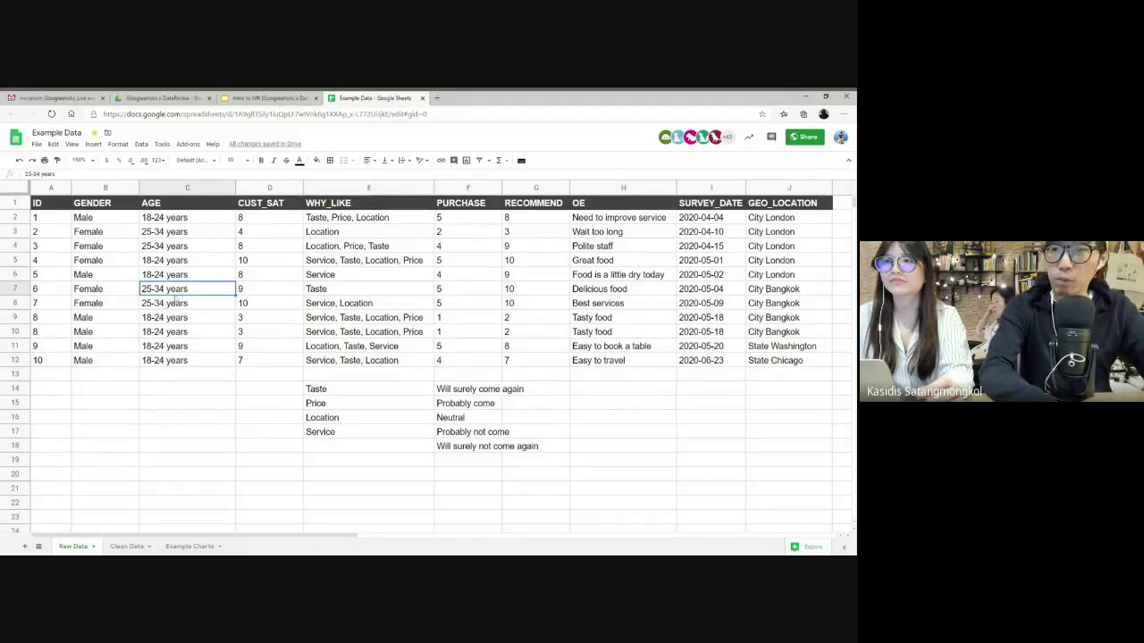
{"action": "key", "text": "ctrl+a"}
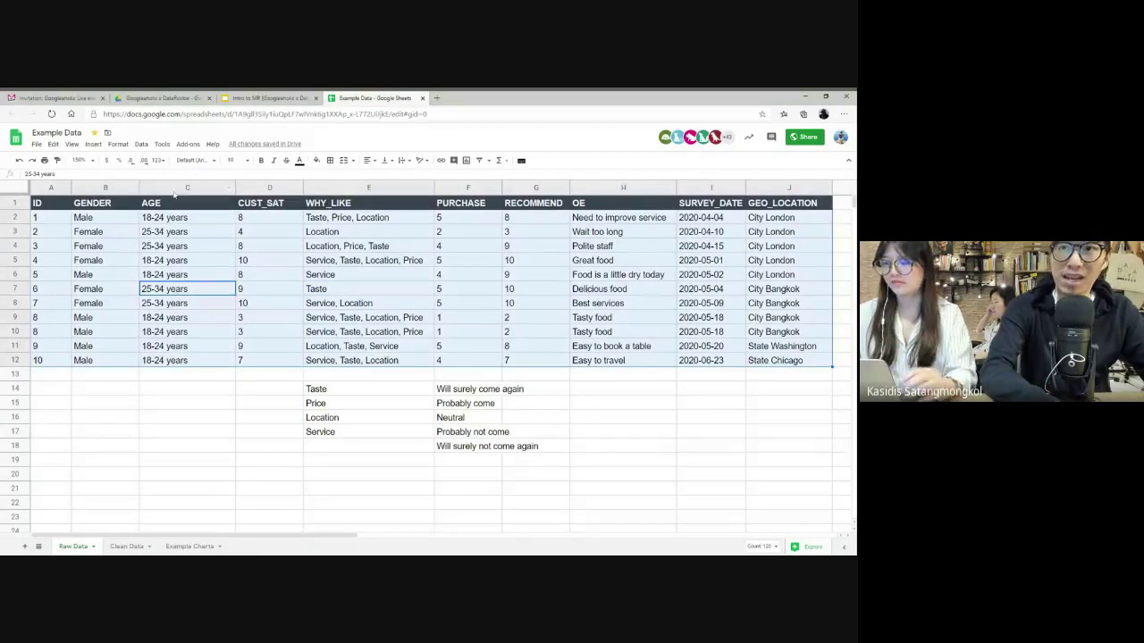
{"action": "left_click", "coordinate": [141, 145]}
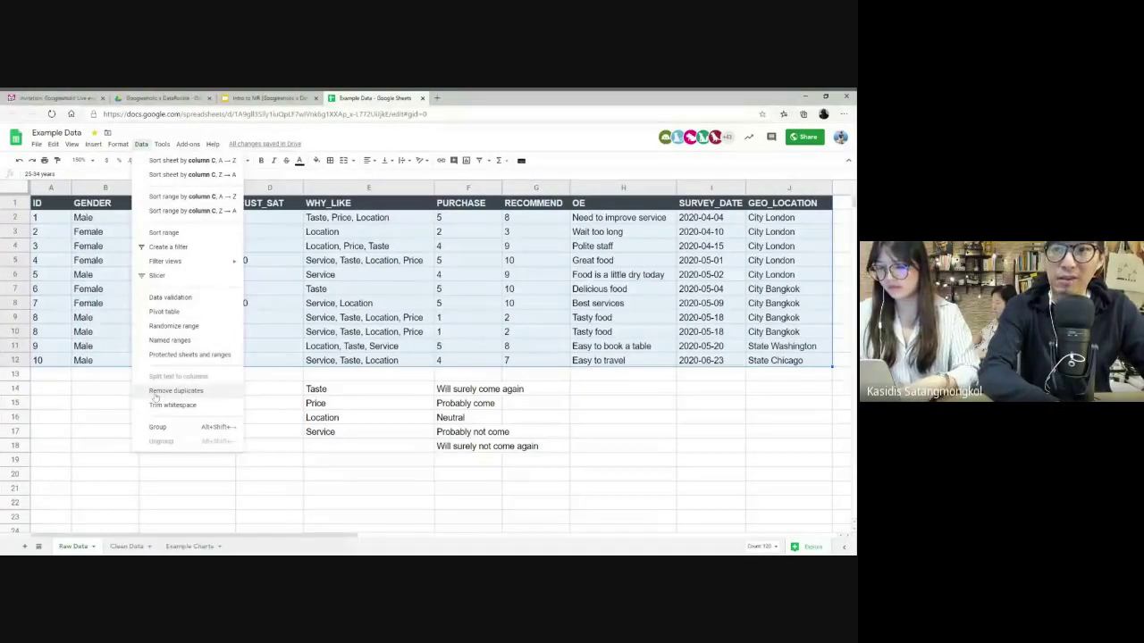
{"action": "left_click", "coordinate": [155, 394]}
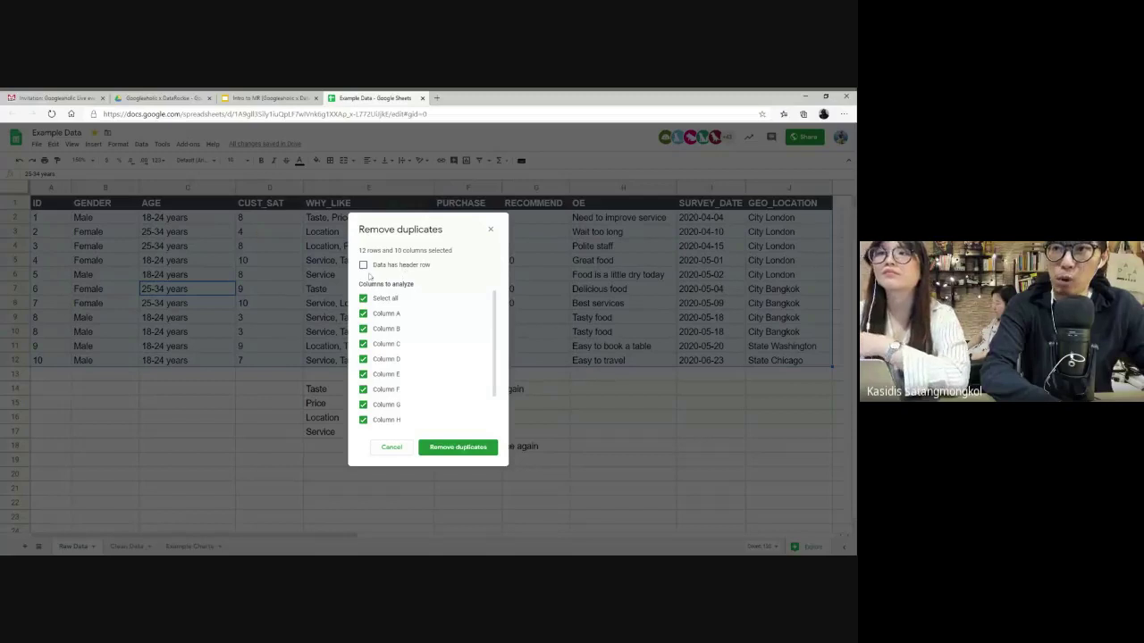
{"action": "left_click", "coordinate": [364, 266]}
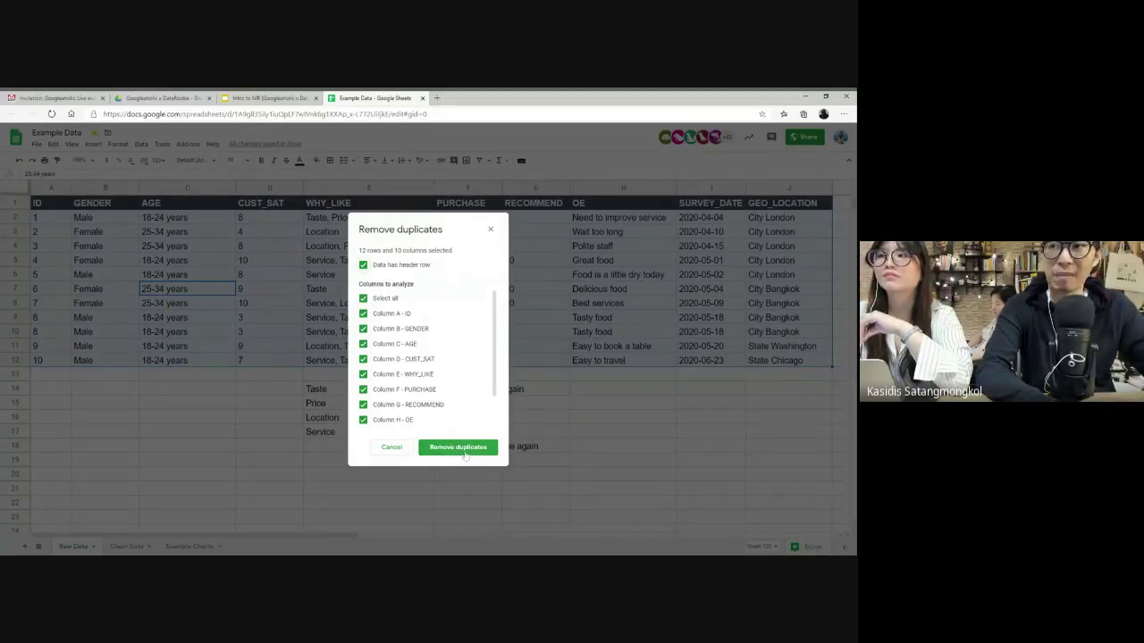
{"action": "left_click", "coordinate": [465, 455]}
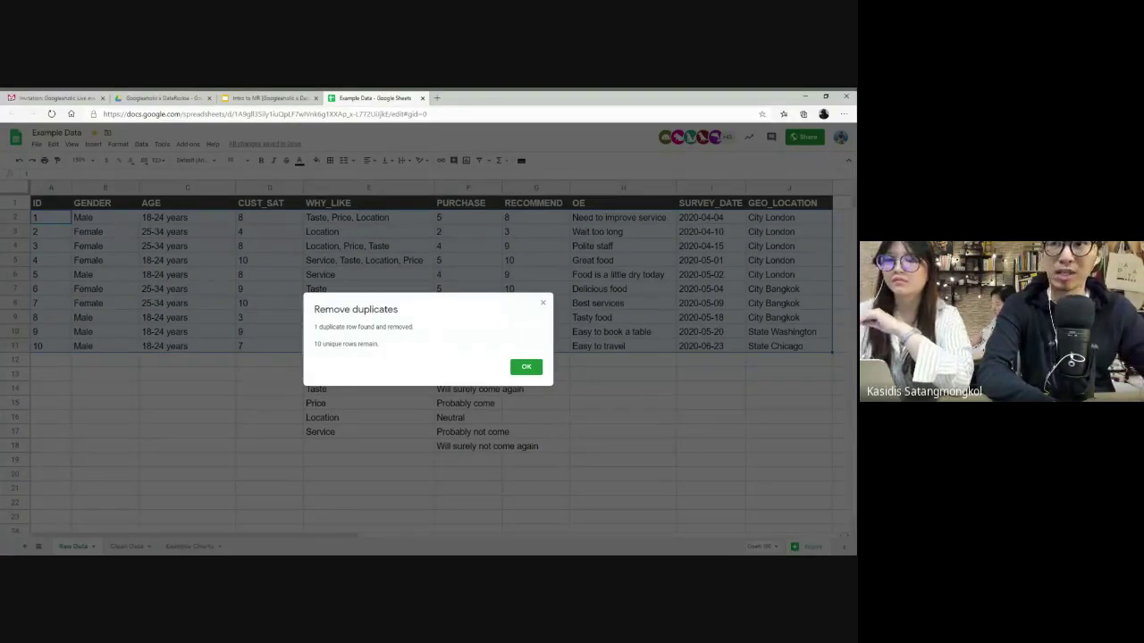
{"action": "left_click_drag", "start_coordinate": [317, 345], "coordinate": [390, 347]}
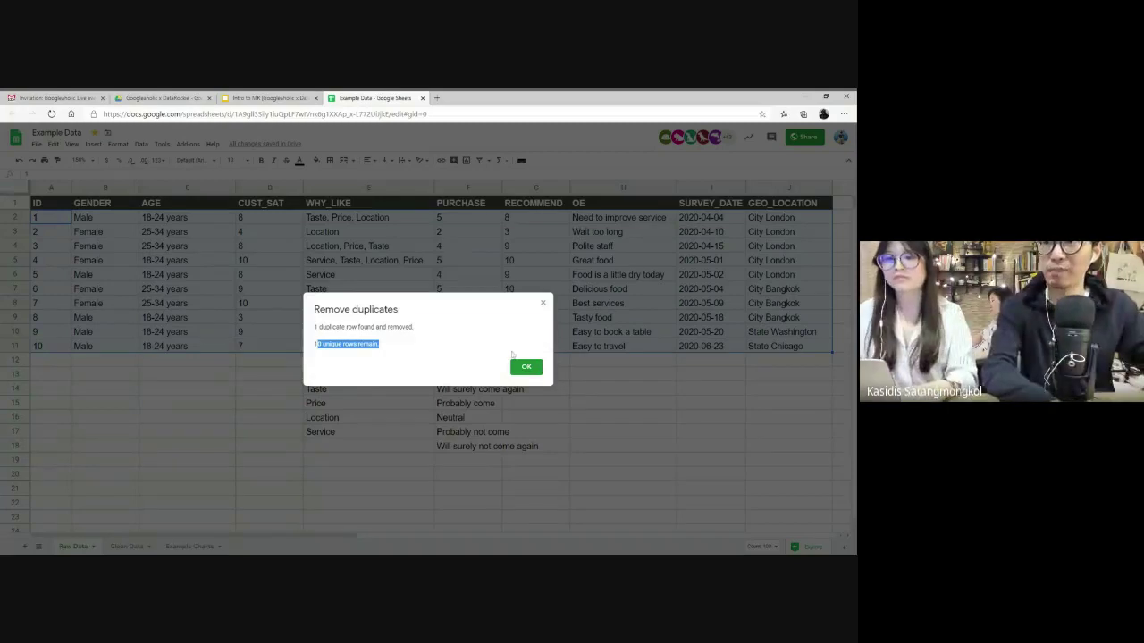
{"action": "left_click", "coordinate": [526, 368]}
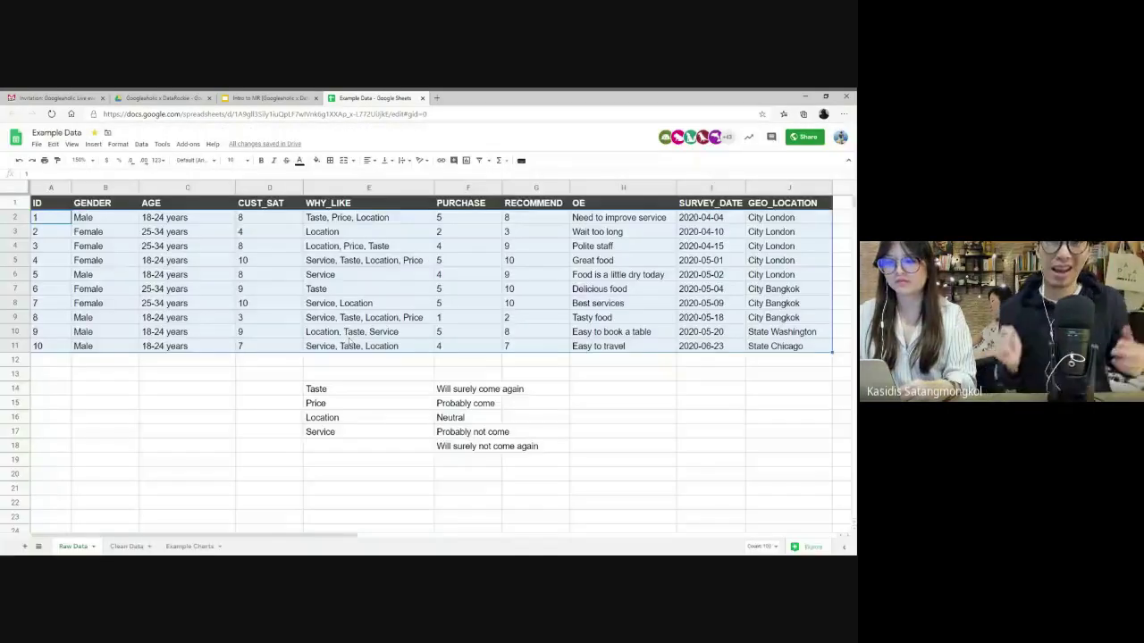
{"action": "left_click", "coordinate": [352, 336]}
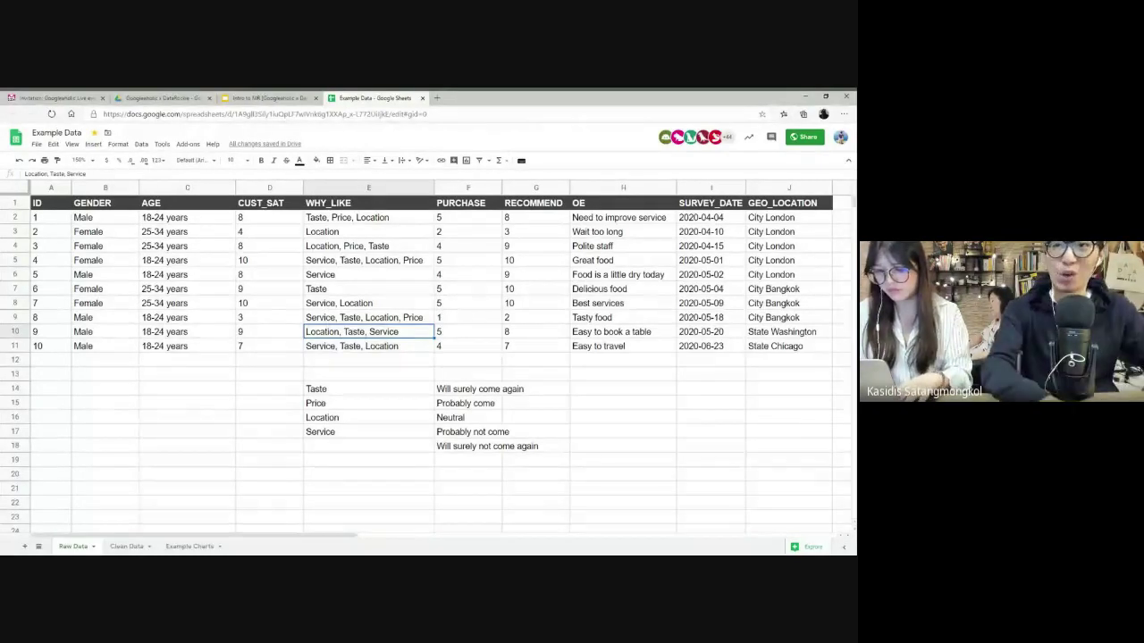
{"action": "left_click", "coordinate": [142, 144]}
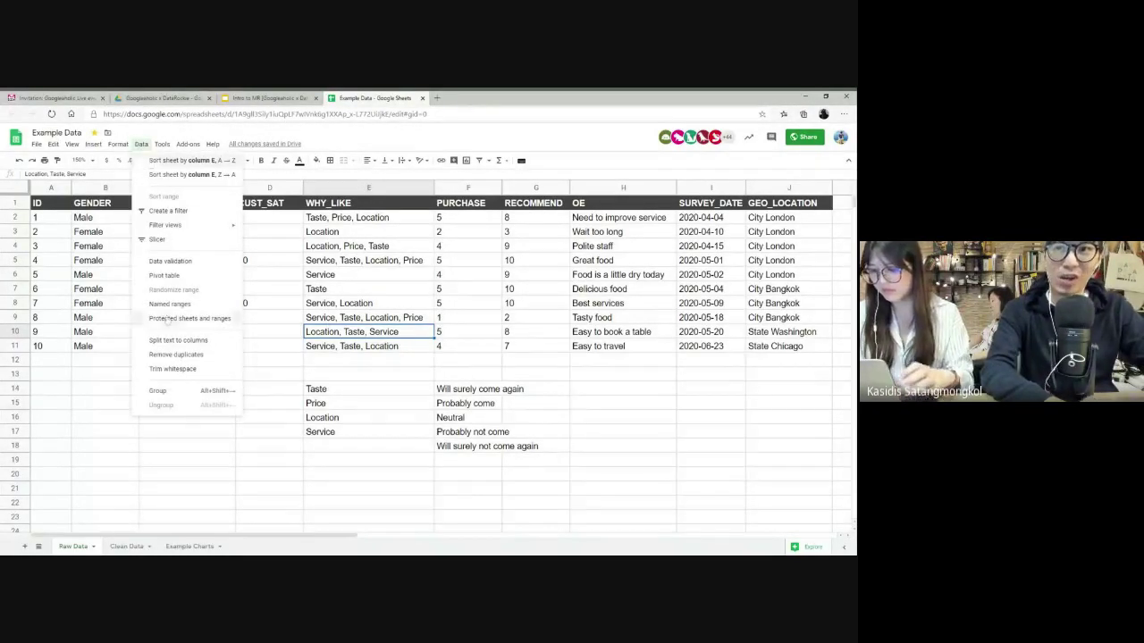
{"action": "left_click", "coordinate": [521, 292]}
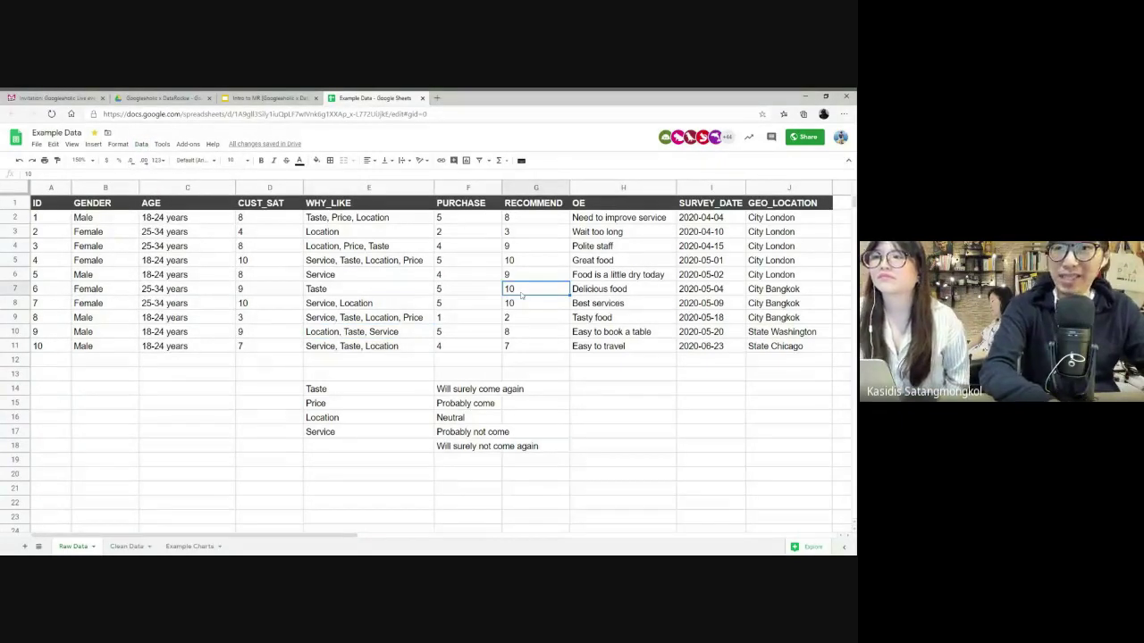
{"action": "scroll", "coordinate": [414, 217], "scroll_direction": "right", "scroll_amount": 5}
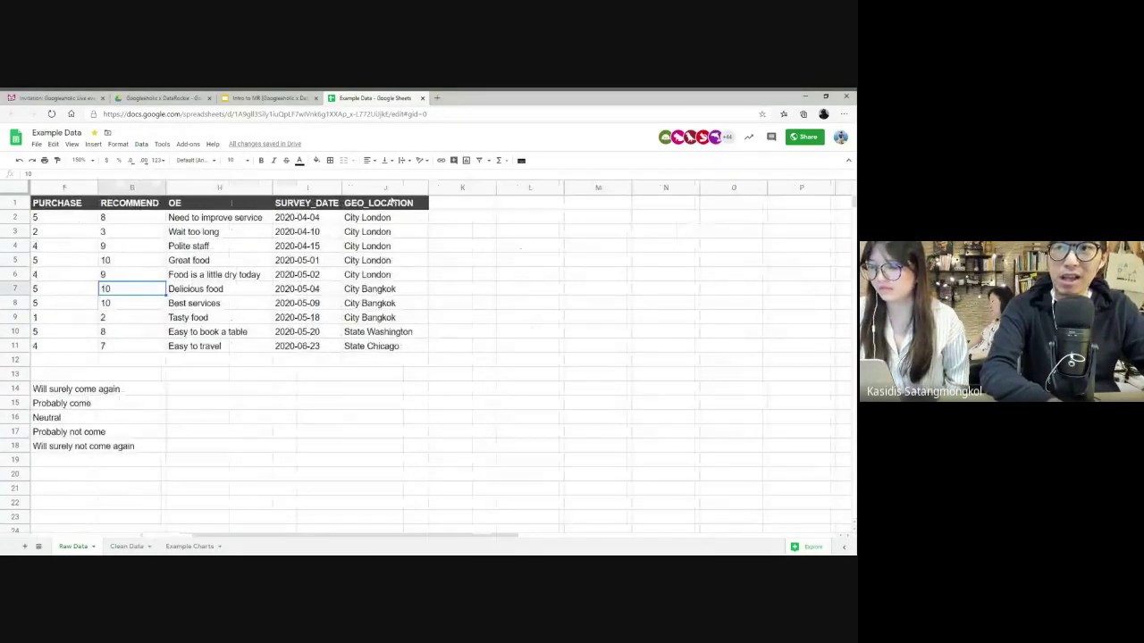
{"action": "left_click", "coordinate": [390, 187]}
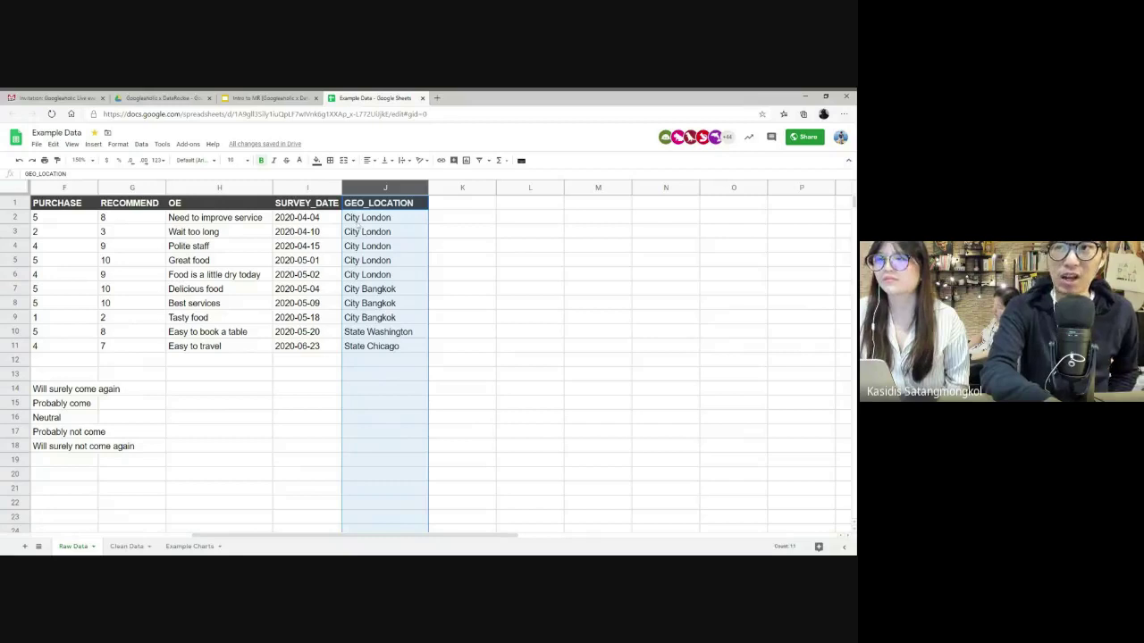
{"action": "left_click", "coordinate": [381, 221]}
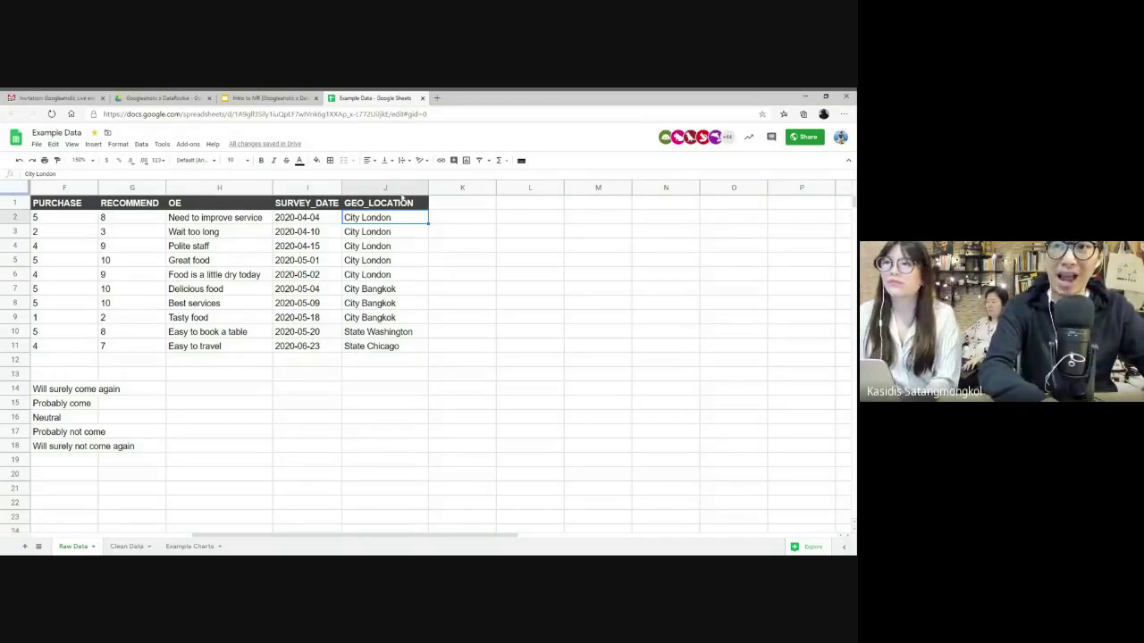
{"action": "left_click", "coordinate": [399, 188]}
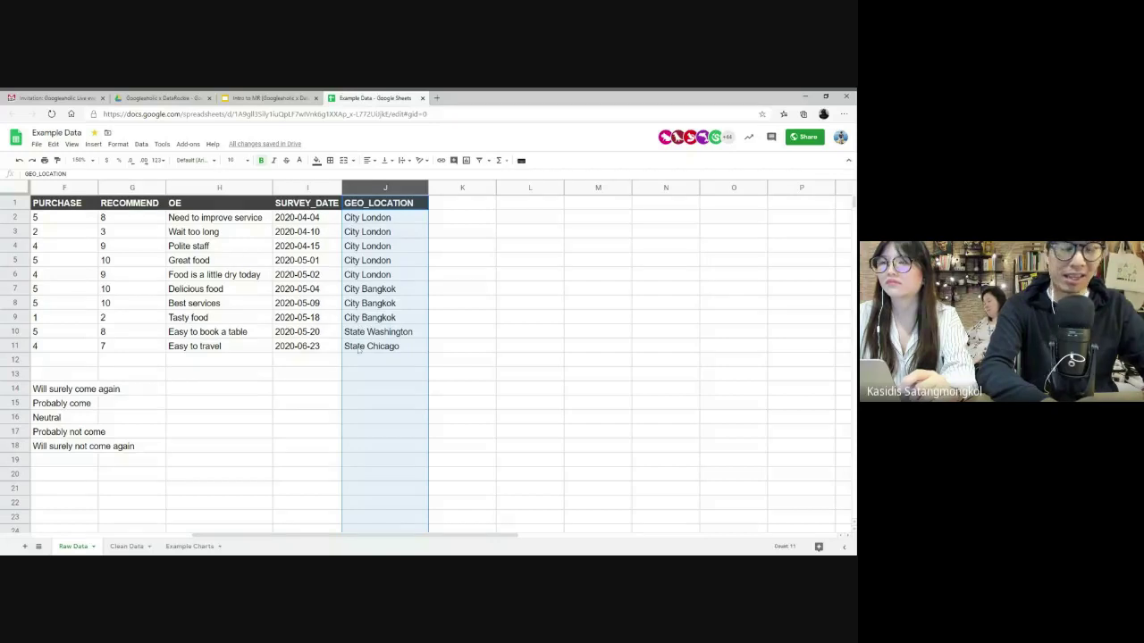
{"action": "left_click", "coordinate": [390, 219]}
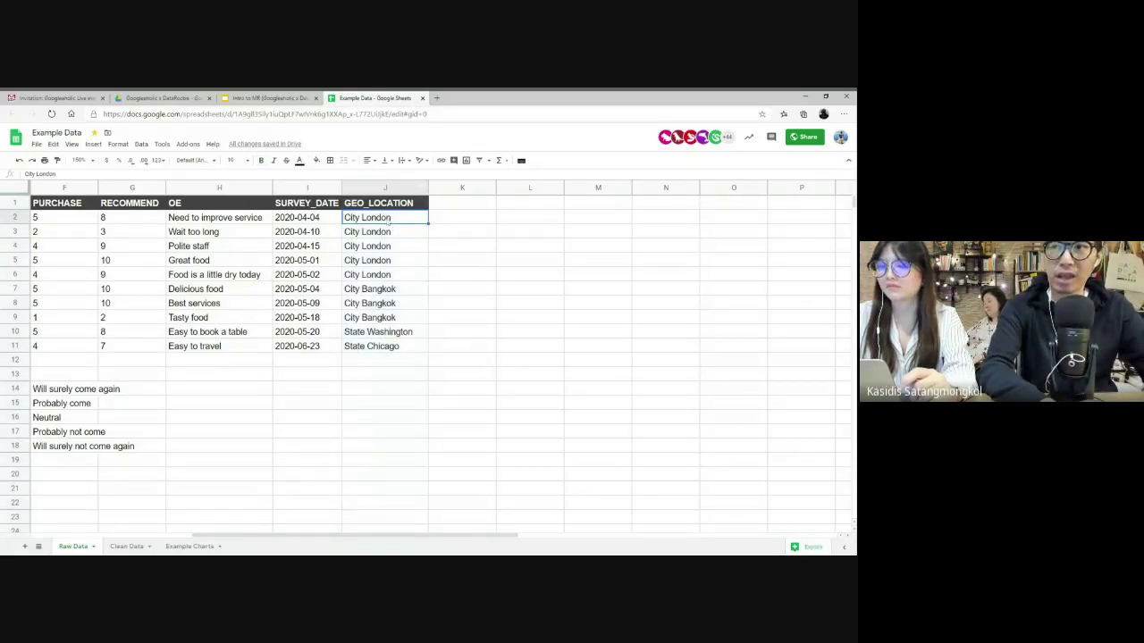
{"action": "left_click", "coordinate": [387, 346], "text": "shift"}
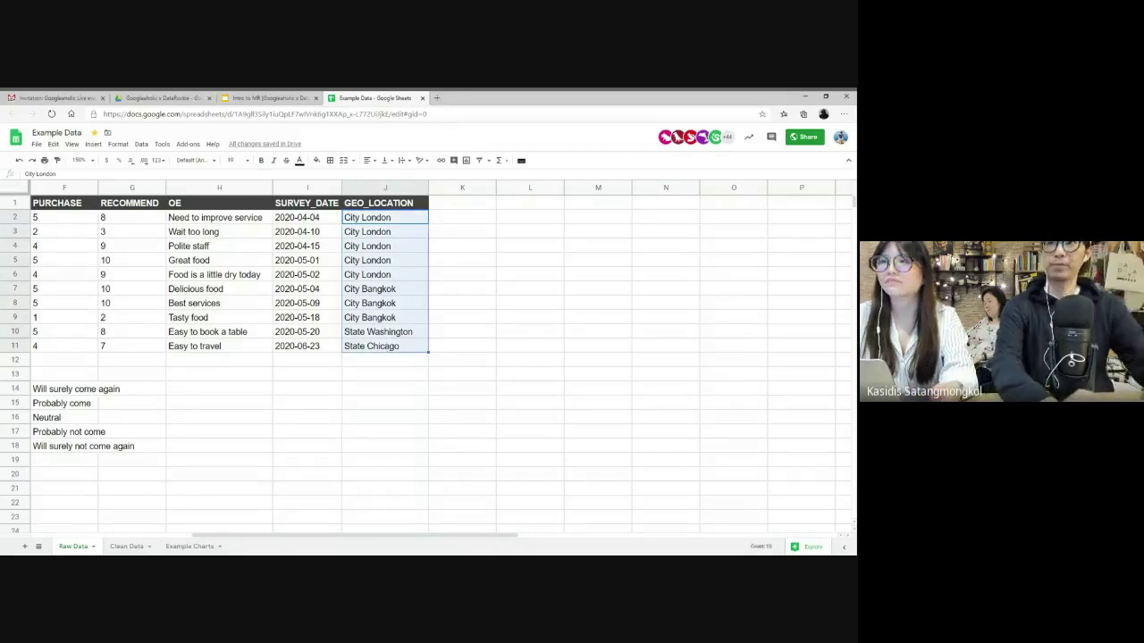
{"action": "left_click", "coordinate": [141, 144]}
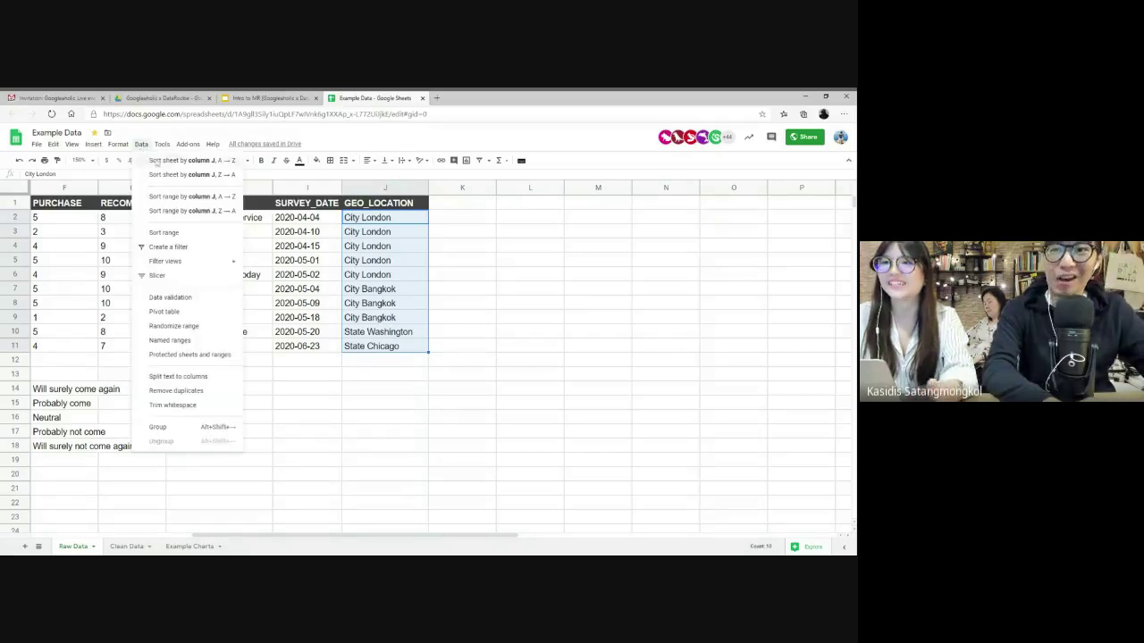
{"action": "left_click", "coordinate": [160, 377]}
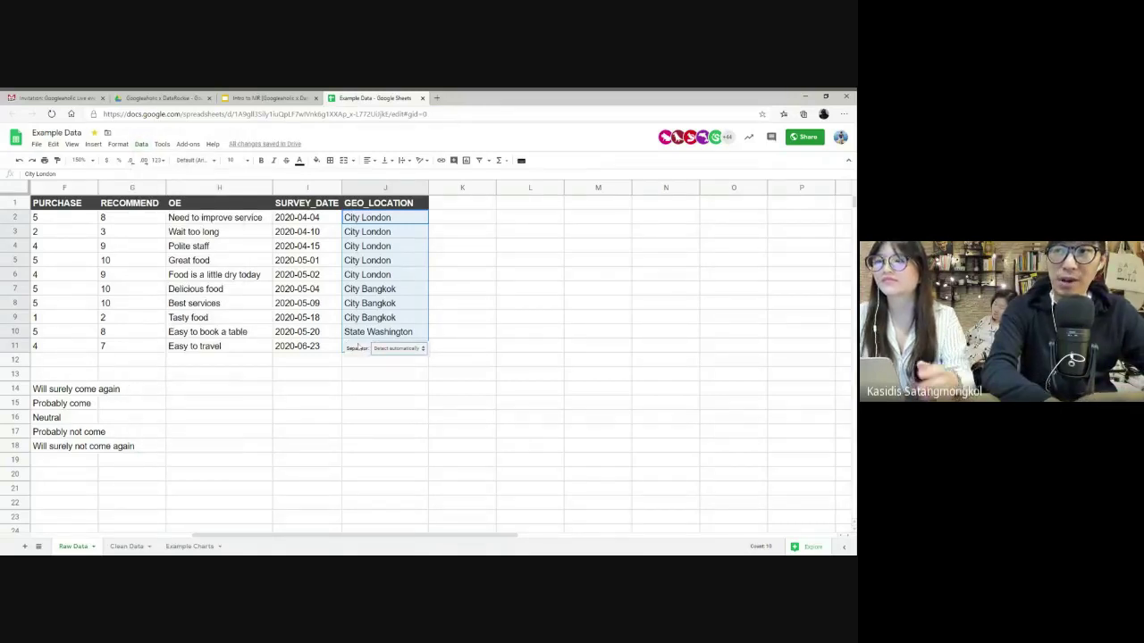
{"action": "left_click", "coordinate": [399, 348]}
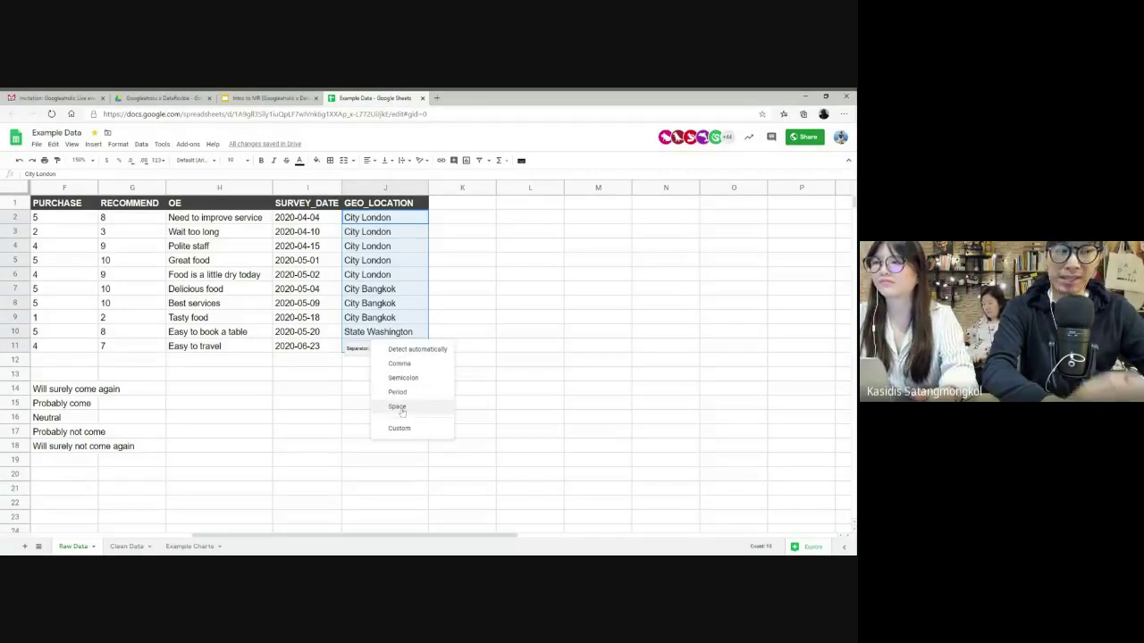
{"action": "left_click", "coordinate": [397, 408]}
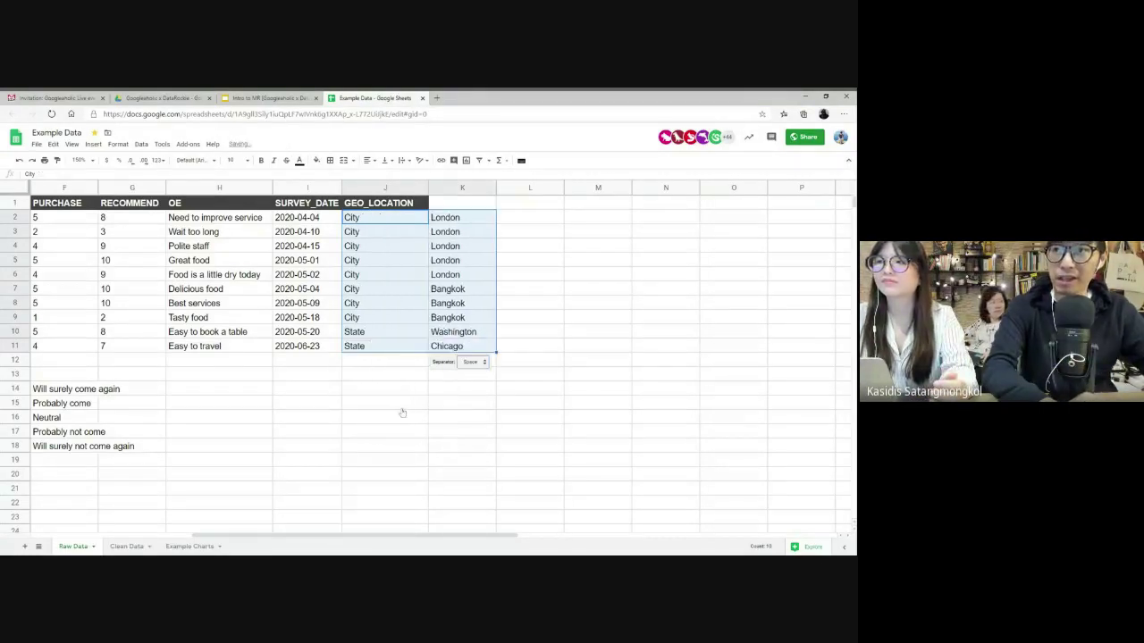
{"action": "left_click", "coordinate": [555, 261]}
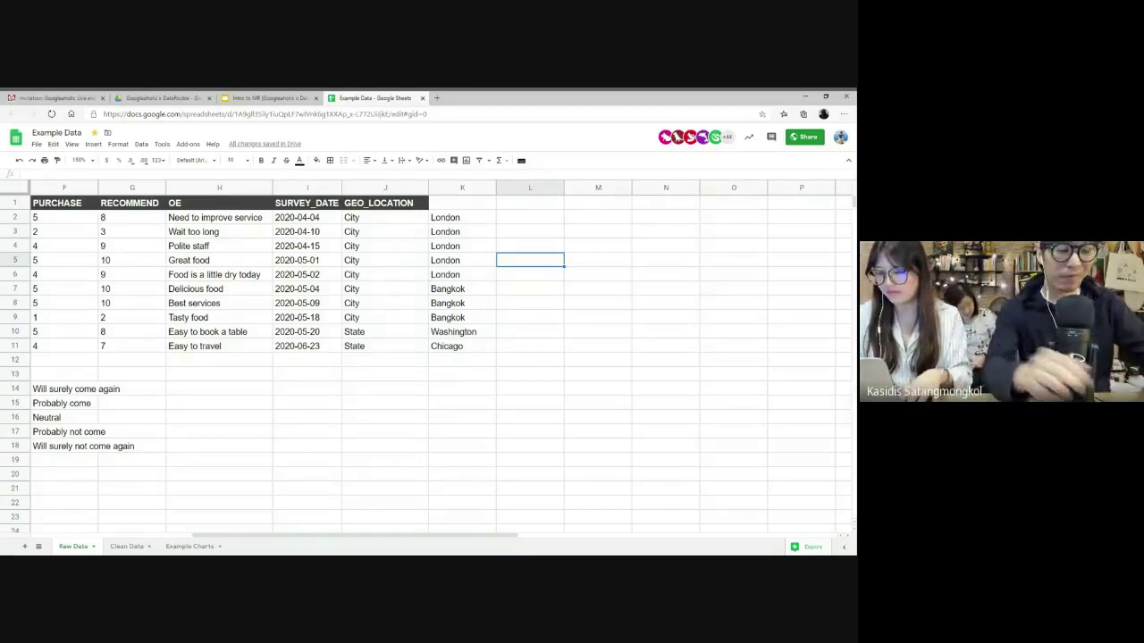
{"action": "key", "text": "ctrl+z"}
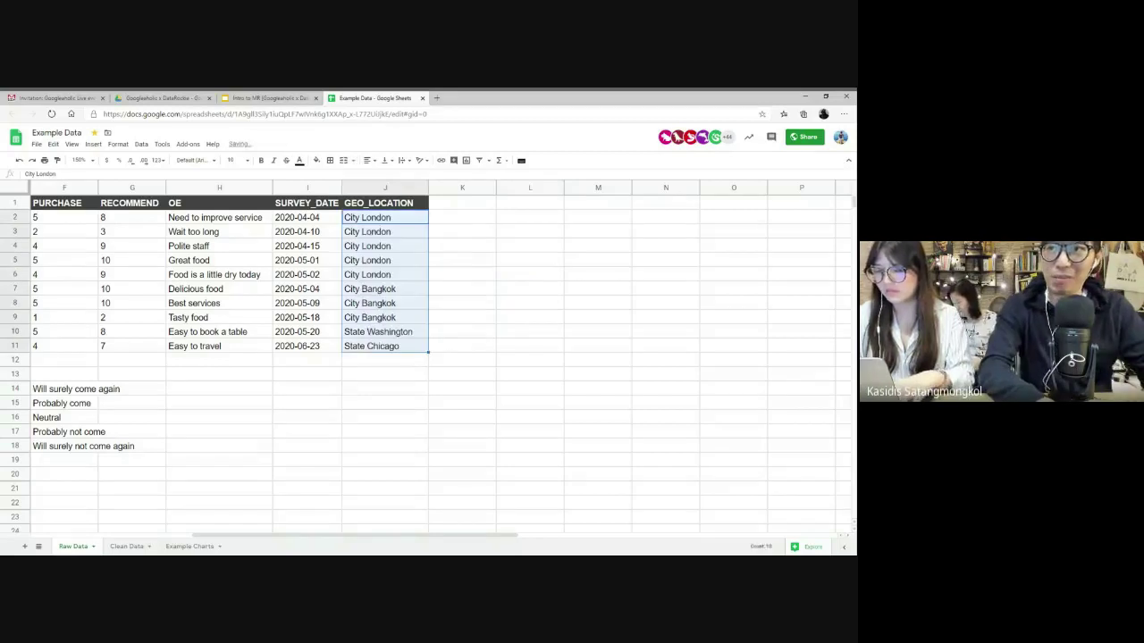
{"action": "left_click", "coordinate": [406, 222]}
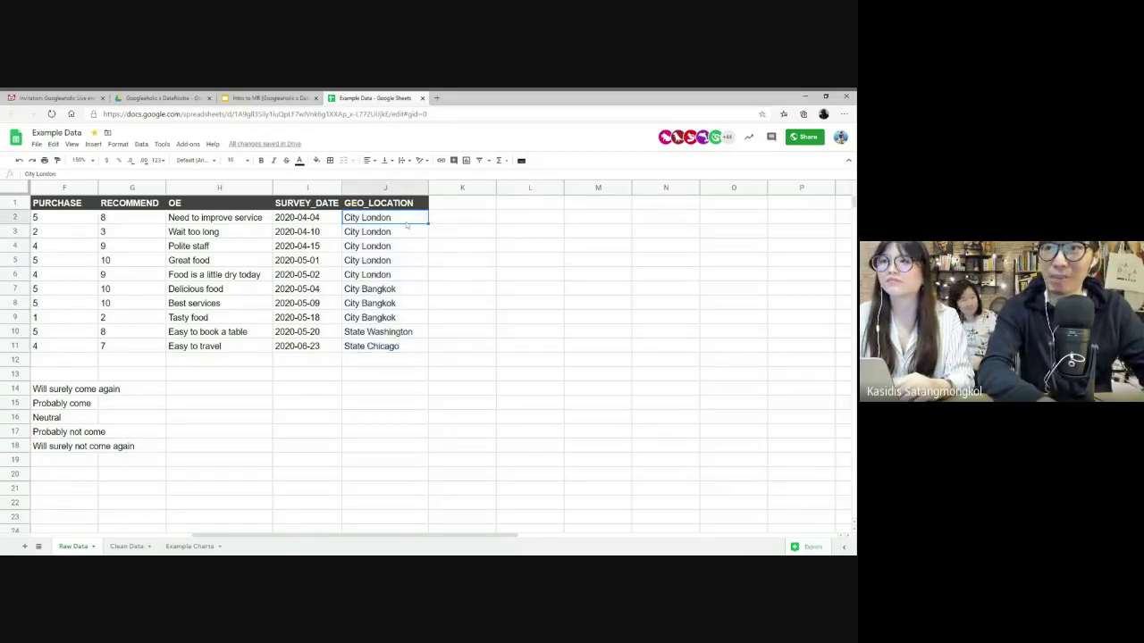
{"action": "left_click", "coordinate": [392, 346], "text": "shift"}
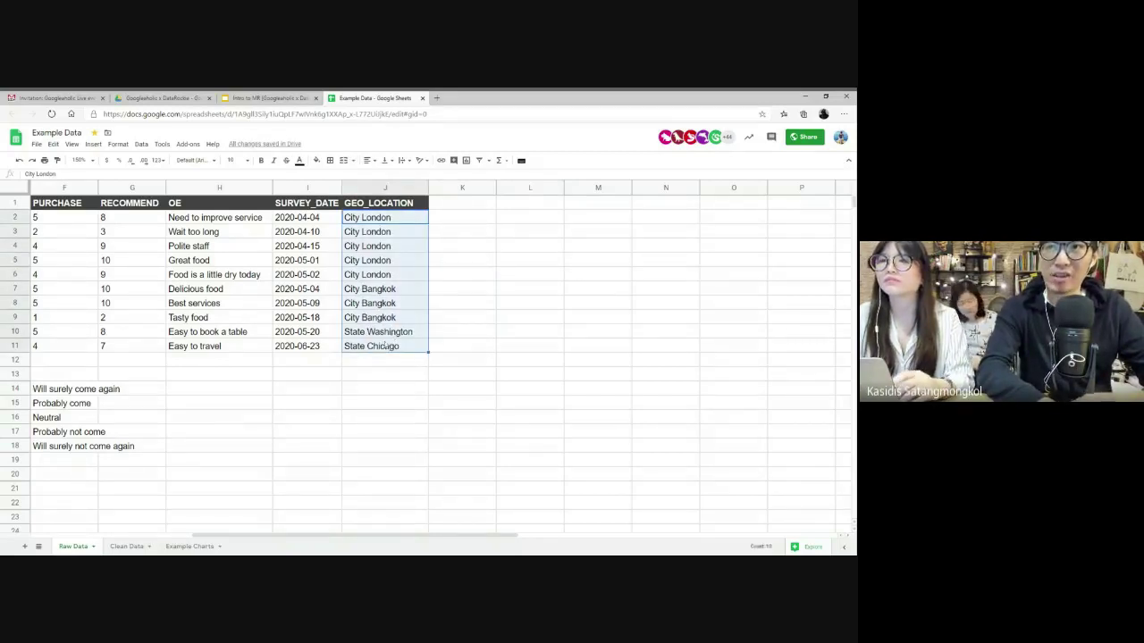
{"action": "left_click", "coordinate": [141, 144]}
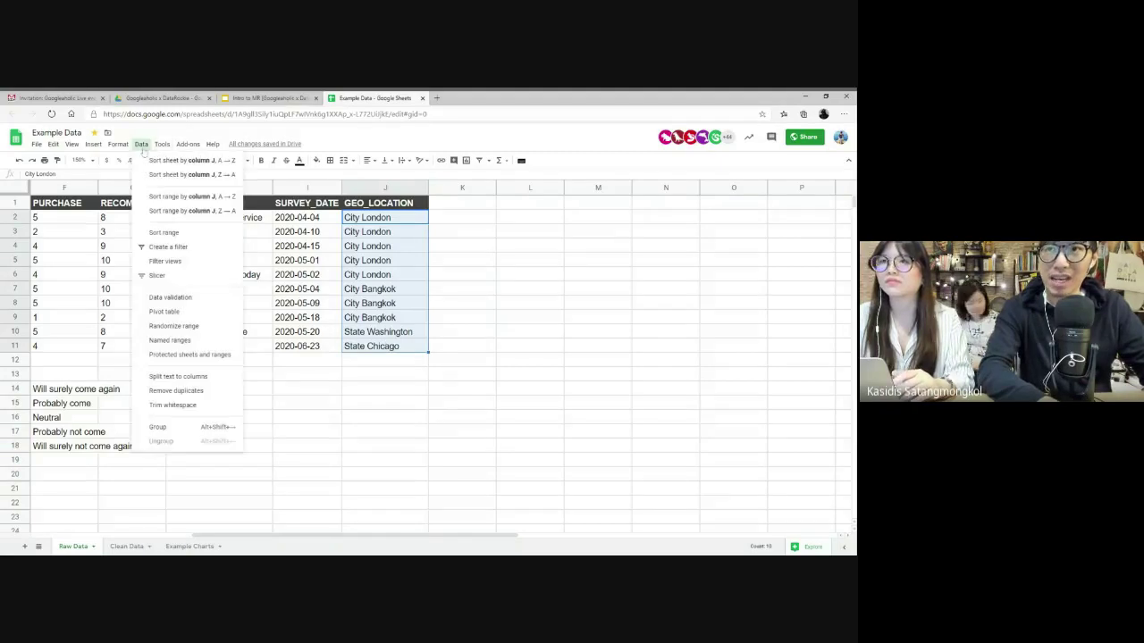
{"action": "left_click", "coordinate": [171, 379]}
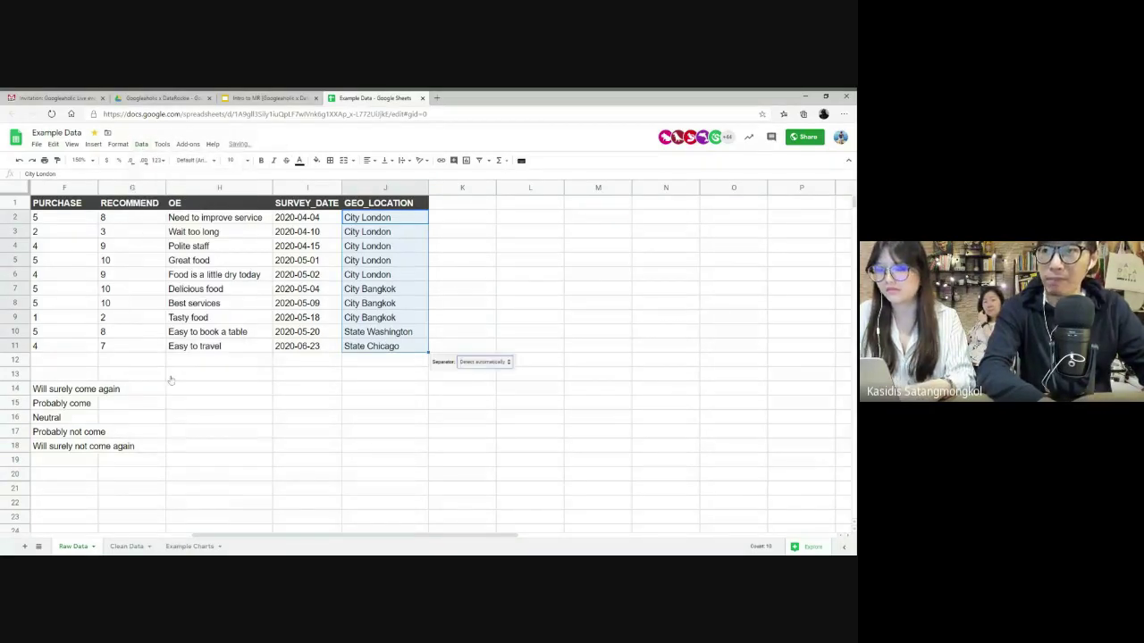
{"action": "left_click", "coordinate": [489, 364]}
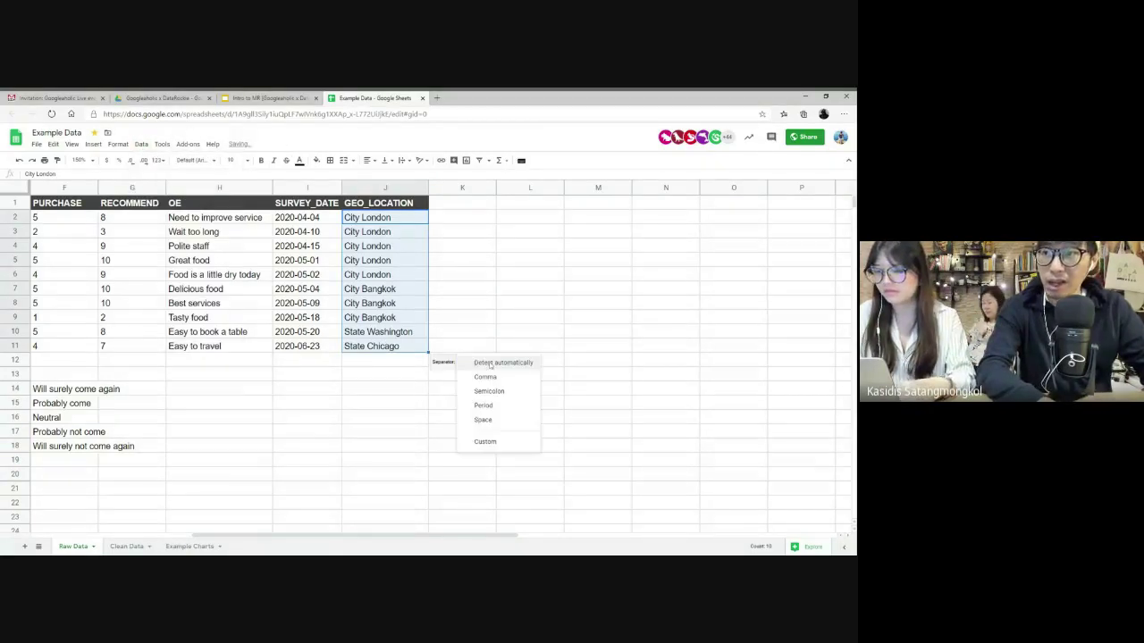
{"action": "left_click", "coordinate": [483, 420]}
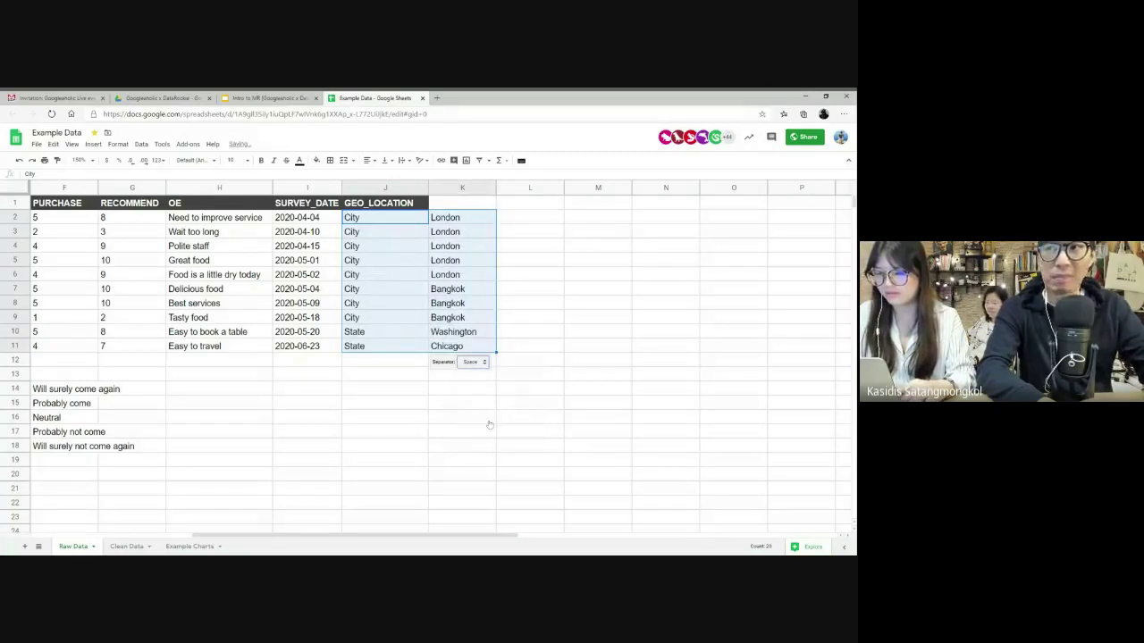
{"action": "key", "text": "ctrl+z"}
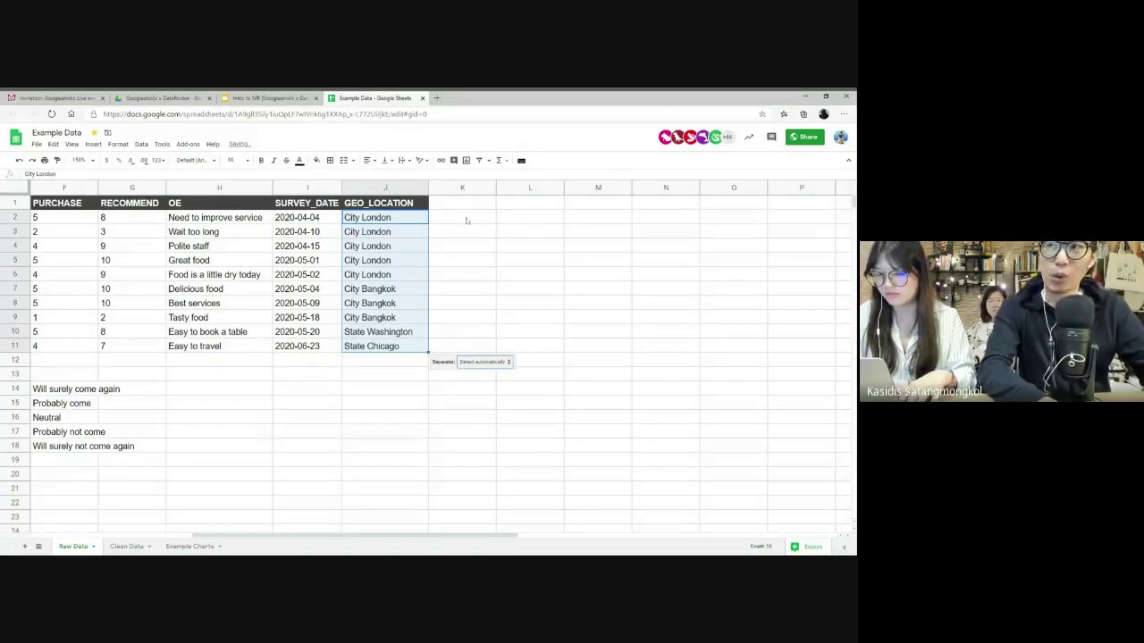
{"action": "left_click", "coordinate": [467, 222]}
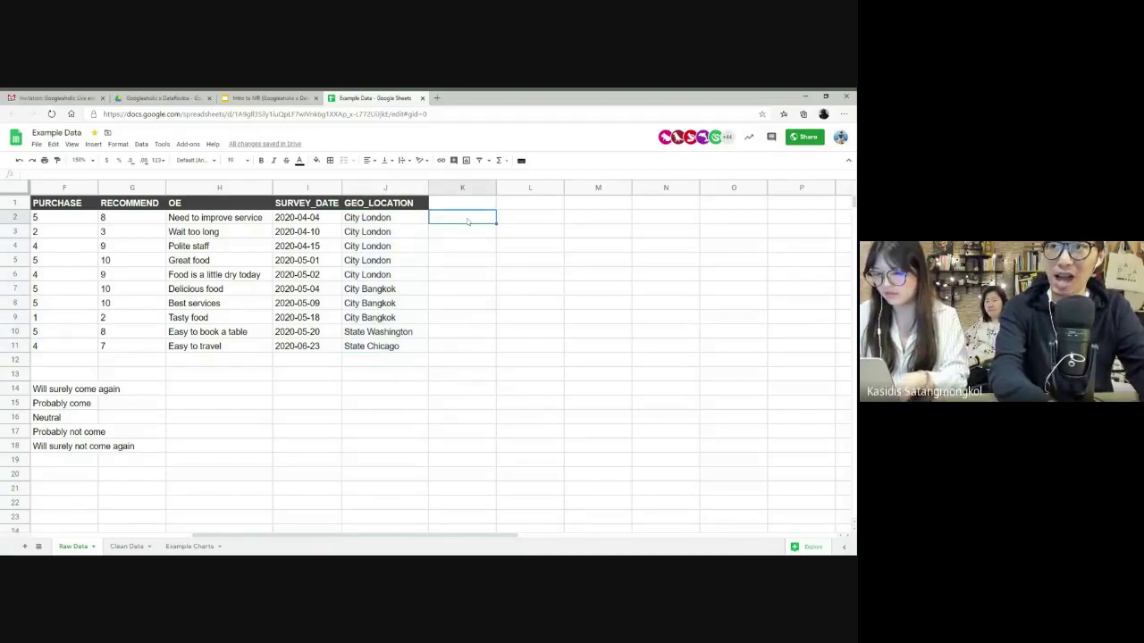
{"action": "type", "text": "=SPLIT("}
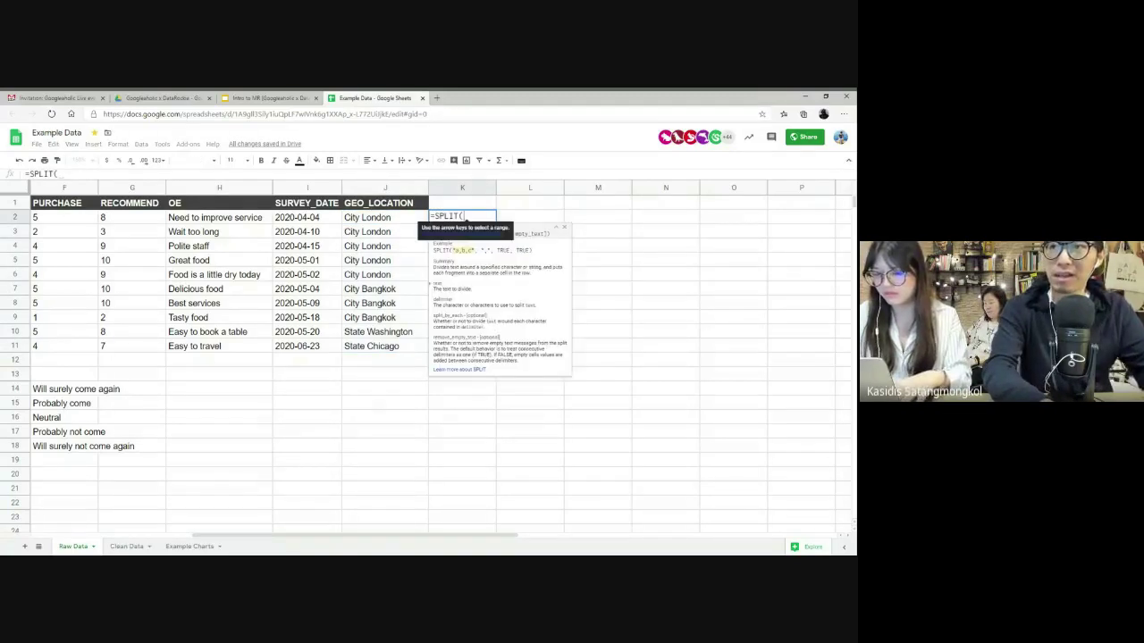
{"action": "left_click_drag", "start_coordinate": [371, 218], "coordinate": [371, 348]}
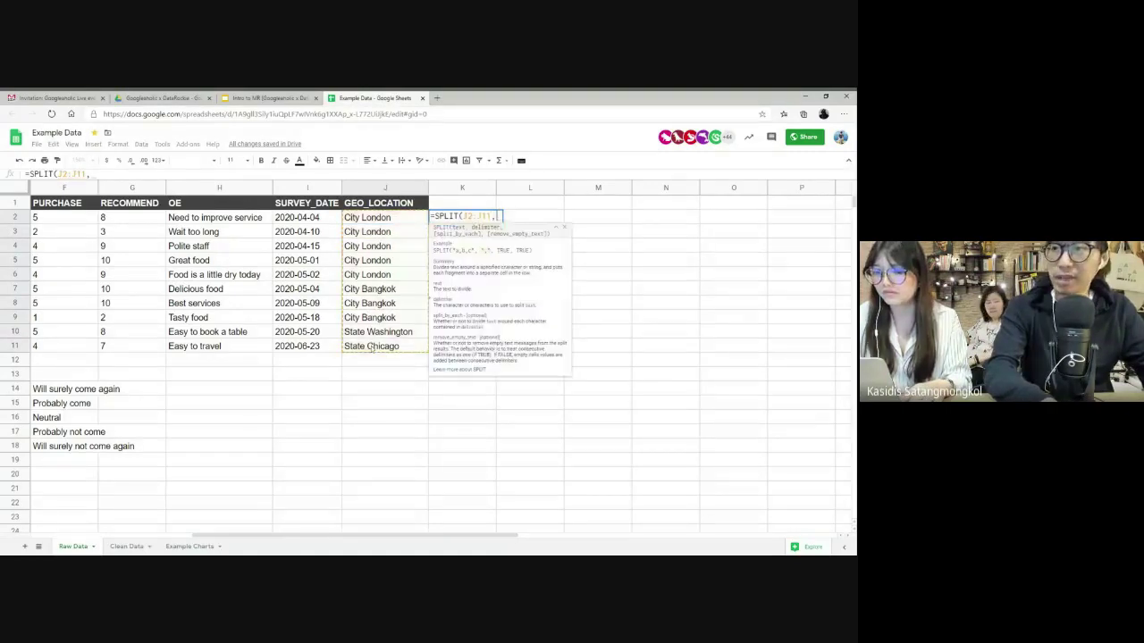
{"action": "type", "text": ", \" \""}
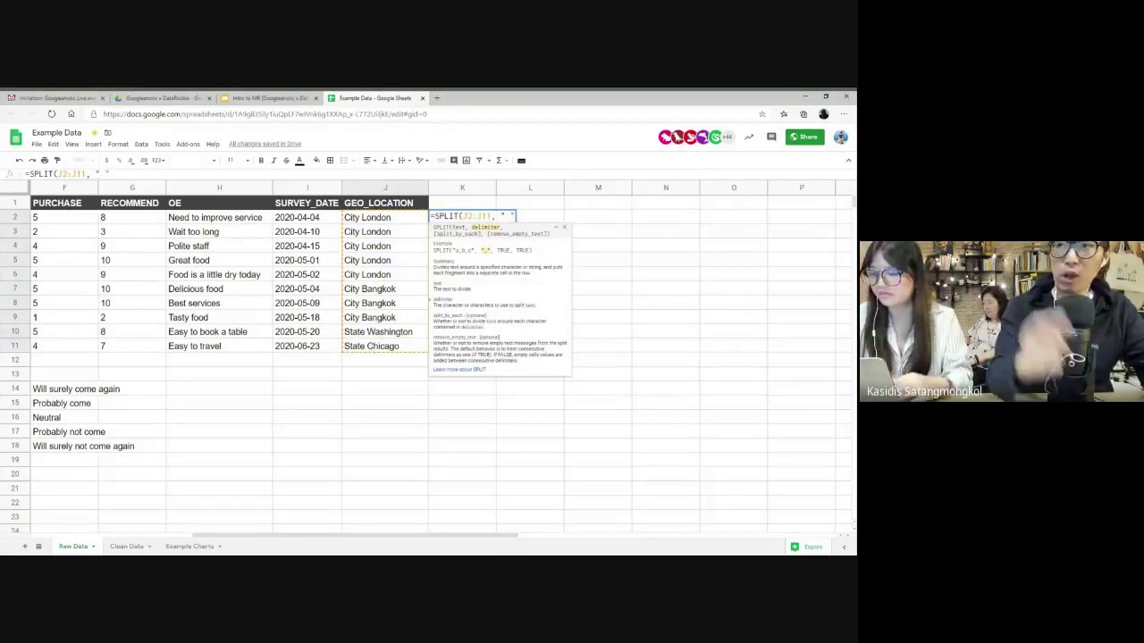
{"action": "type", "text": ")"}
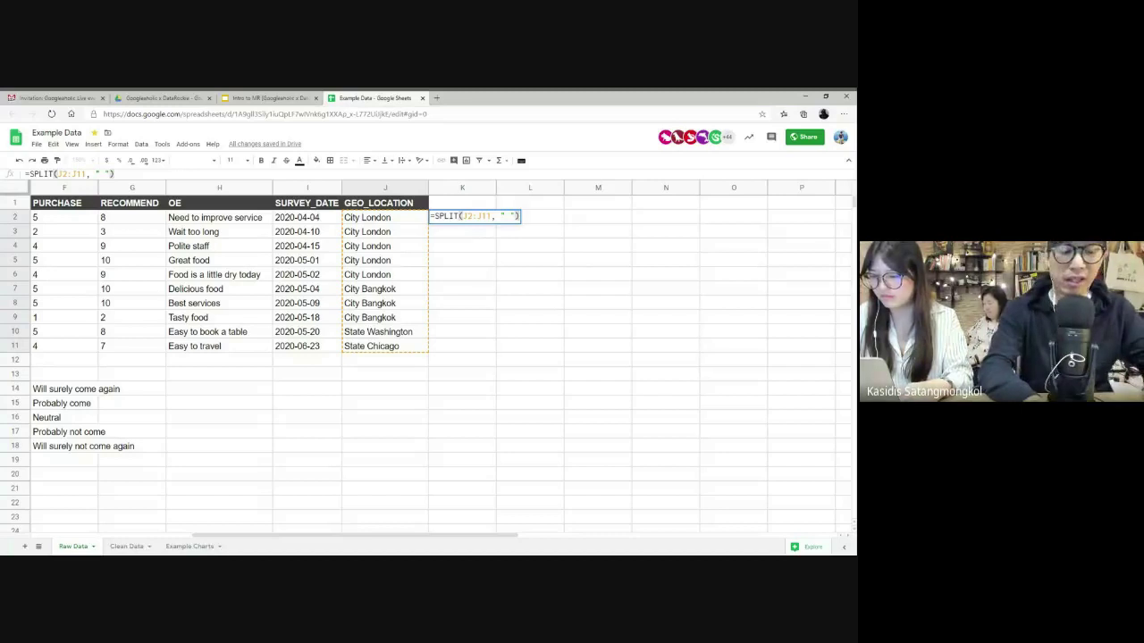
{"action": "key", "text": "ctrl+shift+Return"}
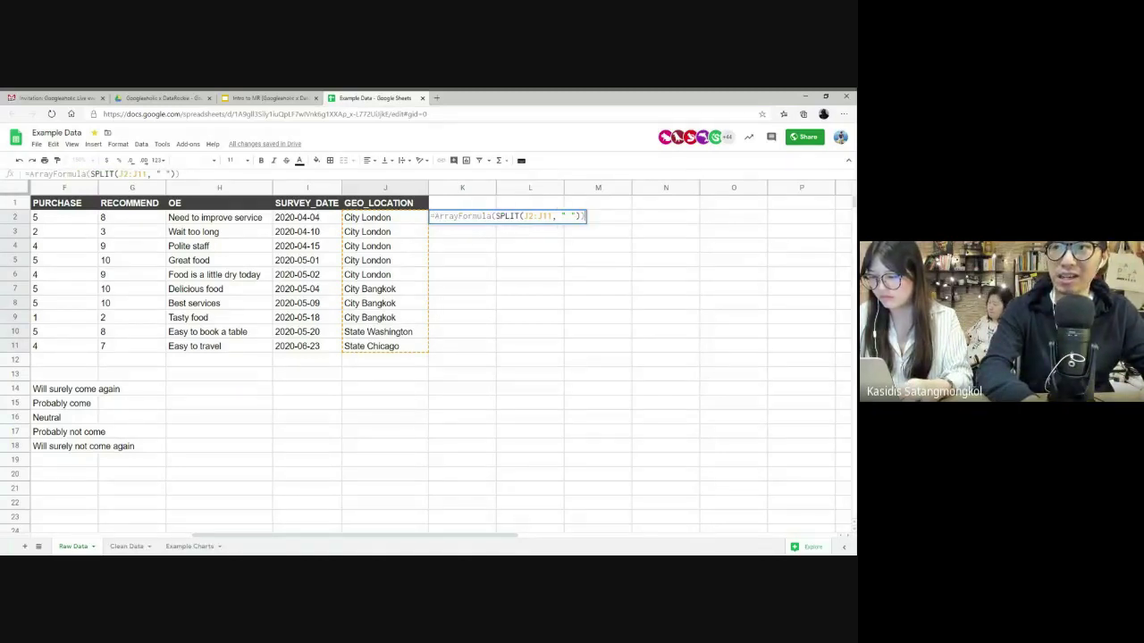
{"action": "key", "text": "Return"}
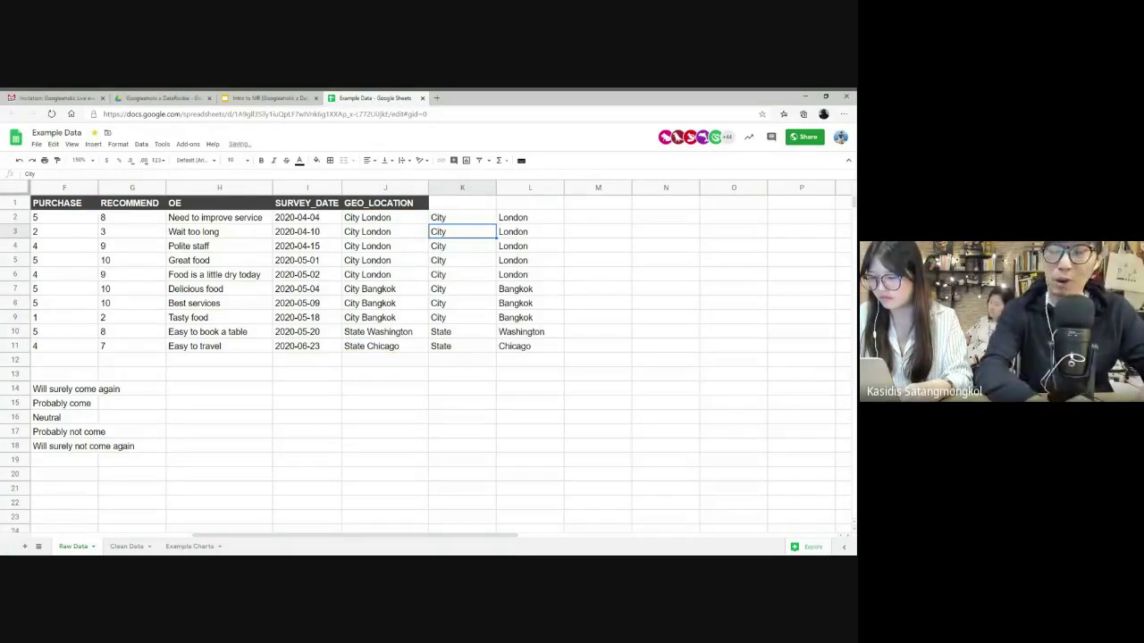
{"action": "double_click", "coordinate": [470, 223]}
{"action": "key", "text": "Escape"}
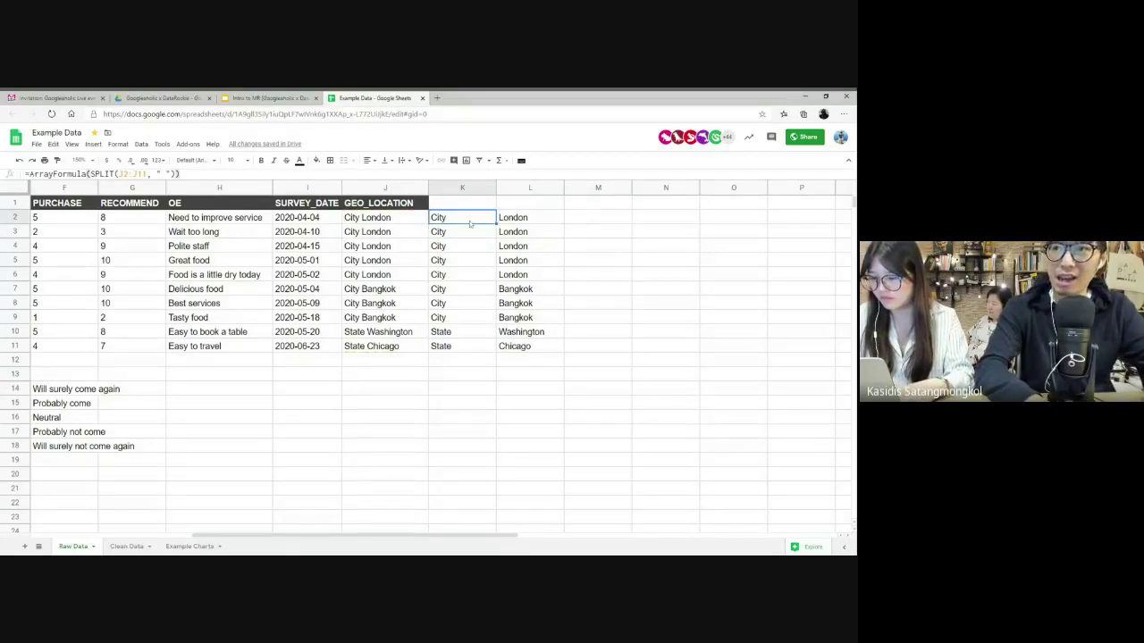
{"action": "key", "text": "ctrl+shift+Down"}
{"action": "key", "text": "shift+Right"}
{"action": "key", "text": "Delete"}
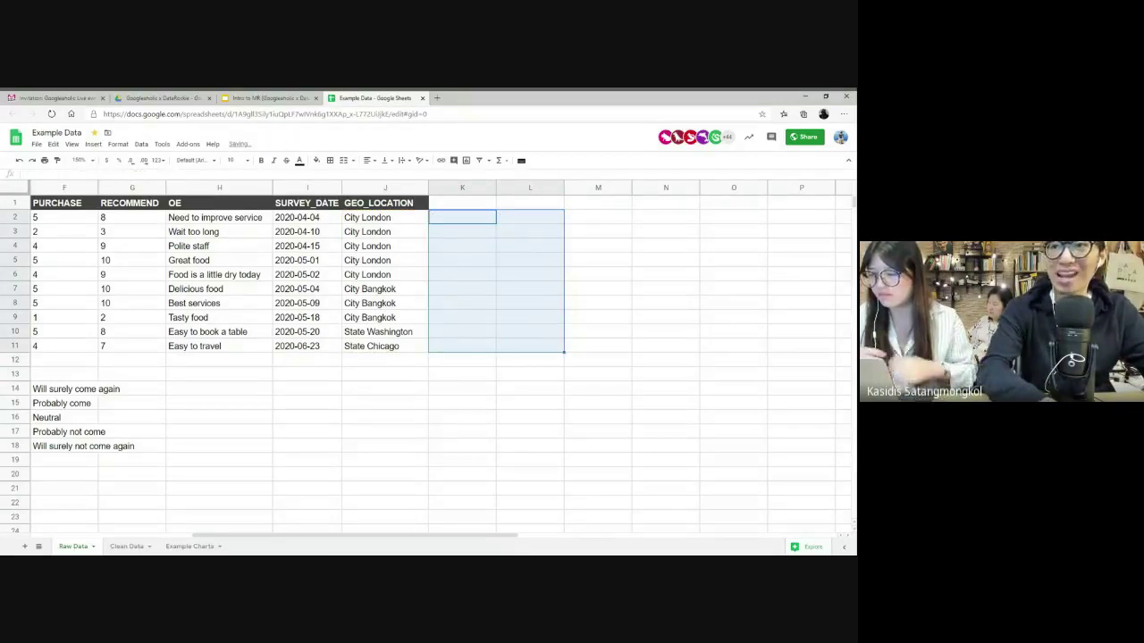
{"action": "left_click", "coordinate": [409, 220]}
{"action": "key", "text": "shift+Down"}
{"action": "key", "text": "shift+Down"}
{"action": "key", "text": "shift+Down"}
{"action": "key", "text": "shift+Down"}
{"action": "key", "text": "shift+Down"}
{"action": "key", "text": "shift+Down"}
{"action": "key", "text": "shift+Down"}
{"action": "key", "text": "shift+Down"}
{"action": "key", "text": "shift+Down"}
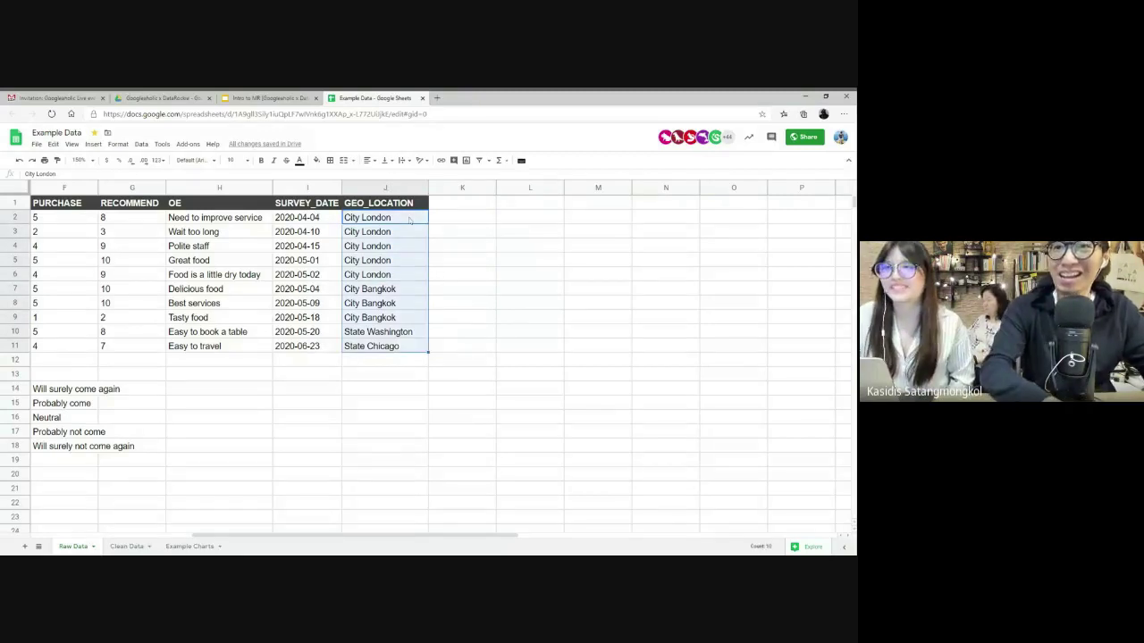
- Split the GEO_LOCATION values into columns using Space as the separator
{"action": "left_click", "coordinate": [141, 144]}
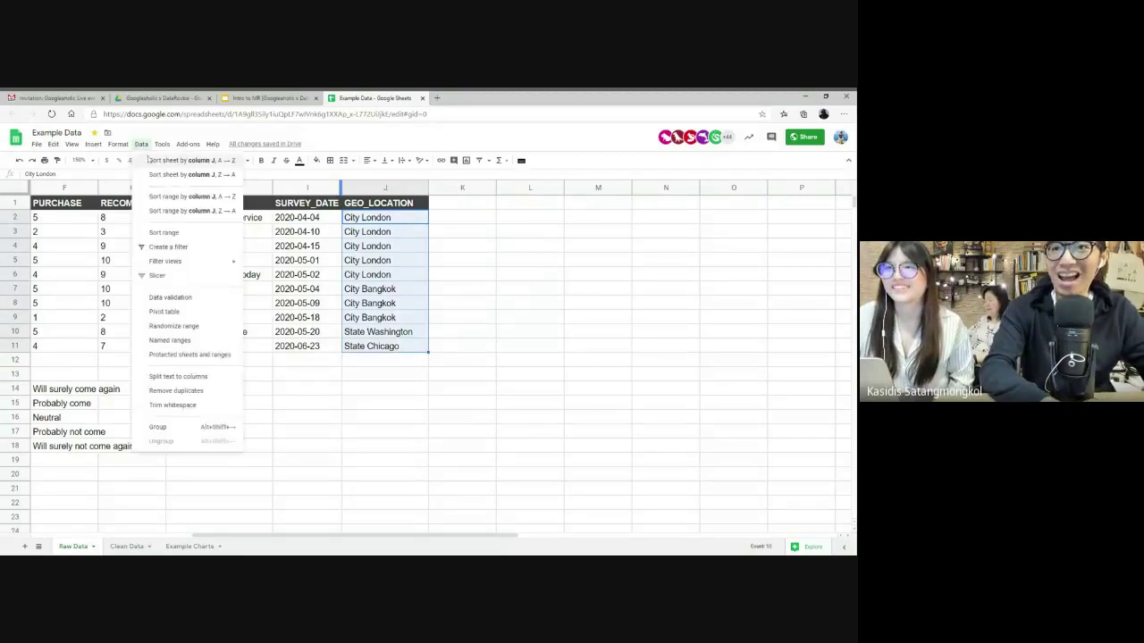
{"action": "left_click", "coordinate": [186, 376]}
{"action": "left_click", "coordinate": [444, 362]}
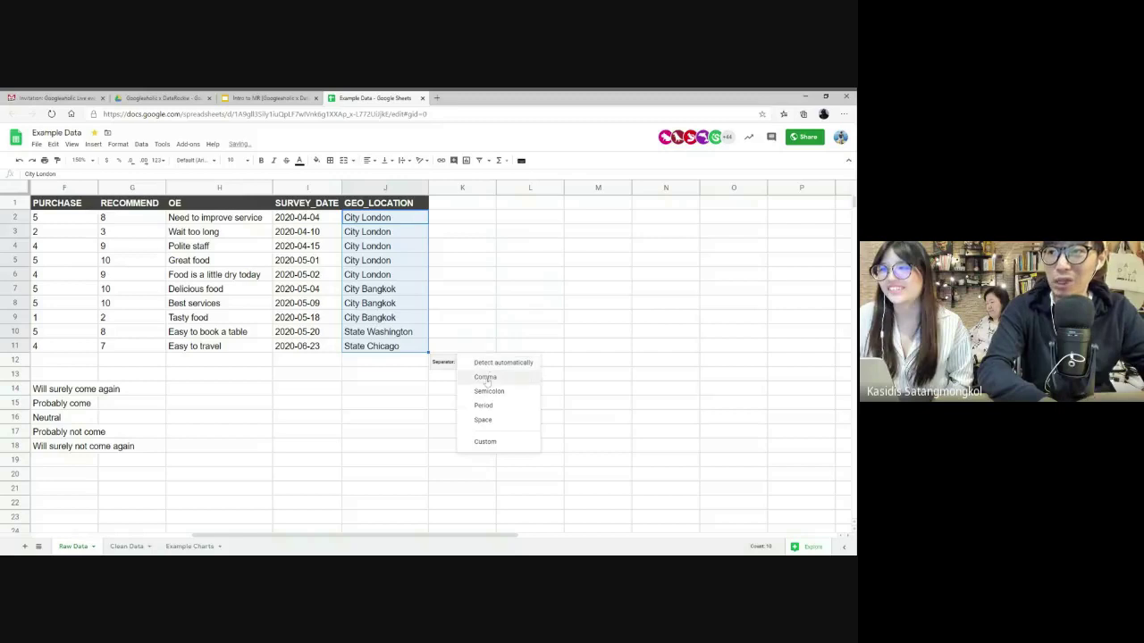
{"action": "left_click", "coordinate": [483, 419]}
{"action": "left_click", "coordinate": [554, 349]}
- Copy the city names K2:K11 over J2:J11 and delete the extra column K
{"action": "left_click", "coordinate": [467, 219]}
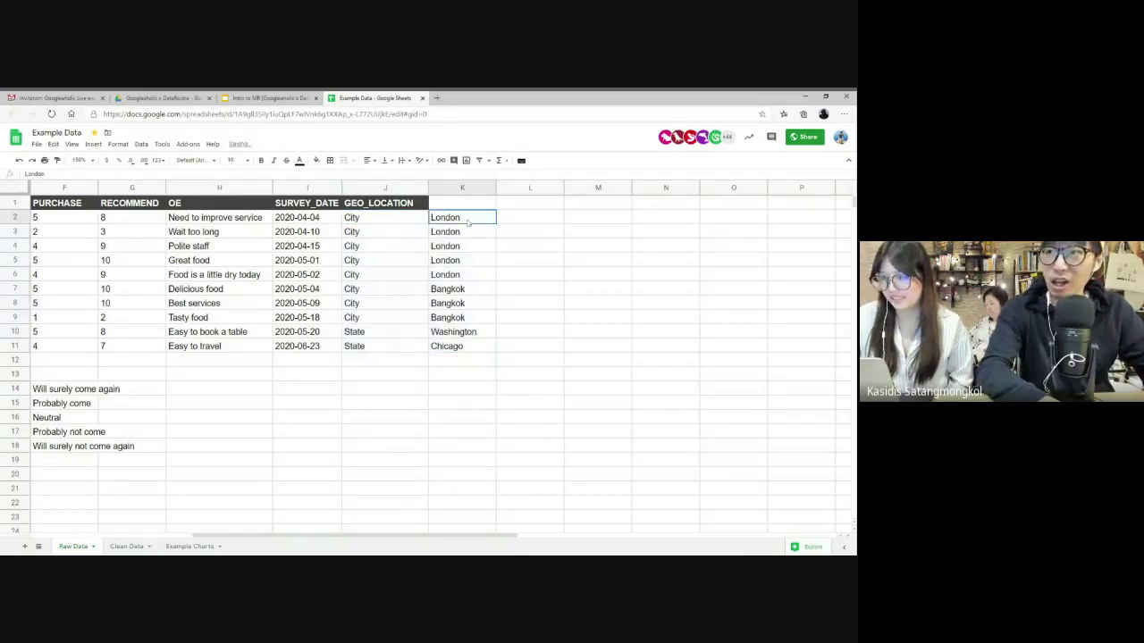
{"action": "key", "text": "ctrl+shift+Down"}
{"action": "key", "text": "ctrl+c"}
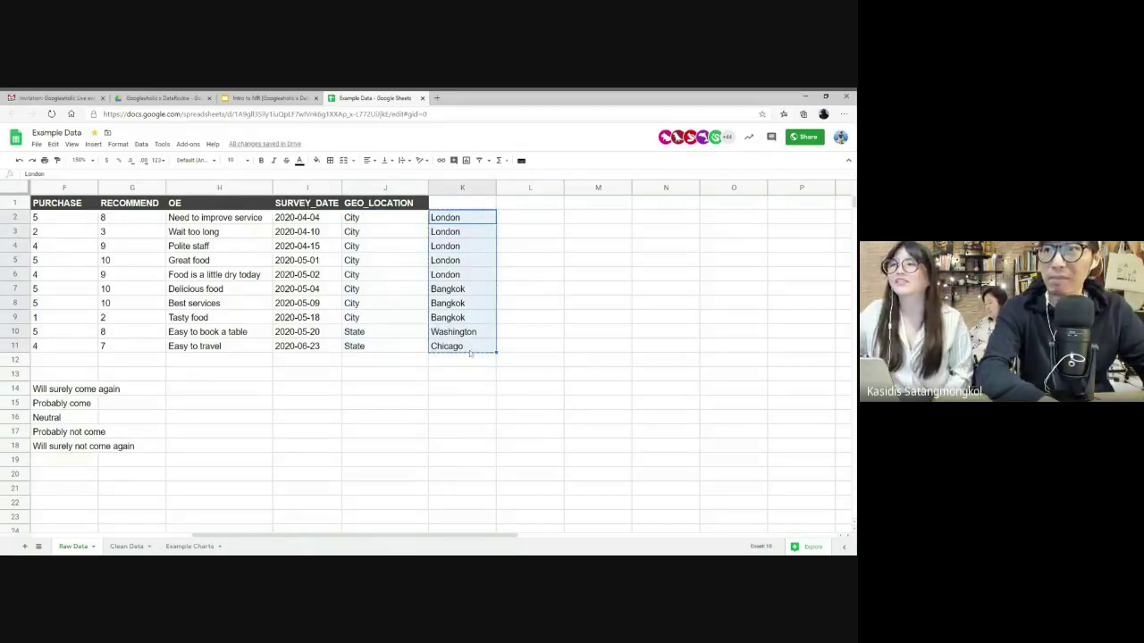
{"action": "left_click", "coordinate": [391, 215]}
{"action": "key", "text": "ctrl+v"}
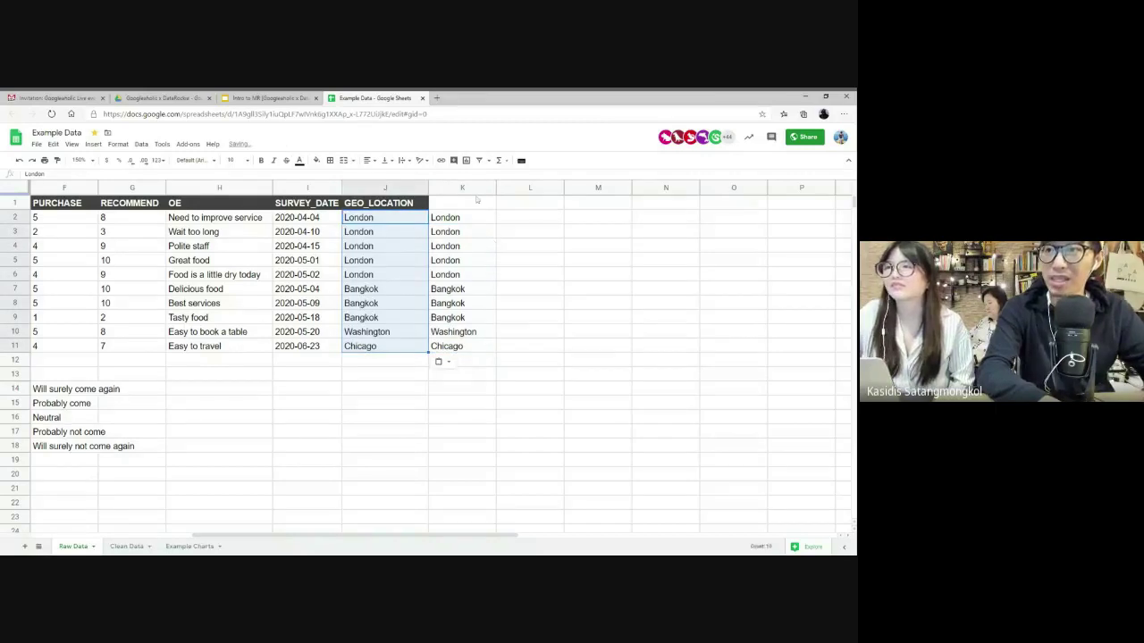
{"action": "left_click", "coordinate": [468, 188]}
{"action": "right_click", "coordinate": [469, 190]}
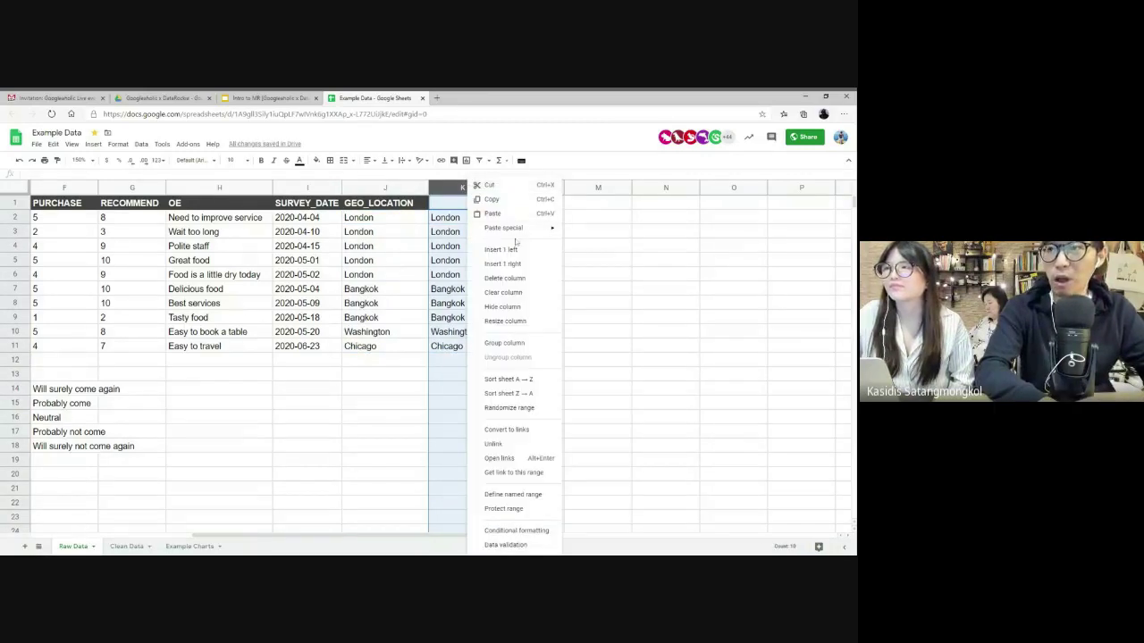
{"action": "left_click", "coordinate": [507, 278]}
{"action": "left_click", "coordinate": [491, 305]}
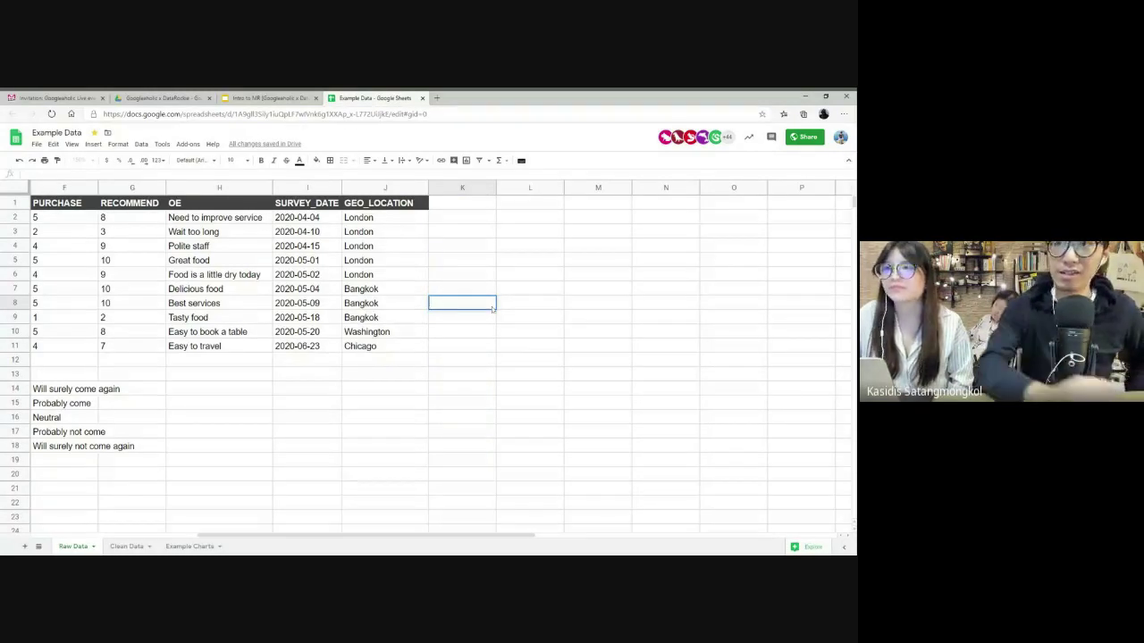
{"action": "key", "text": "Return"}
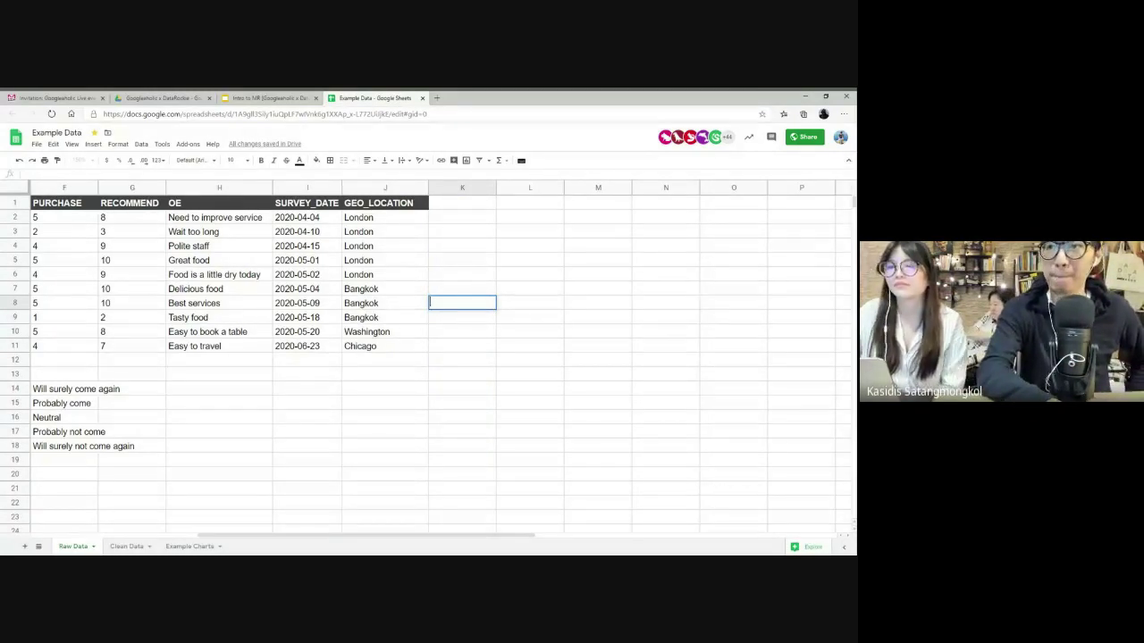
{"action": "left_click", "coordinate": [416, 336]}
{"action": "scroll", "coordinate": [416, 342], "scroll_direction": "left", "scroll_amount": 5}
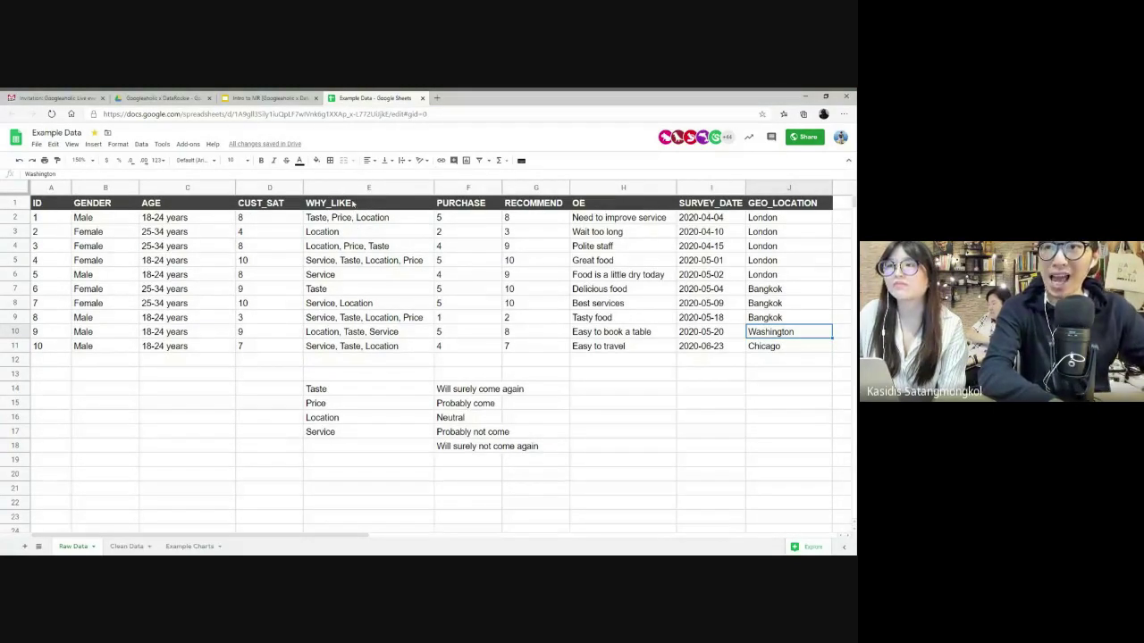
{"action": "left_click_drag", "start_coordinate": [353, 203], "coordinate": [353, 351]}
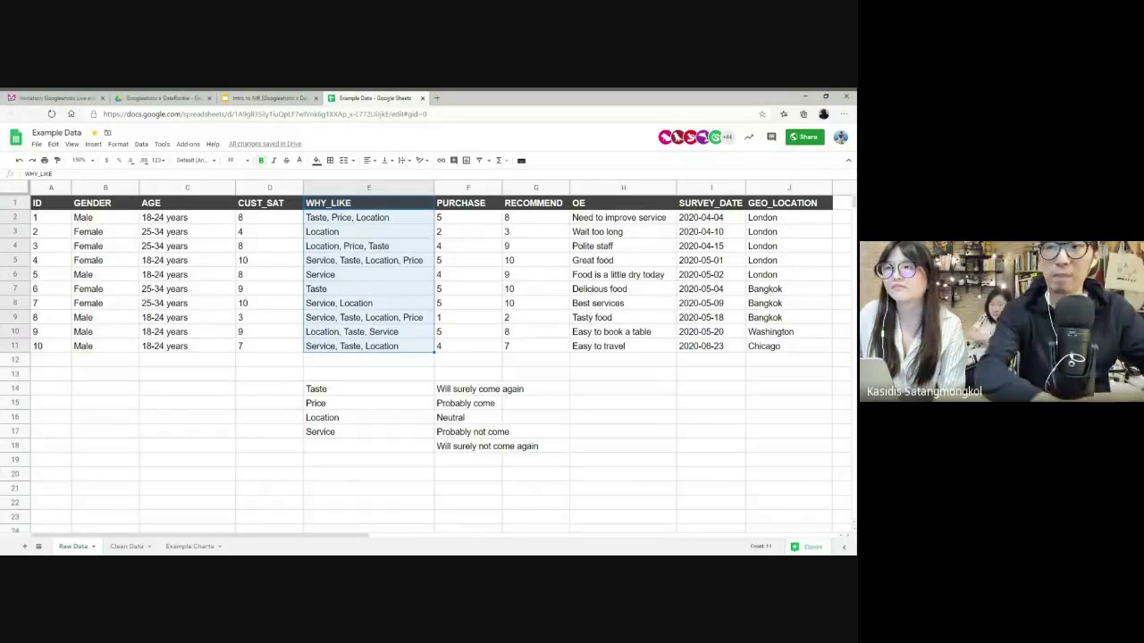
{"action": "left_click_drag", "start_coordinate": [334, 387], "coordinate": [335, 432]}
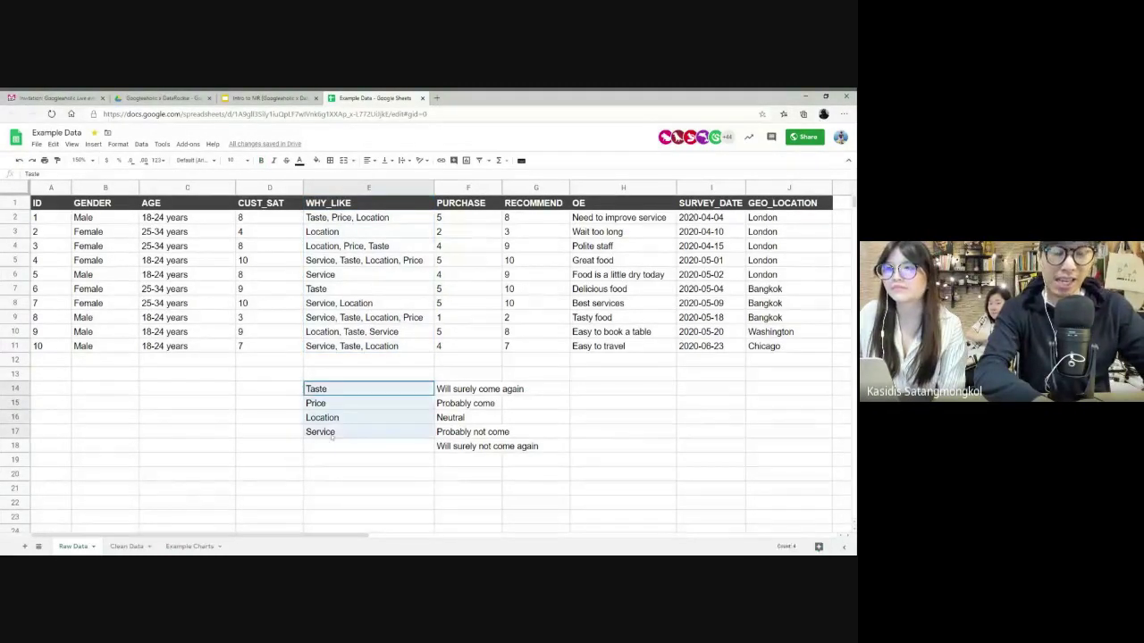
{"action": "left_click", "coordinate": [324, 390]}
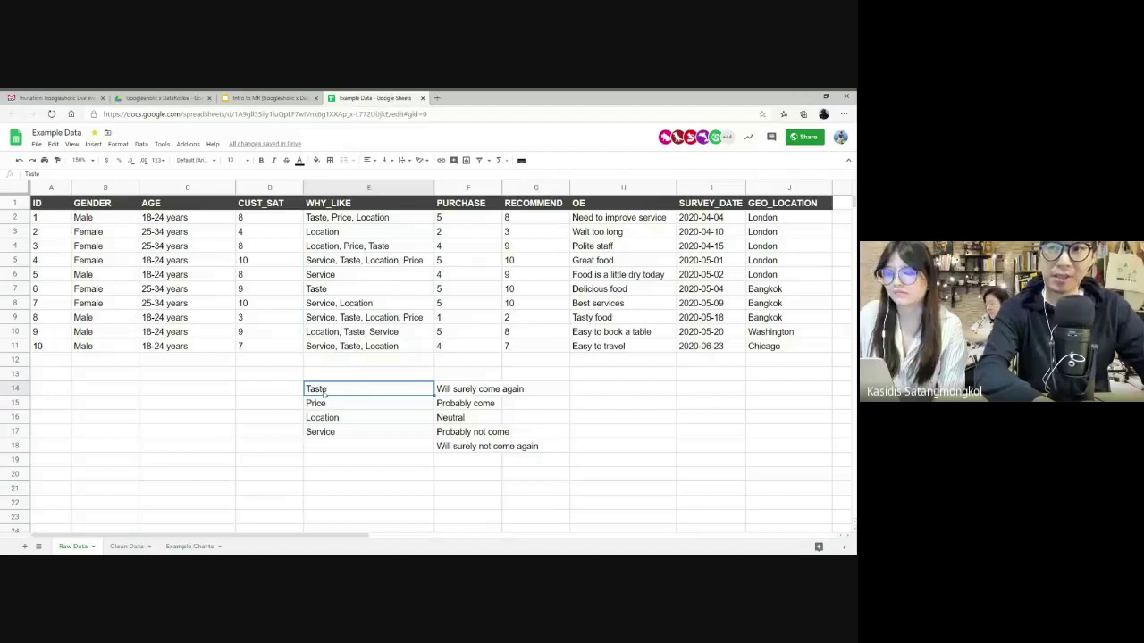
{"action": "key", "text": "Down"}
{"action": "key", "text": "Down"}
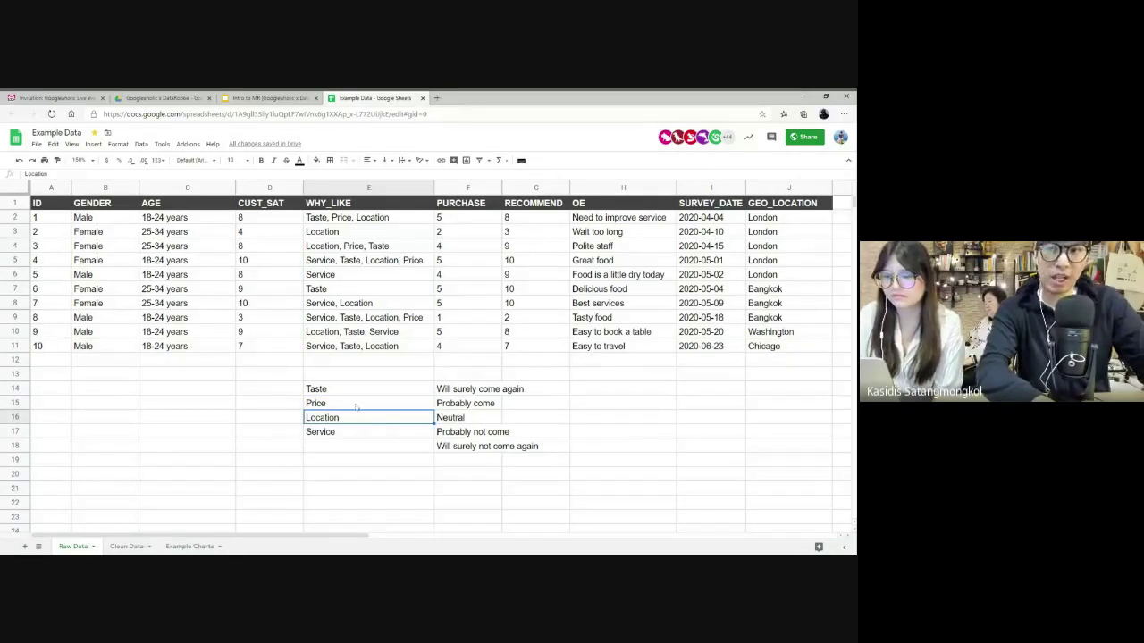
{"action": "left_click", "coordinate": [339, 407]}
{"action": "left_click", "coordinate": [341, 418]}
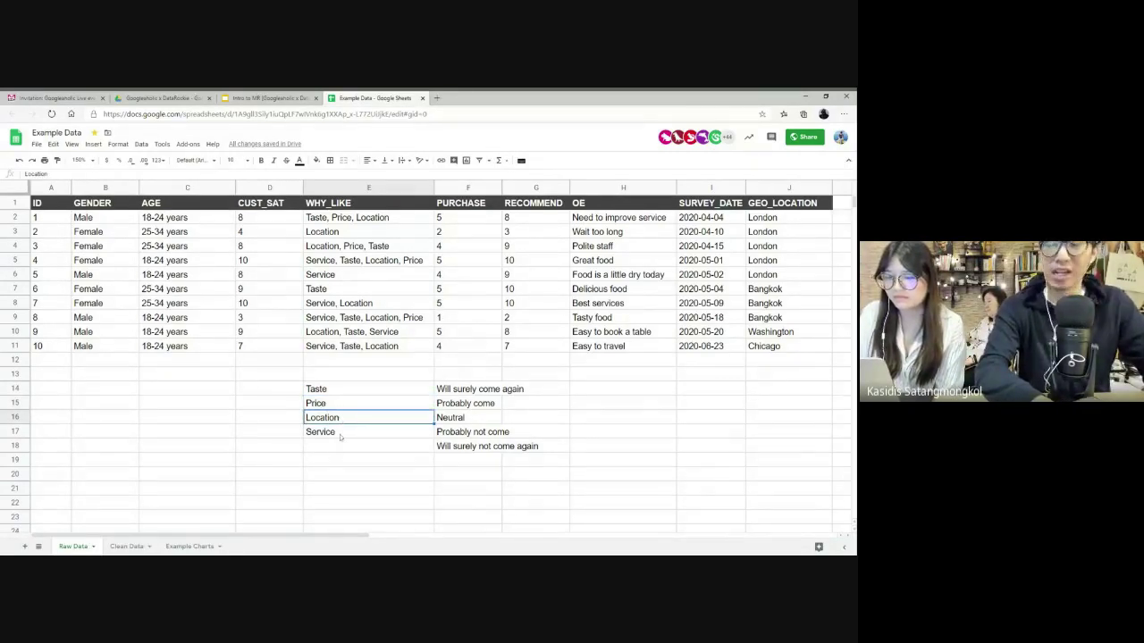
{"action": "left_click", "coordinate": [340, 436]}
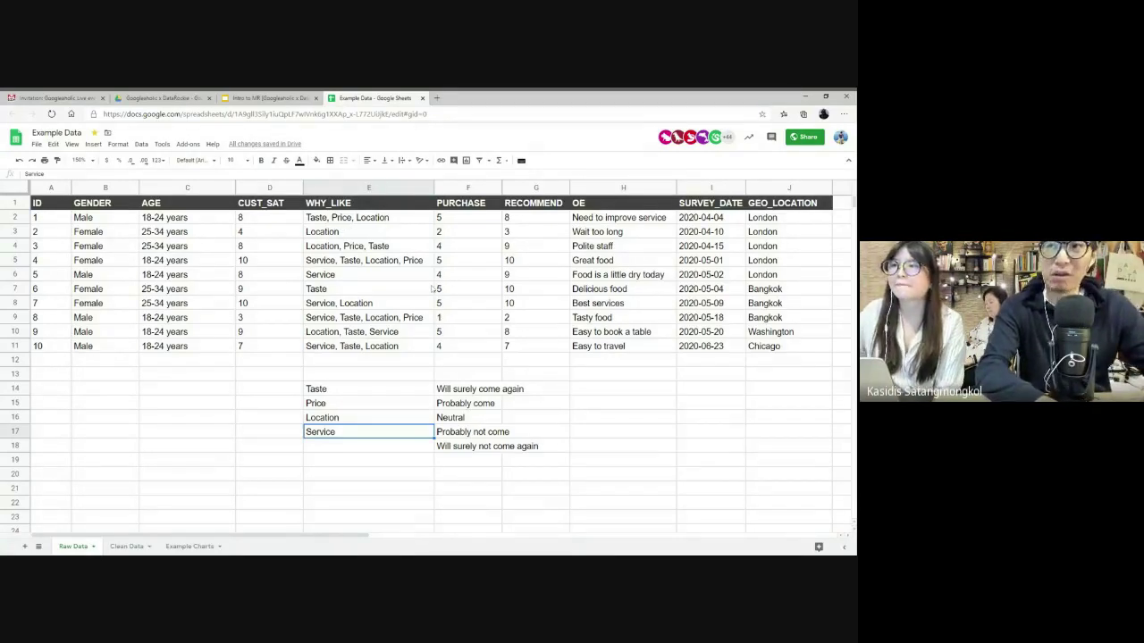
{"action": "scroll", "coordinate": [432, 288], "scroll_direction": "right", "scroll_amount": 3}
{"action": "left_click", "coordinate": [96, 188]}
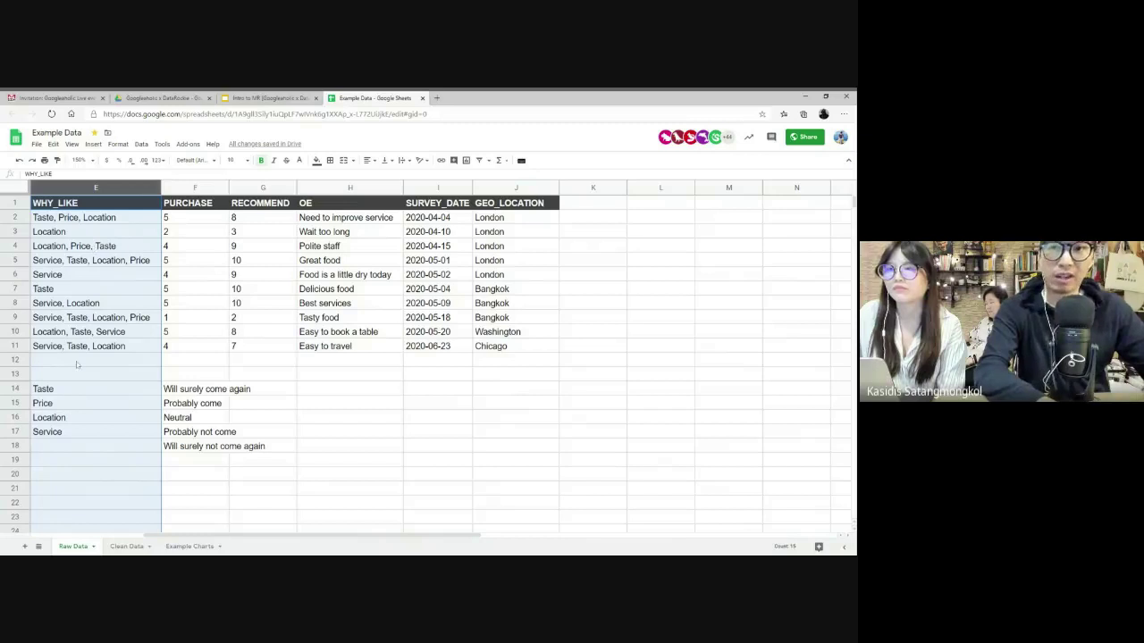
{"action": "left_click_drag", "start_coordinate": [50, 394], "coordinate": [47, 434]}
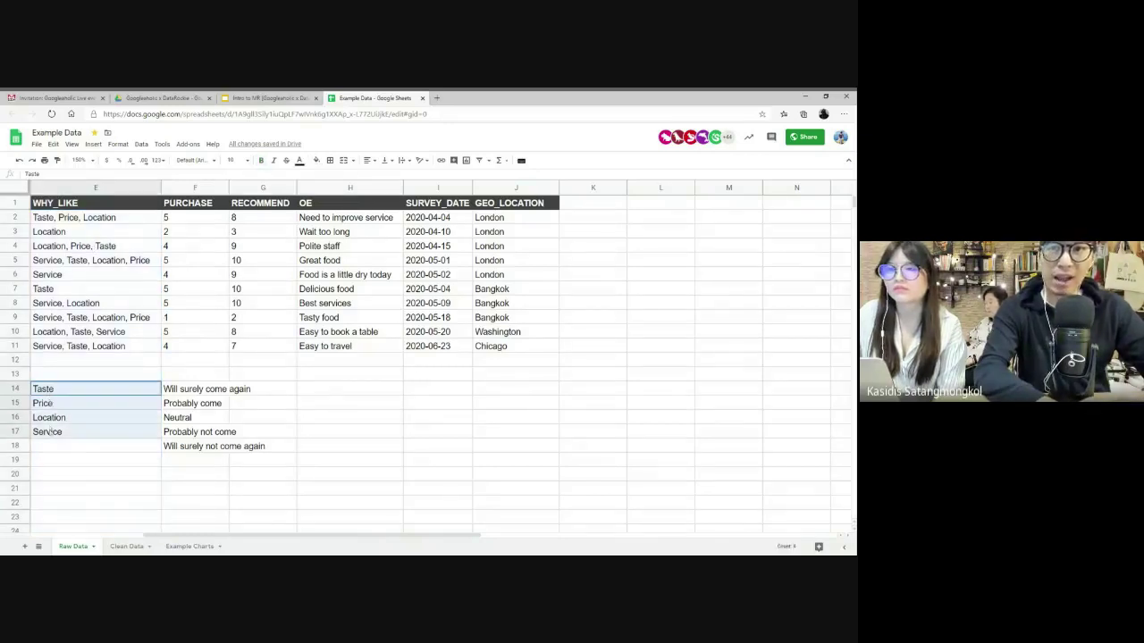
{"action": "left_click", "coordinate": [607, 206]}
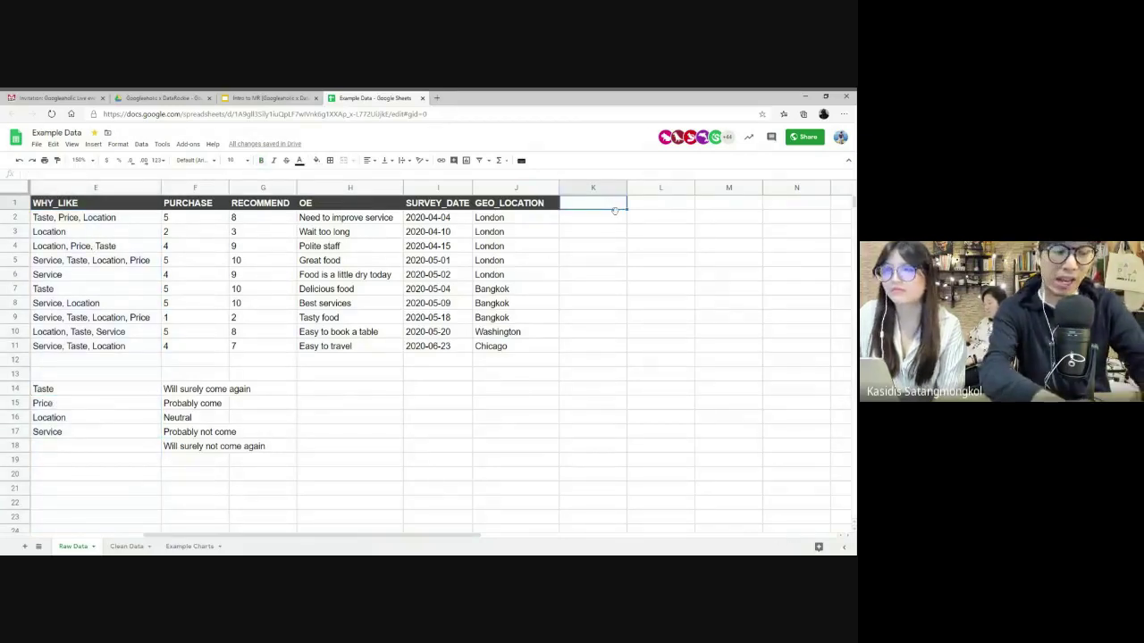
- Enter the headers Taste, Price, Location and Service into K1:N1
{"action": "type", "text": "Taste"}
{"action": "key", "text": "Tab"}
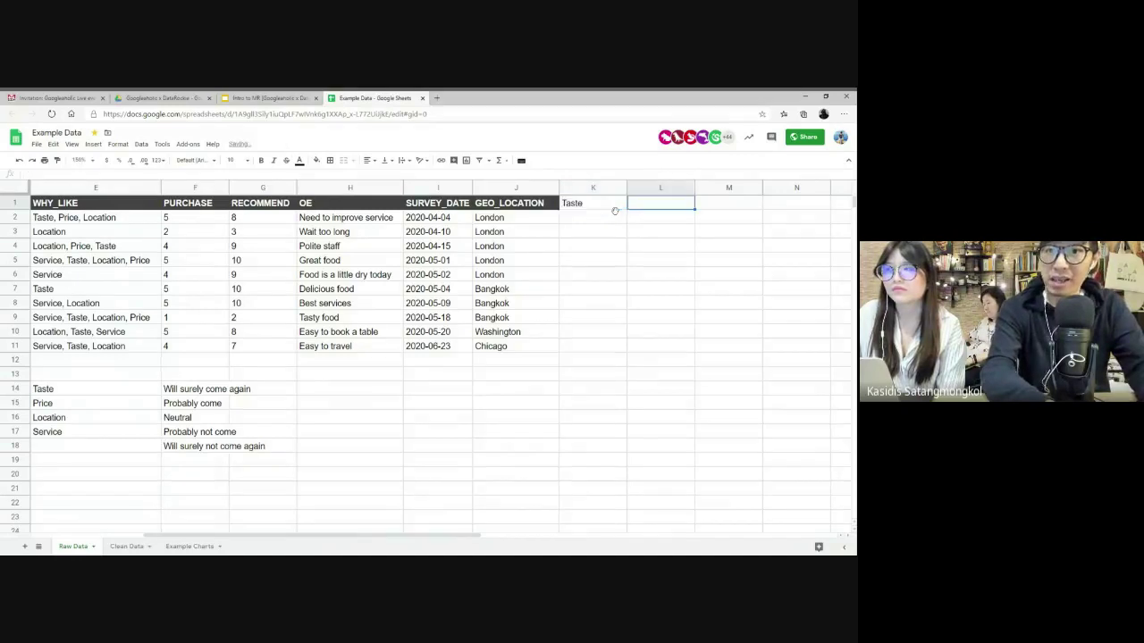
{"action": "type", "text": "Price"}
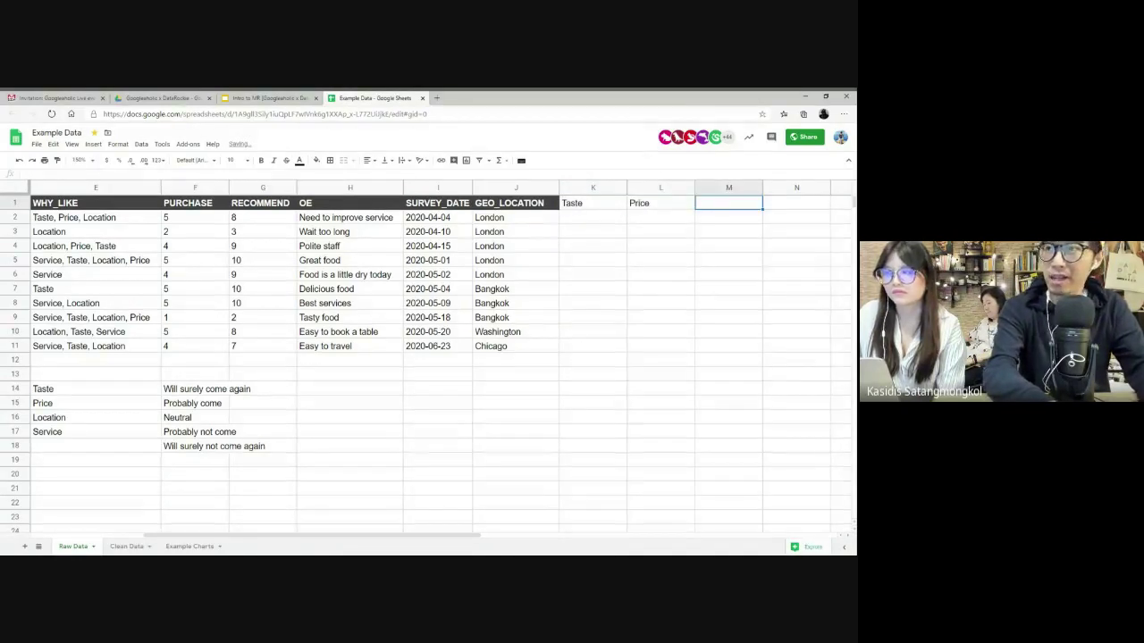
{"action": "type", "text": "Location"}
{"action": "key", "text": "Tab"}
{"action": "type", "text": "Serv"}
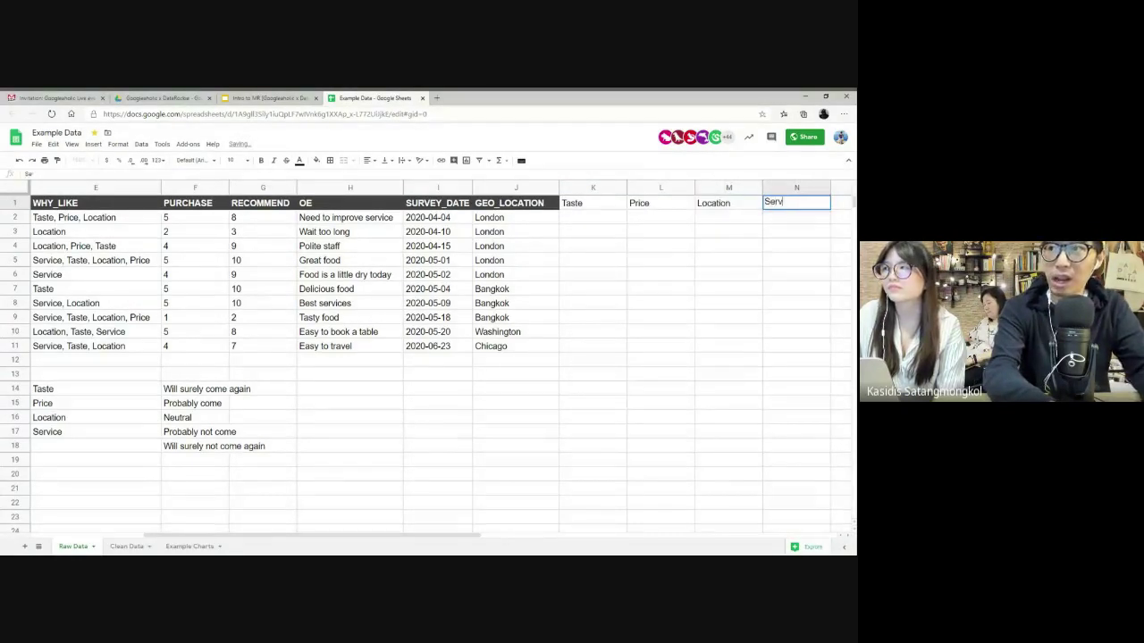
{"action": "type", "text": "ice"}
{"action": "key", "text": "Return"}
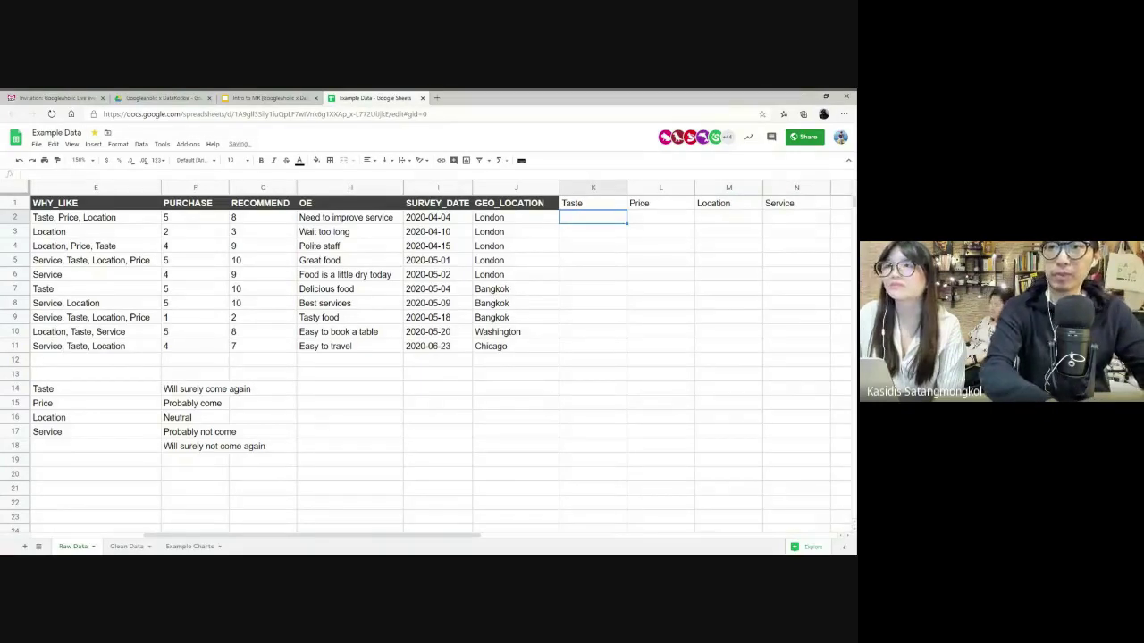
- Look over the WHY_LIKE answers in column E and return to K2
{"action": "left_click", "coordinate": [64, 219]}
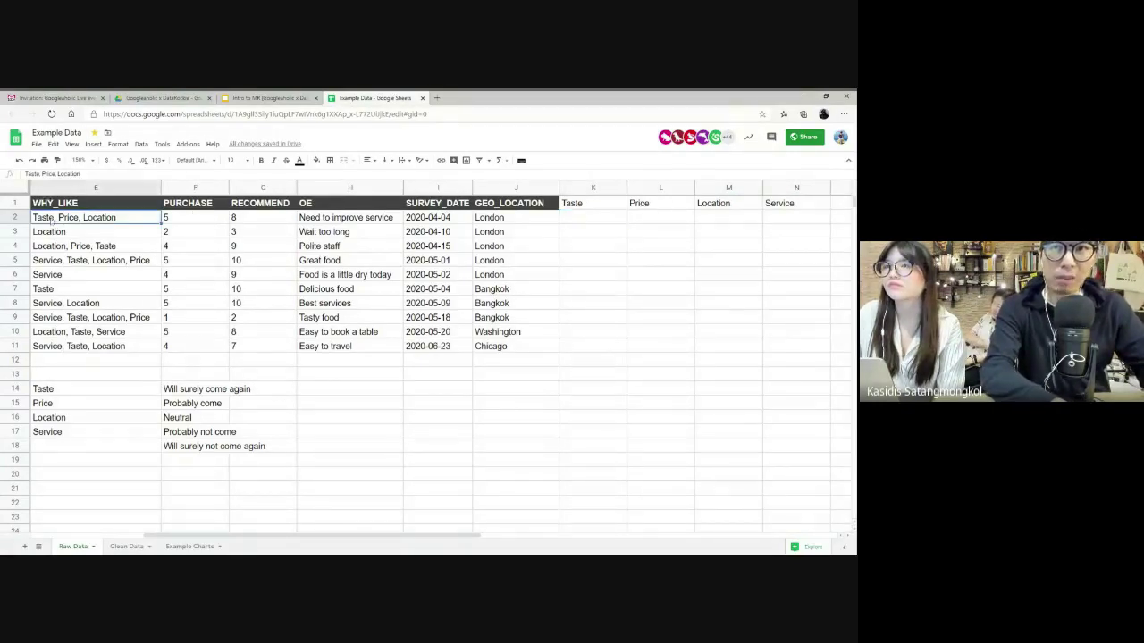
{"action": "left_click", "coordinate": [134, 187]}
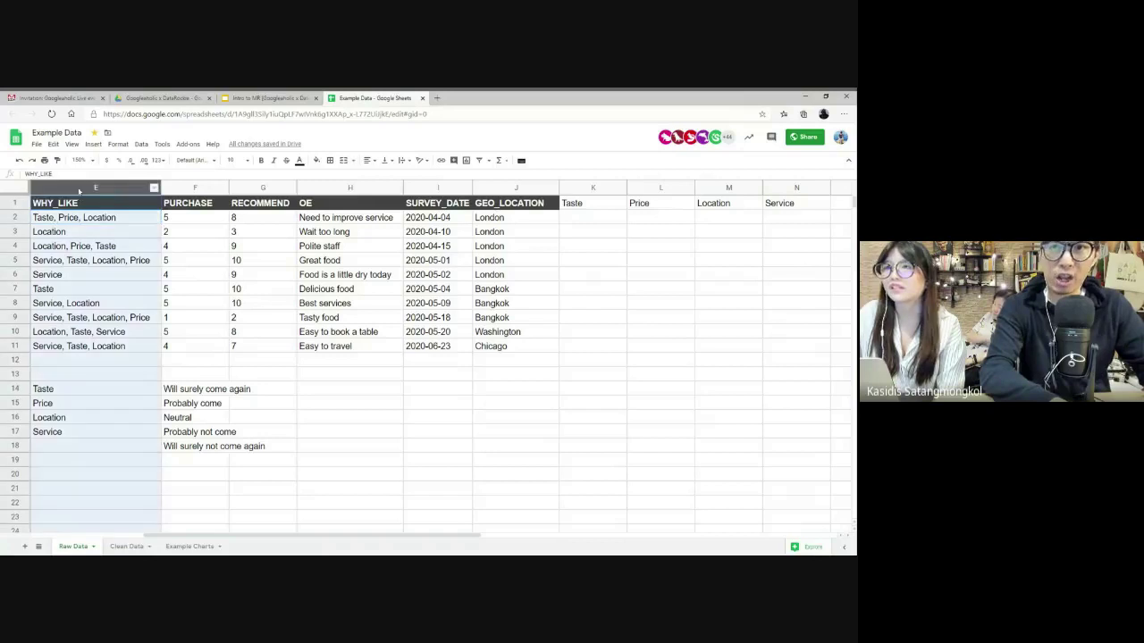
{"action": "left_click", "coordinate": [613, 220]}
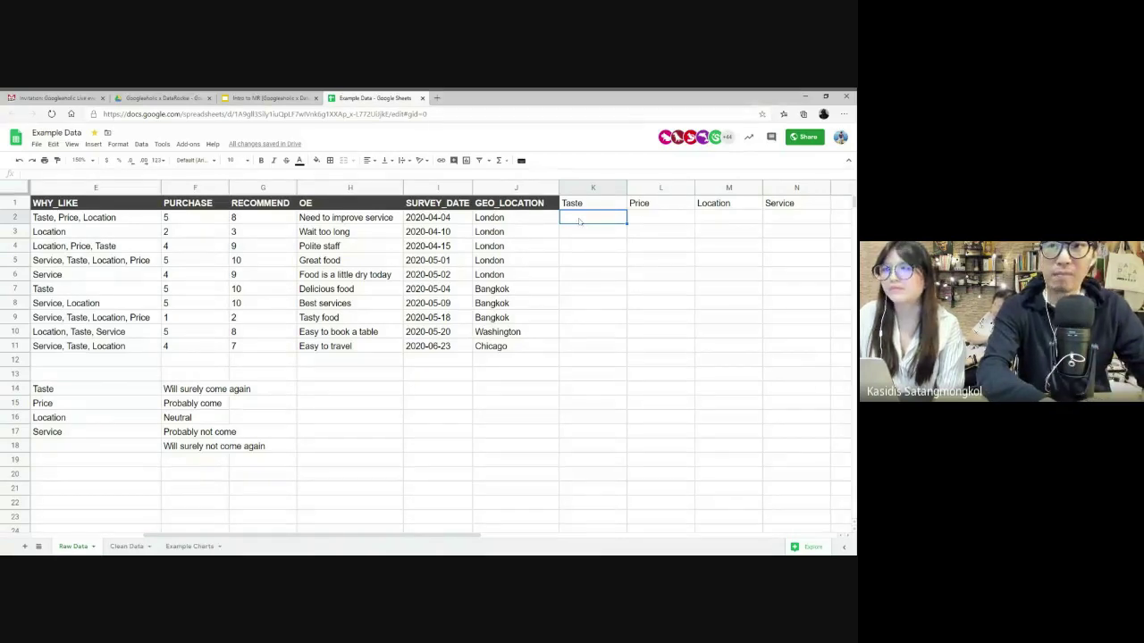
{"action": "left_click", "coordinate": [120, 230]}
{"action": "right_click", "coordinate": [120, 231]}
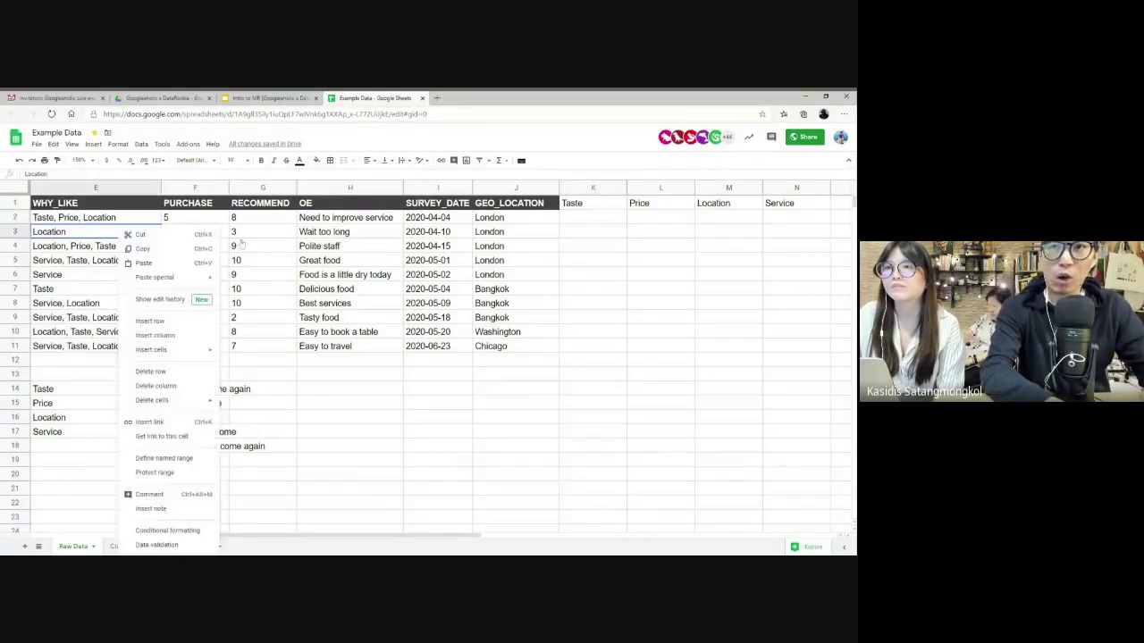
{"action": "left_click", "coordinate": [612, 233]}
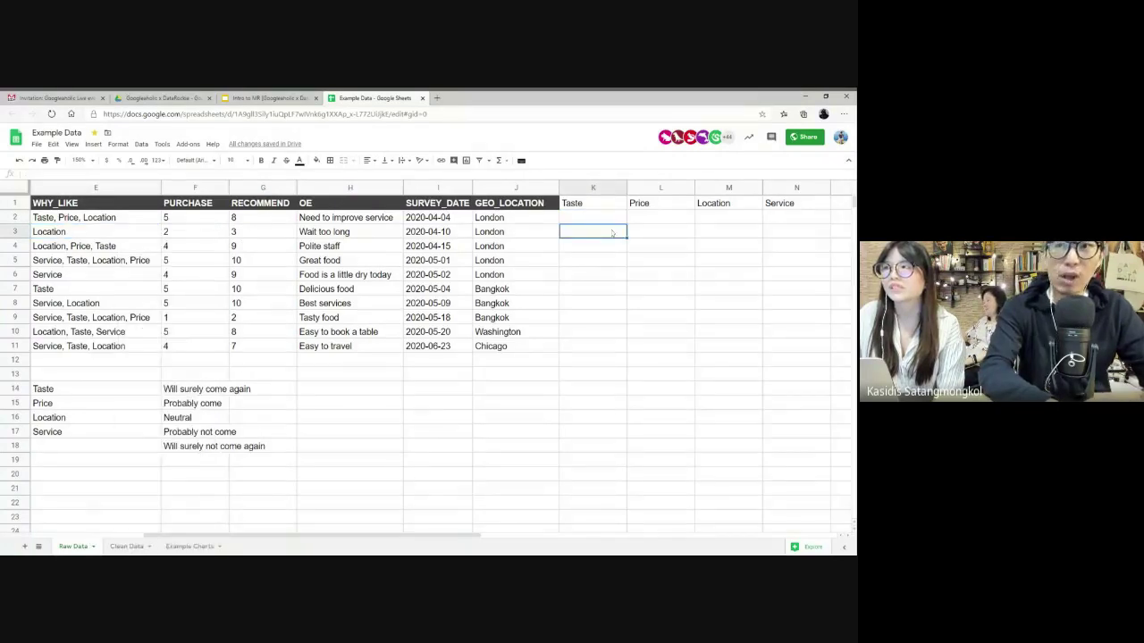
{"action": "type", "text": "0"}
{"action": "key", "text": "Tab"}
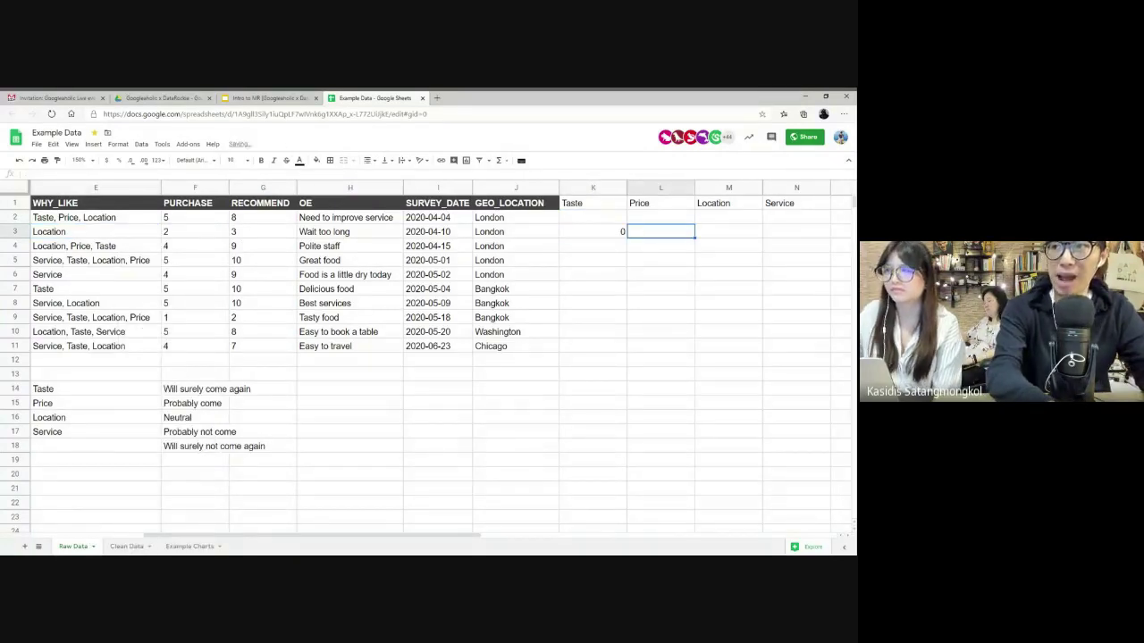
{"action": "type", "text": "0"}
{"action": "key", "text": "Tab"}
{"action": "type", "text": "1"}
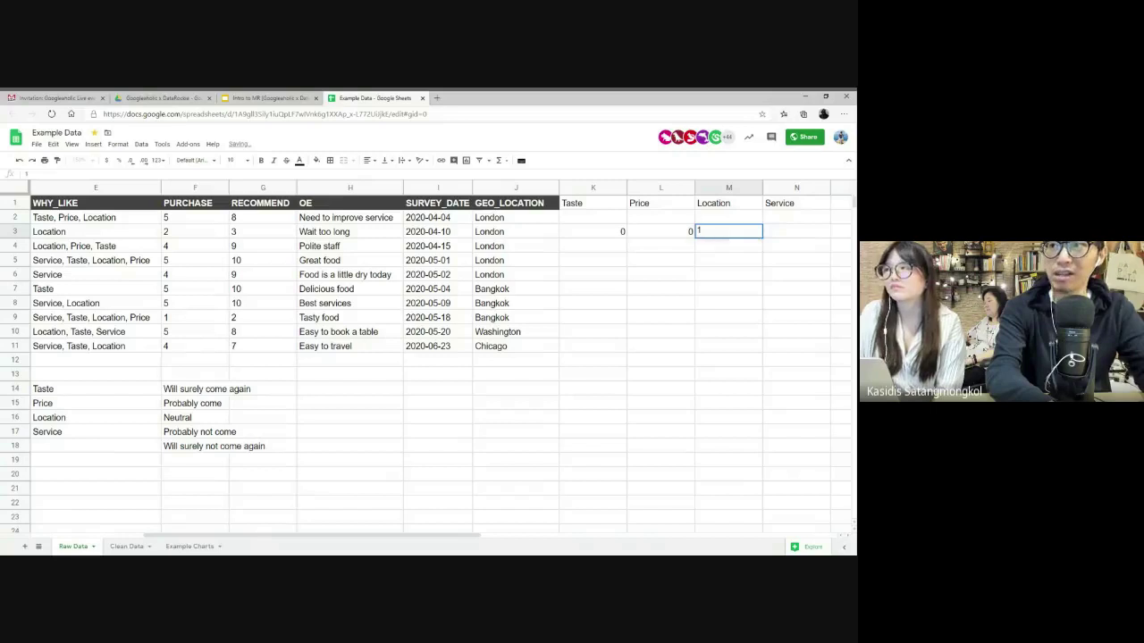
{"action": "key", "text": "Tab"}
{"action": "type", "text": "0"}
{"action": "key", "text": "Return"}
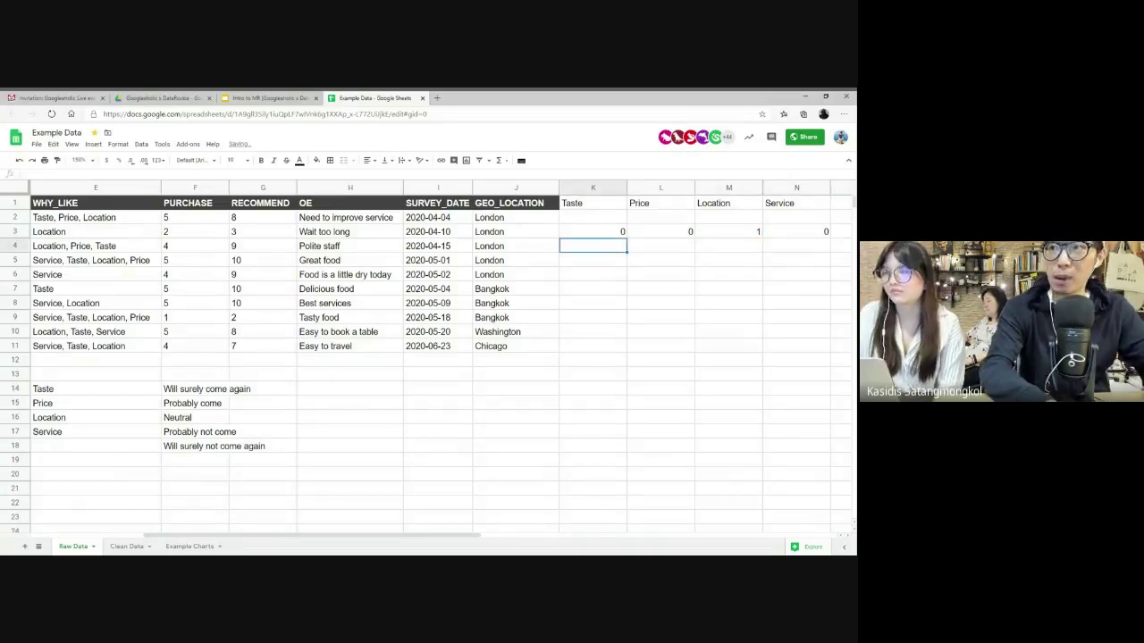
{"action": "left_click", "coordinate": [723, 233]}
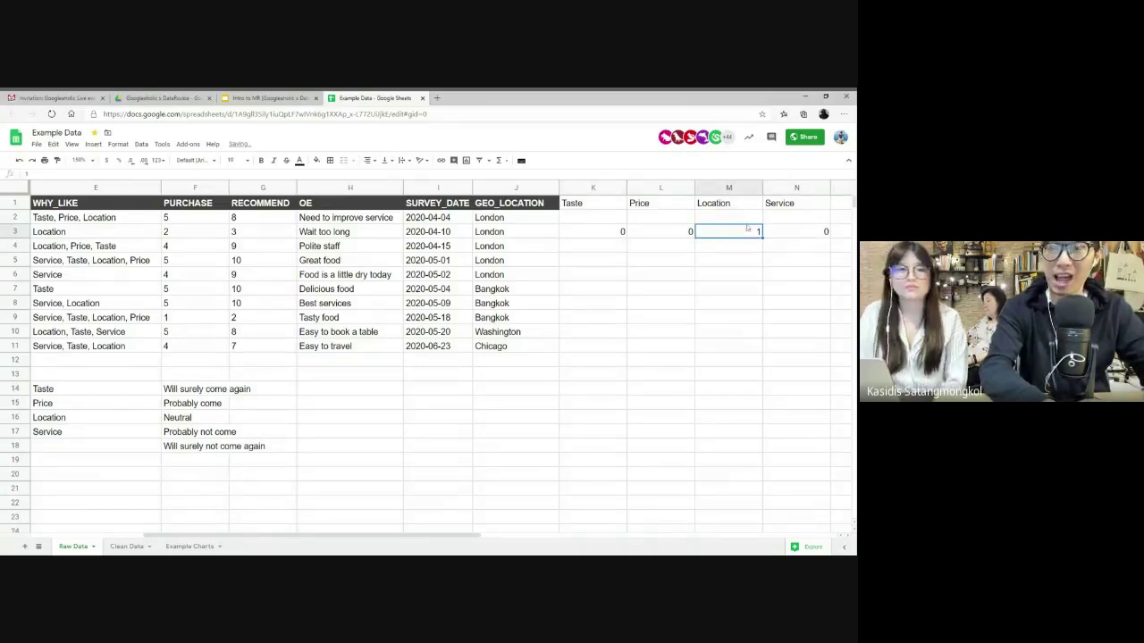
{"action": "left_click", "coordinate": [141, 232]}
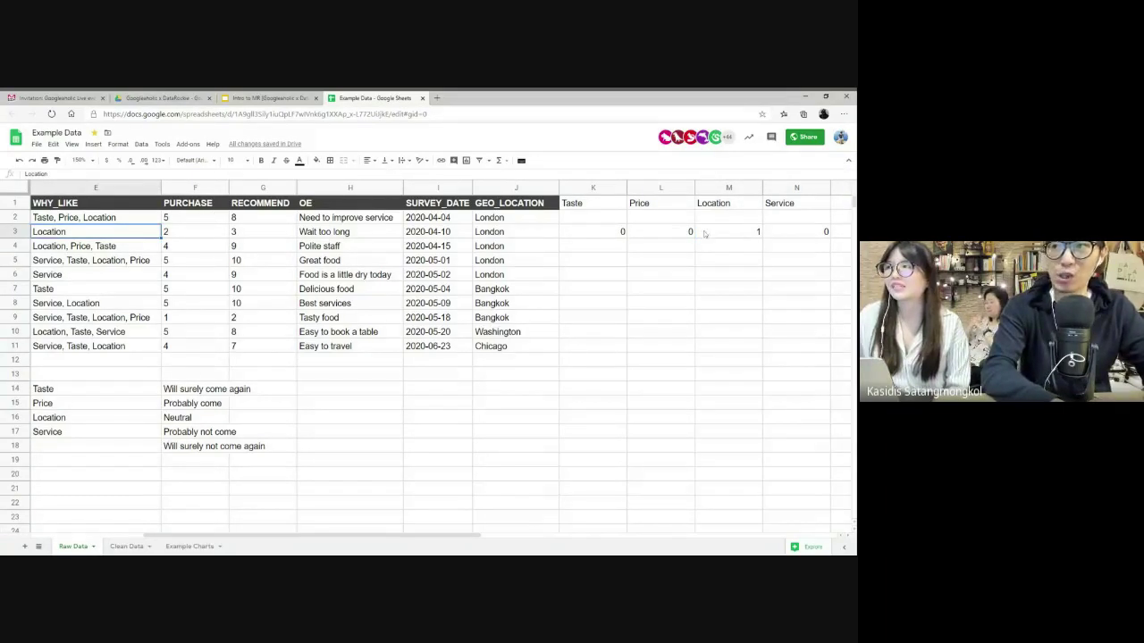
{"action": "left_click_drag", "start_coordinate": [799, 234], "coordinate": [601, 234]}
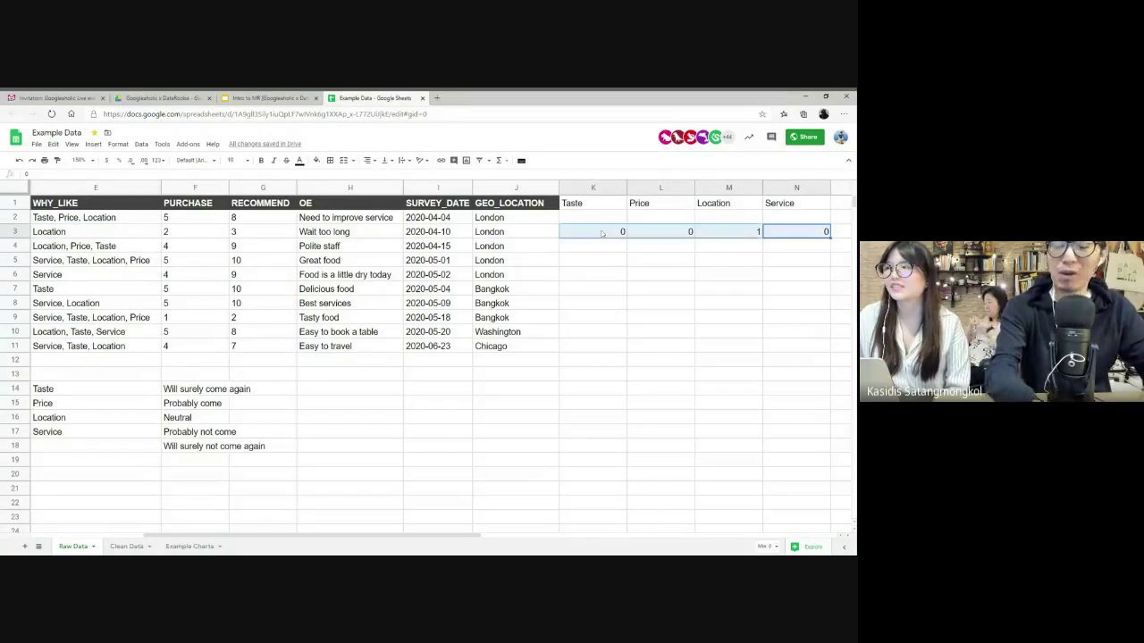
{"action": "key", "text": "Delete"}
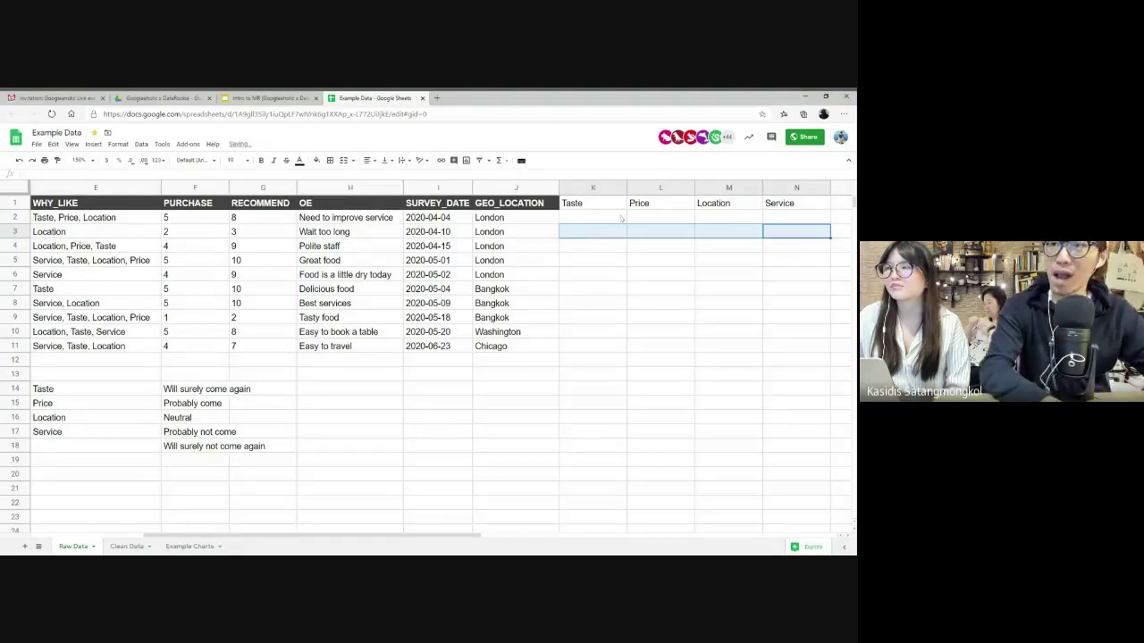
{"action": "left_click", "coordinate": [588, 220]}
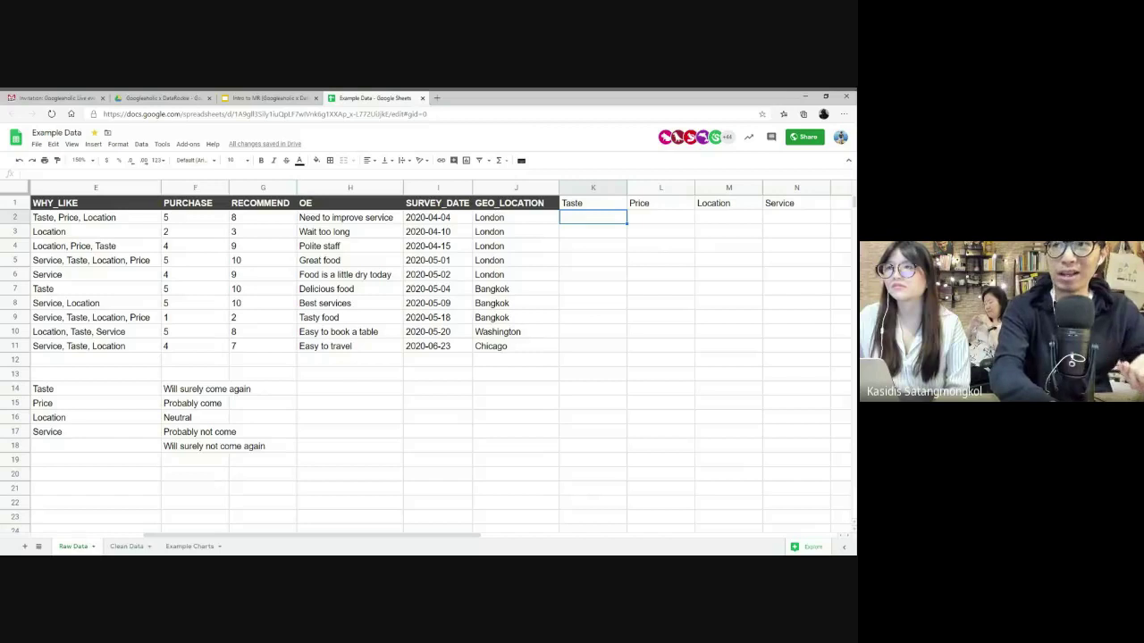
- Enter =REGEXMATCH(E2:E11, "Taste") in K2 to flag taste-related answers
{"action": "type", "text": "="}
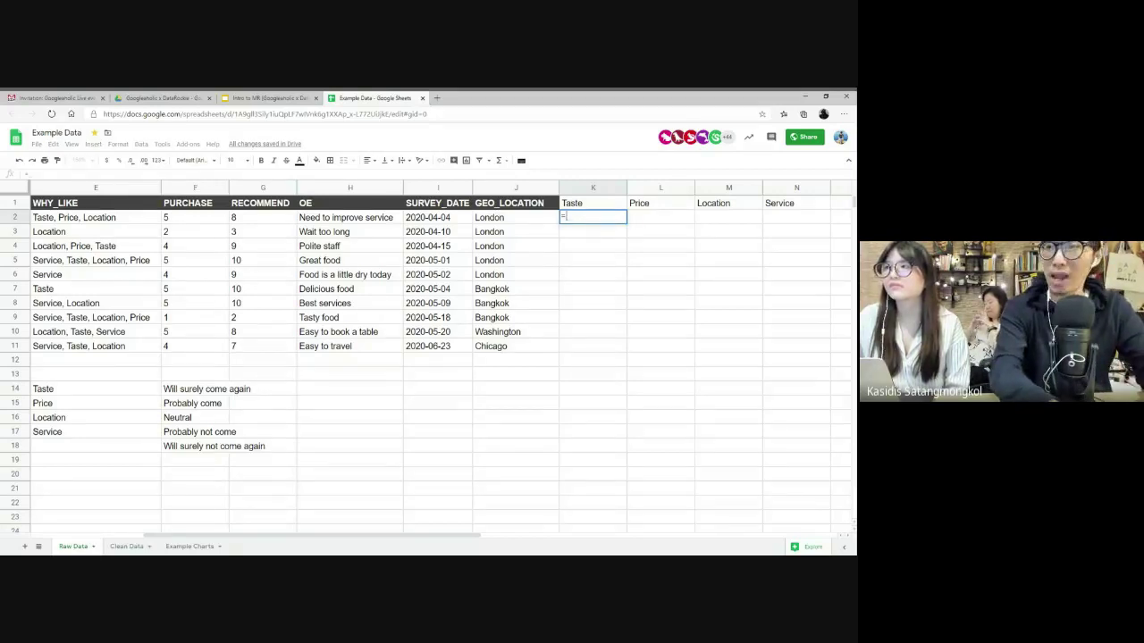
{"action": "type", "text": "RE"}
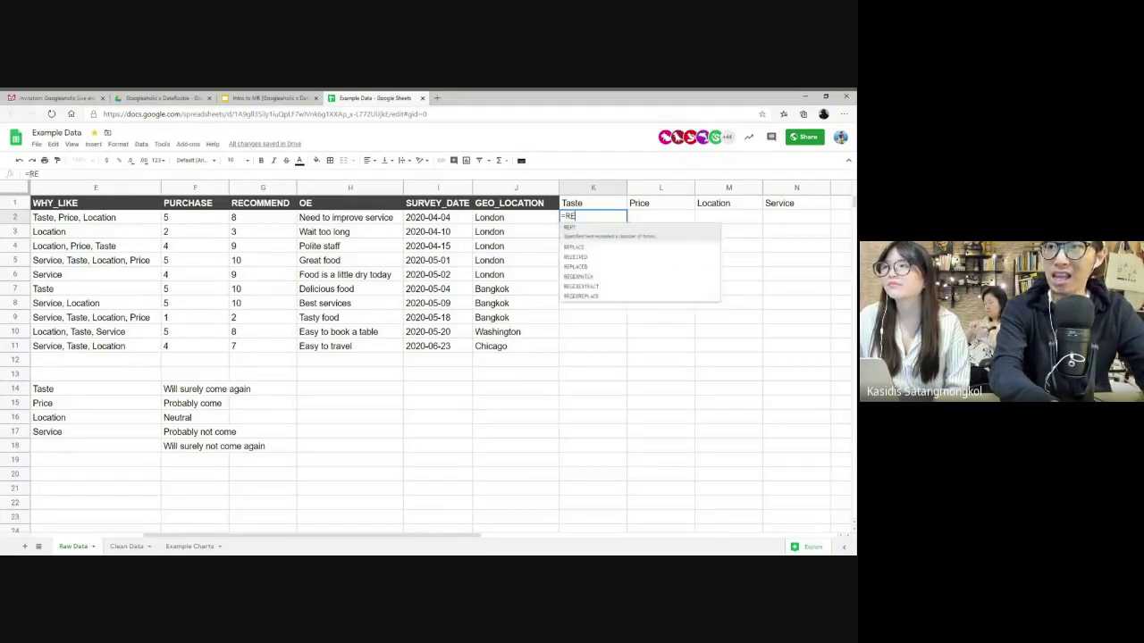
{"action": "type", "text": "GEX"}
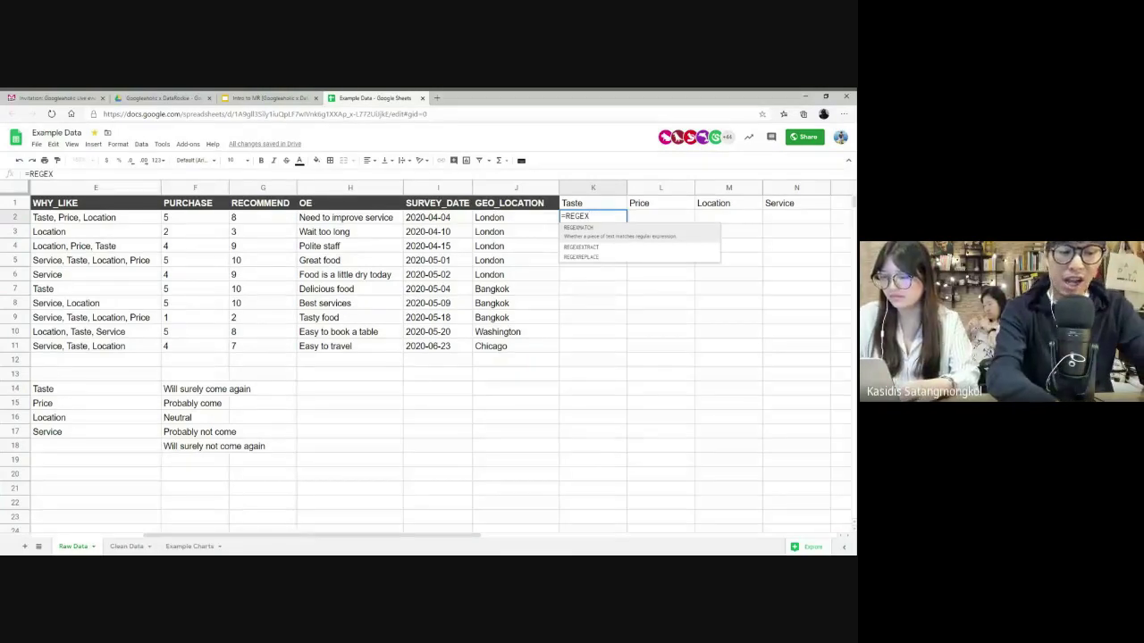
{"action": "type", "text": "MATCH"}
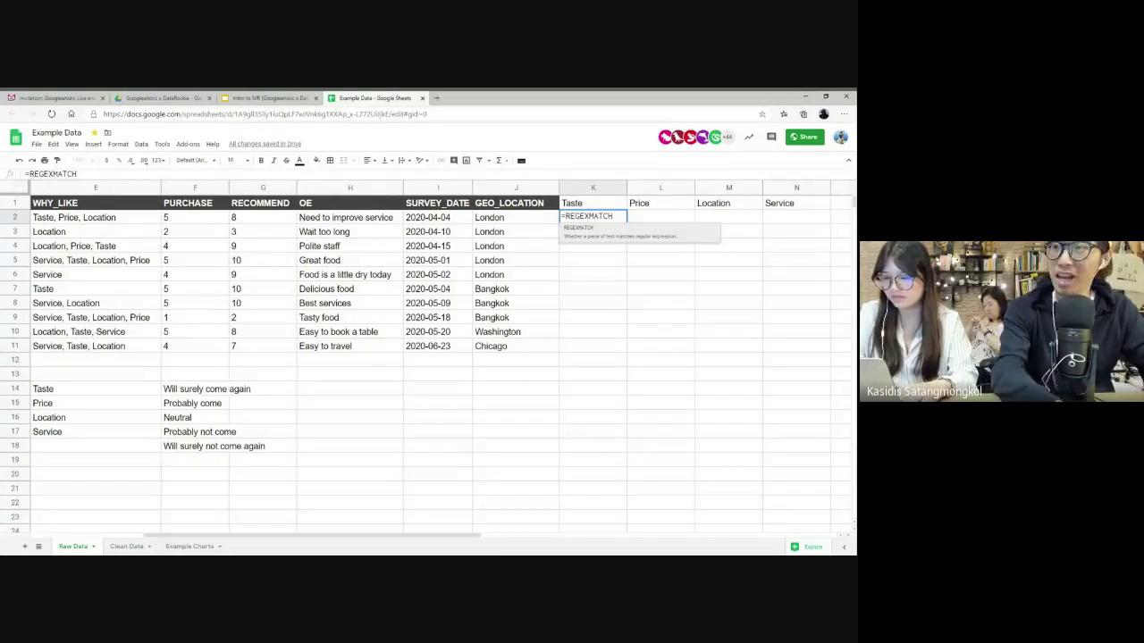
{"action": "type", "text": "("}
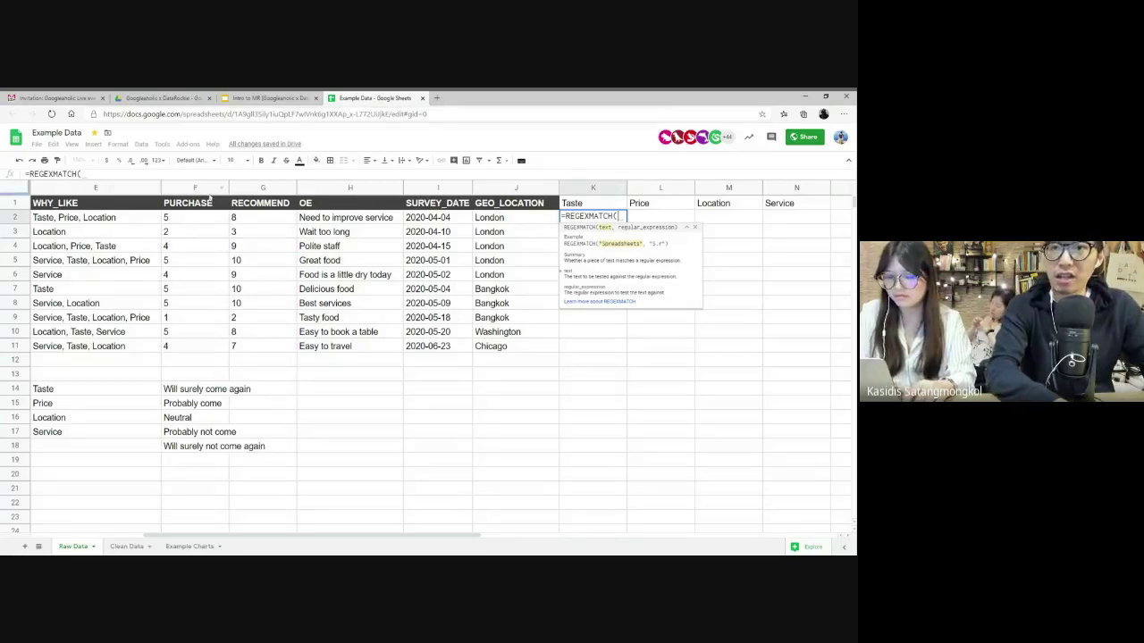
{"action": "left_click_drag", "start_coordinate": [124, 221], "coordinate": [125, 349]}
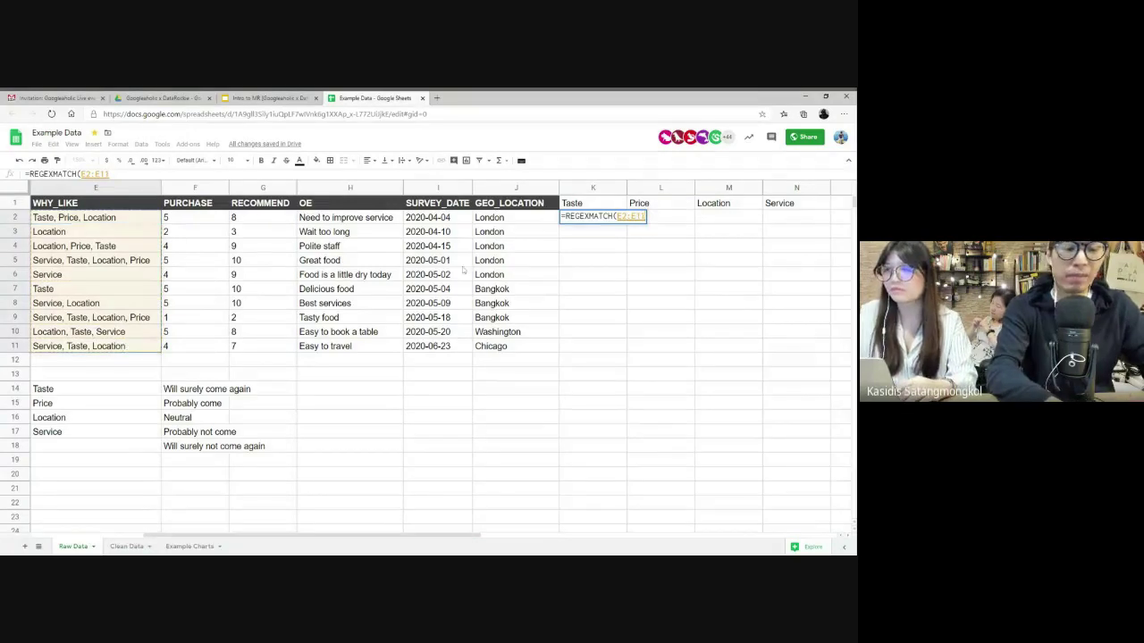
{"action": "type", "text": ","}
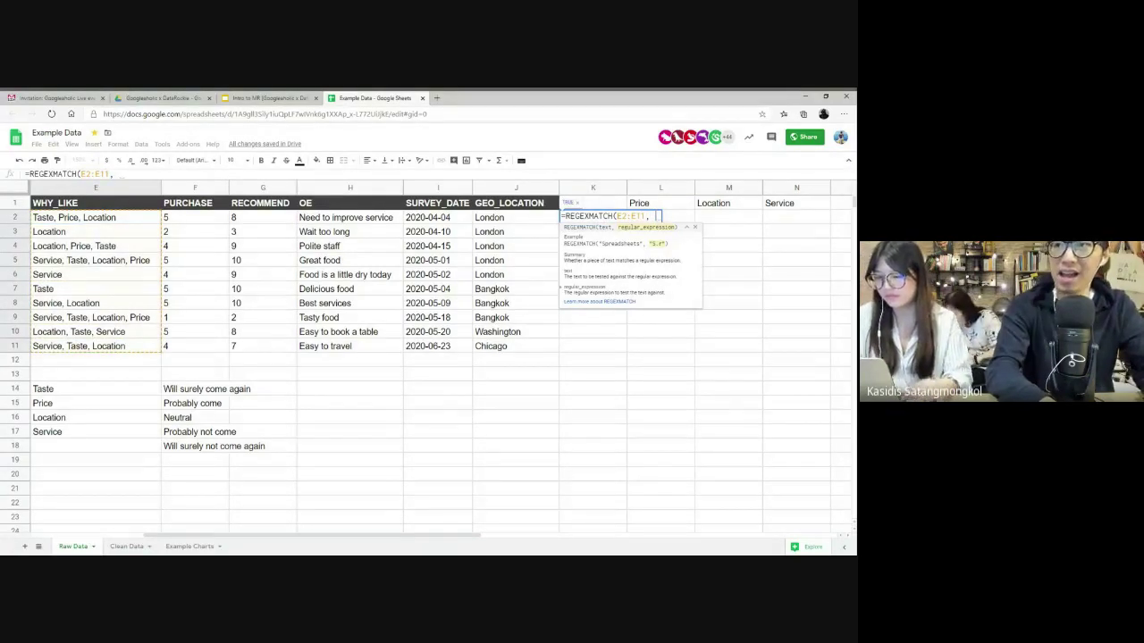
{"action": "type", "text": " \"Taste"}
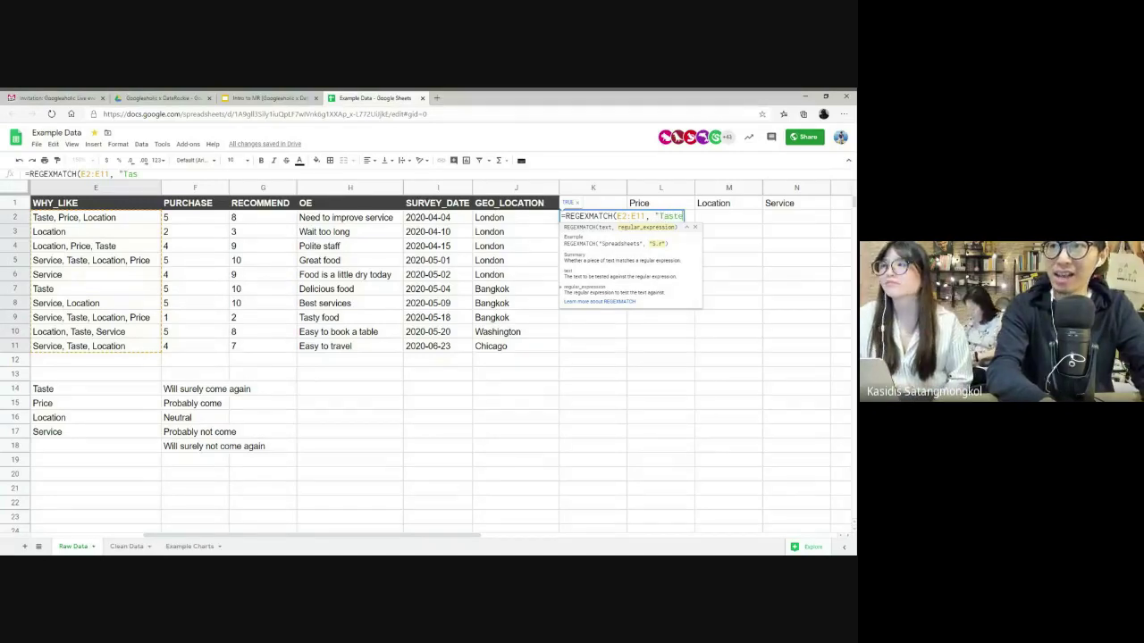
{"action": "type", "text": "\")"}
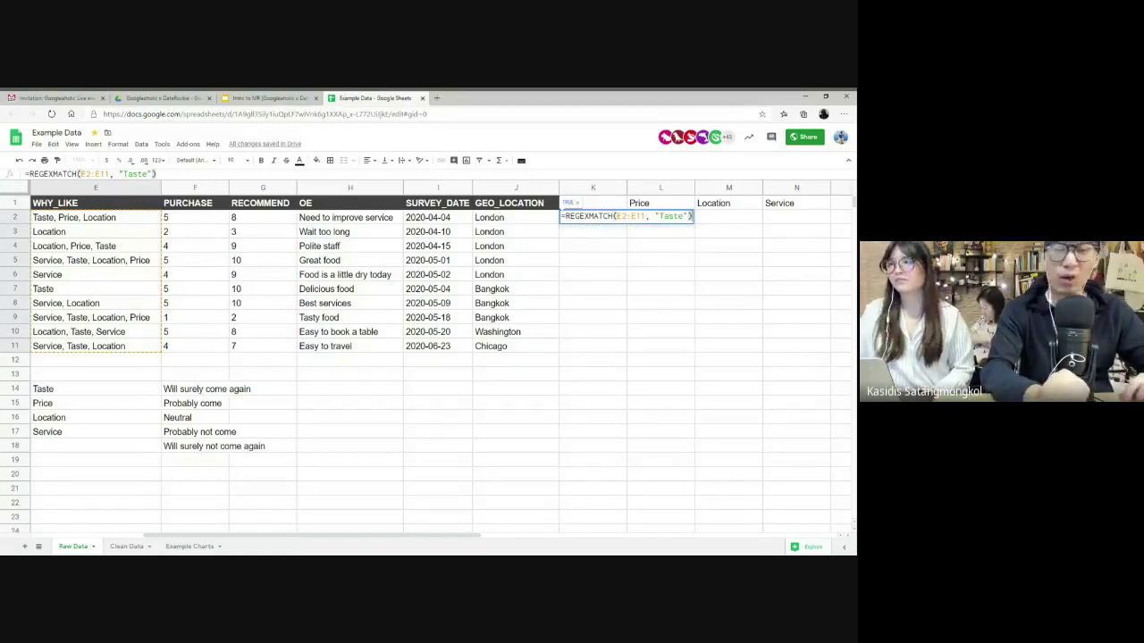
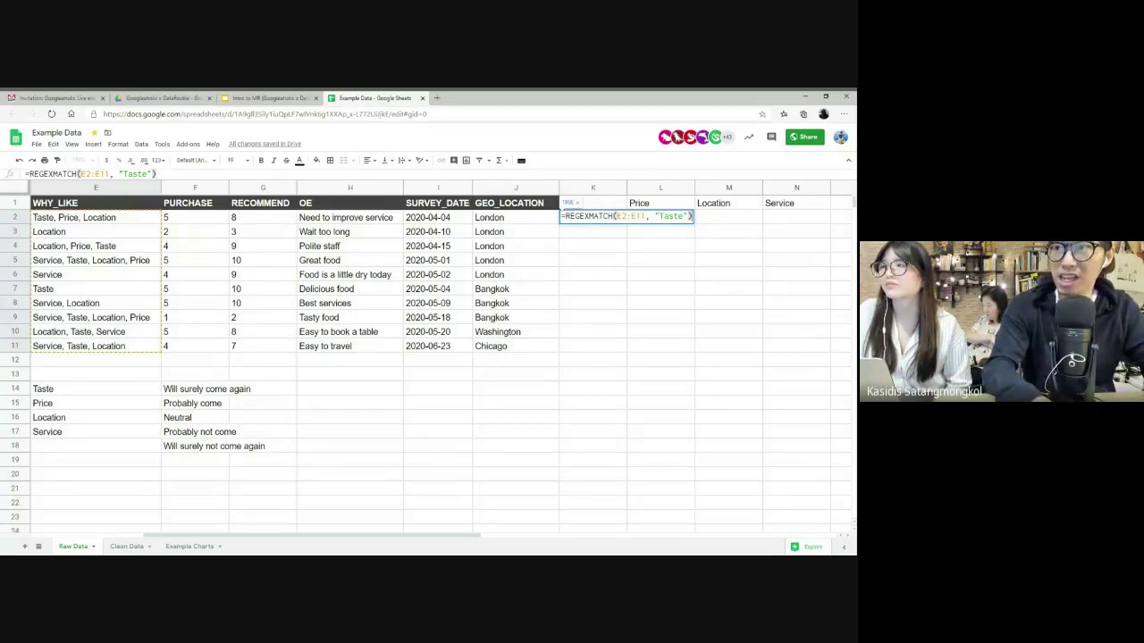
- Wrap K2's REGEXMATCH in ArrayFormula so K2:K11 fills with TRUE/FALSE Taste flags
{"action": "key", "text": "ctrl+shift+Return"}
{"action": "key", "text": "Return"}
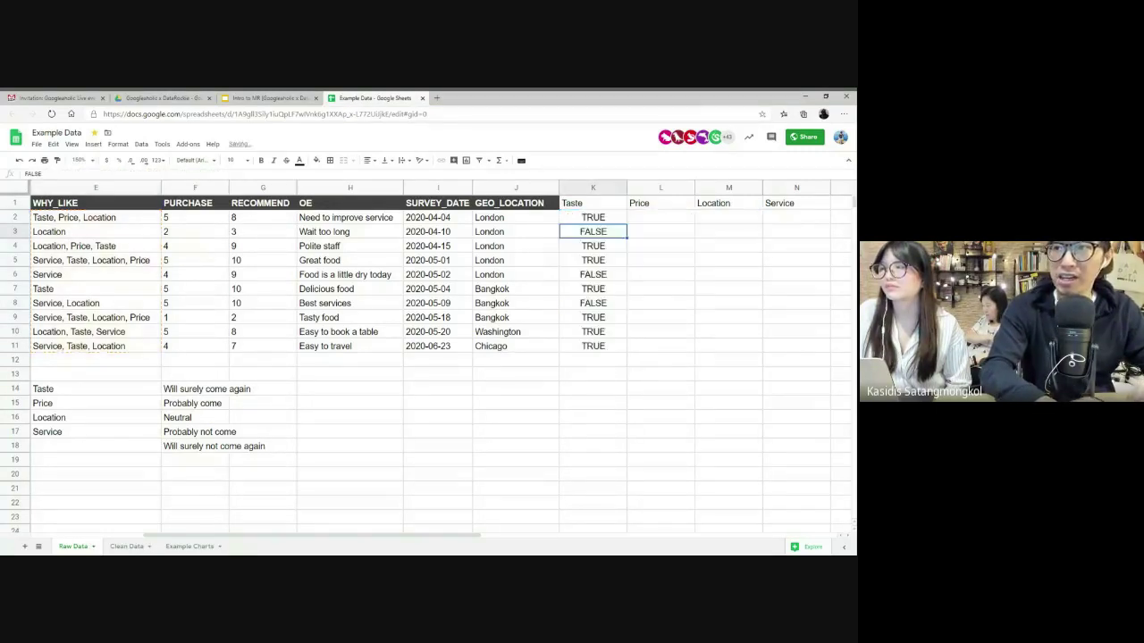
{"action": "left_click", "coordinate": [601, 219]}
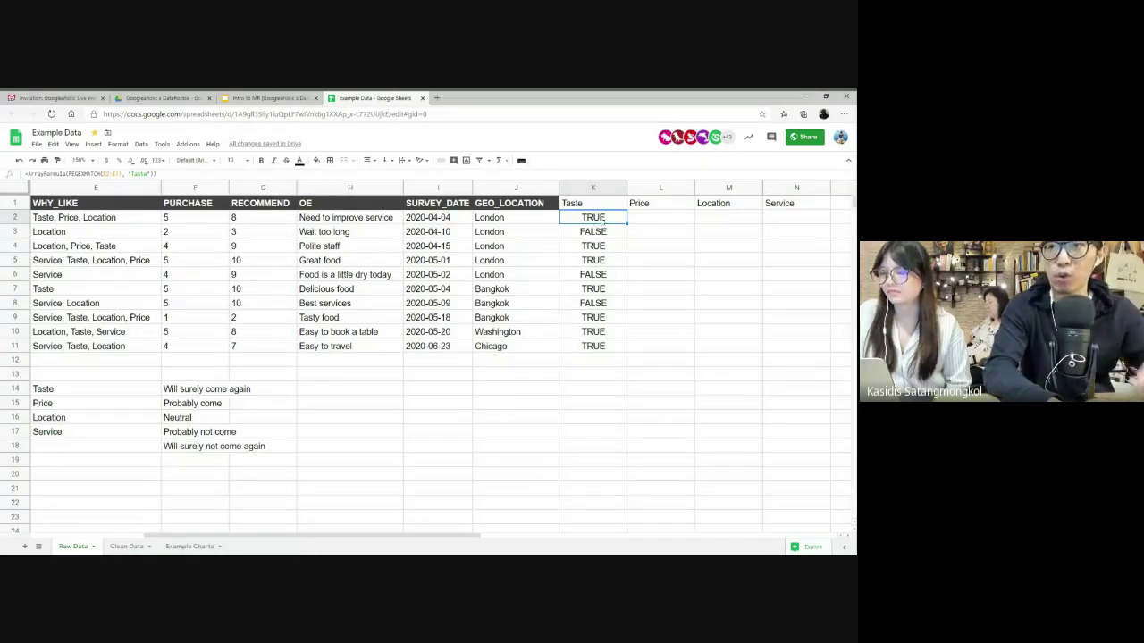
- Hide columns F through J
{"action": "left_click_drag", "start_coordinate": [194, 187], "coordinate": [509, 203]}
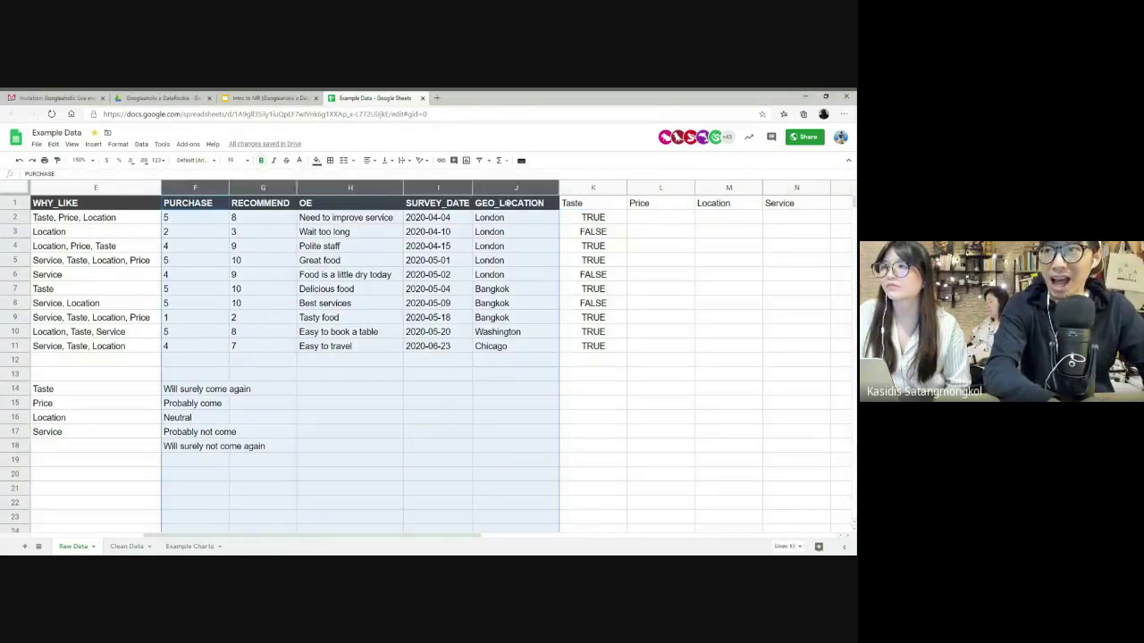
{"action": "right_click", "coordinate": [500, 192]}
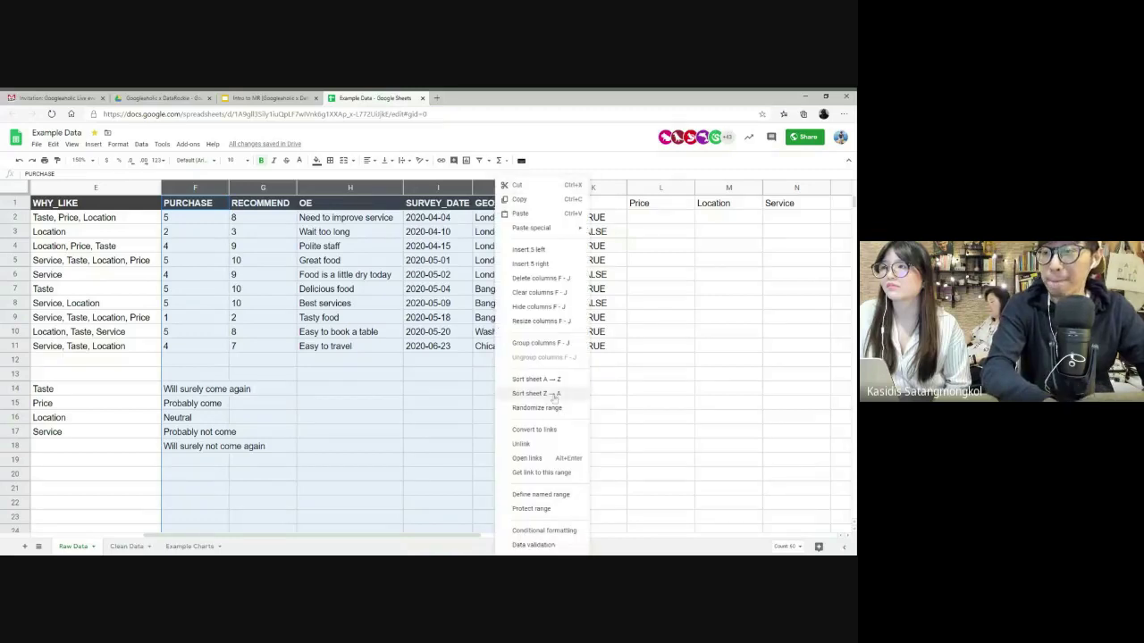
{"action": "left_click", "coordinate": [539, 307]}
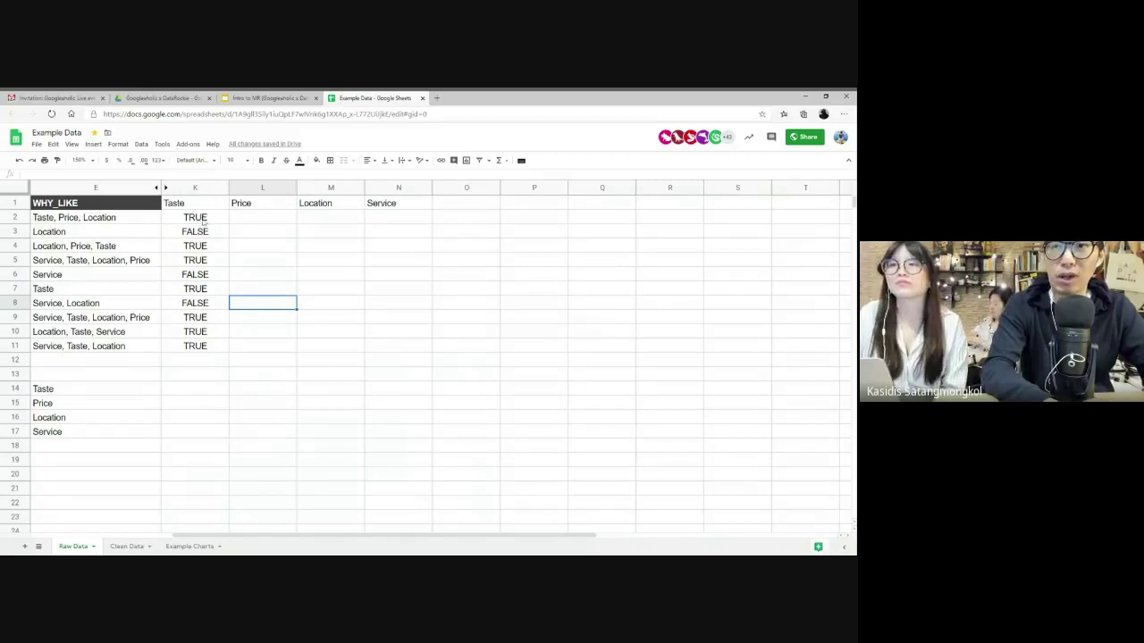
- Check the Taste flags for rows 3 and 7 against their answers and review K2's formula
{"action": "left_click", "coordinate": [67, 233]}
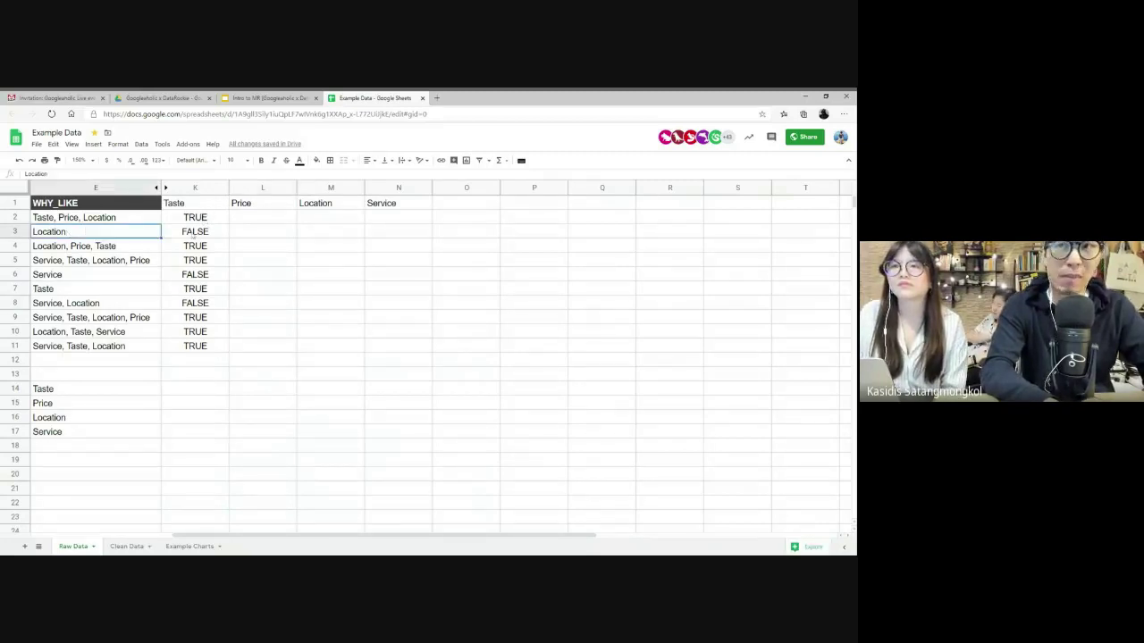
{"action": "left_click", "coordinate": [194, 233]}
{"action": "left_click", "coordinate": [55, 291]}
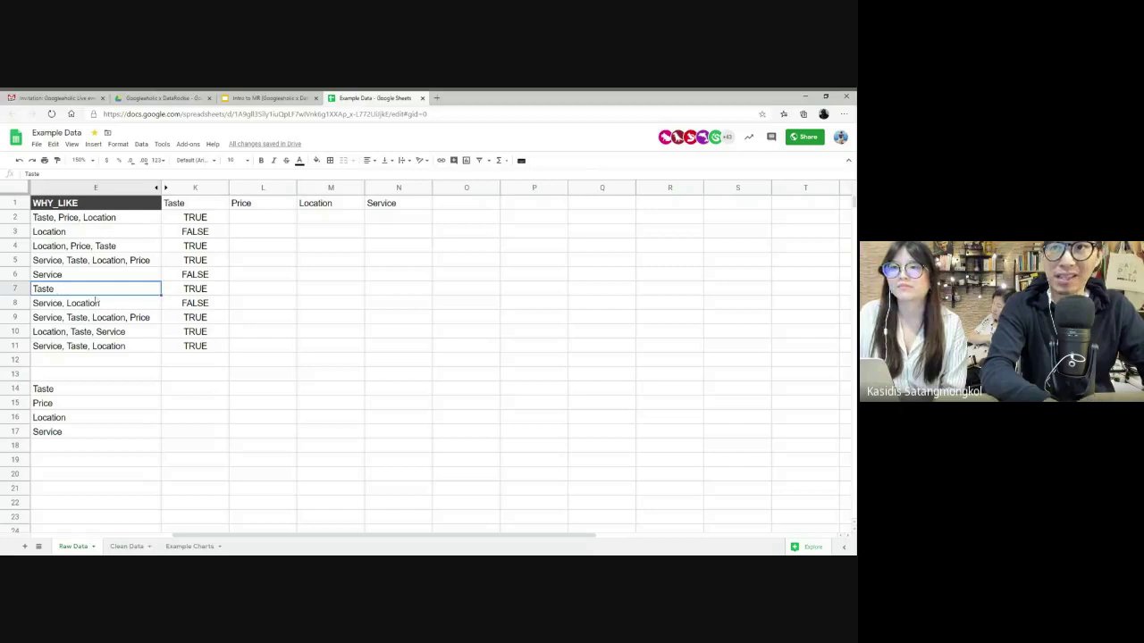
{"action": "left_click", "coordinate": [197, 292]}
{"action": "left_click", "coordinate": [197, 219]}
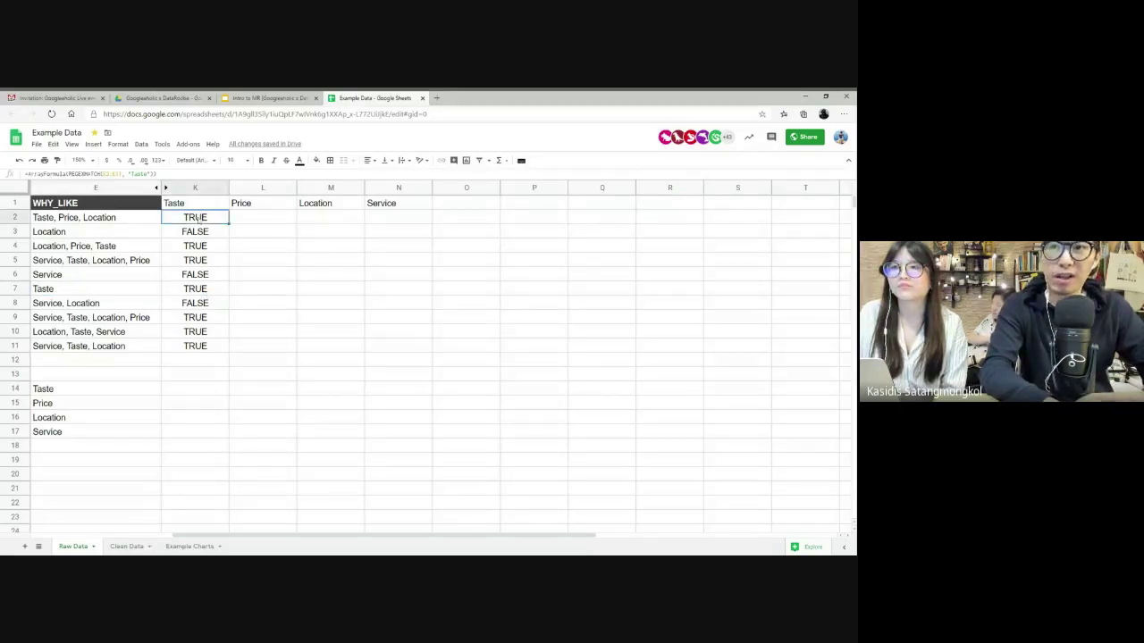
{"action": "double_click", "coordinate": [197, 220]}
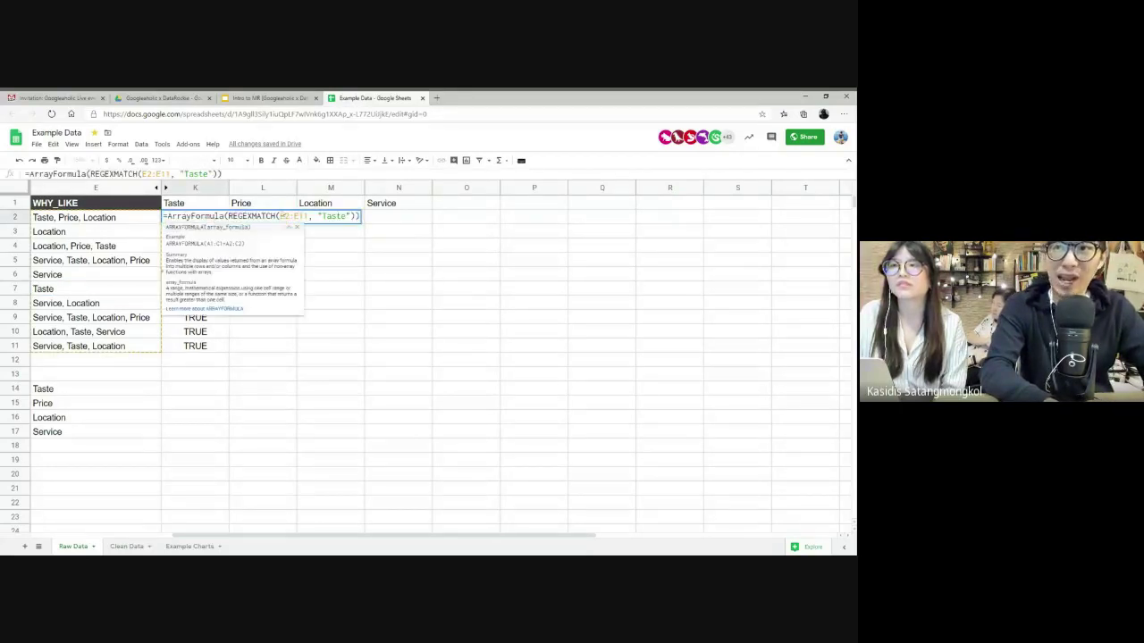
{"action": "key", "text": "Escape"}
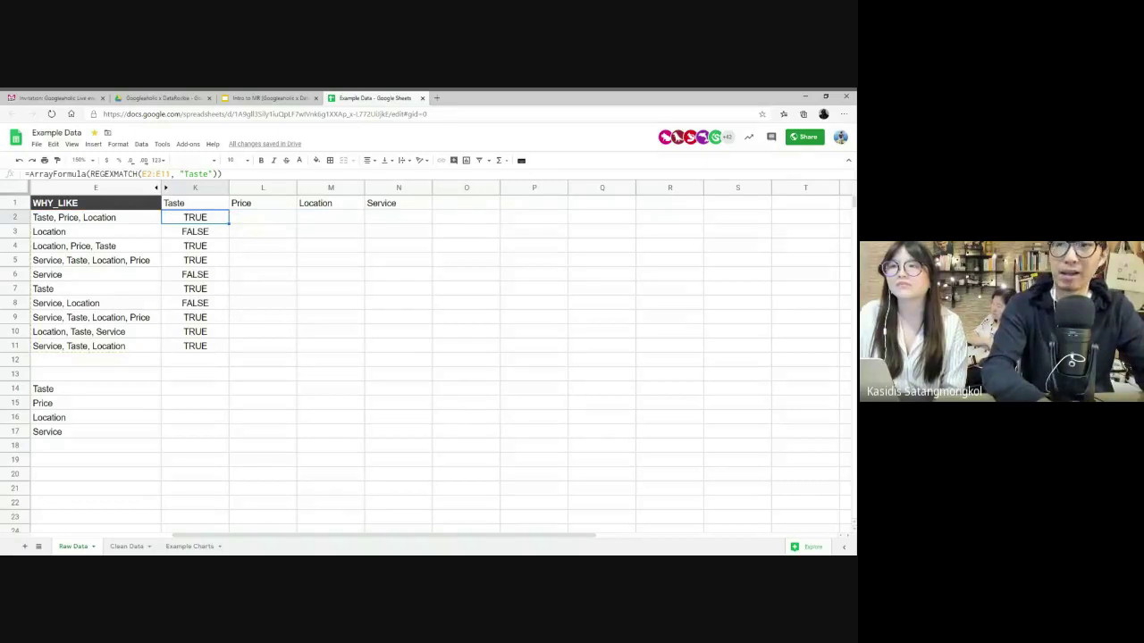
{"action": "left_click", "coordinate": [263, 217]}
- Enter =REGEXMATCH(E2:E11, "Price") in L2 to flag price-related answers
{"action": "type", "text": "=R"}
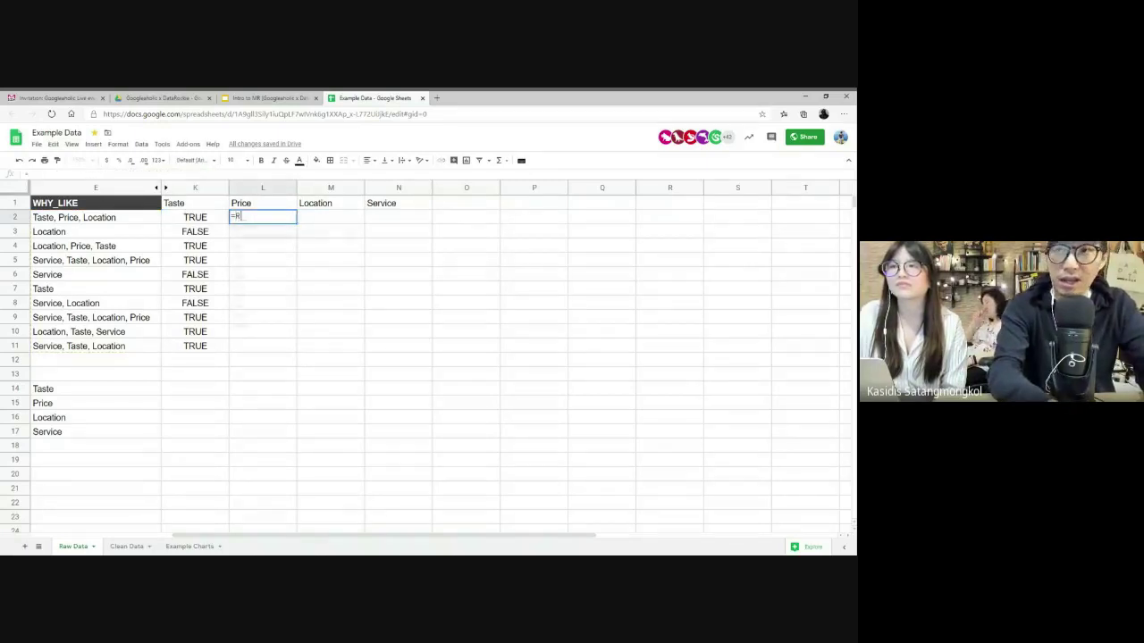
{"action": "type", "text": "EGEX"}
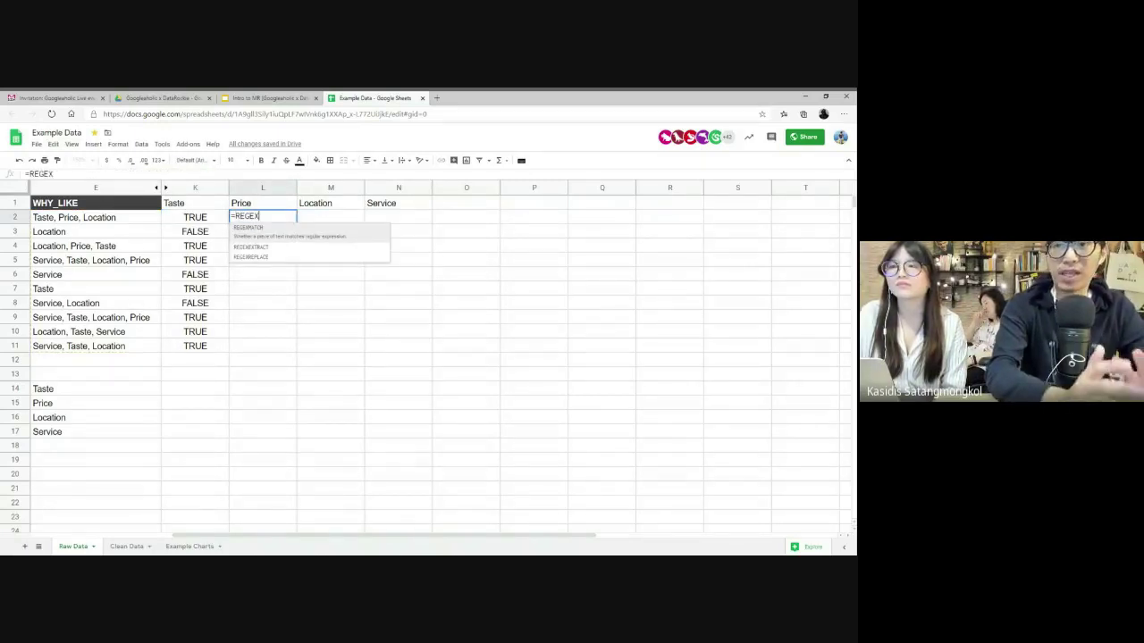
{"action": "key", "text": "Tab"}
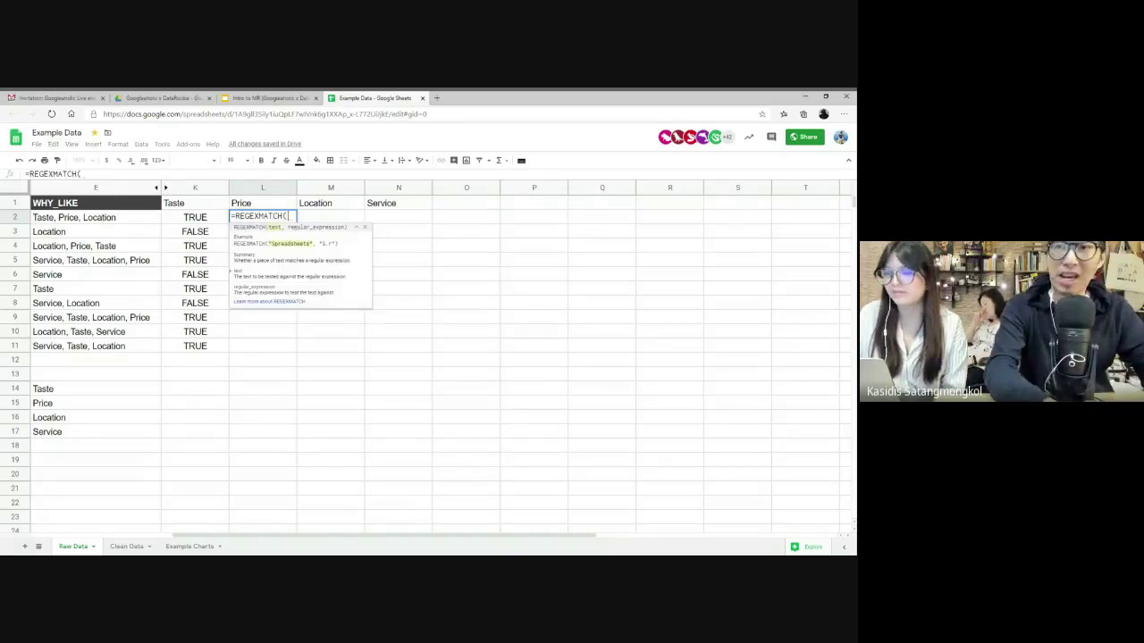
{"action": "left_click_drag", "start_coordinate": [109, 216], "coordinate": [91, 348]}
{"action": "type", "text": ","}
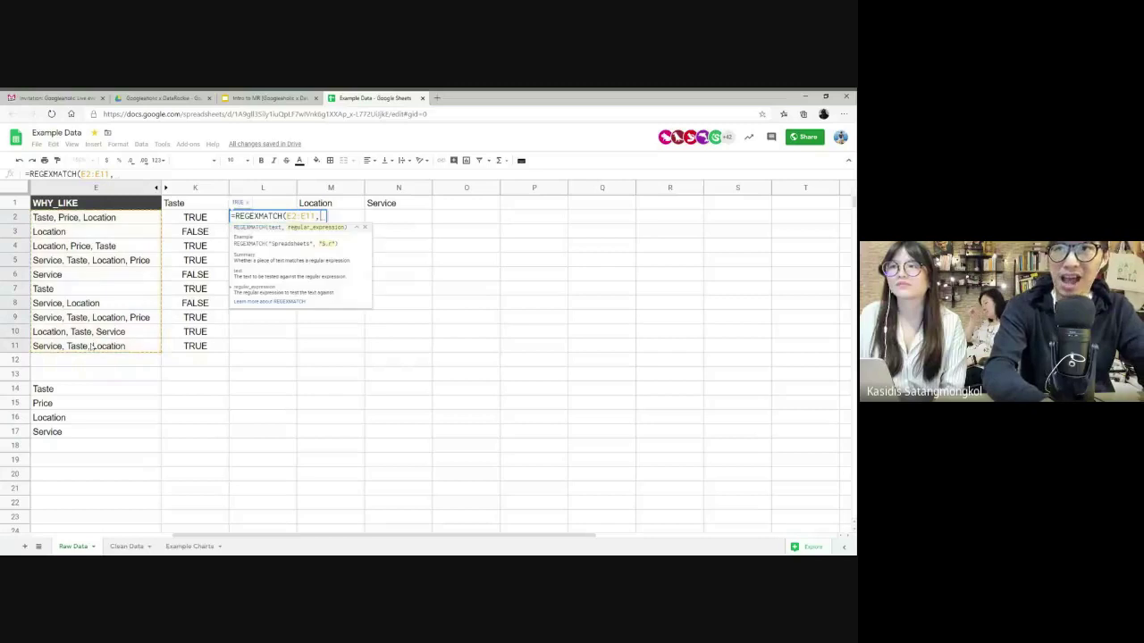
{"action": "type", "text": " \""}
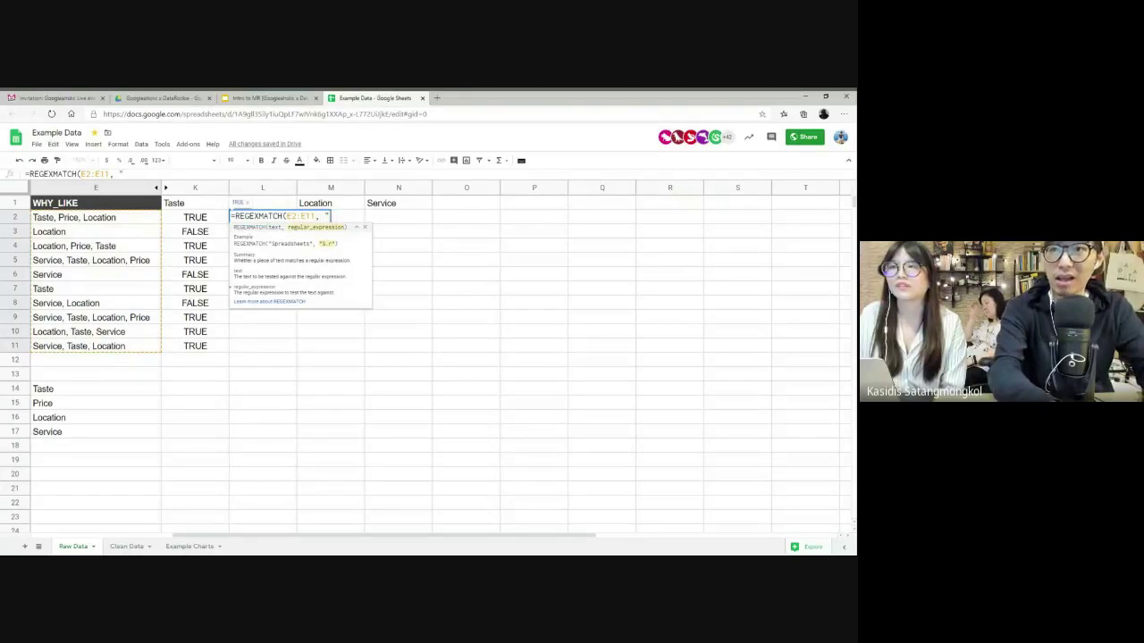
{"action": "type", "text": "Price\""}
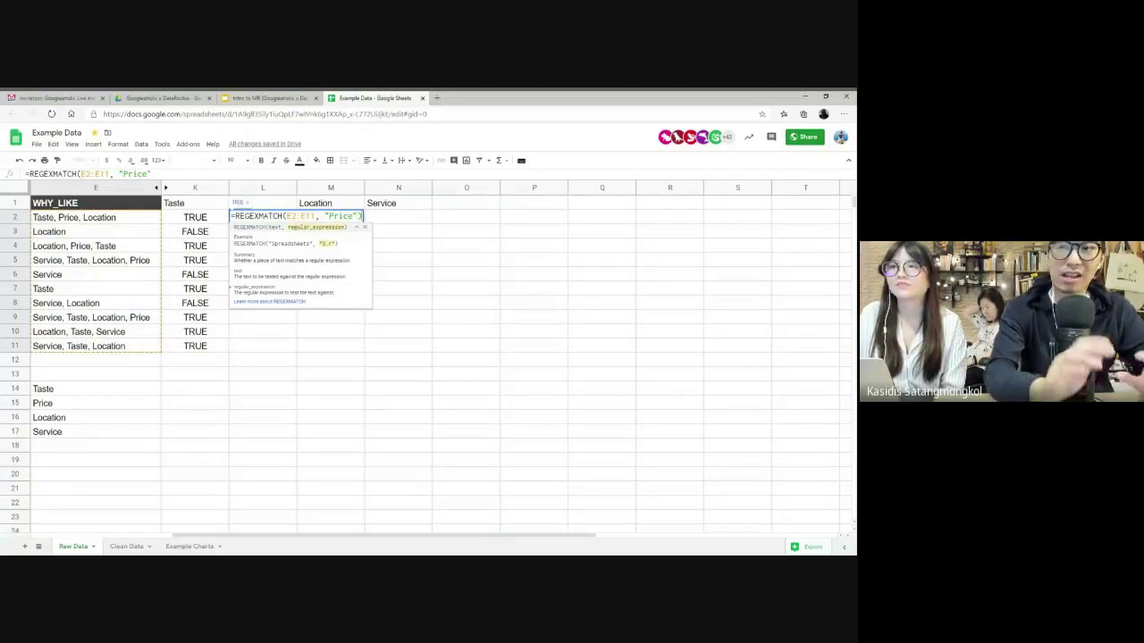
{"action": "type", "text": ")"}
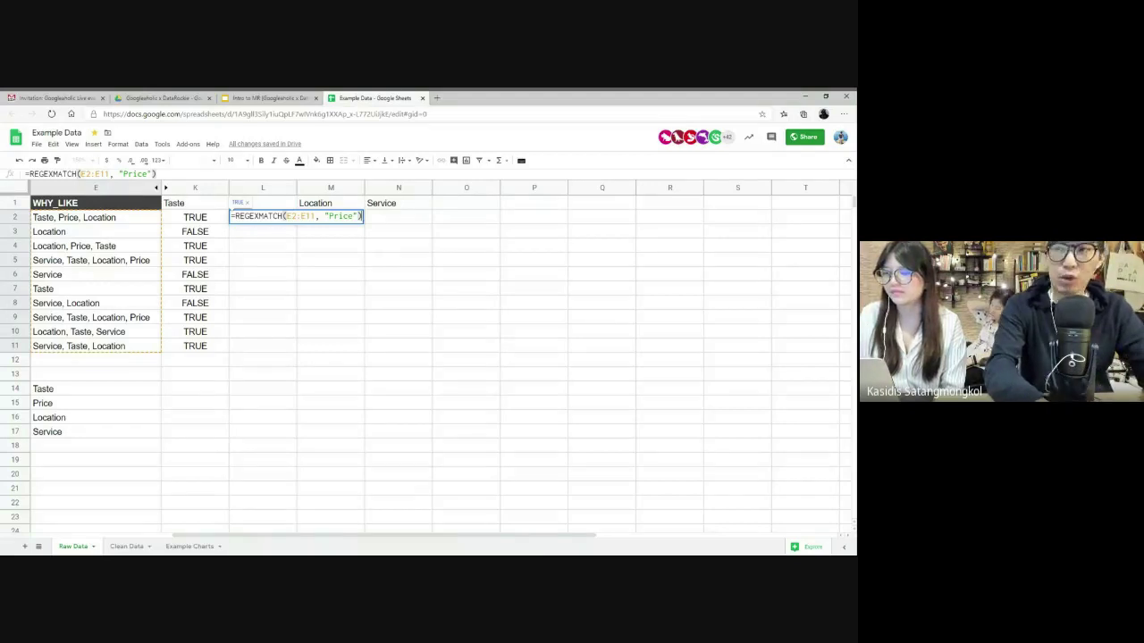
{"action": "key", "text": "Return"}
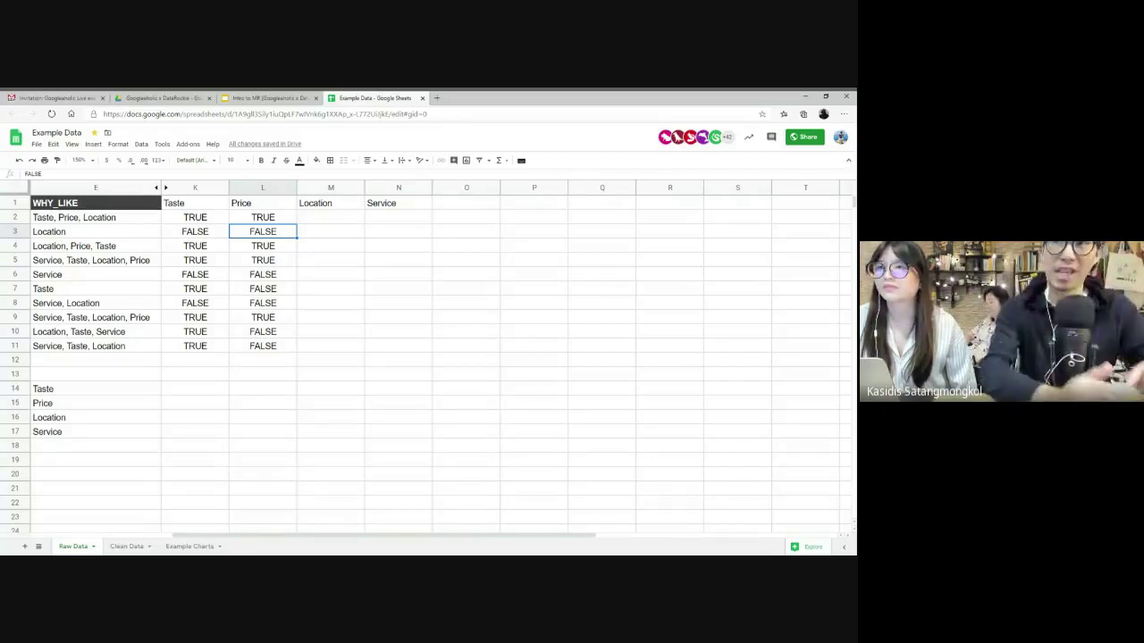
- Review the Taste, Location and Service headers and K2's Taste formula
{"action": "left_click", "coordinate": [183, 203]}
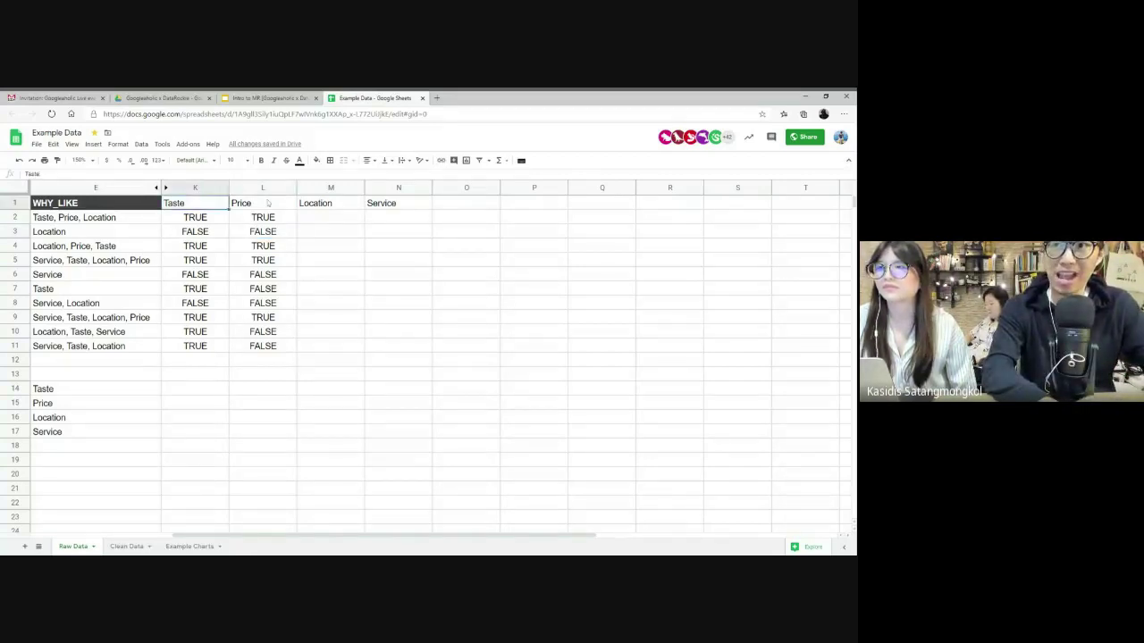
{"action": "left_click", "coordinate": [327, 204]}
{"action": "left_click", "coordinate": [379, 204]}
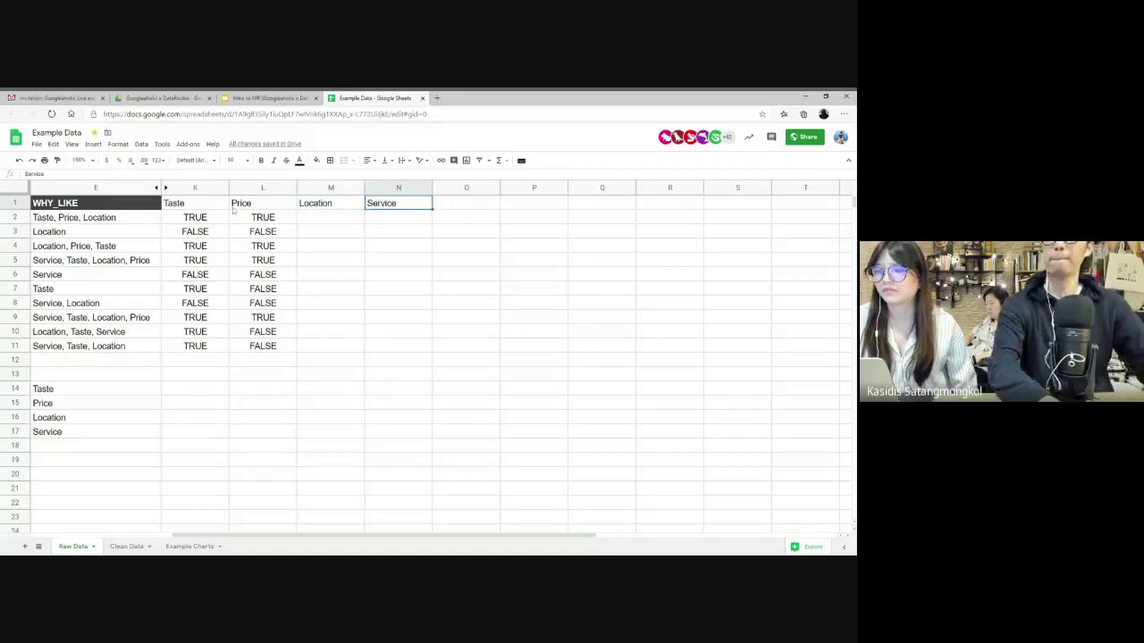
{"action": "left_click", "coordinate": [214, 219]}
- Delete the Price flags in L2:L11 and the Taste flags in K2:K11
{"action": "left_click_drag", "start_coordinate": [256, 352], "coordinate": [270, 218]}
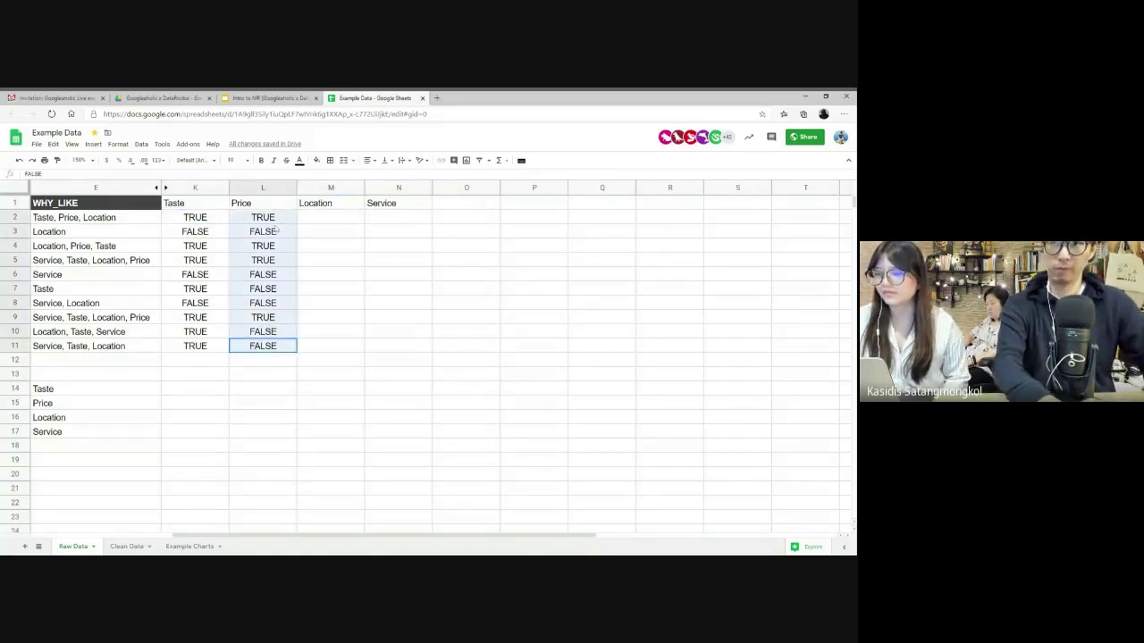
{"action": "key", "text": "Delete"}
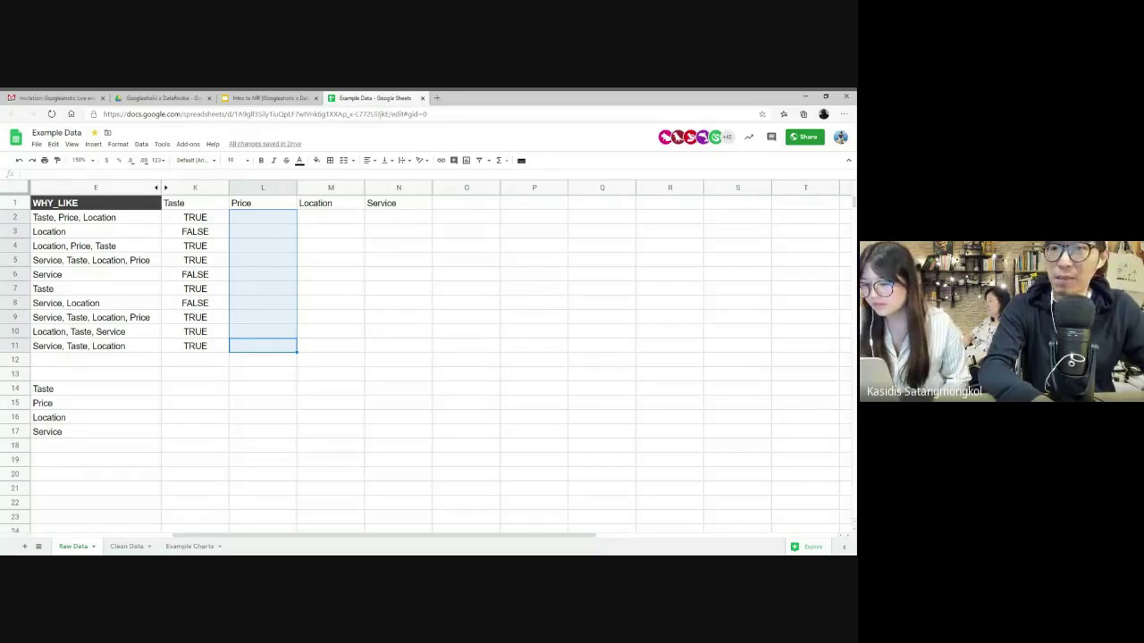
{"action": "key", "text": "Left"}
{"action": "key", "text": "shift+Up"}
{"action": "key", "text": "shift+Up"}
{"action": "key", "text": "shift+Up"}
{"action": "key", "text": "shift+Up"}
{"action": "key", "text": "shift+Up"}
{"action": "key", "text": "shift+Up"}
{"action": "key", "text": "shift+Up"}
{"action": "key", "text": "shift+Up"}
{"action": "key", "text": "shift+Up"}
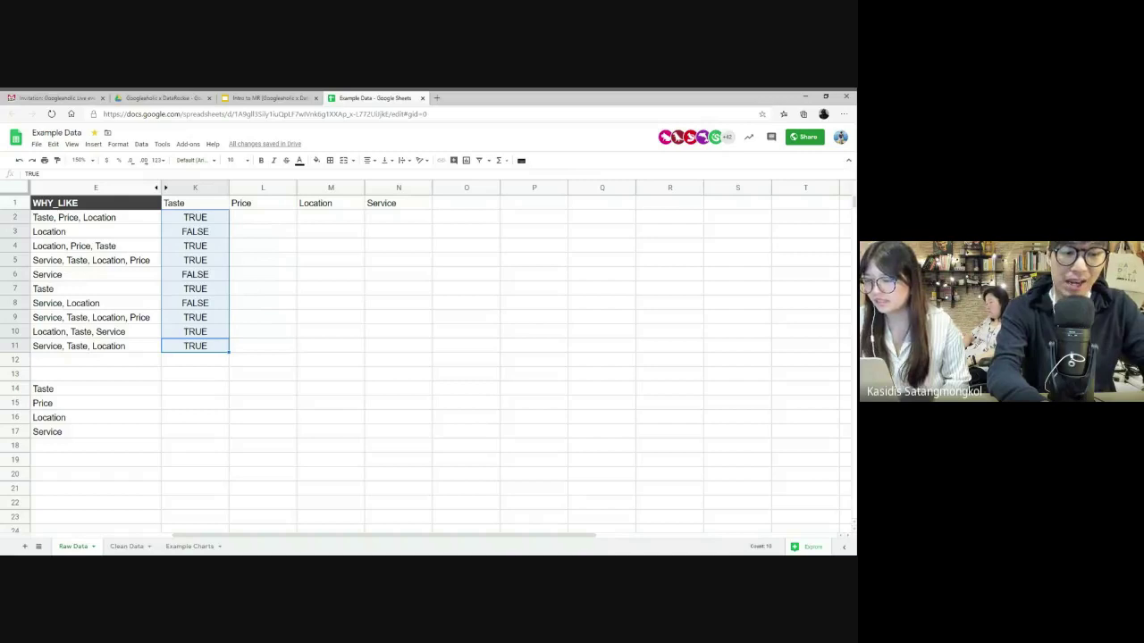
{"action": "key", "text": "Delete"}
{"action": "key", "text": "Up"}
{"action": "key", "text": "Up"}
{"action": "key", "text": "Up"}
{"action": "key", "text": "Up"}
{"action": "key", "text": "Up"}
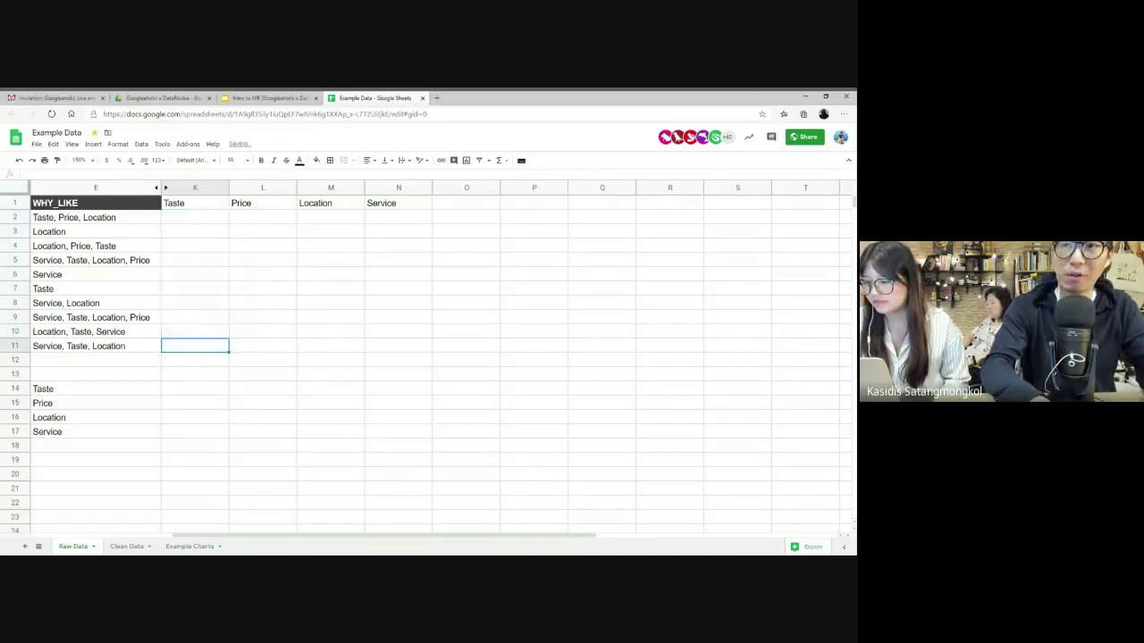
{"action": "left_click", "coordinate": [194, 217]}
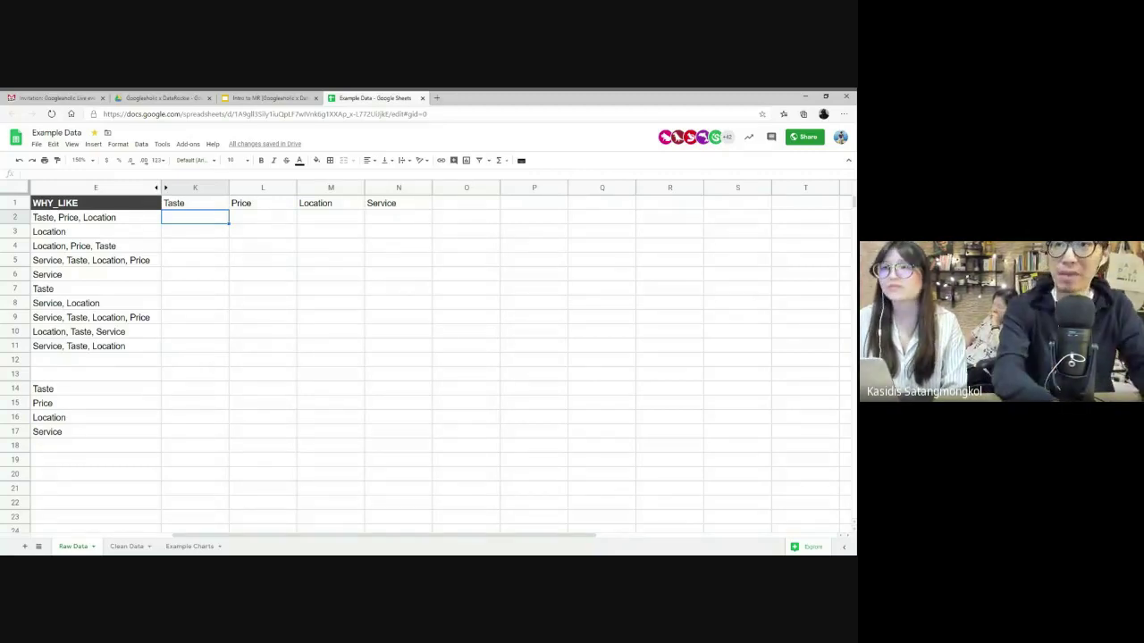
- In K2, write IF(REGEXMATCH(E2:E11, K1), 1, 0) to return 1/0 for Taste mentions
{"action": "type", "text": "=REG"}
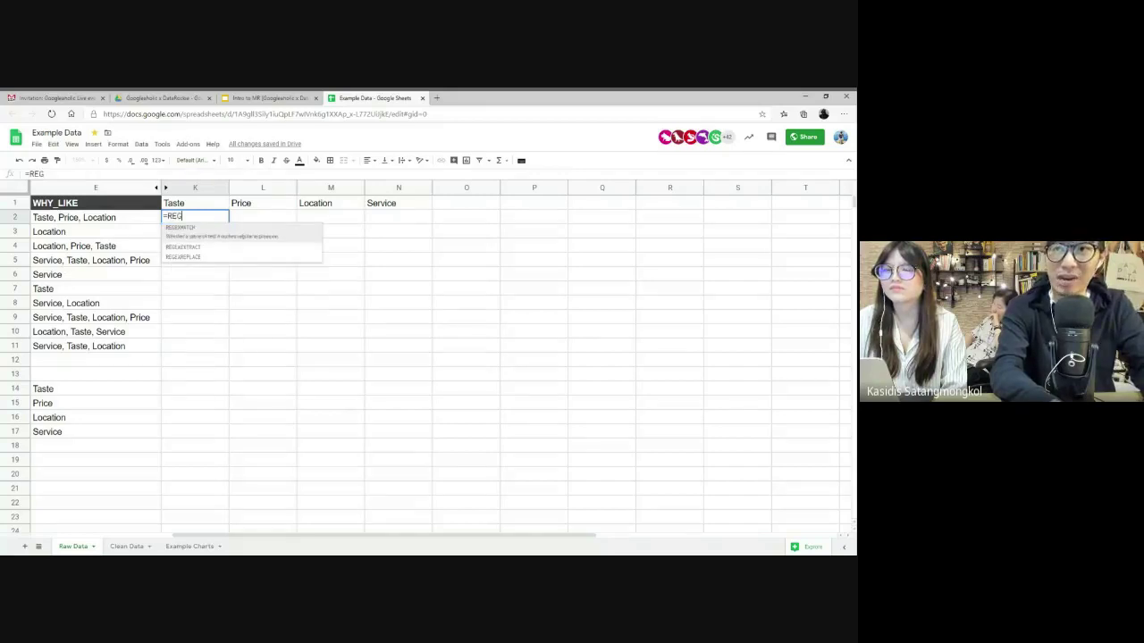
{"action": "key", "text": "Tab"}
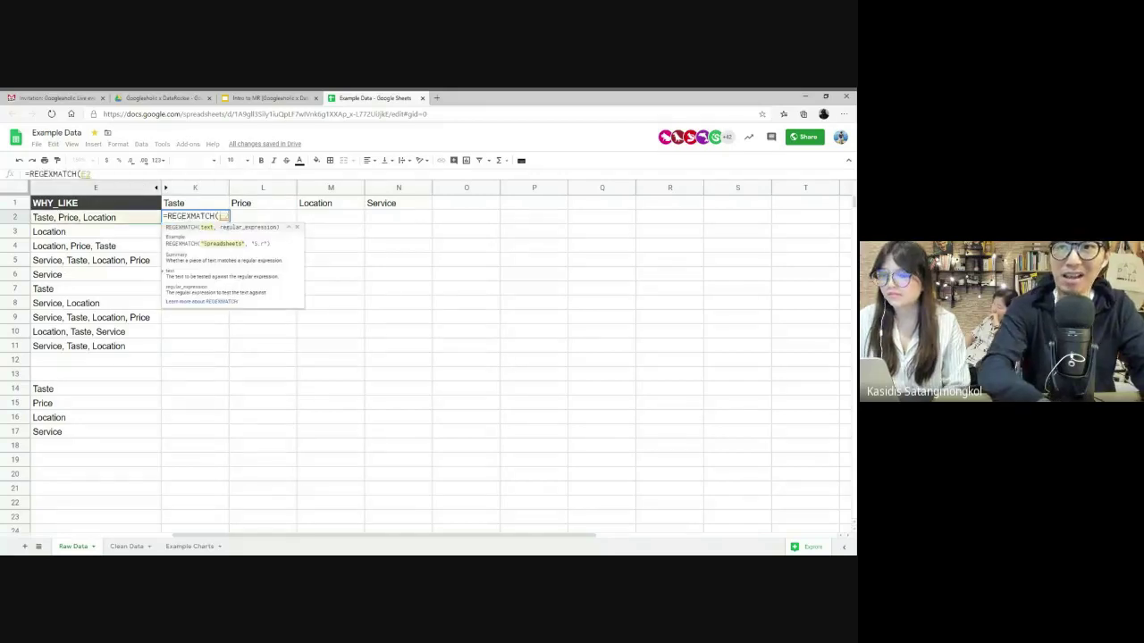
{"action": "left_click_drag", "start_coordinate": [89, 217], "coordinate": [89, 345]}
{"action": "type", "text": ","}
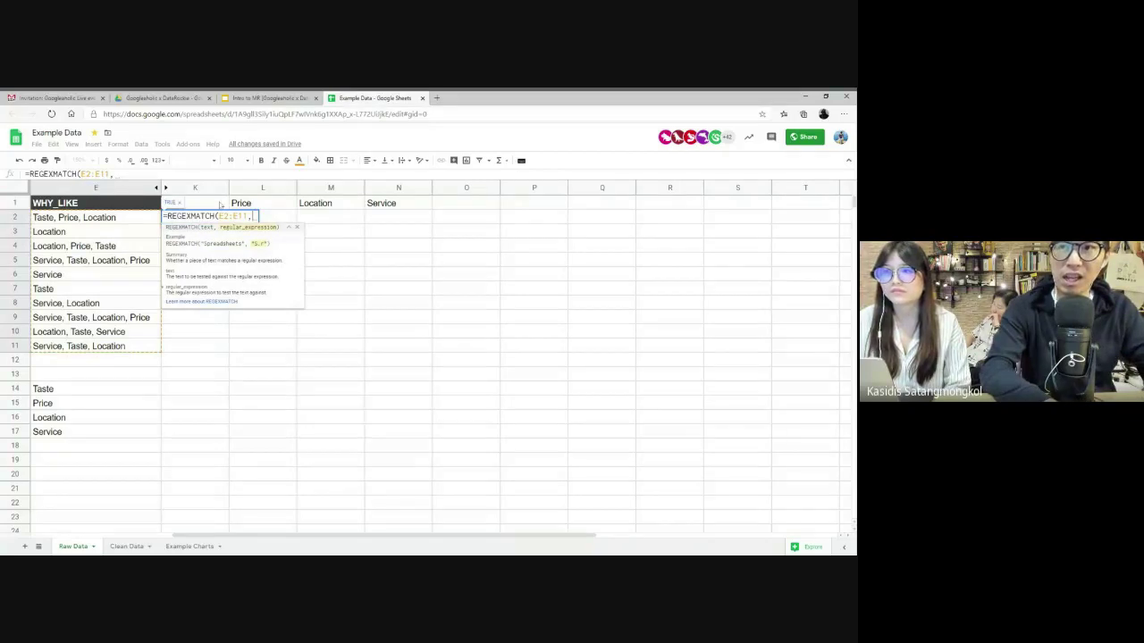
{"action": "left_click", "coordinate": [214, 206]}
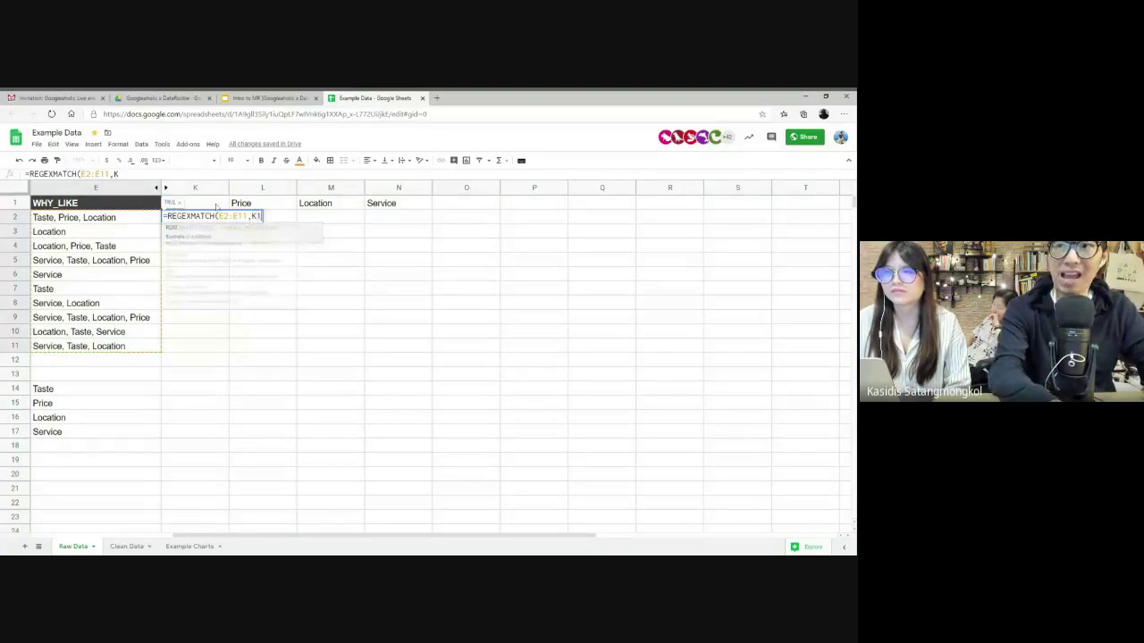
{"action": "type", "text": ")"}
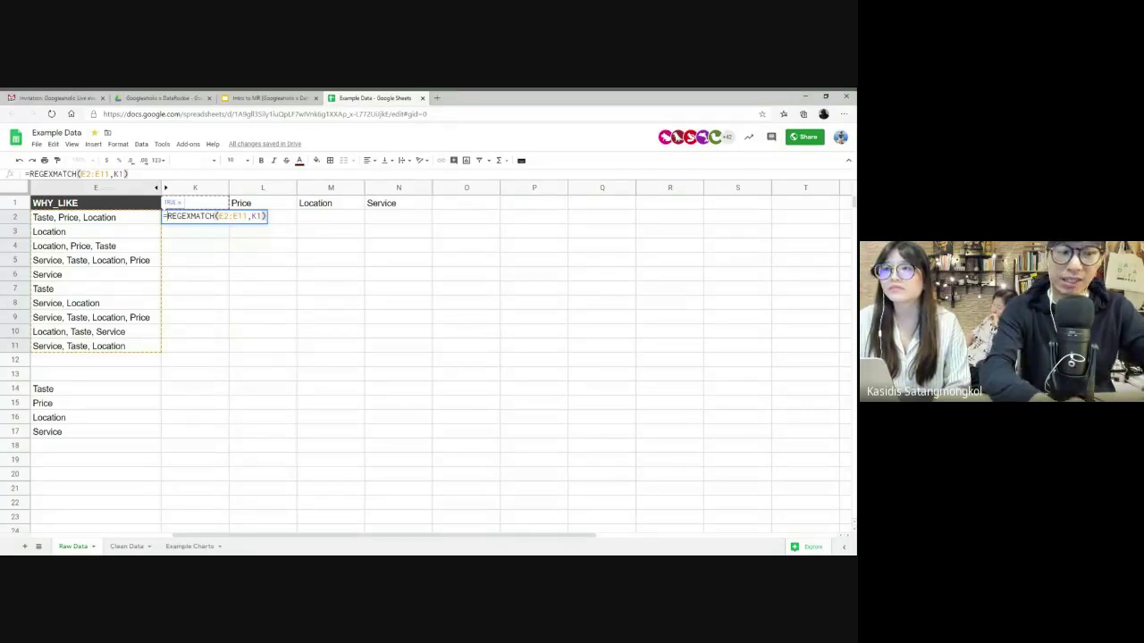
{"action": "type", "text": "IF("}
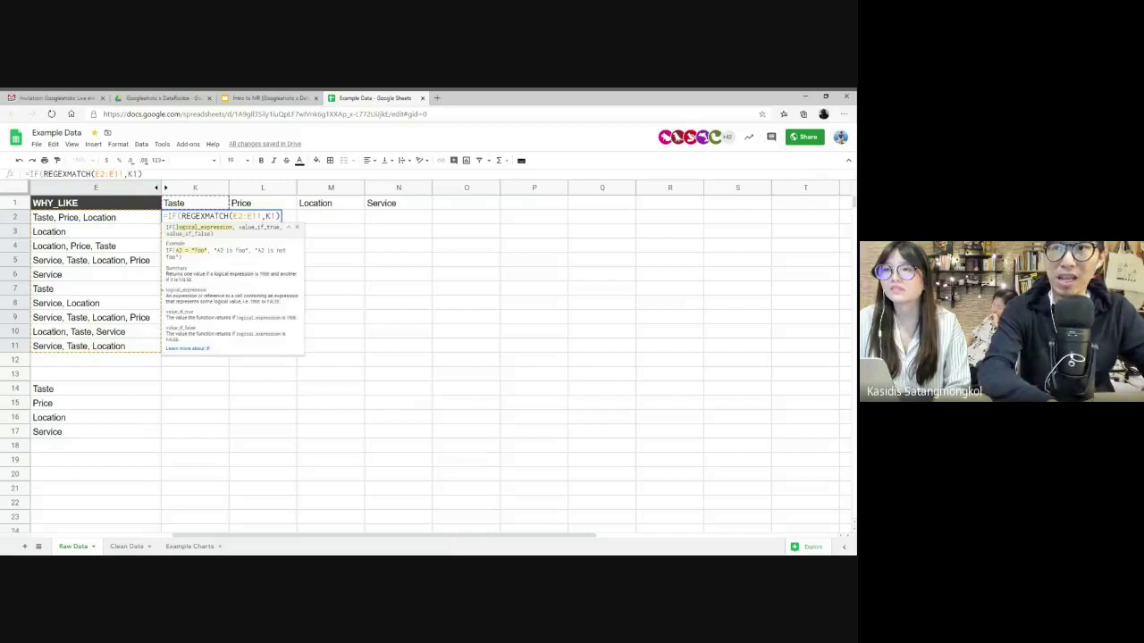
{"action": "key", "text": "End"}
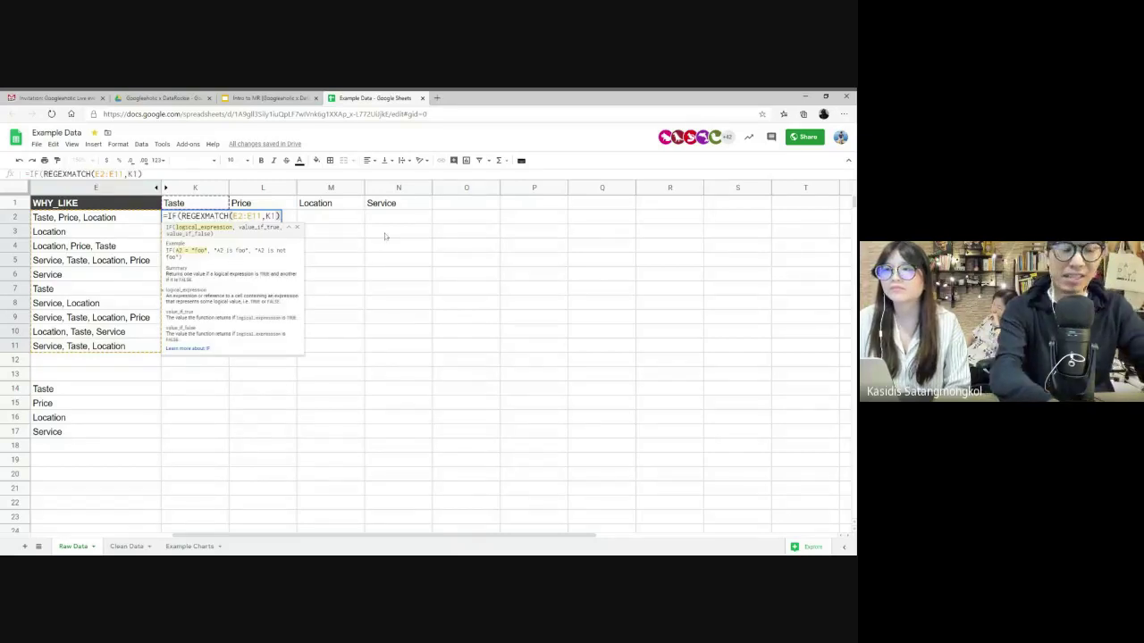
{"action": "type", "text": ", 1, "}
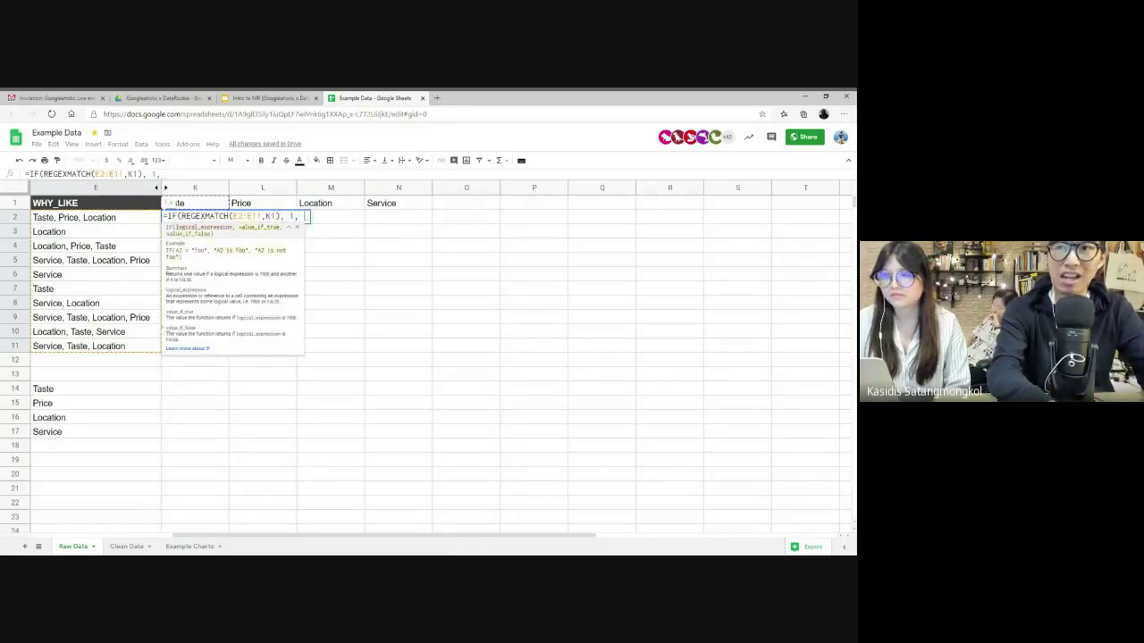
{"action": "type", "text": "0)"}
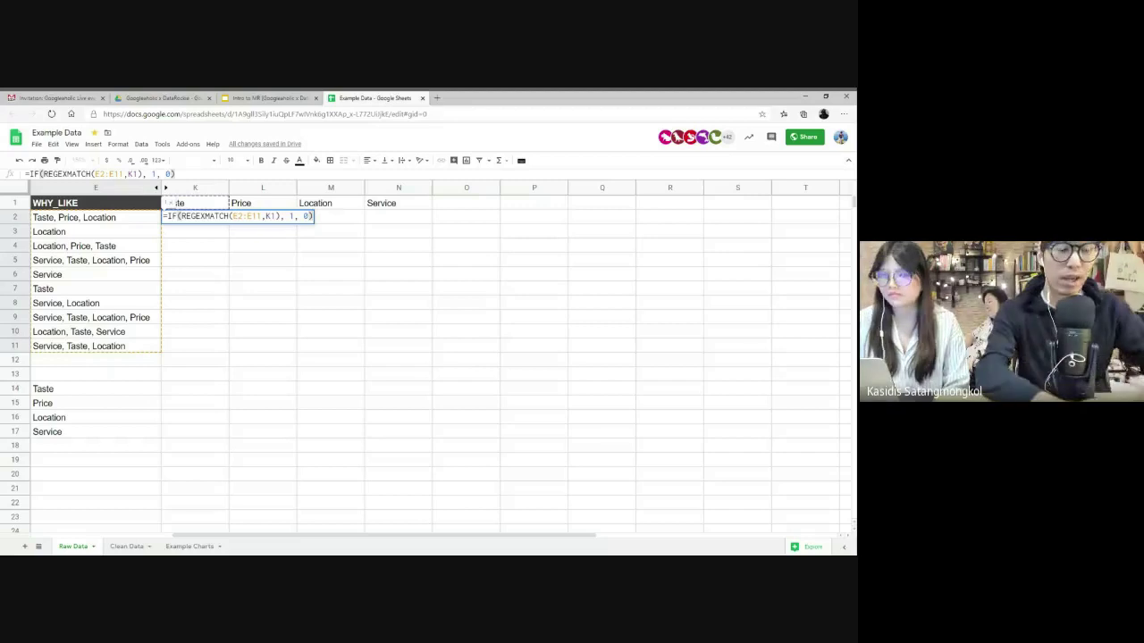
- Lock the references as $E$2:$E$11 and K$1, wrap in ArrayFormula, and commit
{"action": "left_click", "coordinate": [276, 216]}
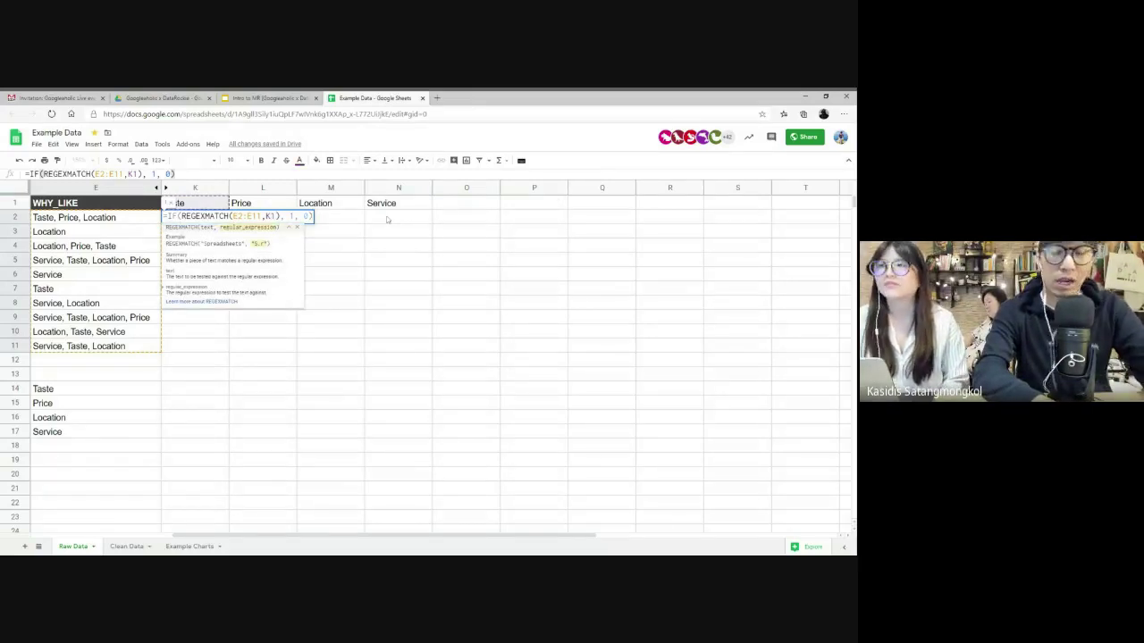
{"action": "key", "text": "F4"}
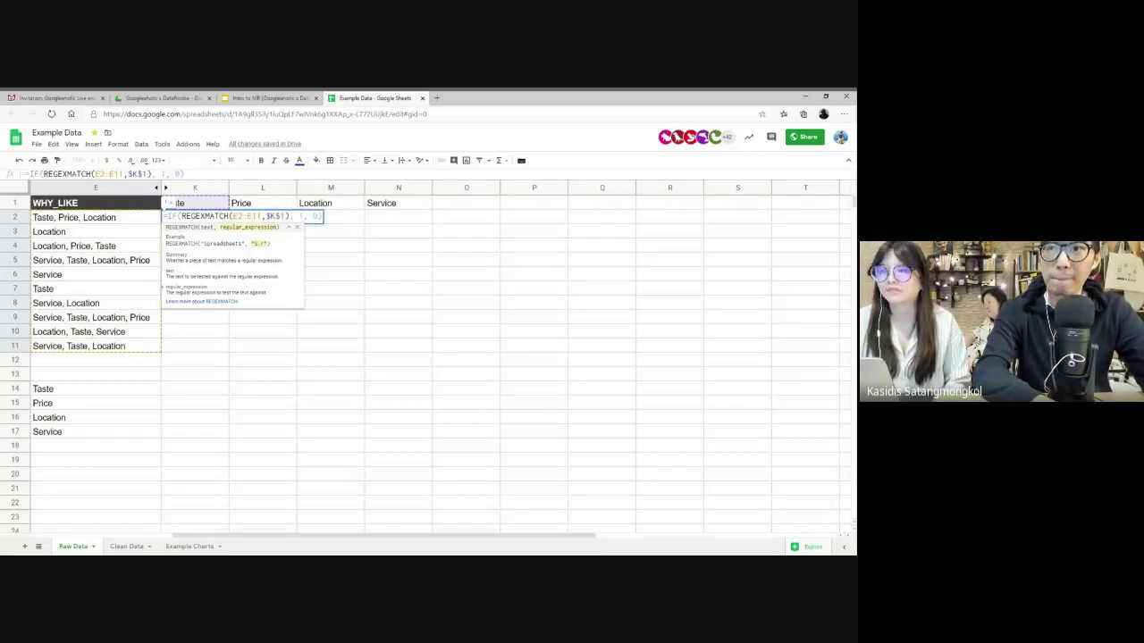
{"action": "key", "text": "F4"}
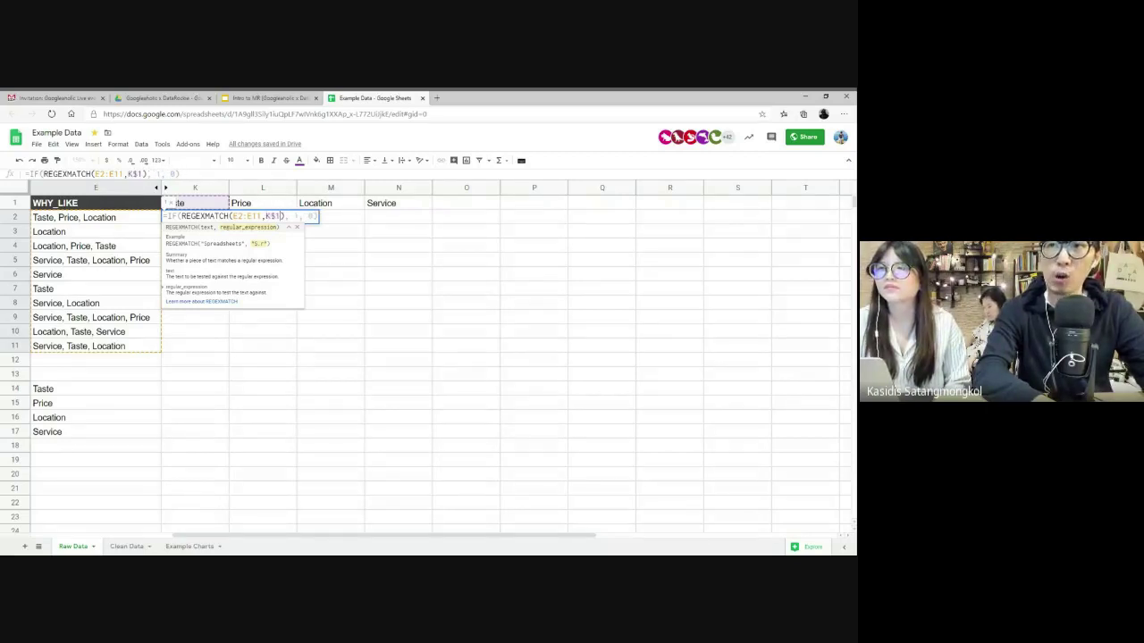
{"action": "key", "text": "ctrl+shift+Return"}
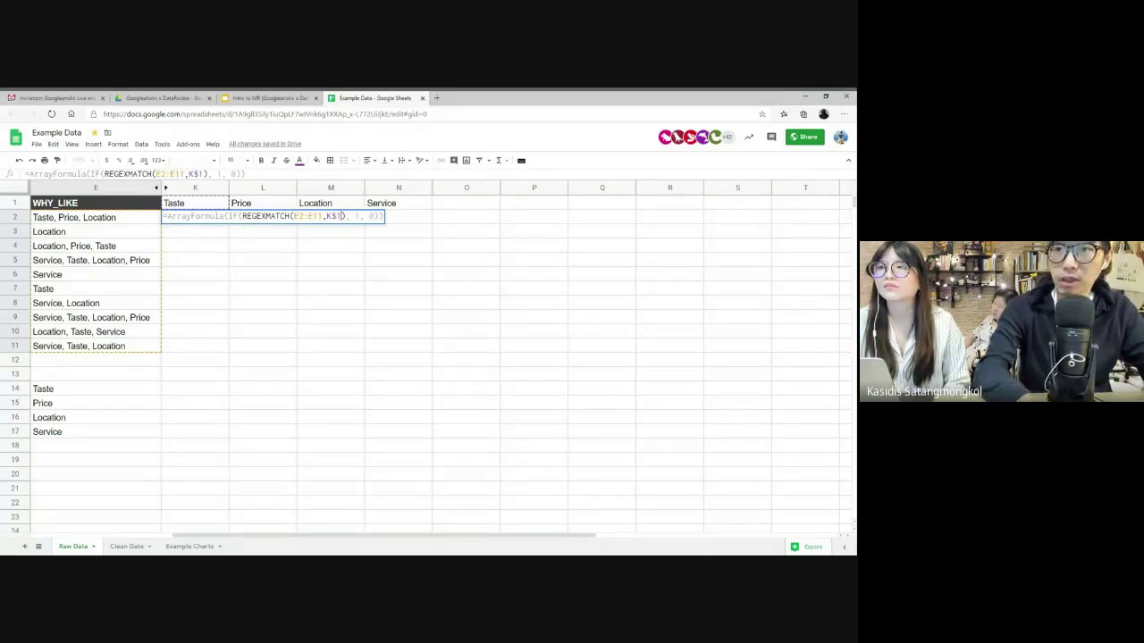
{"action": "key", "text": "Left"}
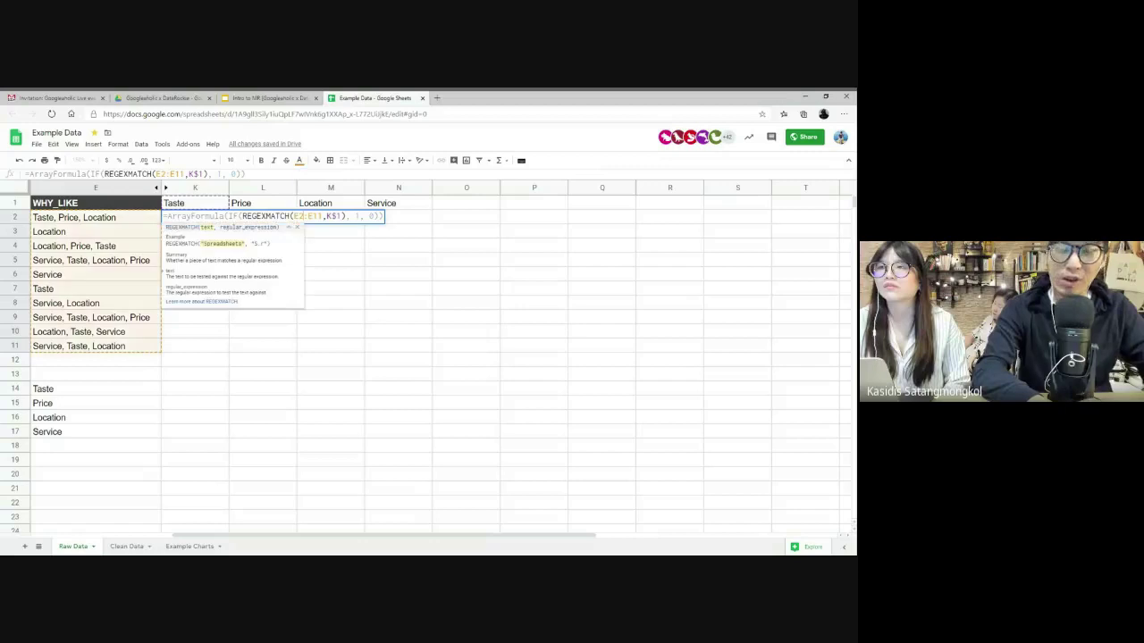
{"action": "key", "text": "F4"}
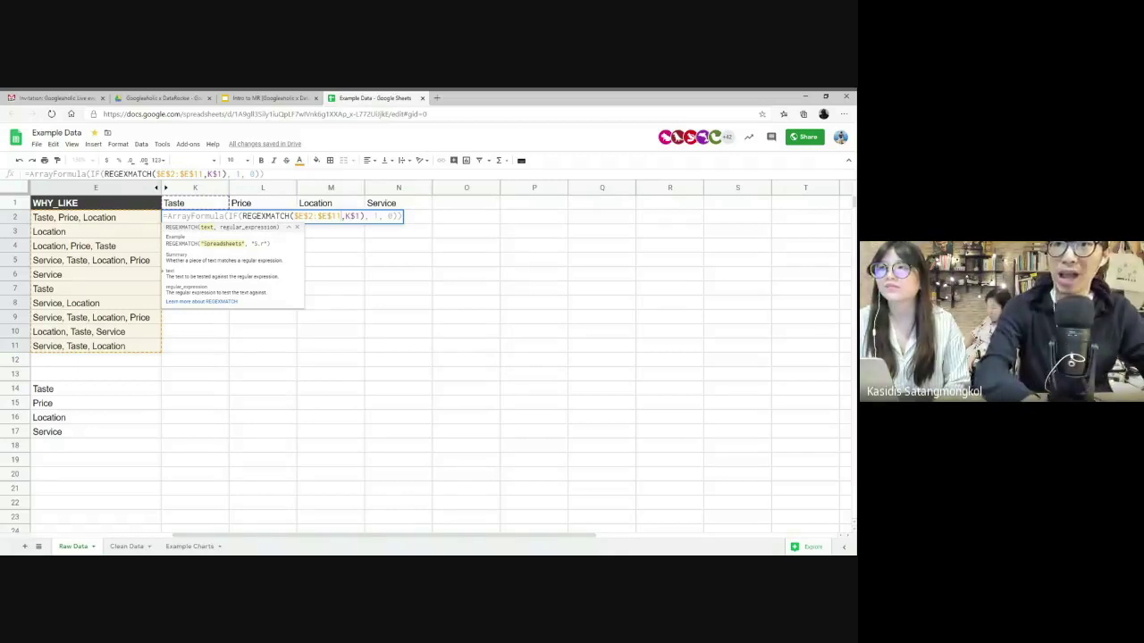
{"action": "key", "text": "Return"}
- Centre-align the Taste flags in K2:K11
{"action": "left_click_drag", "start_coordinate": [195, 217], "coordinate": [213, 349]}
{"action": "left_click", "coordinate": [368, 161]}
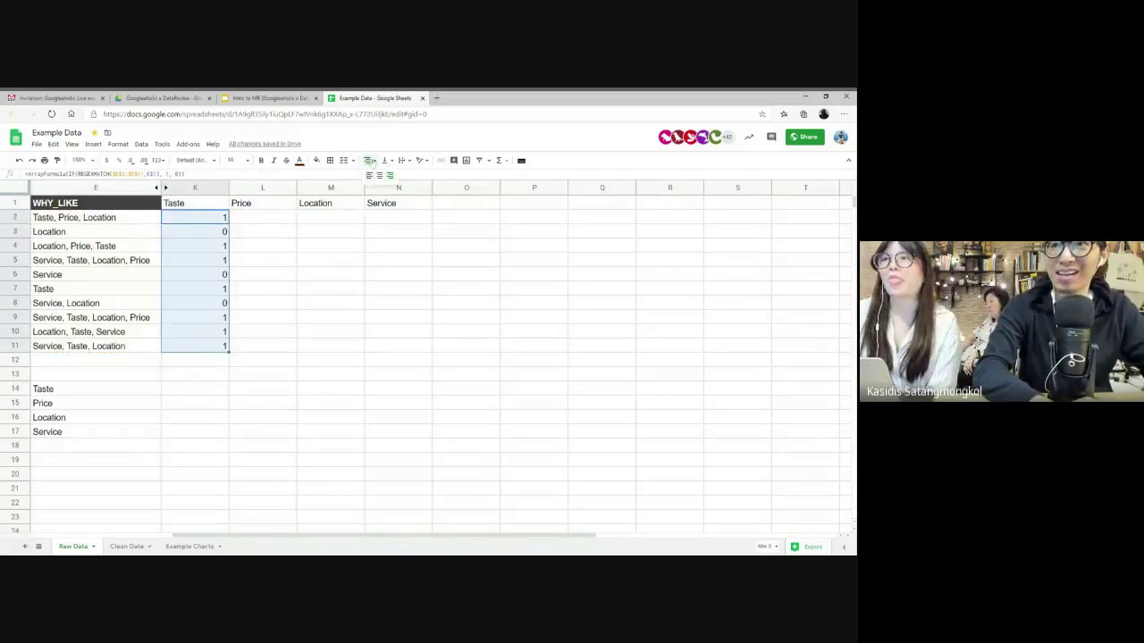
{"action": "left_click", "coordinate": [378, 175]}
{"action": "left_click", "coordinate": [198, 219]}
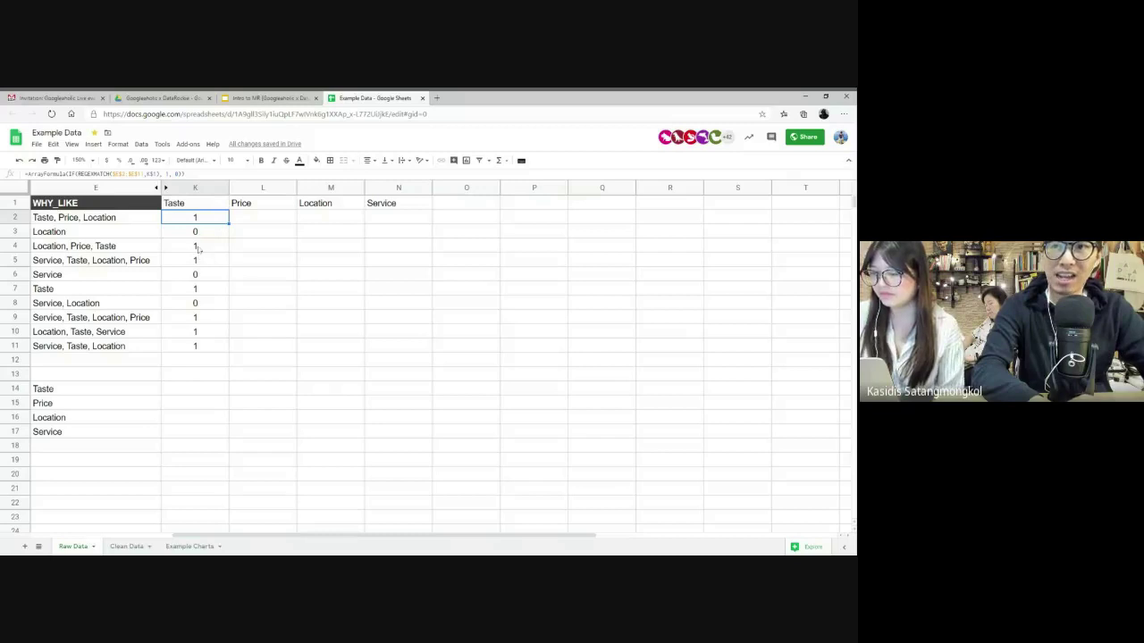
- Copy K2's flag formula across to L2:N2 for Price, Location and Service
{"action": "left_click_drag", "start_coordinate": [197, 247], "coordinate": [195, 261]}
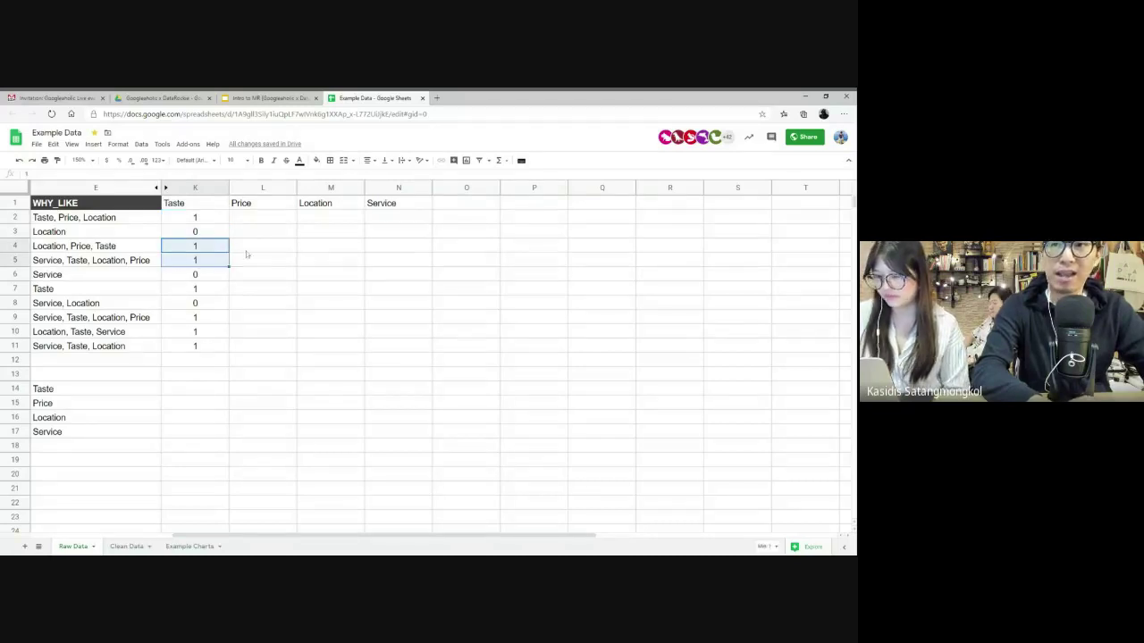
{"action": "left_click", "coordinate": [223, 220]}
{"action": "left_click", "coordinate": [232, 223]}
{"action": "left_click", "coordinate": [225, 224]}
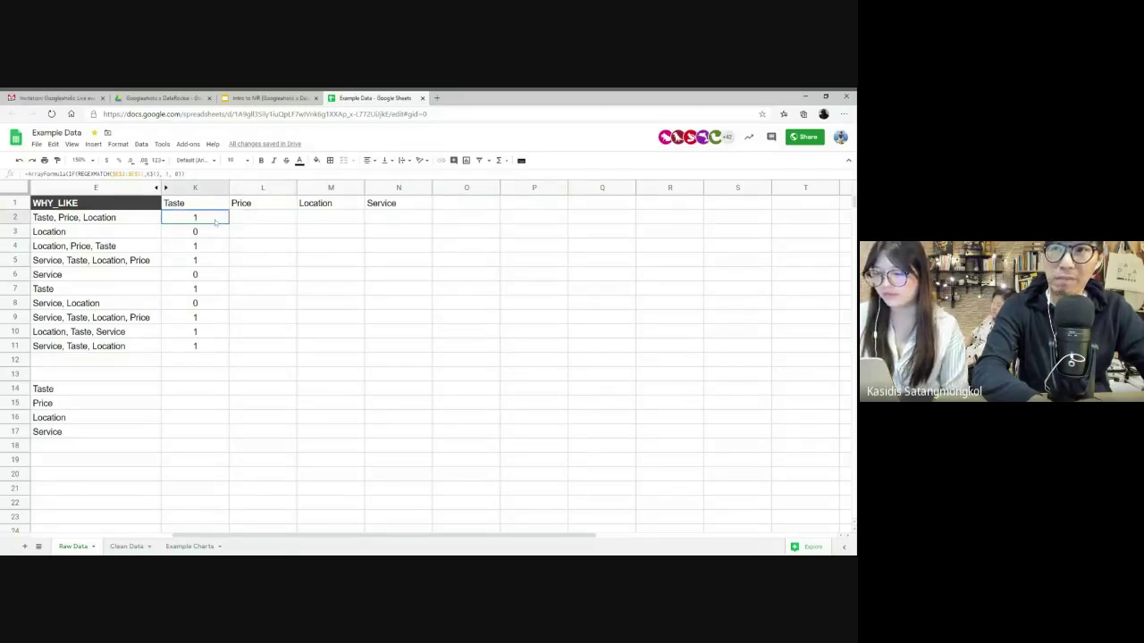
{"action": "left_click_drag", "start_coordinate": [229, 223], "coordinate": [408, 229]}
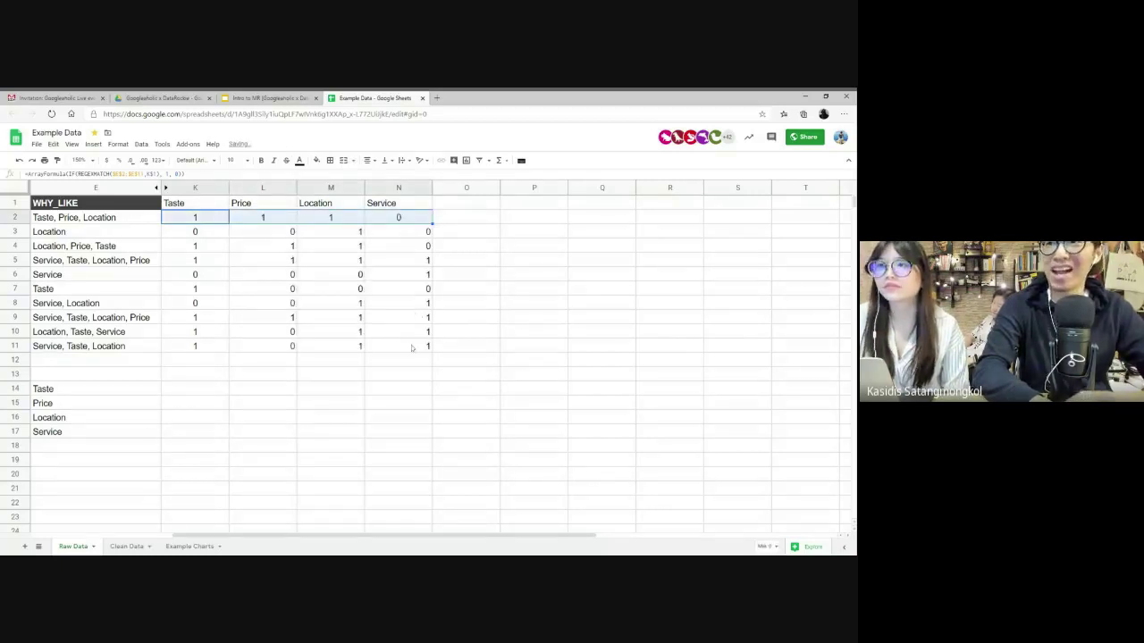
- Centre-align all flag values in K2:N11
{"action": "left_click_drag", "start_coordinate": [416, 346], "coordinate": [192, 219]}
{"action": "left_click", "coordinate": [367, 160]}
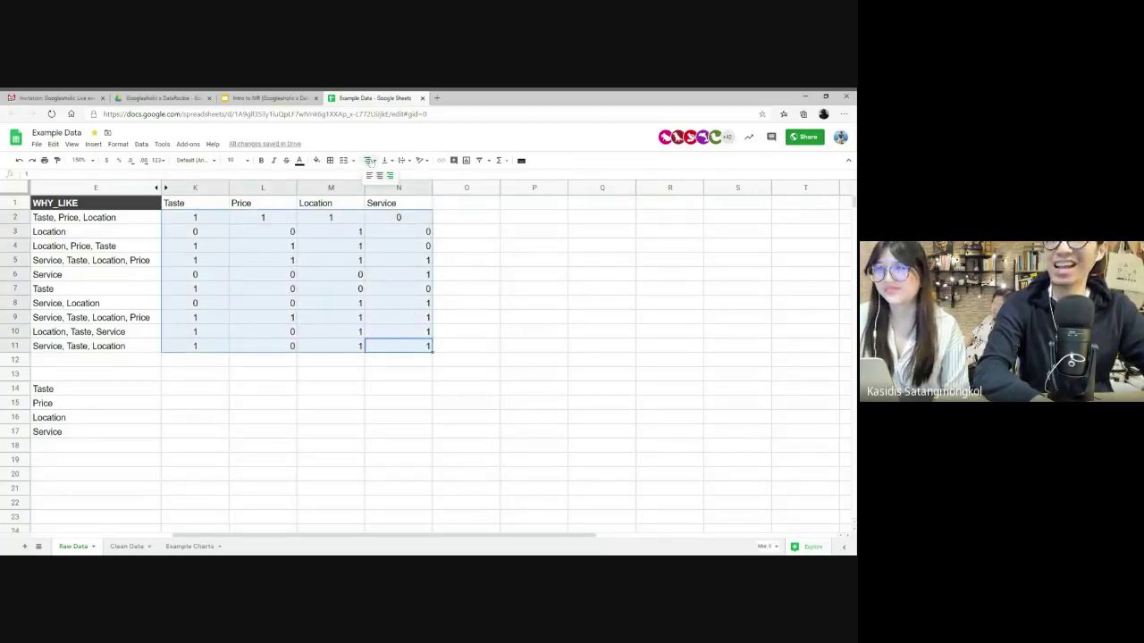
{"action": "left_click", "coordinate": [380, 179]}
{"action": "left_click", "coordinate": [529, 261]}
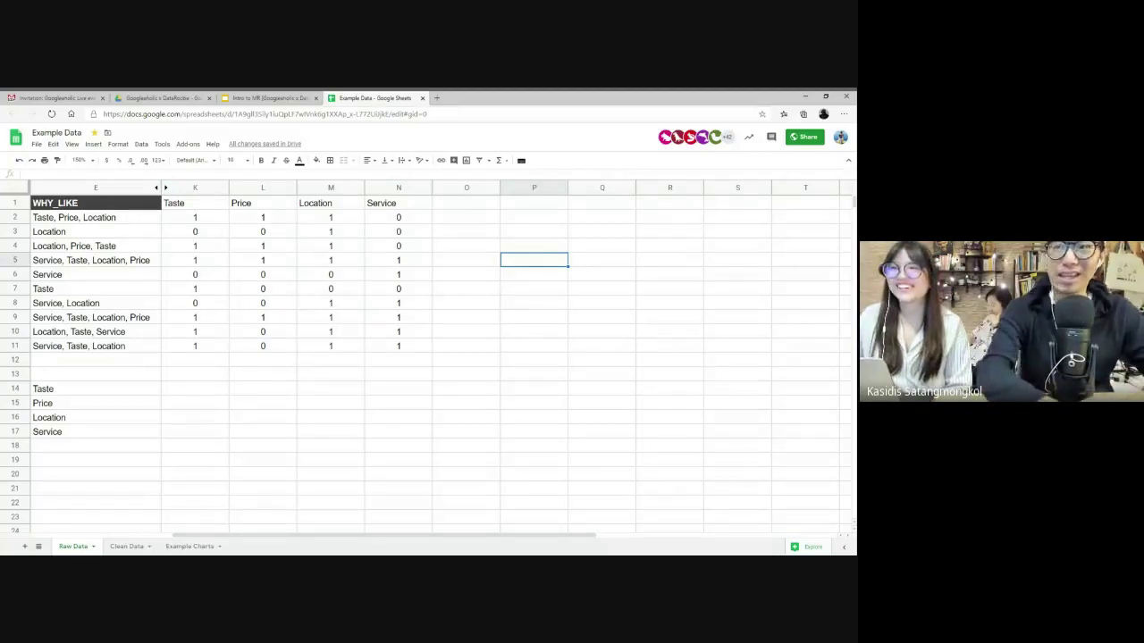
{"action": "left_click", "coordinate": [208, 224]}
{"action": "key", "text": "Return"}
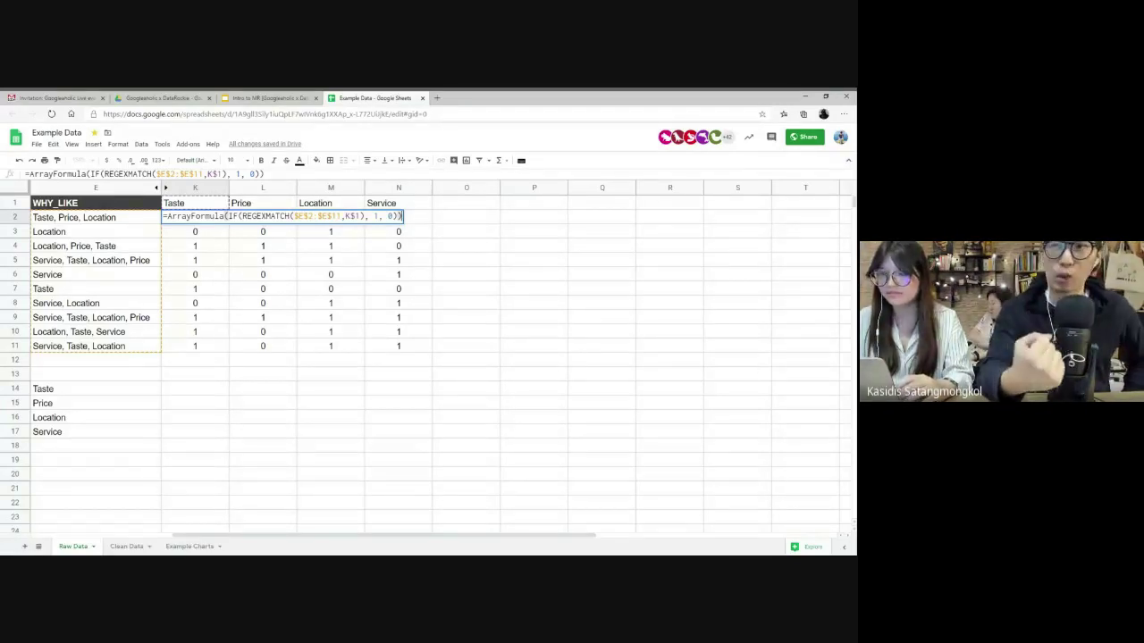
{"action": "key", "text": "Escape"}
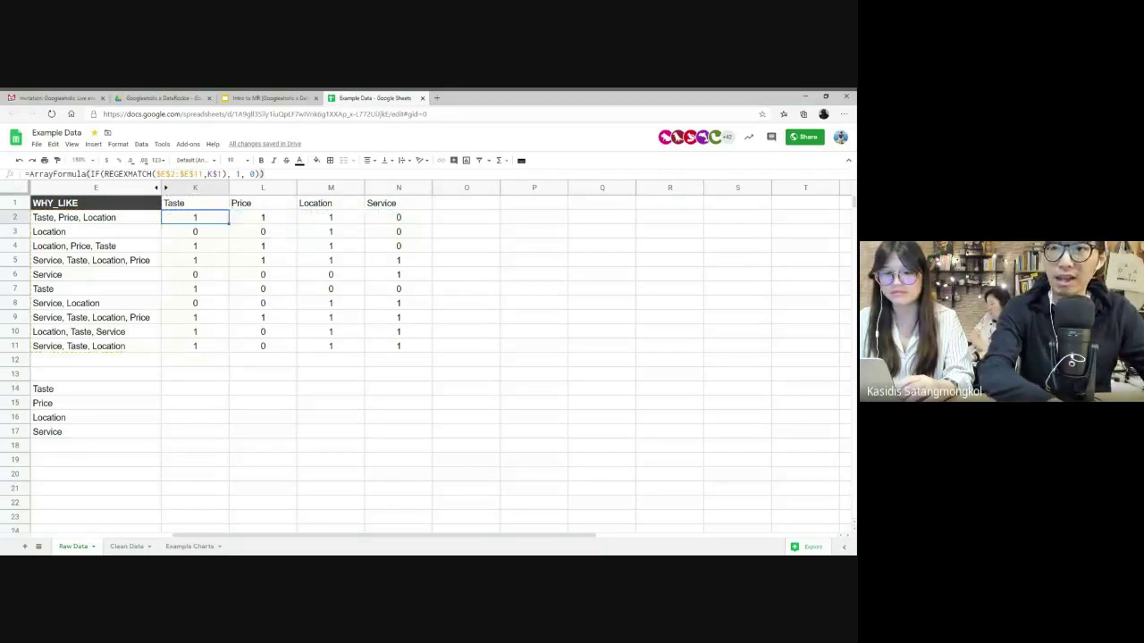
{"action": "left_click", "coordinate": [400, 223]}
{"action": "double_click", "coordinate": [400, 223]}
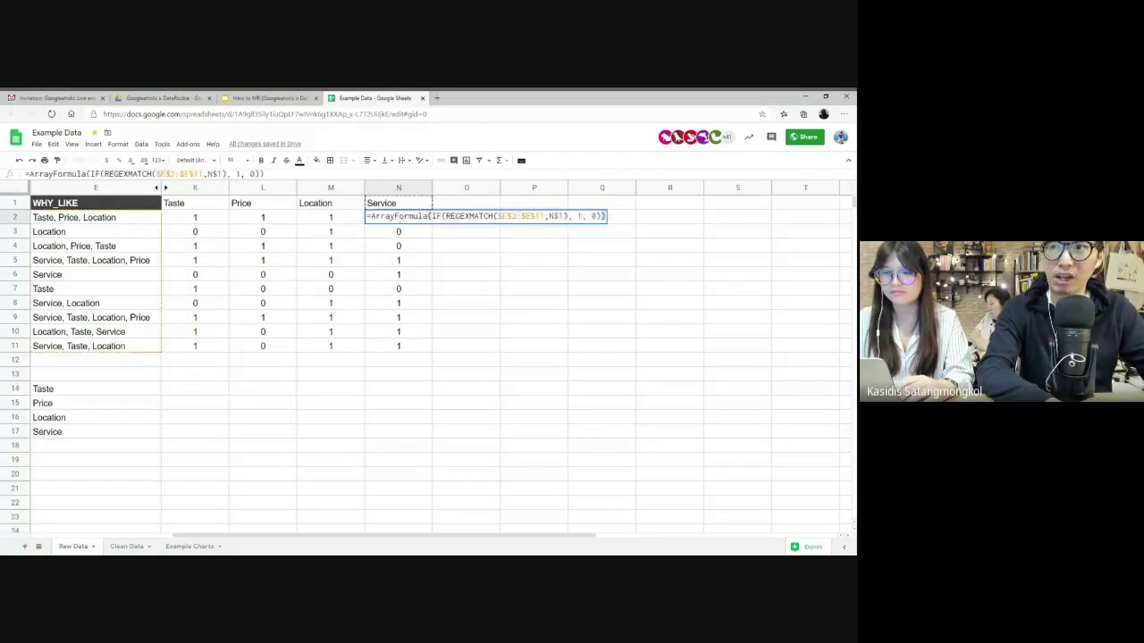
{"action": "double_click", "coordinate": [555, 216]}
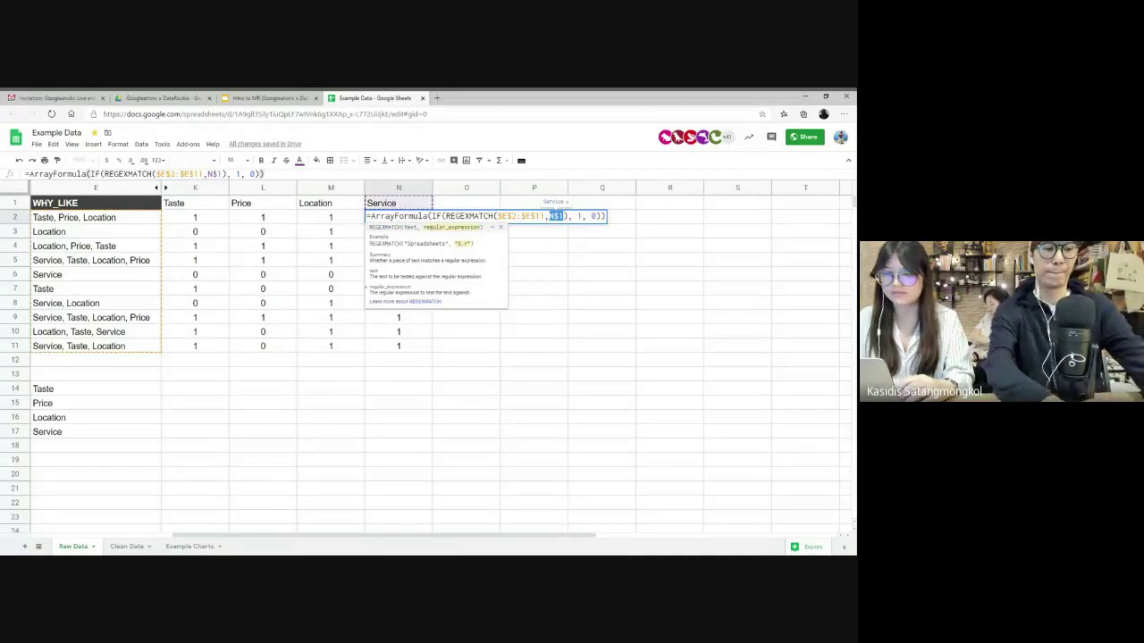
{"action": "type", "text": "\""}
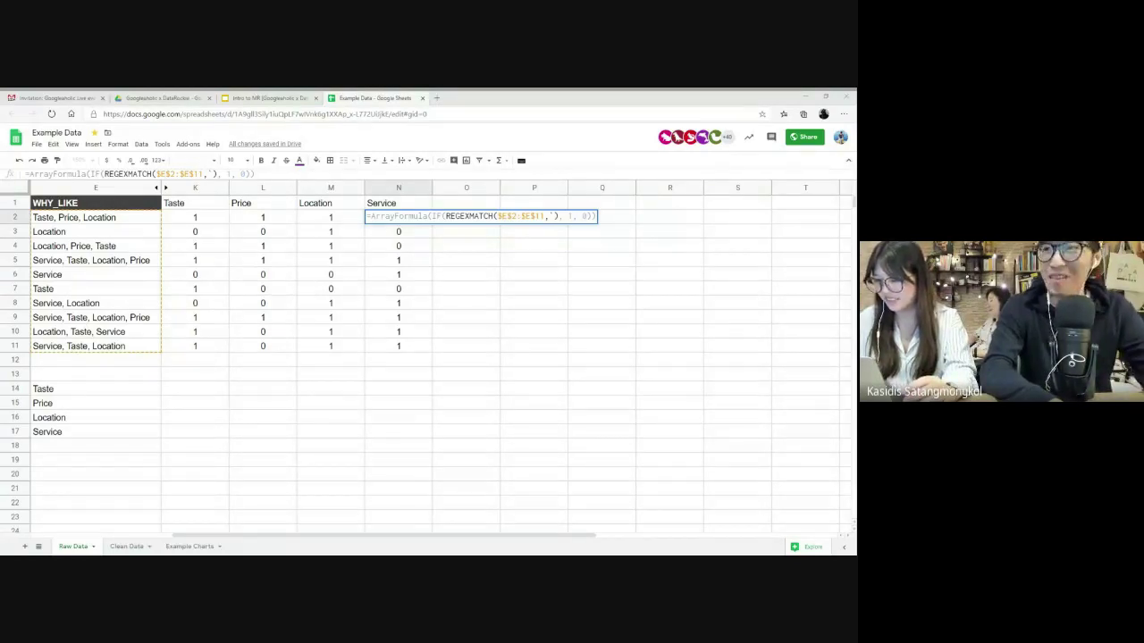
{"action": "left_click", "coordinate": [376, 261]}
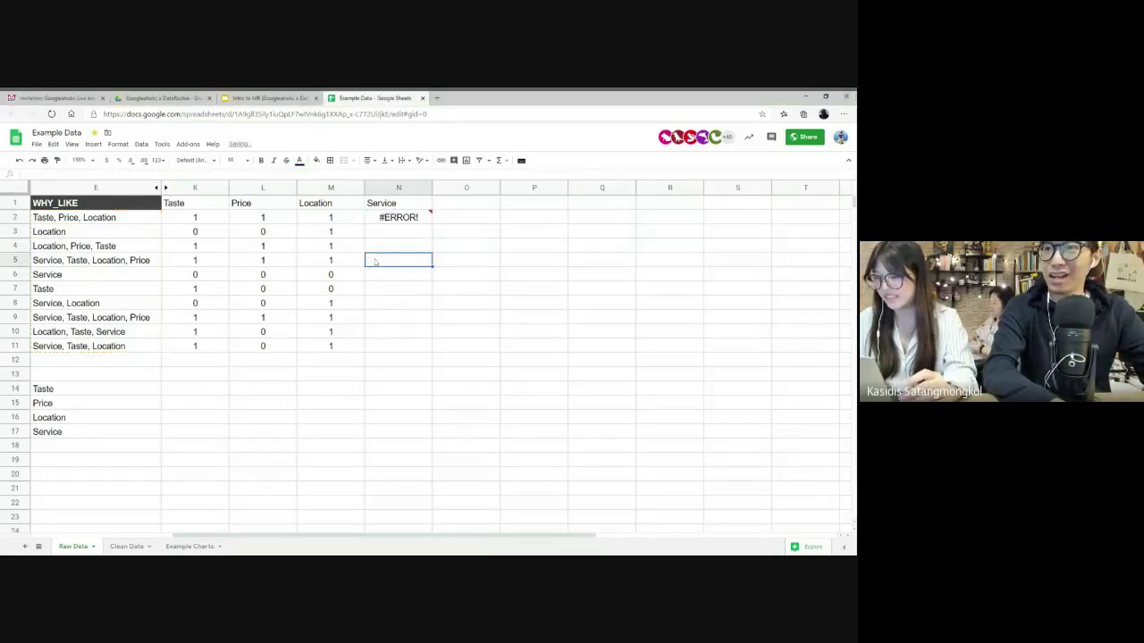
{"action": "key", "text": "ctrl+z"}
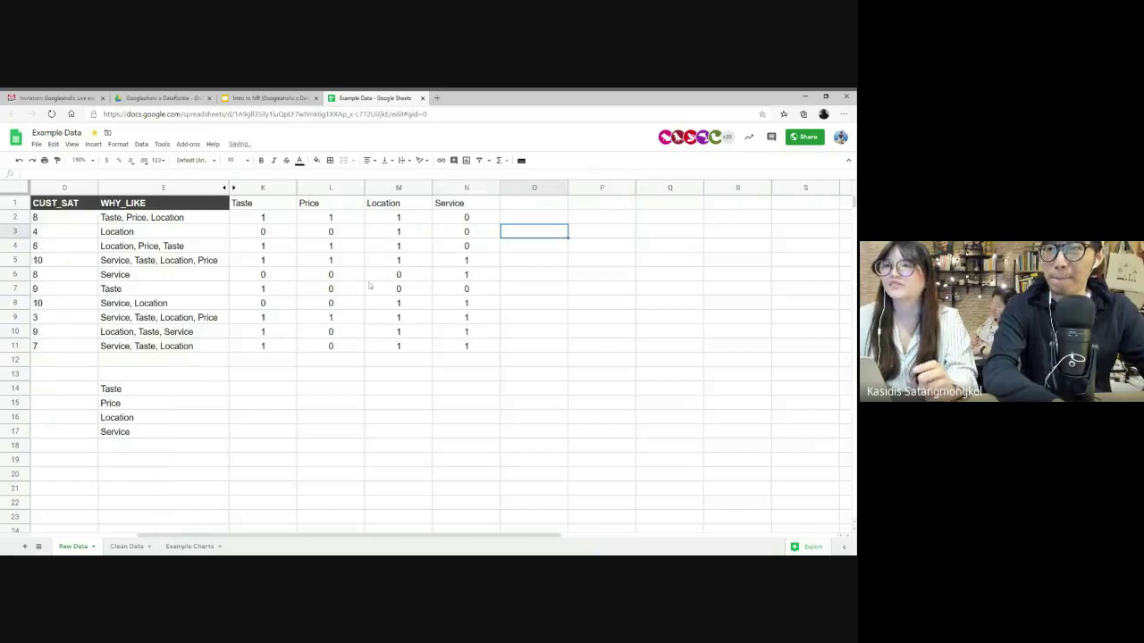
- Unhide columns F–J (PURCHASE through GEO_LOCATION) and select the SURVEY_DATE values
{"action": "scroll", "coordinate": [369, 285], "scroll_direction": "left", "scroll_amount": 3}
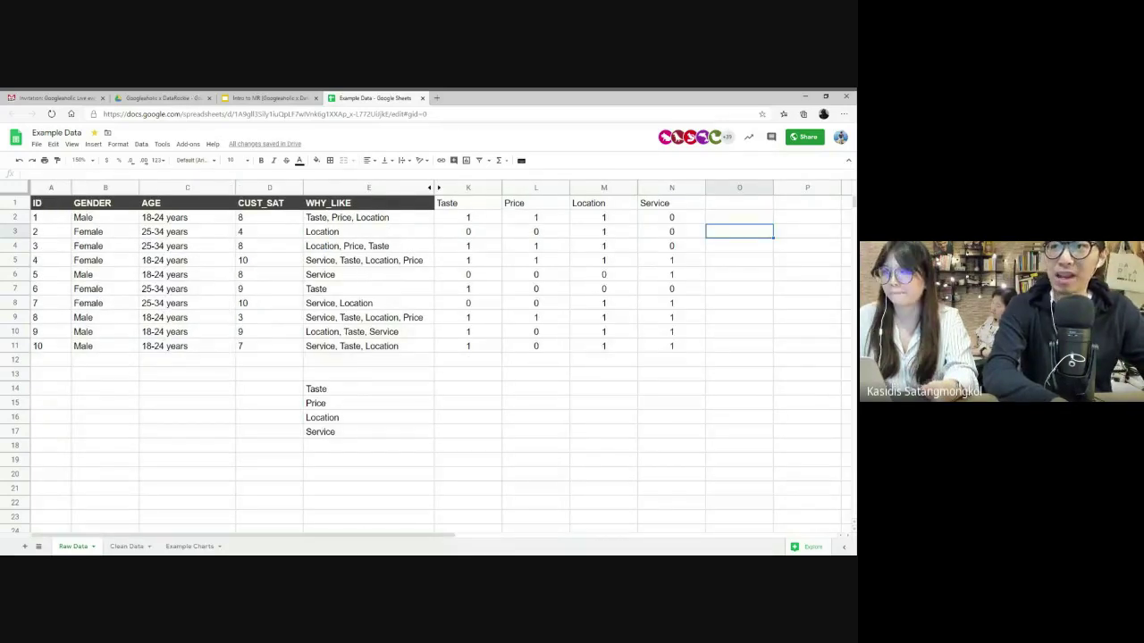
{"action": "left_click", "coordinate": [292, 346]}
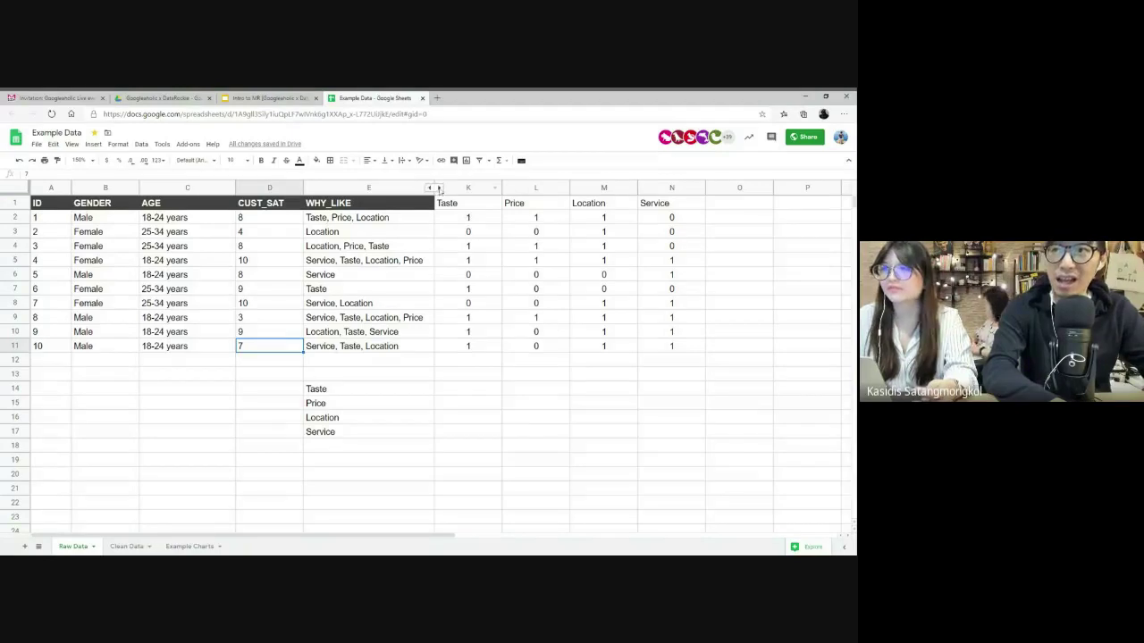
{"action": "left_click", "coordinate": [434, 187]}
{"action": "left_click", "coordinate": [536, 304]}
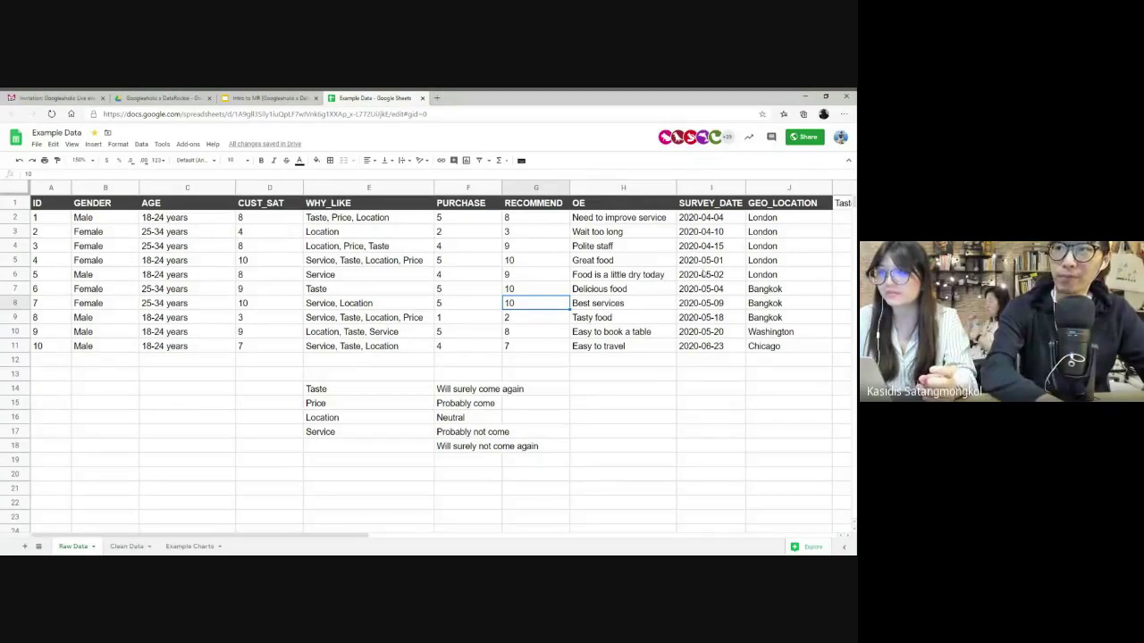
{"action": "scroll", "coordinate": [703, 274], "scroll_direction": "right", "scroll_amount": 6}
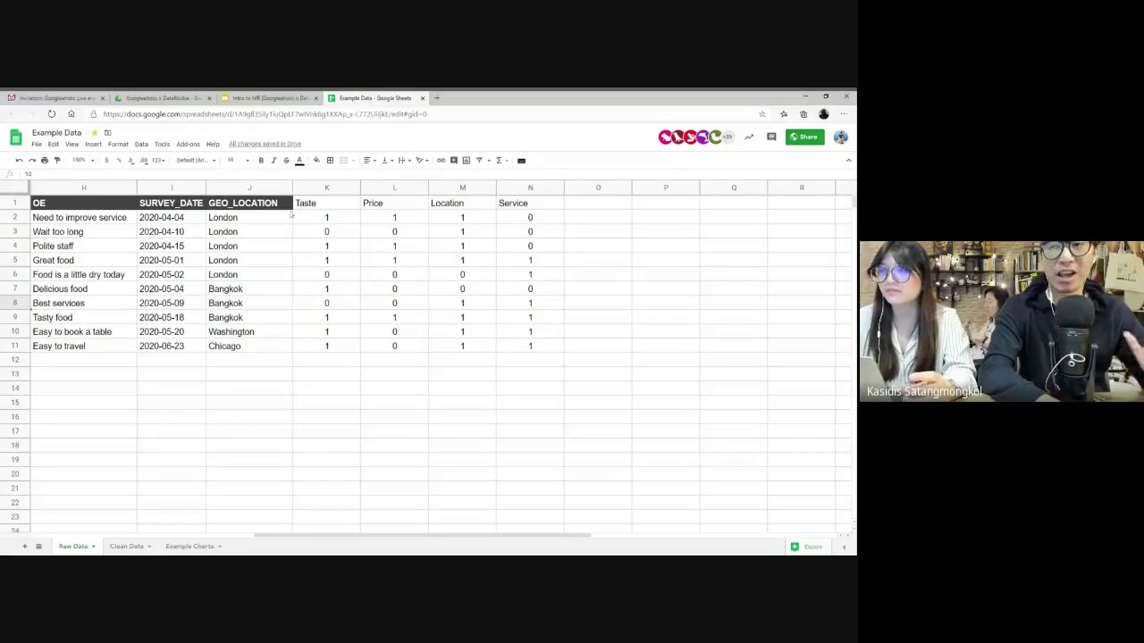
{"action": "left_click_drag", "start_coordinate": [176, 205], "coordinate": [175, 355]}
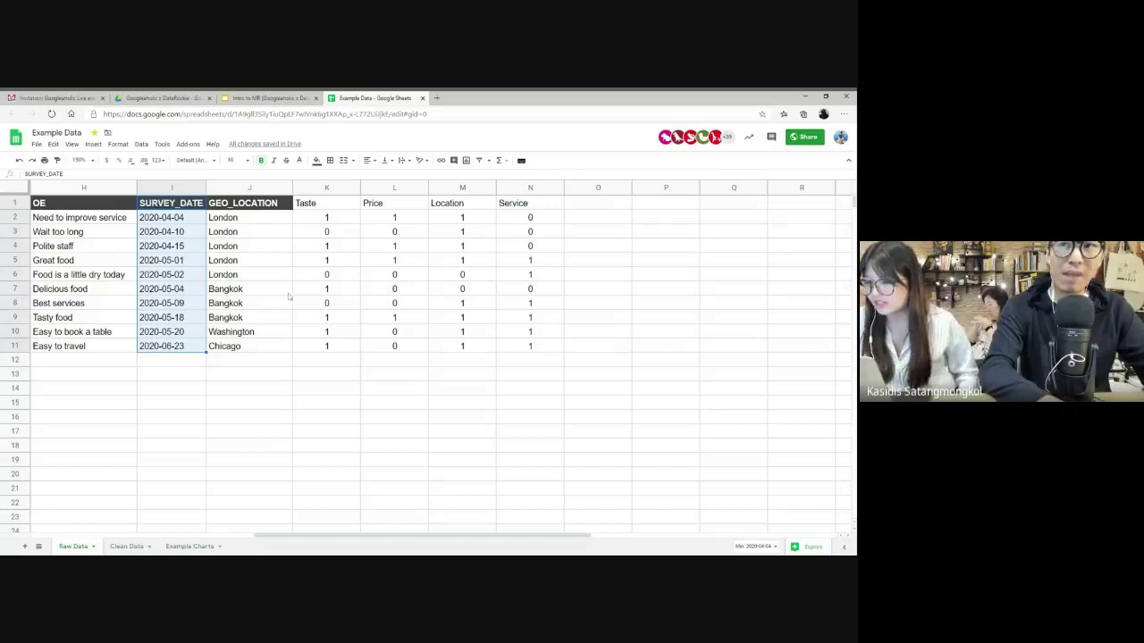
- Insert a blank column left of GEO_LOCATION and give it the header MONTH
{"action": "left_click", "coordinate": [250, 186]}
{"action": "right_click", "coordinate": [243, 187]}
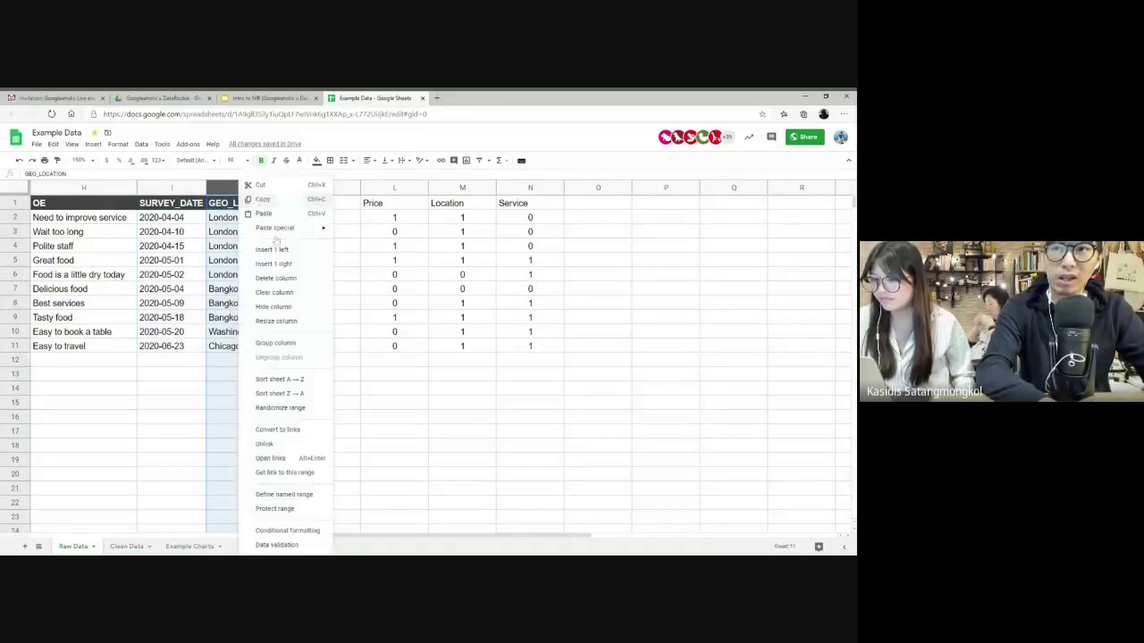
{"action": "left_click", "coordinate": [272, 249]}
{"action": "left_click", "coordinate": [242, 224]}
{"action": "left_click", "coordinate": [270, 202]}
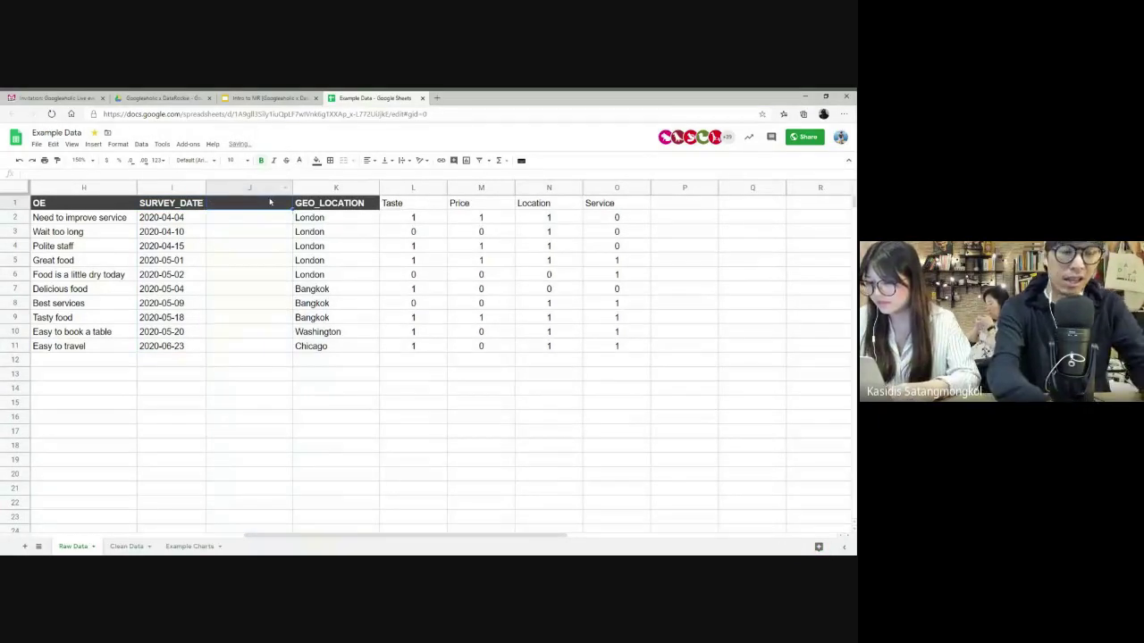
{"action": "type", "text": "MONTH"}
{"action": "key", "text": "Return"}
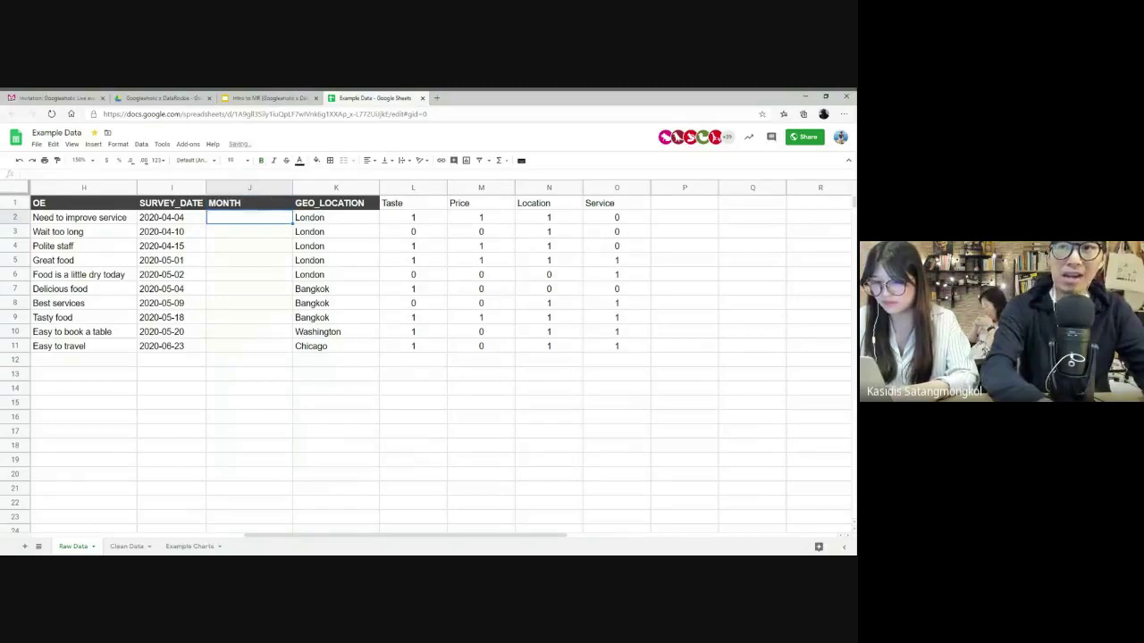
- Enter =ArrayFormula(MONTH(I2:I11)) in J2 to extract each survey date's month
{"action": "type", "text": "=MONTH"}
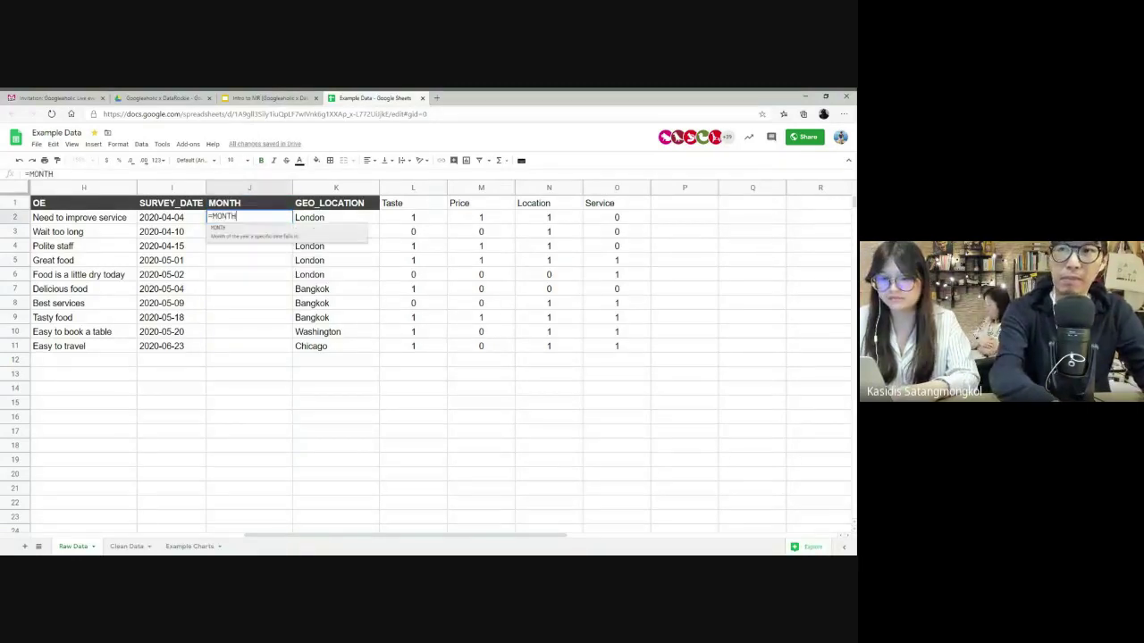
{"action": "type", "text": "("}
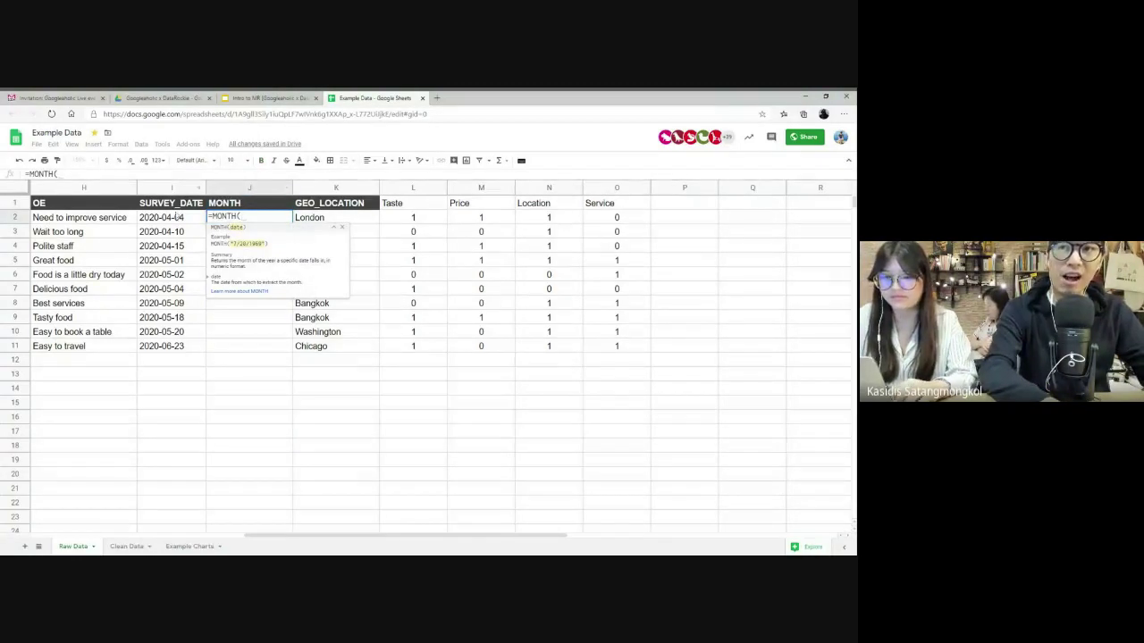
{"action": "left_click", "coordinate": [171, 219]}
{"action": "left_click_drag", "start_coordinate": [171, 221], "coordinate": [172, 349]}
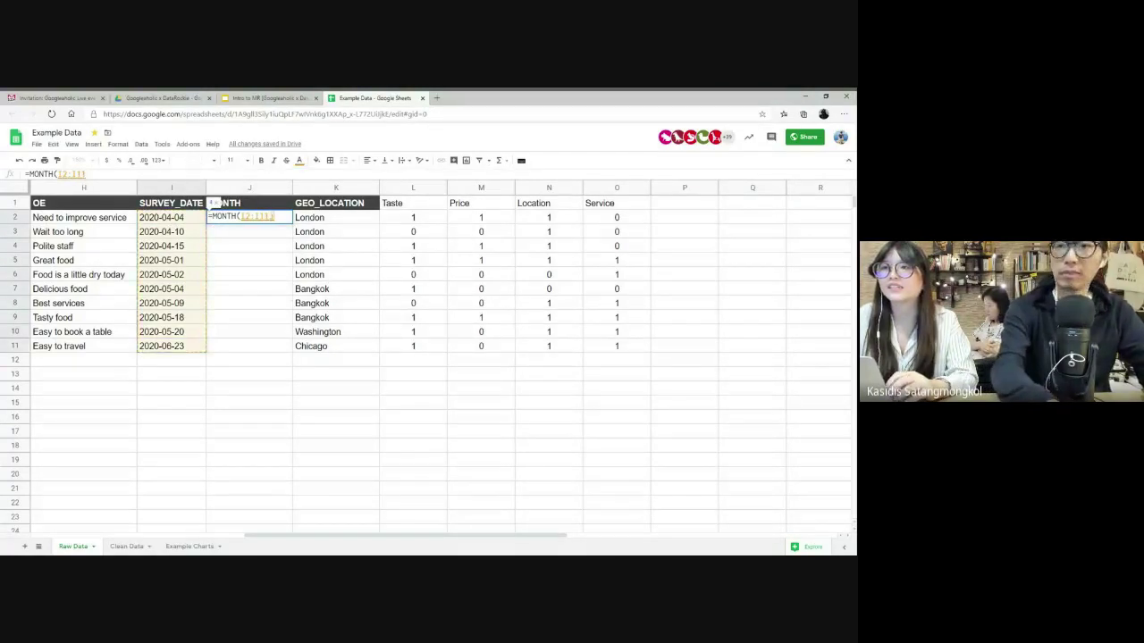
{"action": "type", "text": ")"}
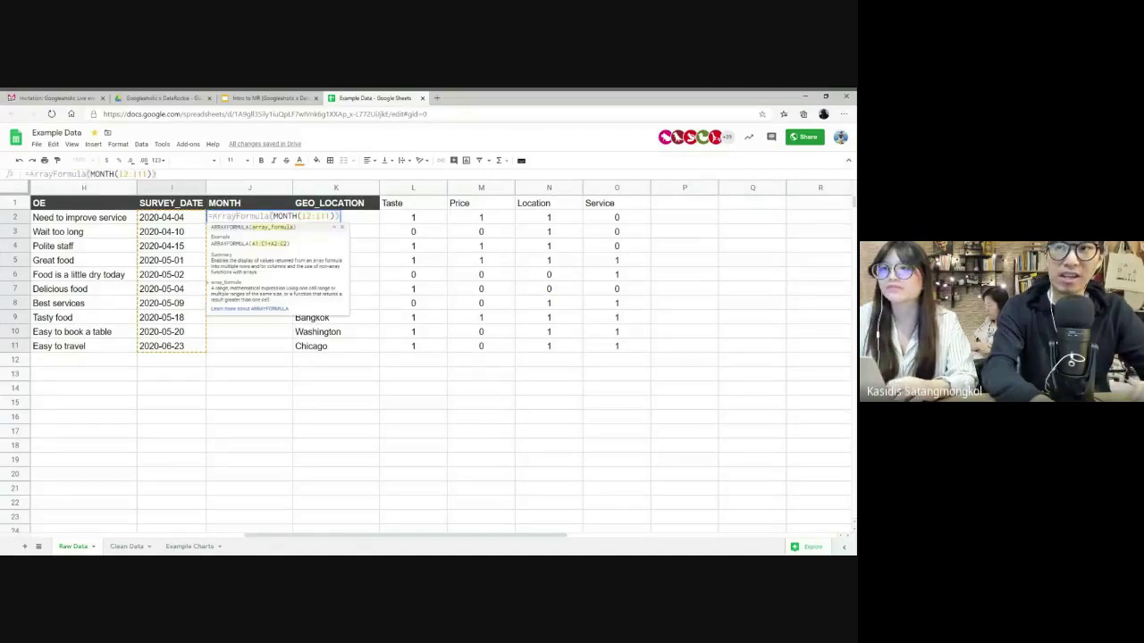
{"action": "key", "text": "ctrl+shift+Return"}
{"action": "key", "text": "Return"}
- Centre-align the entire MONTH column
{"action": "left_click_drag", "start_coordinate": [214, 217], "coordinate": [214, 346]}
{"action": "left_click_drag", "start_coordinate": [215, 262], "coordinate": [221, 333]}
{"action": "left_click", "coordinate": [223, 346]}
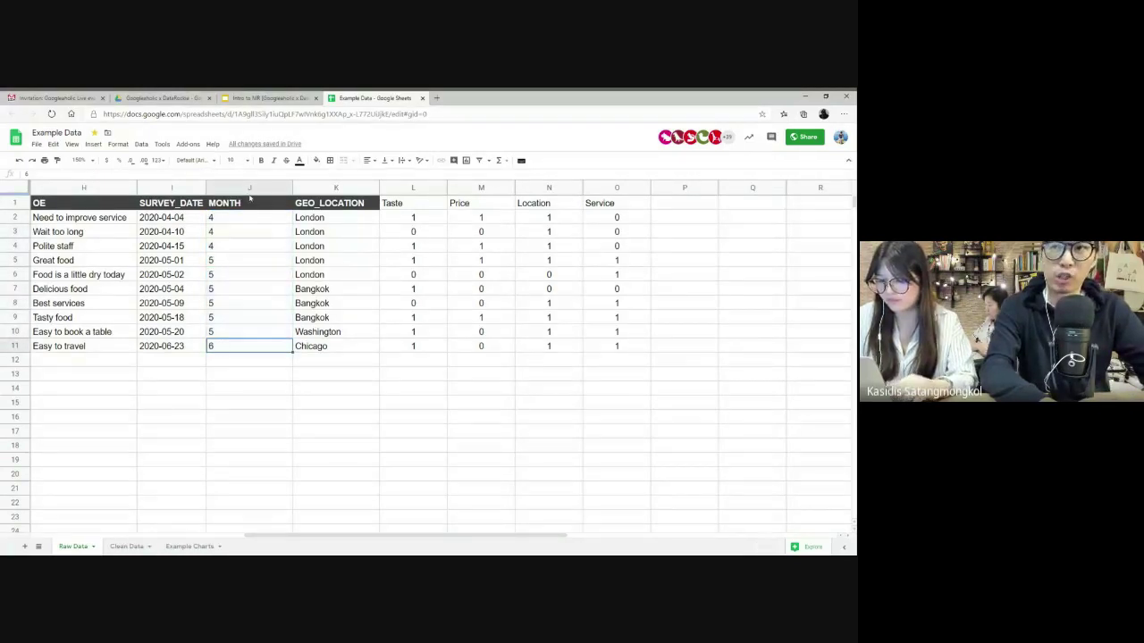
{"action": "left_click", "coordinate": [249, 188]}
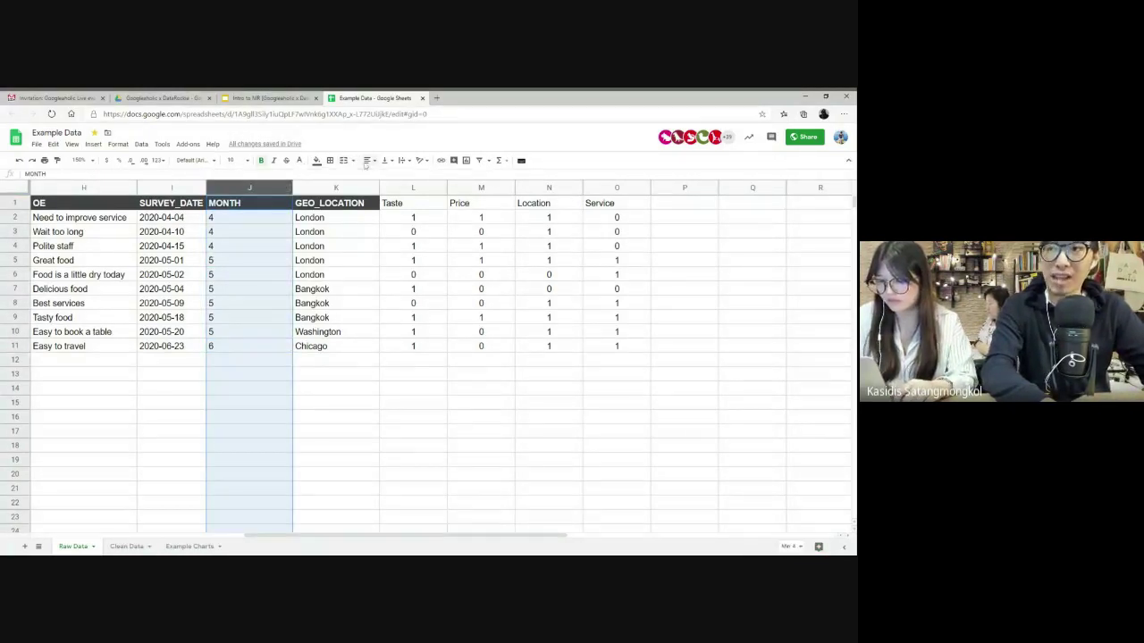
{"action": "left_click", "coordinate": [370, 162]}
{"action": "left_click", "coordinate": [378, 175]}
- Review J2's month formula, then delete it to empty the column
{"action": "left_click", "coordinate": [259, 219]}
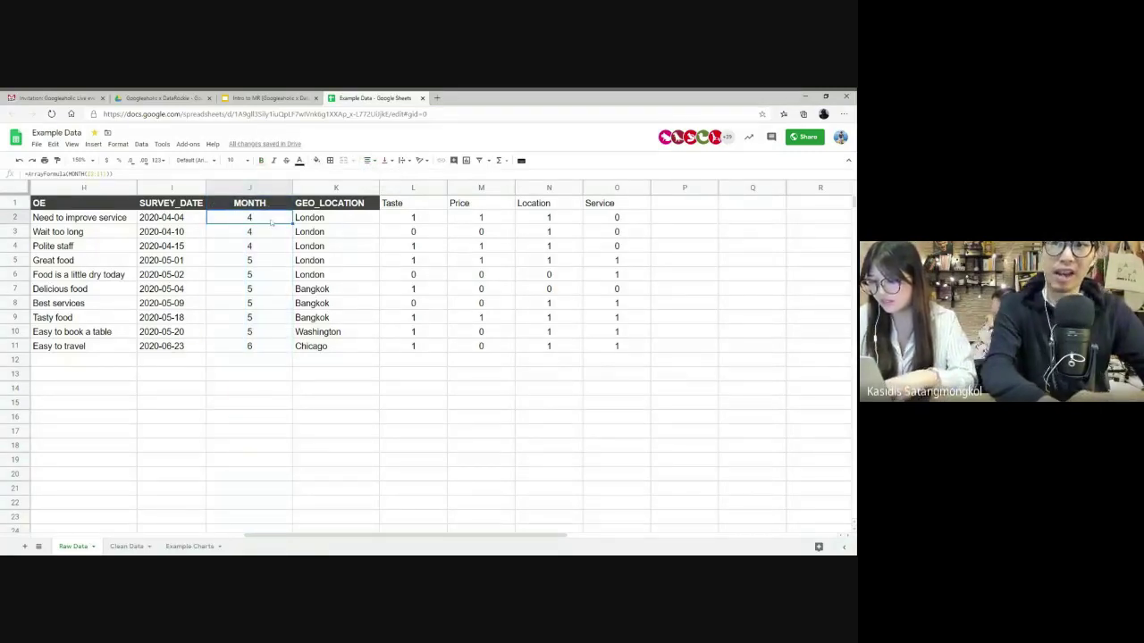
{"action": "double_click", "coordinate": [270, 221]}
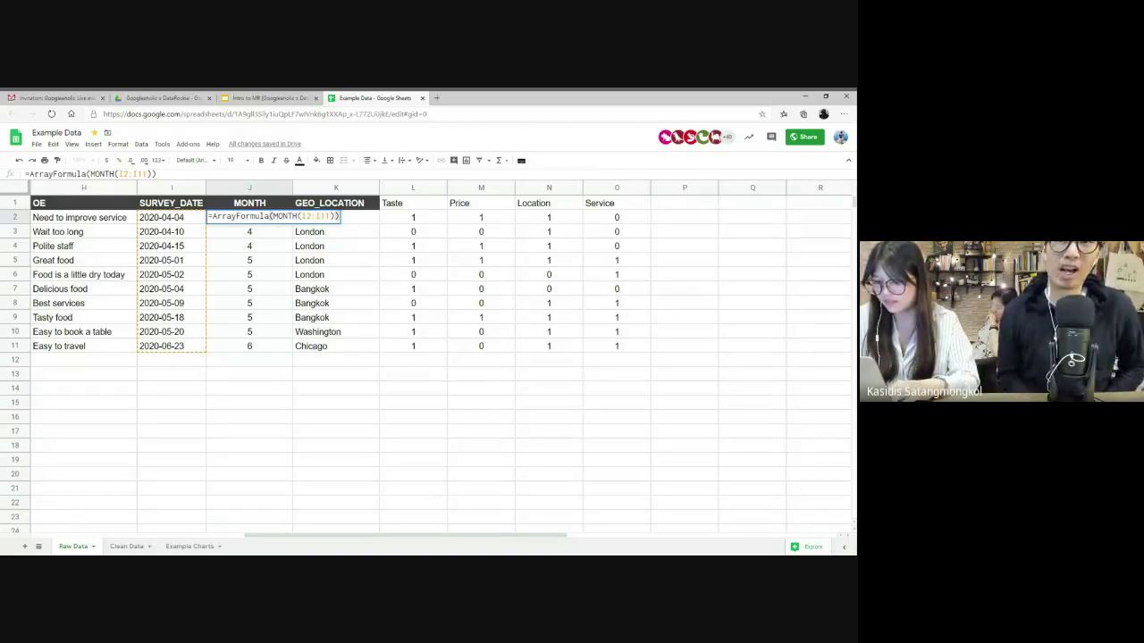
{"action": "key", "text": "Escape"}
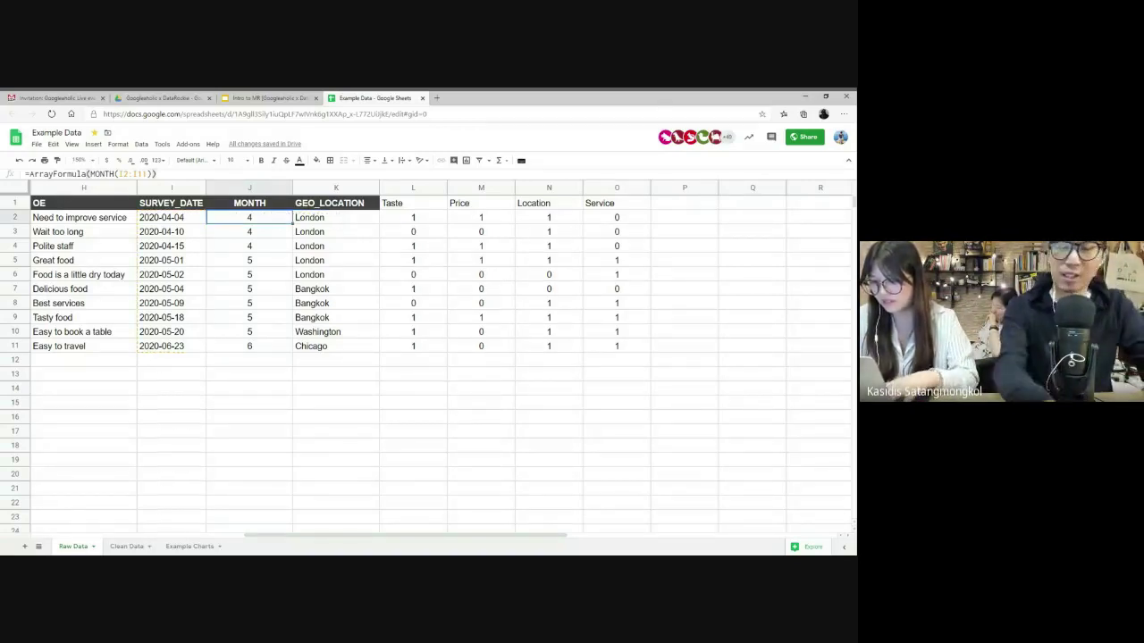
{"action": "key", "text": "Delete"}
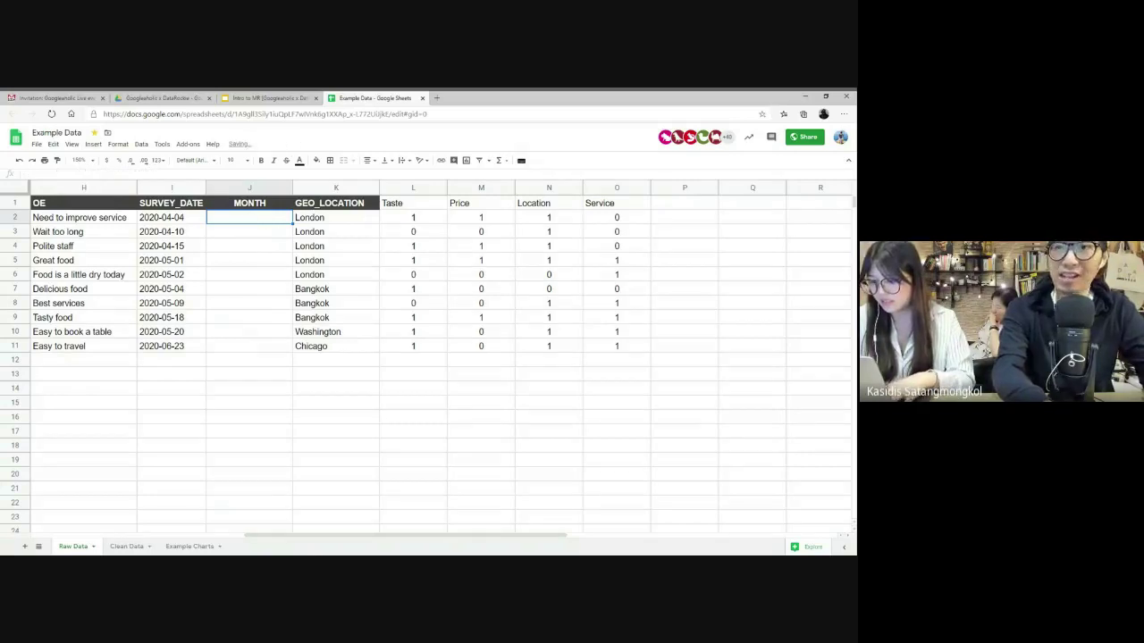
- Re-enter =ArrayFormula(MONTH(I2:I11)) in J2, giving month numbers 4, 5 and 6
{"action": "type", "text": "="}
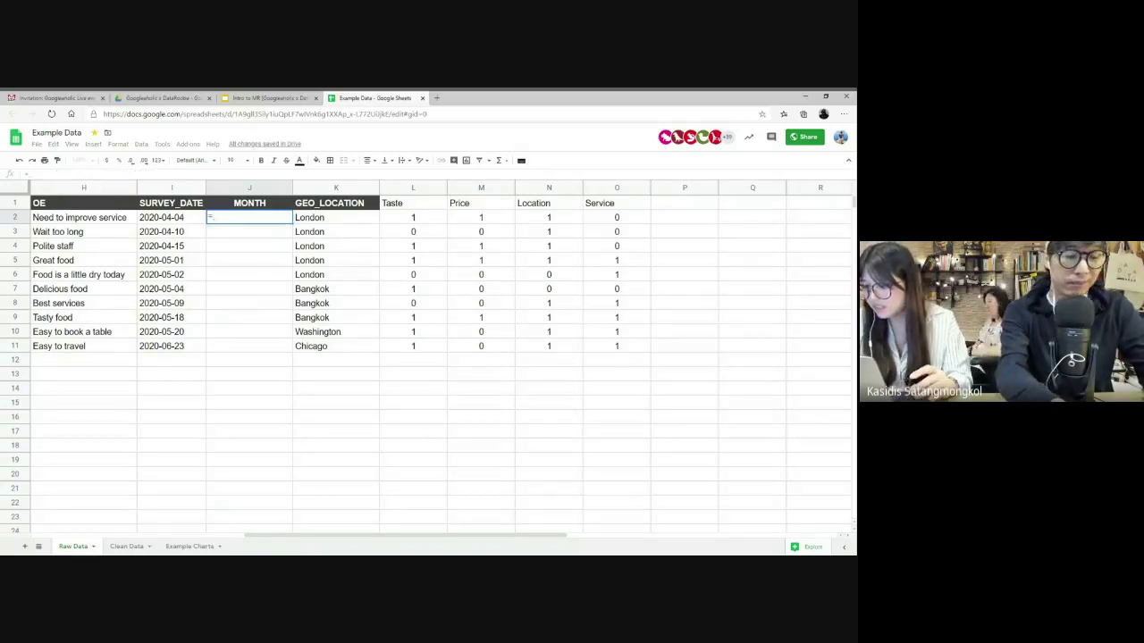
{"action": "type", "text": "MONTH("}
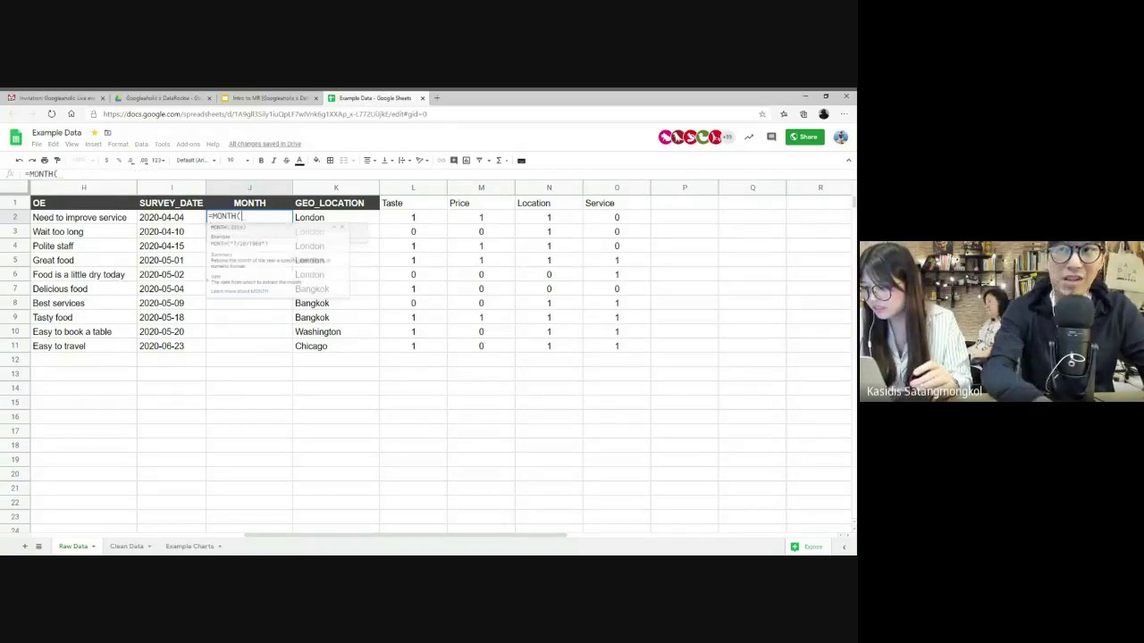
{"action": "left_click_drag", "start_coordinate": [169, 217], "coordinate": [170, 346]}
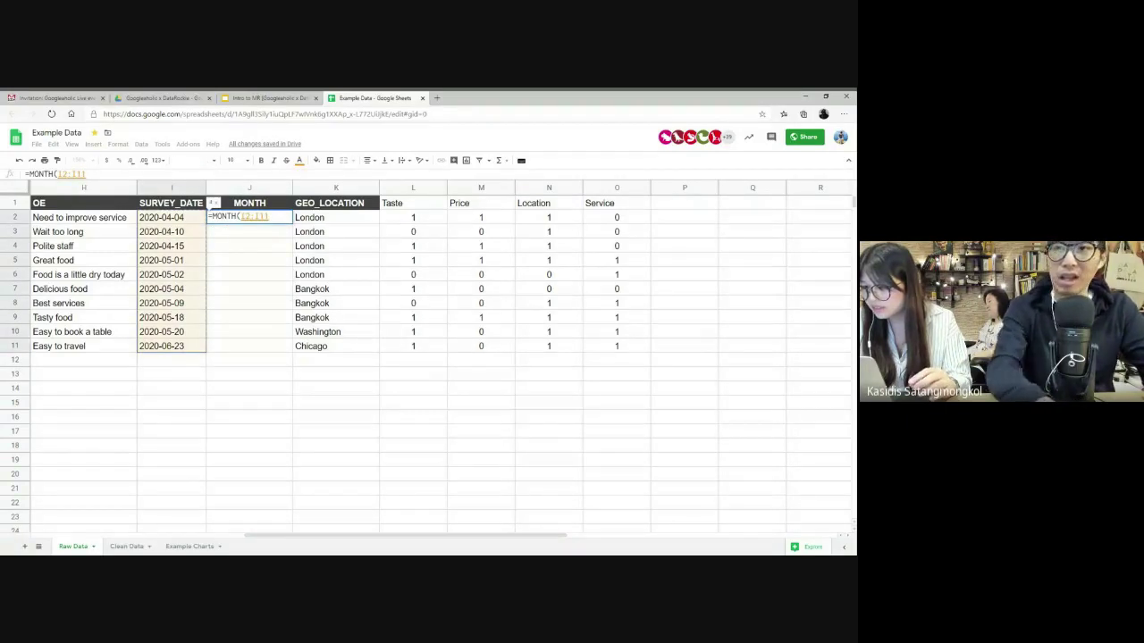
{"action": "key", "text": "ctrl+shift+Return"}
{"action": "key", "text": "Return"}
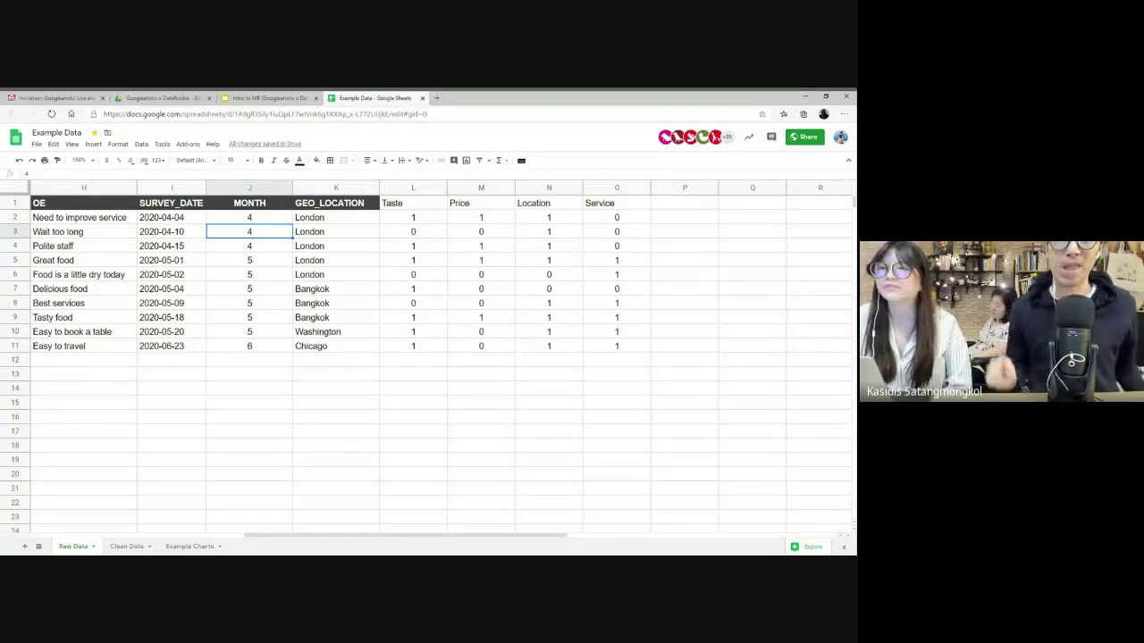
{"action": "scroll", "coordinate": [429, 357], "scroll_direction": "left", "scroll_amount": 5}
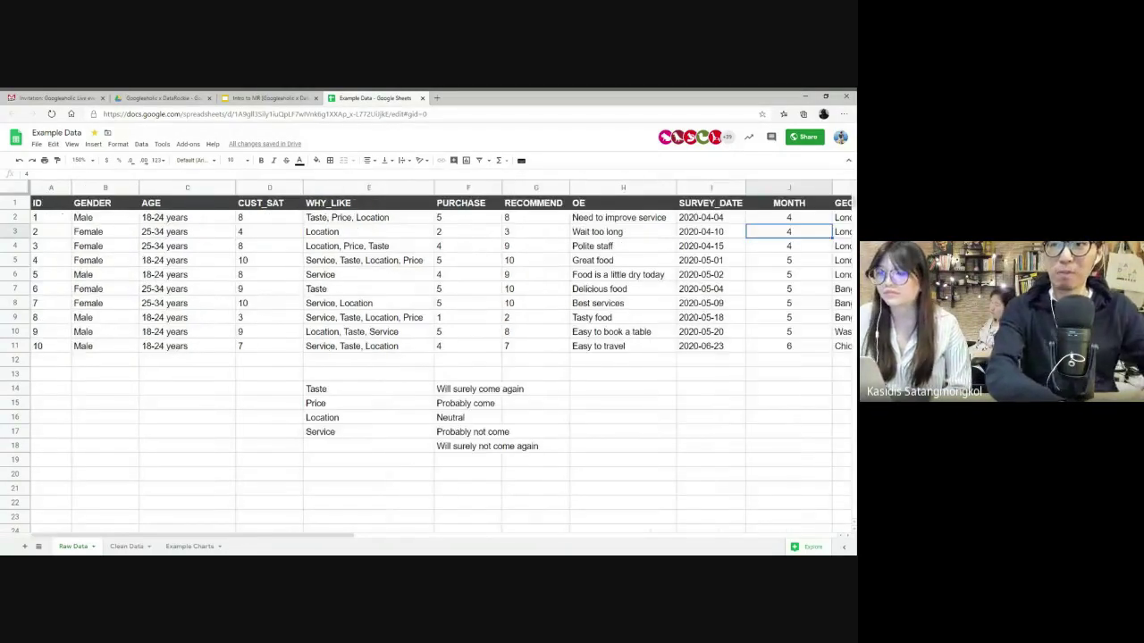
- Switch to the Clean Data sheet and look across its columns to the flag formulas
{"action": "left_click", "coordinate": [127, 546]}
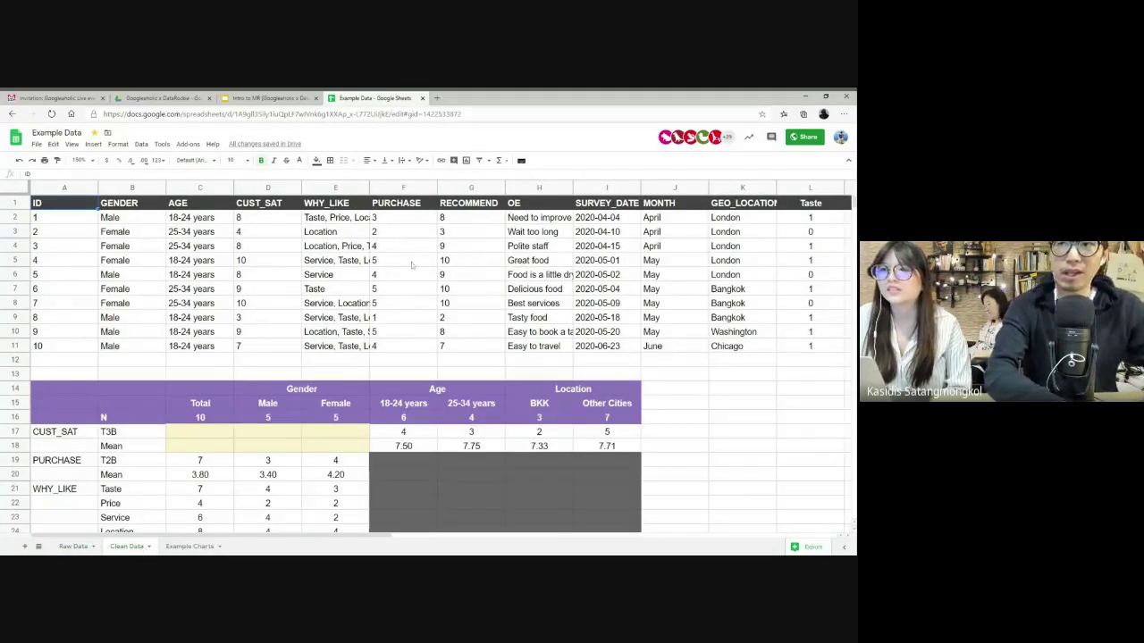
{"action": "scroll", "coordinate": [428, 255], "scroll_direction": "right", "scroll_amount": 5}
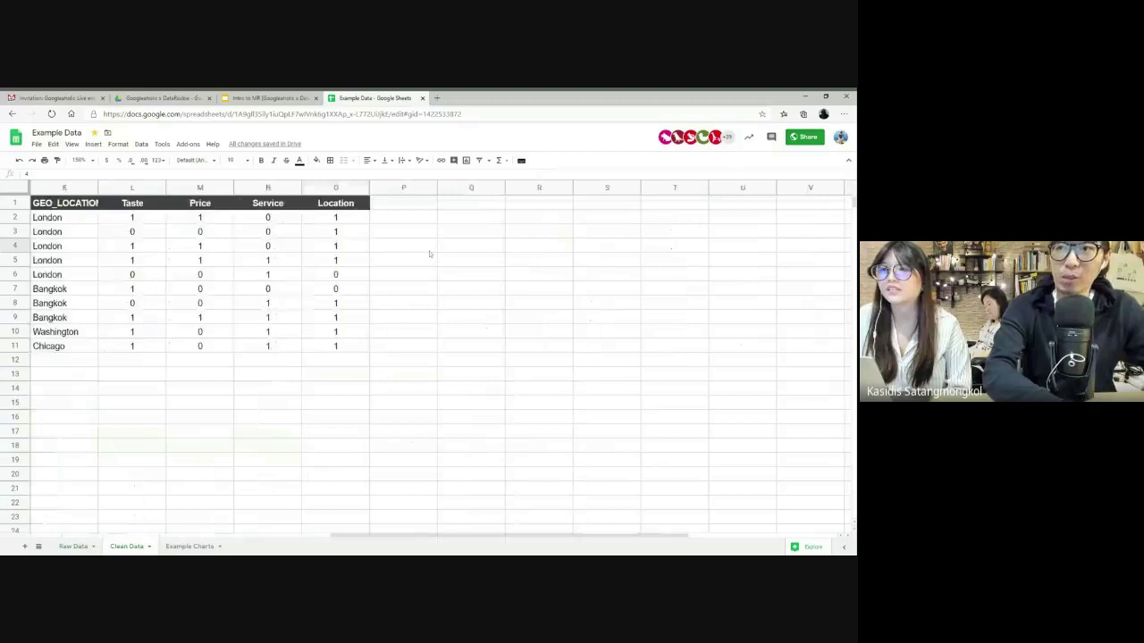
{"action": "scroll", "coordinate": [429, 254], "scroll_direction": "left", "scroll_amount": 5}
{"action": "scroll", "coordinate": [429, 255], "scroll_direction": "right", "scroll_amount": 3}
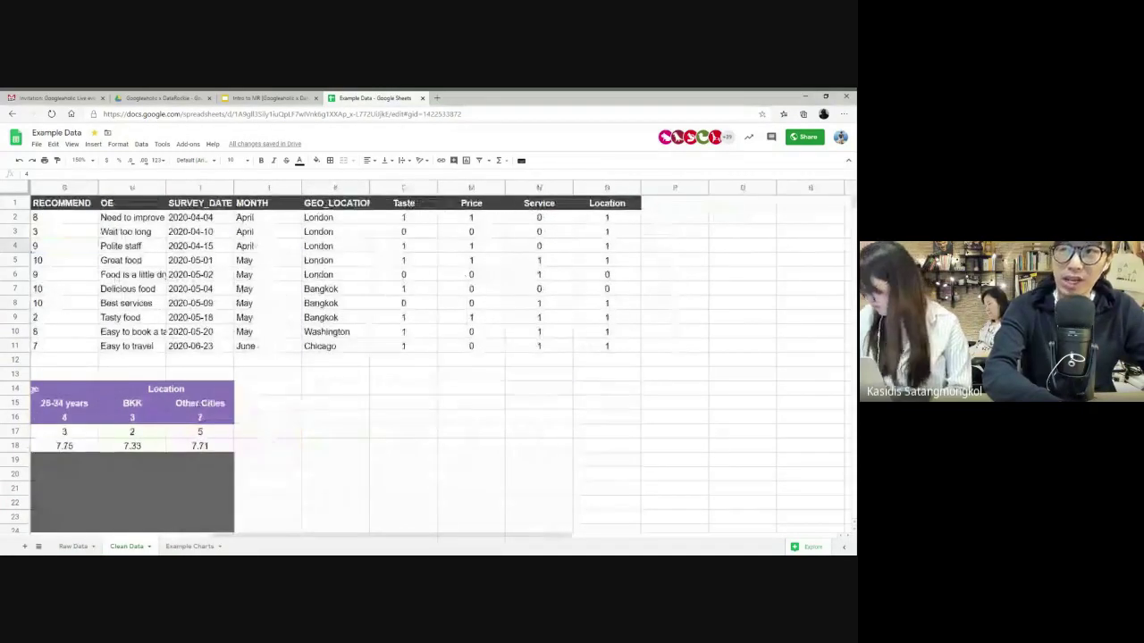
{"action": "left_click", "coordinate": [403, 217]}
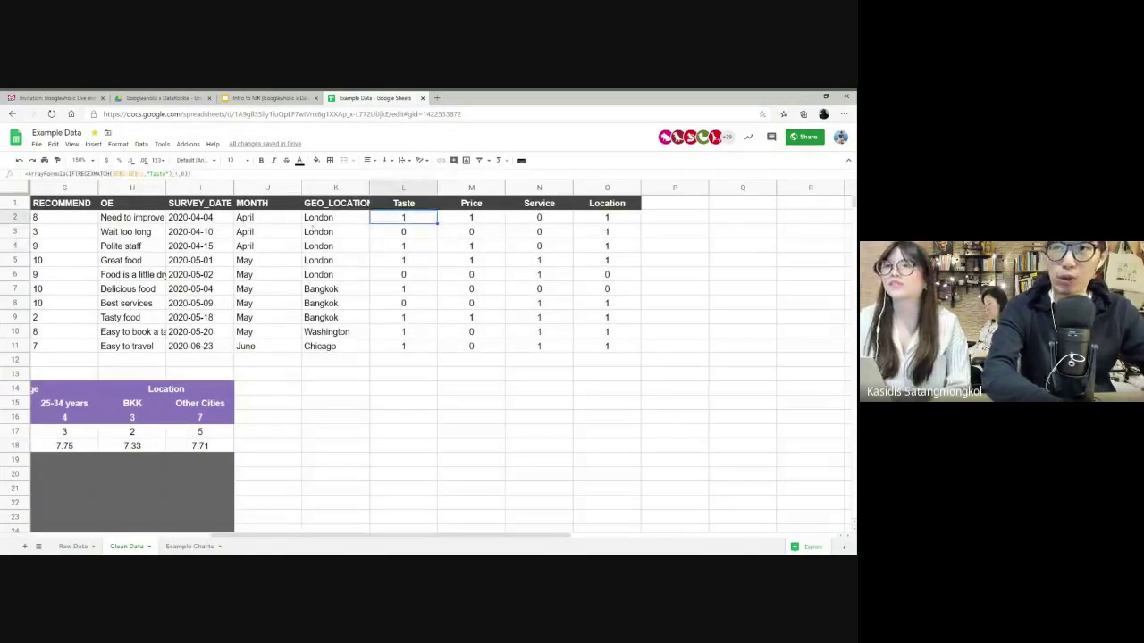
- Walk through J2's CHOOSE(MONTH(I2), ...) formula that maps month numbers to names
{"action": "double_click", "coordinate": [267, 217]}
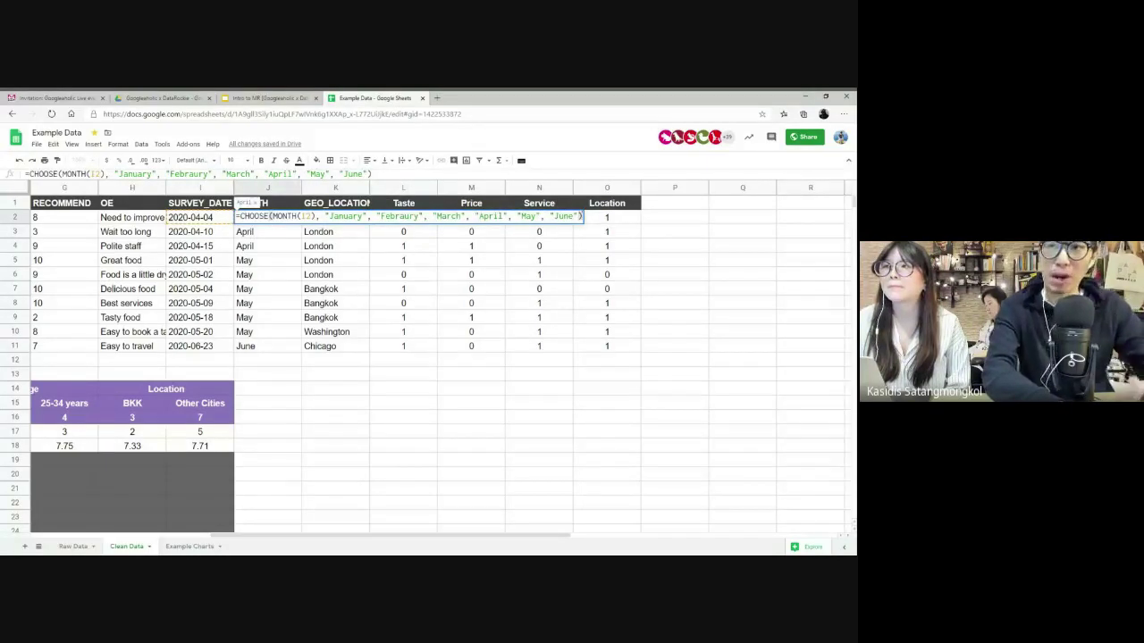
{"action": "left_click_drag", "start_coordinate": [269, 217], "coordinate": [239, 217]}
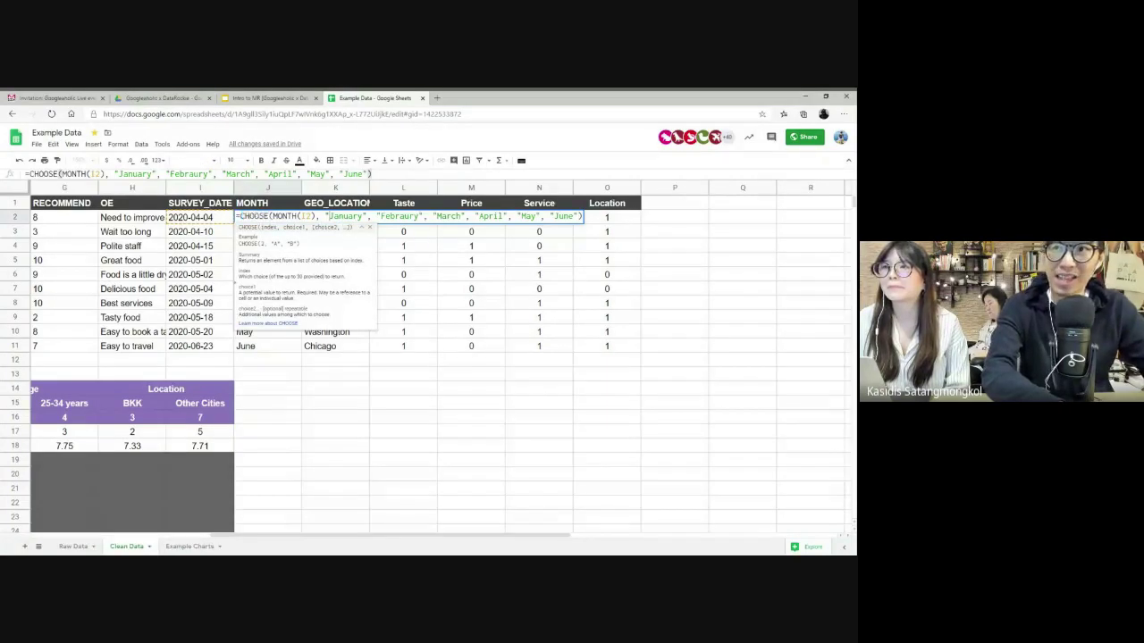
{"action": "left_click_drag", "start_coordinate": [327, 216], "coordinate": [461, 216]}
{"action": "left_click", "coordinate": [437, 217]}
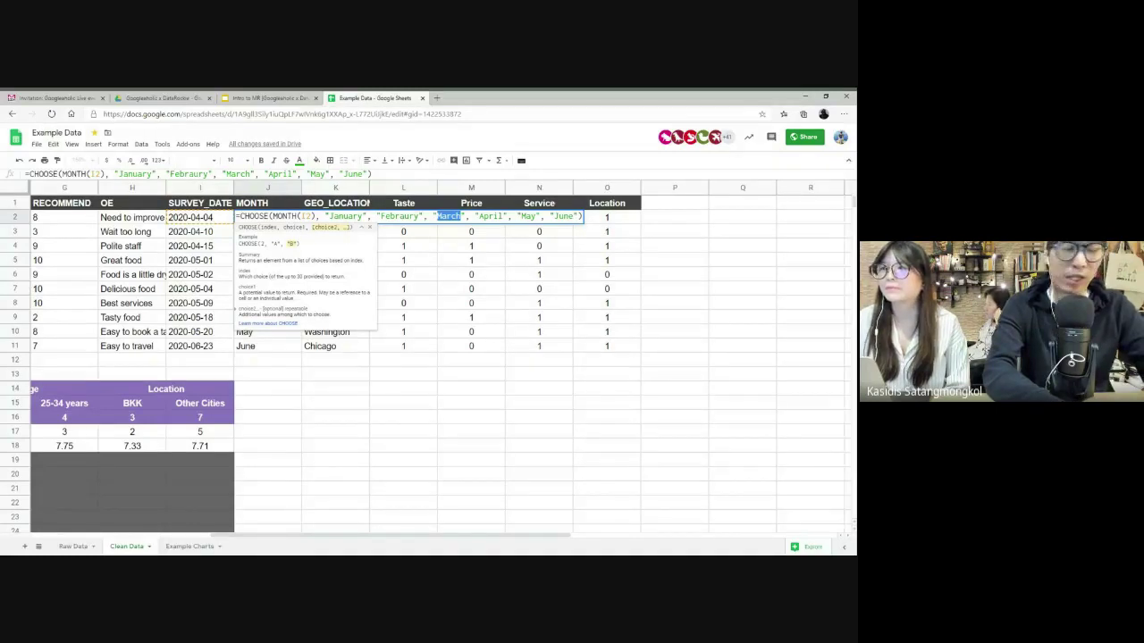
{"action": "key", "text": "Escape"}
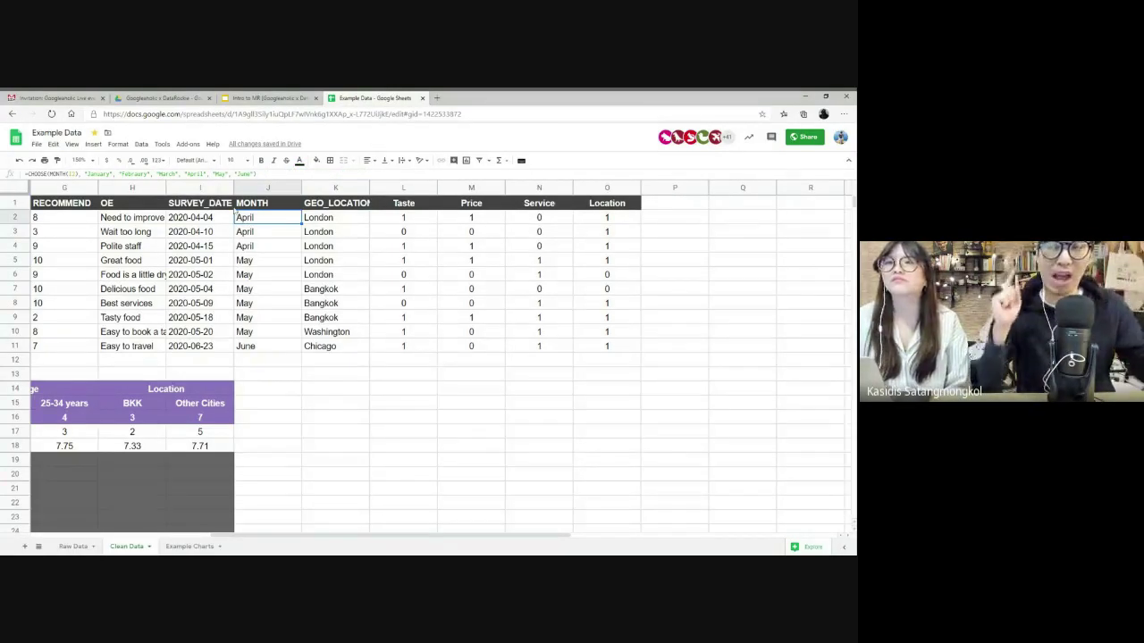
- Inspect the COUNTIFS formula in F17 and the COUNTIF formula in C19 without changing them
{"action": "scroll", "coordinate": [243, 308], "scroll_direction": "left", "scroll_amount": 6}
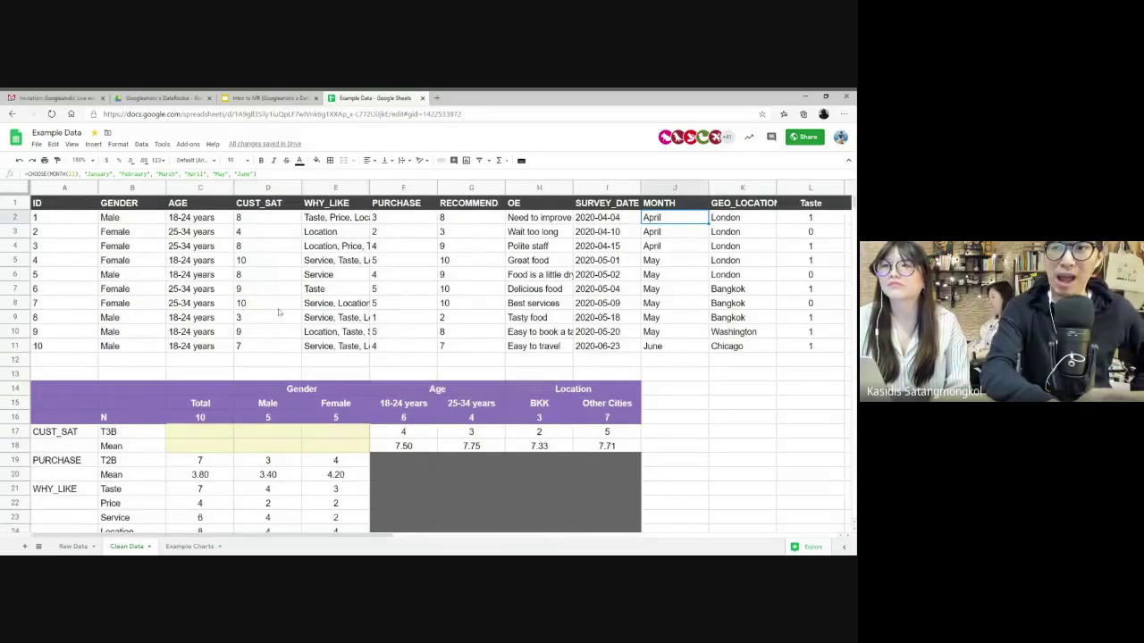
{"action": "scroll", "coordinate": [254, 340], "scroll_direction": "down", "scroll_amount": 5}
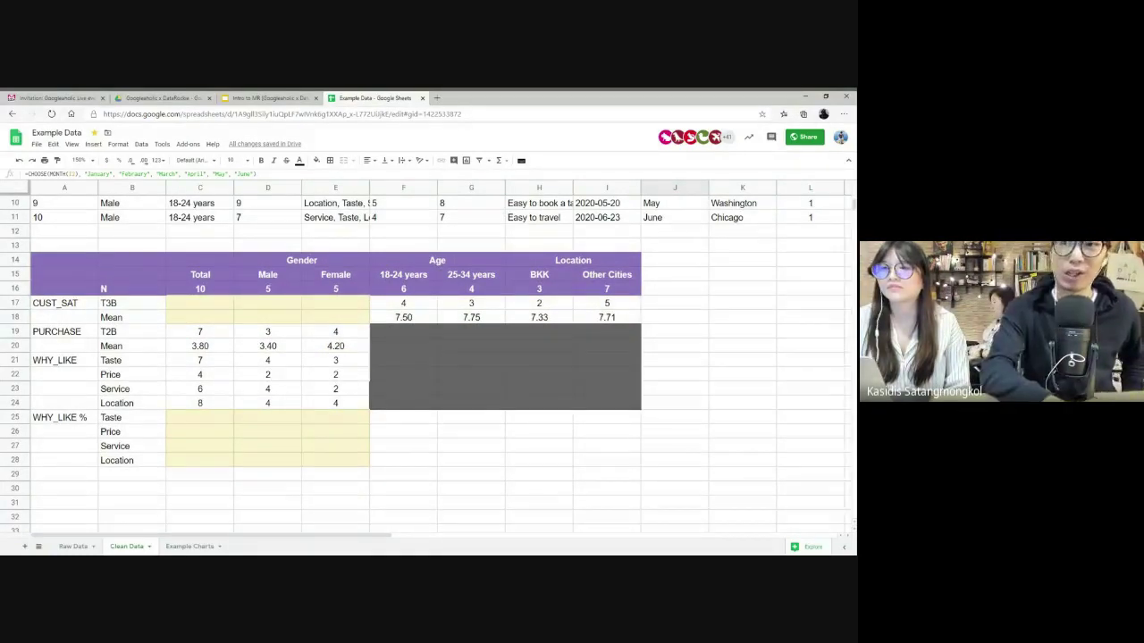
{"action": "left_click", "coordinate": [411, 301]}
{"action": "double_click", "coordinate": [409, 304]}
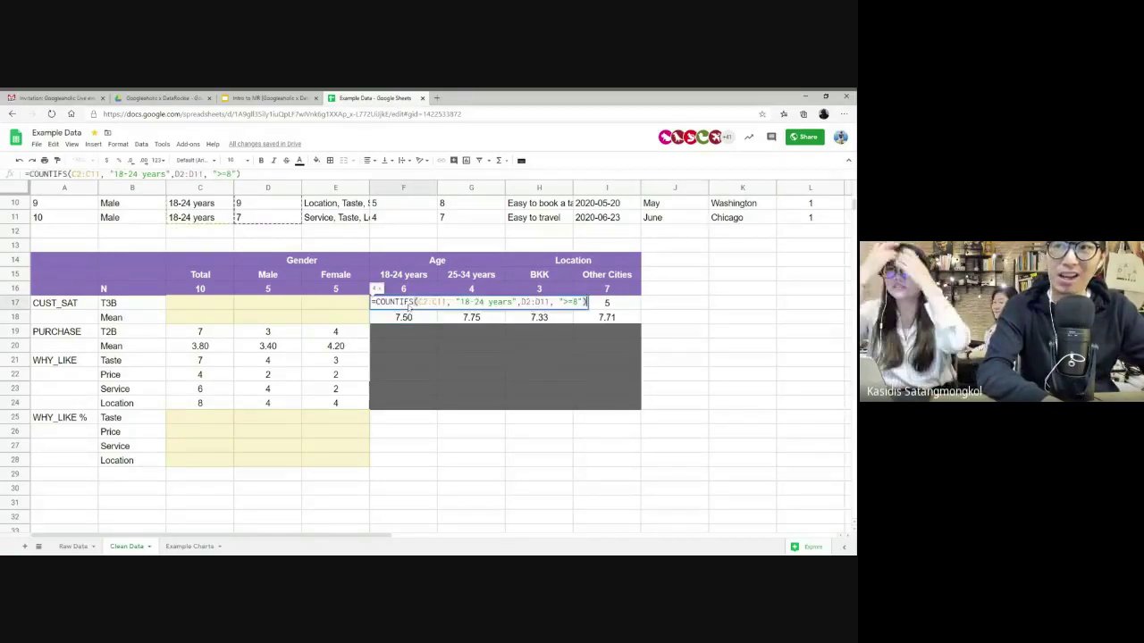
{"action": "left_click", "coordinate": [217, 335]}
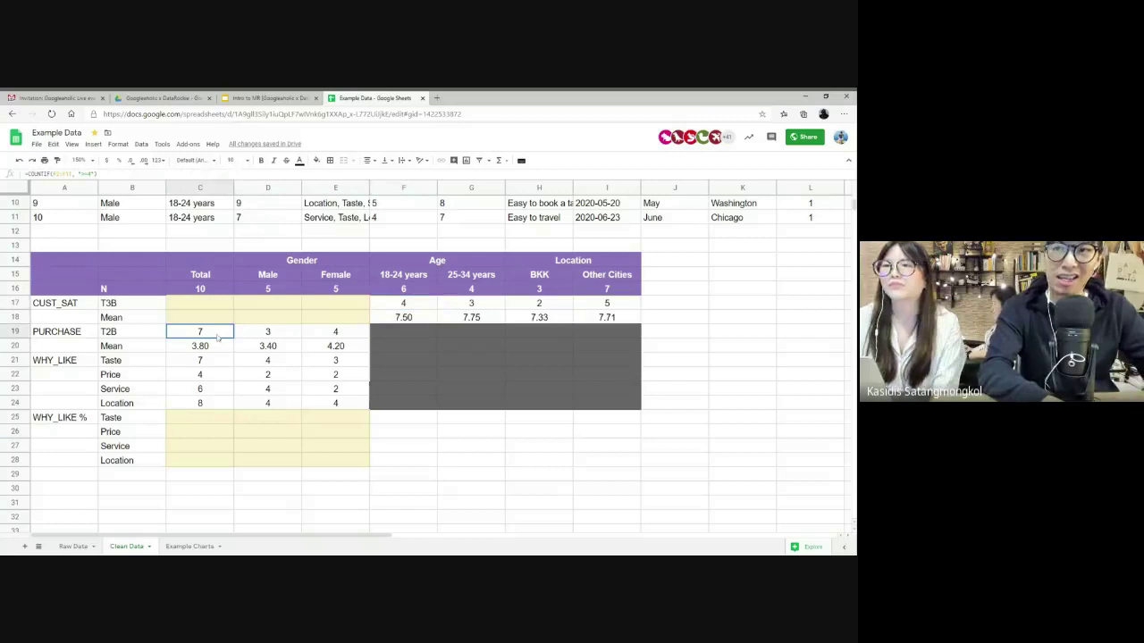
{"action": "double_click", "coordinate": [217, 335]}
{"action": "key", "text": "Escape"}
- Mark the empty ranges C17:E18 and C25:E28, then go to the Googleaholic x DataRockie Drive folder
{"action": "left_click_drag", "start_coordinate": [201, 303], "coordinate": [337, 319]}
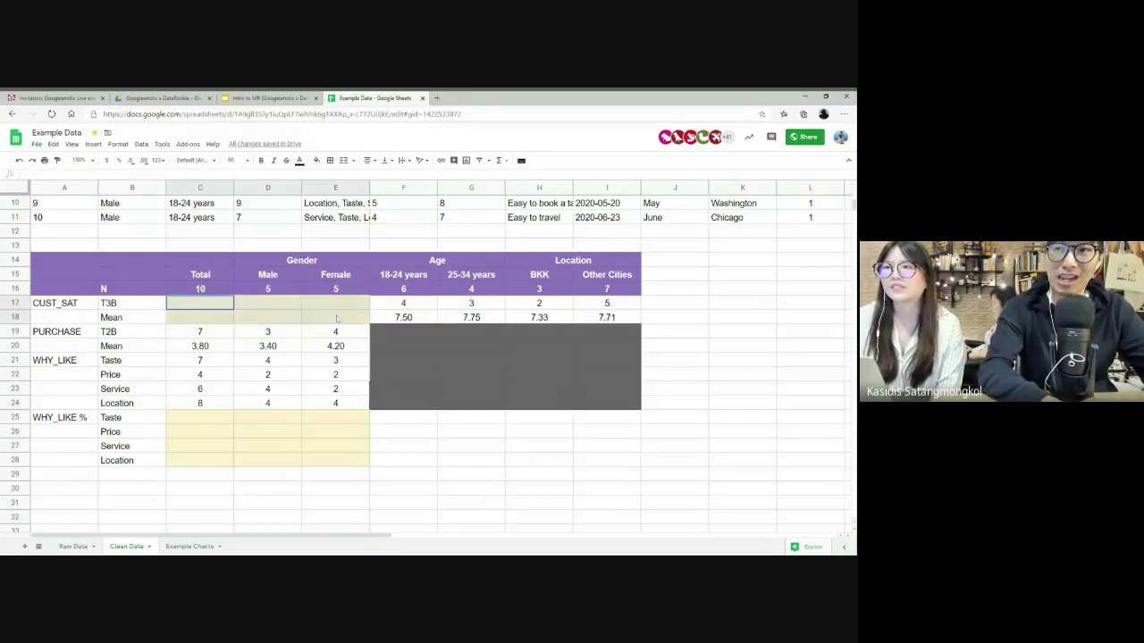
{"action": "left_click_drag", "start_coordinate": [198, 417], "coordinate": [367, 461]}
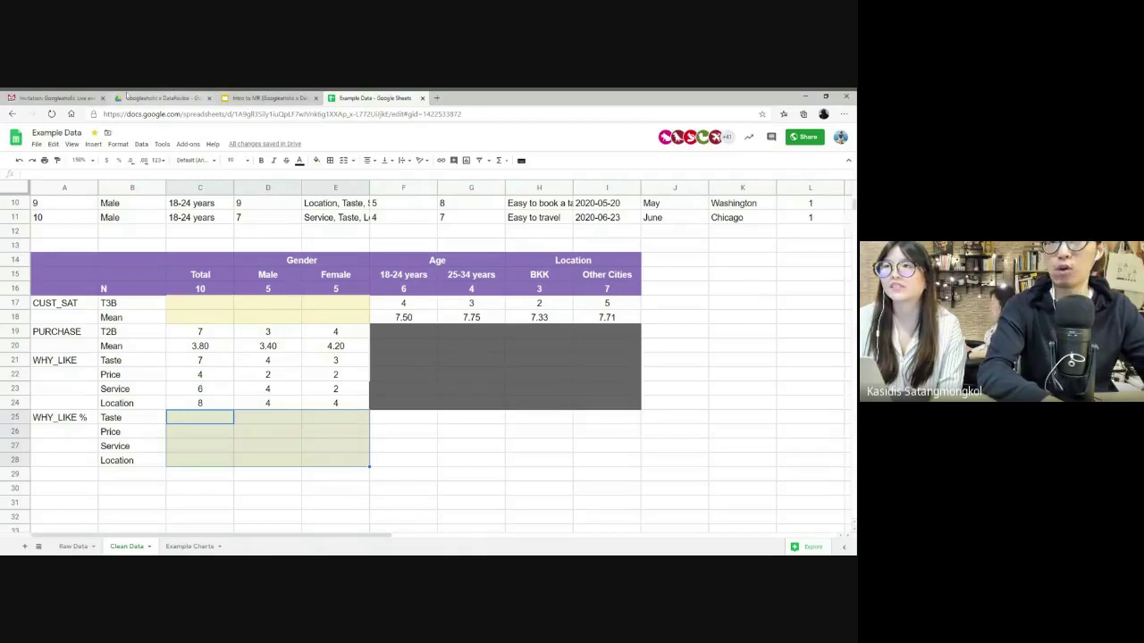
{"action": "left_click", "coordinate": [159, 98]}
- Open the SOY in THAILAND report PDF preview and briefly zoom its title slide
{"action": "left_click", "coordinate": [206, 355]}
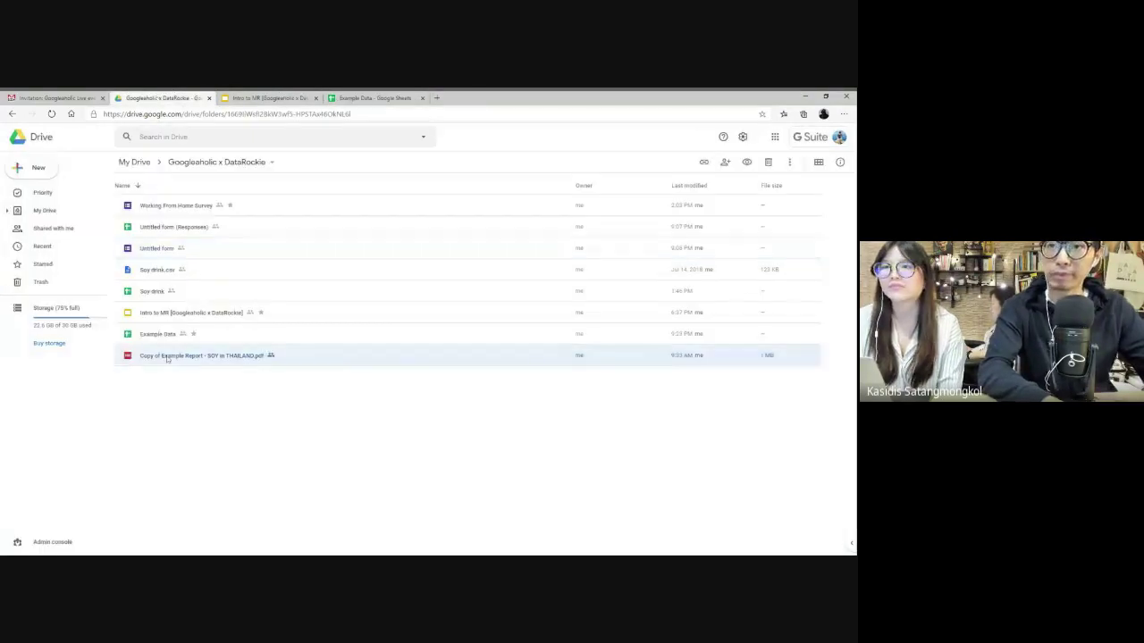
{"action": "double_click", "coordinate": [205, 355]}
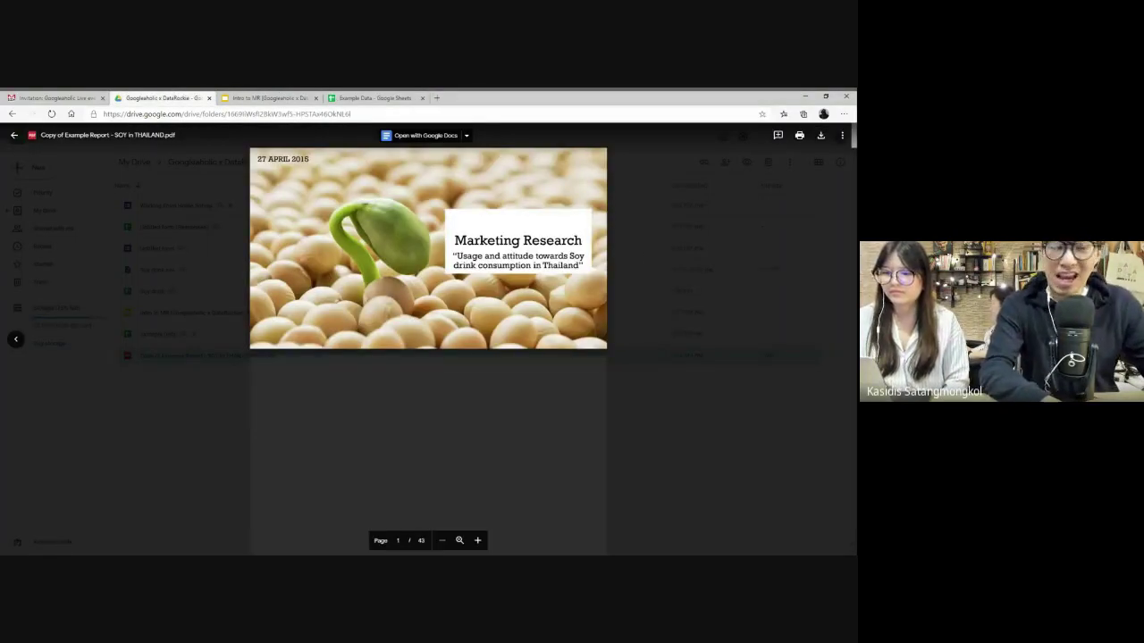
{"action": "key", "text": "ctrl+plus"}
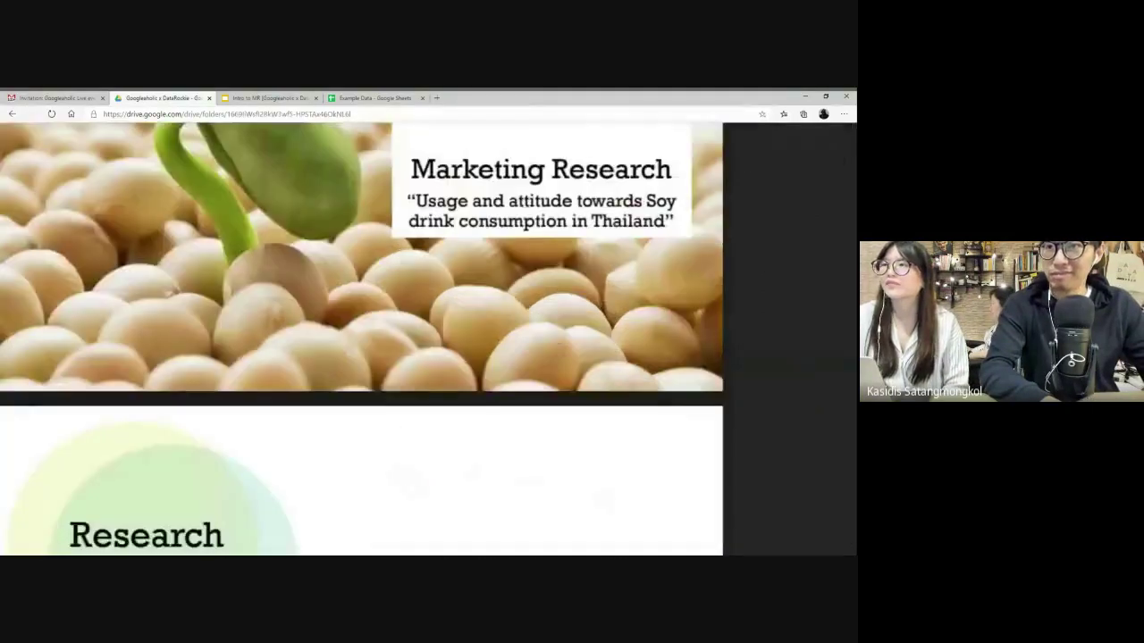
{"action": "key", "text": "ctrl+minus"}
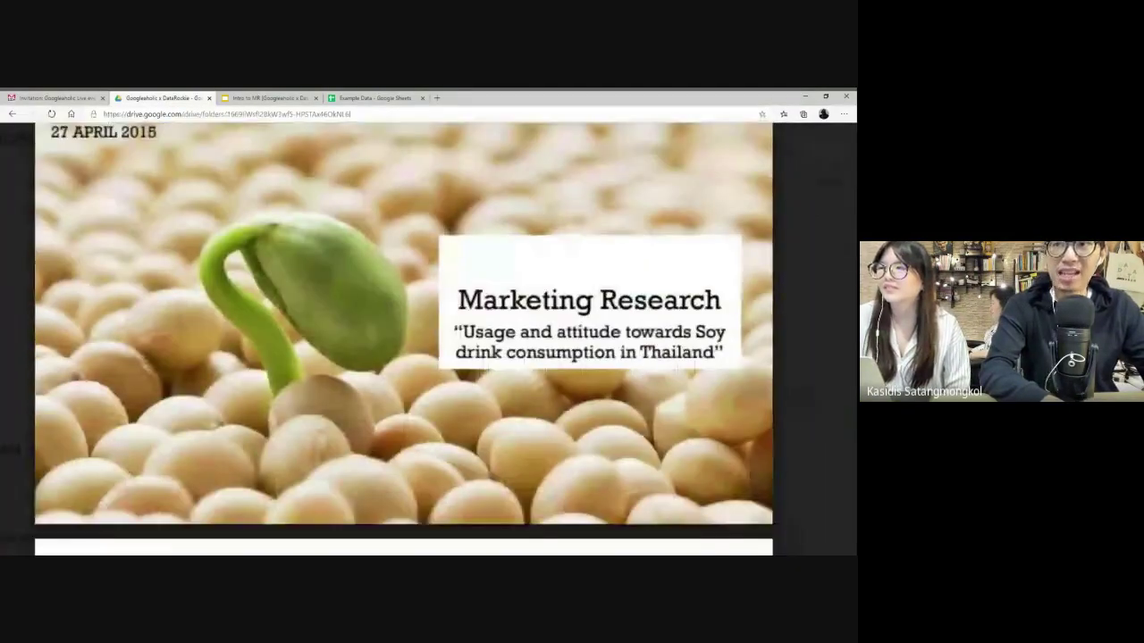
{"action": "scroll", "coordinate": [422, 340], "scroll_direction": "down", "scroll_amount": 1}
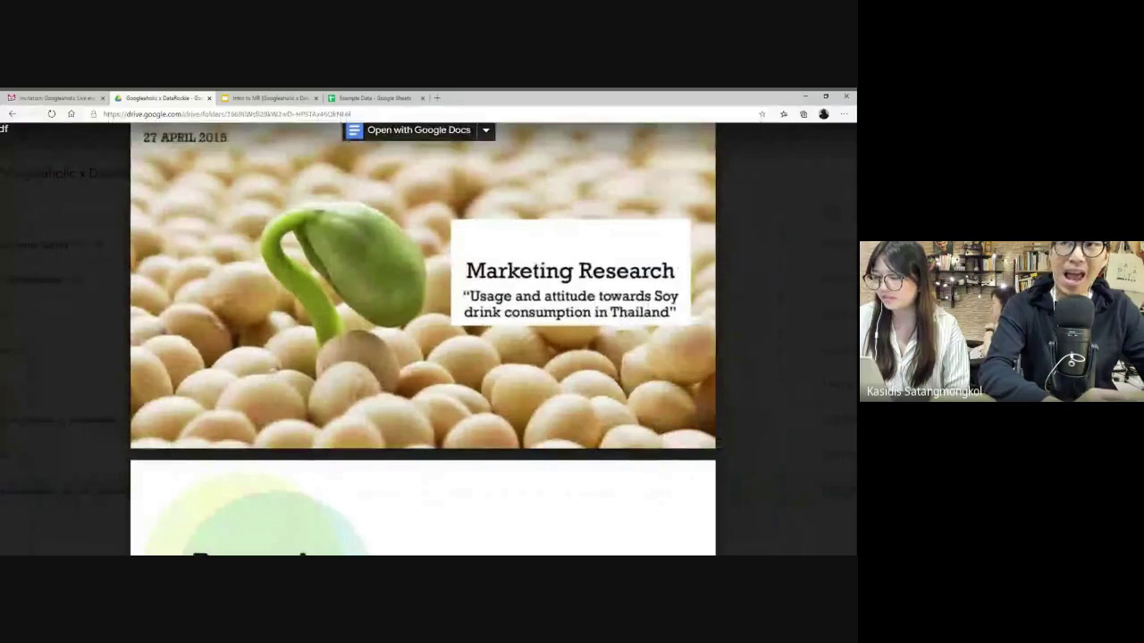
{"action": "scroll", "coordinate": [422, 339], "scroll_direction": "up", "scroll_amount": 1}
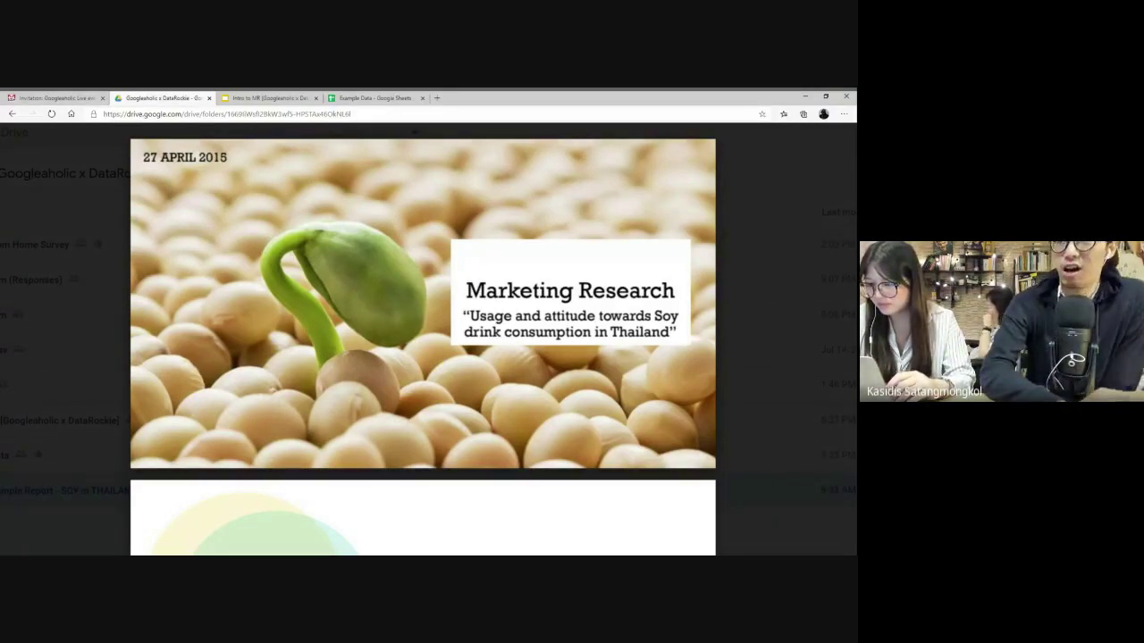
- Scroll the report preview down to the Research design and methodology slides
{"action": "scroll", "coordinate": [423, 339], "scroll_direction": "down", "scroll_amount": 2}
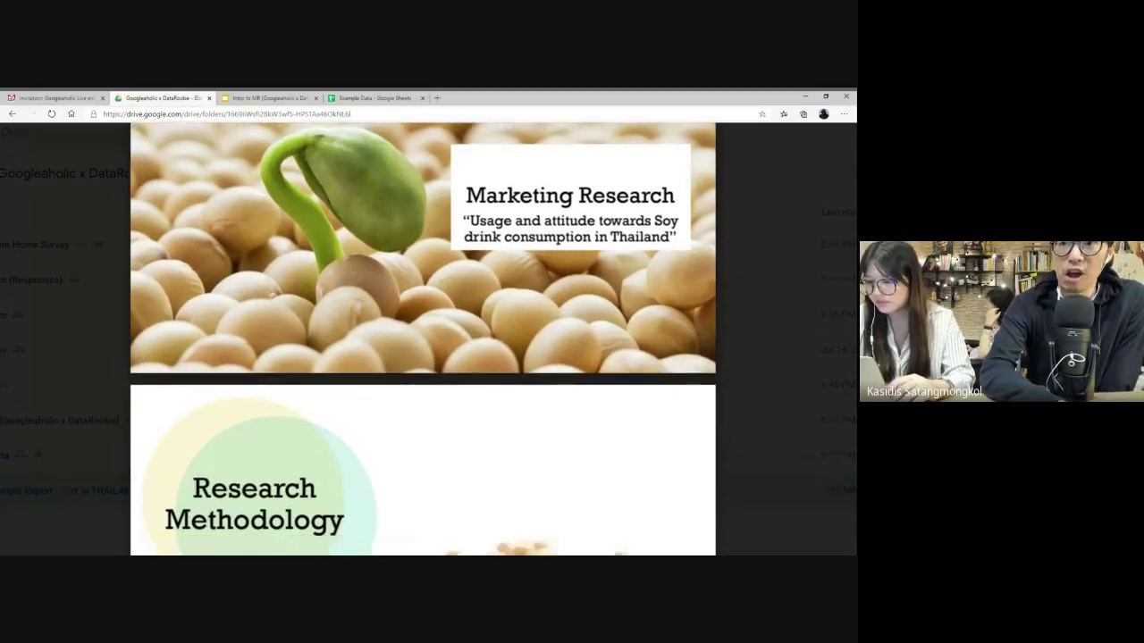
{"action": "scroll", "coordinate": [423, 338], "scroll_direction": "down", "scroll_amount": 2}
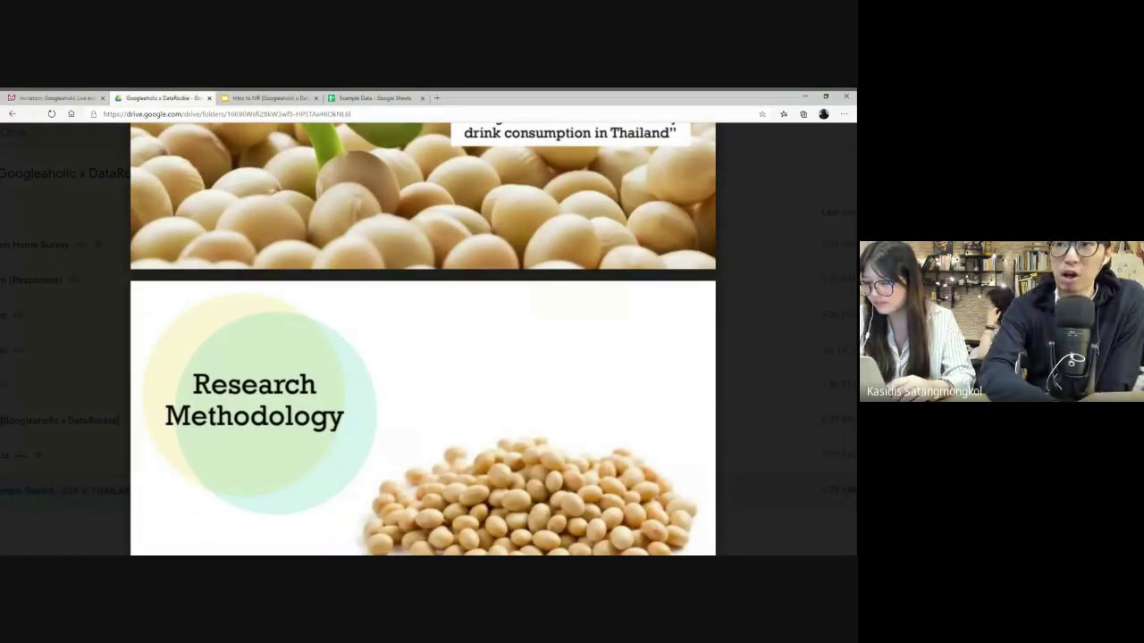
{"action": "scroll", "coordinate": [422, 338], "scroll_direction": "down", "scroll_amount": 2}
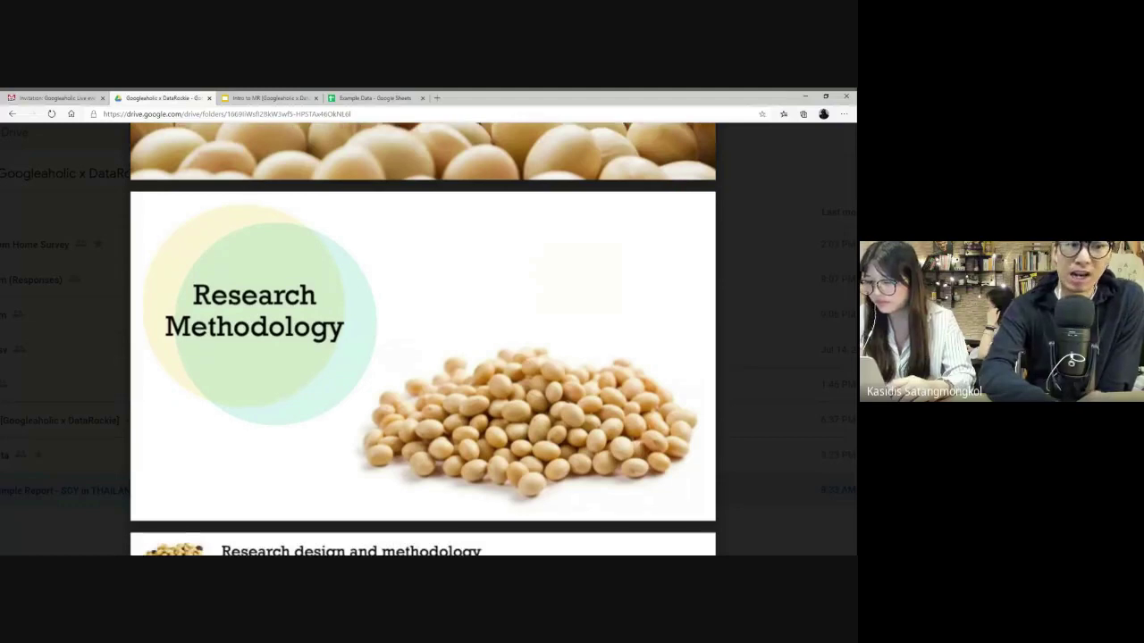
{"action": "scroll", "coordinate": [423, 339], "scroll_direction": "down", "scroll_amount": 1}
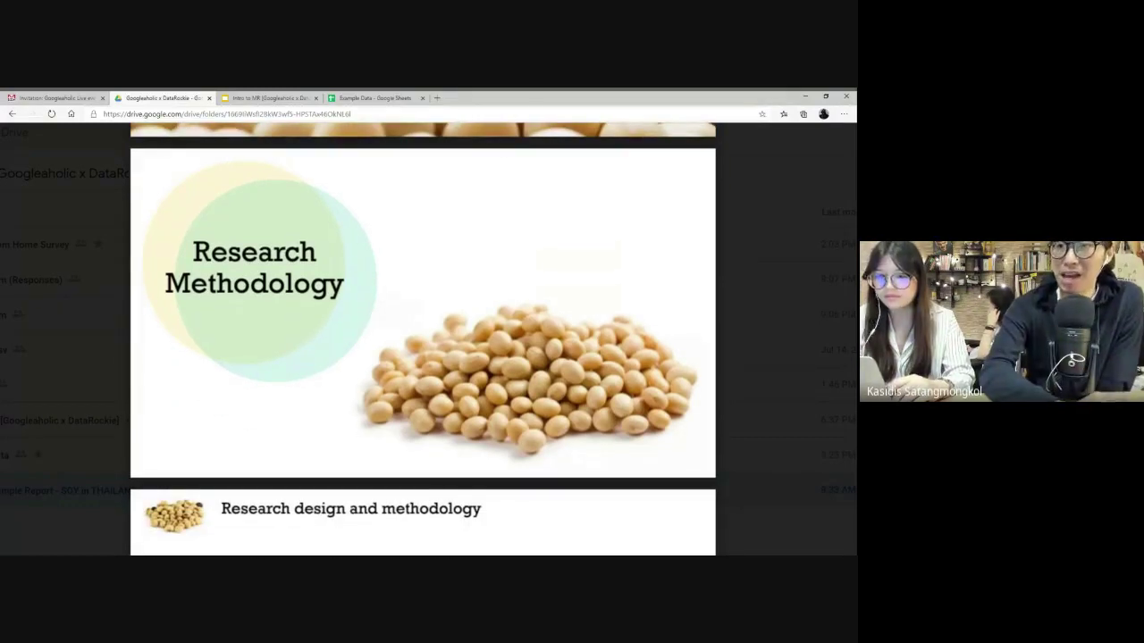
{"action": "scroll", "coordinate": [423, 338], "scroll_direction": "up", "scroll_amount": 1}
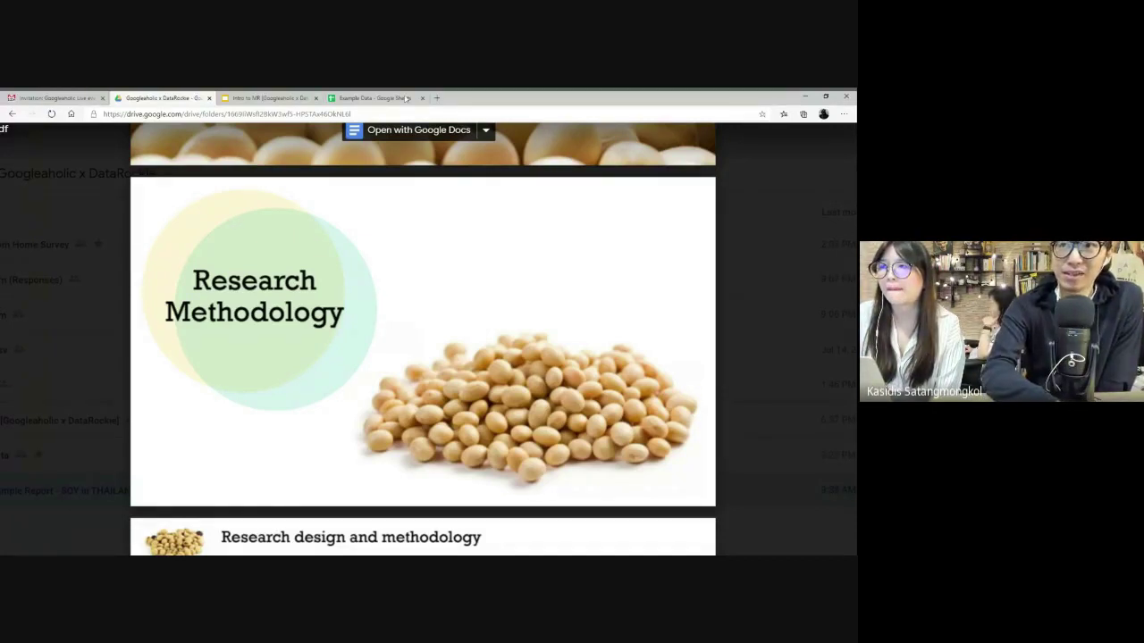
- Check the Example Data survey table's full range A1:O11, then resume scrolling the report
{"action": "left_click", "coordinate": [375, 98]}
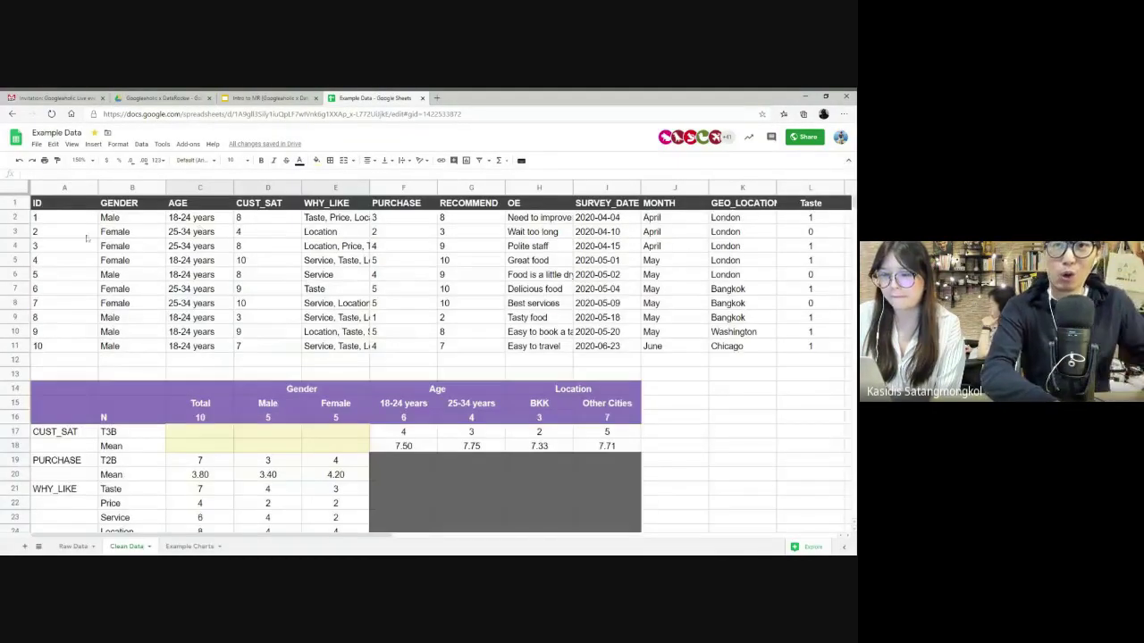
{"action": "left_click", "coordinate": [66, 231]}
{"action": "key", "text": "ctrl+a"}
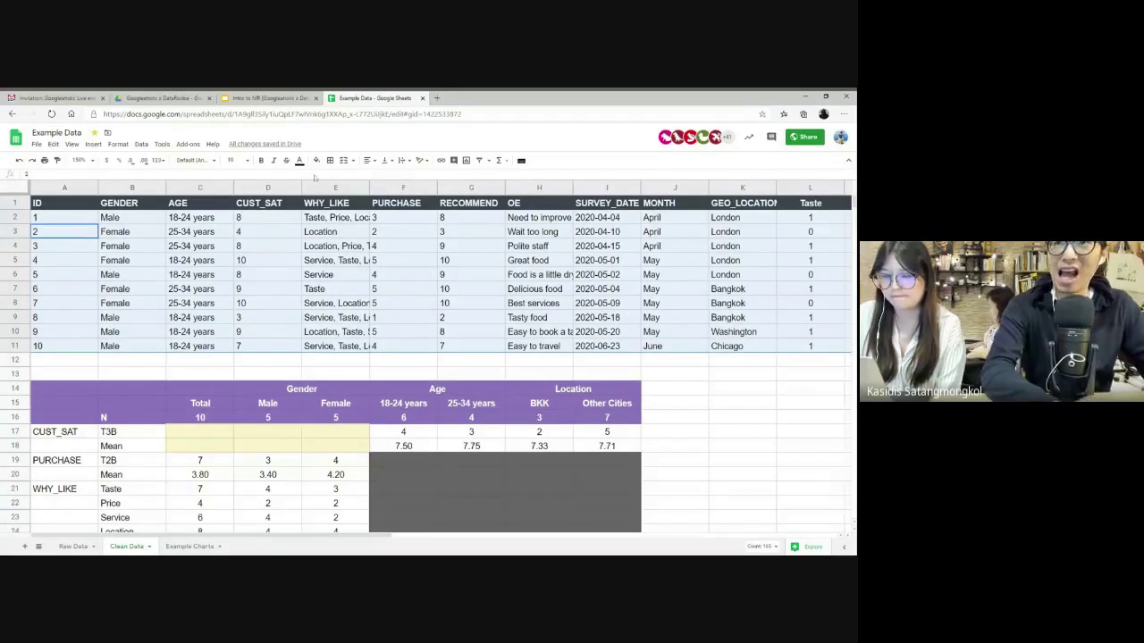
{"action": "left_click", "coordinate": [160, 97]}
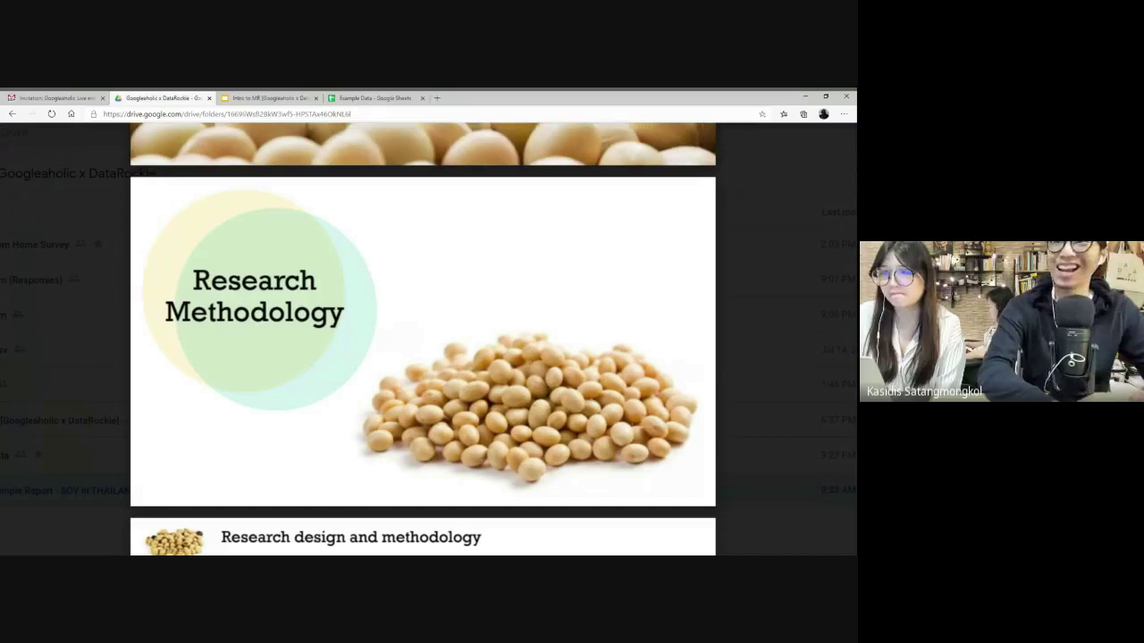
{"action": "scroll", "coordinate": [423, 339], "scroll_direction": "down", "scroll_amount": 1}
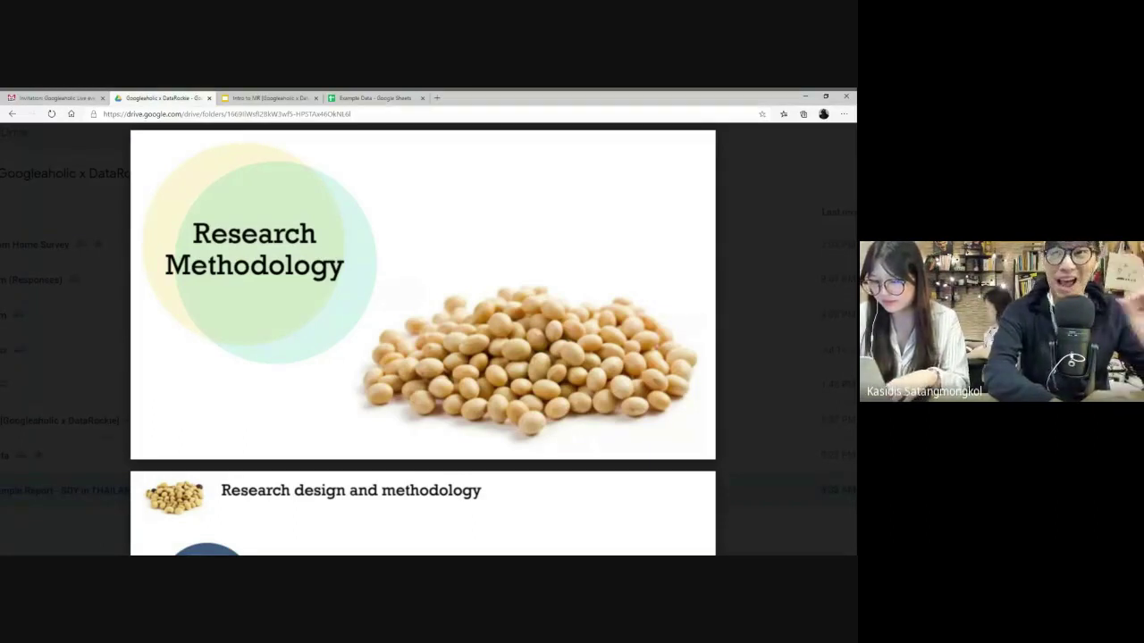
{"action": "scroll", "coordinate": [423, 339], "scroll_direction": "down", "scroll_amount": 3}
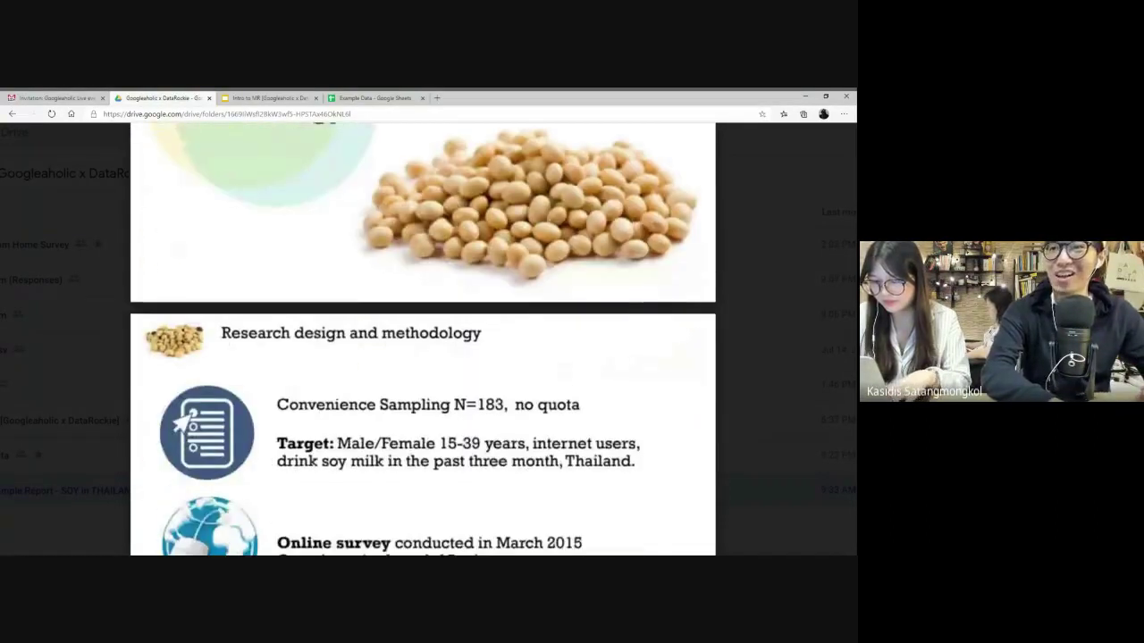
- Highlight 'in the past three month' on Slide 3, then scroll to Slide 4 Research objectives
{"action": "scroll", "coordinate": [423, 340], "scroll_direction": "down", "scroll_amount": 1}
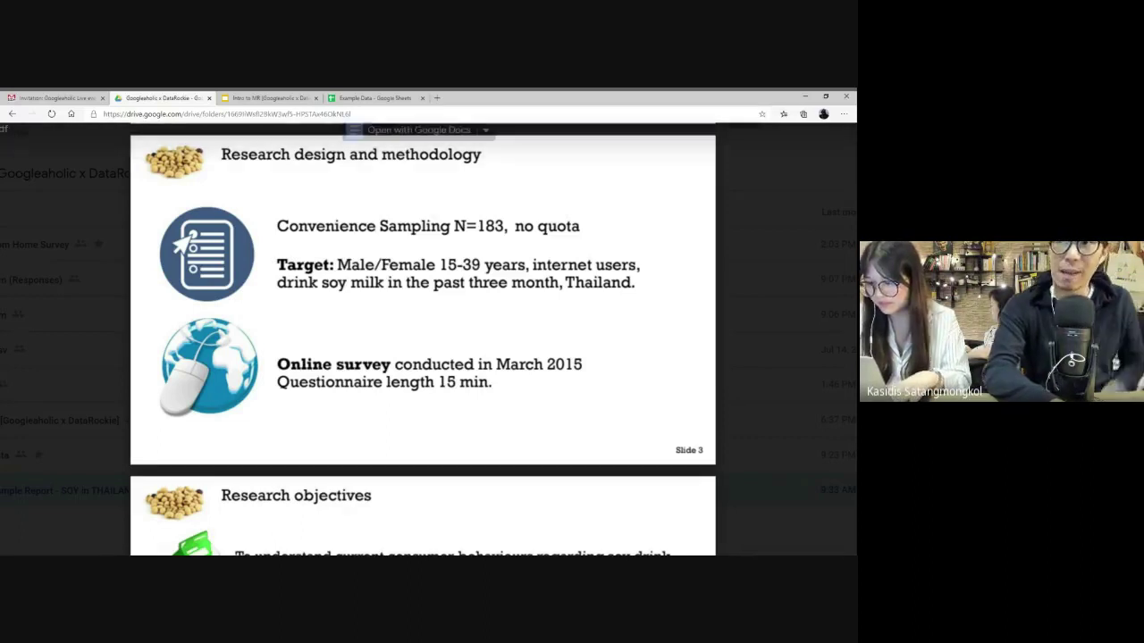
{"action": "left_click_drag", "start_coordinate": [406, 282], "coordinate": [563, 282]}
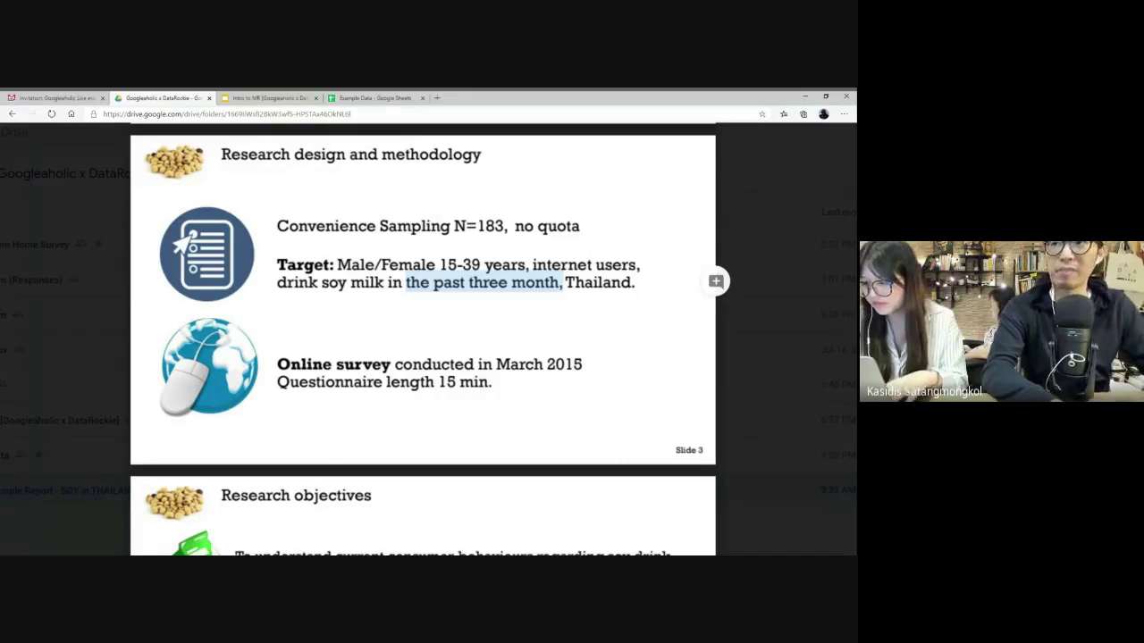
{"action": "left_click", "coordinate": [563, 283]}
{"action": "left_click_drag", "start_coordinate": [386, 282], "coordinate": [562, 282]}
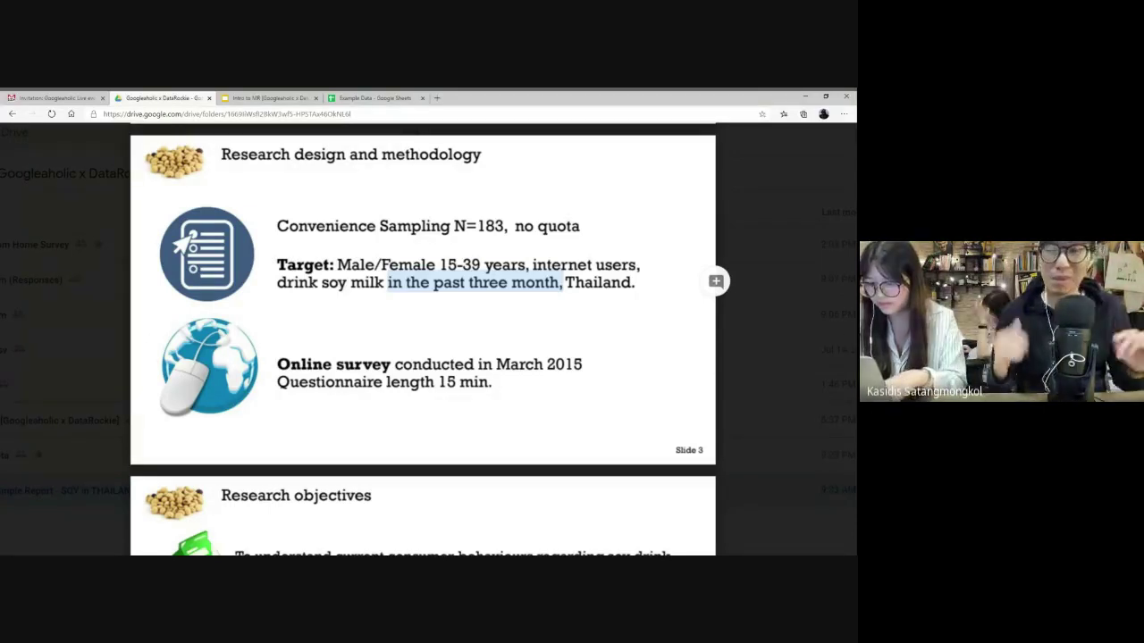
{"action": "scroll", "coordinate": [423, 340], "scroll_direction": "down", "scroll_amount": 4}
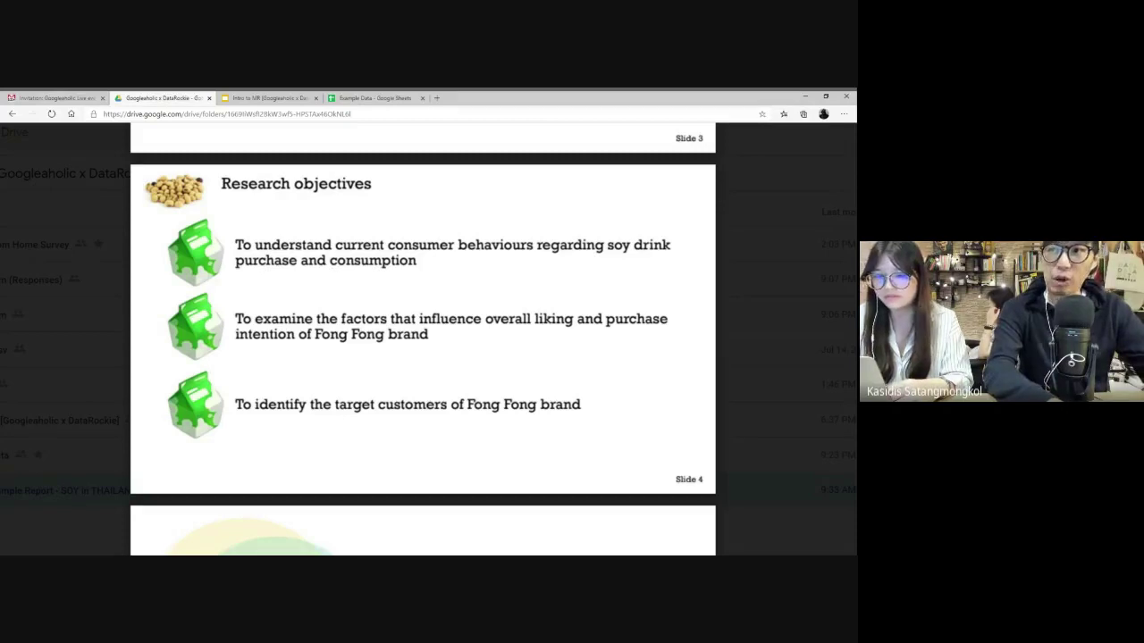
- Highlight 'the factors that influence overall liking' and 'target customers of Fong Fong', then reach Executive Summary
{"action": "left_click_drag", "start_coordinate": [316, 319], "coordinate": [572, 320]}
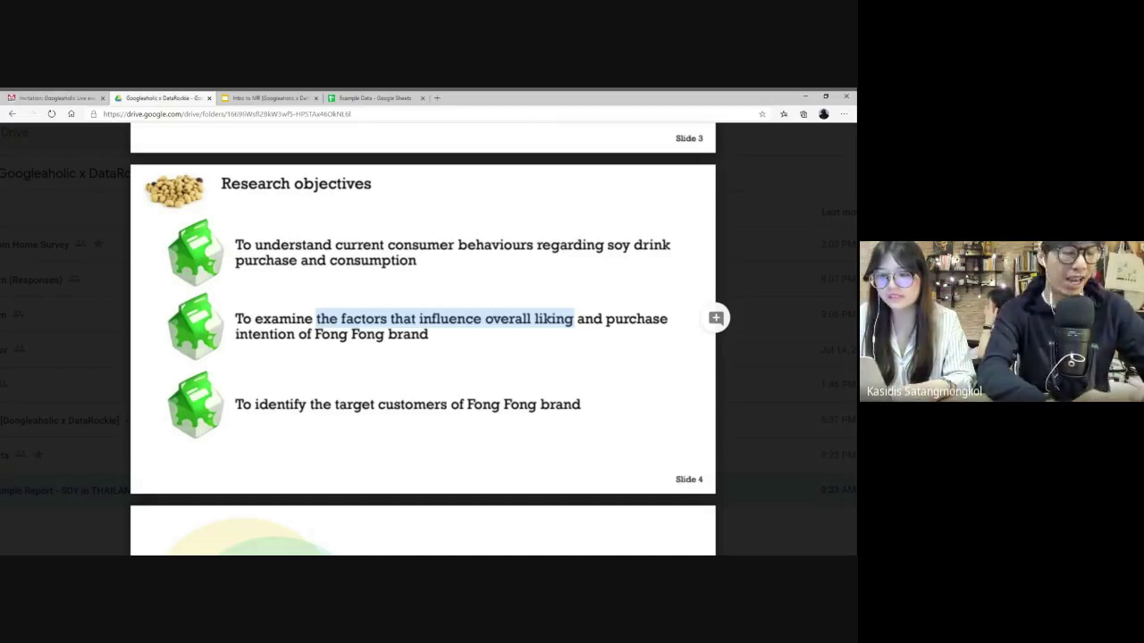
{"action": "scroll", "coordinate": [423, 340], "scroll_direction": "down", "scroll_amount": 3}
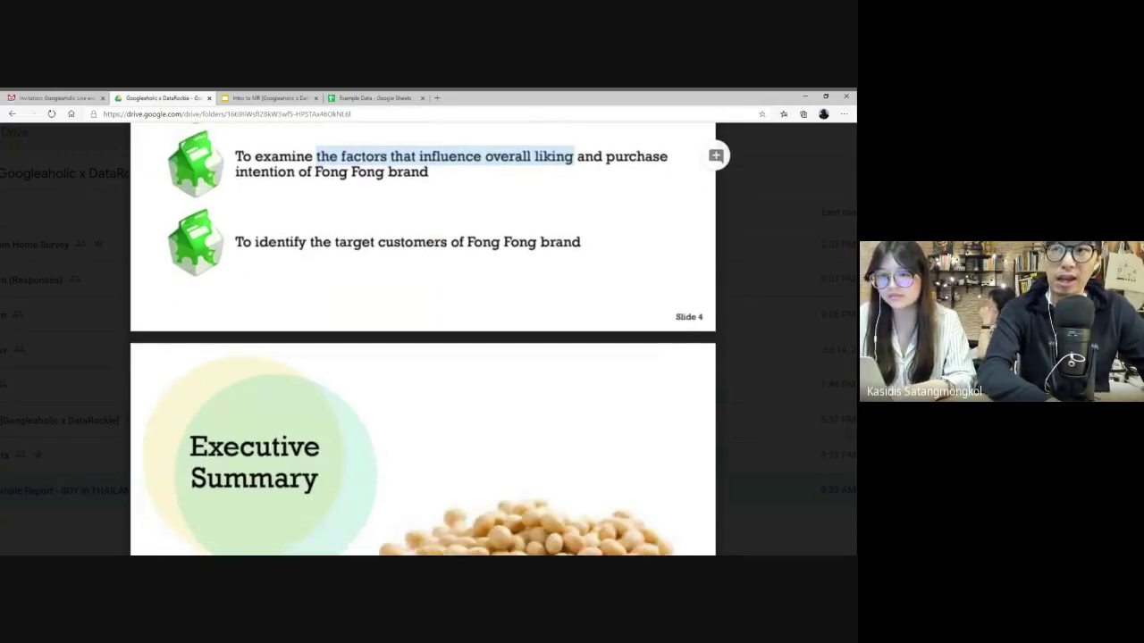
{"action": "left_click_drag", "start_coordinate": [334, 226], "coordinate": [537, 226]}
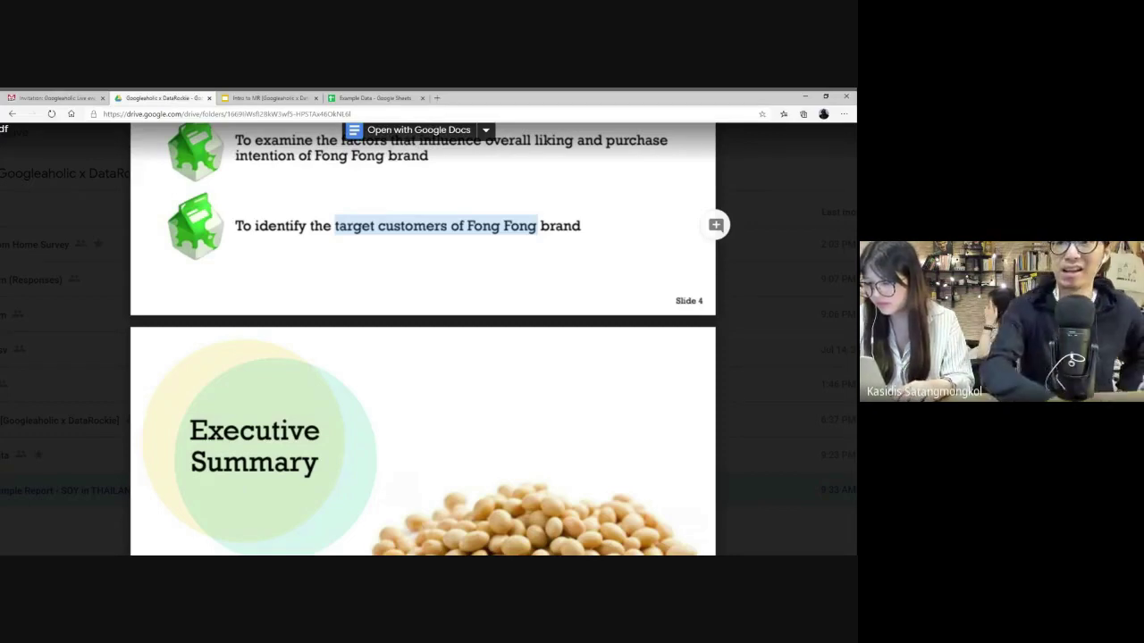
{"action": "scroll", "coordinate": [423, 339], "scroll_direction": "down", "scroll_amount": 3}
{"action": "scroll", "coordinate": [423, 339], "scroll_direction": "down", "scroll_amount": 1}
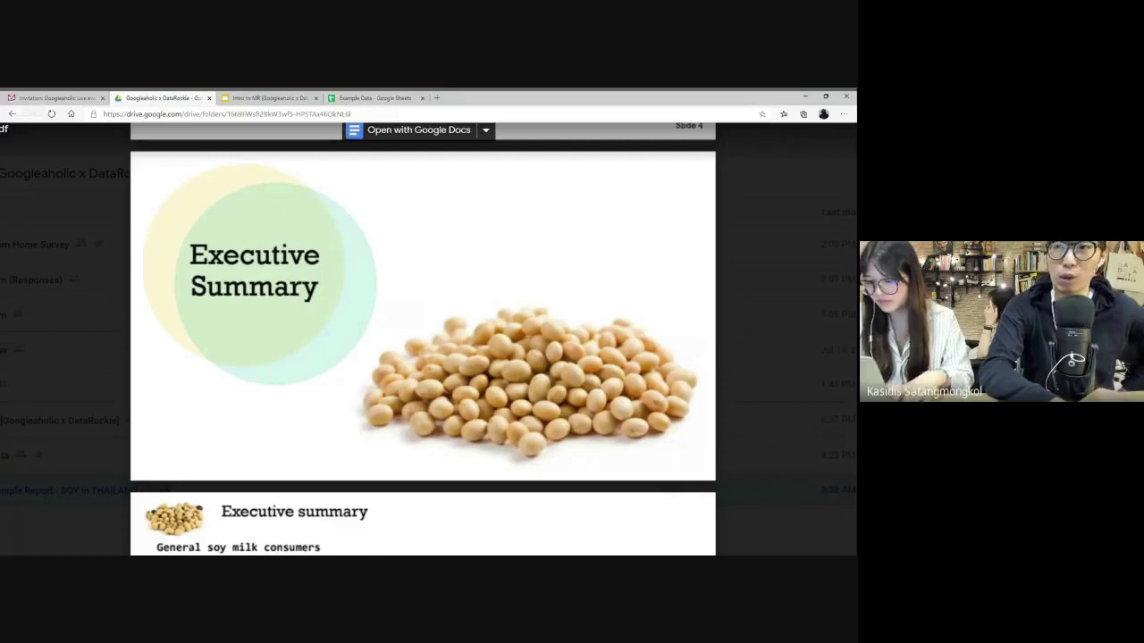
- Scroll past executive summary Slides 6–8 to the Slide 10 Respondent profiles pie charts (N=183)
{"action": "scroll", "coordinate": [422, 340], "scroll_direction": "down", "scroll_amount": 1}
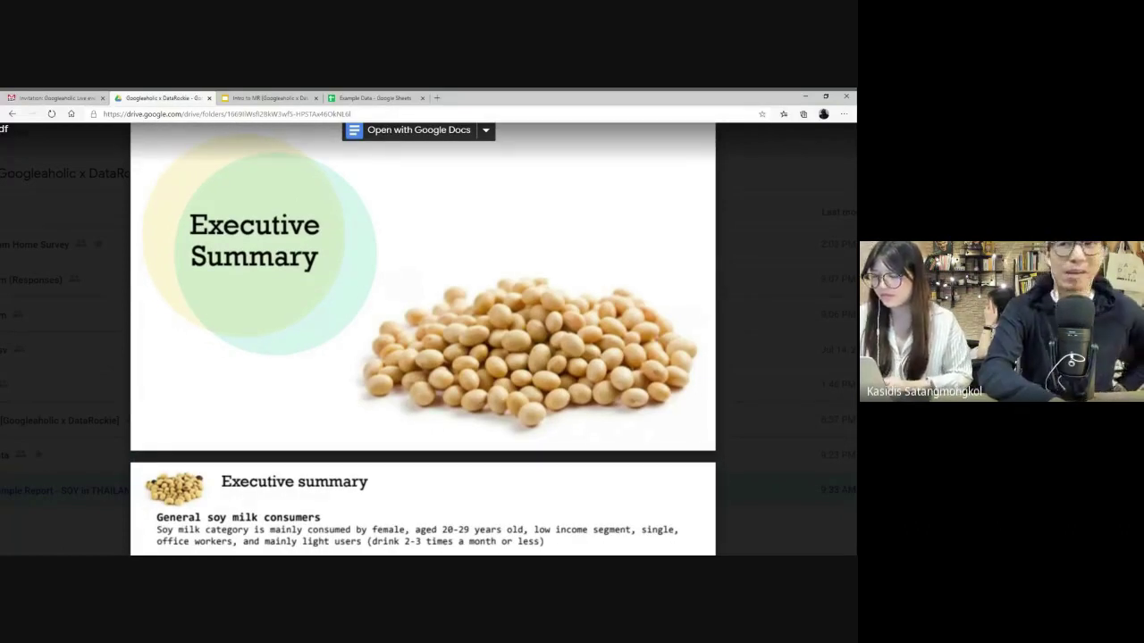
{"action": "scroll", "coordinate": [422, 340], "scroll_direction": "down", "scroll_amount": 3}
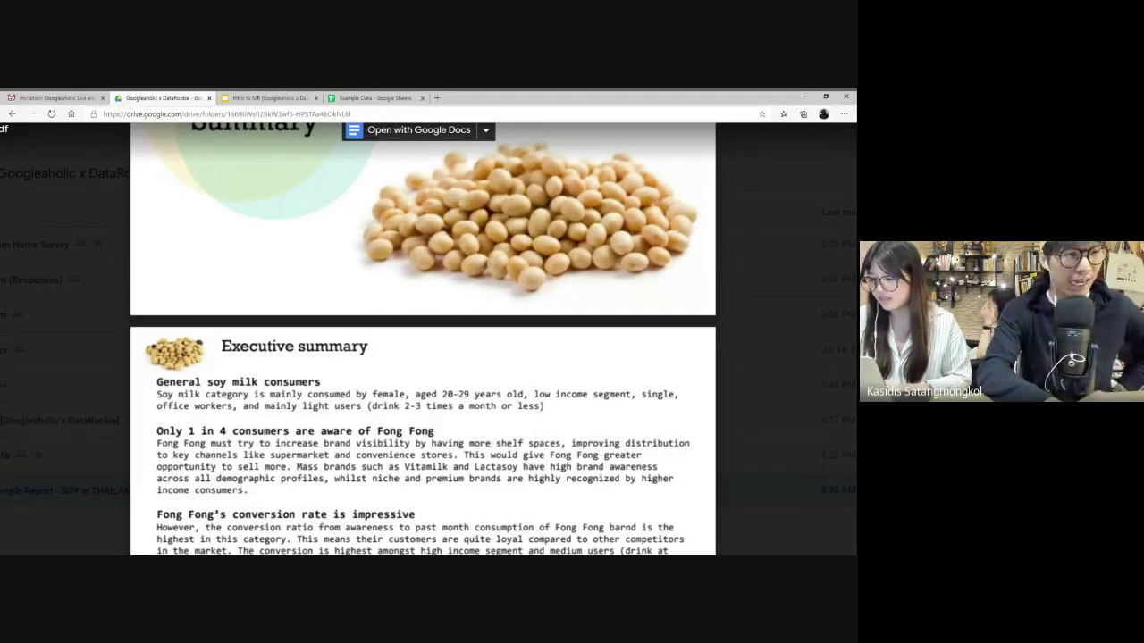
{"action": "scroll", "coordinate": [422, 339], "scroll_direction": "down", "scroll_amount": 4}
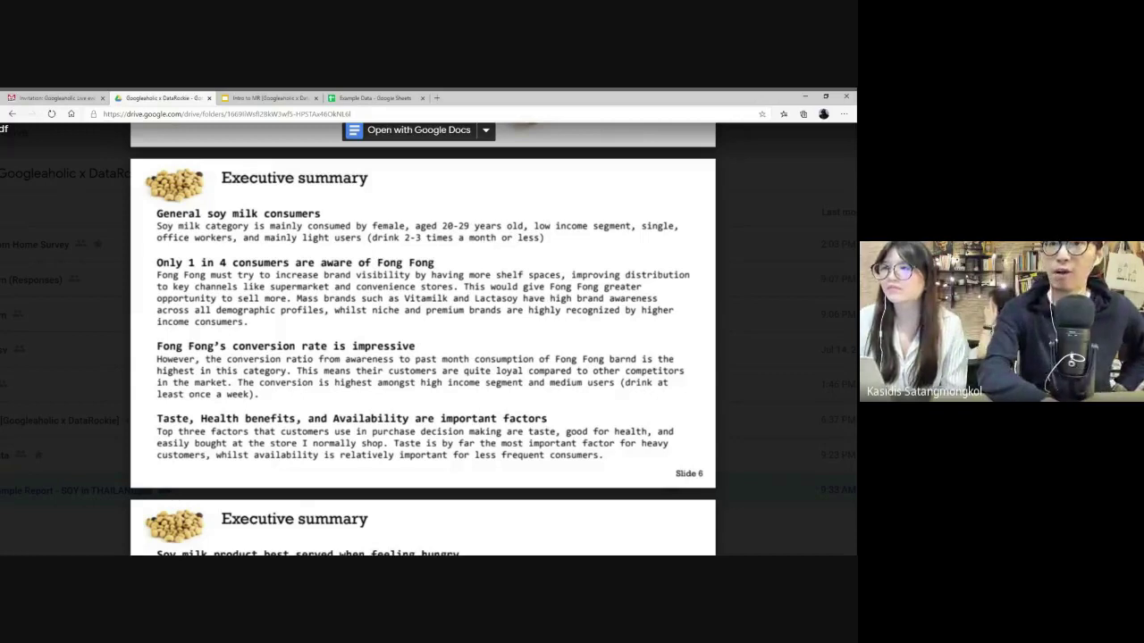
{"action": "scroll", "coordinate": [423, 340], "scroll_direction": "down", "scroll_amount": 3}
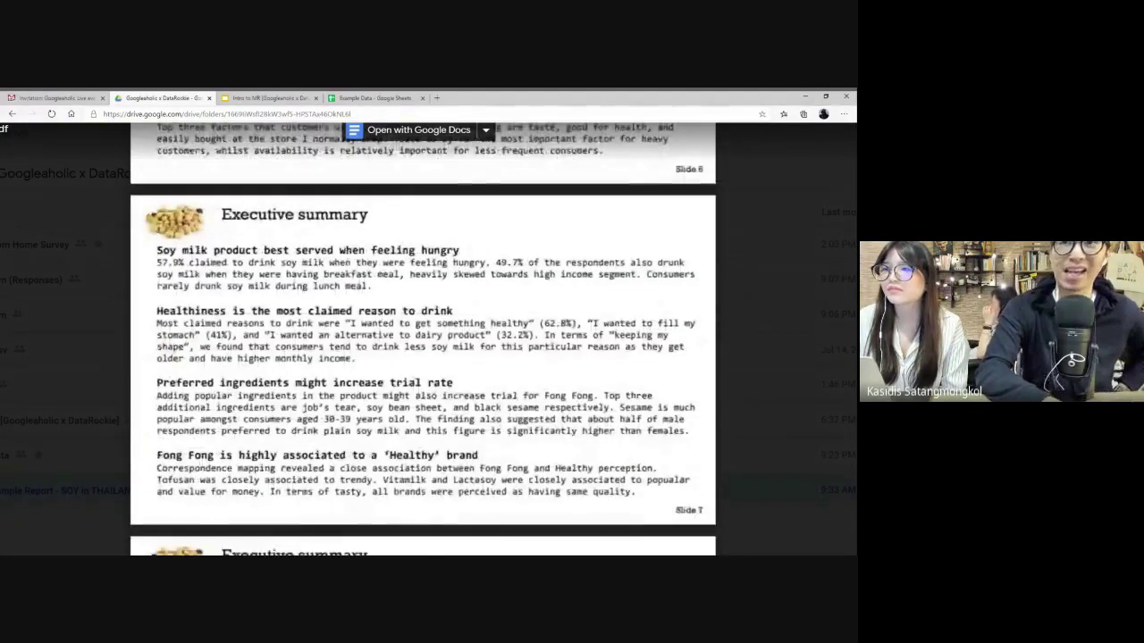
{"action": "scroll", "coordinate": [423, 339], "scroll_direction": "down", "scroll_amount": 1}
{"action": "scroll", "coordinate": [422, 339], "scroll_direction": "down", "scroll_amount": 2}
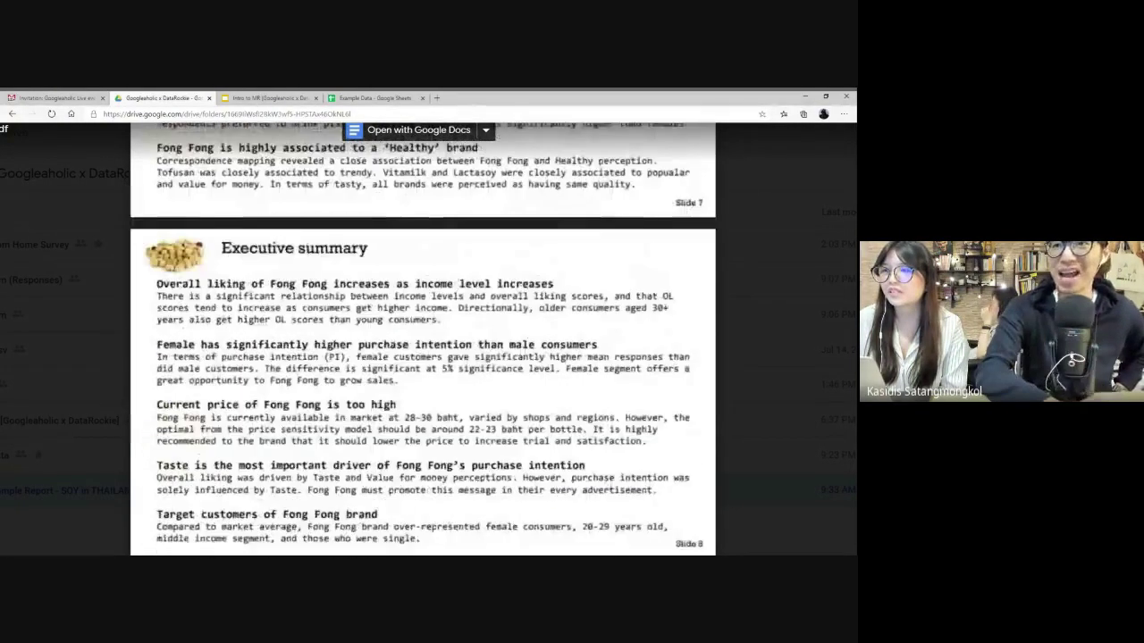
{"action": "scroll", "coordinate": [423, 340], "scroll_direction": "down", "scroll_amount": 2}
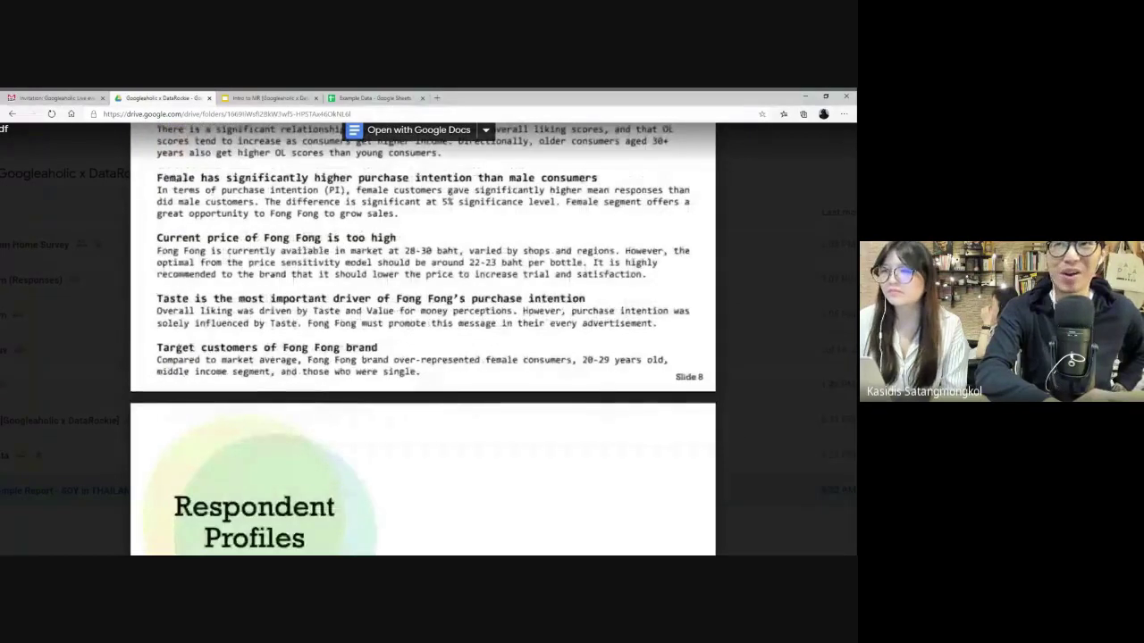
{"action": "scroll", "coordinate": [423, 339], "scroll_direction": "down", "scroll_amount": 2}
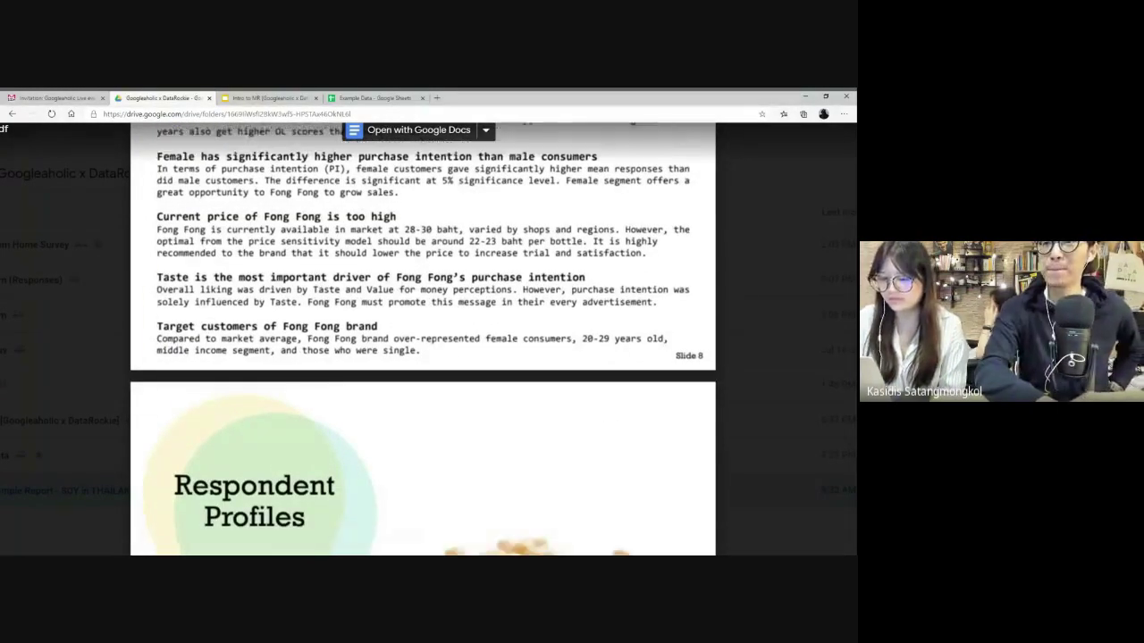
{"action": "scroll", "coordinate": [422, 340], "scroll_direction": "down", "scroll_amount": 3}
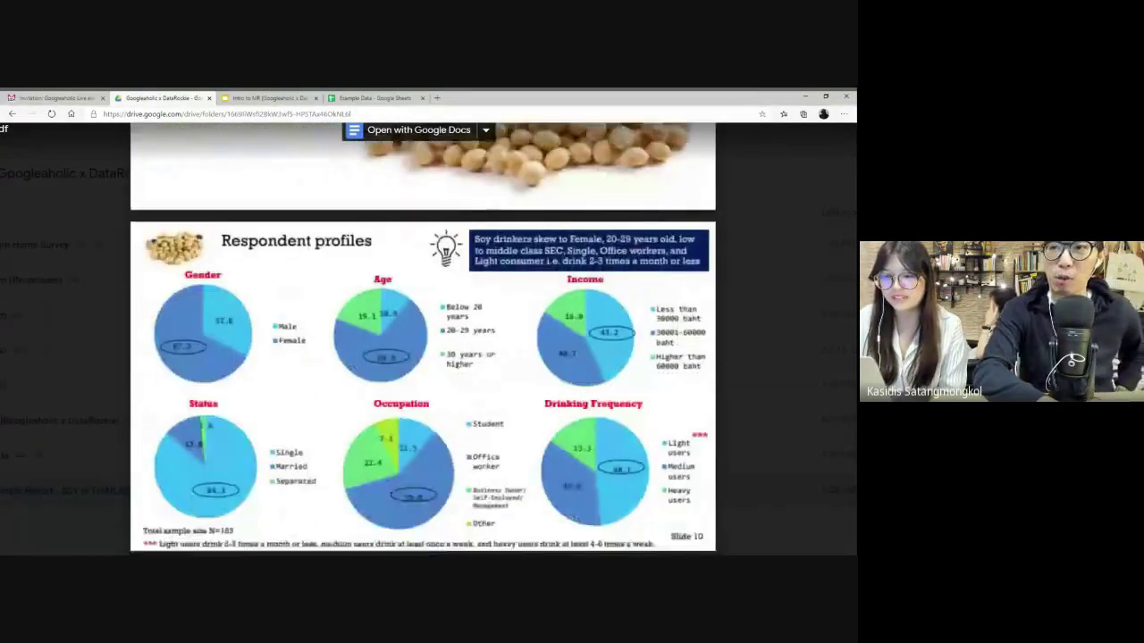
{"action": "scroll", "coordinate": [423, 339], "scroll_direction": "down", "scroll_amount": 1}
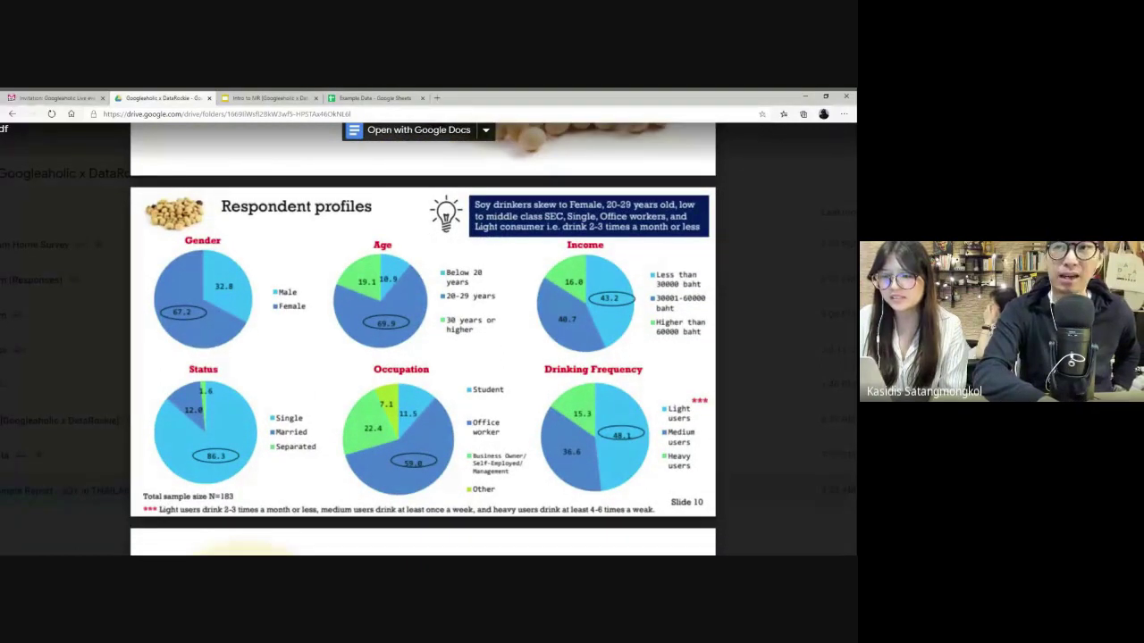
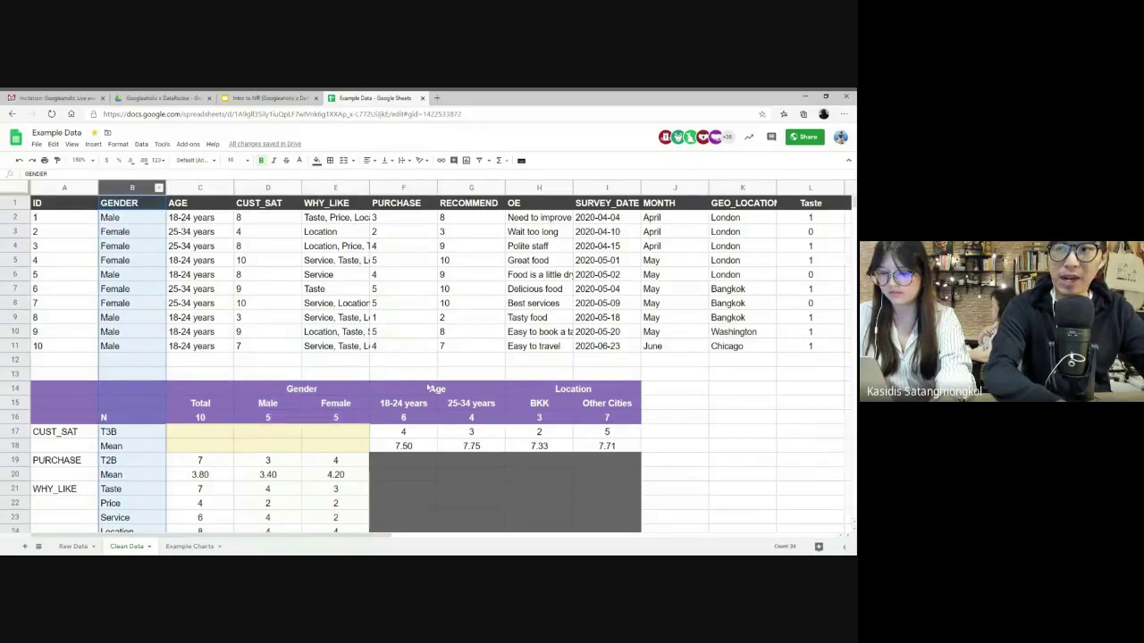
{"action": "left_click_drag", "start_coordinate": [429, 389], "coordinate": [430, 422]}
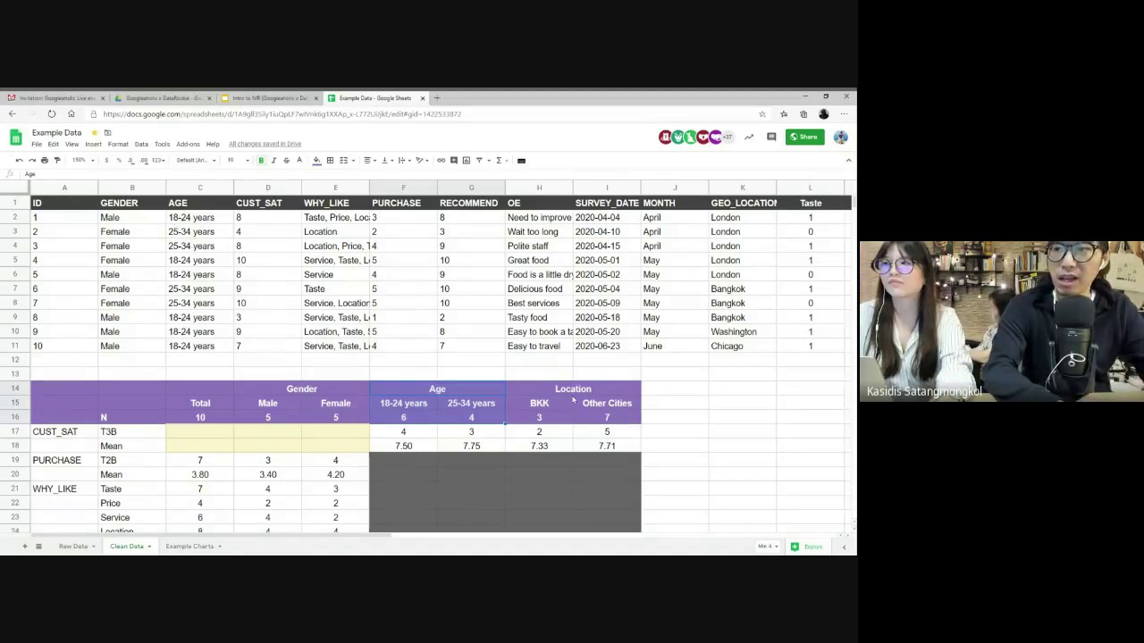
{"action": "left_click_drag", "start_coordinate": [594, 374], "coordinate": [539, 374]}
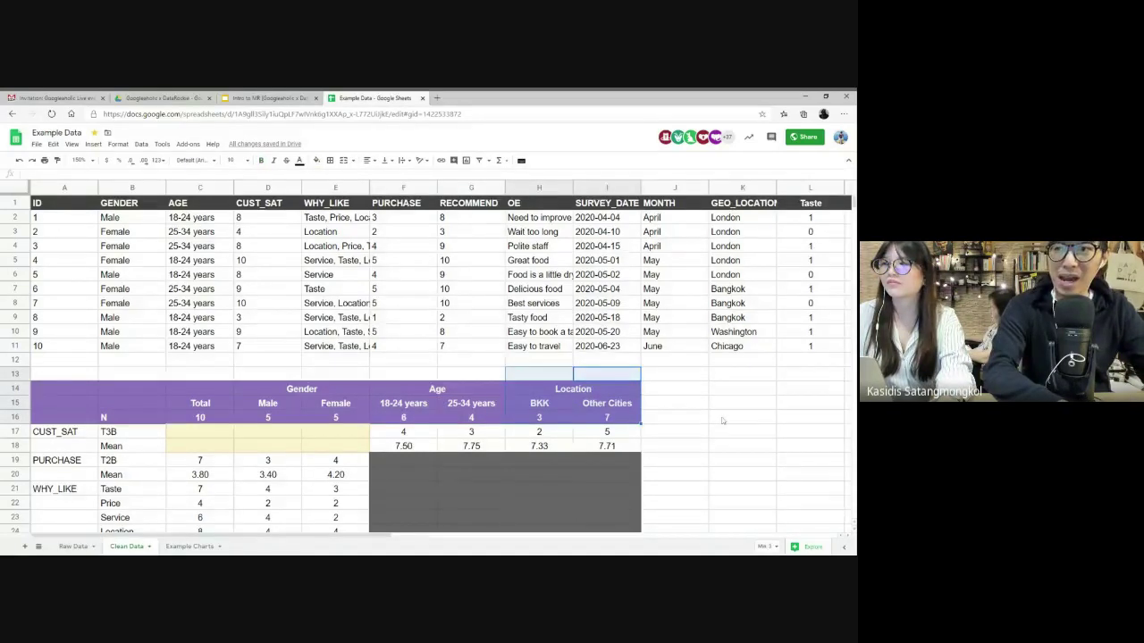
{"action": "scroll", "coordinate": [723, 421], "scroll_direction": "right", "scroll_amount": 5}
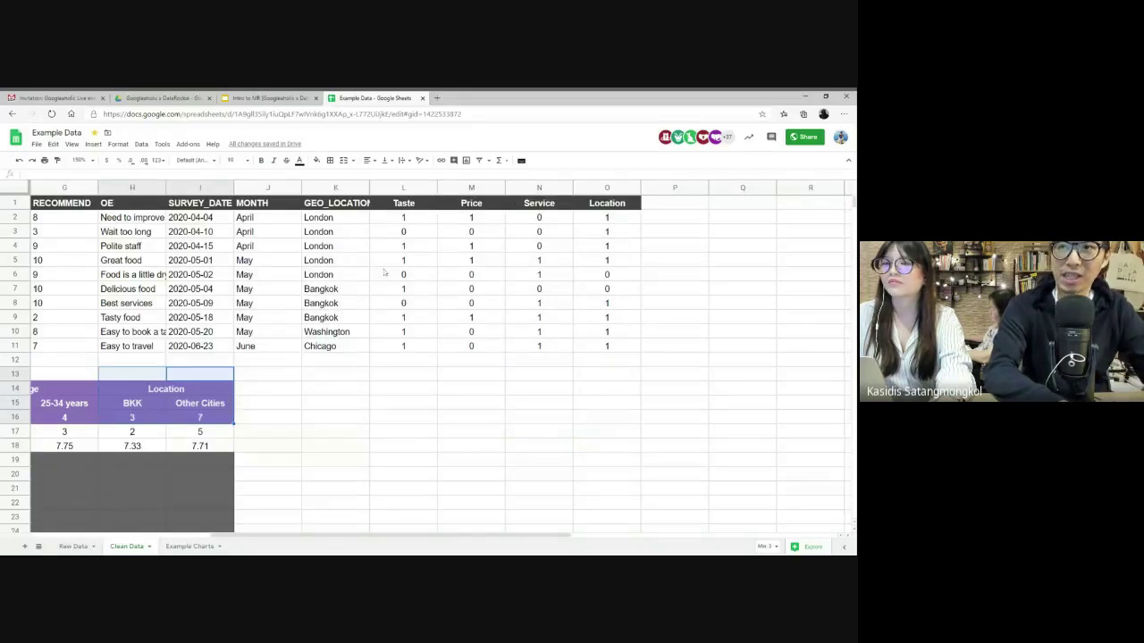
{"action": "left_click", "coordinate": [342, 189]}
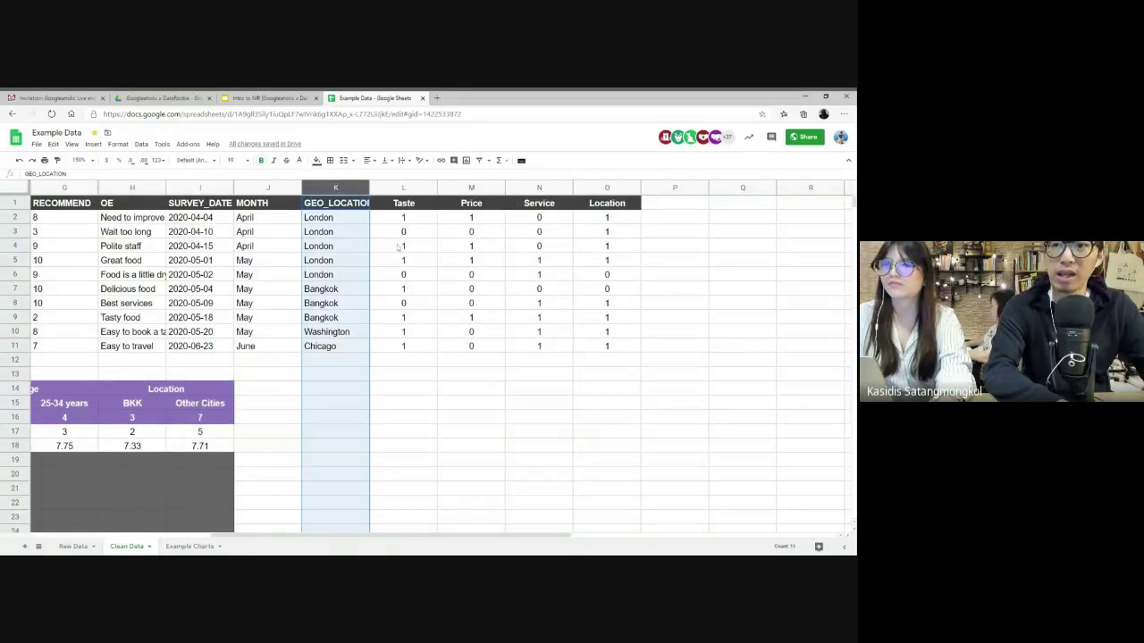
{"action": "left_click_drag", "start_coordinate": [334, 291], "coordinate": [334, 318]}
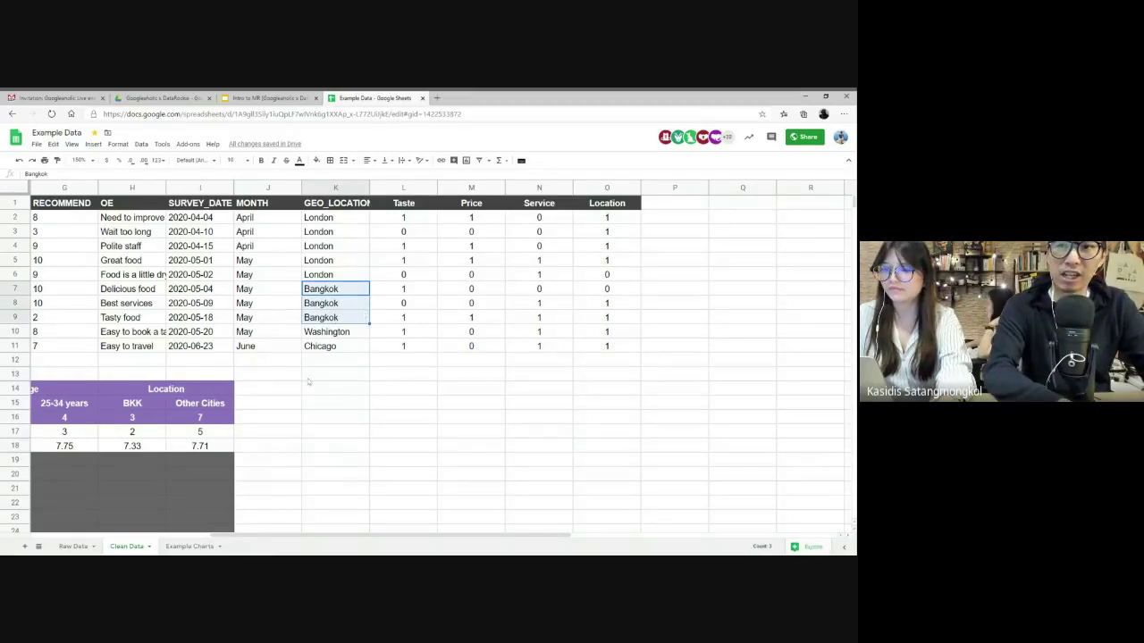
{"action": "left_click", "coordinate": [133, 407]}
{"action": "left_click", "coordinate": [206, 406]}
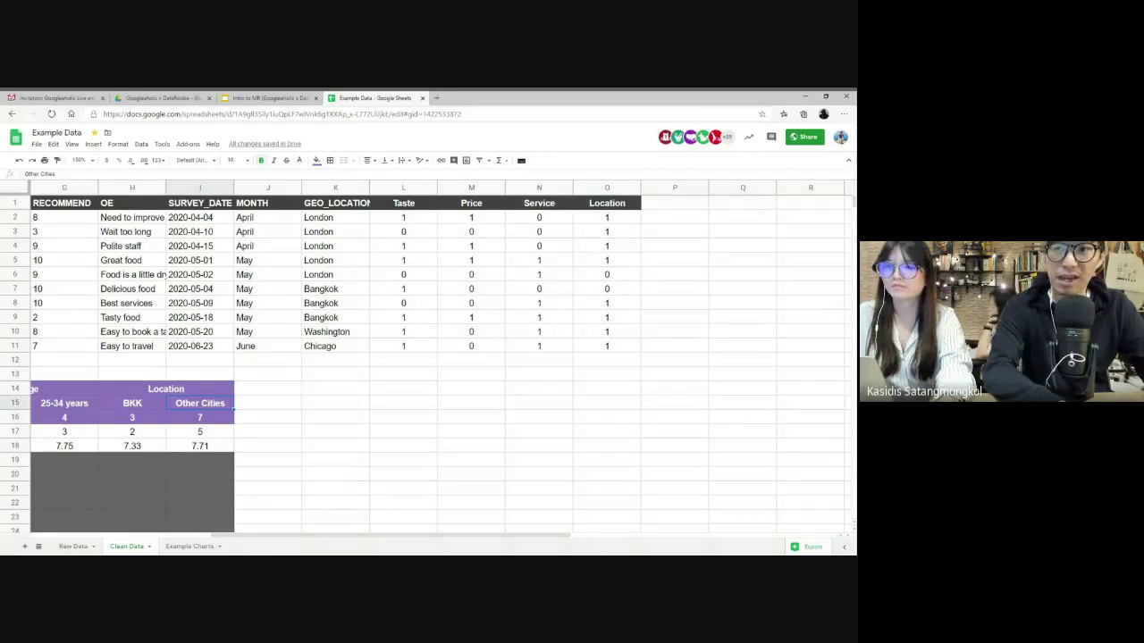
{"action": "scroll", "coordinate": [428, 358], "scroll_direction": "left", "scroll_amount": 10}
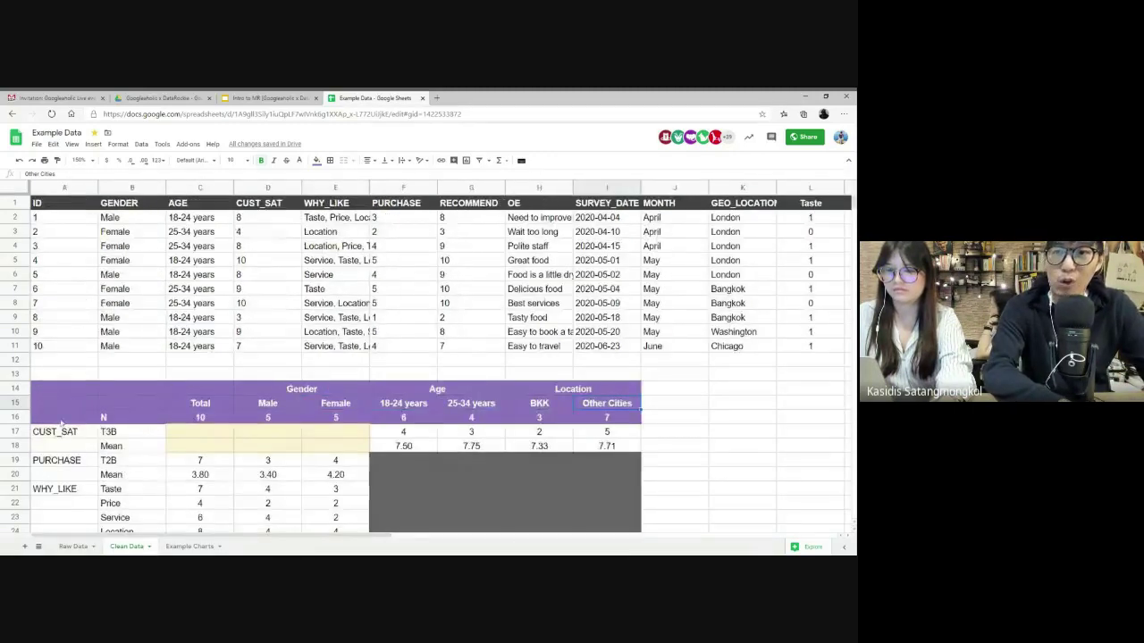
{"action": "left_click", "coordinate": [15, 417]}
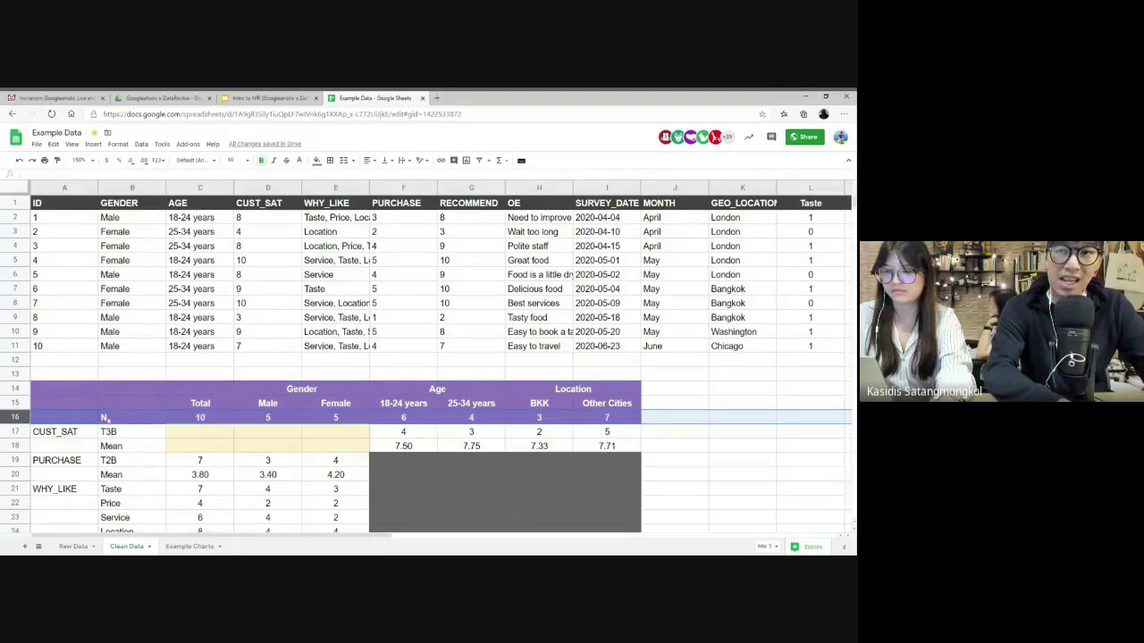
- Relabel the N row in B16 as 'Sample Size'
{"action": "left_click", "coordinate": [106, 417]}
{"action": "type", "text": "Sample Siz"}
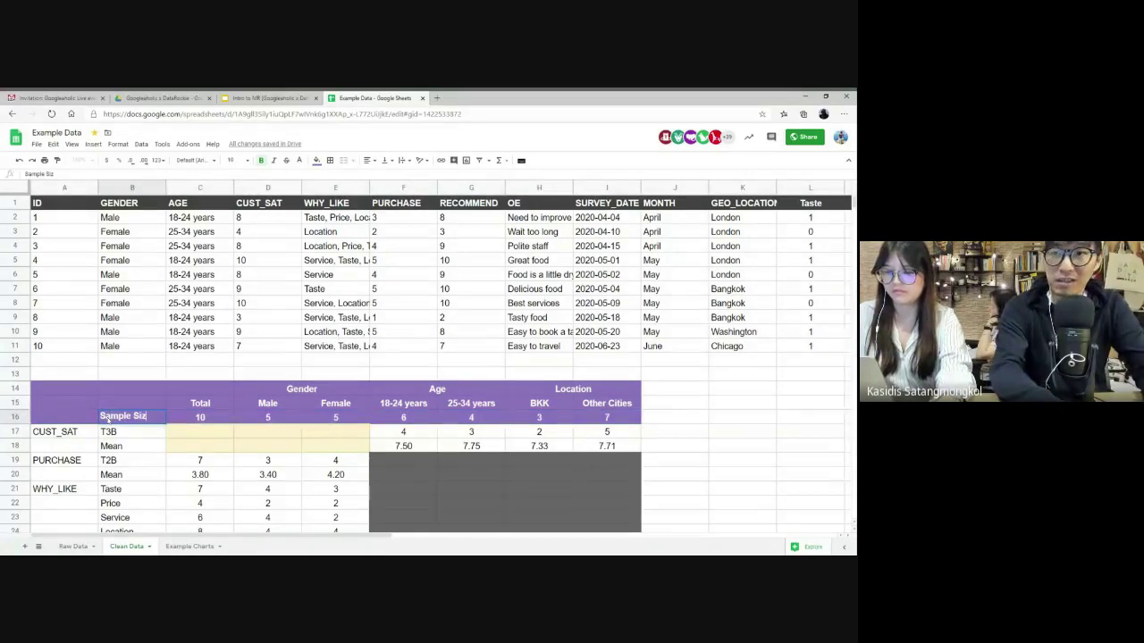
{"action": "type", "text": "e"}
{"action": "key", "text": "Return"}
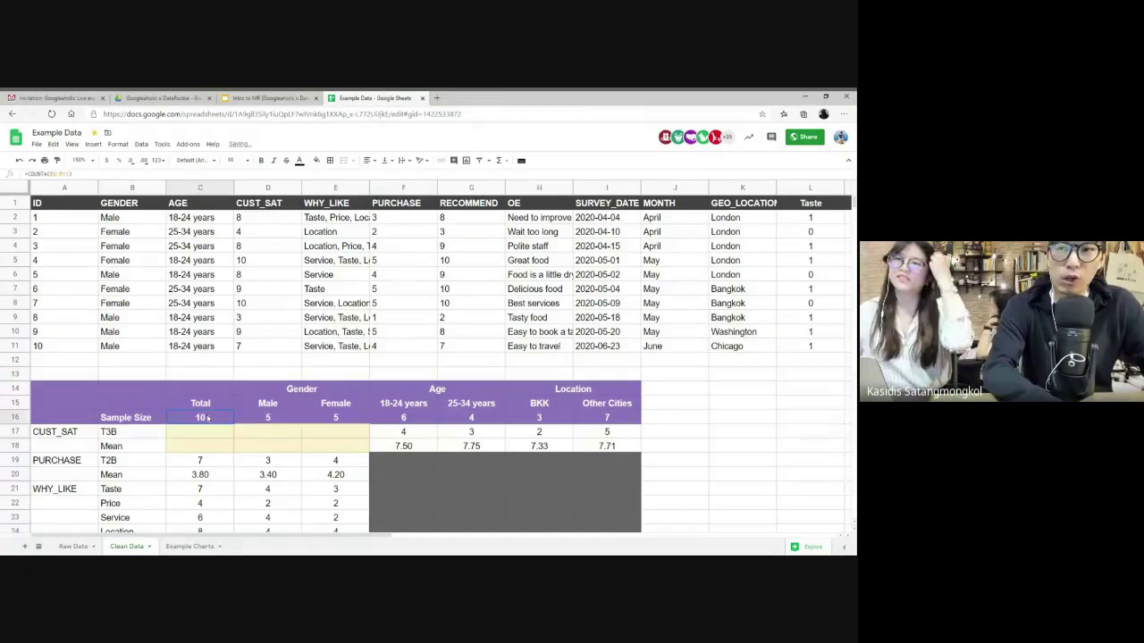
- Inspect the count formulas behind the Total, Male and Female sample sizes in C16:E16
{"action": "left_click_drag", "start_coordinate": [54, 217], "coordinate": [65, 349]}
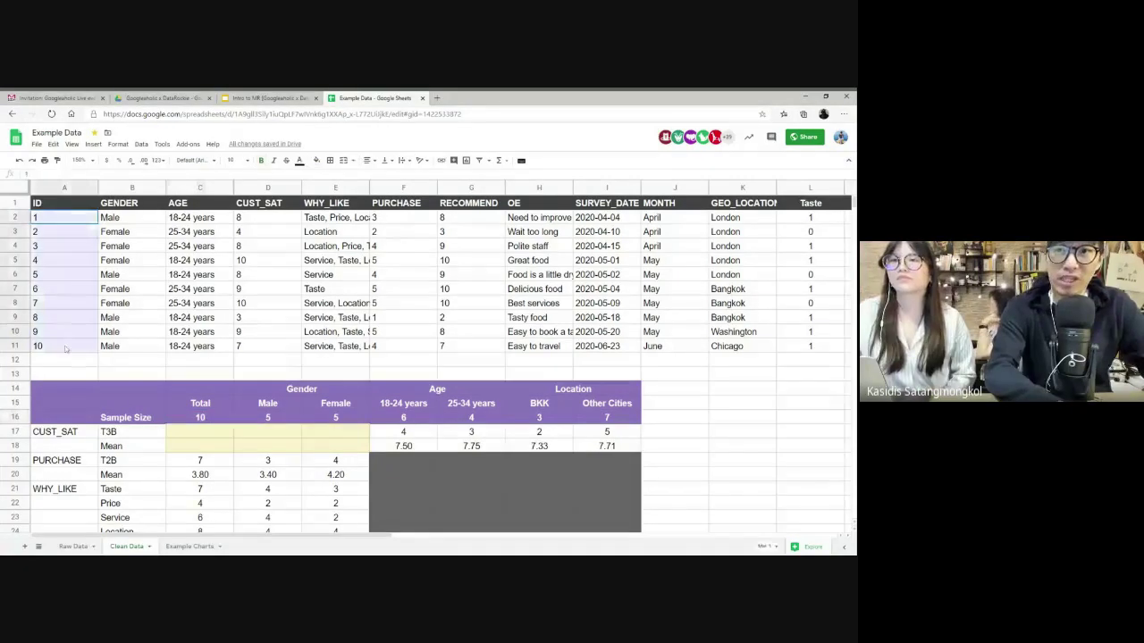
{"action": "double_click", "coordinate": [206, 417]}
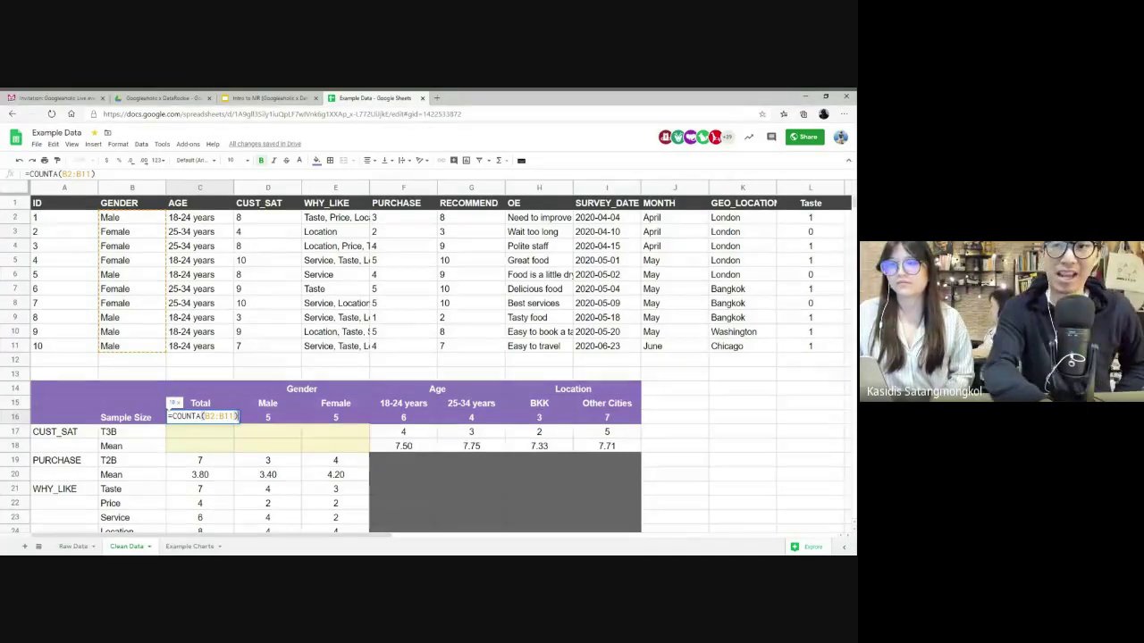
{"action": "key", "text": "Return"}
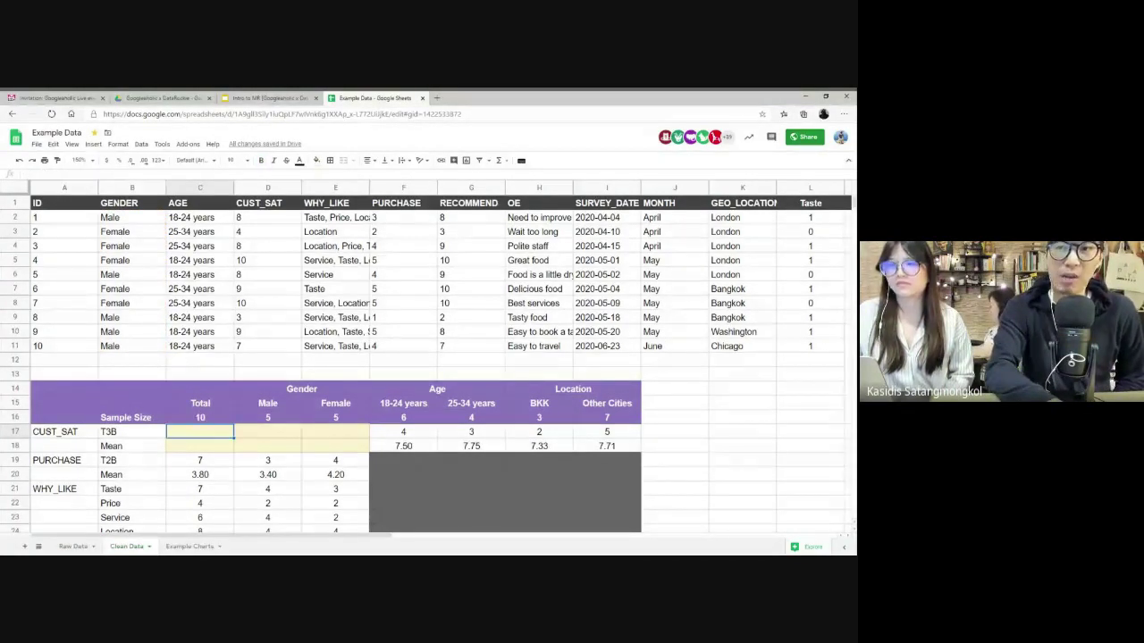
{"action": "left_click", "coordinate": [212, 418]}
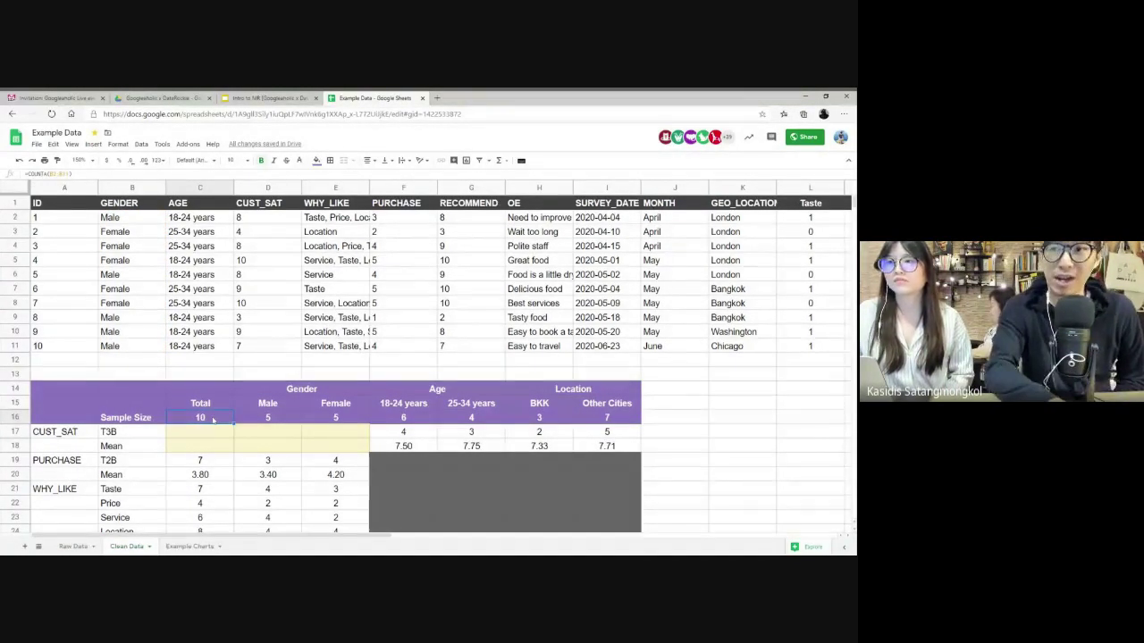
{"action": "left_click", "coordinate": [277, 417]}
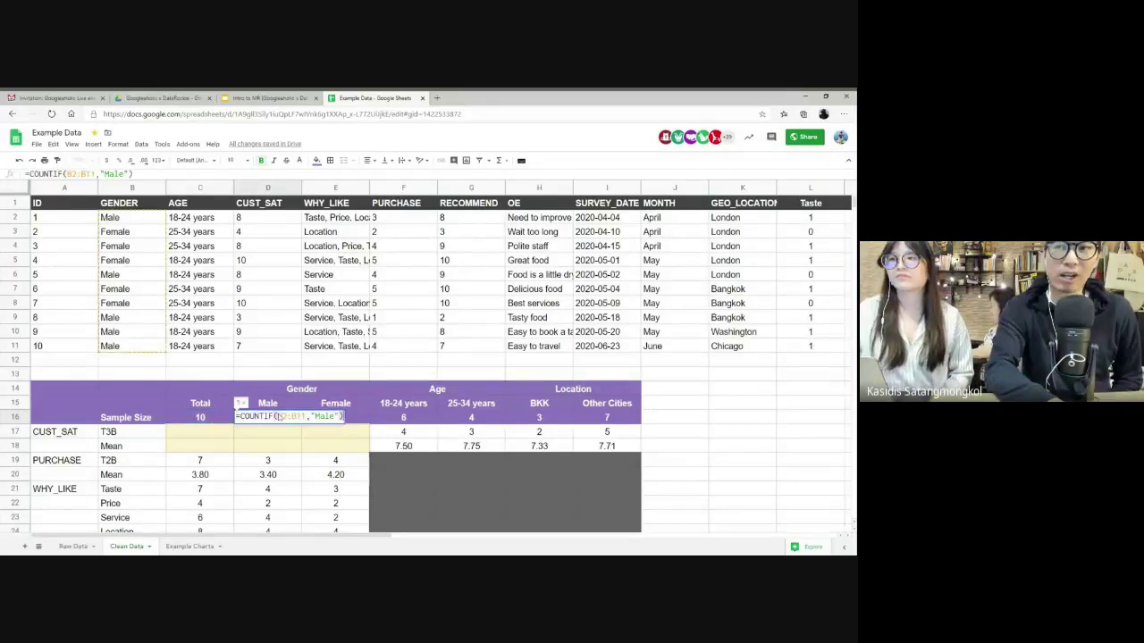
{"action": "left_click", "coordinate": [396, 420]}
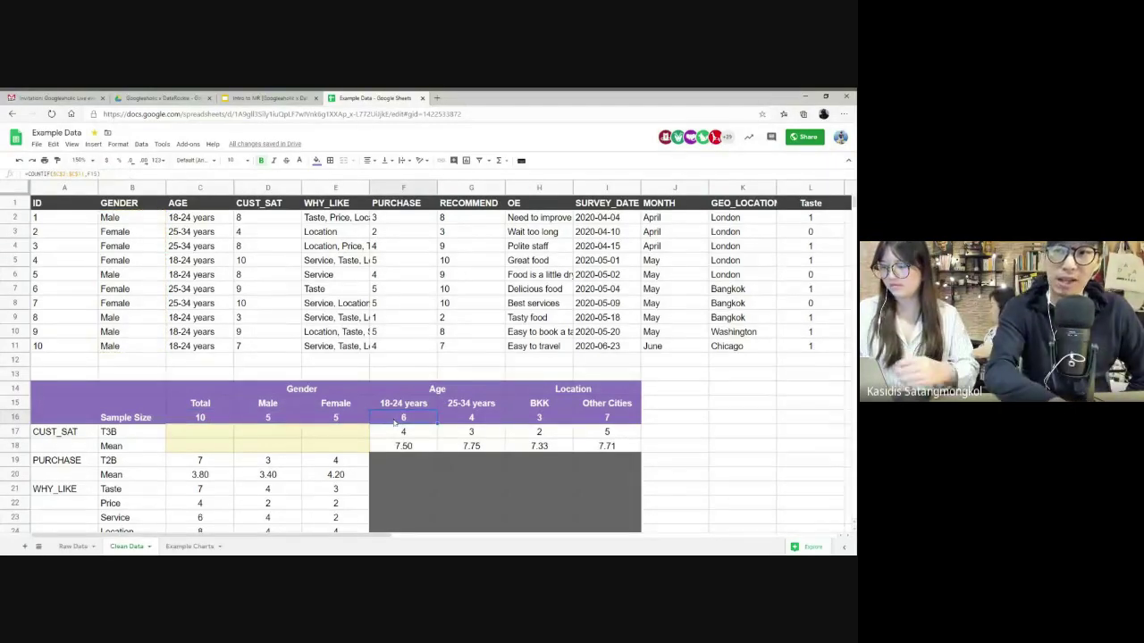
{"action": "left_click", "coordinate": [288, 423]}
{"action": "double_click", "coordinate": [287, 422]}
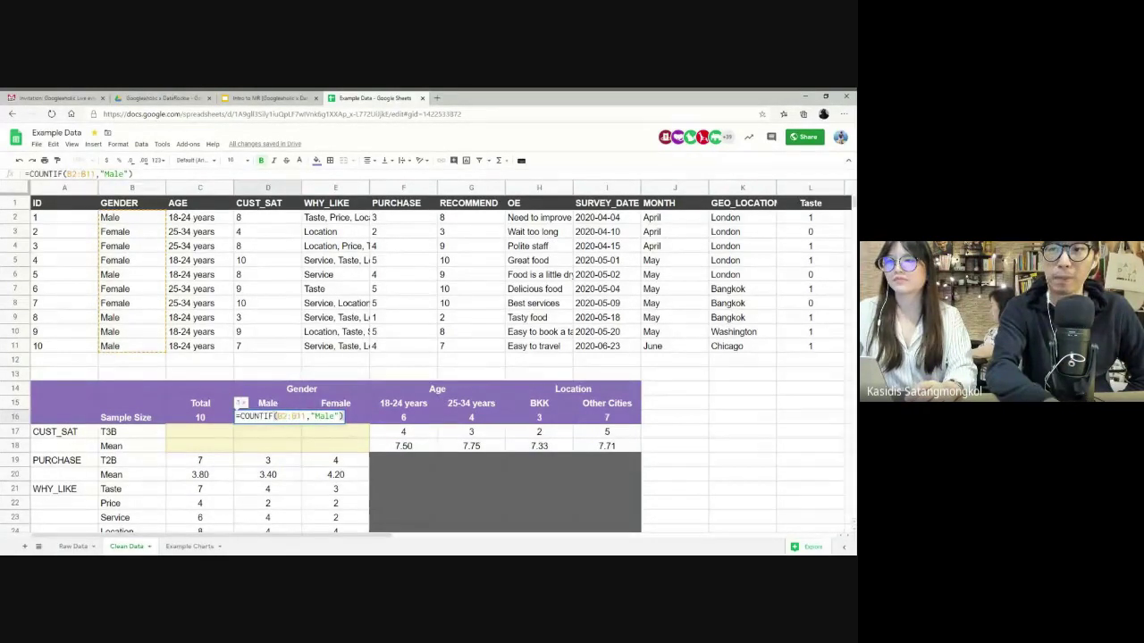
{"action": "key", "text": "Return"}
{"action": "left_click", "coordinate": [335, 432]}
{"action": "left_click", "coordinate": [335, 417]}
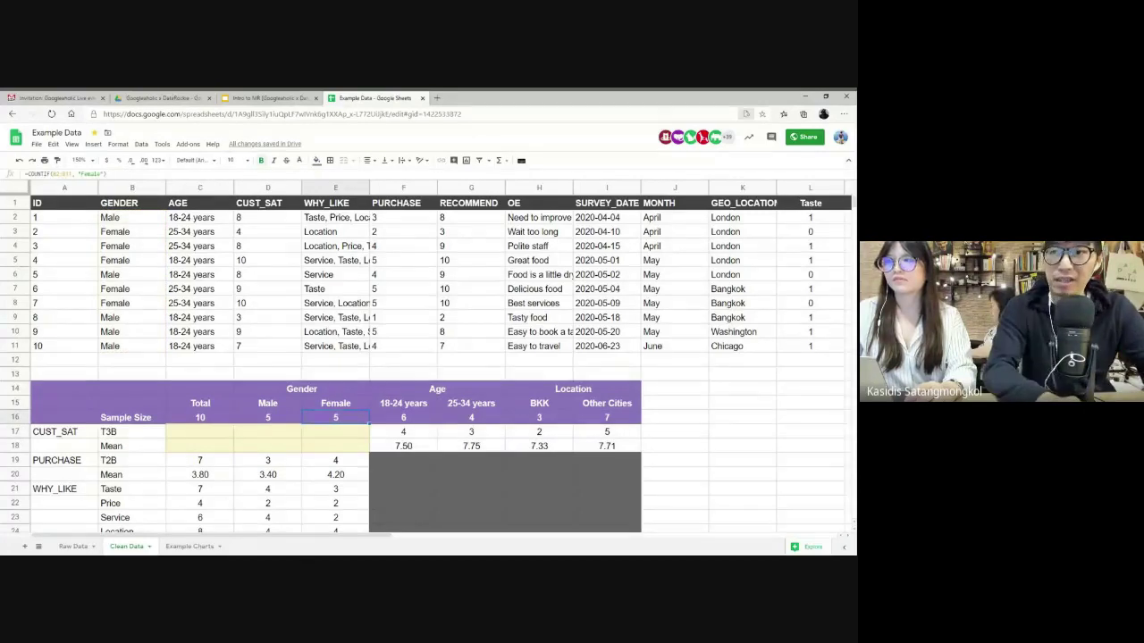
{"action": "double_click", "coordinate": [326, 420]}
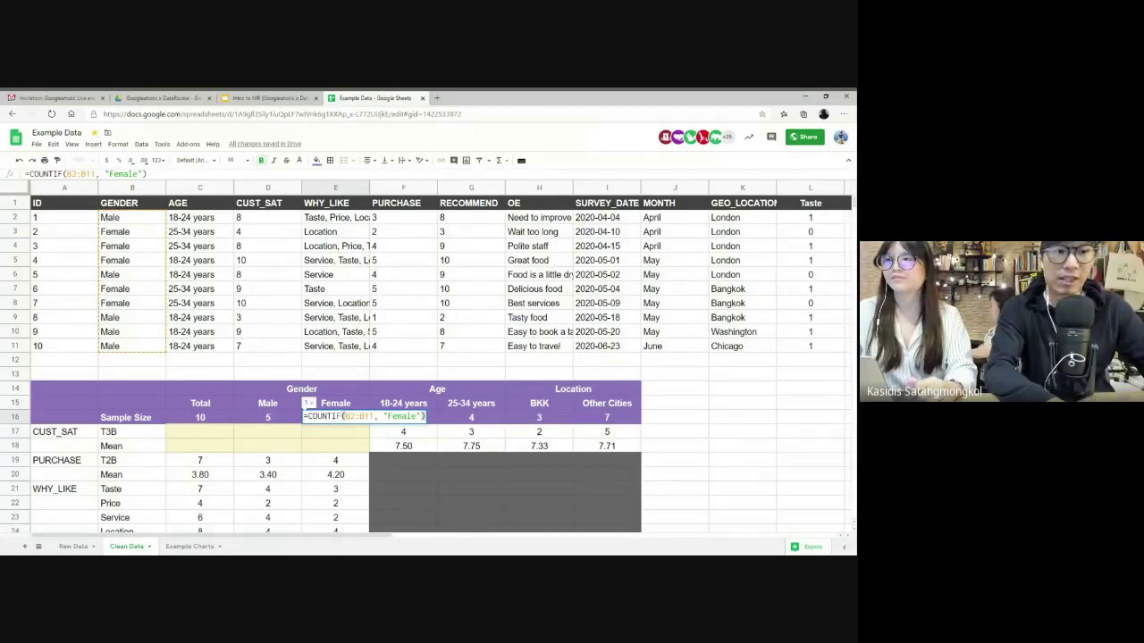
{"action": "key", "text": "Escape"}
- Inspect the 18-24 years, BKK (3) and Other Cities (7) count formulas in row 16
{"action": "left_click", "coordinate": [417, 421]}
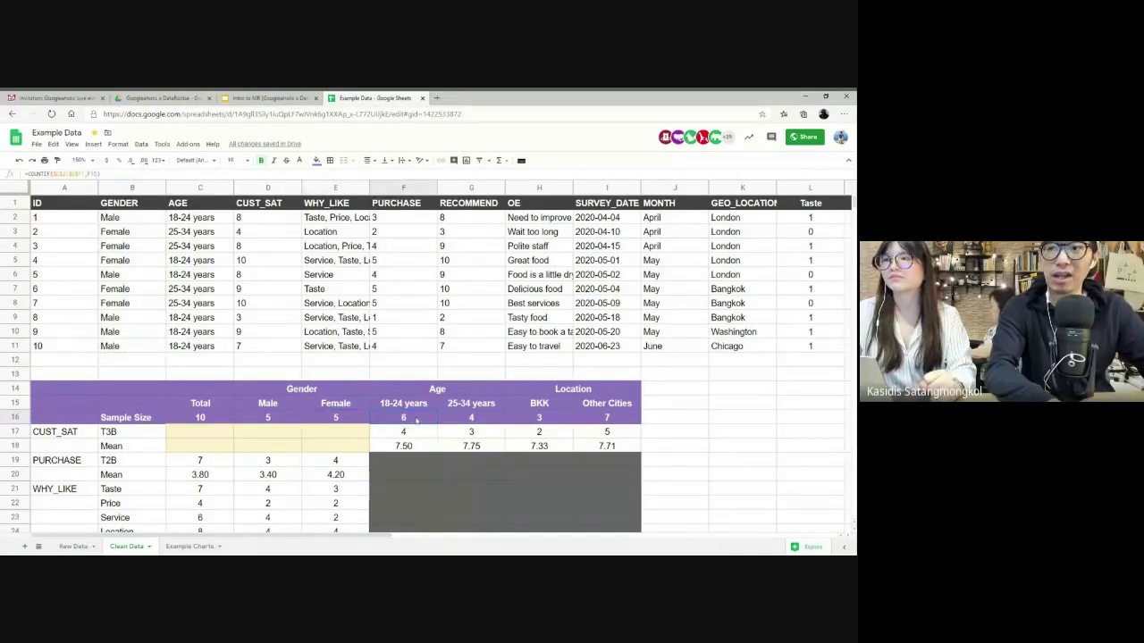
{"action": "double_click", "coordinate": [417, 421]}
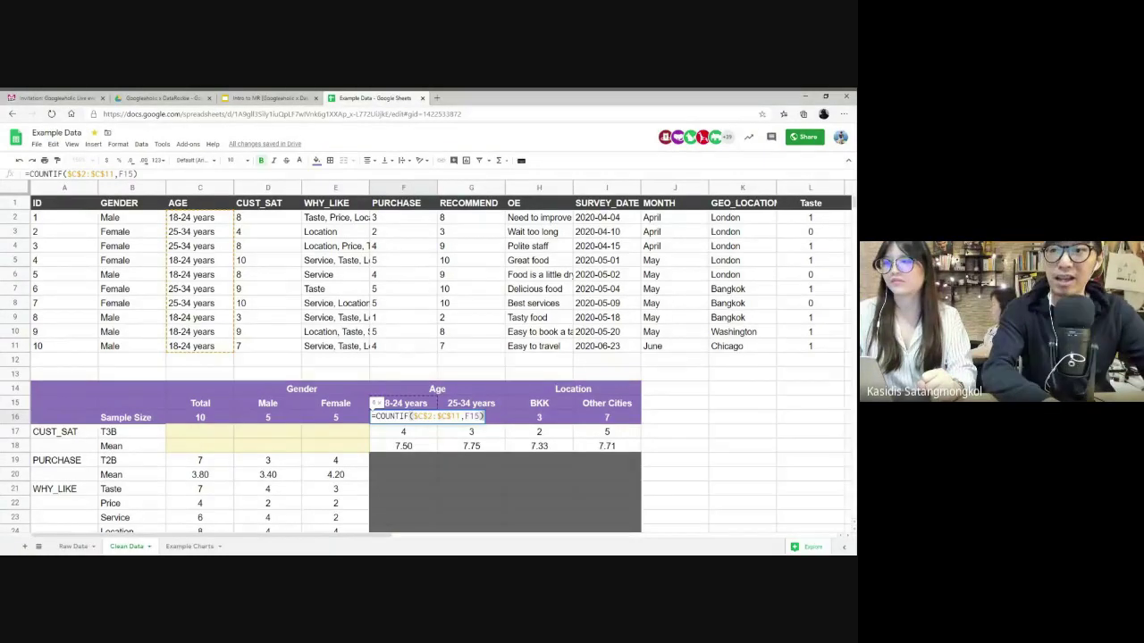
{"action": "key", "text": "Escape"}
{"action": "left_click_drag", "start_coordinate": [574, 419], "coordinate": [200, 420]}
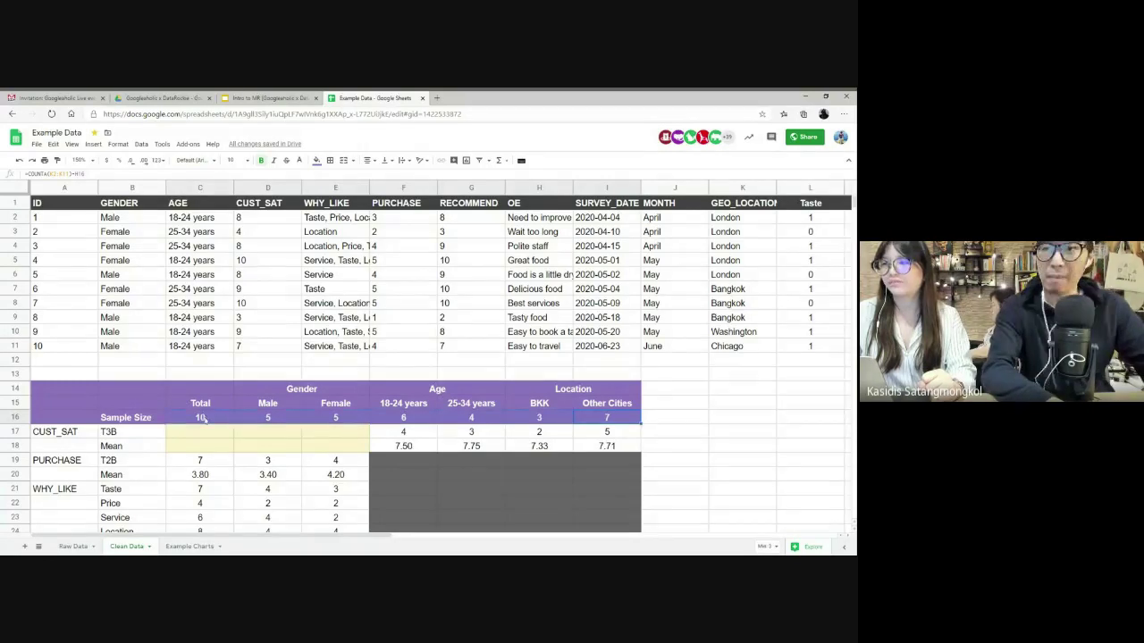
{"action": "left_click", "coordinate": [549, 420]}
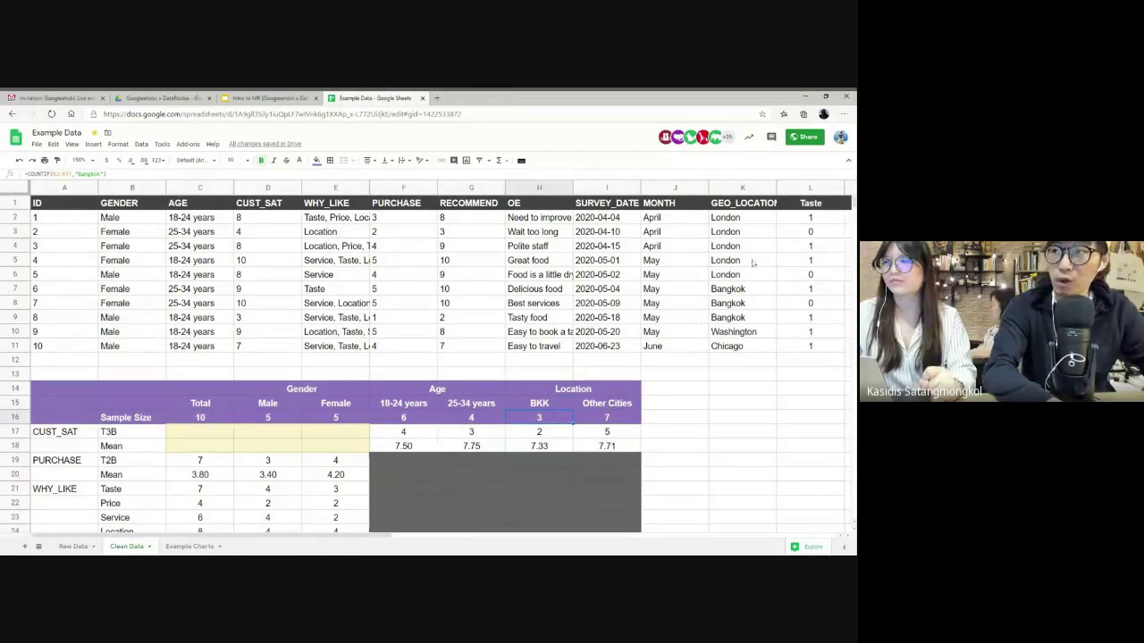
{"action": "left_click_drag", "start_coordinate": [728, 288], "coordinate": [739, 319]}
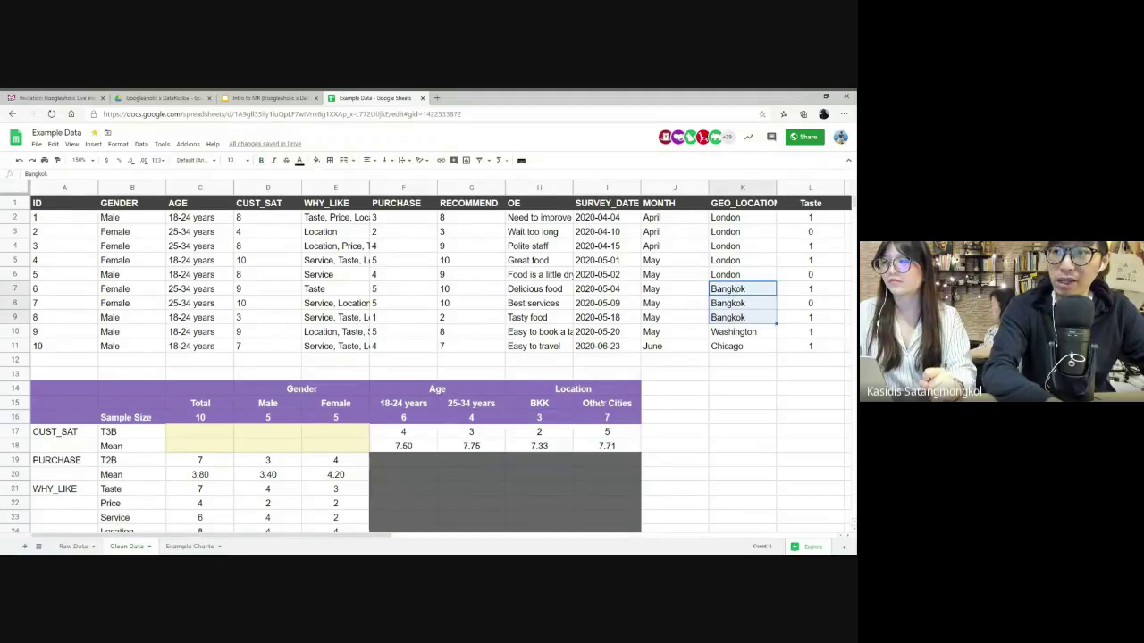
{"action": "double_click", "coordinate": [547, 426]}
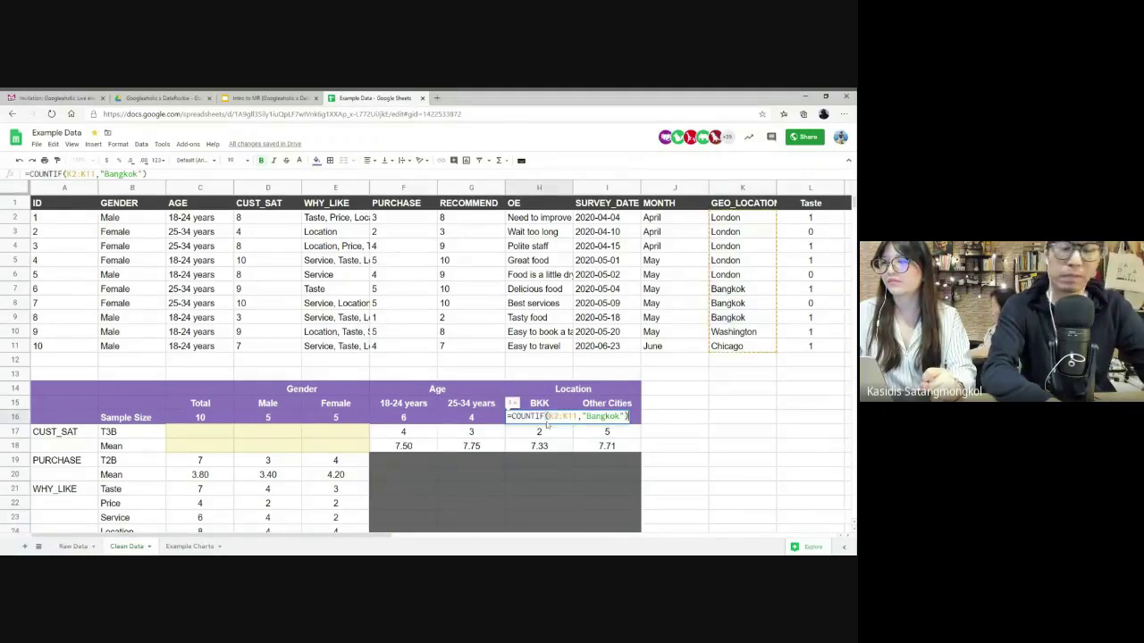
{"action": "left_click", "coordinate": [618, 422]}
{"action": "double_click", "coordinate": [618, 421]}
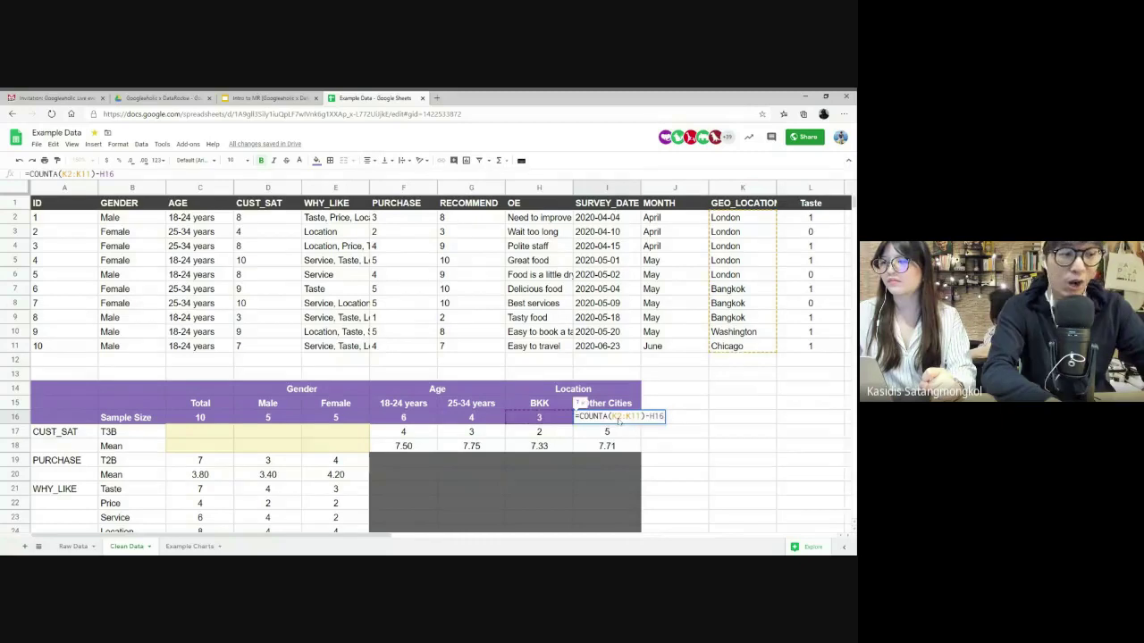
{"action": "key", "text": "Escape"}
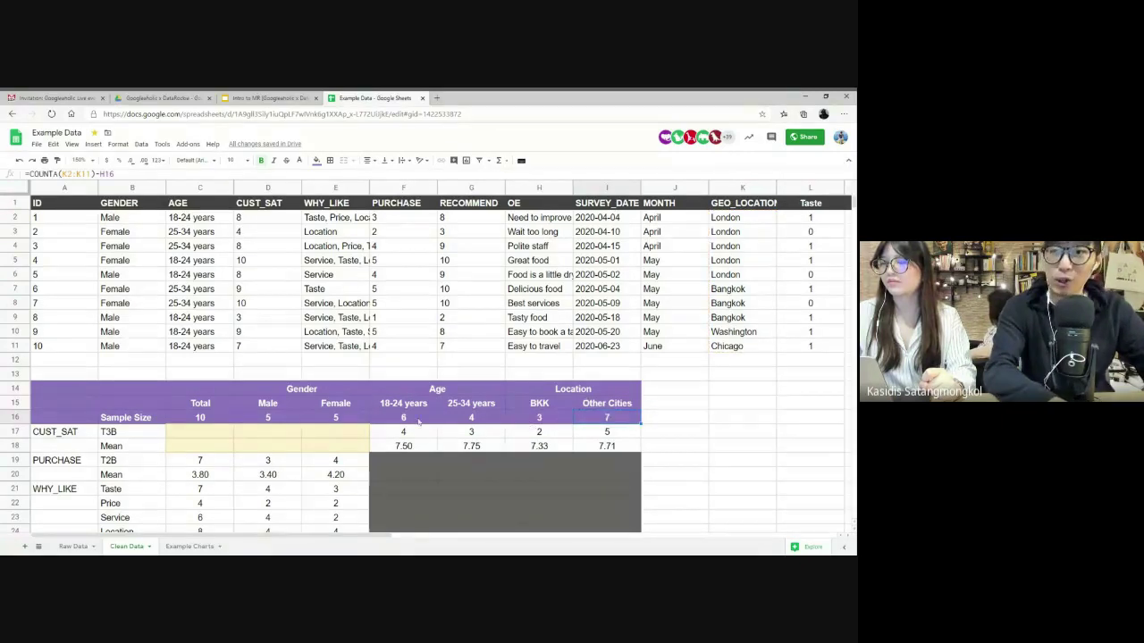
{"action": "left_click", "coordinate": [205, 418]}
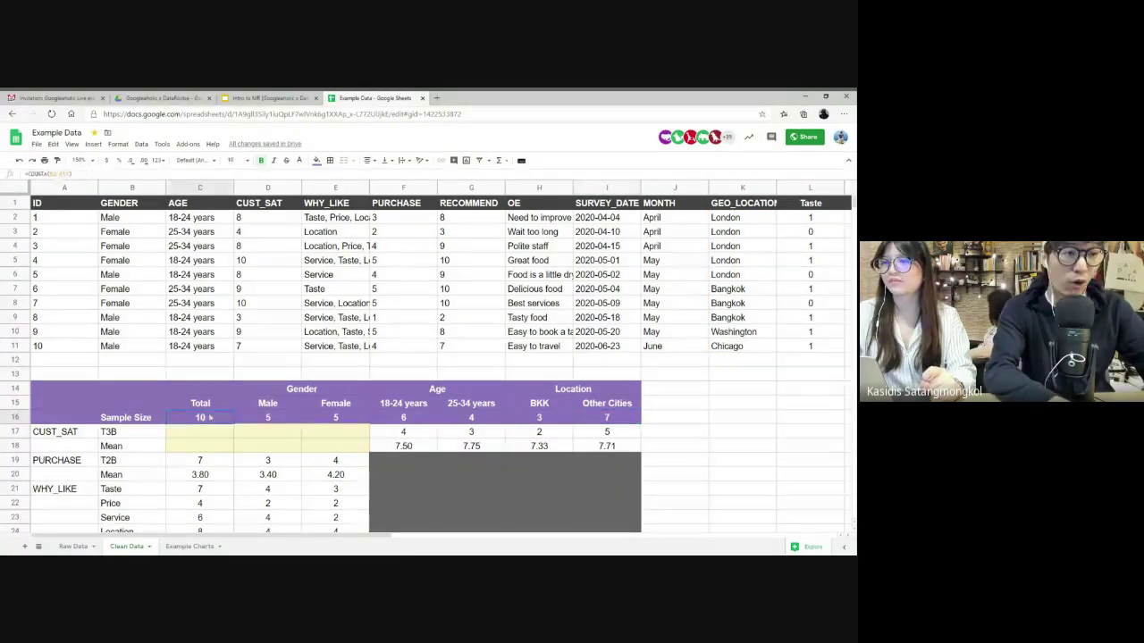
{"action": "left_click", "coordinate": [539, 417]}
{"action": "key", "text": "Right"}
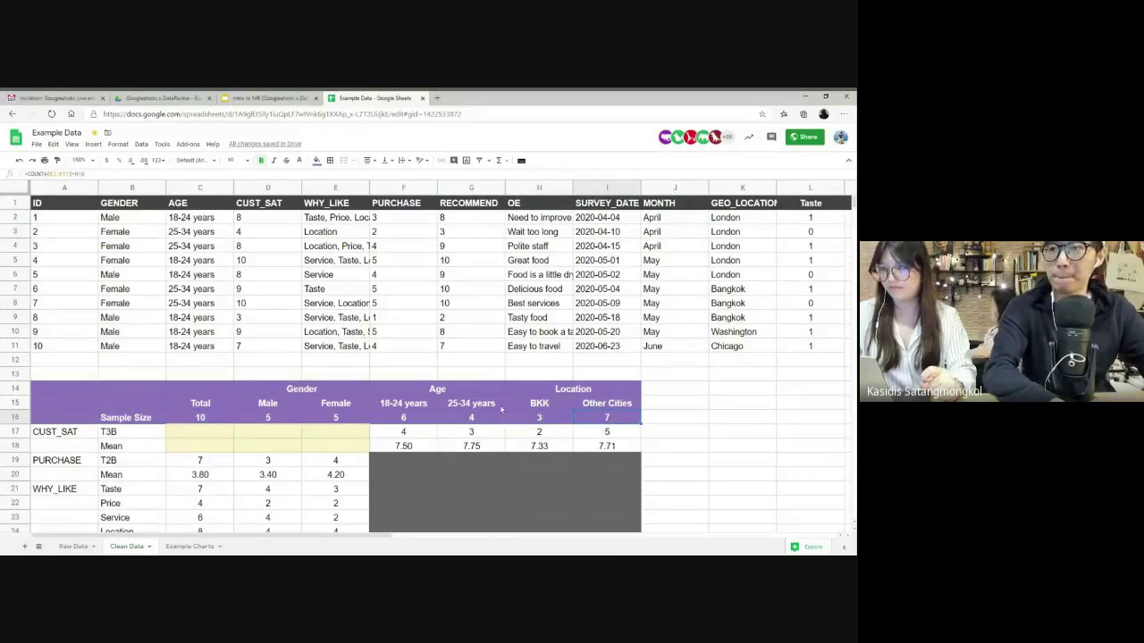
- Review the CUST_SAT to WHY_LIKE row labels and the PURCHASE T2B Total formula
{"action": "scroll", "coordinate": [502, 408], "scroll_direction": "down", "scroll_amount": 1}
{"action": "scroll", "coordinate": [501, 409], "scroll_direction": "down", "scroll_amount": 1}
{"action": "scroll", "coordinate": [501, 408], "scroll_direction": "down", "scroll_amount": 1}
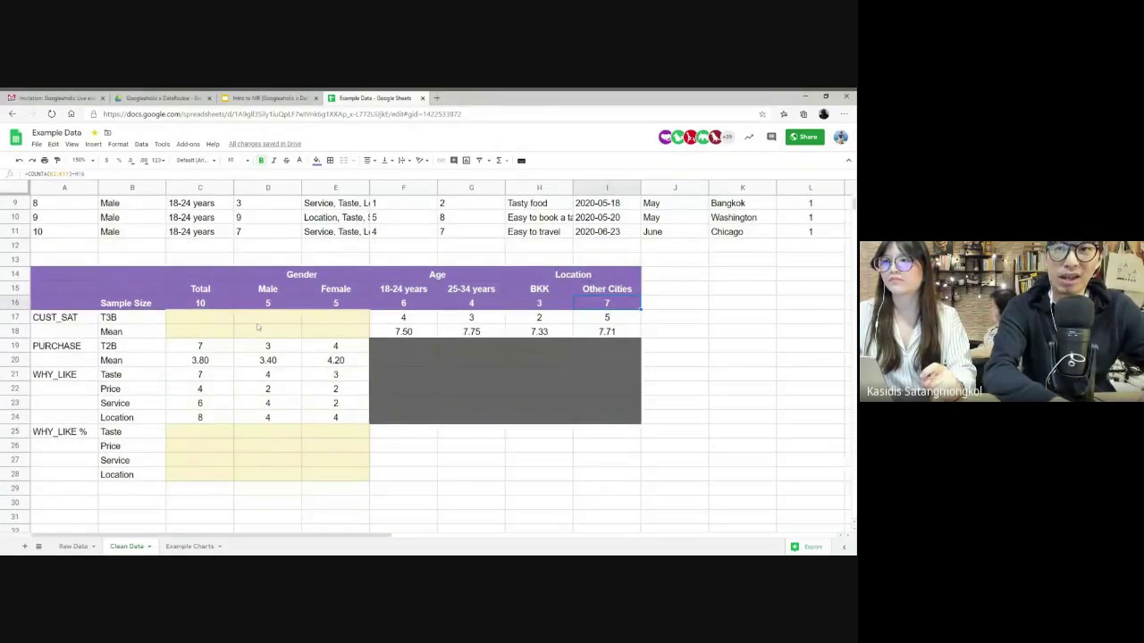
{"action": "left_click", "coordinate": [94, 322]}
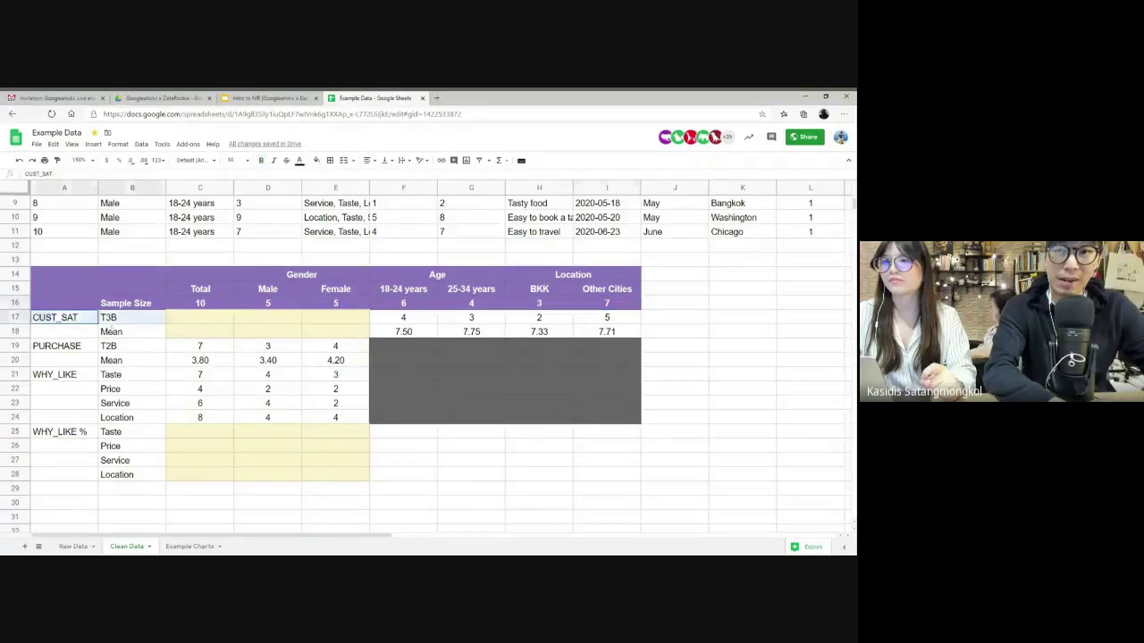
{"action": "left_click_drag", "start_coordinate": [107, 328], "coordinate": [145, 413]}
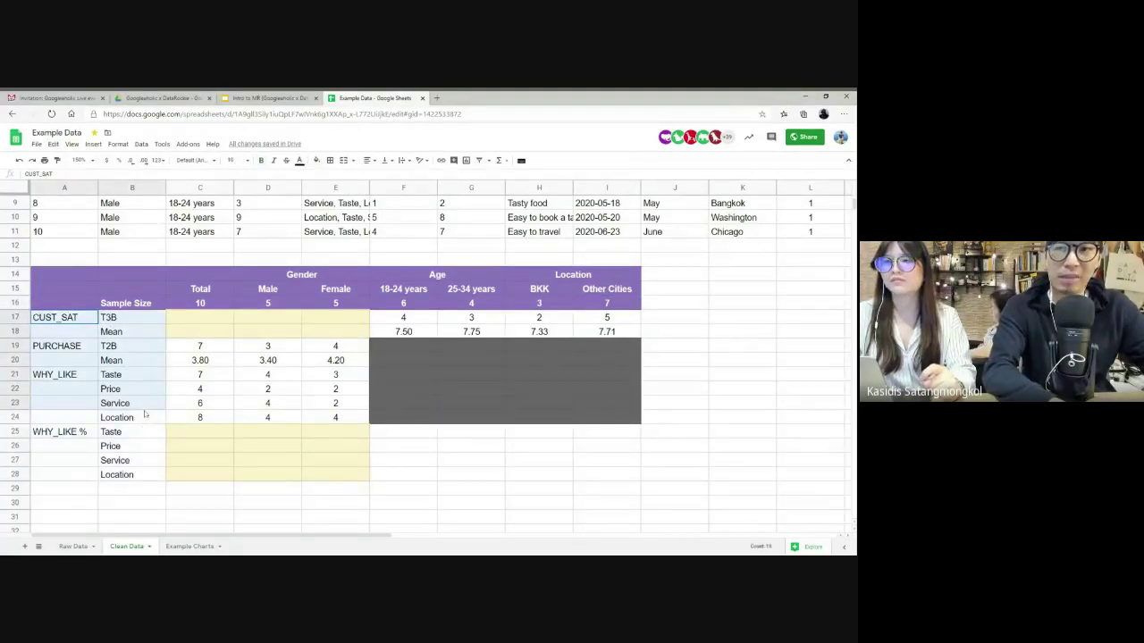
{"action": "double_click", "coordinate": [207, 345]}
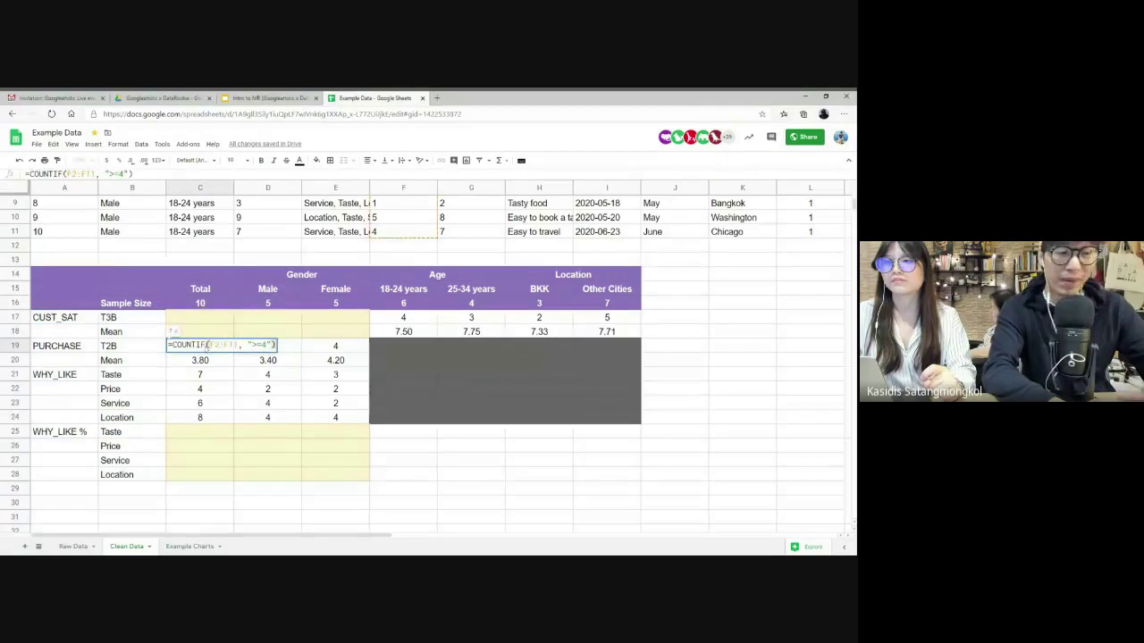
{"action": "key", "text": "Escape"}
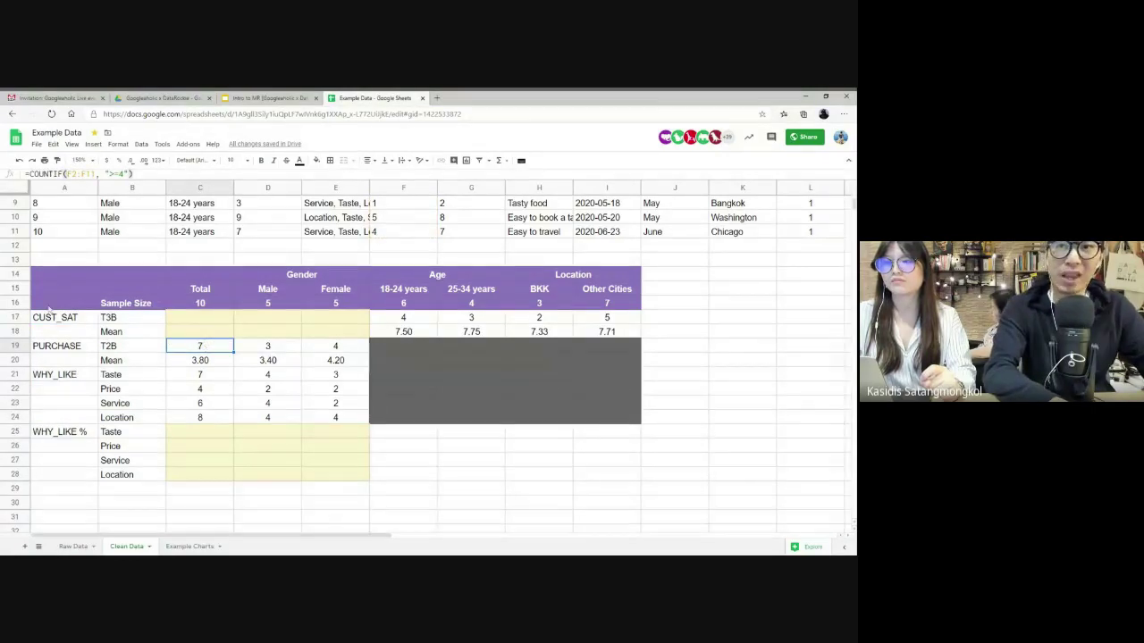
{"action": "left_click", "coordinate": [49, 318]}
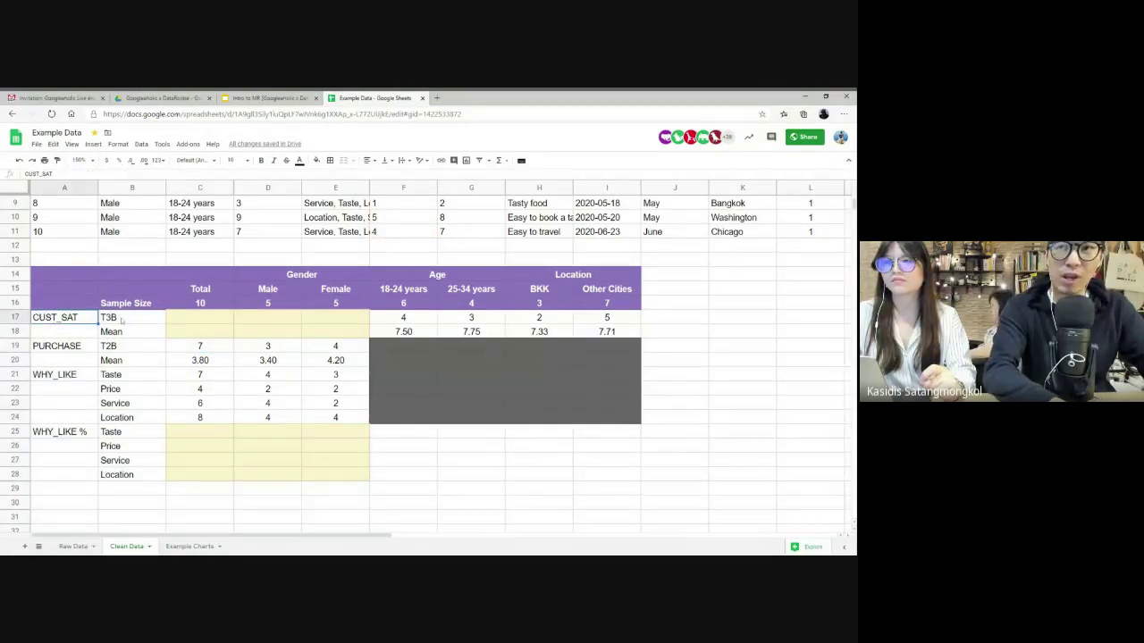
- Bring the CUST_SAT scores D2:D11 into view and begin a formula in C17
{"action": "scroll", "coordinate": [291, 255], "scroll_direction": "up", "scroll_amount": 3}
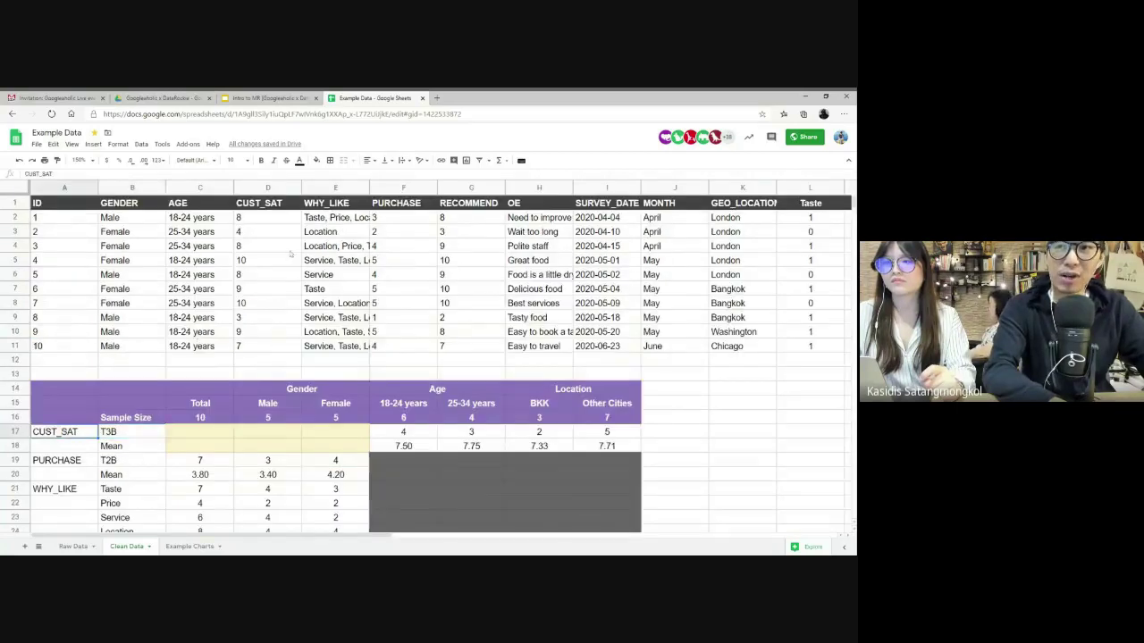
{"action": "left_click_drag", "start_coordinate": [261, 219], "coordinate": [261, 352]}
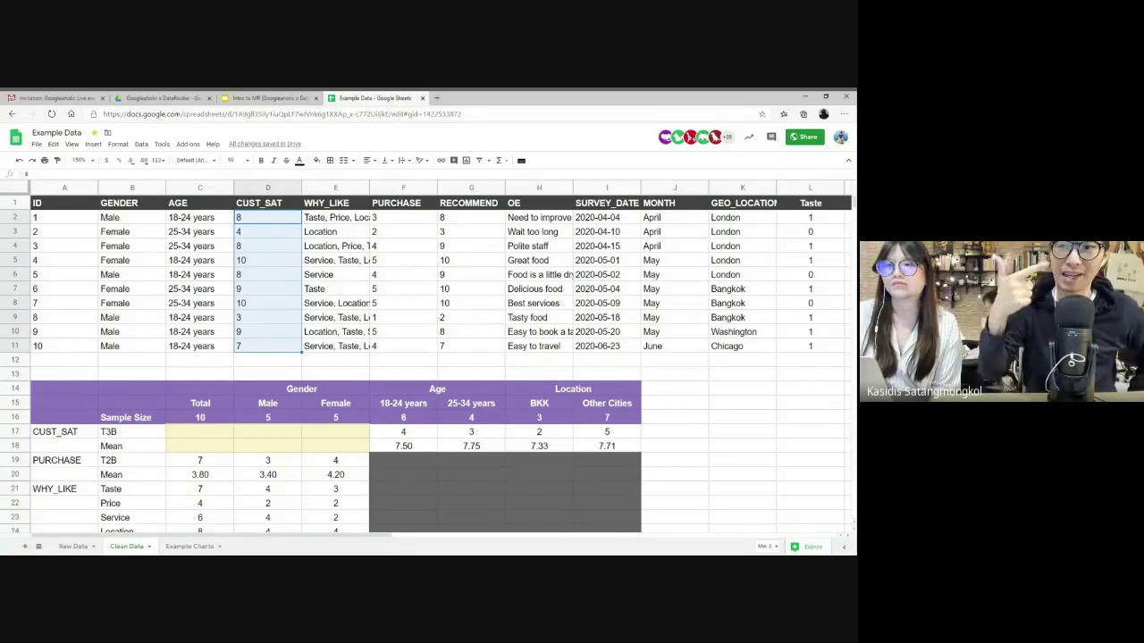
{"action": "left_click", "coordinate": [200, 433]}
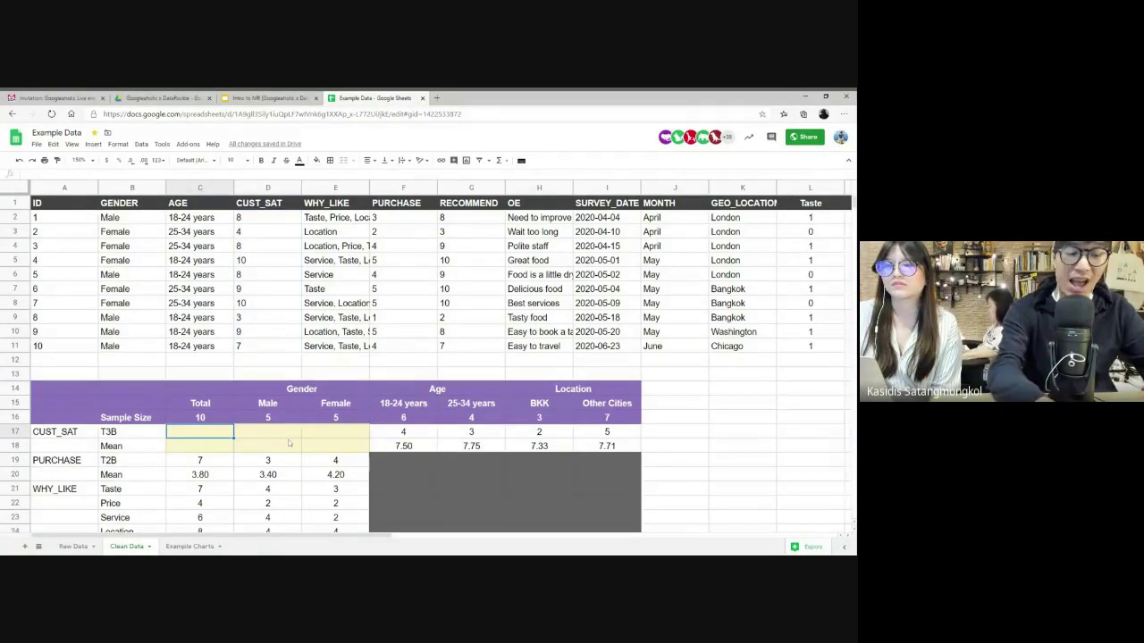
{"action": "type", "text": "="}
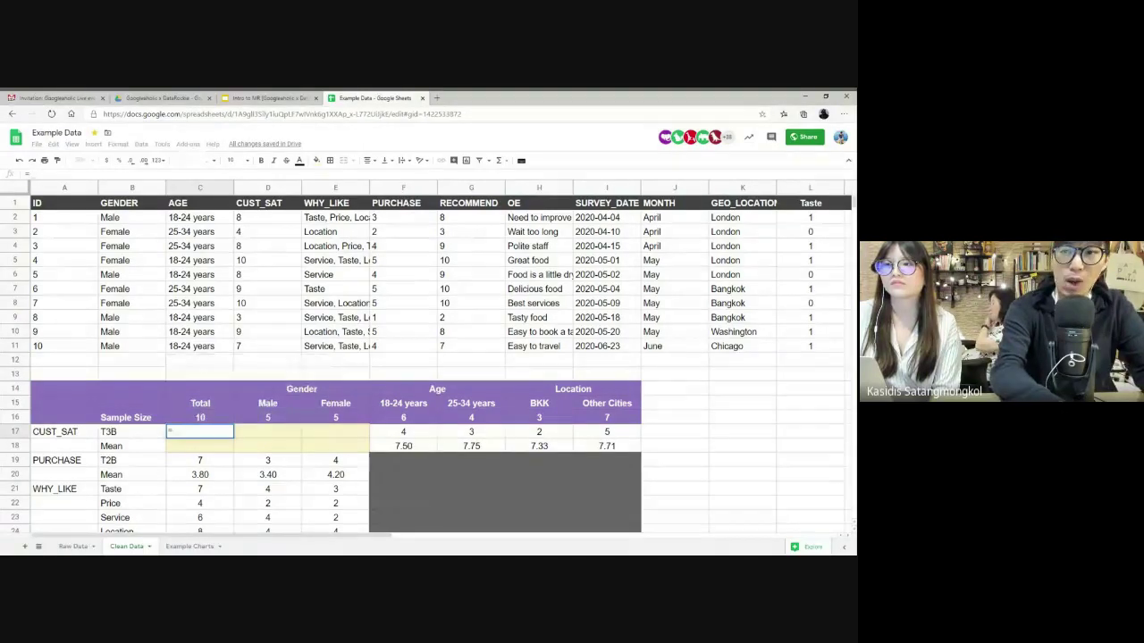
- Enter =COUNTIF(D2:D11, ">=8") in C17, counting 7 satisfied respondents
{"action": "type", "text": "COUNTI"}
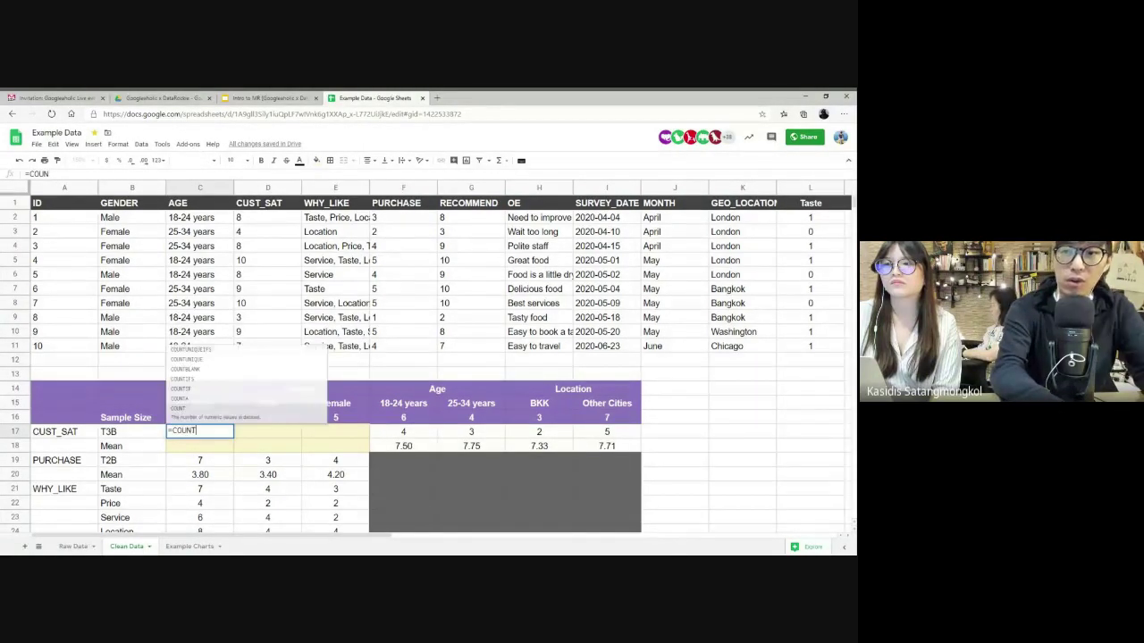
{"action": "type", "text": "F("}
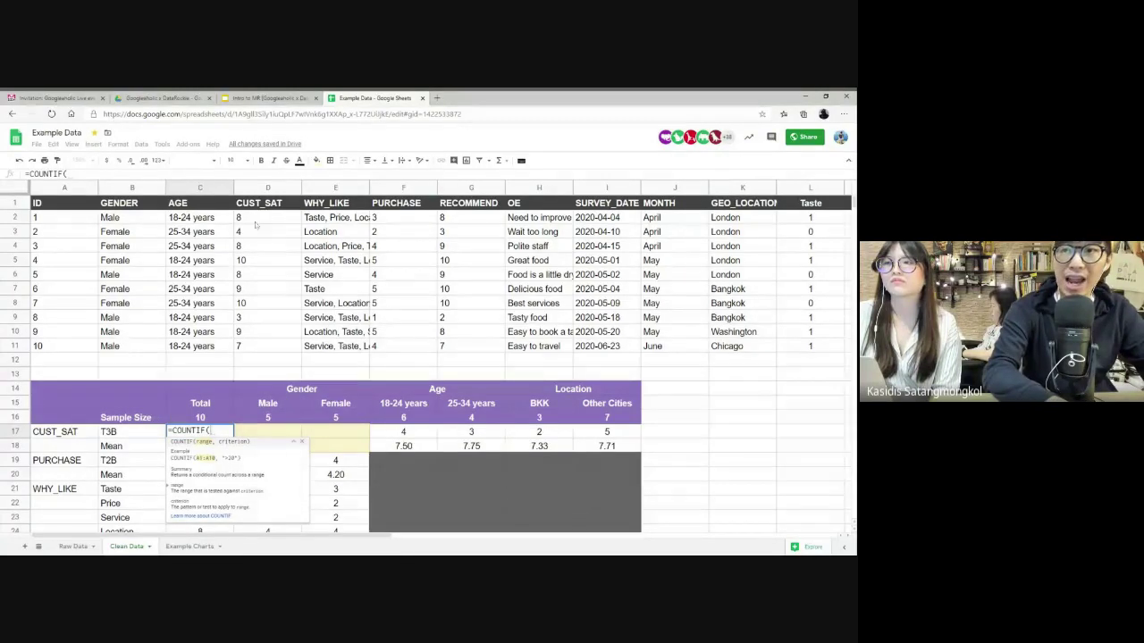
{"action": "left_click_drag", "start_coordinate": [253, 219], "coordinate": [254, 349]}
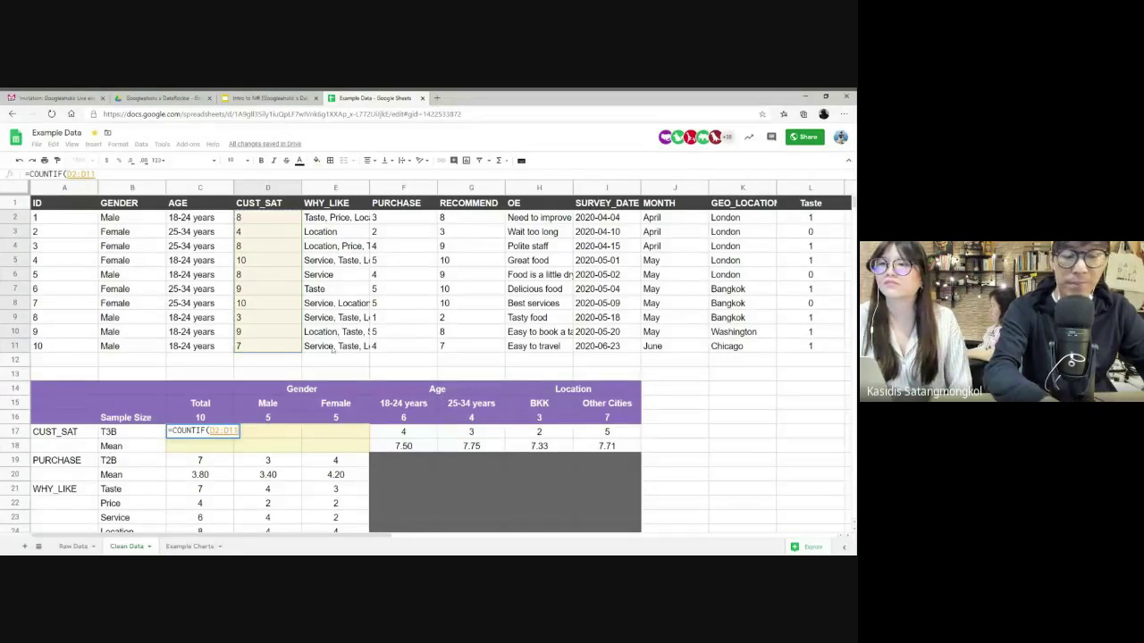
{"action": "type", "text": ","}
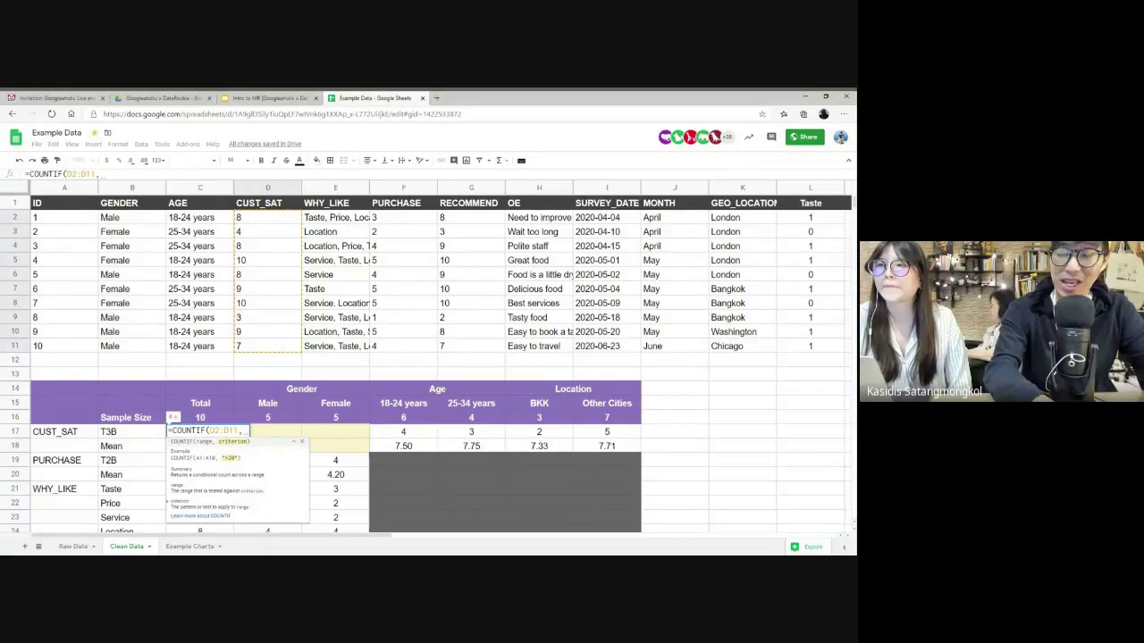
{"action": "type", "text": "\""}
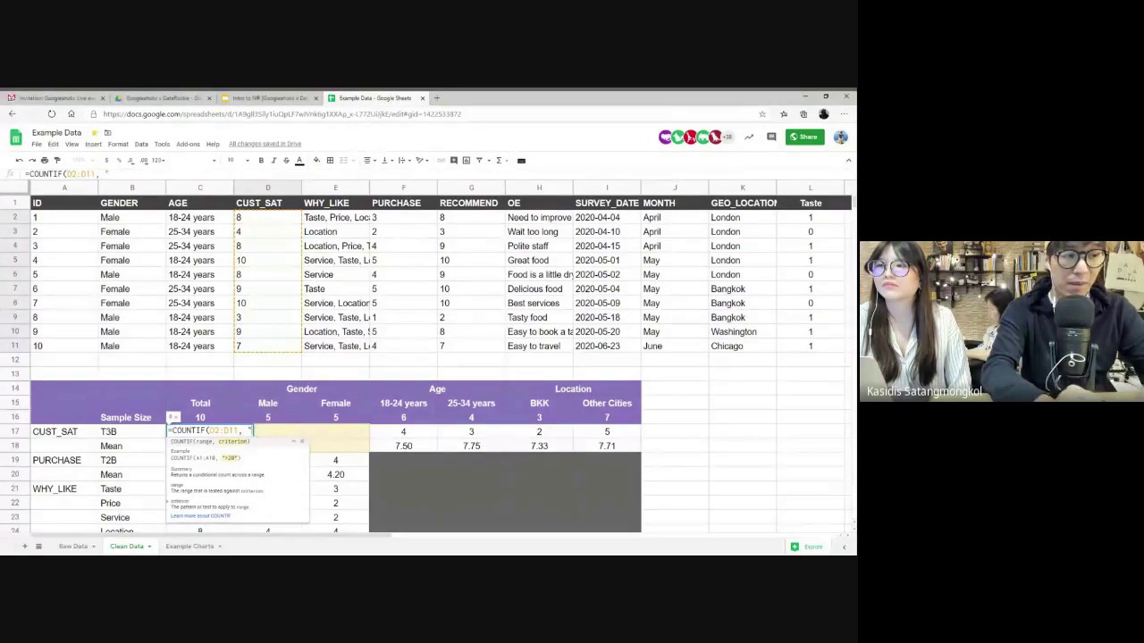
{"action": "type", "text": ">="}
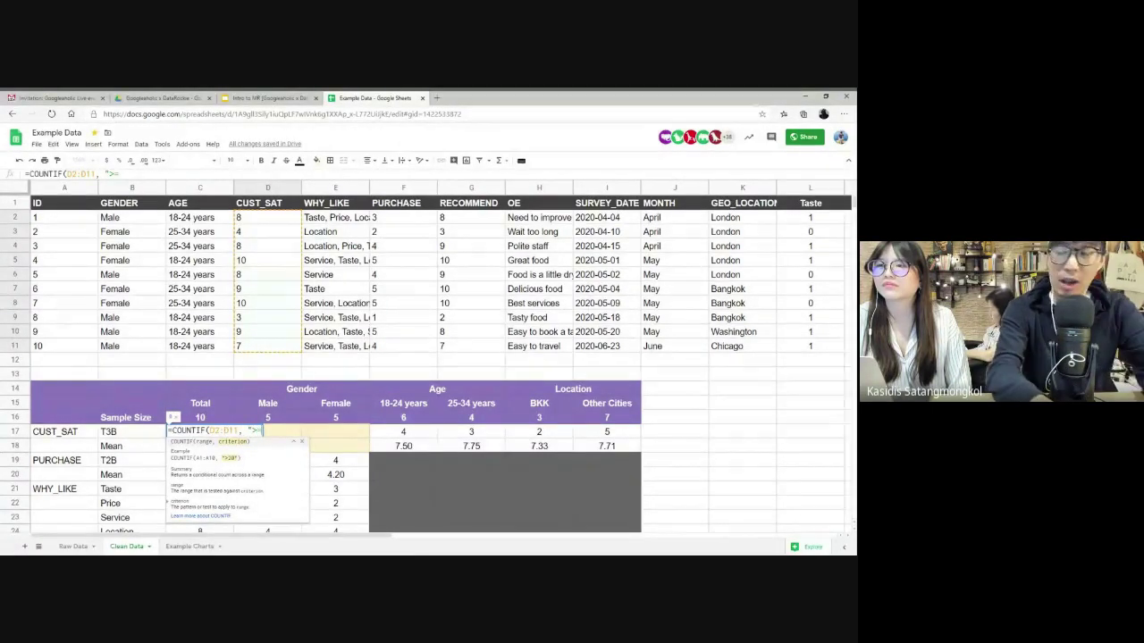
{"action": "type", "text": "8\")"}
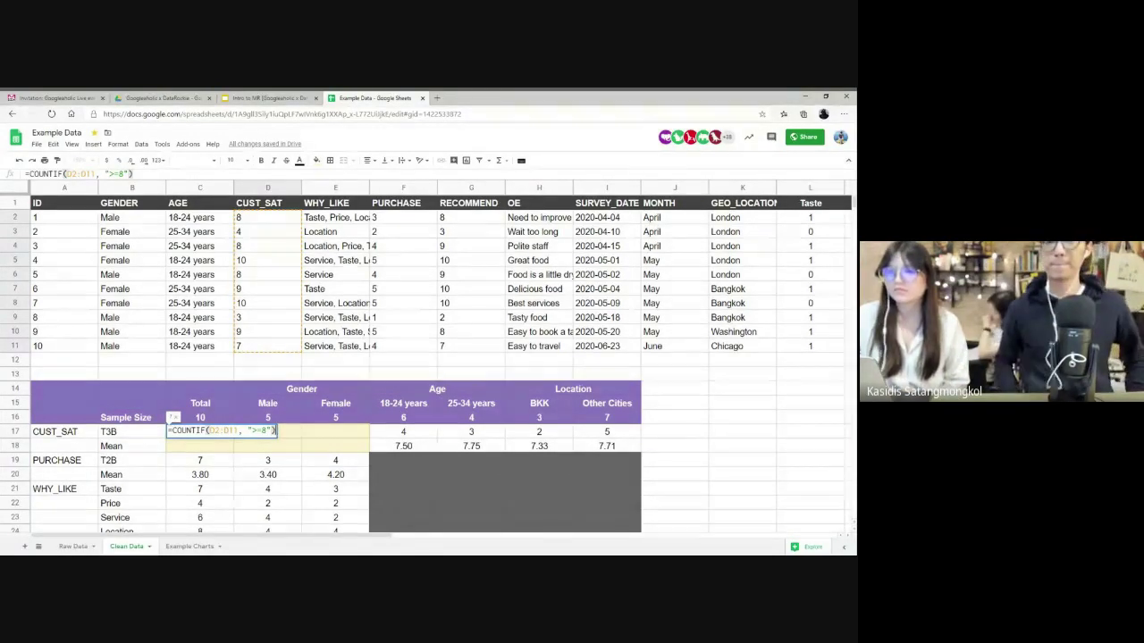
{"action": "key", "text": "Return"}
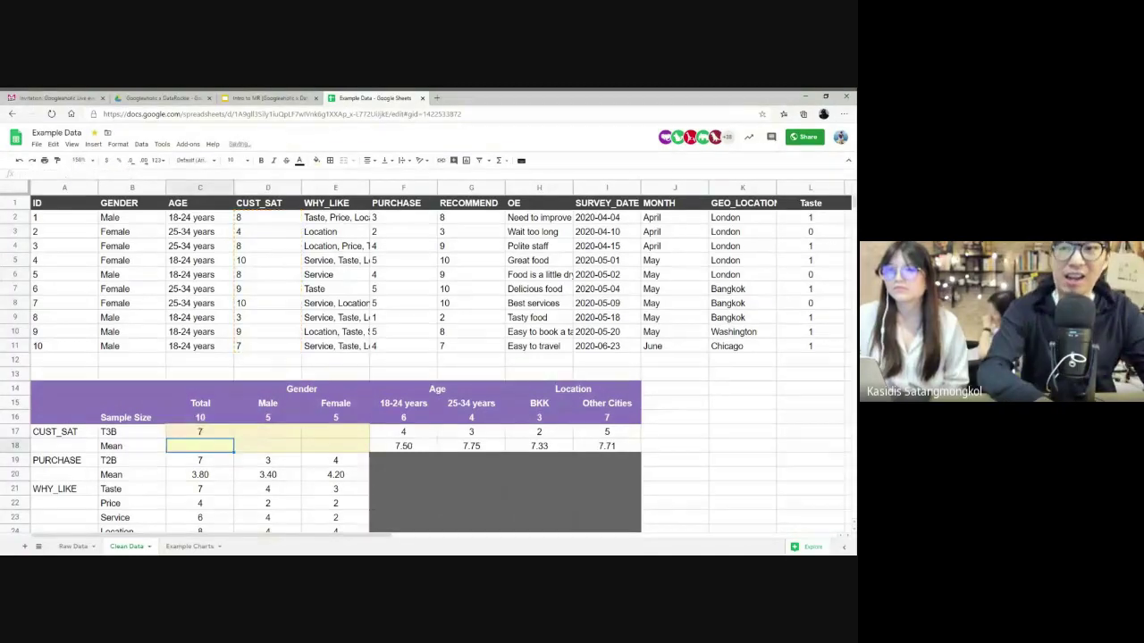
- Enter =COUNTIFS(B2:B11,"Male",D2:D11,">=8") in D17, returning 3
{"action": "left_click", "coordinate": [189, 433]}
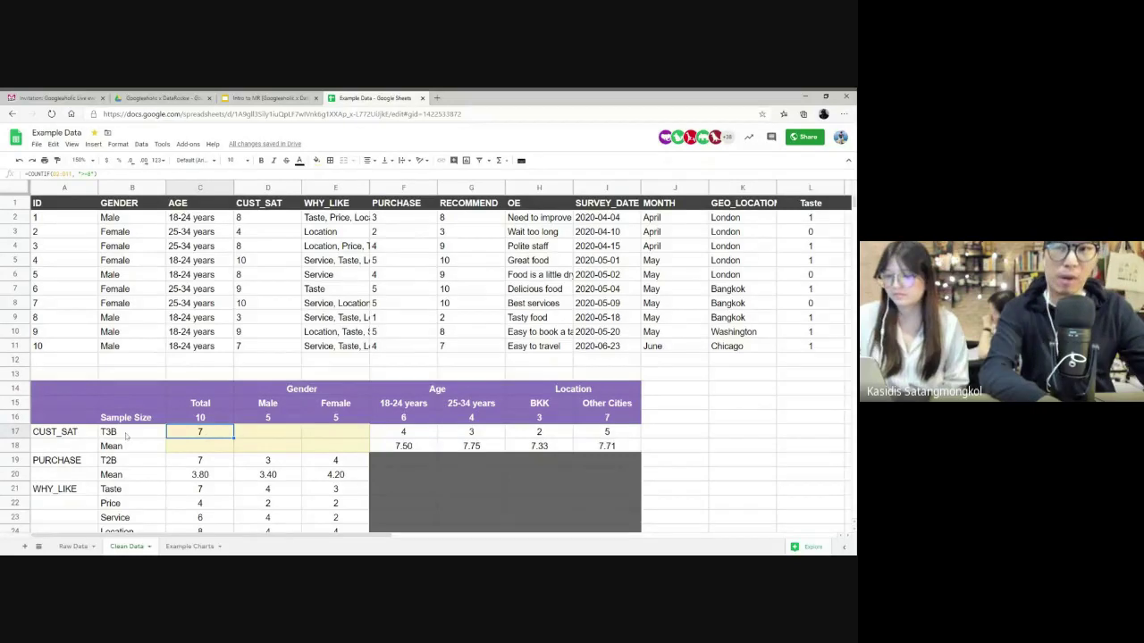
{"action": "left_click", "coordinate": [261, 435]}
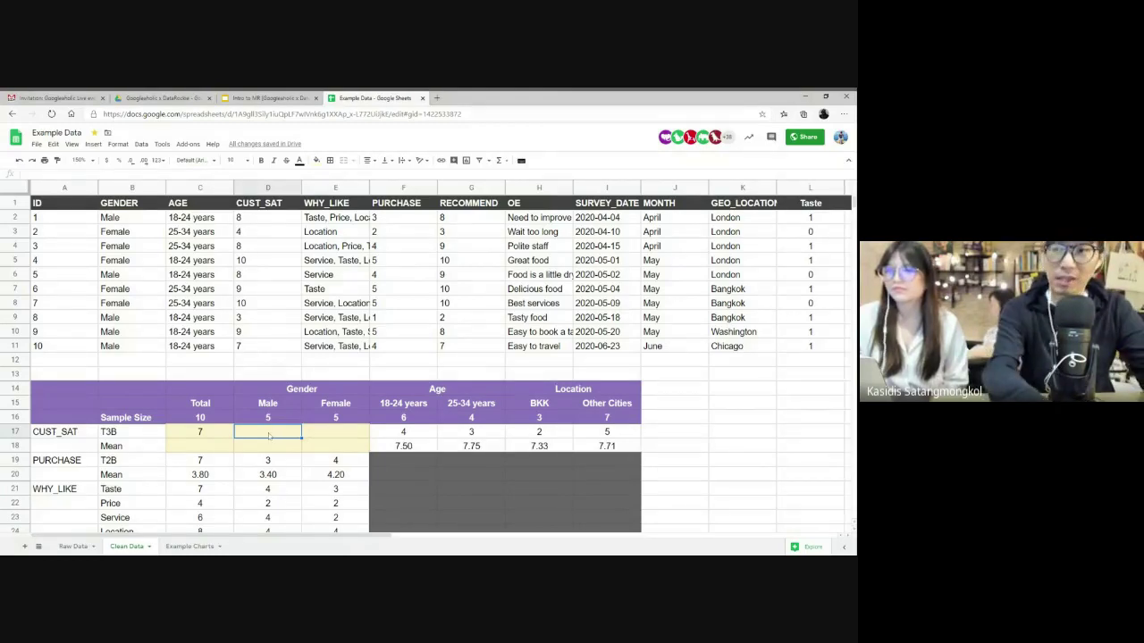
{"action": "type", "text": "=COUNTIFS"}
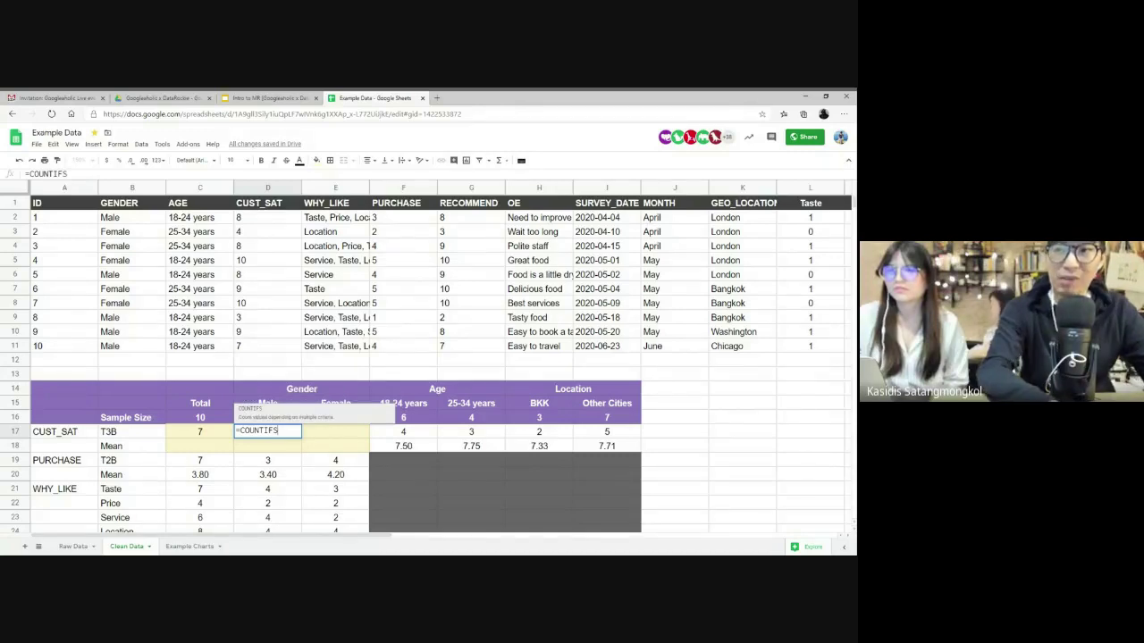
{"action": "type", "text": "("}
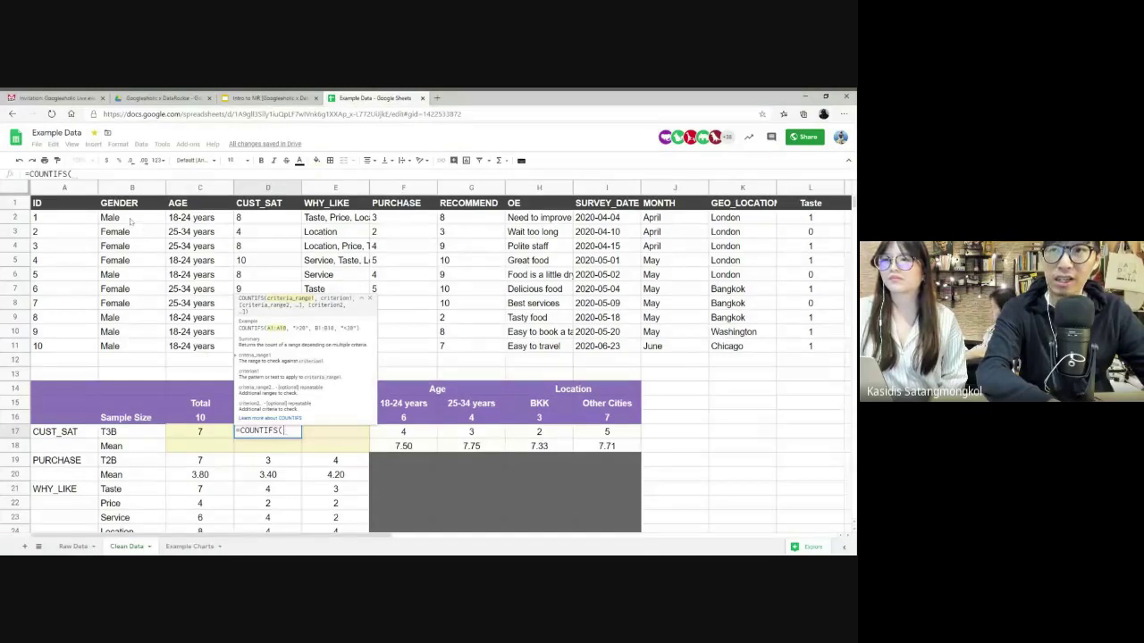
{"action": "left_click_drag", "start_coordinate": [132, 219], "coordinate": [136, 350]}
{"action": "type", "text": ",\"Male\""}
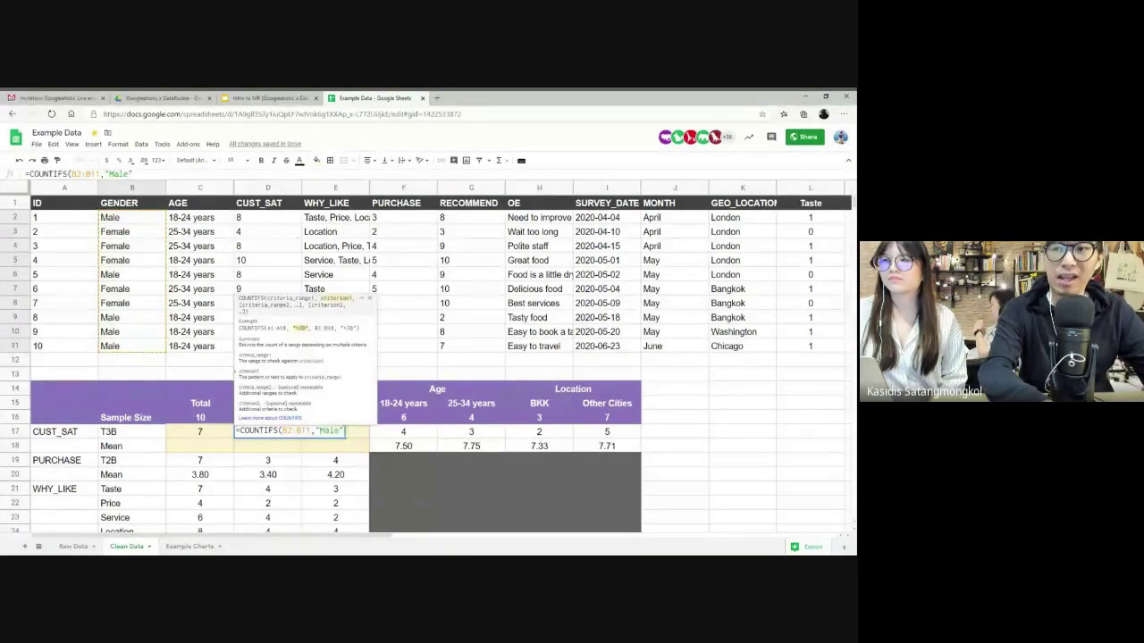
{"action": "type", "text": ","}
{"action": "left_click_drag", "start_coordinate": [254, 219], "coordinate": [257, 350]}
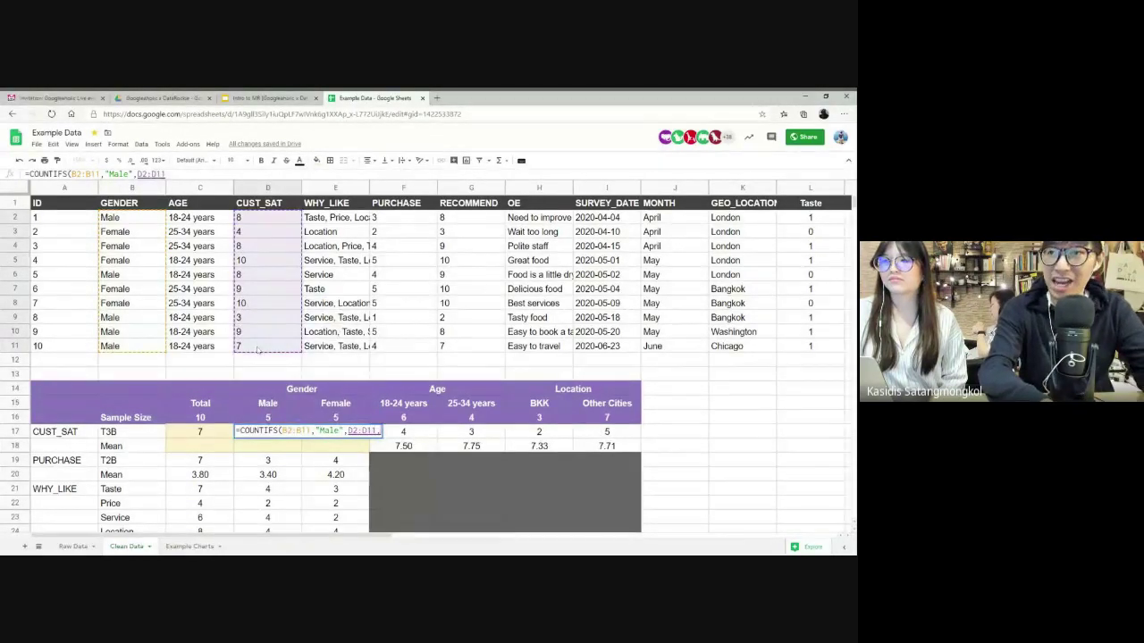
{"action": "type", "text": ", \">="}
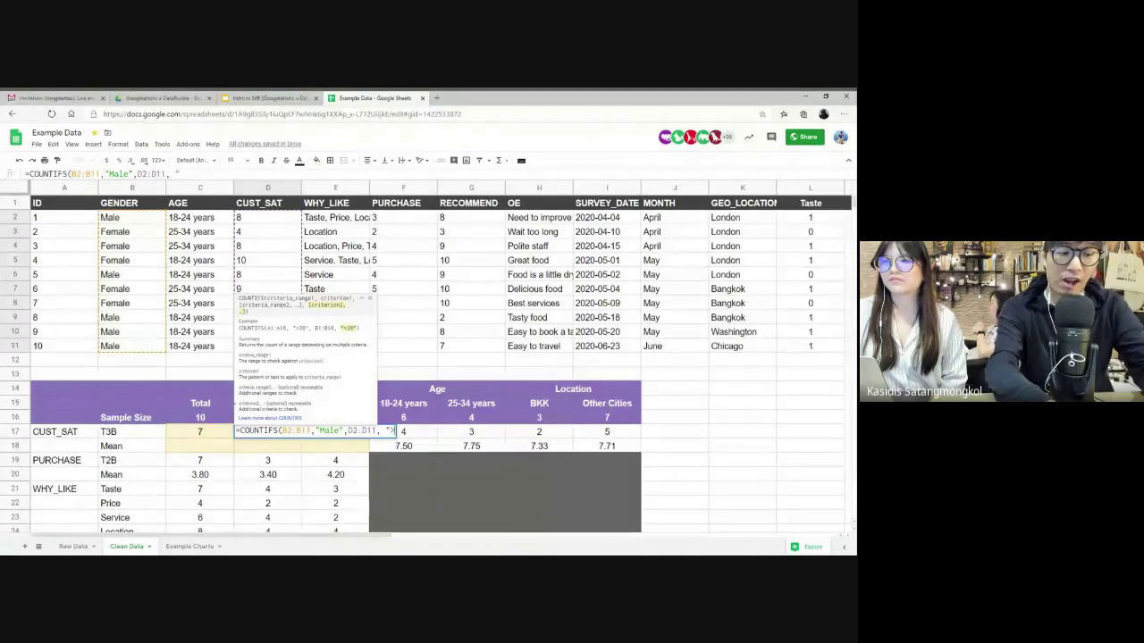
{"action": "type", "text": "8"}
{"action": "key", "text": "Return"}
- Reopen the D17 formula and walk through its gender and score-threshold parts
{"action": "left_click", "coordinate": [267, 417]}
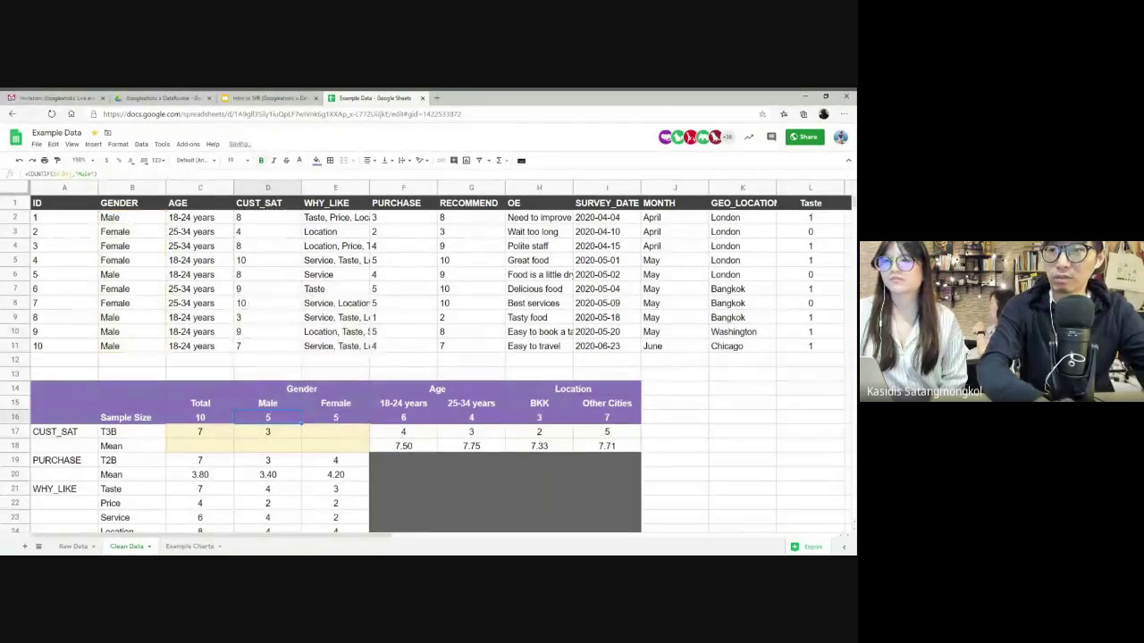
{"action": "key", "text": "Down"}
{"action": "key", "text": "Return"}
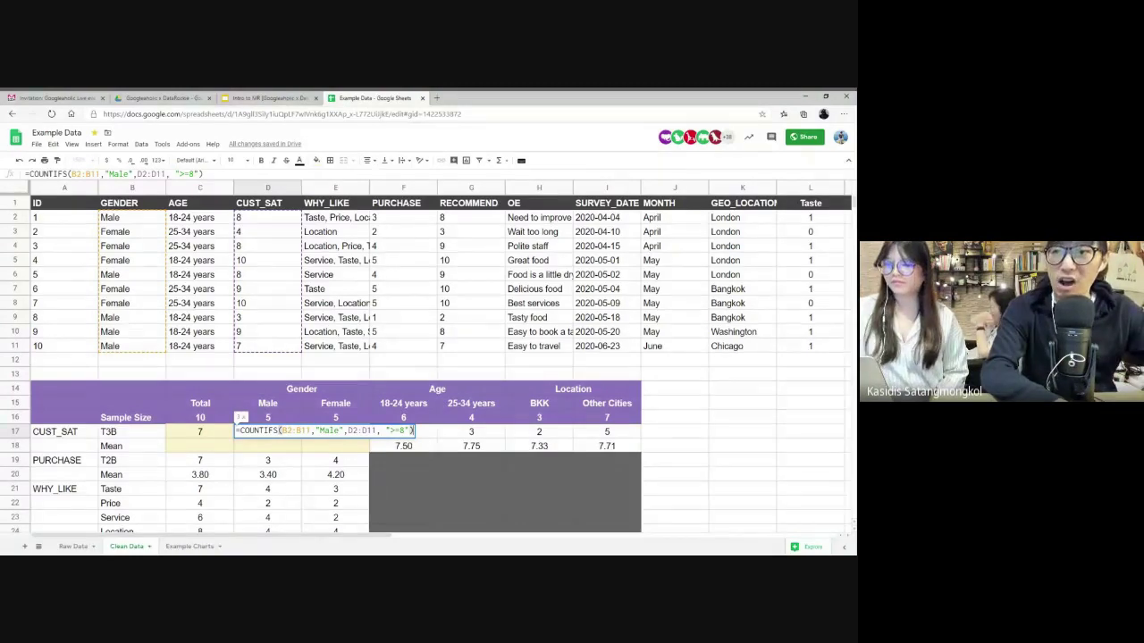
{"action": "key", "text": "Right"}
{"action": "key", "text": "Right"}
{"action": "key", "text": "Right"}
{"action": "key", "text": "Right"}
{"action": "key", "text": "Right"}
{"action": "key", "text": "Right"}
{"action": "key", "text": "Right"}
{"action": "key", "text": "Right"}
{"action": "key", "text": "Right"}
{"action": "key", "text": "Right"}
{"action": "key", "text": "Right"}
{"action": "key", "text": "Right"}
{"action": "key", "text": "Right"}
{"action": "key", "text": "Right"}
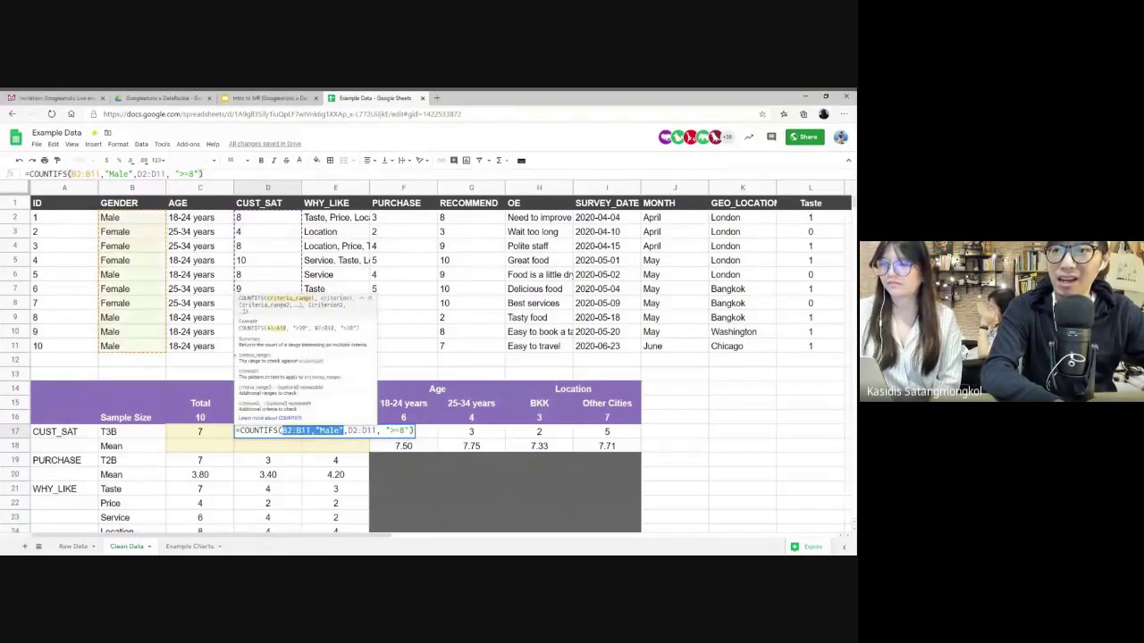
{"action": "key", "text": "shift+Right"}
{"action": "key", "text": "shift+Right"}
{"action": "key", "text": "shift+Right"}
{"action": "key", "text": "shift+Right"}
{"action": "key", "text": "shift+Right"}
{"action": "key", "text": "shift+Right"}
{"action": "key", "text": "shift+Right"}
{"action": "key", "text": "shift+Right"}
{"action": "key", "text": "shift+Right"}
{"action": "key", "text": "shift+Right"}
{"action": "key", "text": "shift+Right"}
{"action": "key", "text": "shift+Right"}
{"action": "key", "text": "shift+Right"}
{"action": "key", "text": "shift+Right"}
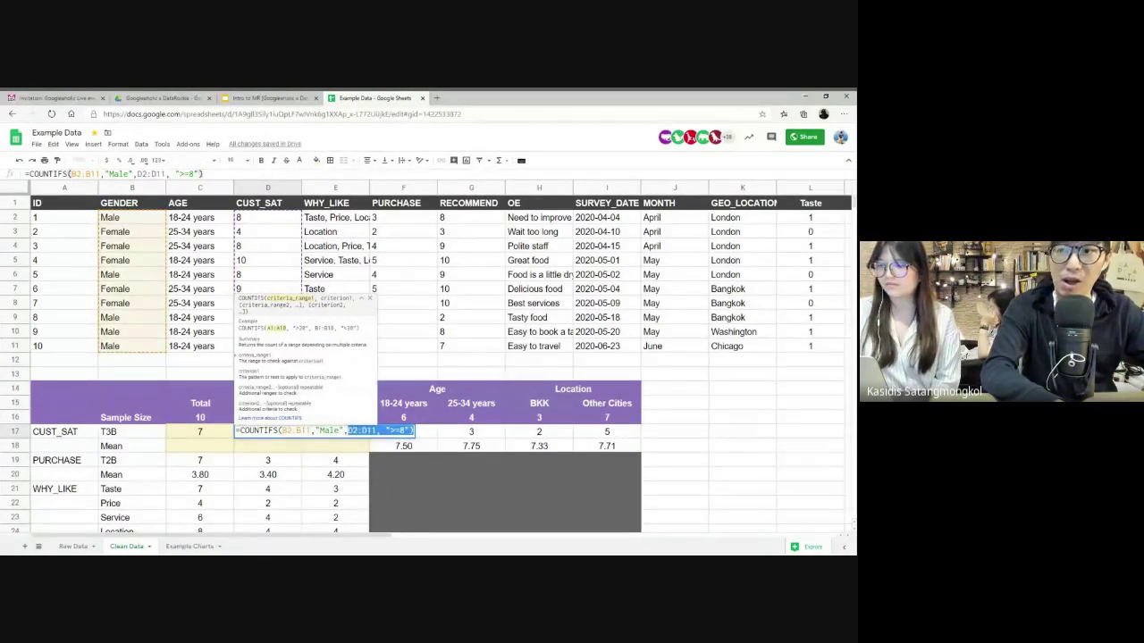
{"action": "left_click", "coordinate": [281, 430]}
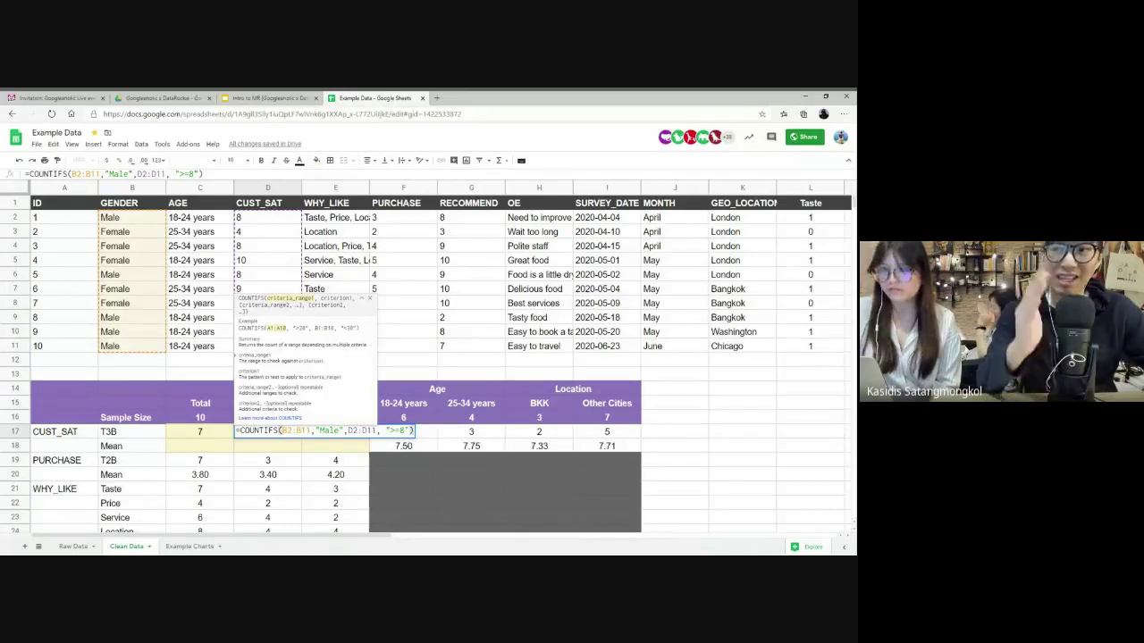
{"action": "key", "text": "Return"}
- Enter =COUNTIFS(B2:B11,"Female",D2:D11,">=8") in E17, returning 4
{"action": "left_click", "coordinate": [335, 432]}
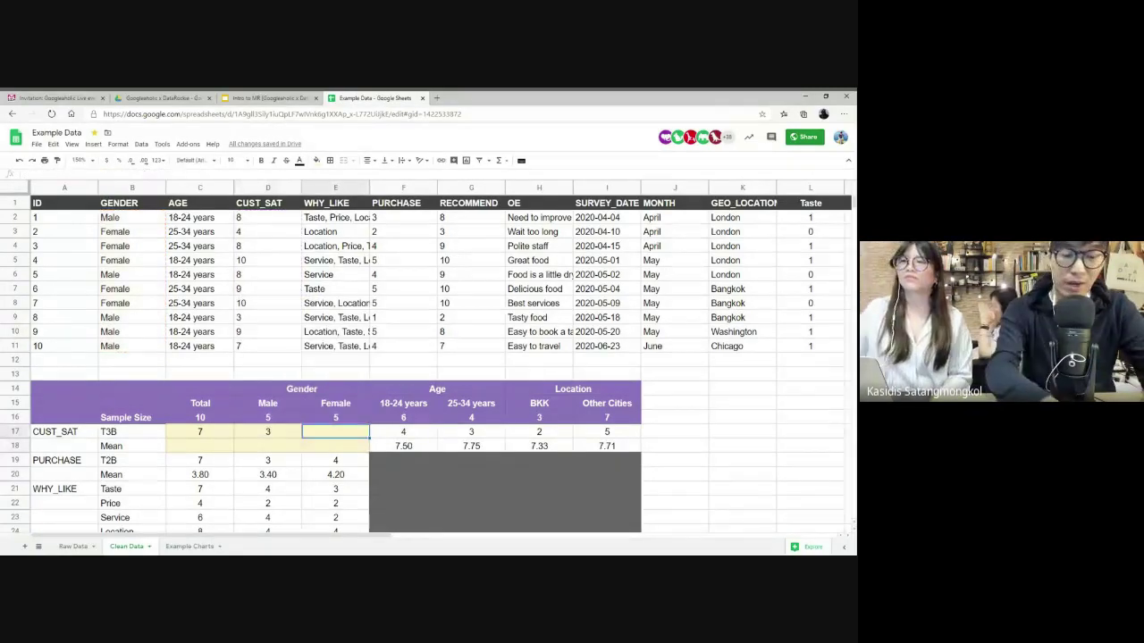
{"action": "type", "text": "=COUNTIFS("}
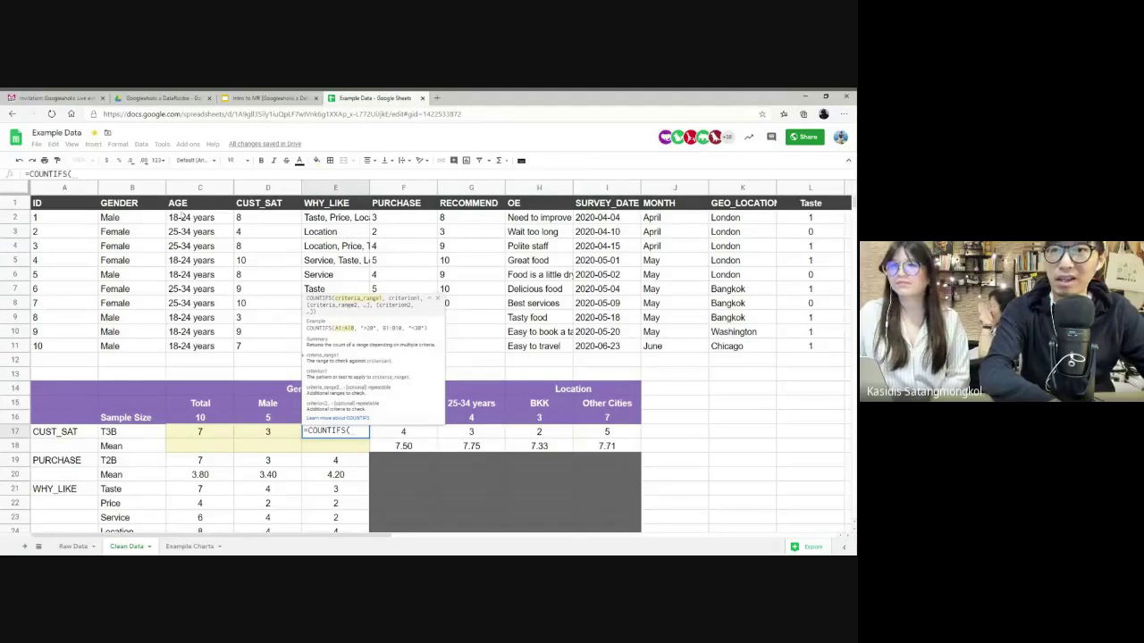
{"action": "left_click_drag", "start_coordinate": [132, 218], "coordinate": [138, 350]}
{"action": "type", "text": ",\"F"}
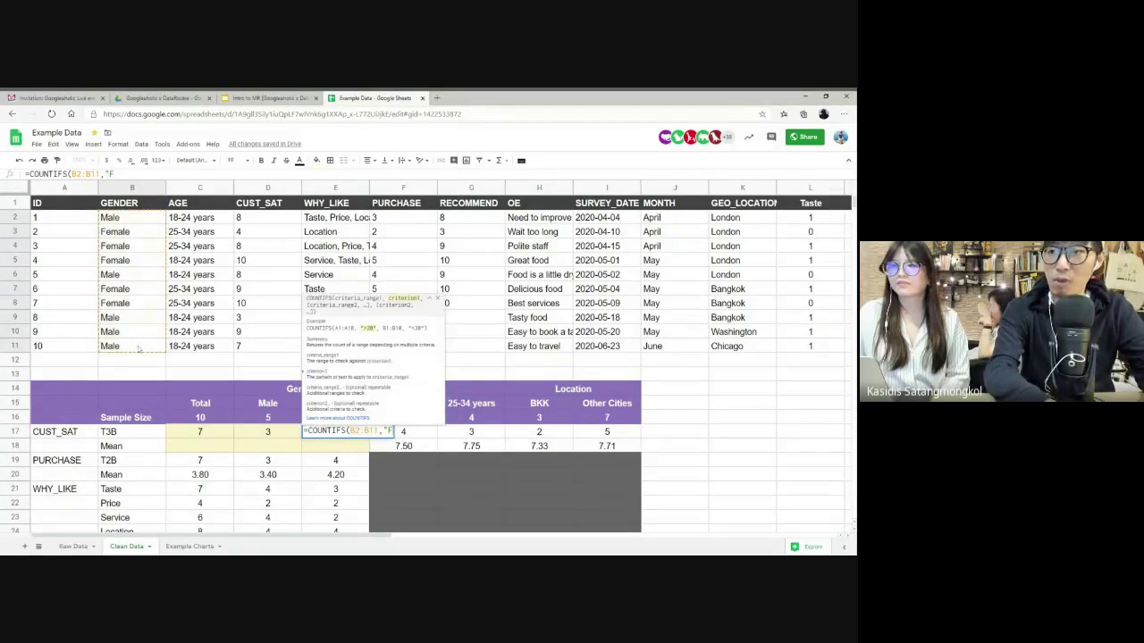
{"action": "type", "text": "emale\","}
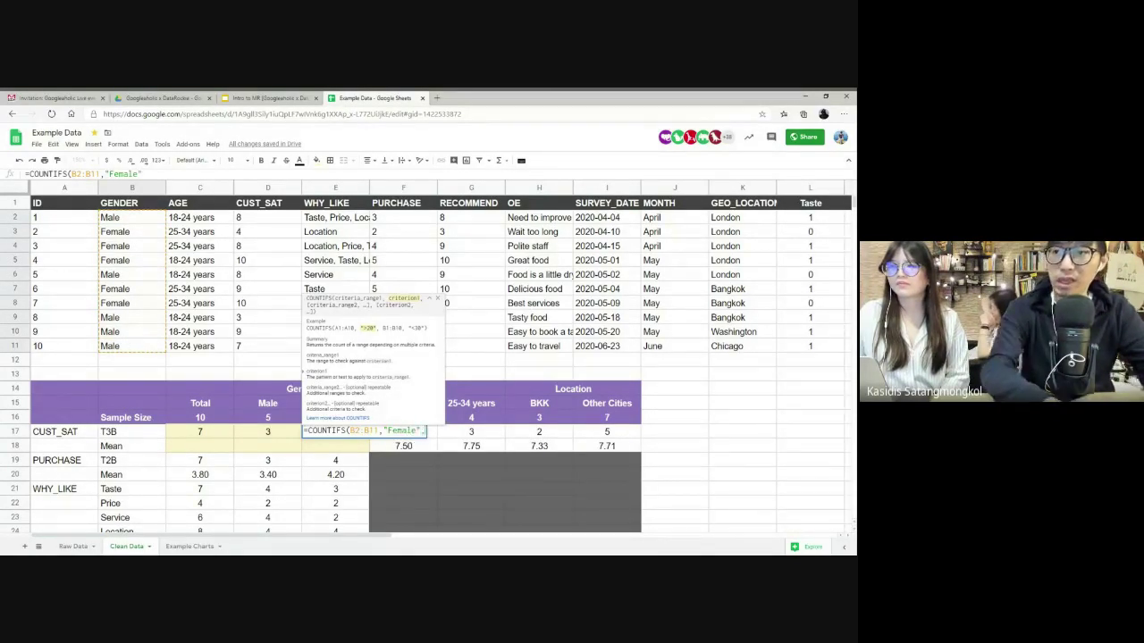
{"action": "left_click_drag", "start_coordinate": [239, 218], "coordinate": [261, 349]}
{"action": "type", "text": ",\">"}
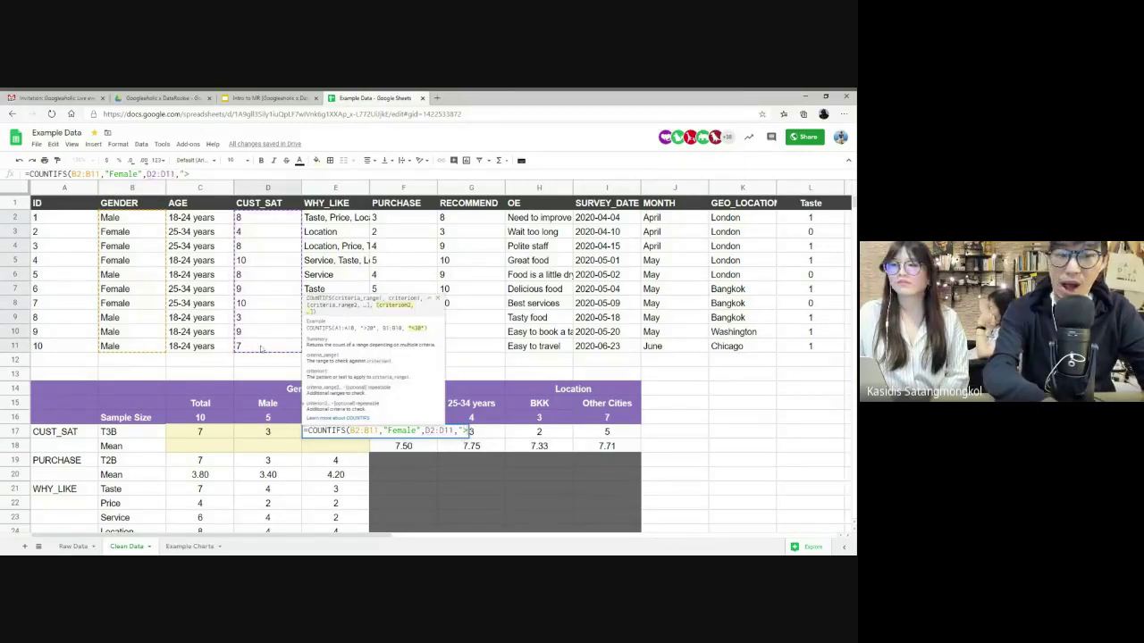
{"action": "type", "text": "=8\""}
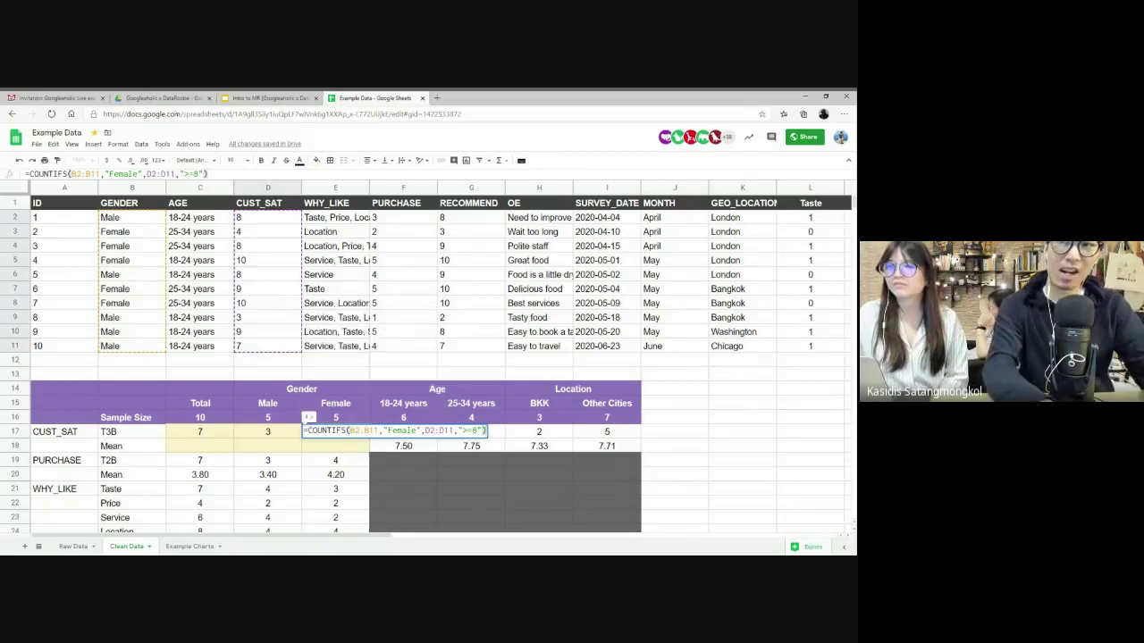
{"action": "key", "text": "Return"}
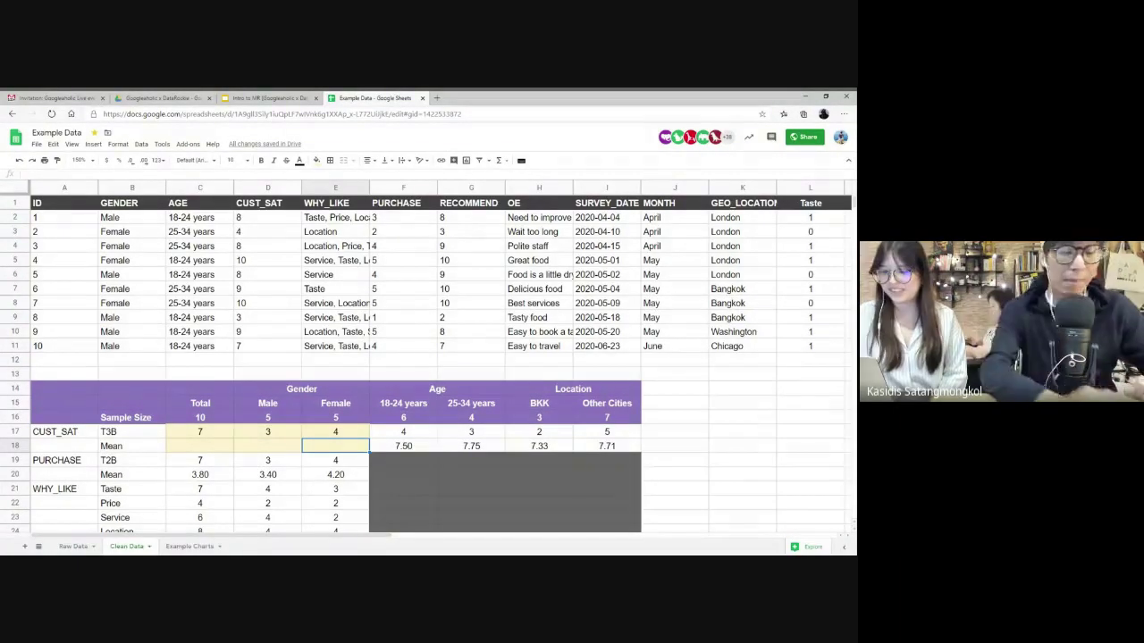
- Enter =average(D2:D11) in C18 and show it with two decimals as 7.60
{"action": "left_click", "coordinate": [202, 447]}
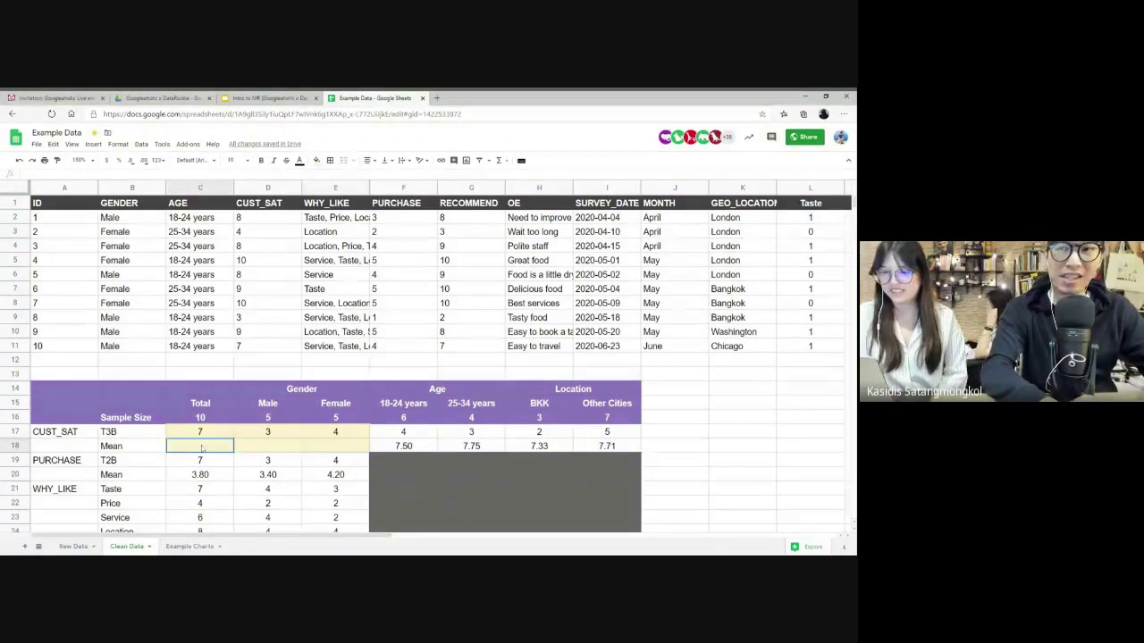
{"action": "type", "text": "=average"}
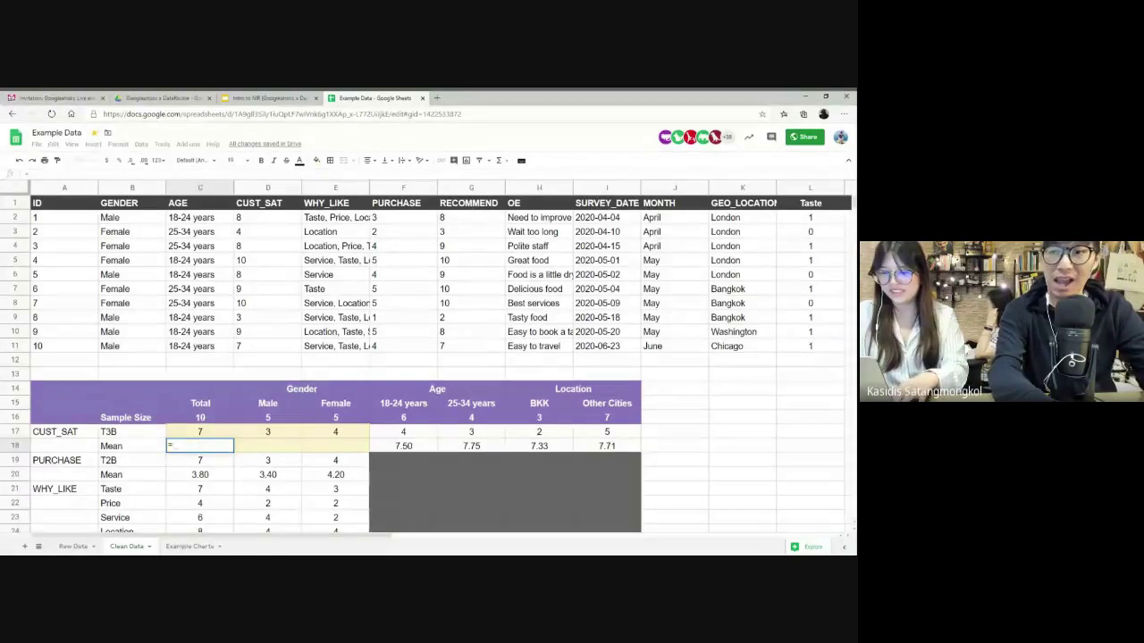
{"action": "type", "text": "("}
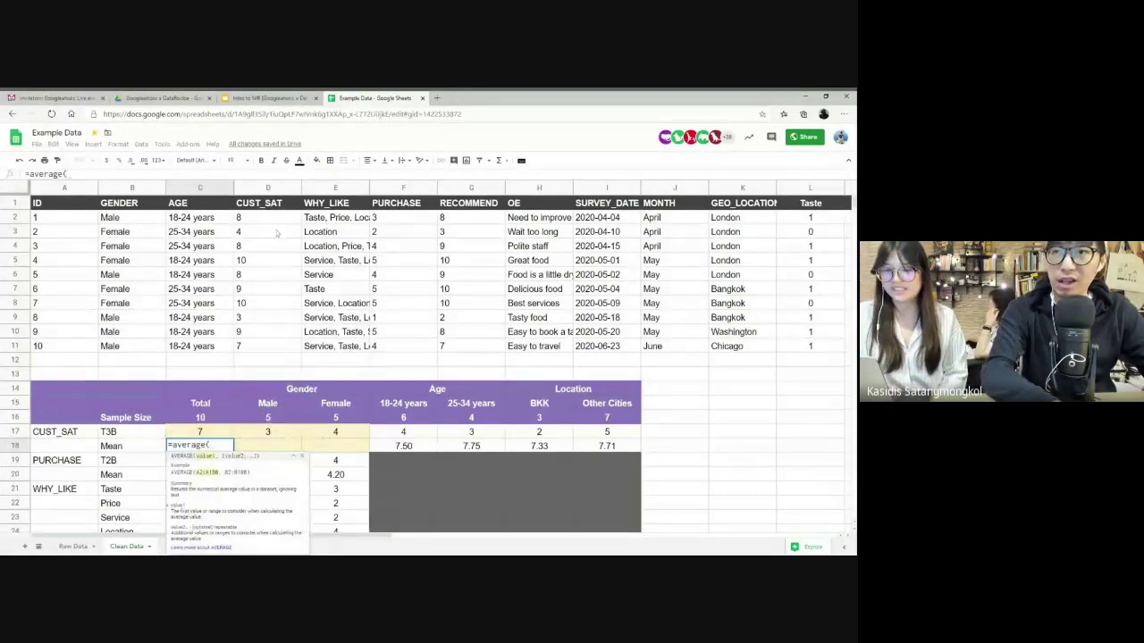
{"action": "left_click_drag", "start_coordinate": [262, 218], "coordinate": [265, 345]}
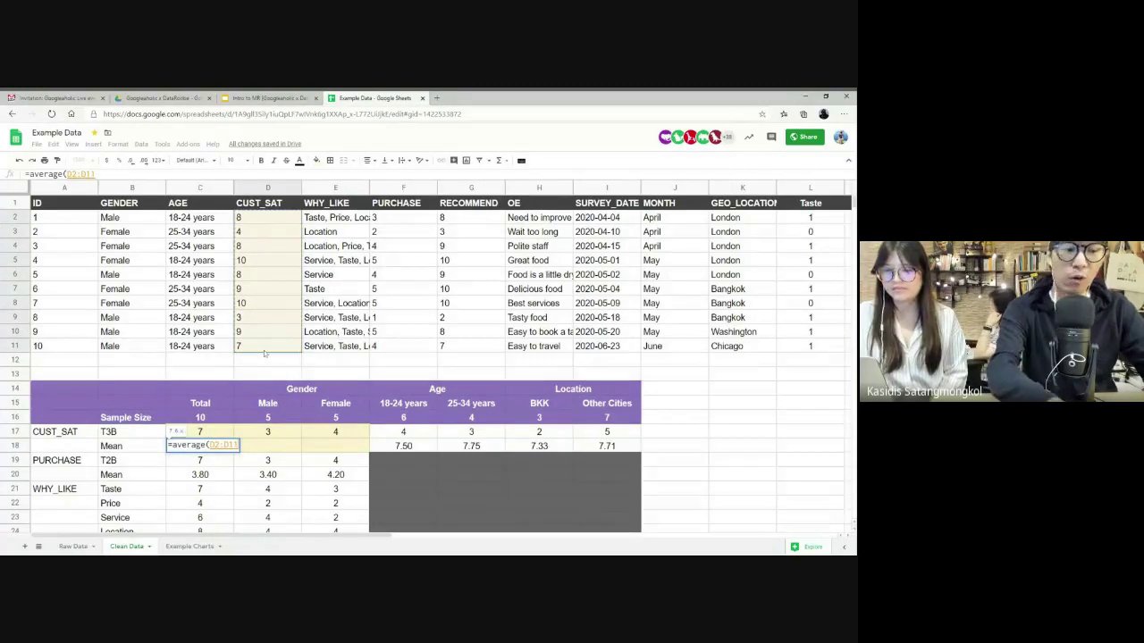
{"action": "type", "text": ")"}
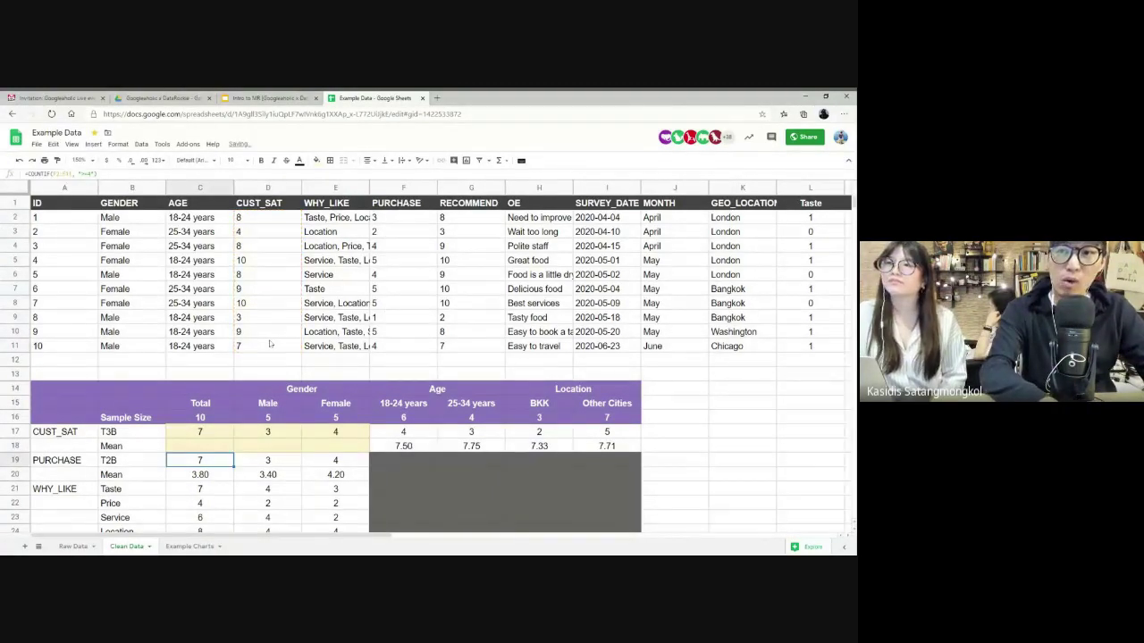
{"action": "key", "text": "Return"}
{"action": "key", "text": "Up"}
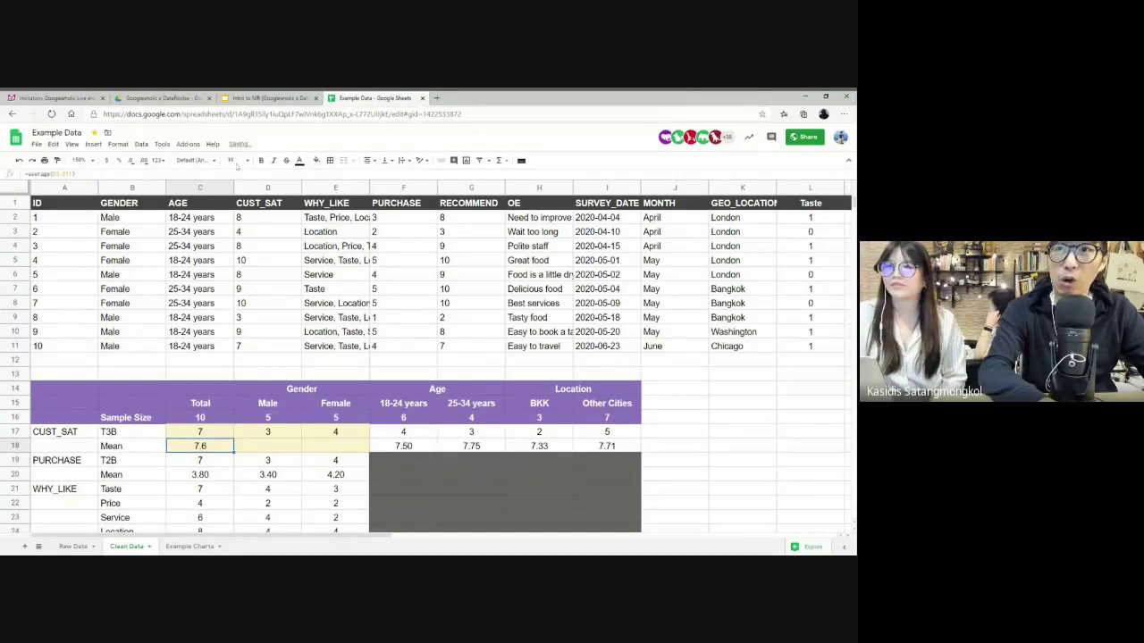
{"action": "left_click", "coordinate": [144, 161]}
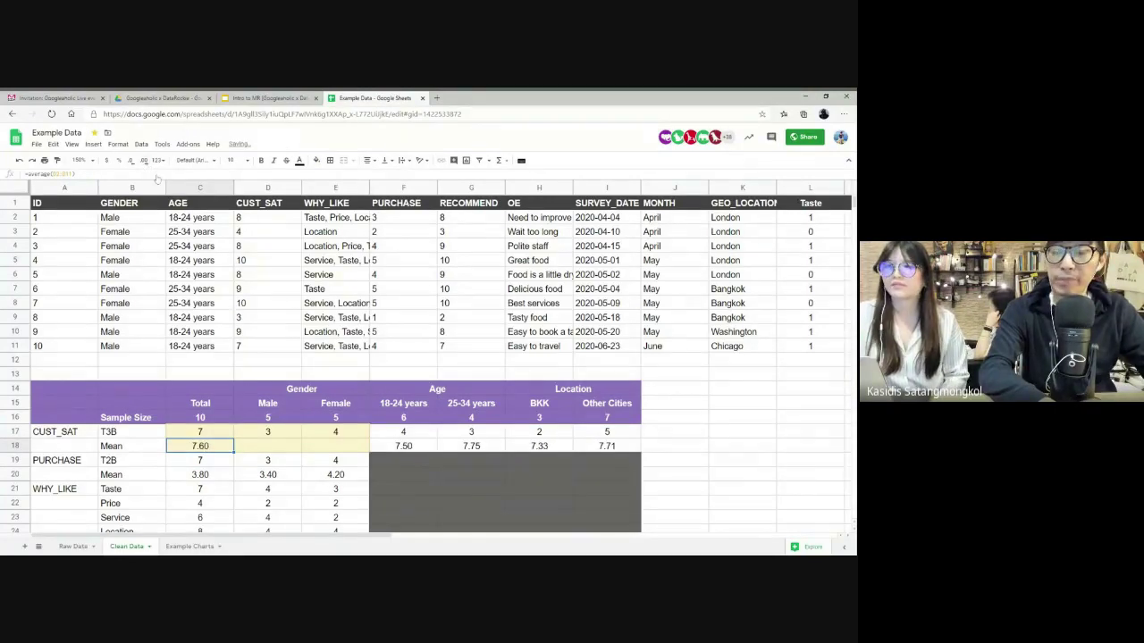
- Enter =AVERAGEIF(B2:B11,"Male",D2:D11) in D18 for the male mean of 7
{"action": "left_click", "coordinate": [266, 448]}
{"action": "type", "text": "=AV"}
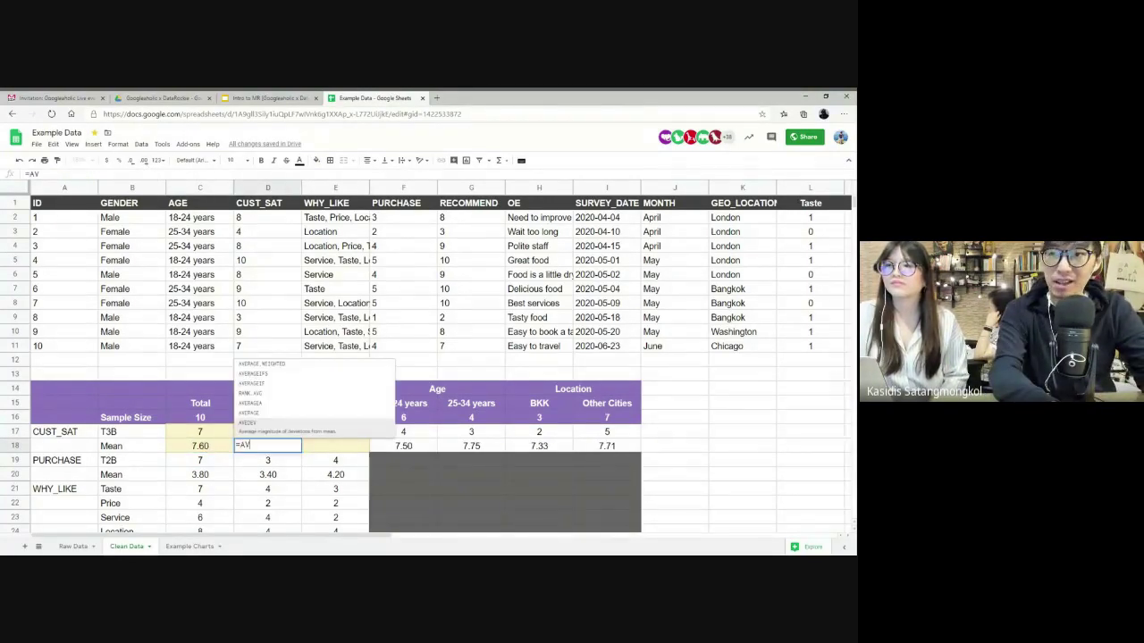
{"action": "type", "text": "ERAGEIF"}
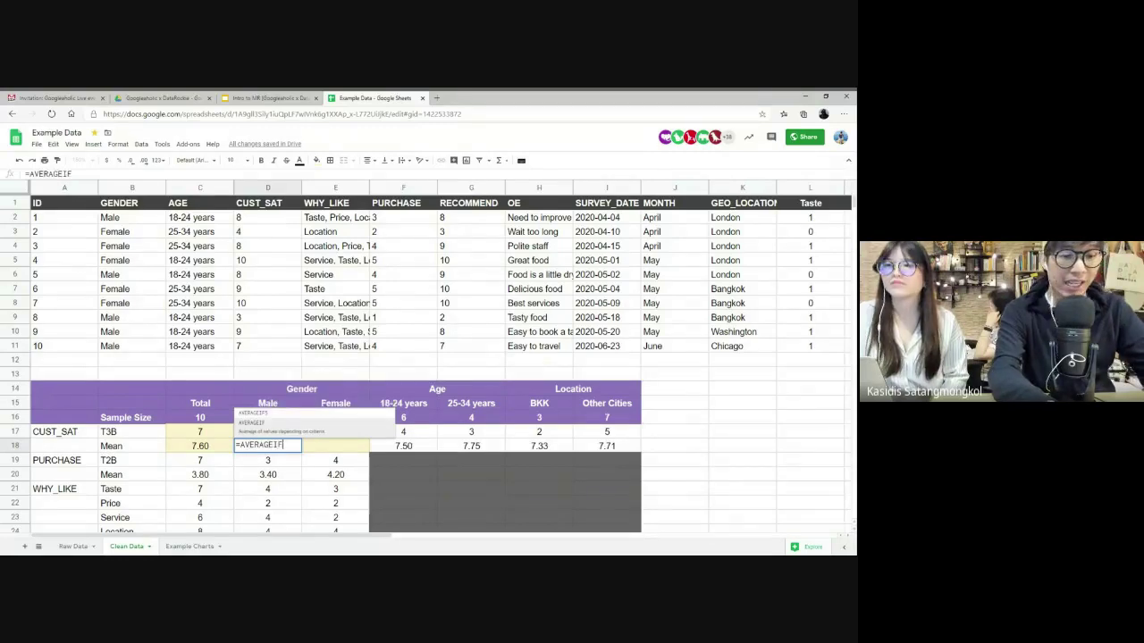
{"action": "type", "text": "("}
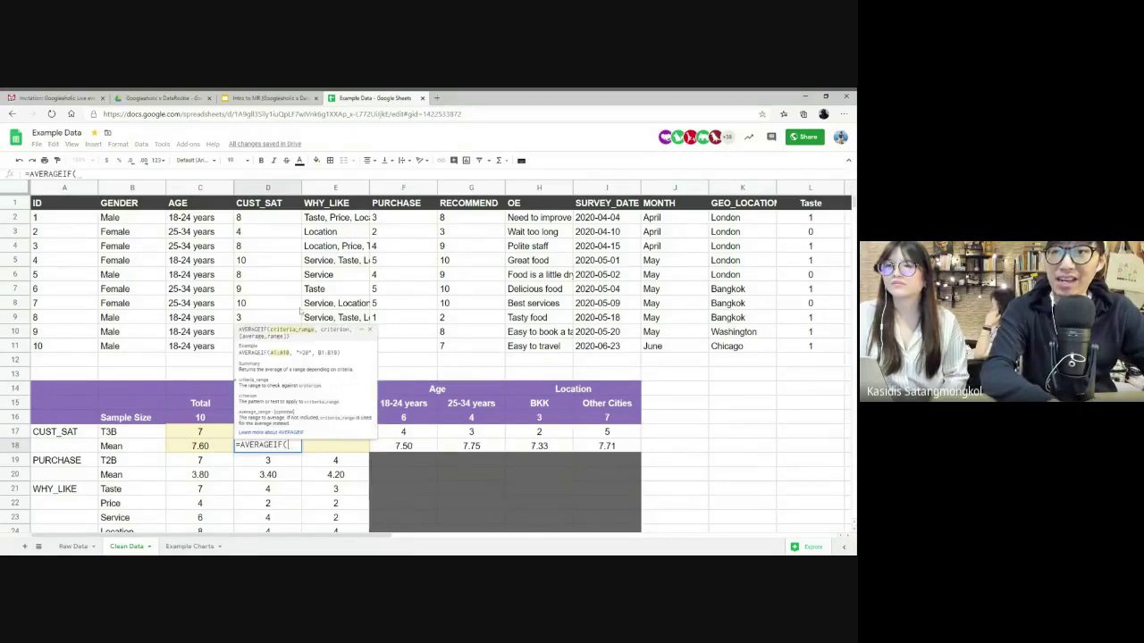
{"action": "left_click_drag", "start_coordinate": [143, 220], "coordinate": [141, 353]}
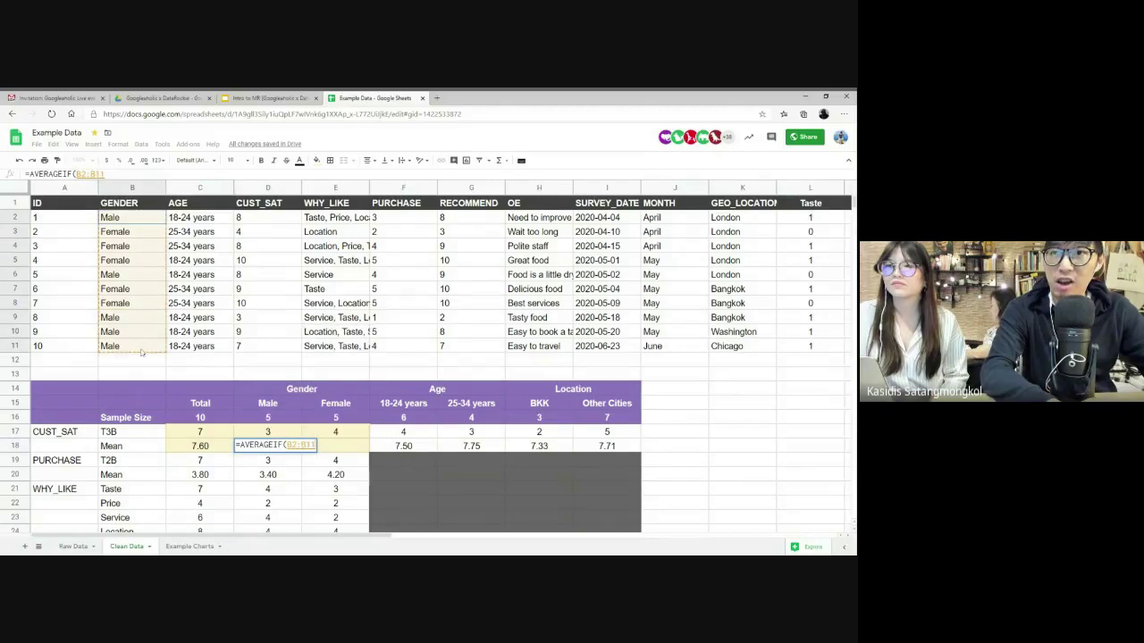
{"action": "type", "text": ",\"Male\","}
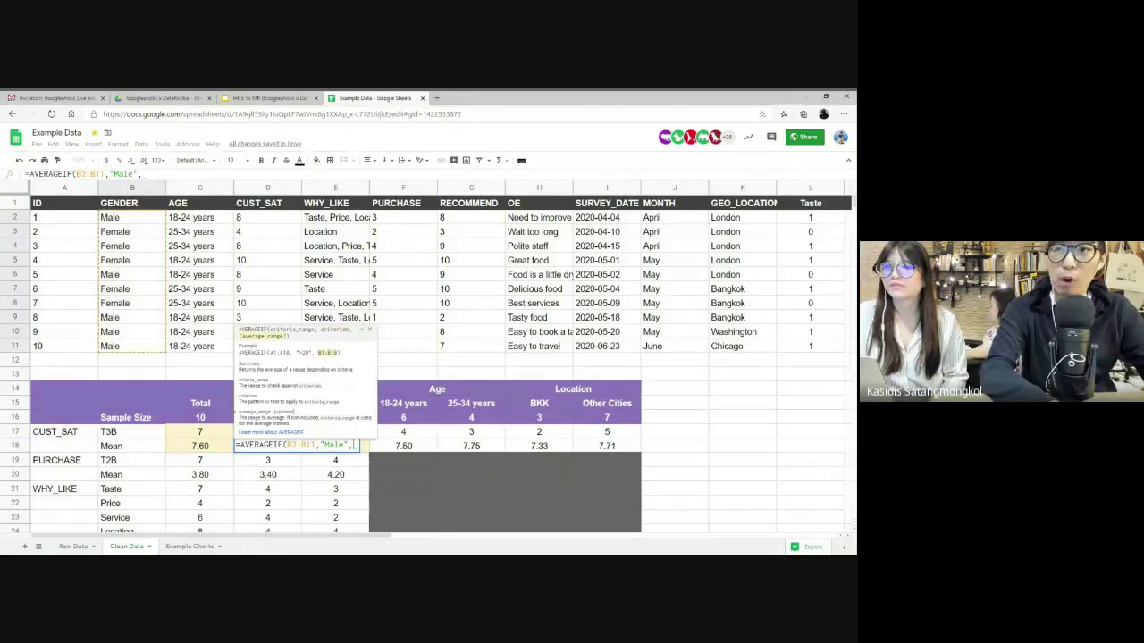
{"action": "left_click_drag", "start_coordinate": [255, 218], "coordinate": [251, 348]}
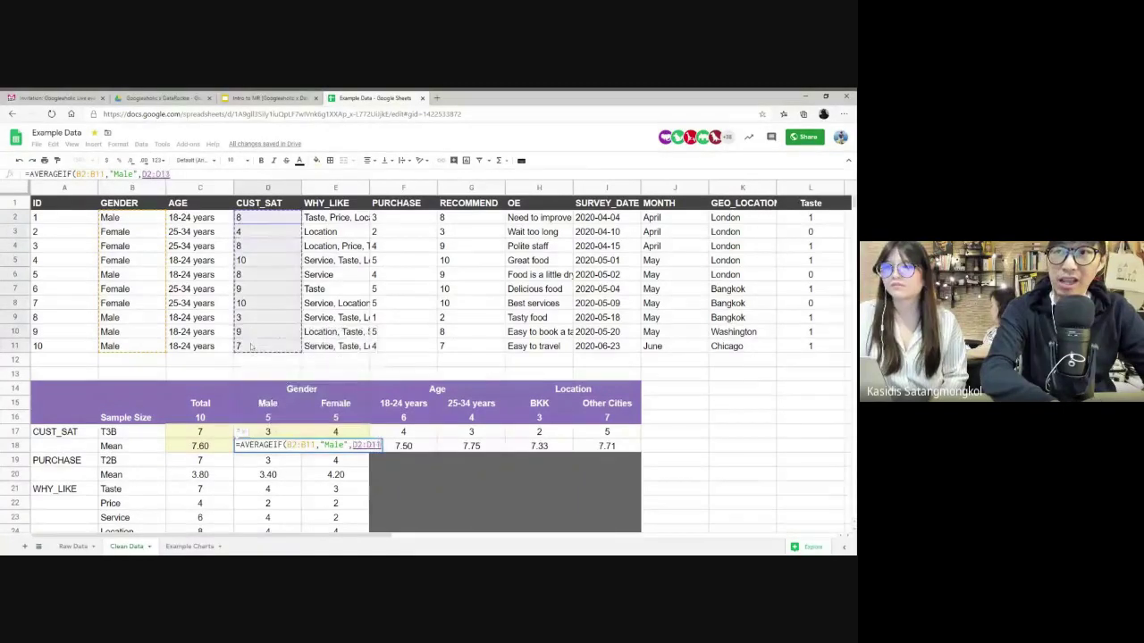
{"action": "type", "text": ")"}
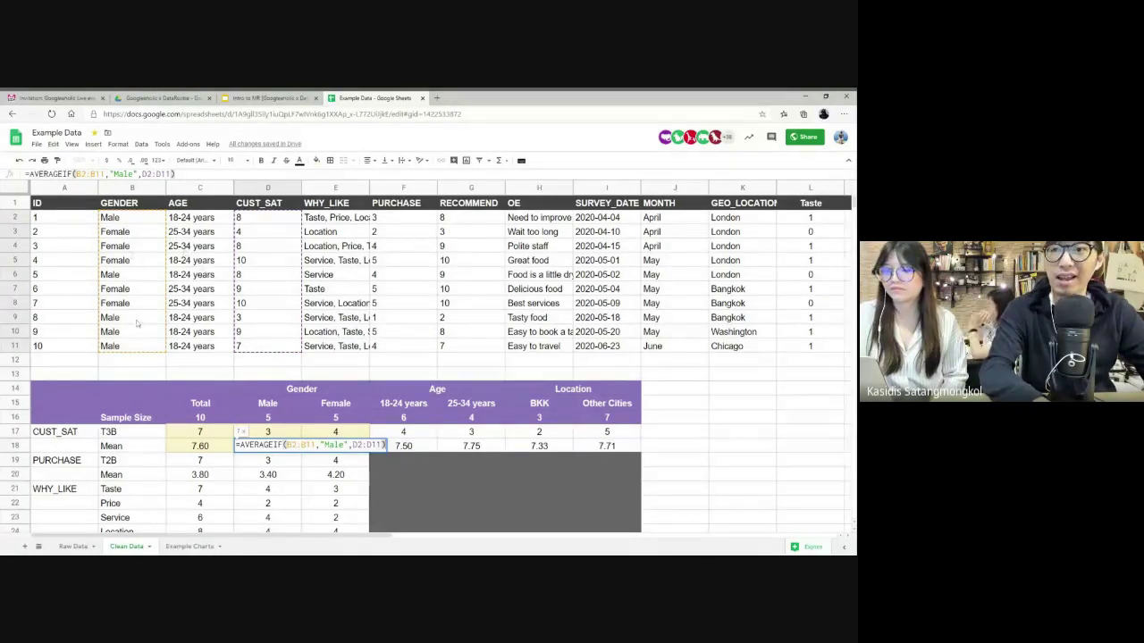
{"action": "key", "text": "Return"}
{"action": "key", "text": "Up"}
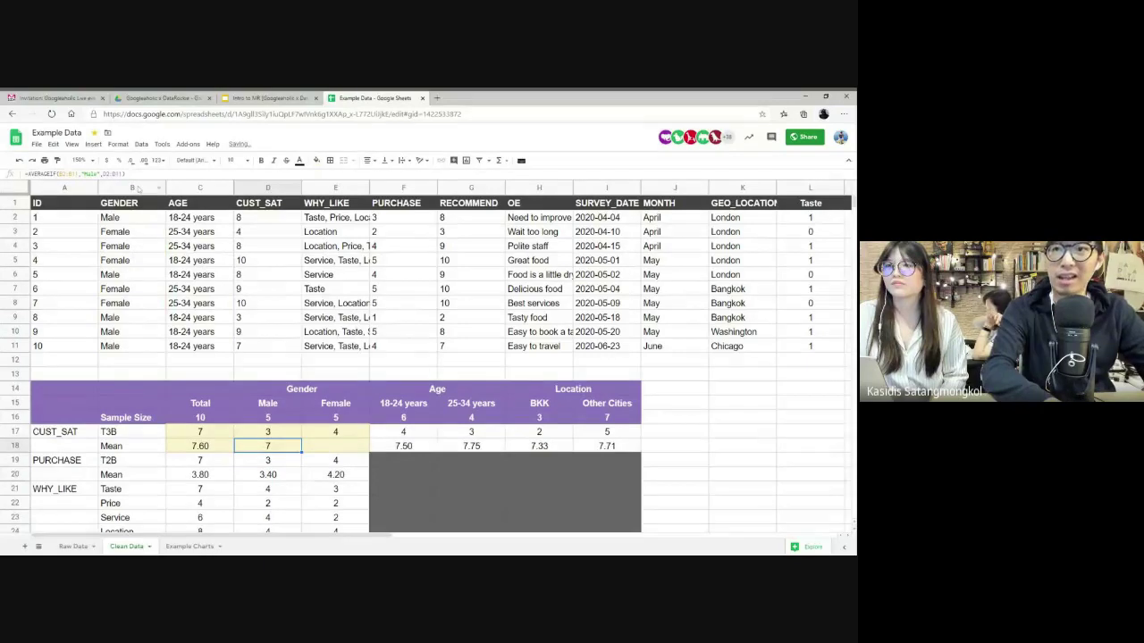
- Show the male mean as 7.00 and enter =AVERAGEIF(B2:B11,"Female",D2:D11) in E18 as 8.20
{"action": "left_click", "coordinate": [144, 160]}
{"action": "left_click", "coordinate": [323, 449]}
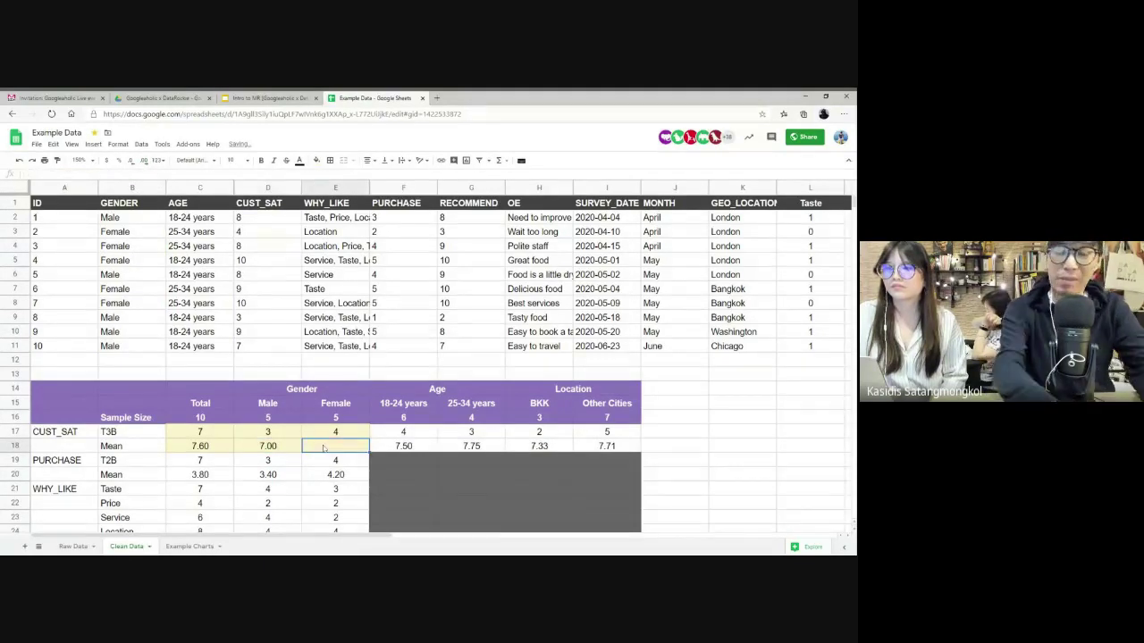
{"action": "type", "text": "=AVERAGE"}
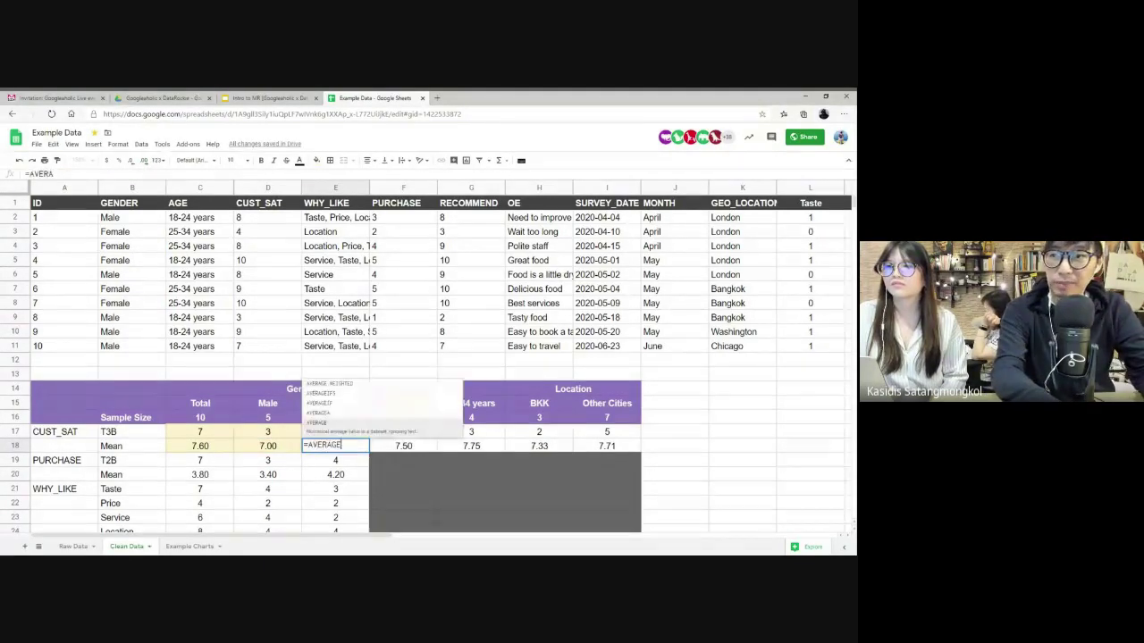
{"action": "type", "text": "IF("}
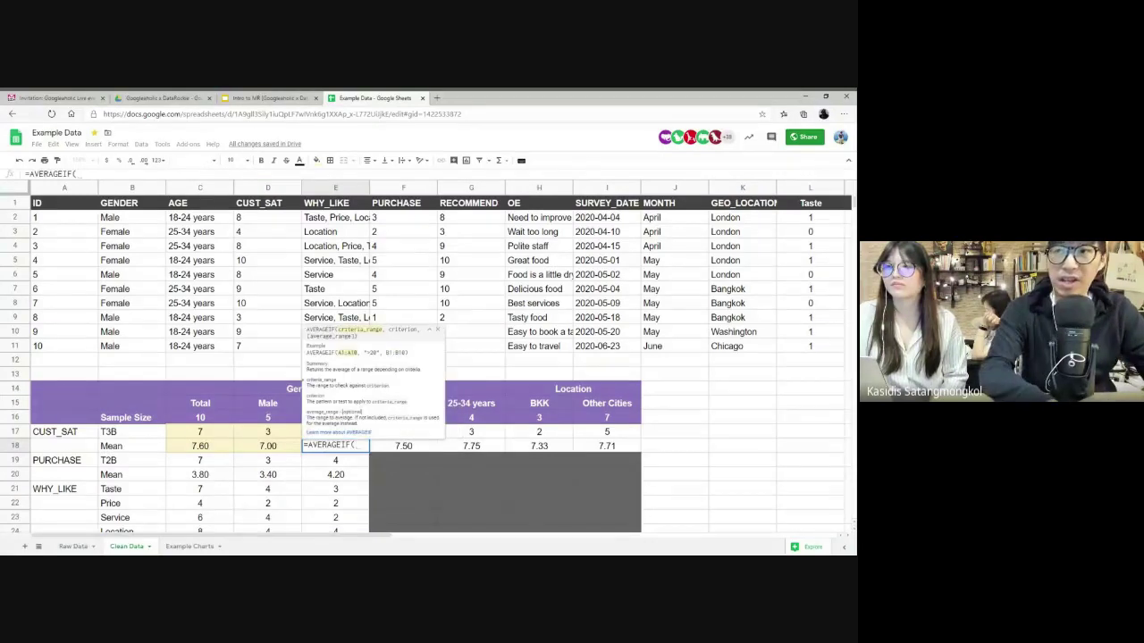
{"action": "left_click_drag", "start_coordinate": [133, 217], "coordinate": [137, 346]}
{"action": "type", "text": ",\"F"}
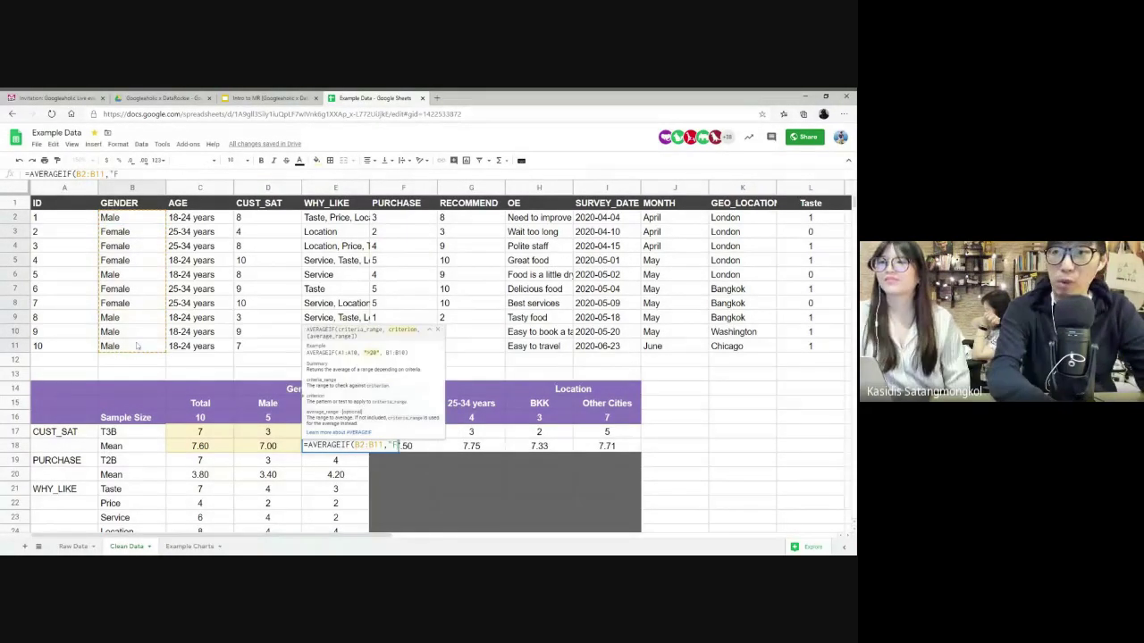
{"action": "type", "text": "emale\","}
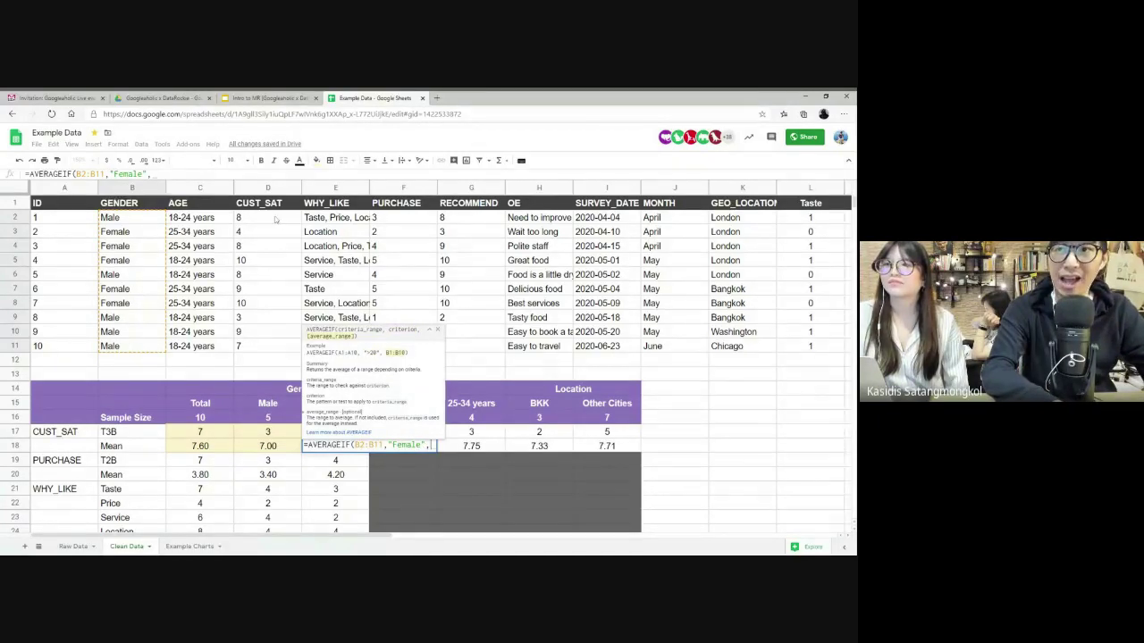
{"action": "left_click_drag", "start_coordinate": [275, 220], "coordinate": [276, 350]}
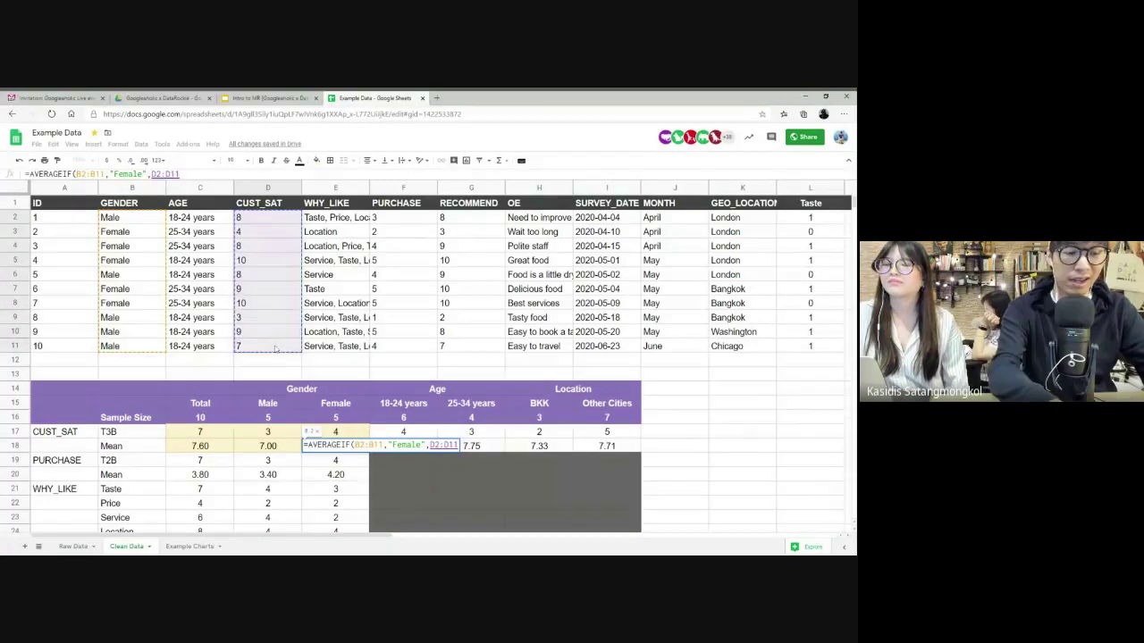
{"action": "key", "text": "Return"}
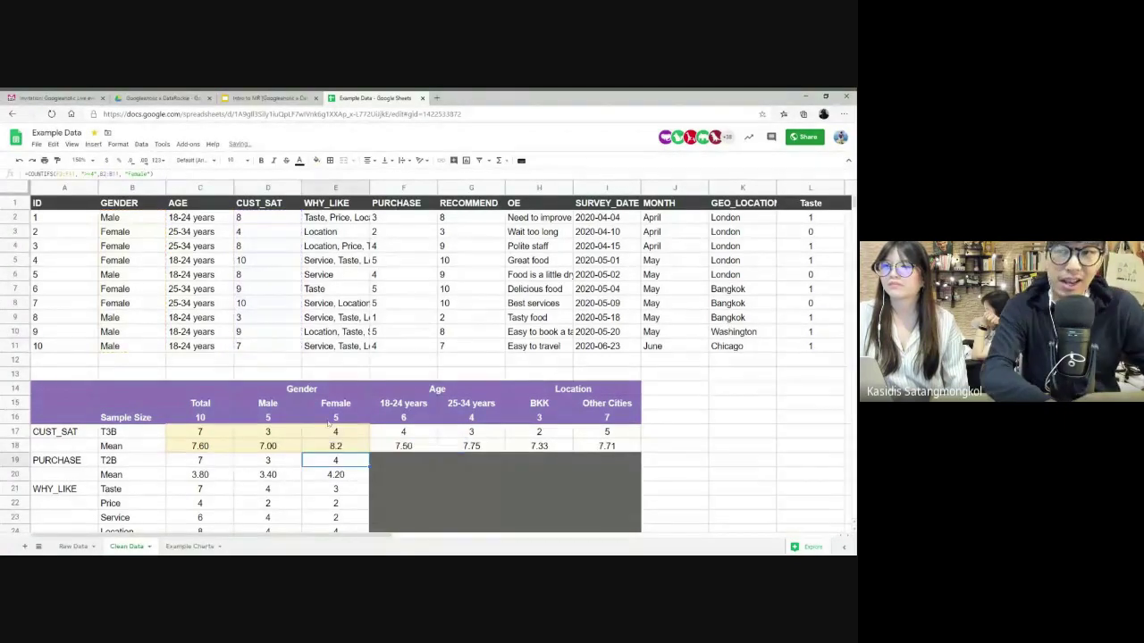
{"action": "left_click", "coordinate": [344, 447]}
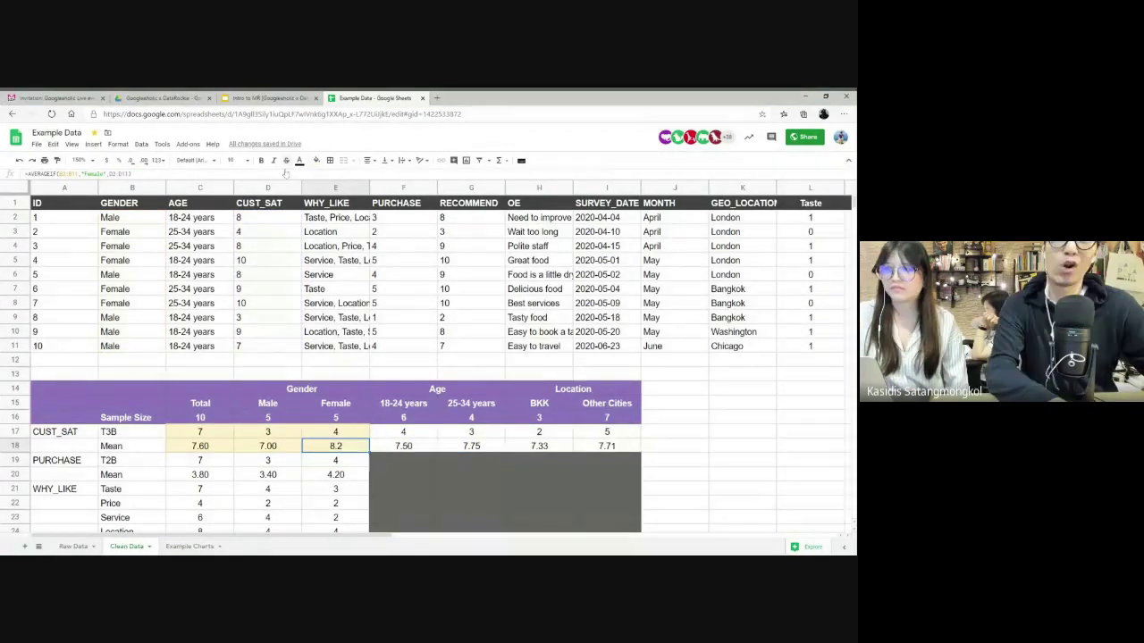
{"action": "left_click", "coordinate": [144, 162]}
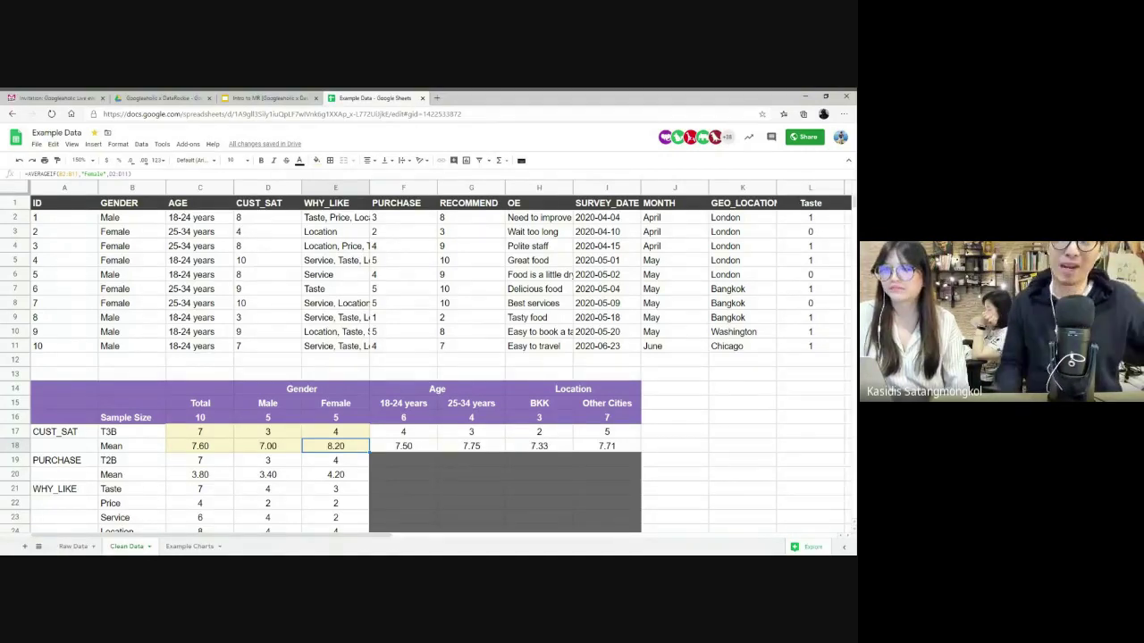
- Open and dismiss the context menu on the female mean cell E18
{"action": "right_click", "coordinate": [338, 446]}
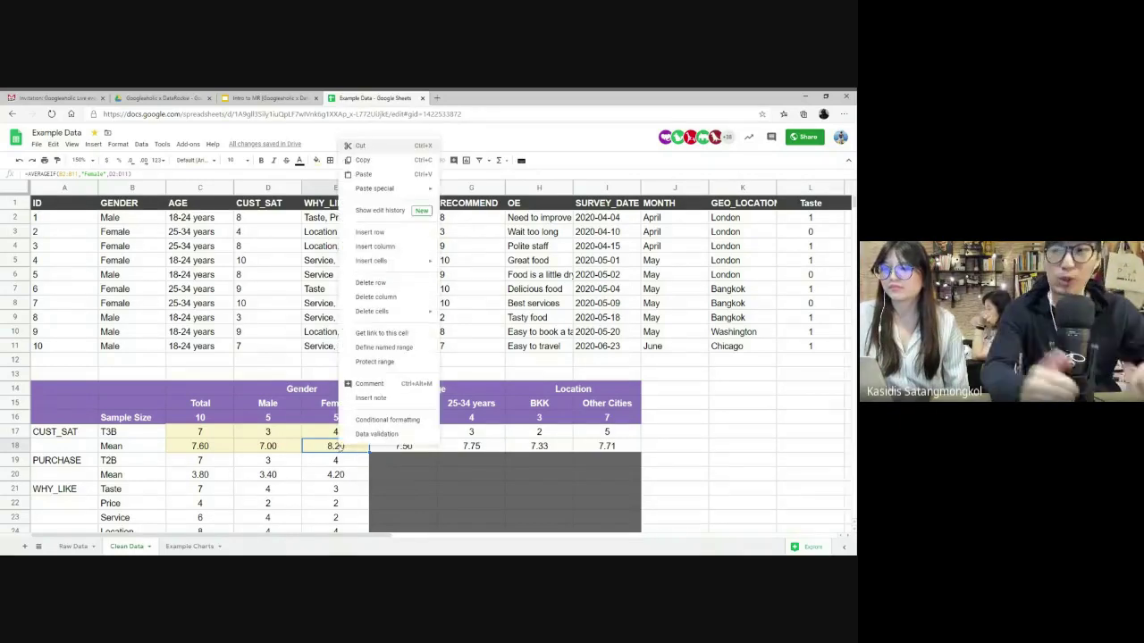
{"action": "left_click", "coordinate": [336, 446]}
{"action": "right_click", "coordinate": [336, 446]}
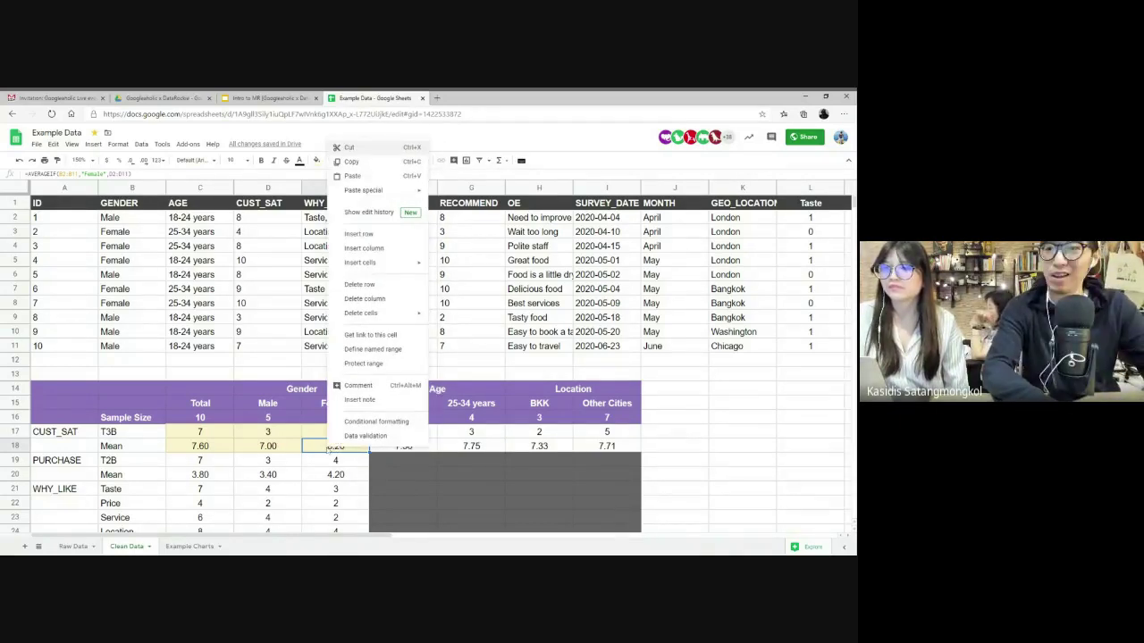
{"action": "left_click", "coordinate": [328, 451]}
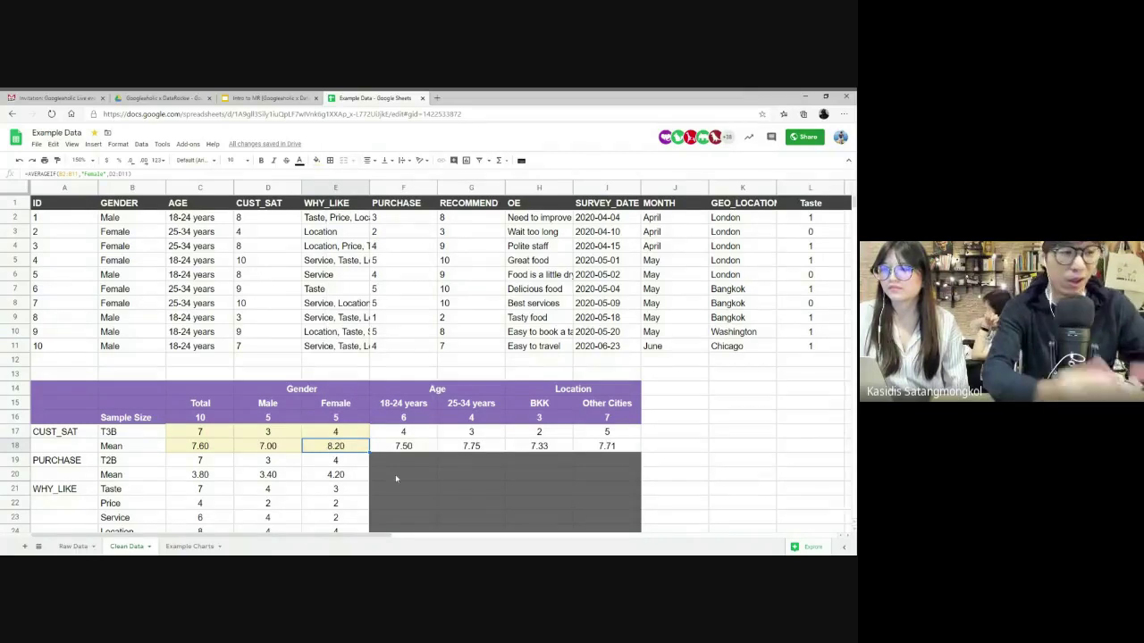
{"action": "scroll", "coordinate": [396, 479], "scroll_direction": "down", "scroll_amount": 1}
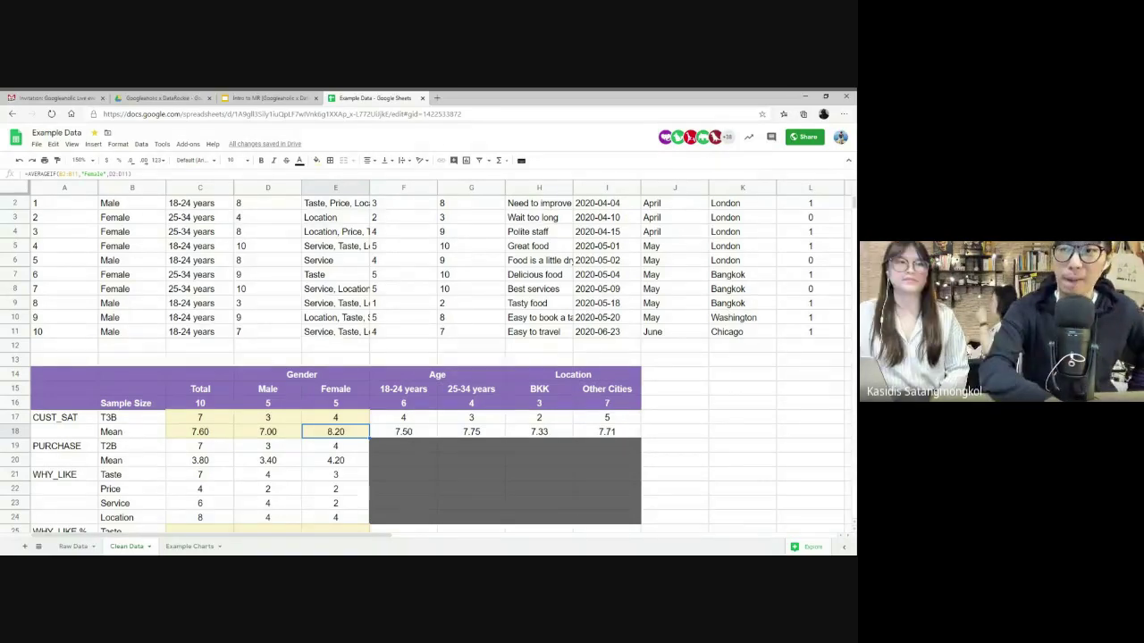
- Scroll to the WHY_LIKE block and inspect the Taste count formula =SUM(L2:L11)
{"action": "scroll", "coordinate": [407, 367], "scroll_direction": "down", "scroll_amount": 2}
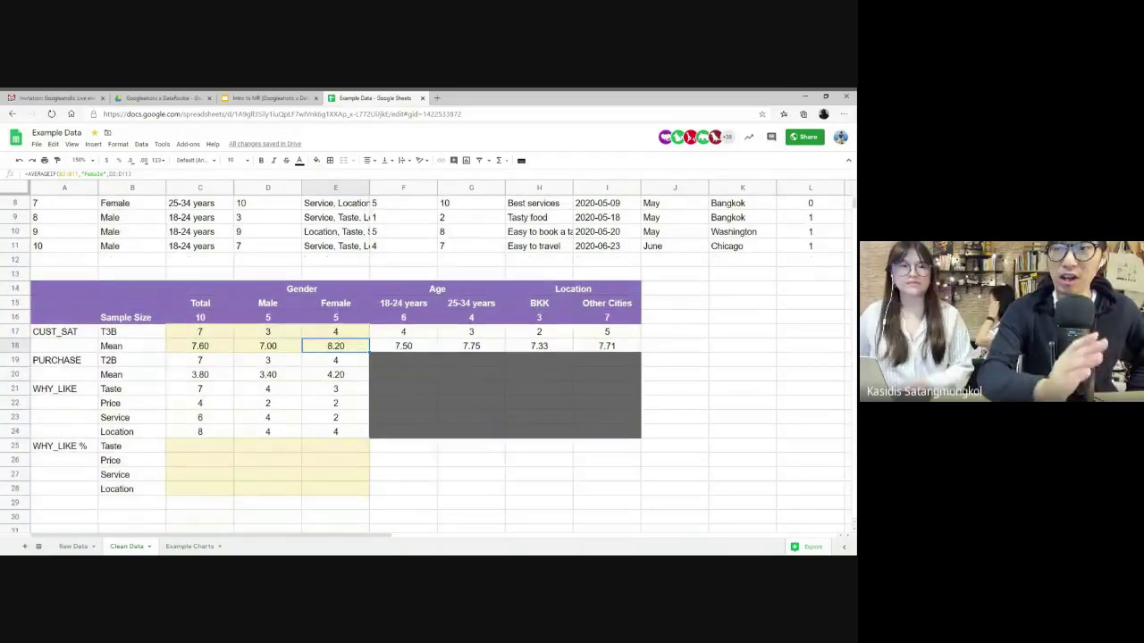
{"action": "left_click_drag", "start_coordinate": [212, 453], "coordinate": [337, 496]}
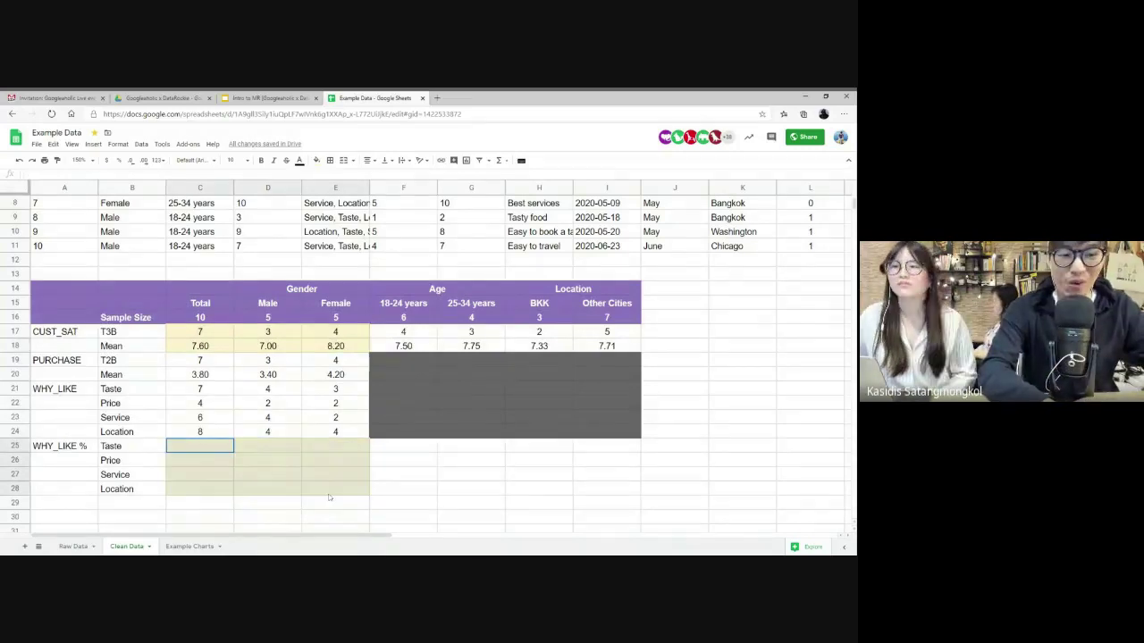
{"action": "left_click", "coordinate": [207, 449]}
{"action": "left_click_drag", "start_coordinate": [206, 394], "coordinate": [335, 432]}
{"action": "left_click", "coordinate": [205, 393]}
{"action": "double_click", "coordinate": [204, 393]}
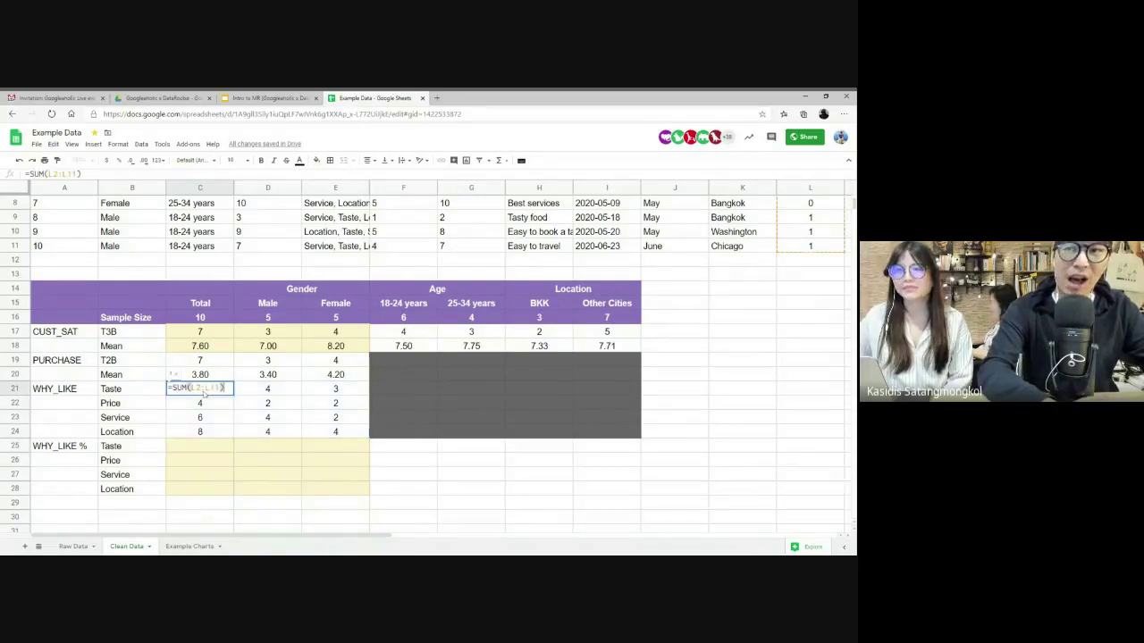
{"action": "key", "text": "Escape"}
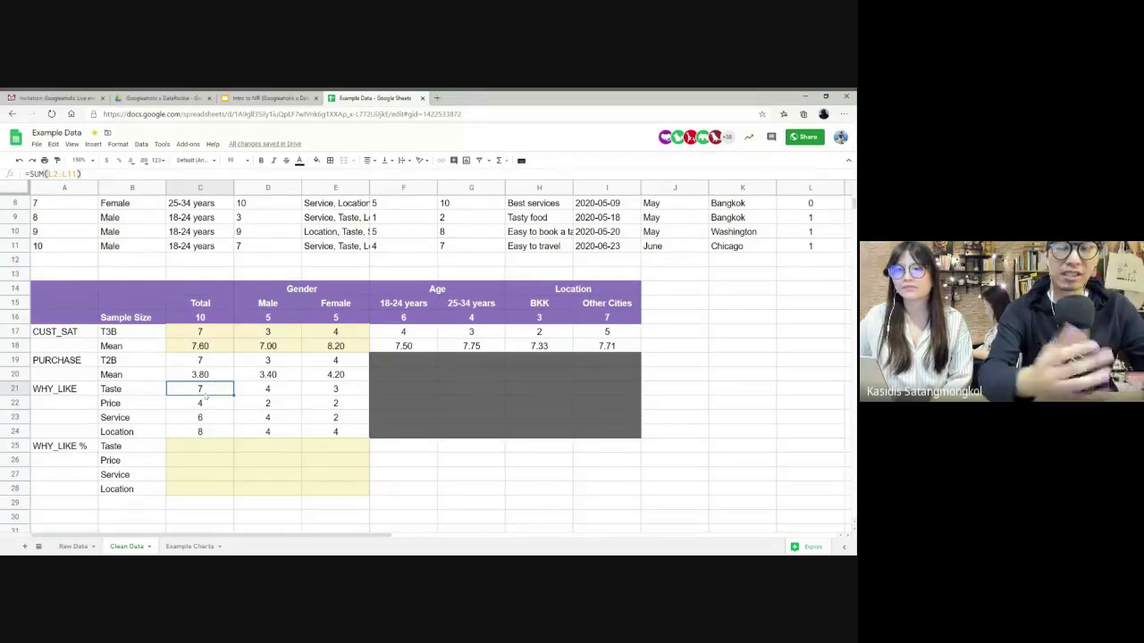
- Review the sample size of 10 and the Price, Service and Location counts; a blank tab opens
{"action": "left_click", "coordinate": [202, 315]}
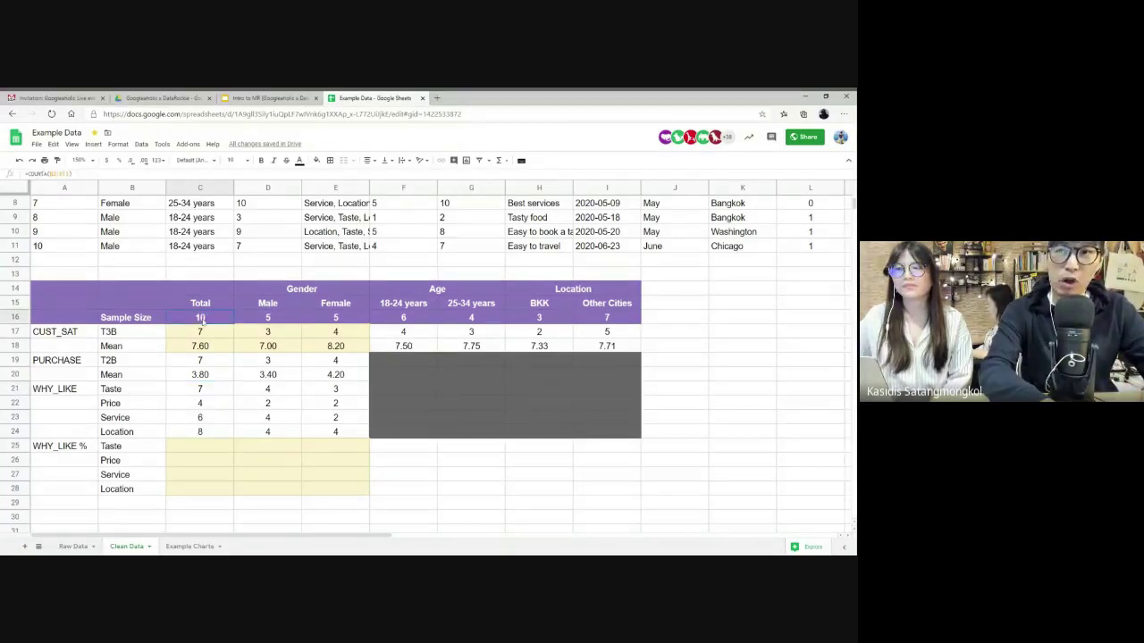
{"action": "left_click", "coordinate": [202, 390]}
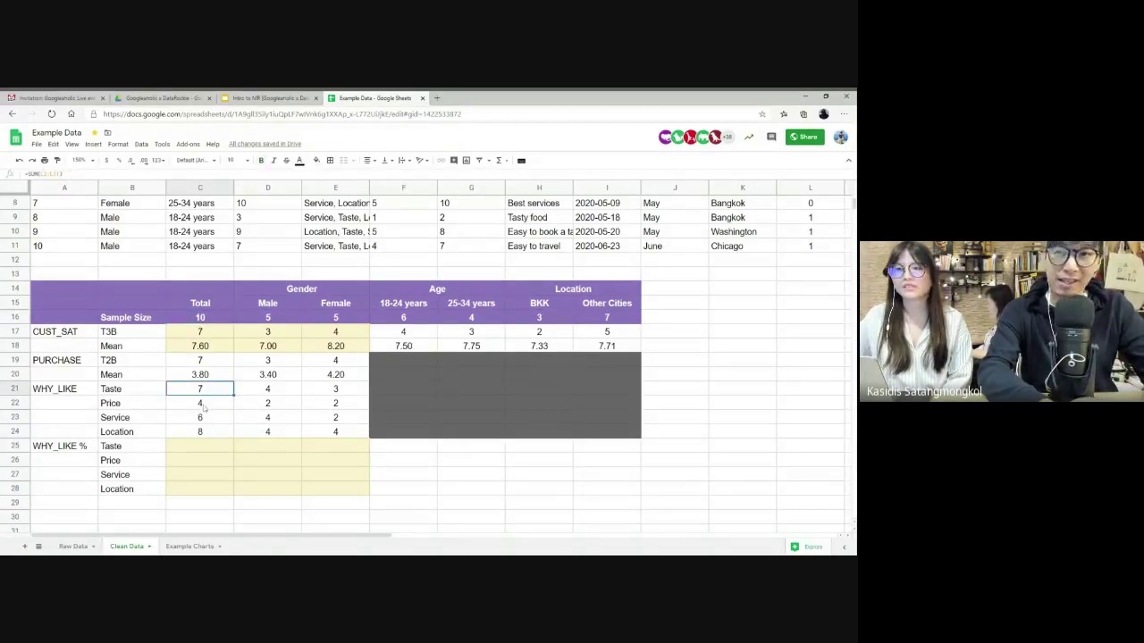
{"action": "left_click", "coordinate": [204, 405]}
{"action": "left_click", "coordinate": [215, 419]}
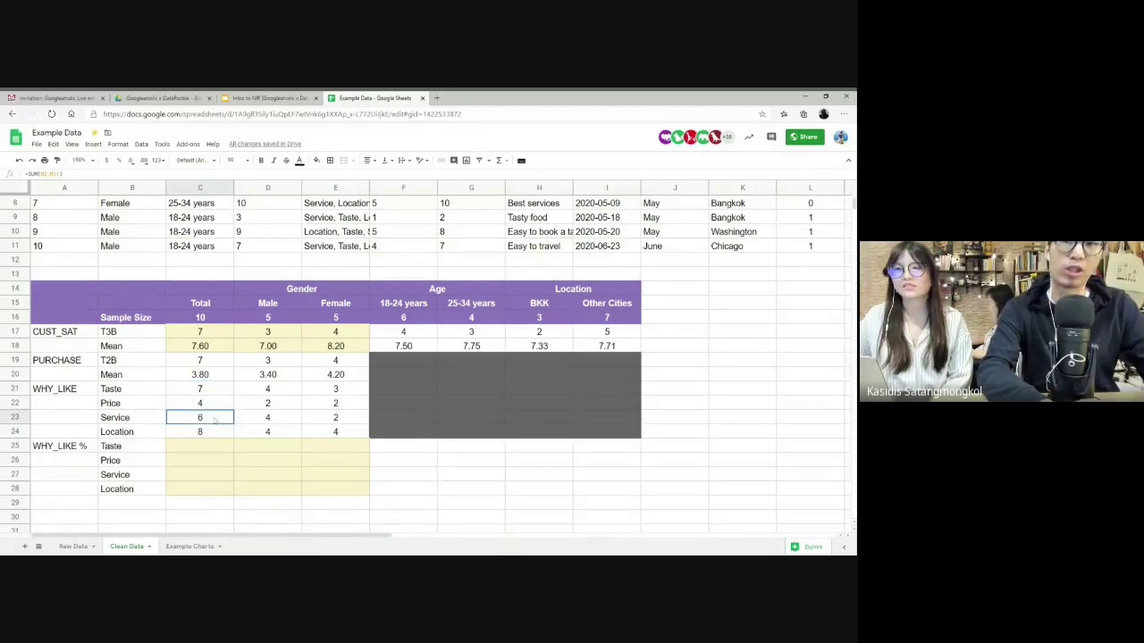
{"action": "left_click", "coordinate": [207, 434]}
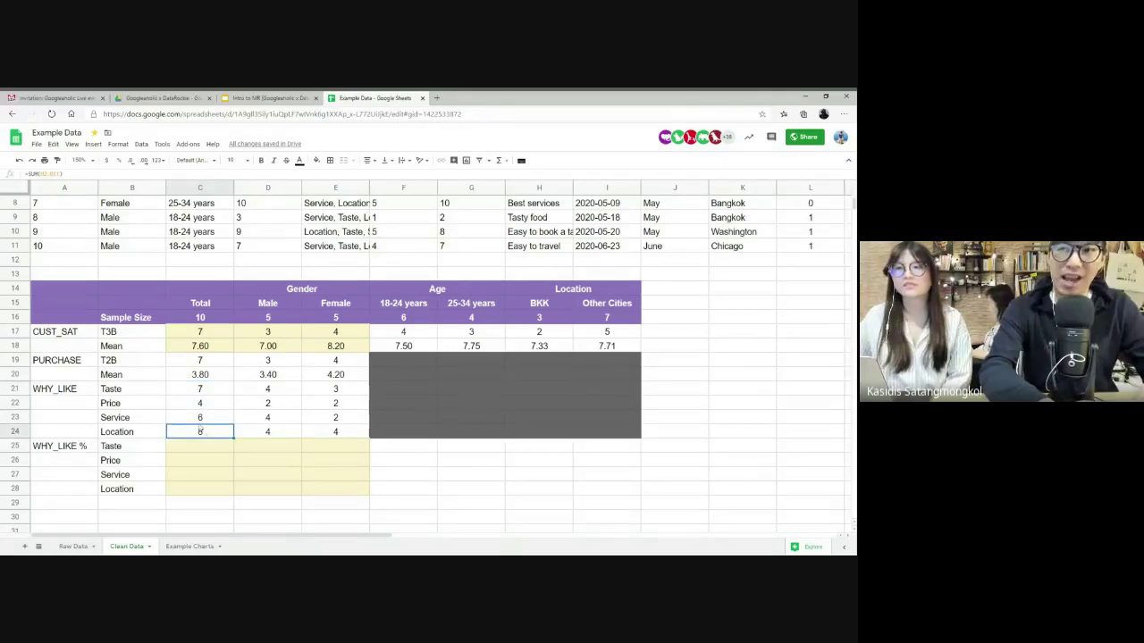
{"action": "left_click", "coordinate": [205, 448]}
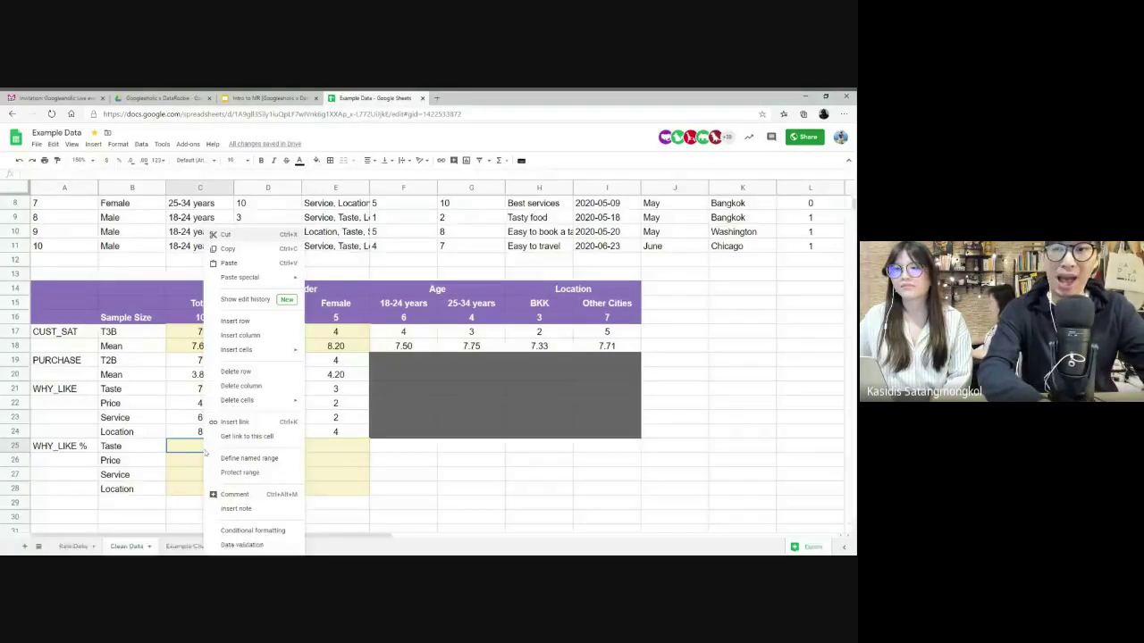
{"action": "key", "text": "F1"}
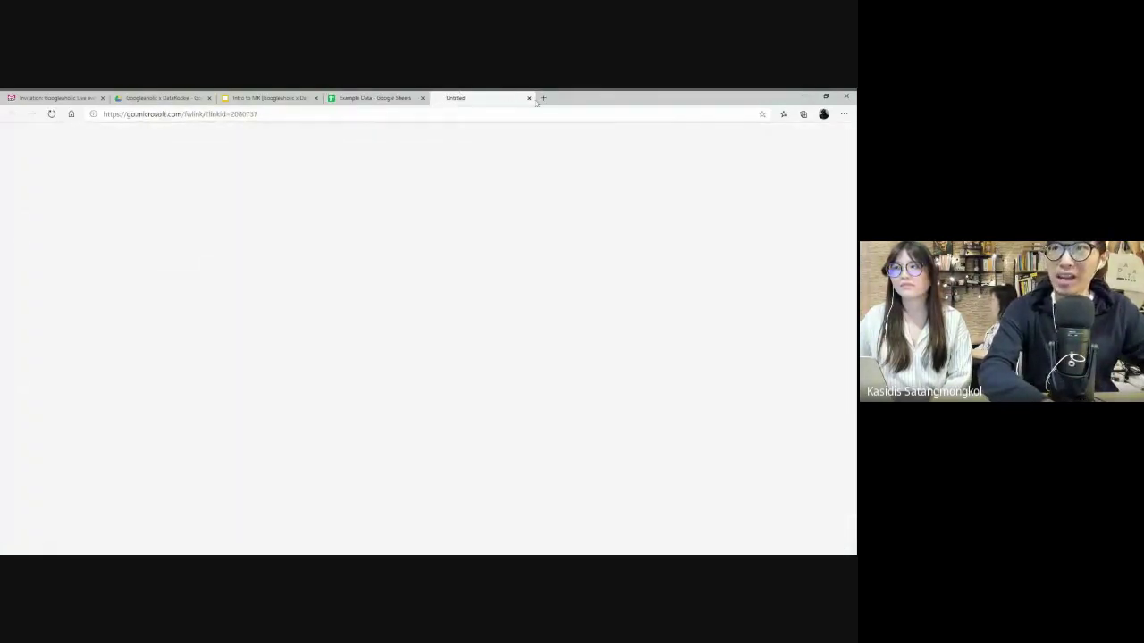
- Close the blank Untitled tab and dismiss the cell menu in the spreadsheet
{"action": "left_click", "coordinate": [529, 97]}
{"action": "key", "text": "Escape"}
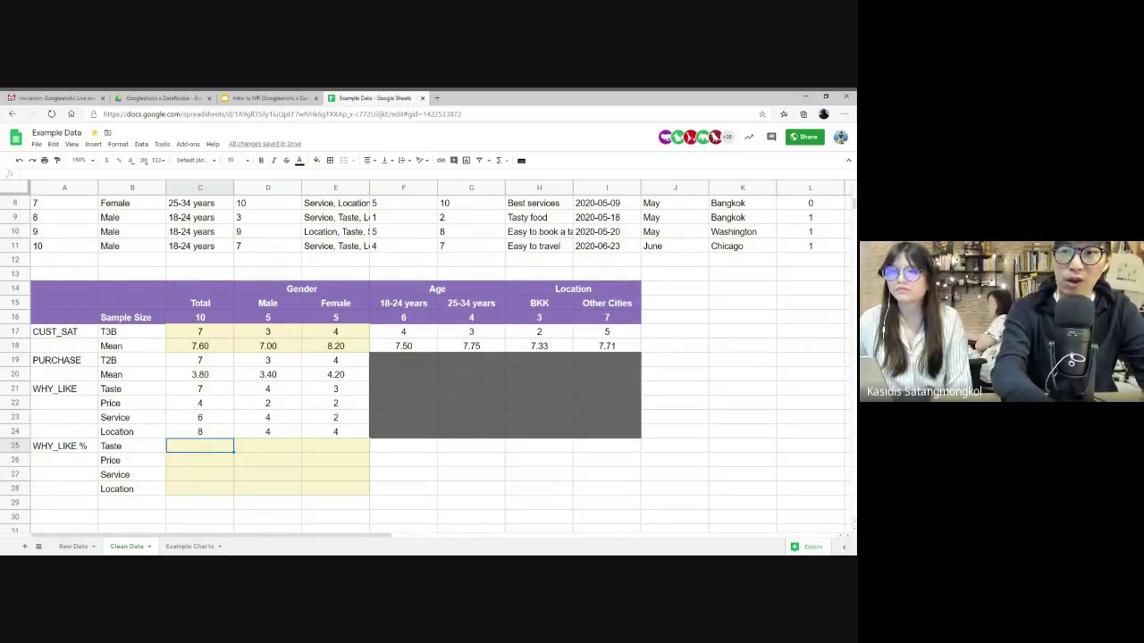
- Fill C25:C28 with =C21/C$16 as whole percentages: 70%, 40%, 60%, 80%
{"action": "type", "text": "="}
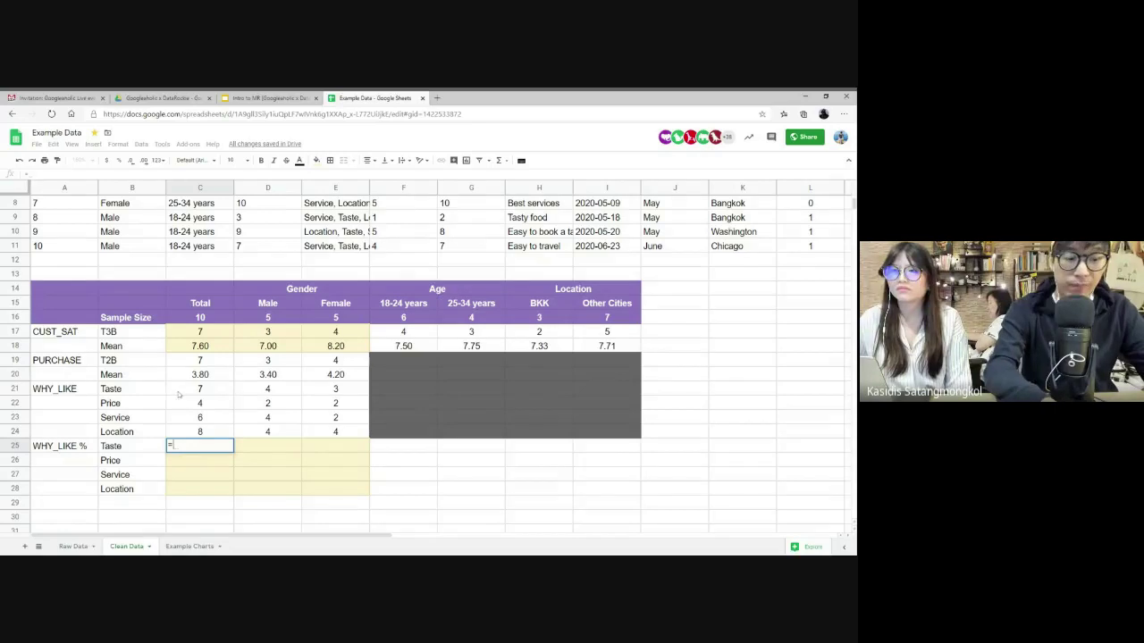
{"action": "left_click", "coordinate": [179, 393]}
{"action": "type", "text": "/"}
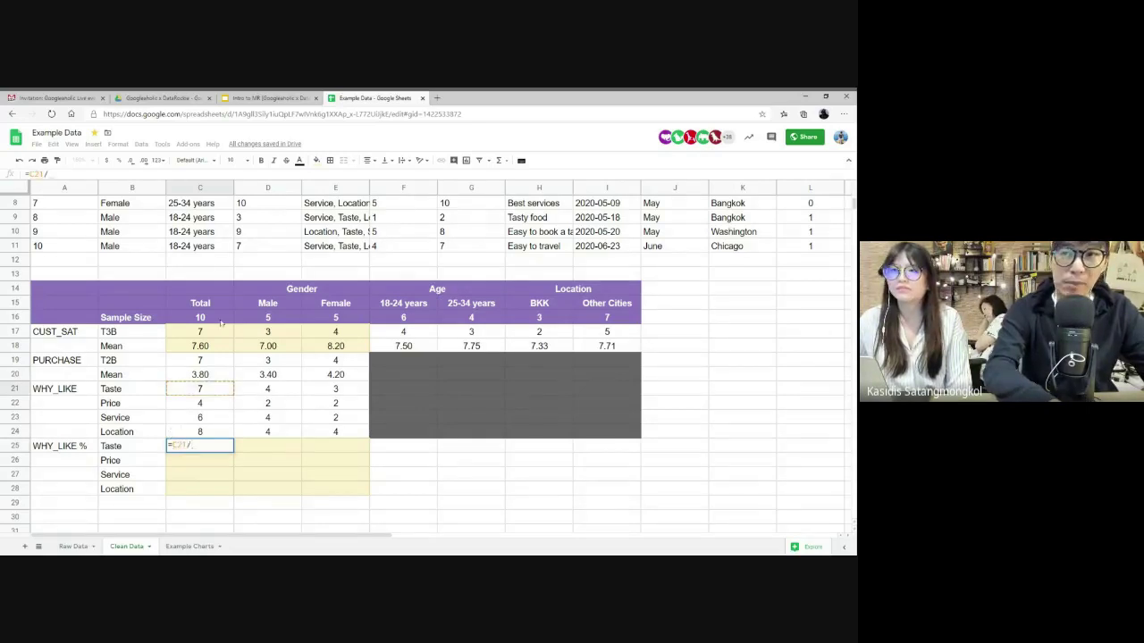
{"action": "left_click", "coordinate": [211, 320]}
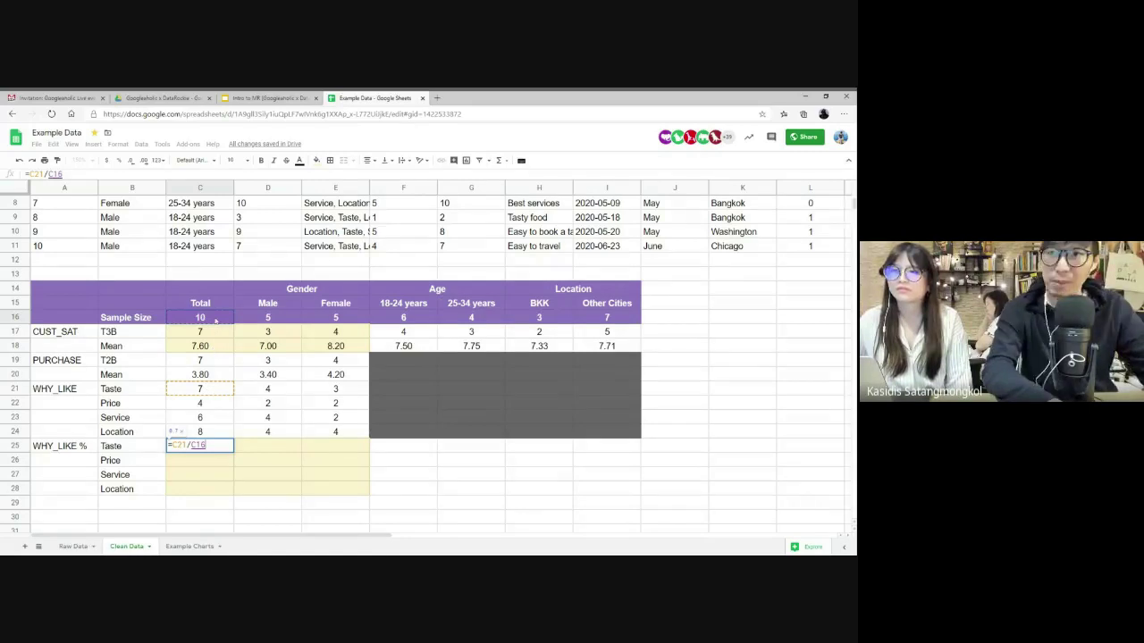
{"action": "key", "text": "F4"}
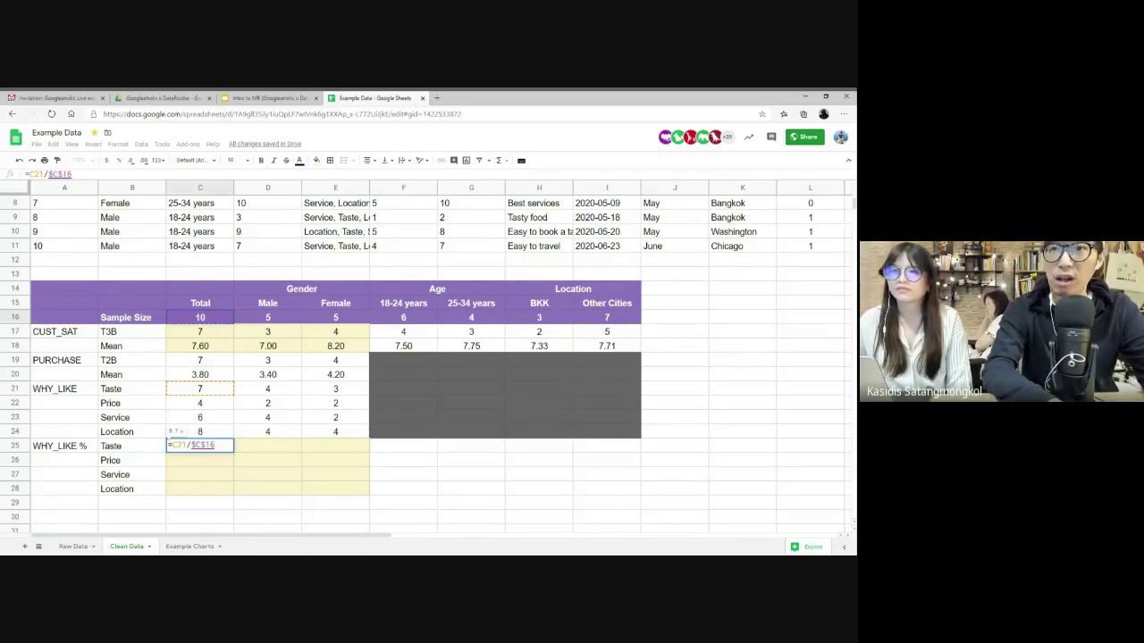
{"action": "key", "text": "F4"}
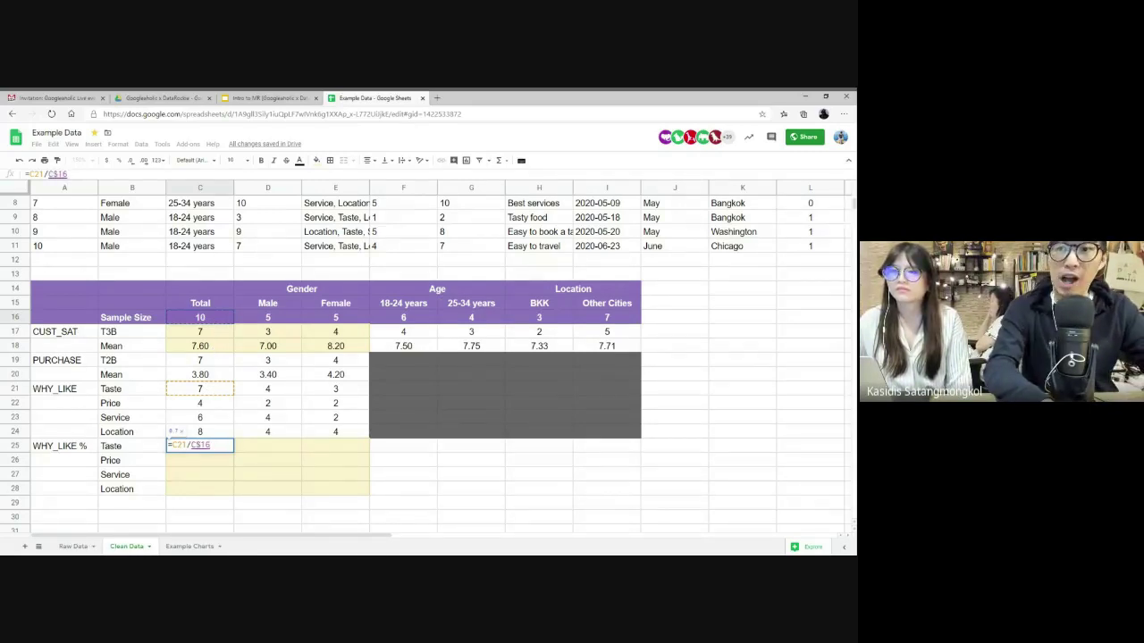
{"action": "key", "text": "Return"}
{"action": "left_click_drag", "start_coordinate": [233, 452], "coordinate": [234, 496]}
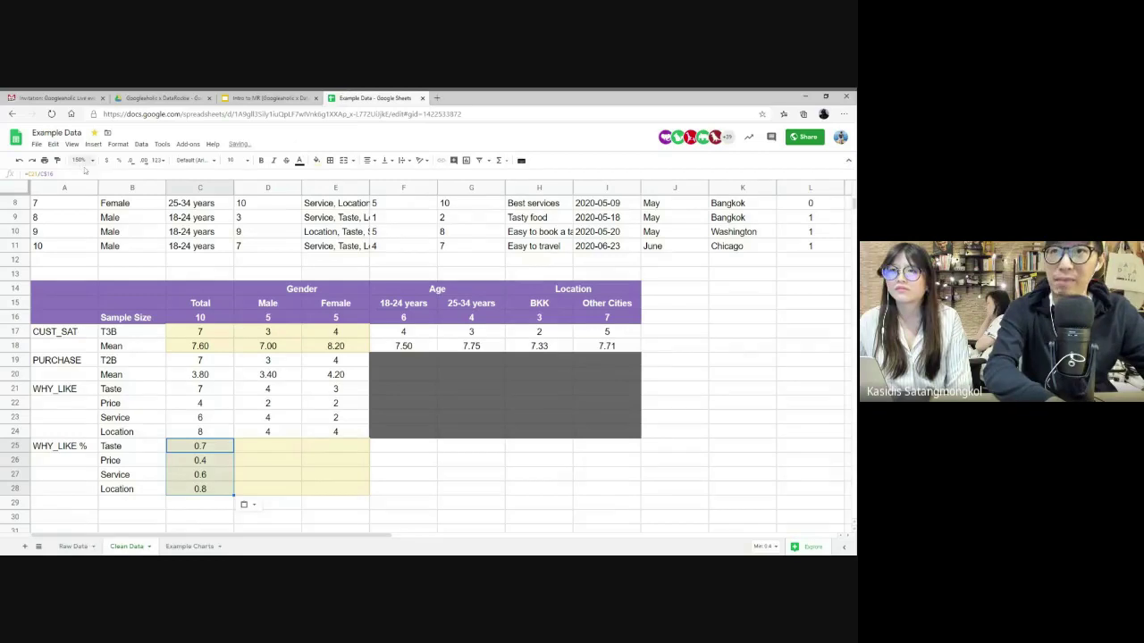
{"action": "left_click", "coordinate": [118, 163]}
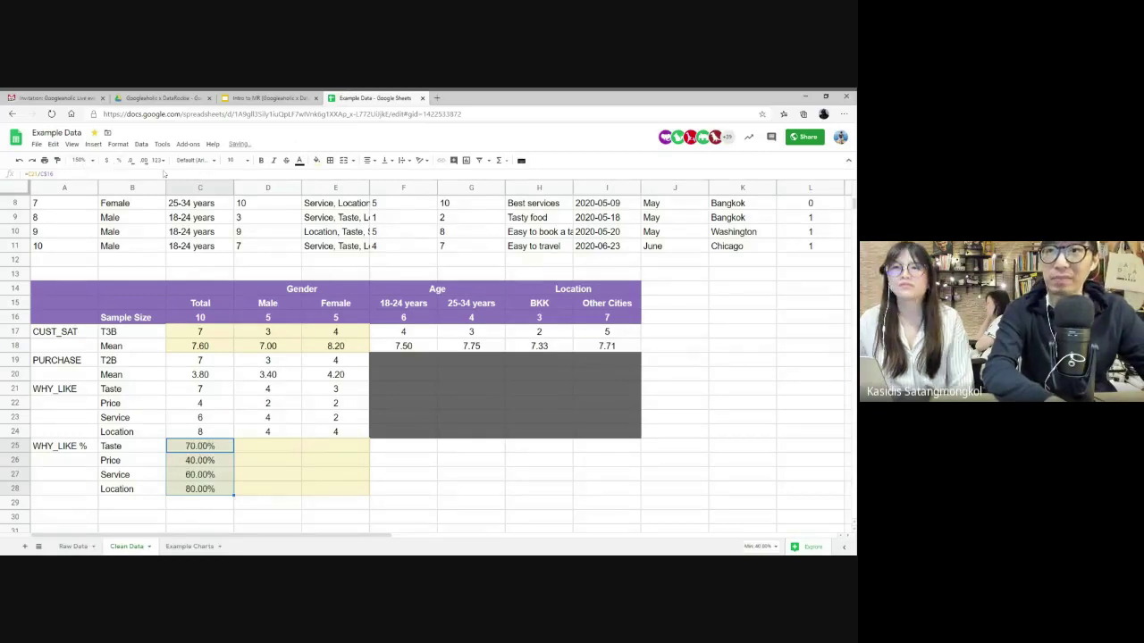
{"action": "left_click", "coordinate": [130, 161]}
{"action": "left_click", "coordinate": [131, 160]}
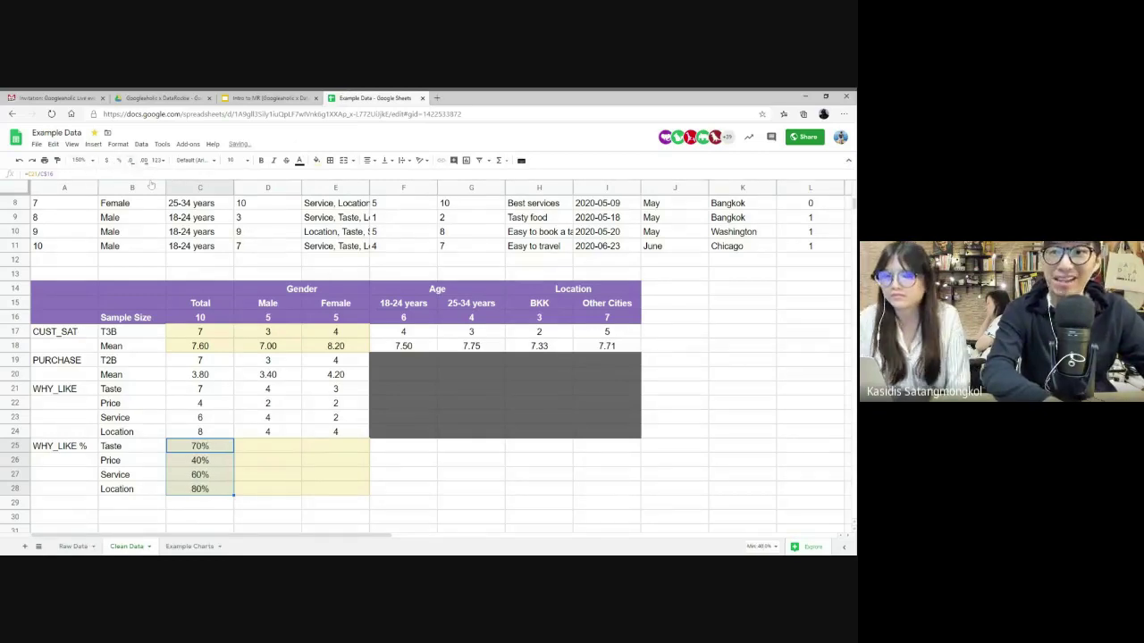
- Begin the Male Taste share in D25, dividing D21 by the male sample size of 5
{"action": "left_click", "coordinate": [272, 450]}
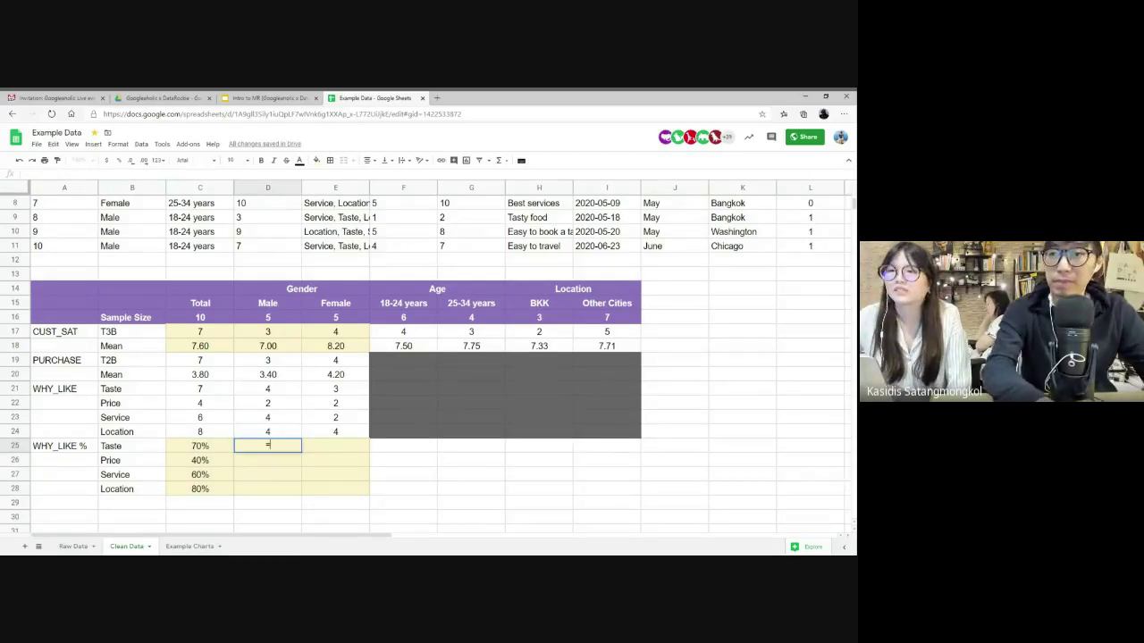
{"action": "type", "text": "="}
{"action": "left_click", "coordinate": [266, 390]}
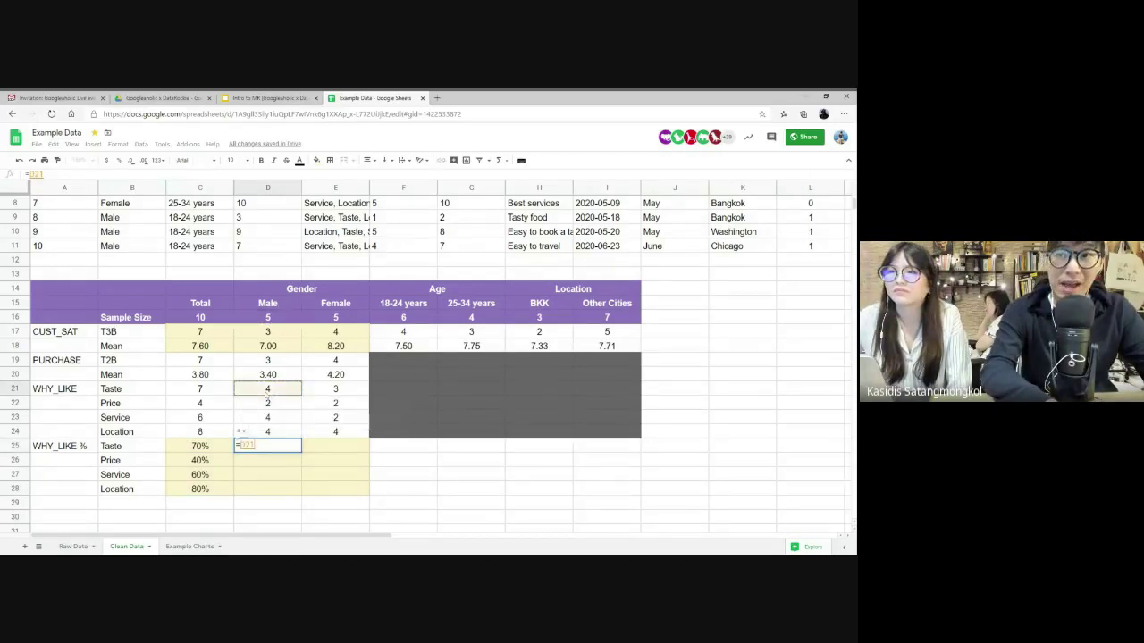
{"action": "type", "text": "/"}
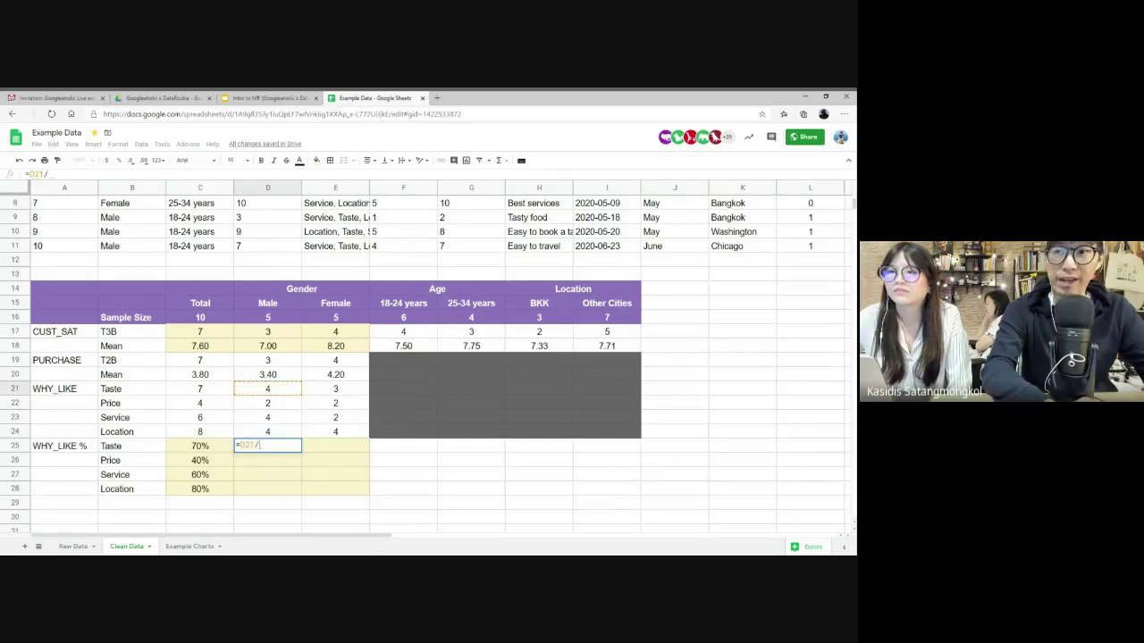
{"action": "left_click", "coordinate": [267, 318]}
- Lock the sample-size row as D$16 in the Male Taste formula and fill it down the Male column
{"action": "key", "text": "F4"}
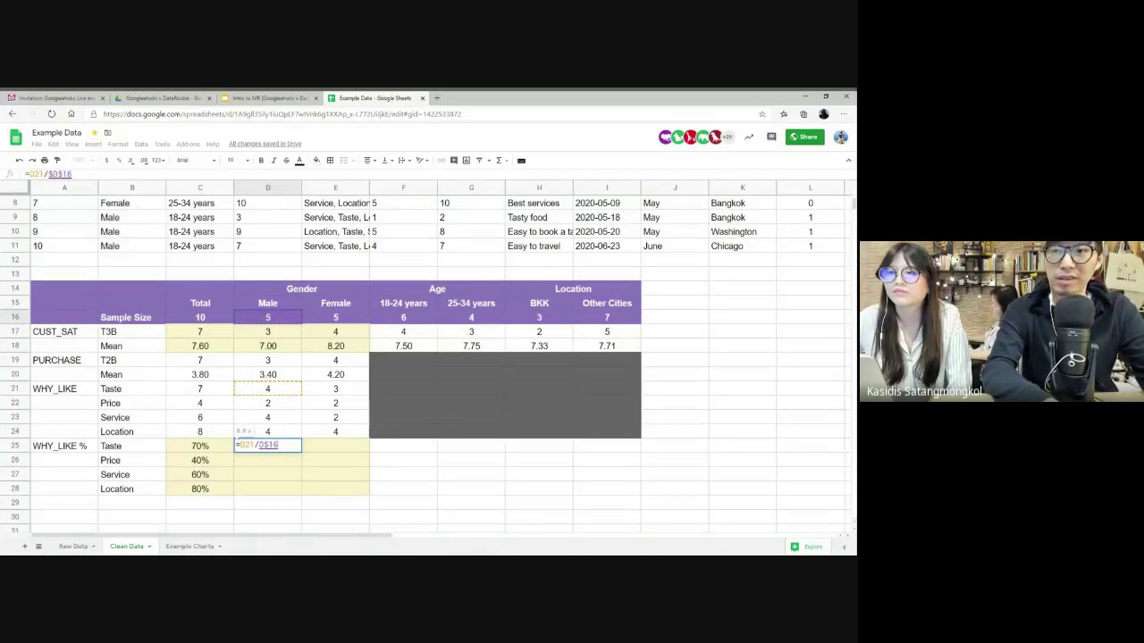
{"action": "key", "text": "Return"}
{"action": "key", "text": "Up"}
{"action": "key", "text": "ctrl+c"}
{"action": "key", "text": "shift+Down"}
{"action": "key", "text": "shift+Down"}
{"action": "key", "text": "shift+Down"}
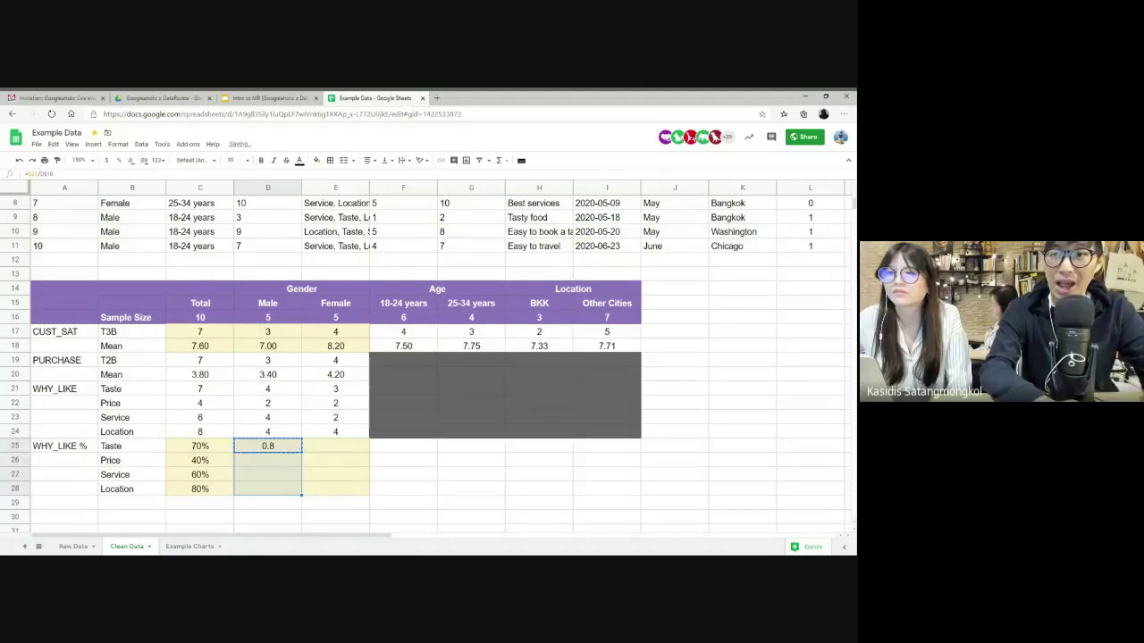
{"action": "key", "text": "ctrl+v"}
- Copy the share formula into the Female Taste cell and down the Female column
{"action": "key", "text": "Up"}
{"action": "key", "text": "Right"}
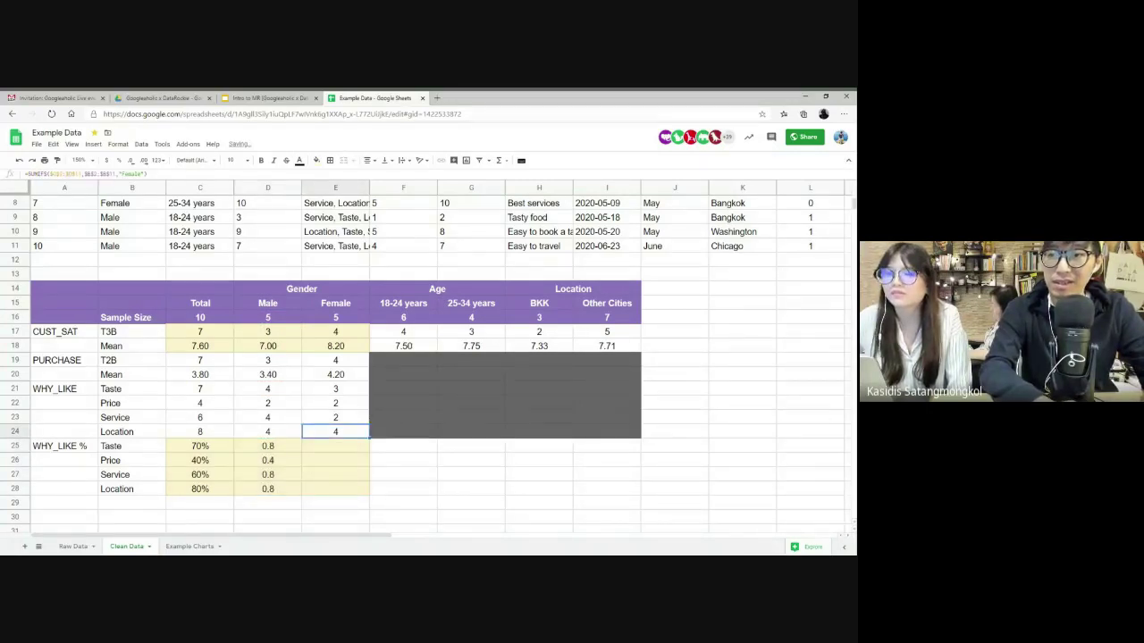
{"action": "key", "text": "Down"}
{"action": "key", "text": "Left"}
{"action": "key", "text": "ctrl+c"}
{"action": "key", "text": "Right"}
{"action": "key", "text": "ctrl+v"}
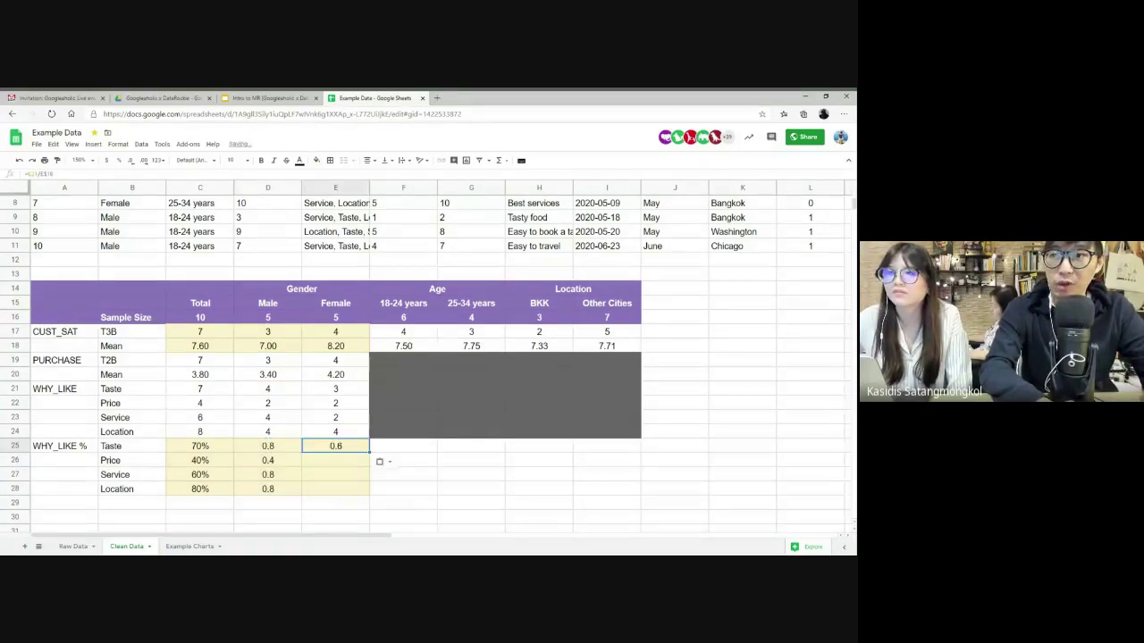
{"action": "key", "text": "shift+Down"}
{"action": "key", "text": "shift+Down"}
{"action": "key", "text": "shift+Down"}
{"action": "key", "text": "ctrl+v"}
- Format both gender columns as whole-number percentages (Male 80/40/80/80%, Female 60/40/40/80%), then check the Taste formula
{"action": "key", "text": "Left"}
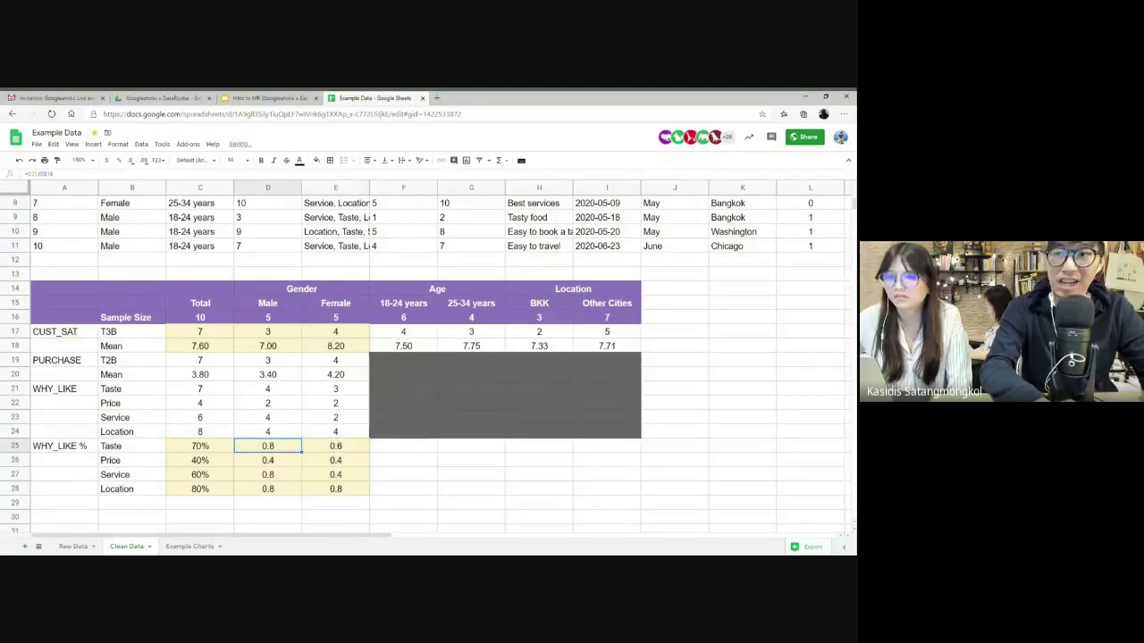
{"action": "key", "text": "shift+Down"}
{"action": "key", "text": "shift+Down"}
{"action": "key", "text": "shift+Down"}
{"action": "key", "text": "shift+Right"}
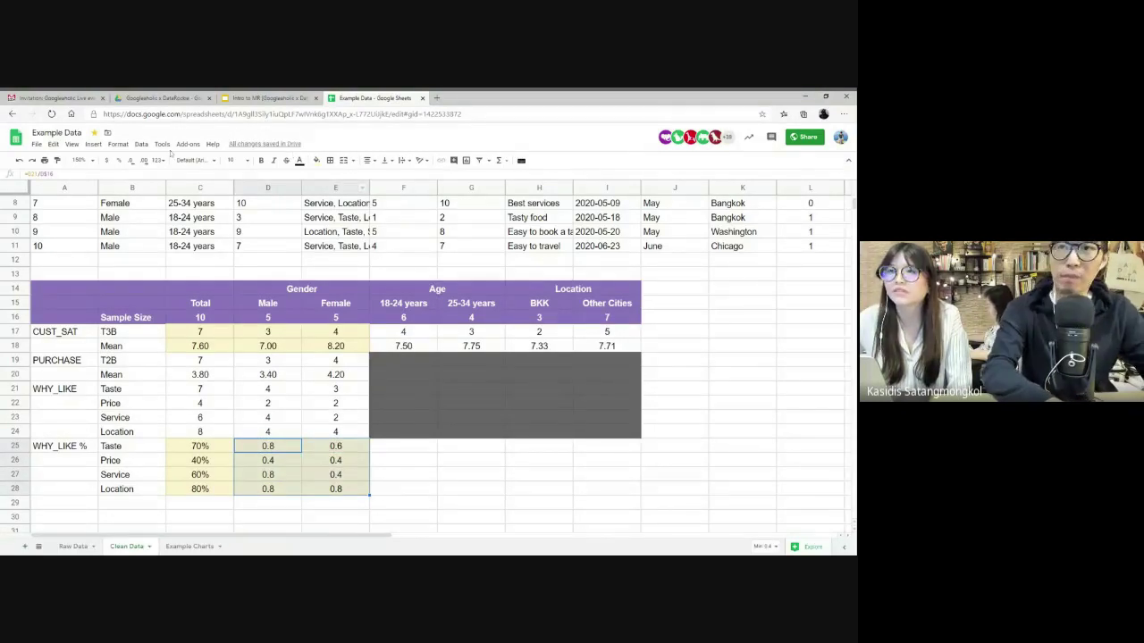
{"action": "left_click", "coordinate": [106, 160]}
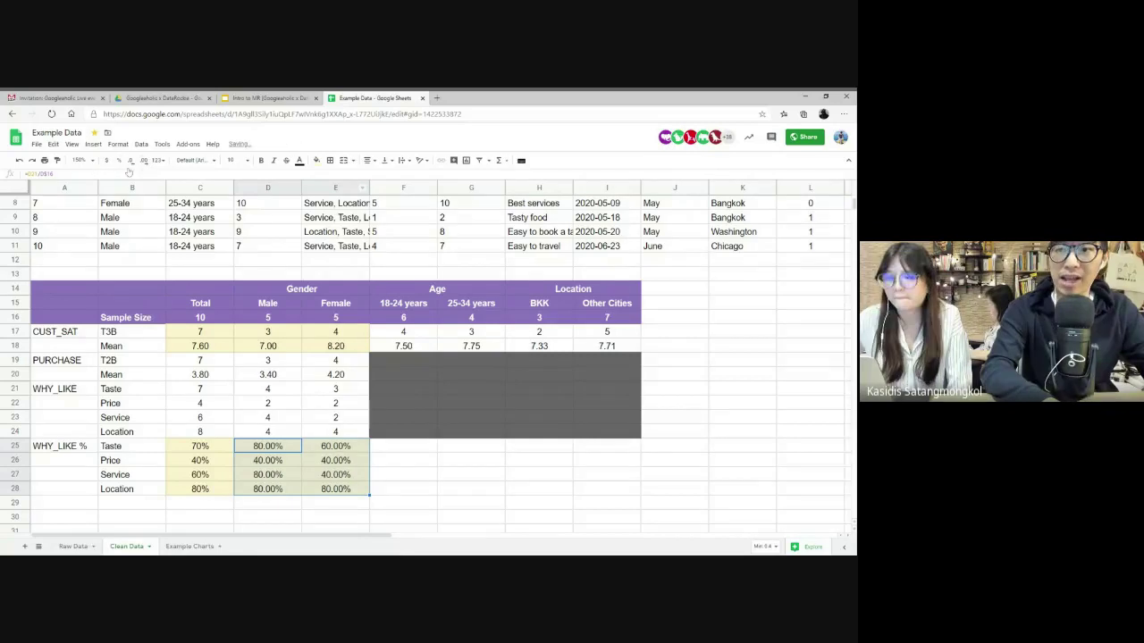
{"action": "left_click", "coordinate": [130, 161]}
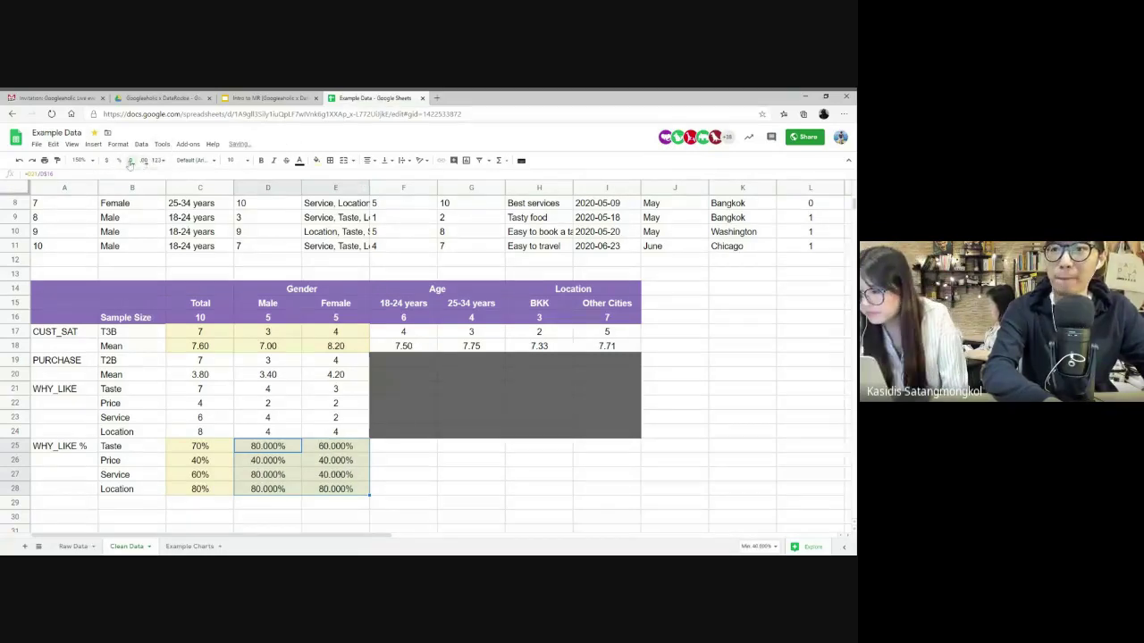
{"action": "left_click", "coordinate": [130, 160]}
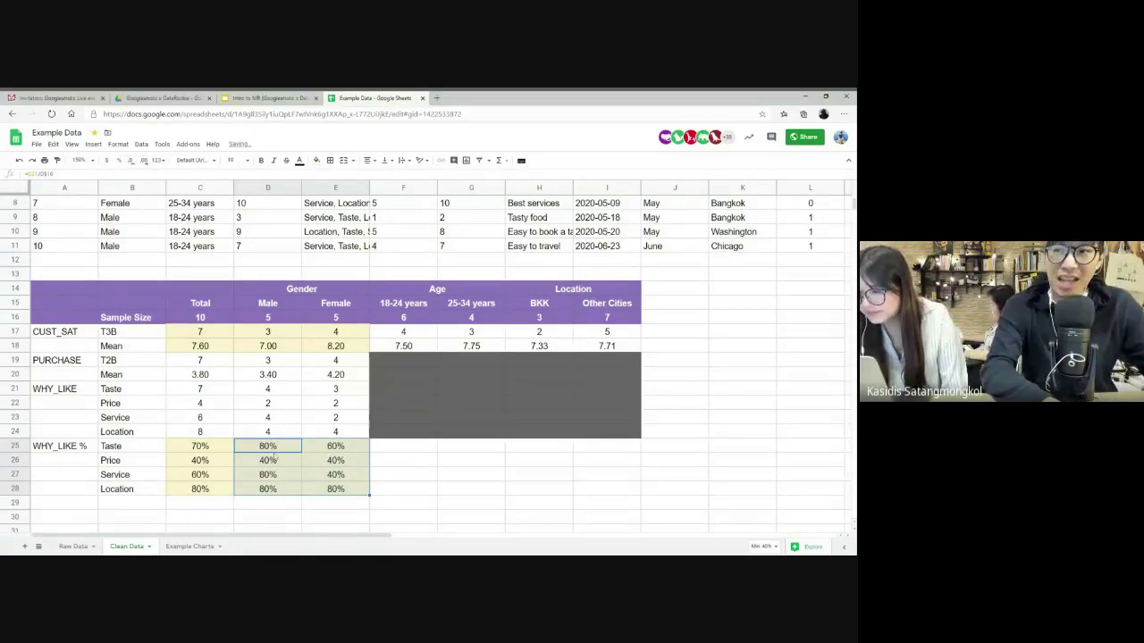
{"action": "left_click", "coordinate": [272, 451]}
{"action": "double_click", "coordinate": [273, 452]}
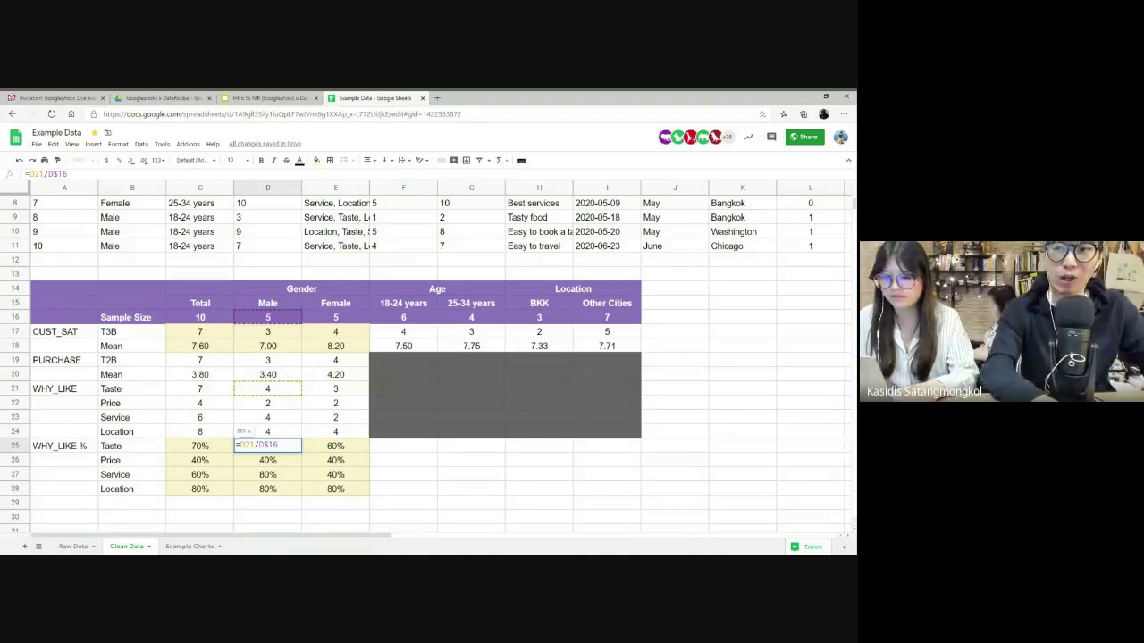
{"action": "key", "text": "Return"}
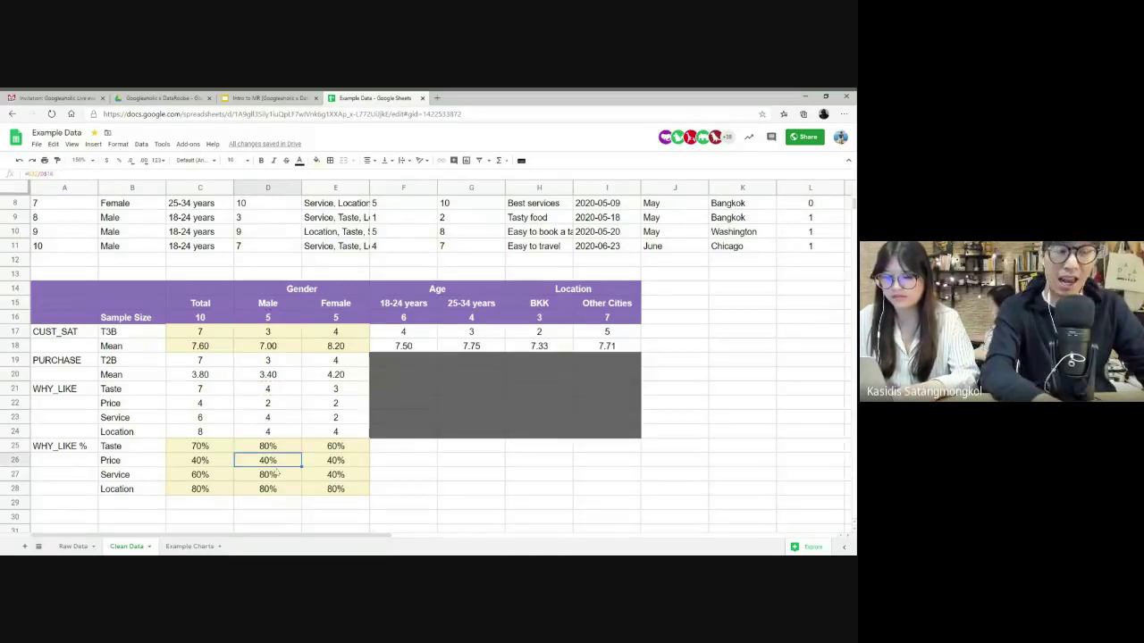
{"action": "left_click_drag", "start_coordinate": [198, 446], "coordinate": [327, 499]}
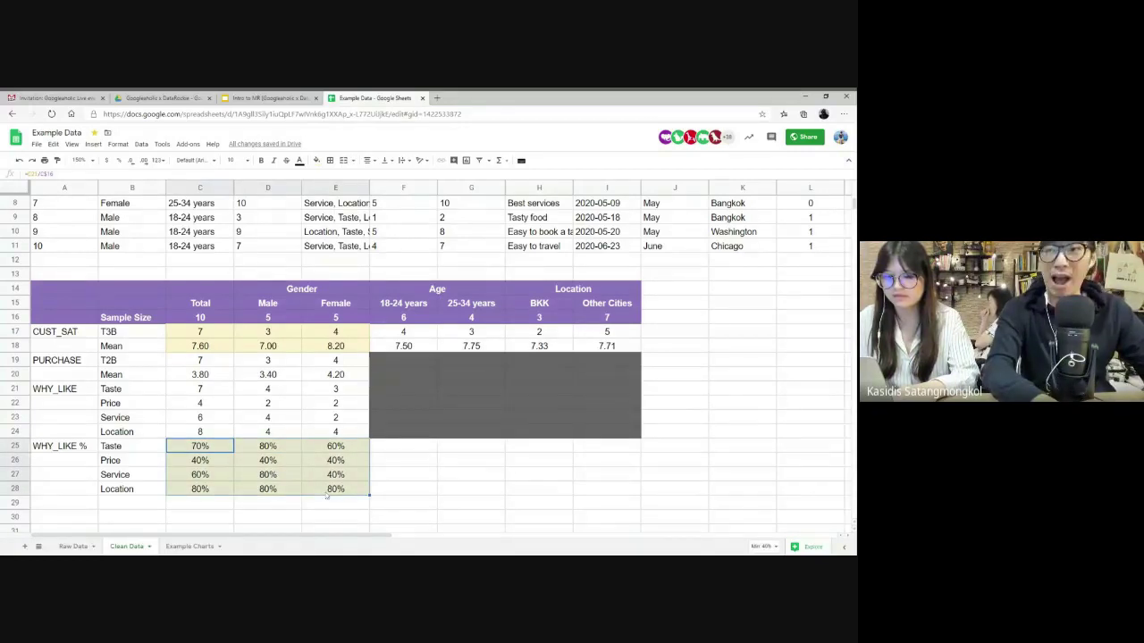
{"action": "left_click_drag", "start_coordinate": [264, 475], "coordinate": [322, 480]}
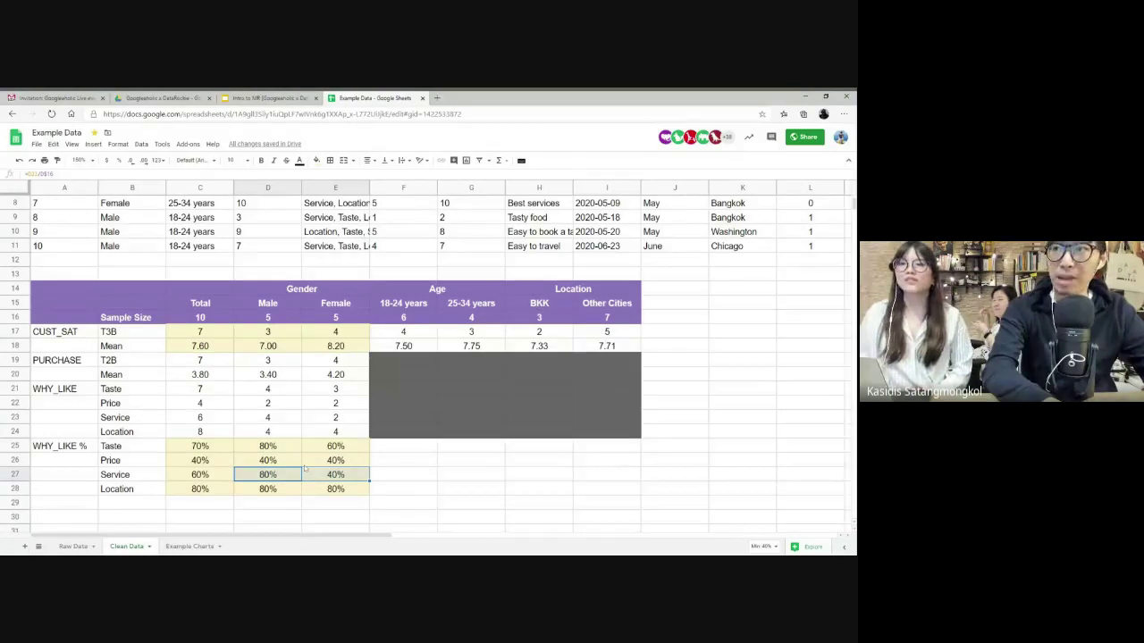
- Insert a pivot table on a new sheet from the Clean Data survey range A1:O11
{"action": "scroll", "coordinate": [304, 468], "scroll_direction": "up", "scroll_amount": 3}
{"action": "left_click", "coordinate": [238, 249]}
{"action": "key", "text": "ctrl+a"}
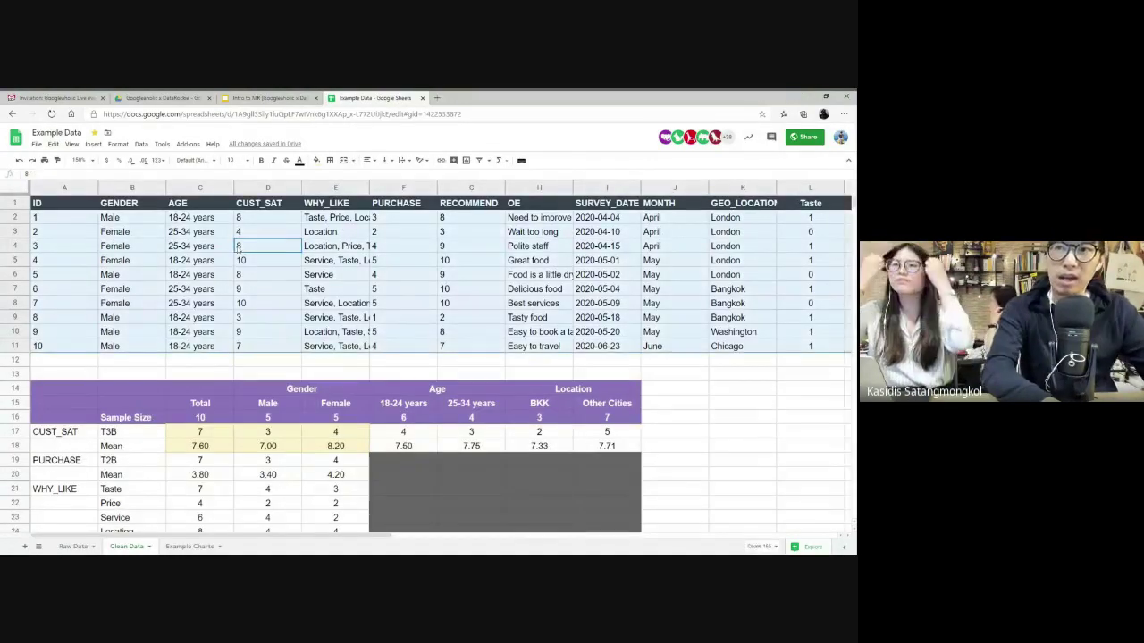
{"action": "scroll", "coordinate": [483, 290], "scroll_direction": "right", "scroll_amount": 5}
{"action": "scroll", "coordinate": [482, 290], "scroll_direction": "left", "scroll_amount": 5}
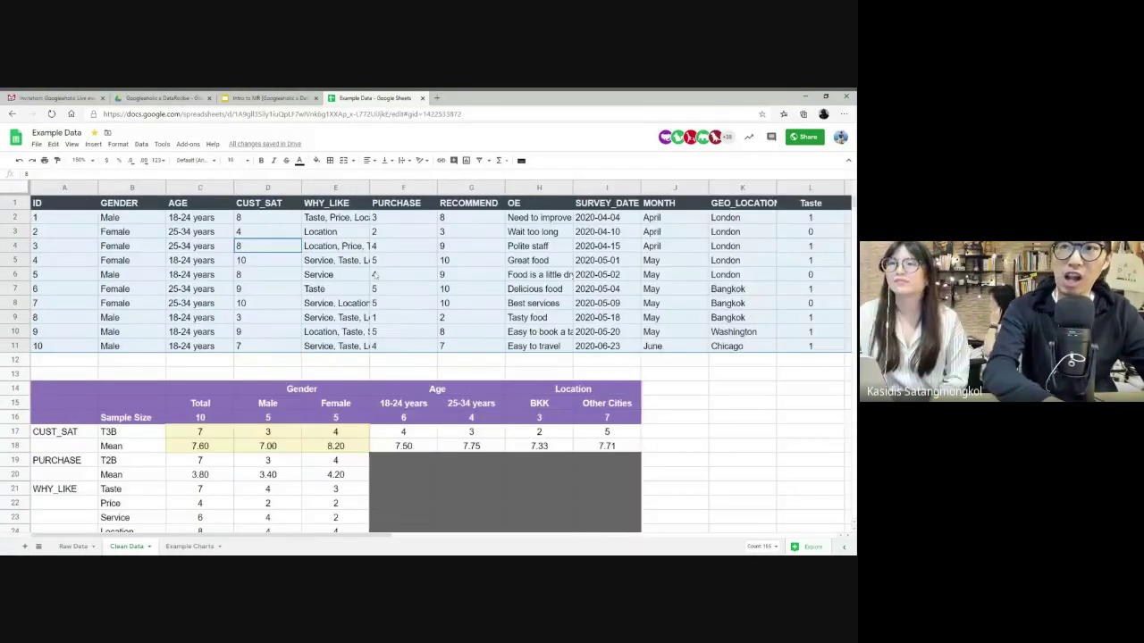
{"action": "left_click", "coordinate": [141, 144]}
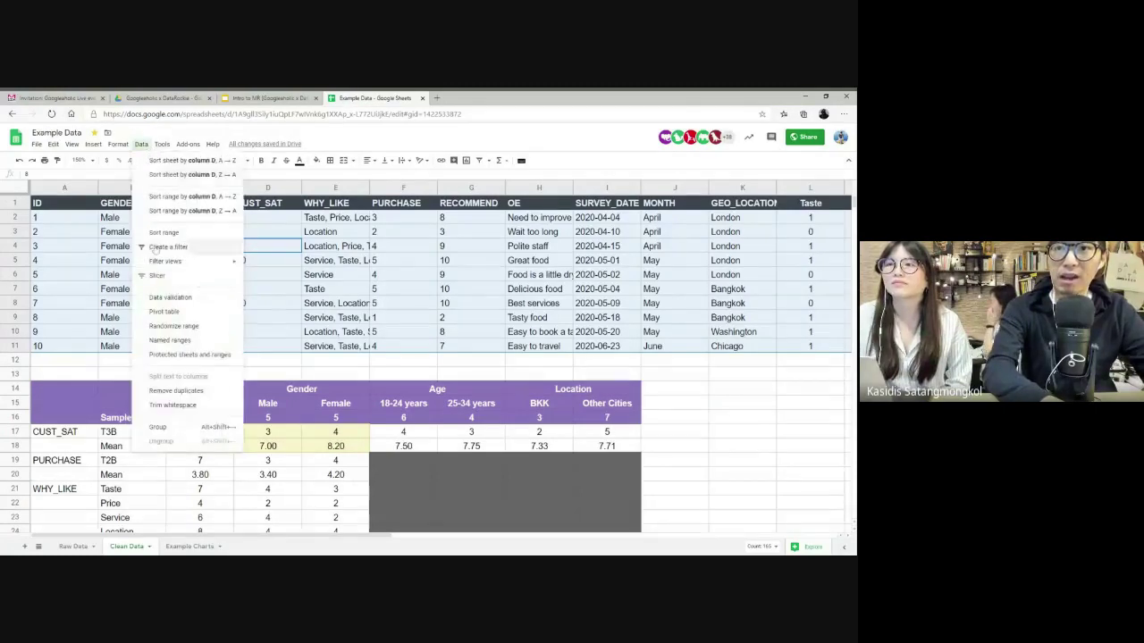
{"action": "left_click", "coordinate": [179, 313]}
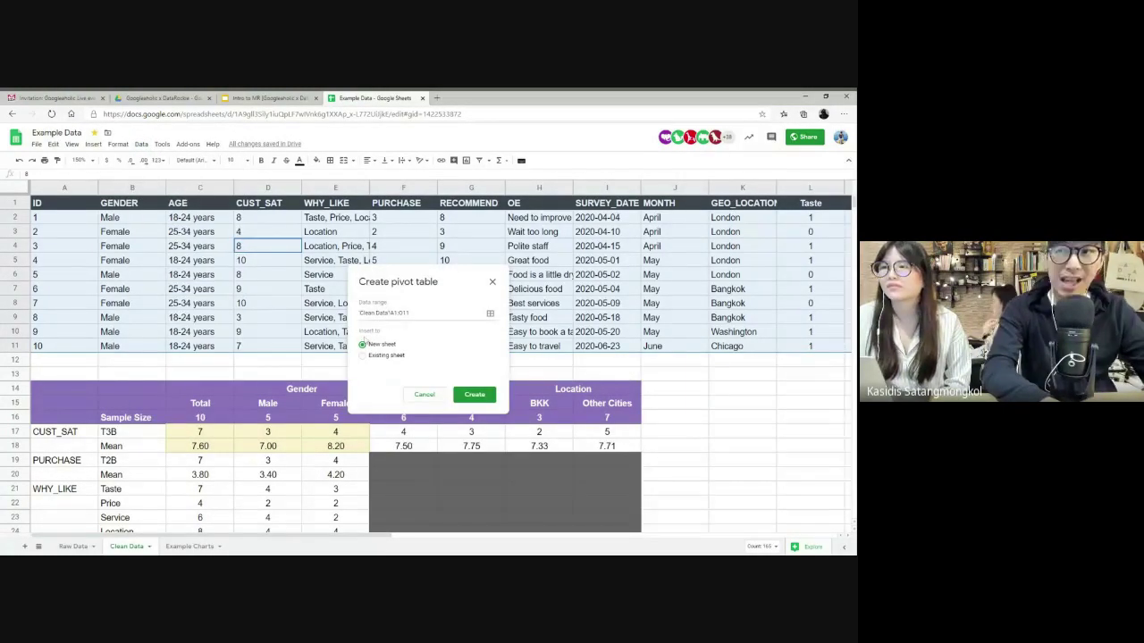
{"action": "left_click", "coordinate": [473, 394]}
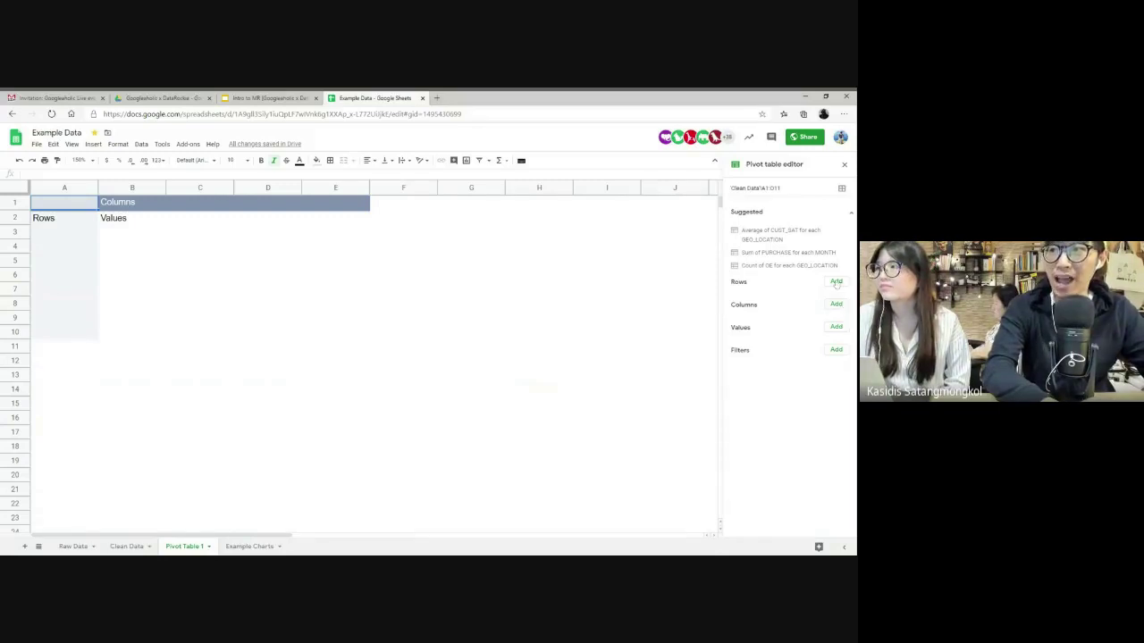
- Group pivot rows by GENDER with a count of GENDER as values, removing a trial second value
{"action": "left_click", "coordinate": [836, 282]}
{"action": "left_click", "coordinate": [804, 310]}
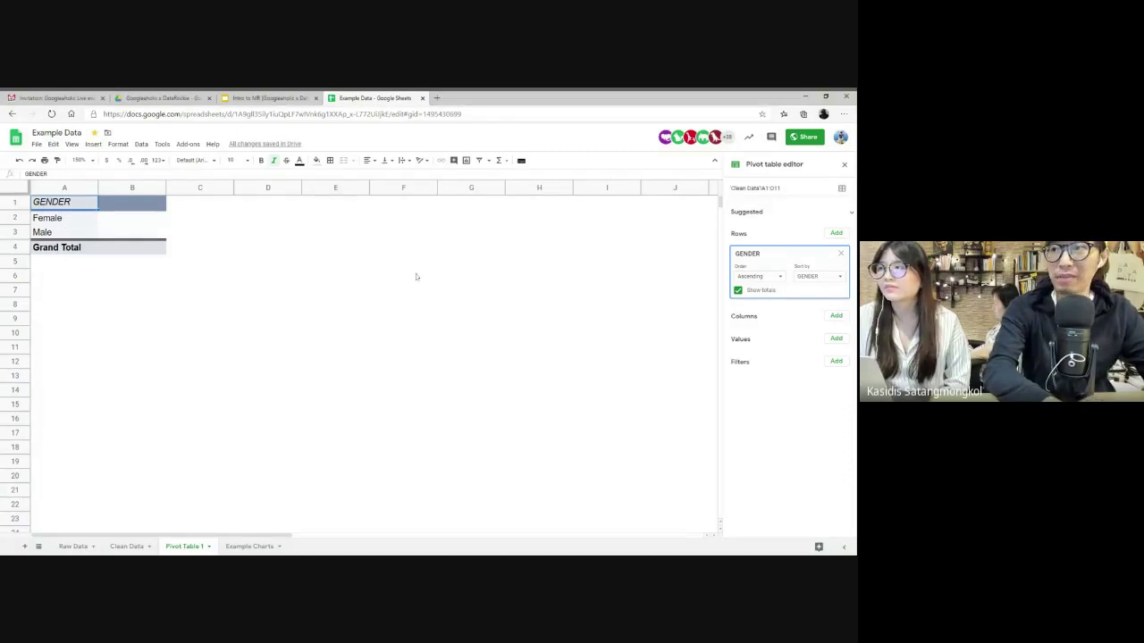
{"action": "left_click", "coordinate": [836, 340]}
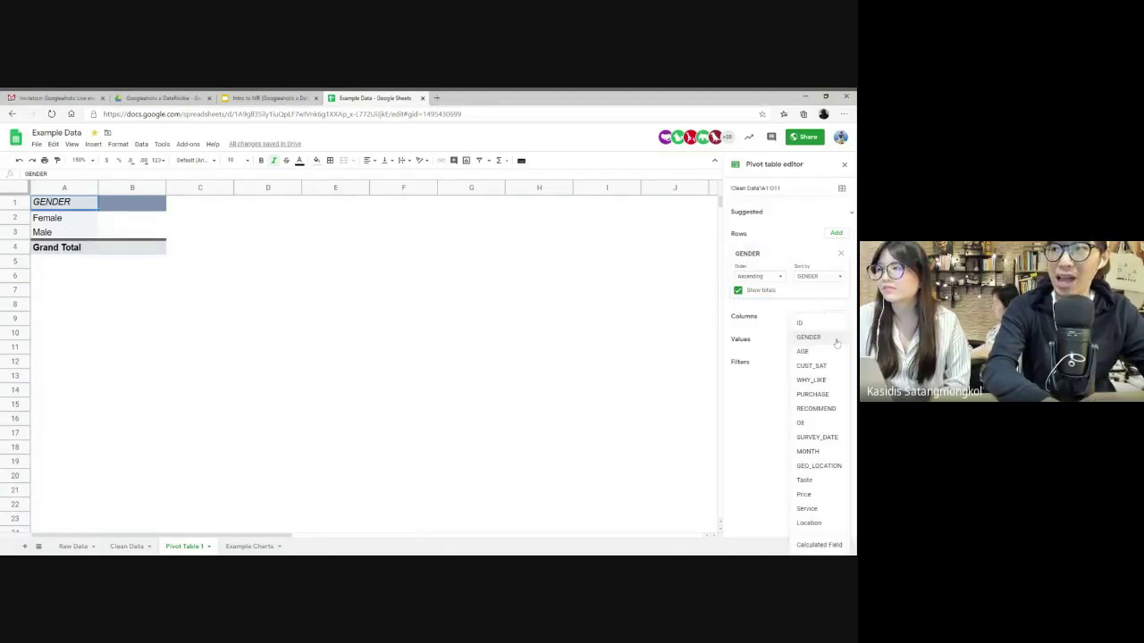
{"action": "left_click", "coordinate": [834, 338]}
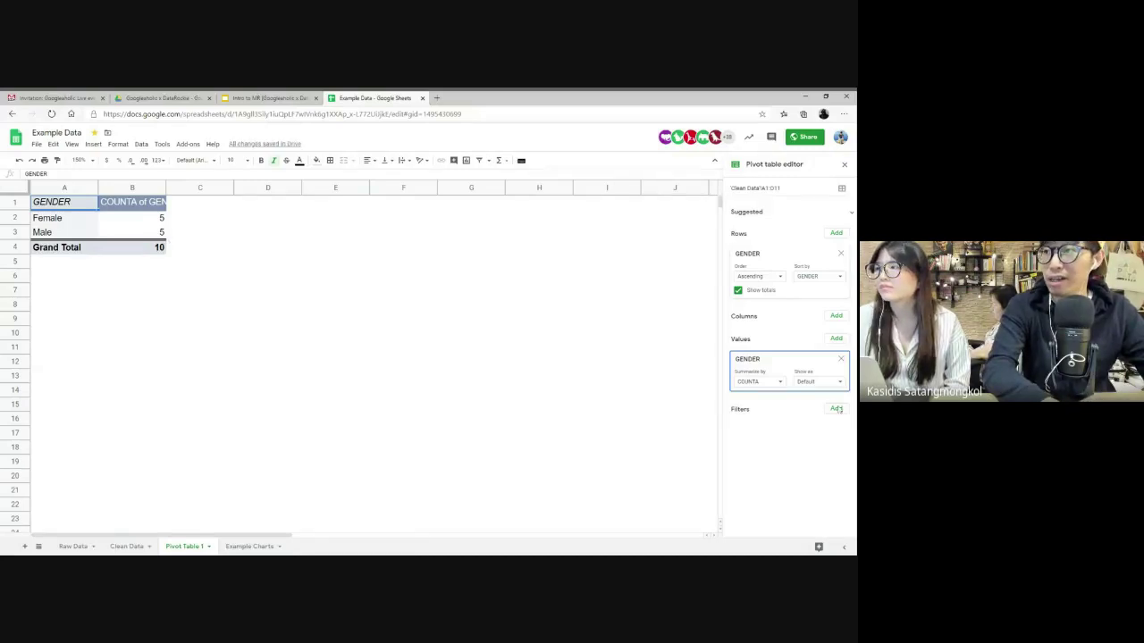
{"action": "left_click", "coordinate": [836, 339]}
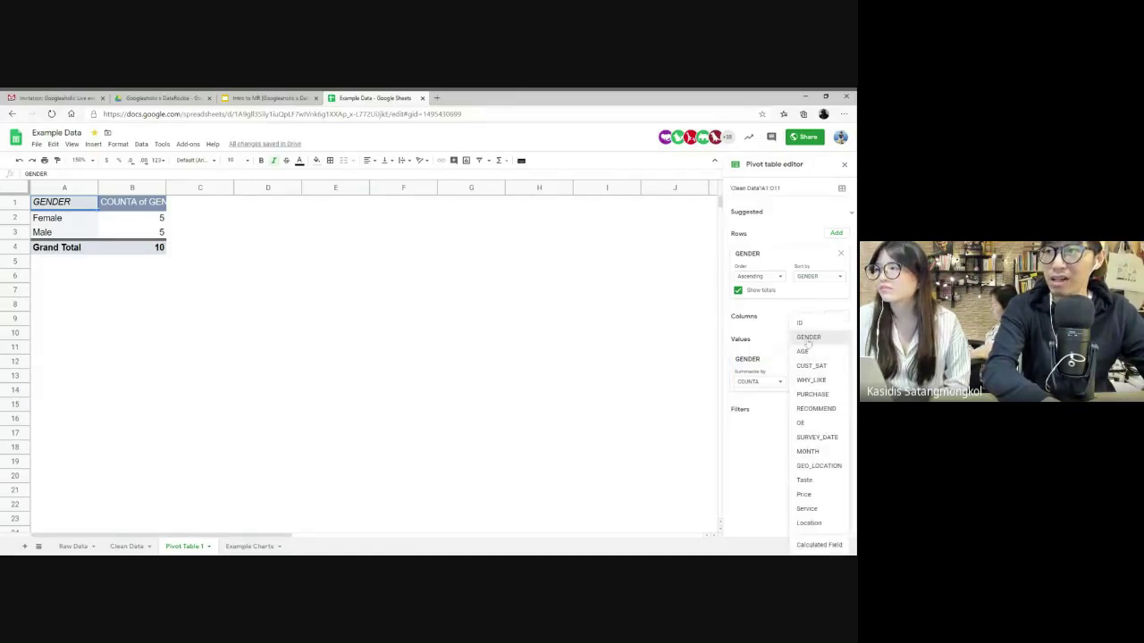
{"action": "left_click", "coordinate": [799, 350]}
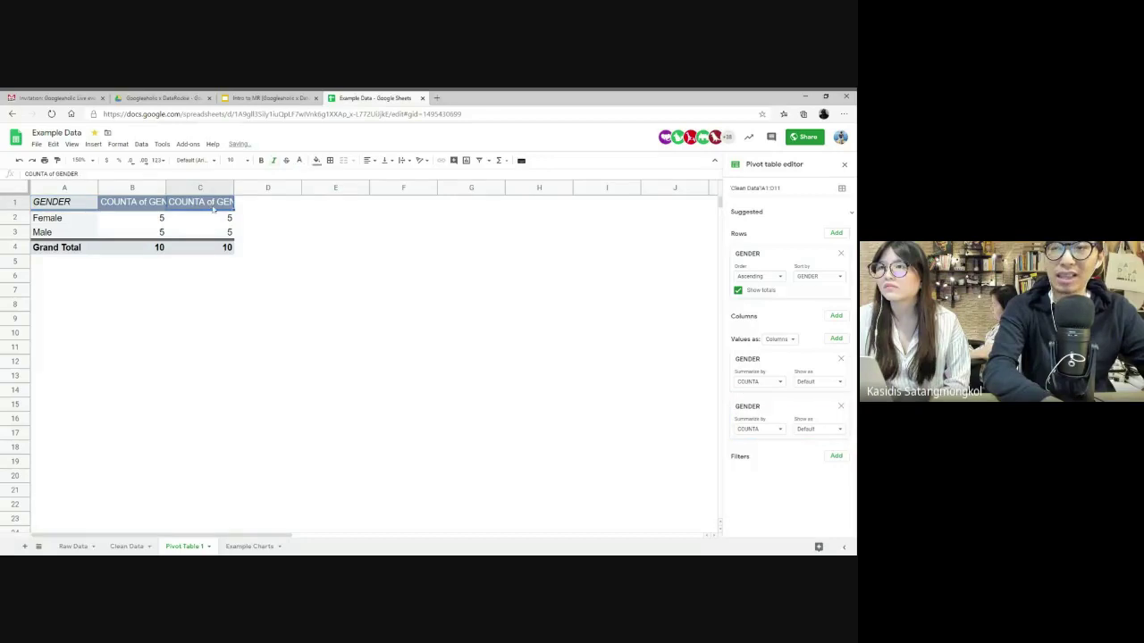
{"action": "left_click", "coordinate": [760, 430]}
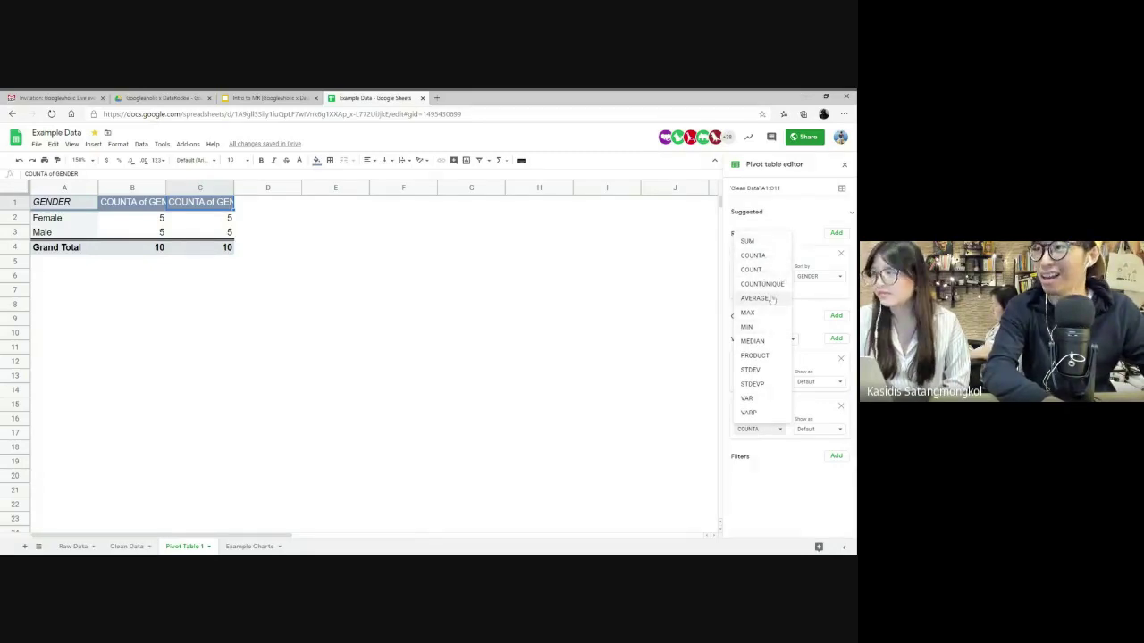
{"action": "left_click", "coordinate": [340, 266]}
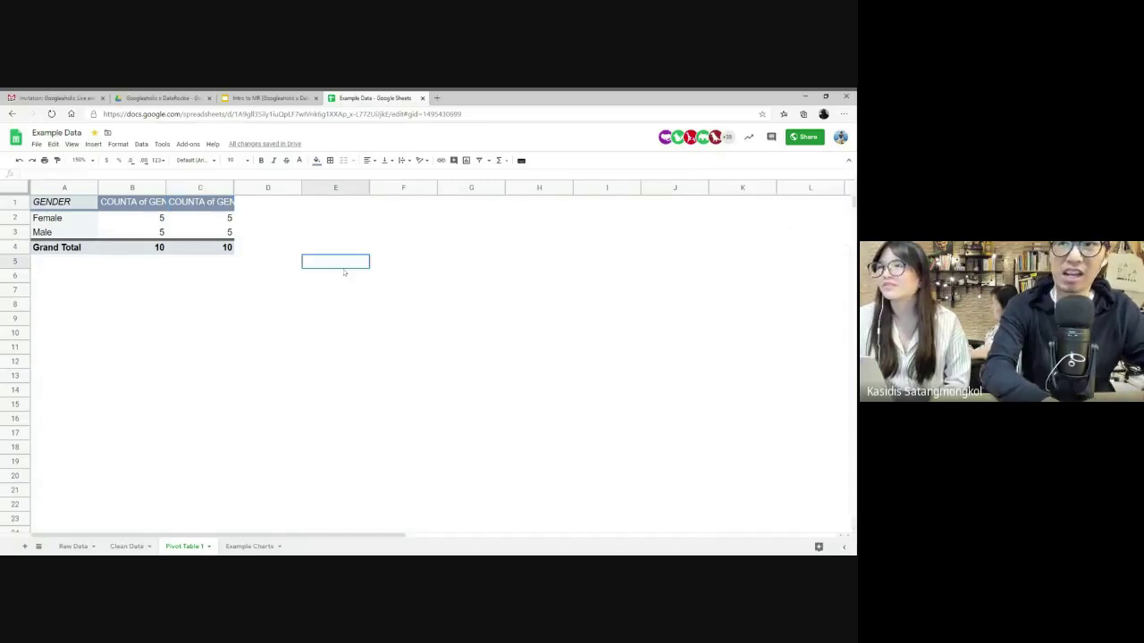
{"action": "left_click", "coordinate": [202, 206]}
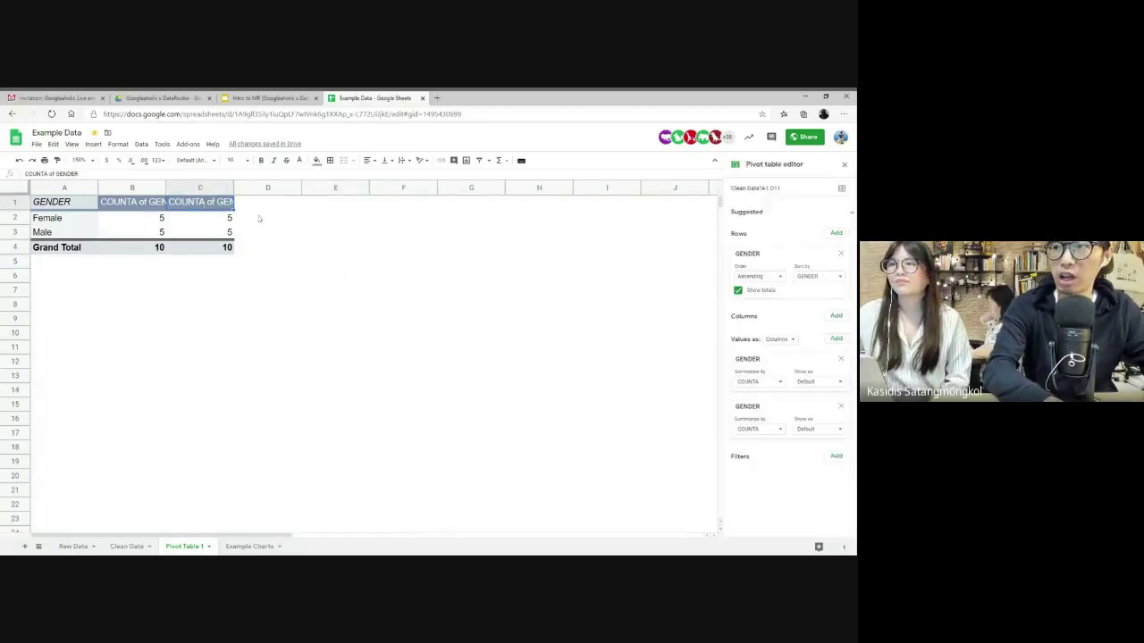
{"action": "left_click", "coordinate": [840, 406]}
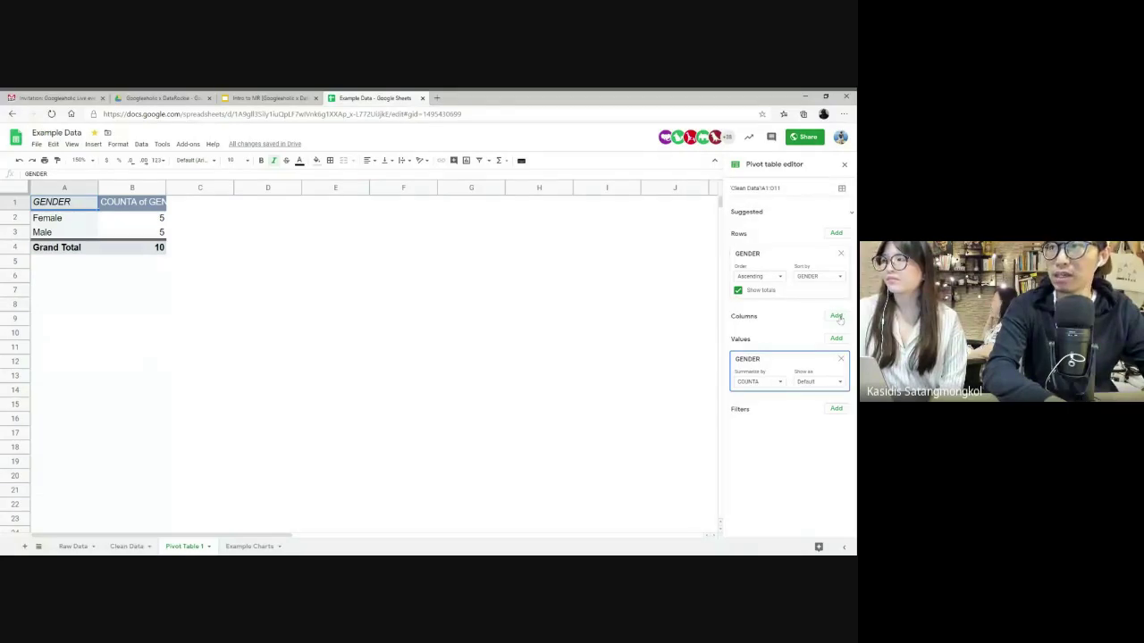
- Break the gender rows down by AGE, then return to the Clean Data summary table
{"action": "left_click", "coordinate": [837, 234]}
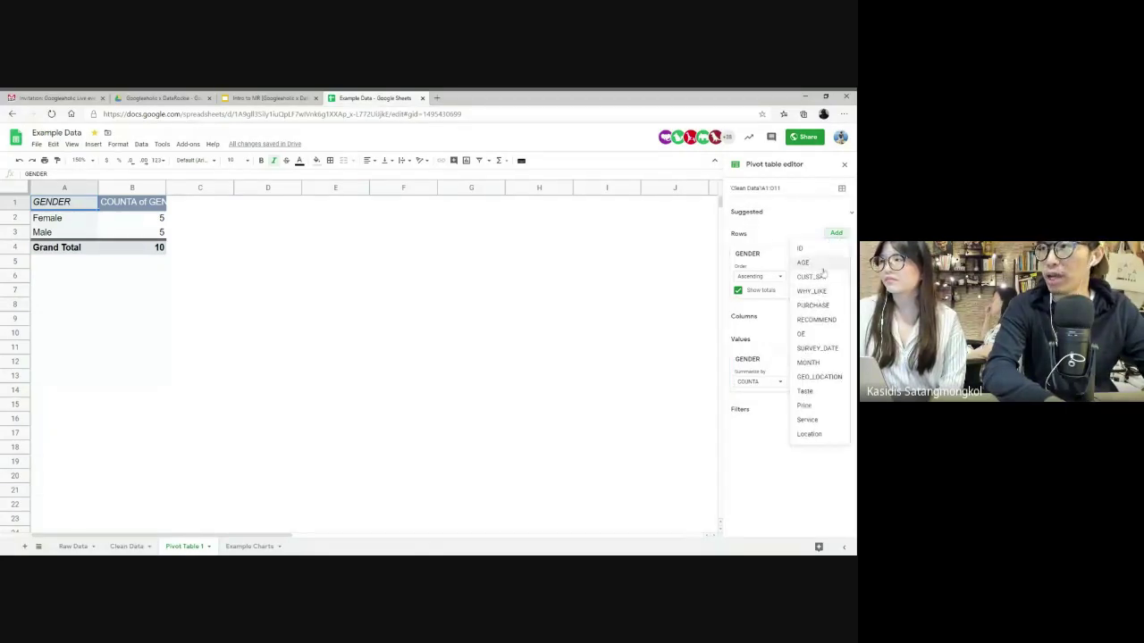
{"action": "left_click", "coordinate": [803, 263]}
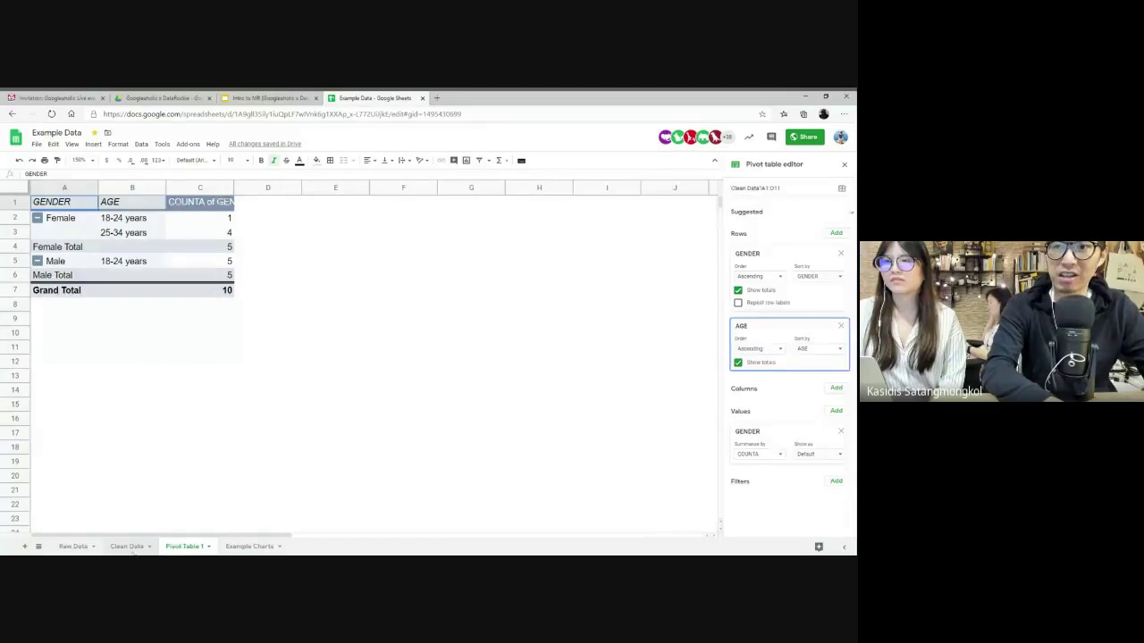
{"action": "left_click", "coordinate": [127, 546]}
{"action": "left_click", "coordinate": [267, 403]}
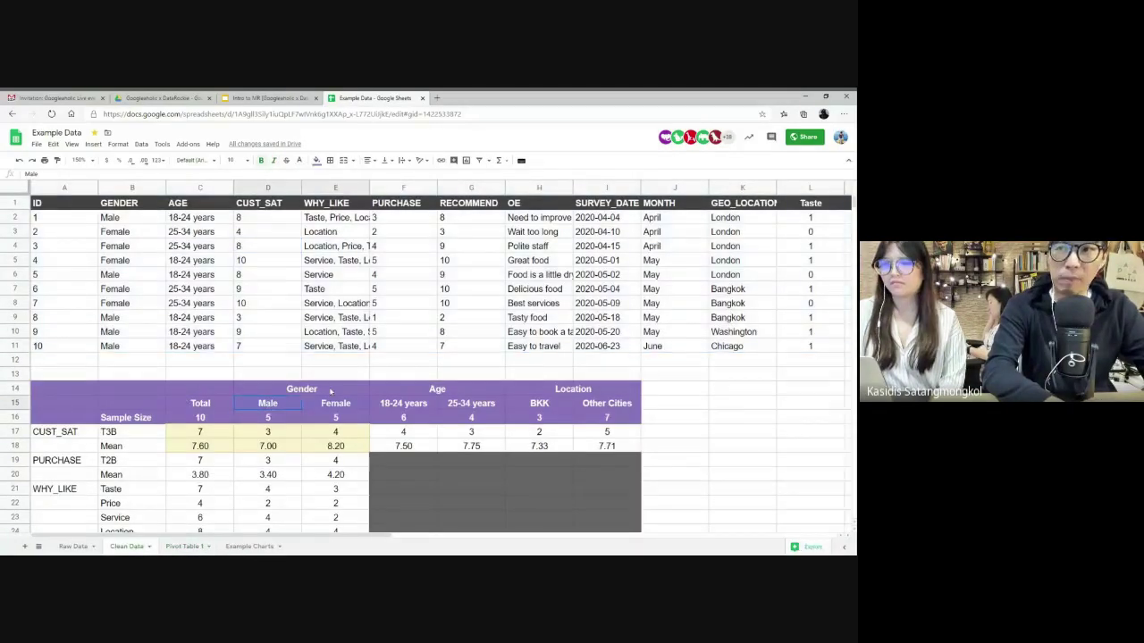
- Compare the summary table's Age and Location headers with Pivot Table 1, then switch to the Intro to MR deck
{"action": "left_click", "coordinate": [397, 389]}
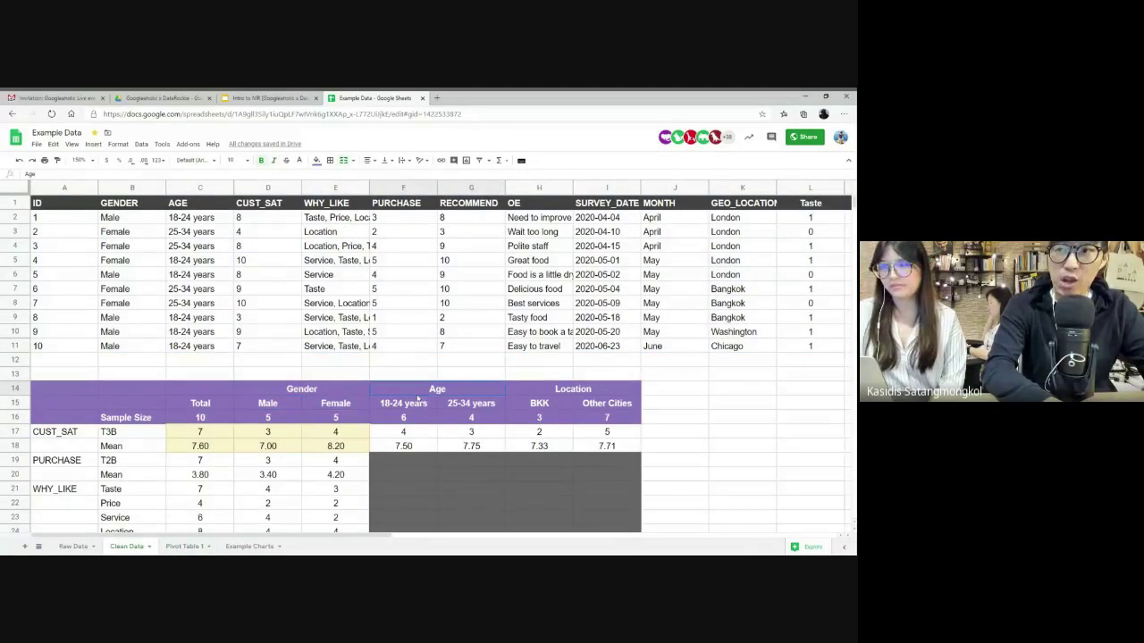
{"action": "left_click", "coordinate": [580, 391]}
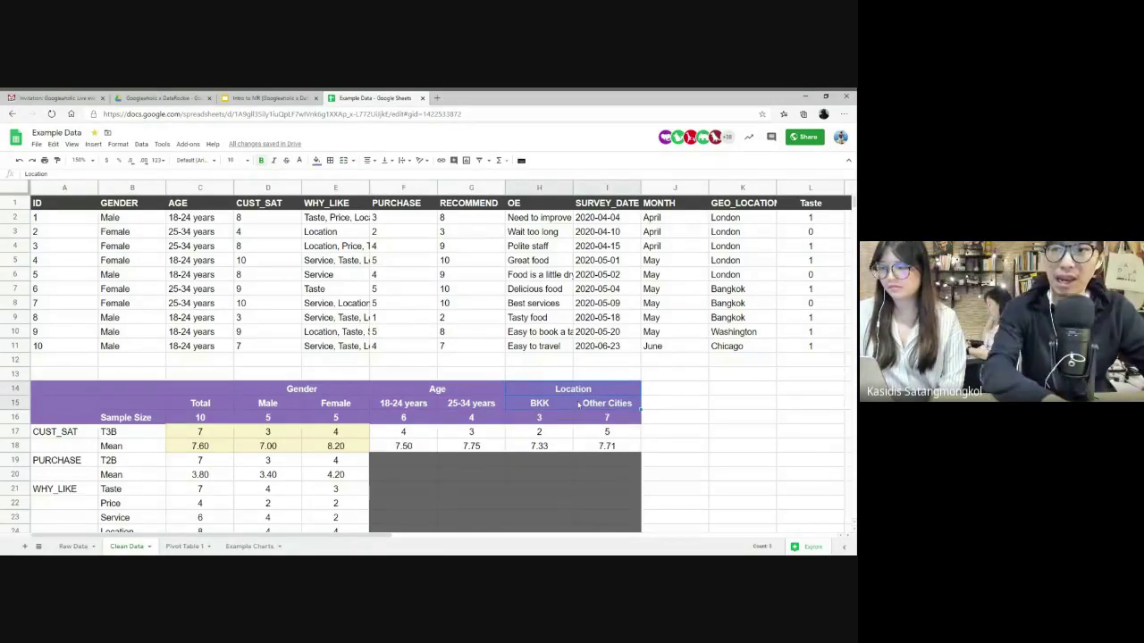
{"action": "scroll", "coordinate": [227, 469], "scroll_direction": "down", "scroll_amount": 3}
{"action": "left_click_drag", "start_coordinate": [53, 331], "coordinate": [125, 506]}
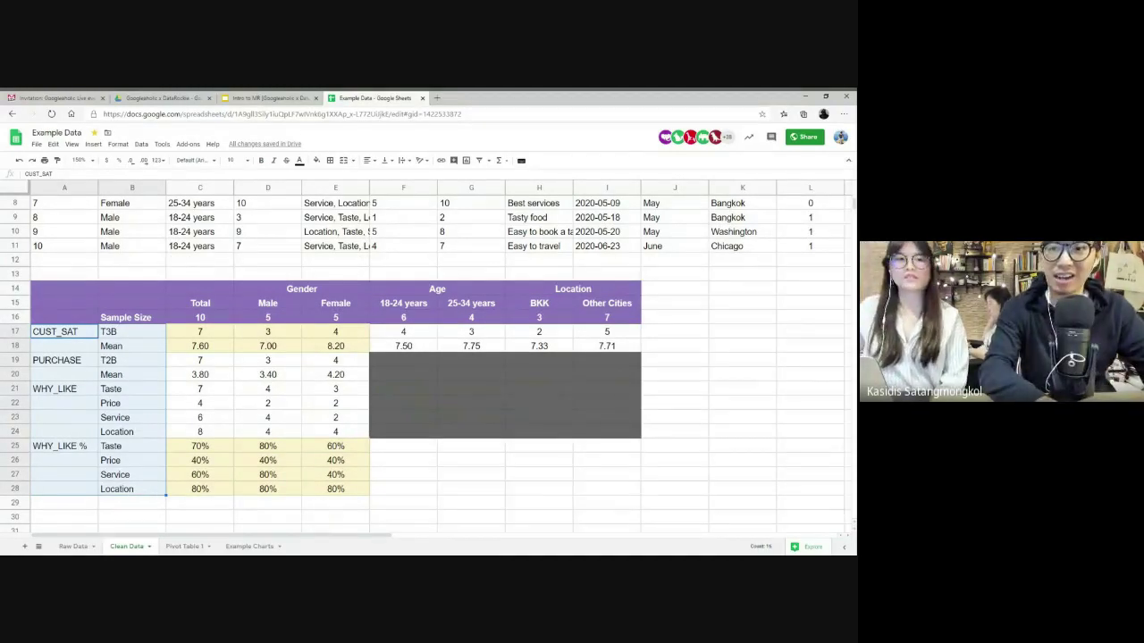
{"action": "left_click", "coordinate": [185, 546]}
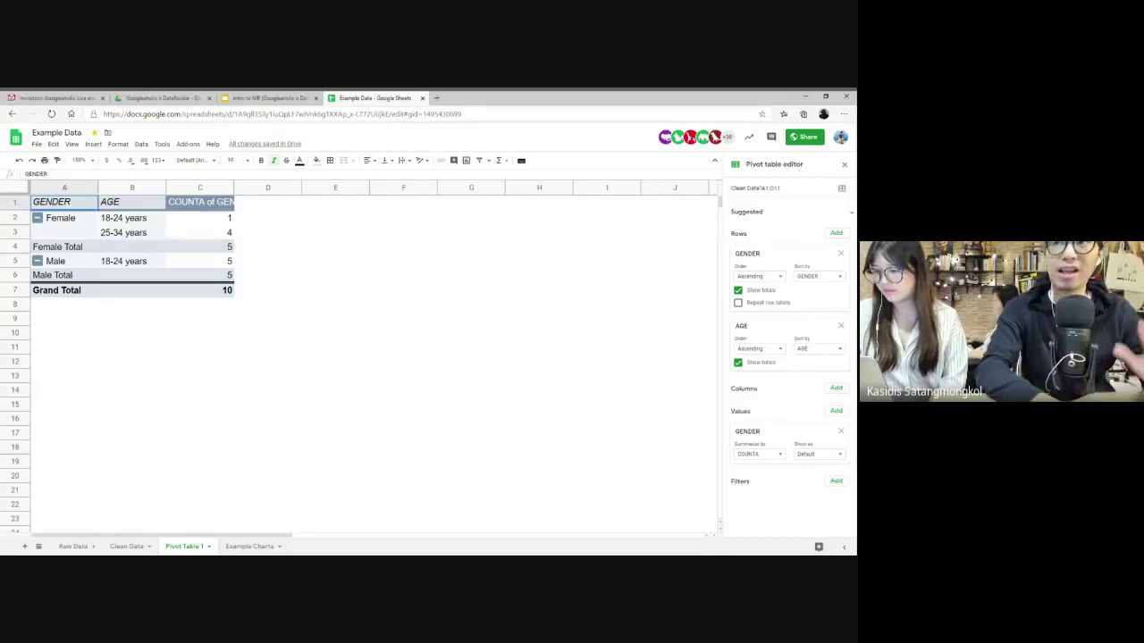
{"action": "left_click", "coordinate": [126, 546]}
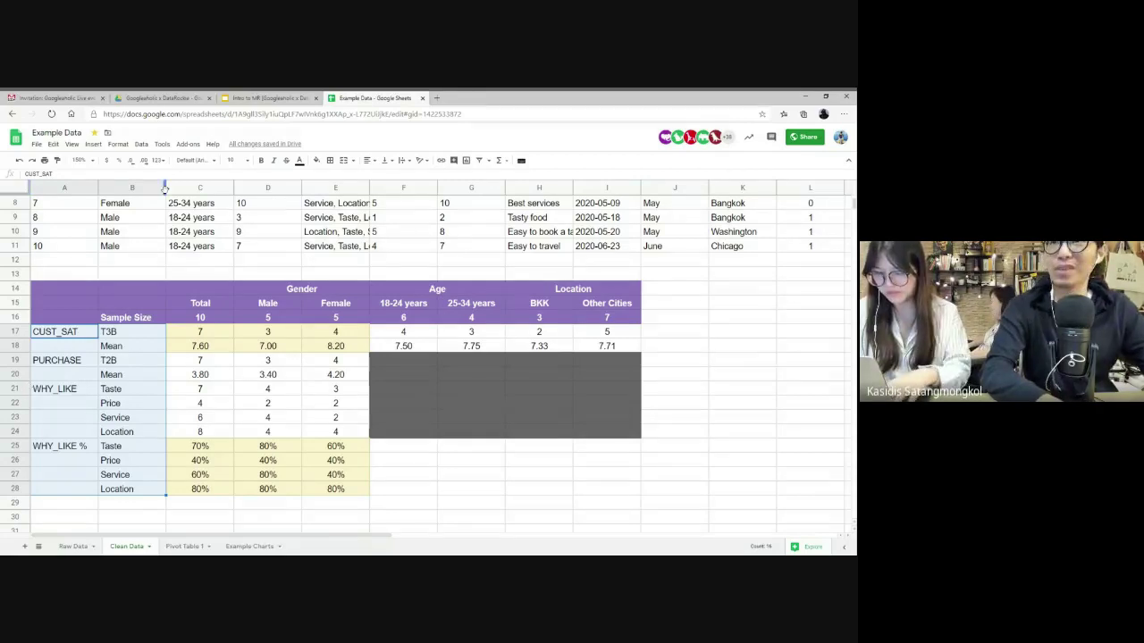
{"action": "left_click", "coordinate": [260, 100]}
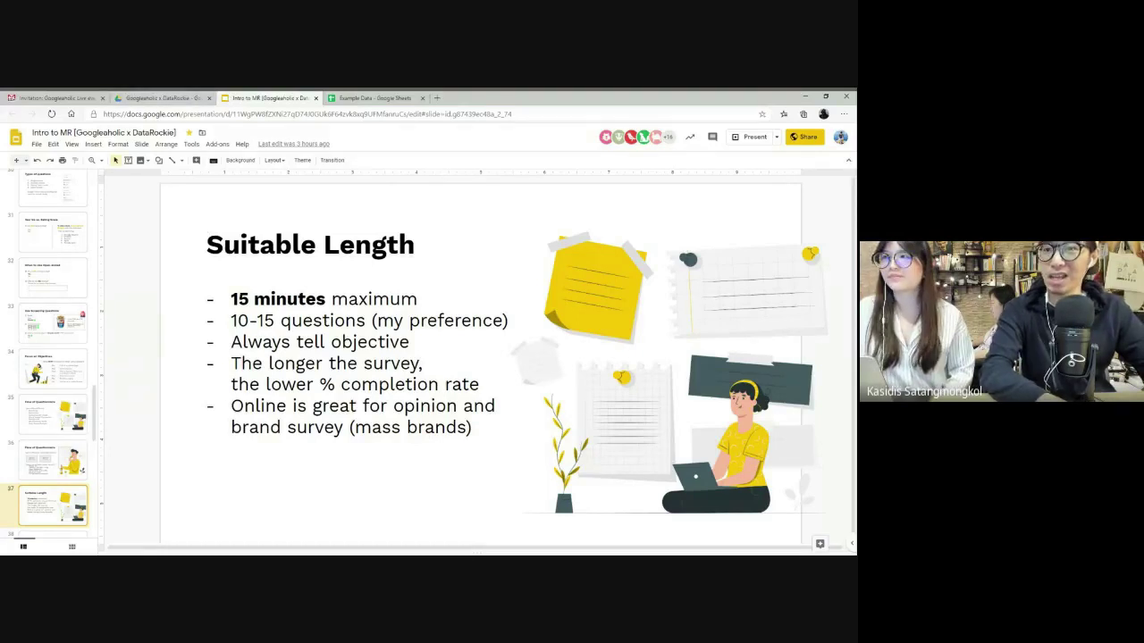
- Go to slide 38, Analyzing Survey with Google Sheets, in the Intro to MR deck
{"action": "scroll", "coordinate": [59, 430], "scroll_direction": "down", "scroll_amount": 5}
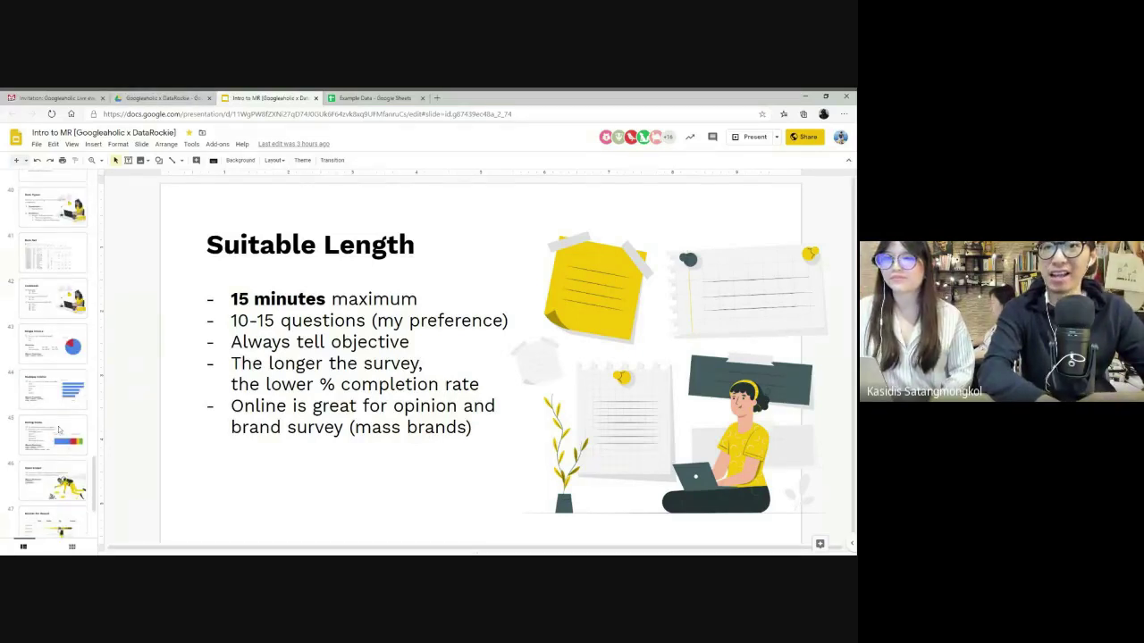
{"action": "scroll", "coordinate": [59, 430], "scroll_direction": "up", "scroll_amount": 2}
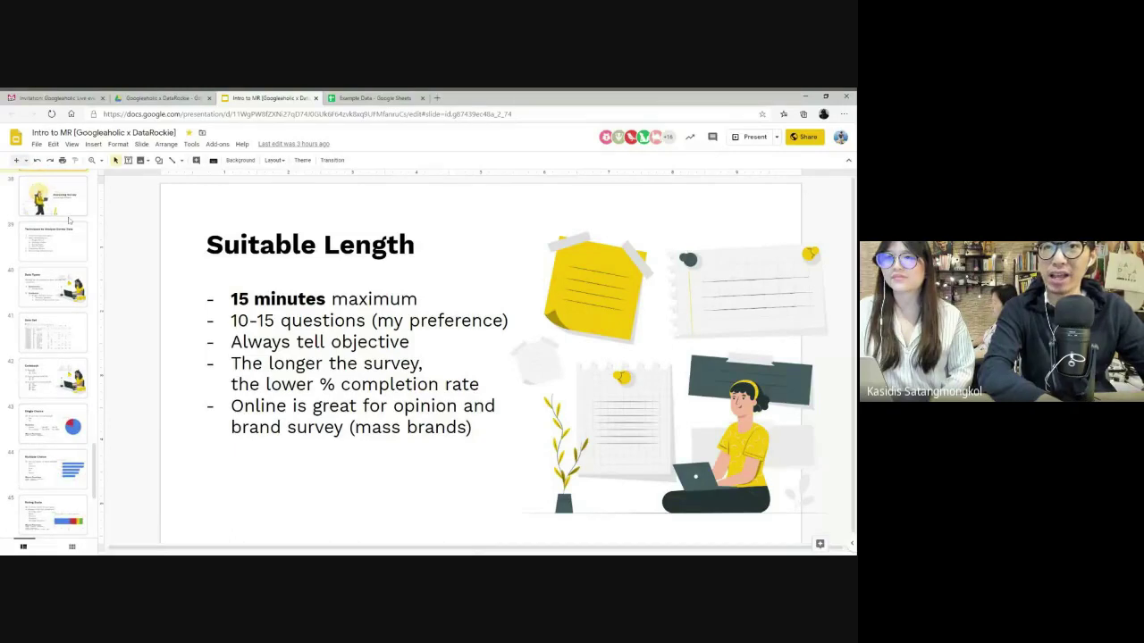
{"action": "left_click", "coordinate": [45, 198]}
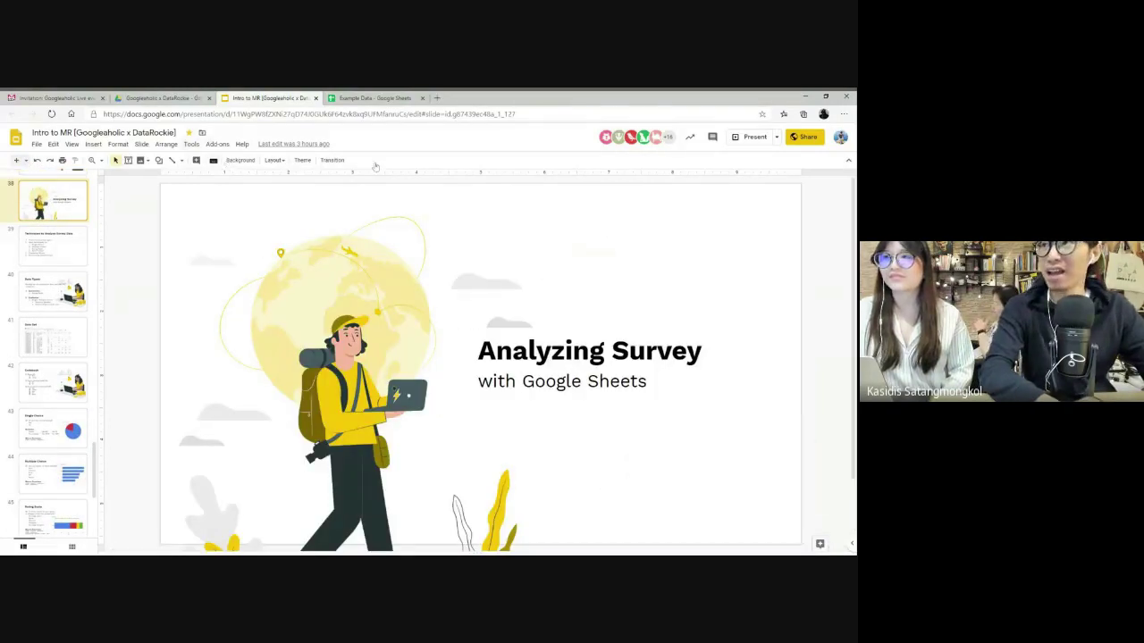
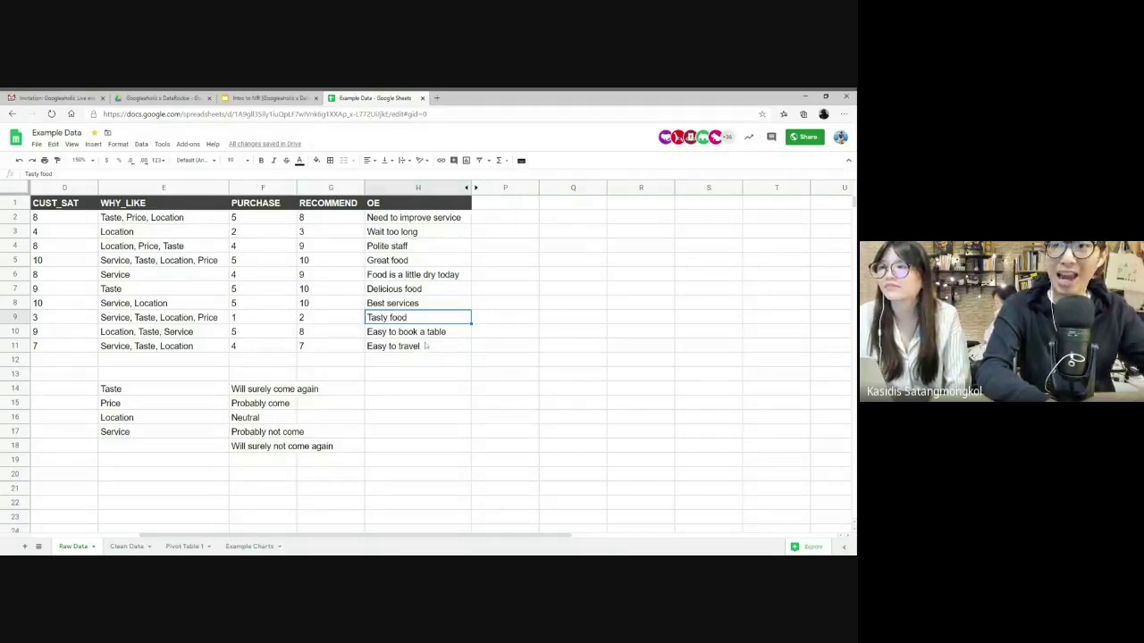
- Point out the OE comments that mention food, service or staff, such as 'Delicious food' and 'Polite staff'
{"action": "left_click", "coordinate": [414, 291]}
{"action": "left_click", "coordinate": [413, 308]}
{"action": "left_click", "coordinate": [406, 249]}
{"action": "left_click", "coordinate": [426, 277]}
{"action": "left_click", "coordinate": [399, 333]}
{"action": "left_click", "coordinate": [409, 349]}
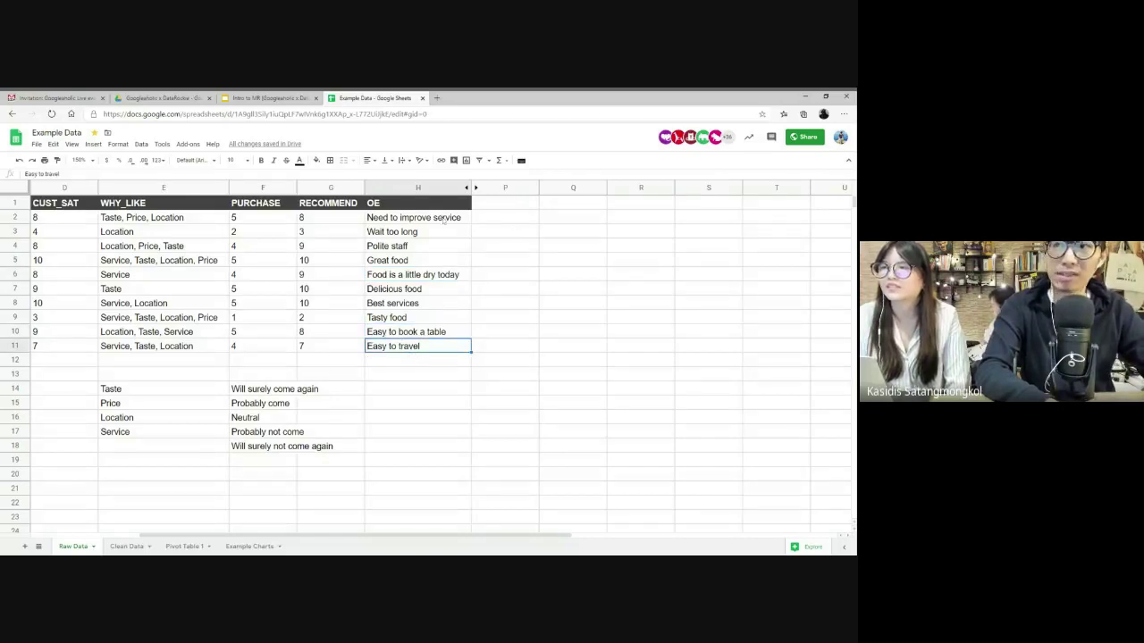
{"action": "left_click", "coordinate": [444, 219]}
{"action": "left_click", "coordinate": [509, 220]}
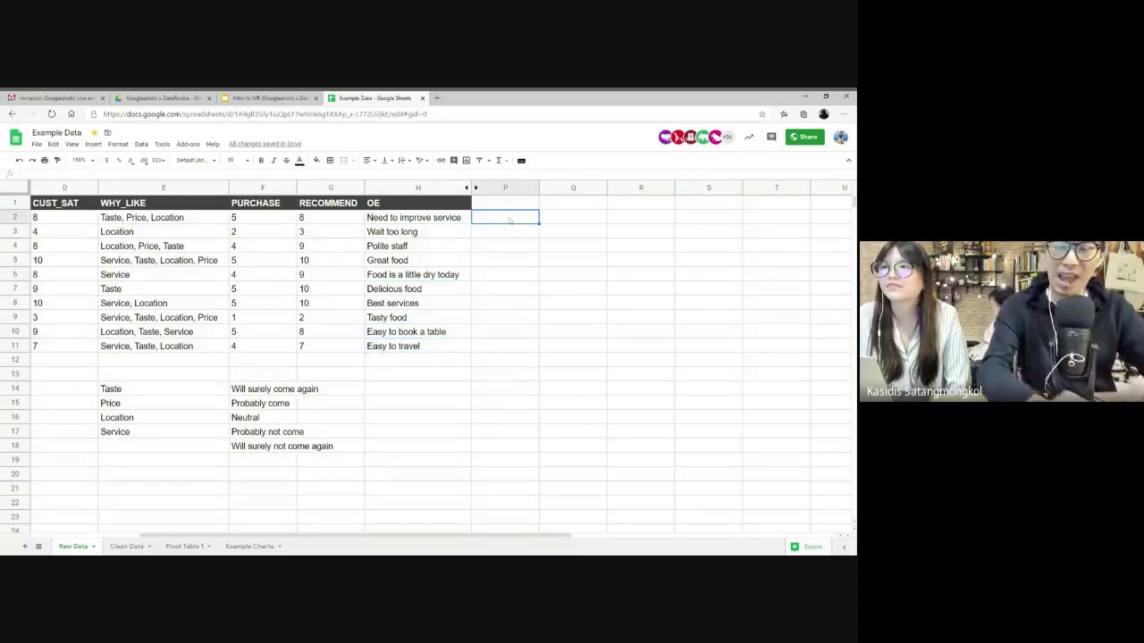
- Add the headers Food, Service/Staff and Other in P1:R1
{"action": "left_click", "coordinate": [504, 202]}
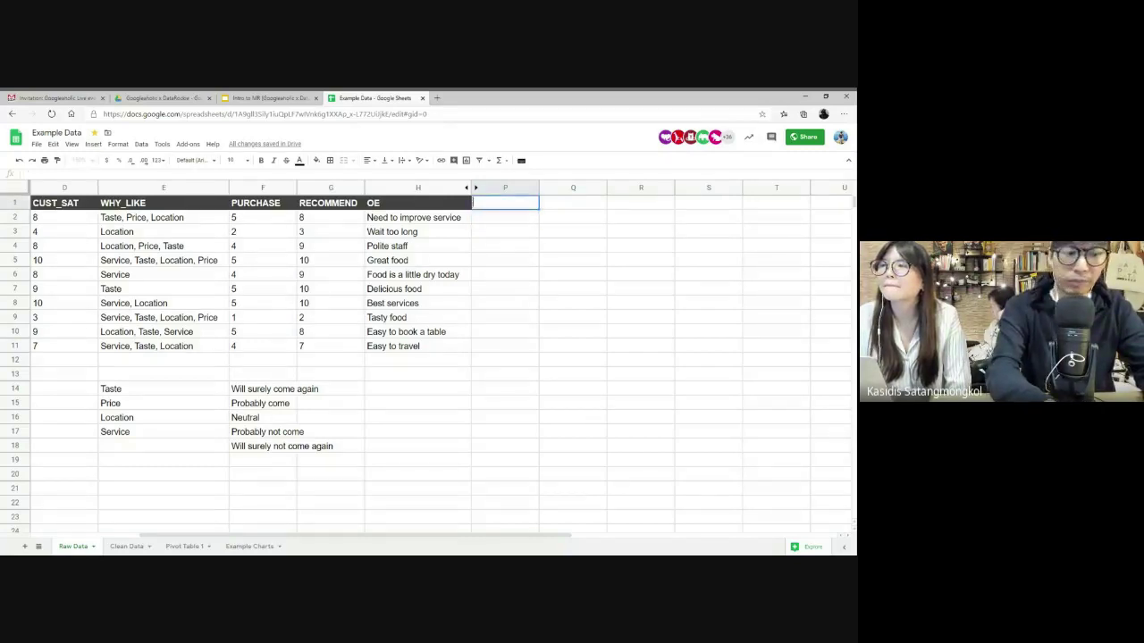
{"action": "type", "text": "Food"}
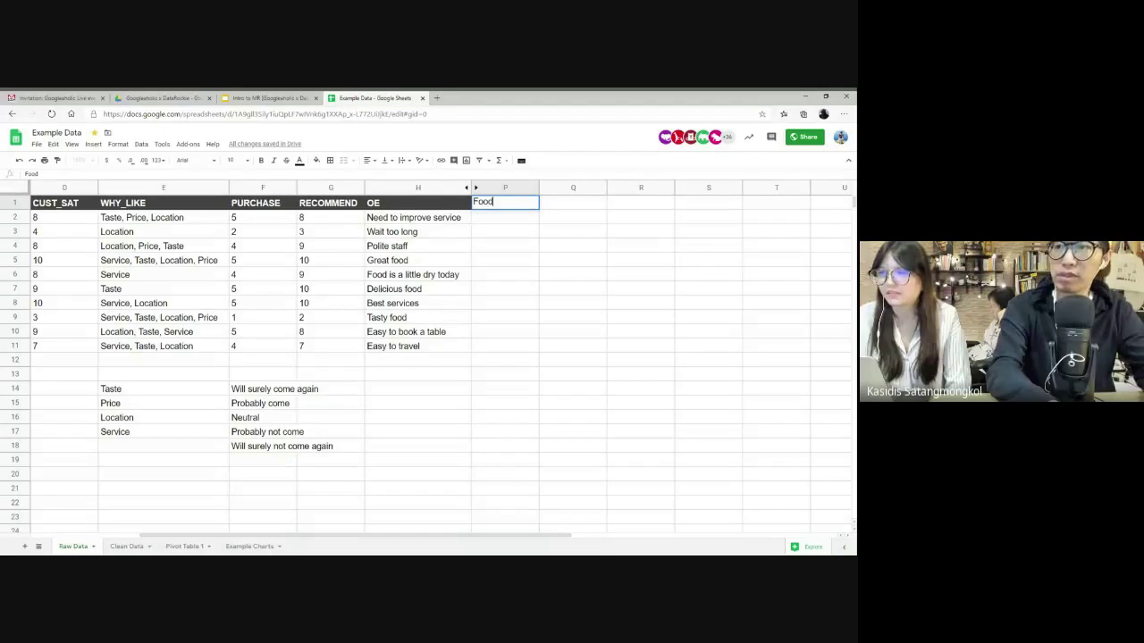
{"action": "key", "text": "Tab"}
{"action": "type", "text": "Serv"}
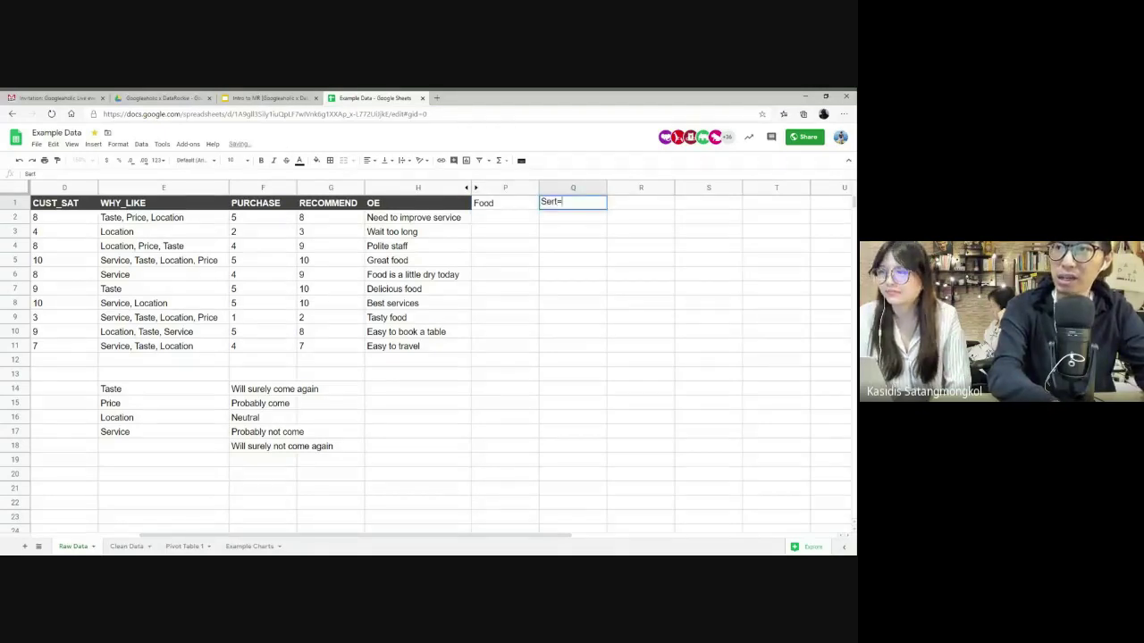
{"action": "type", "text": "ice"}
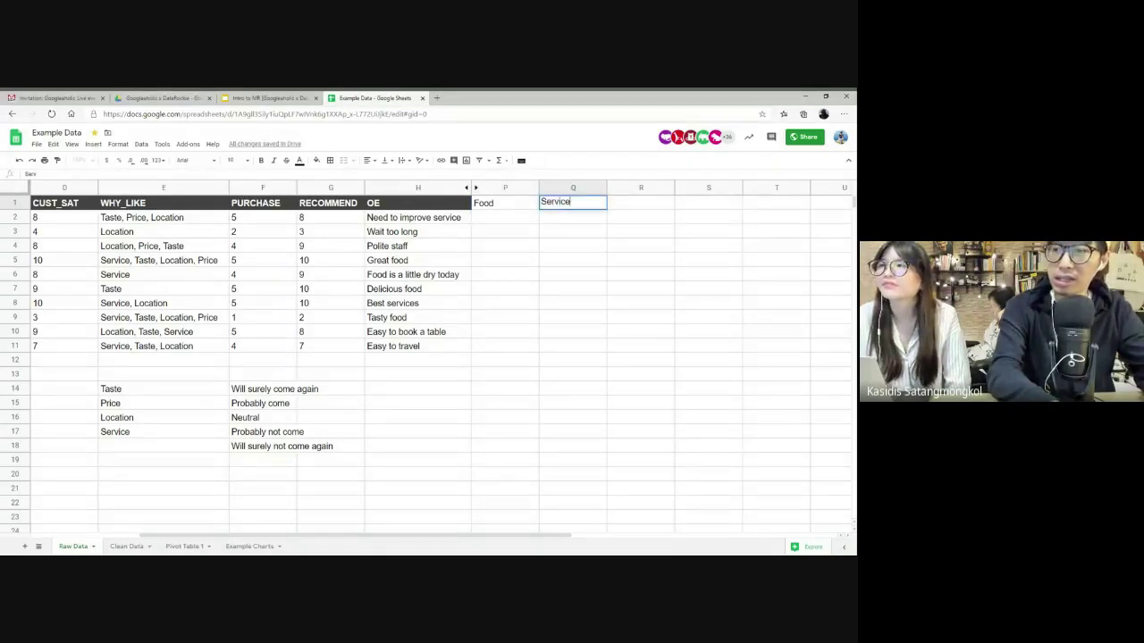
{"action": "type", "text": "/Staff"}
{"action": "key", "text": "Tab"}
{"action": "type", "text": "Other"}
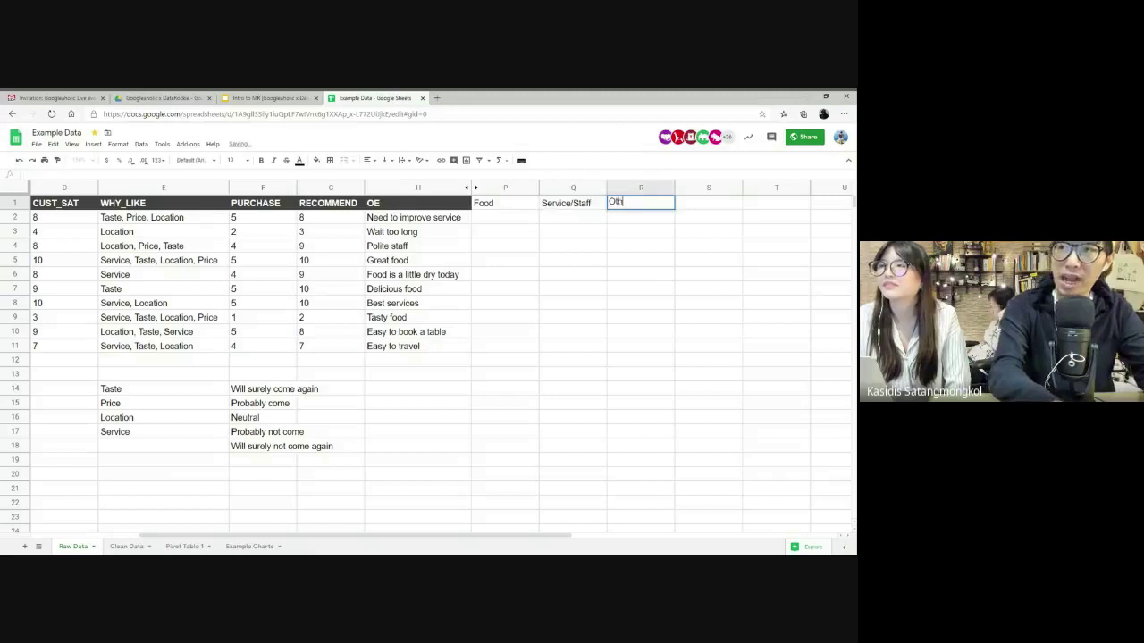
{"action": "key", "text": "Return"}
{"action": "left_click", "coordinate": [640, 203]}
{"action": "type", "text": "Other"}
{"action": "left_click", "coordinate": [572, 217]}
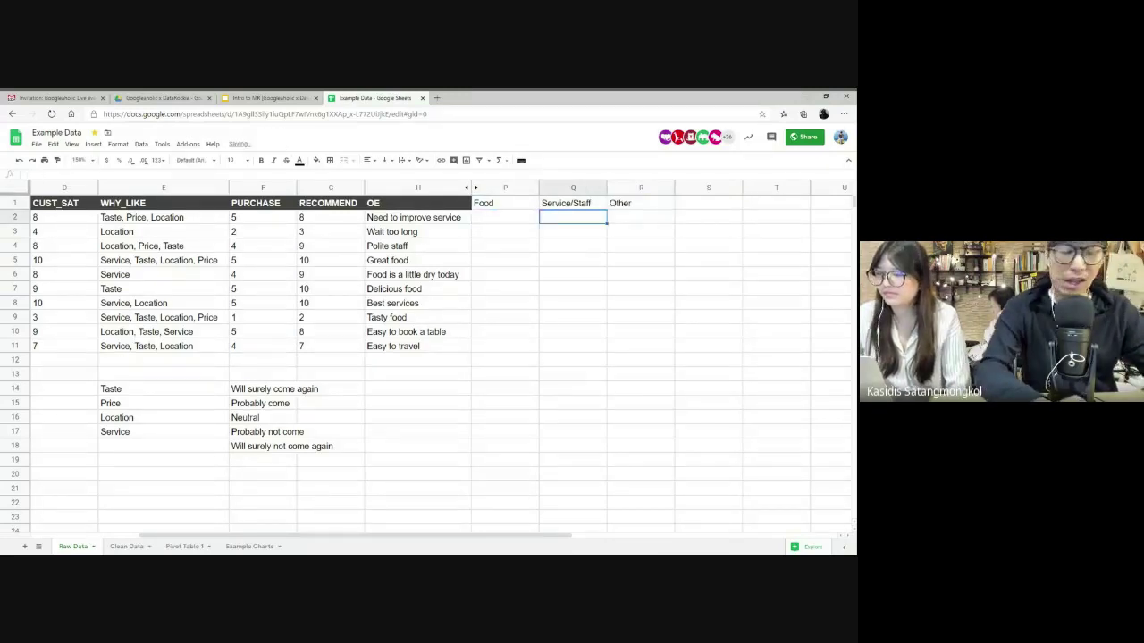
- Enter =REGEXMATCH($H$2:$H$11, "food") in P2 with a lowercase search word
{"action": "left_click", "coordinate": [505, 217]}
{"action": "type", "text": "=REGE"}
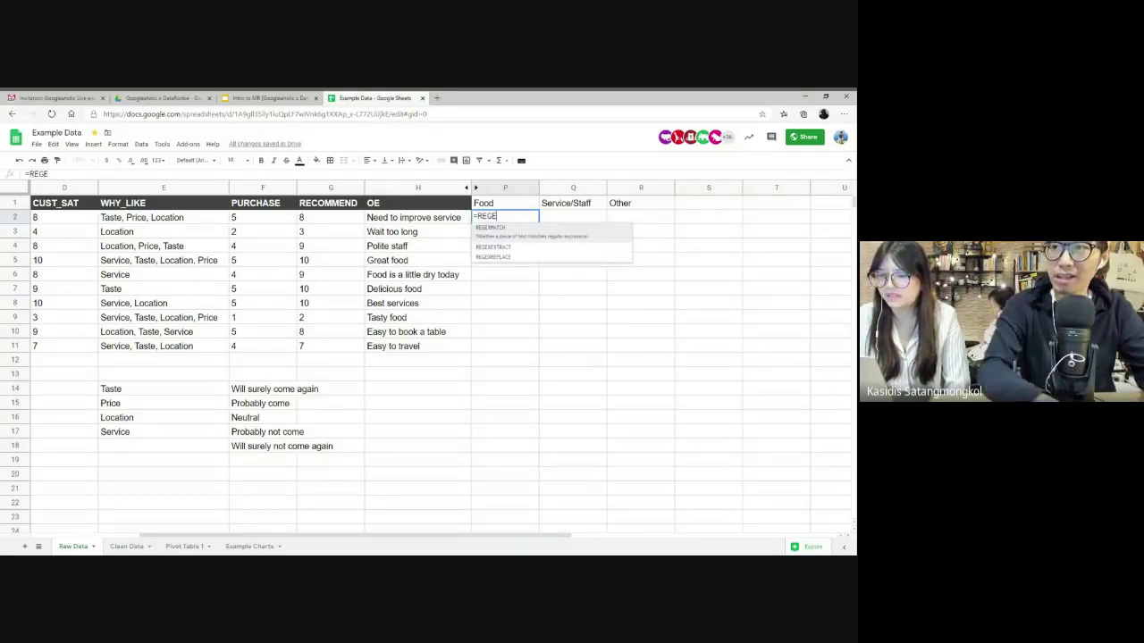
{"action": "key", "text": "Tab"}
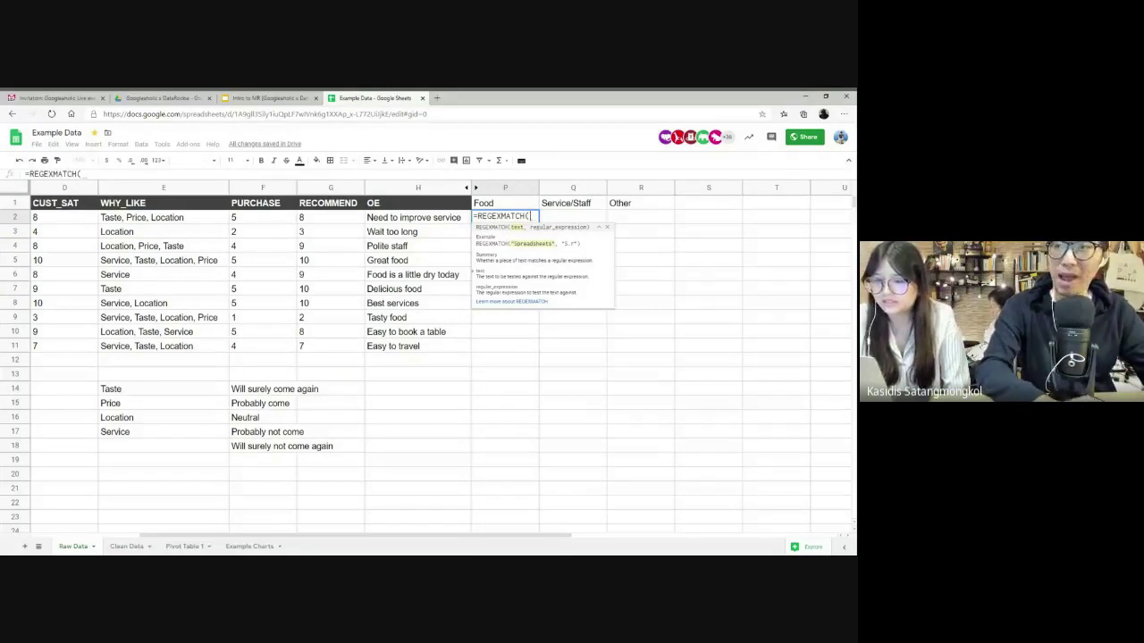
{"action": "left_click_drag", "start_coordinate": [412, 217], "coordinate": [424, 348]}
{"action": "key", "text": "F4"}
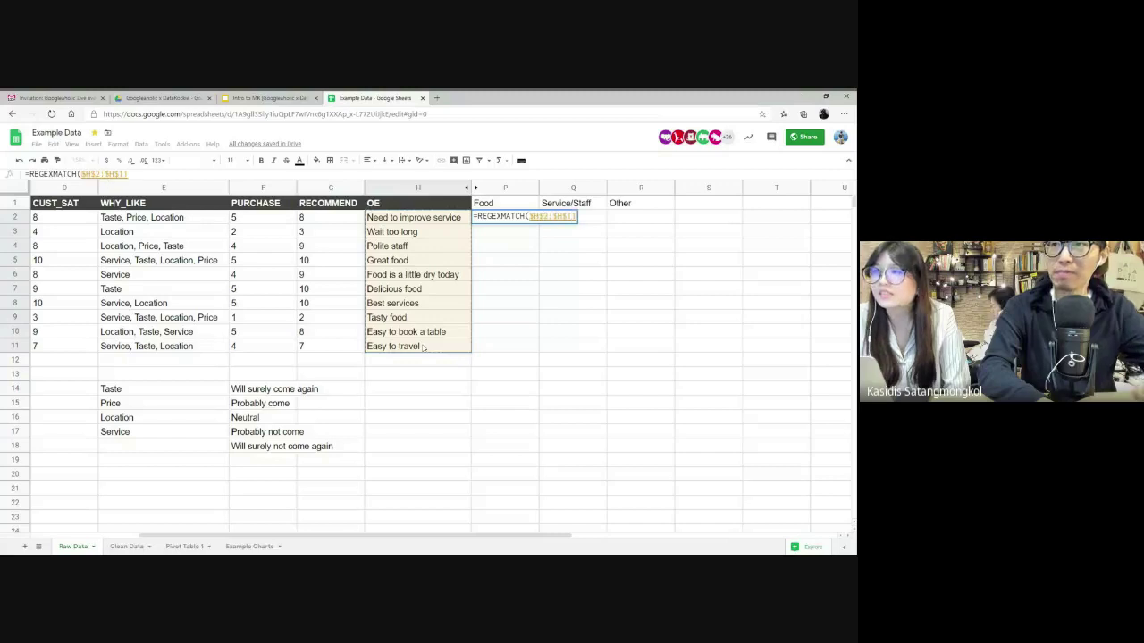
{"action": "type", "text": ", \"Fo"}
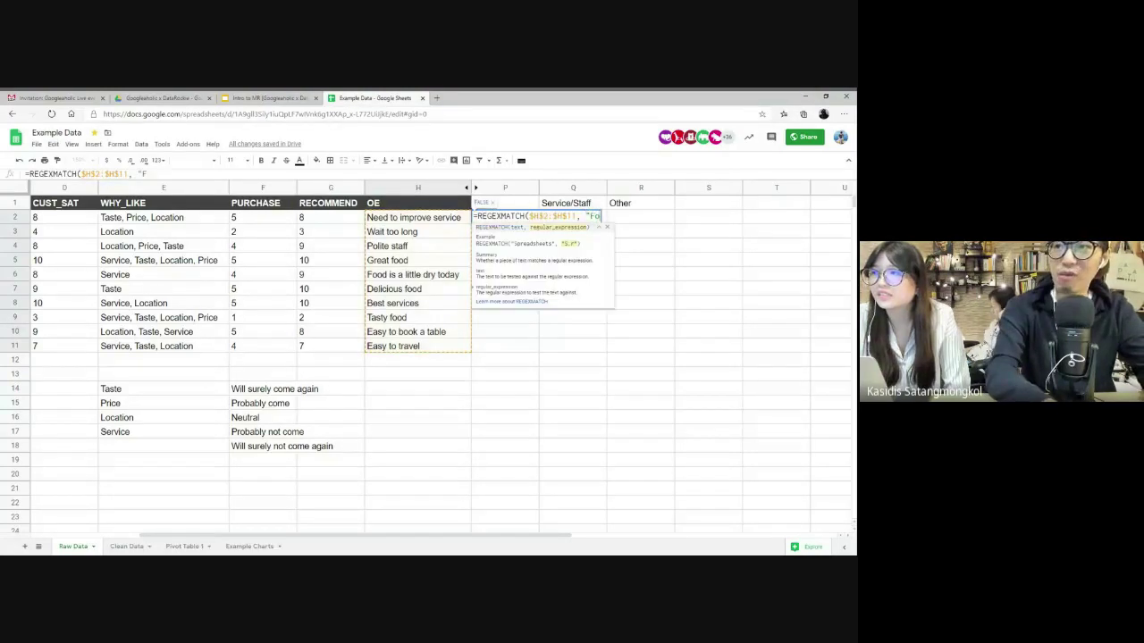
{"action": "type", "text": "od\")"}
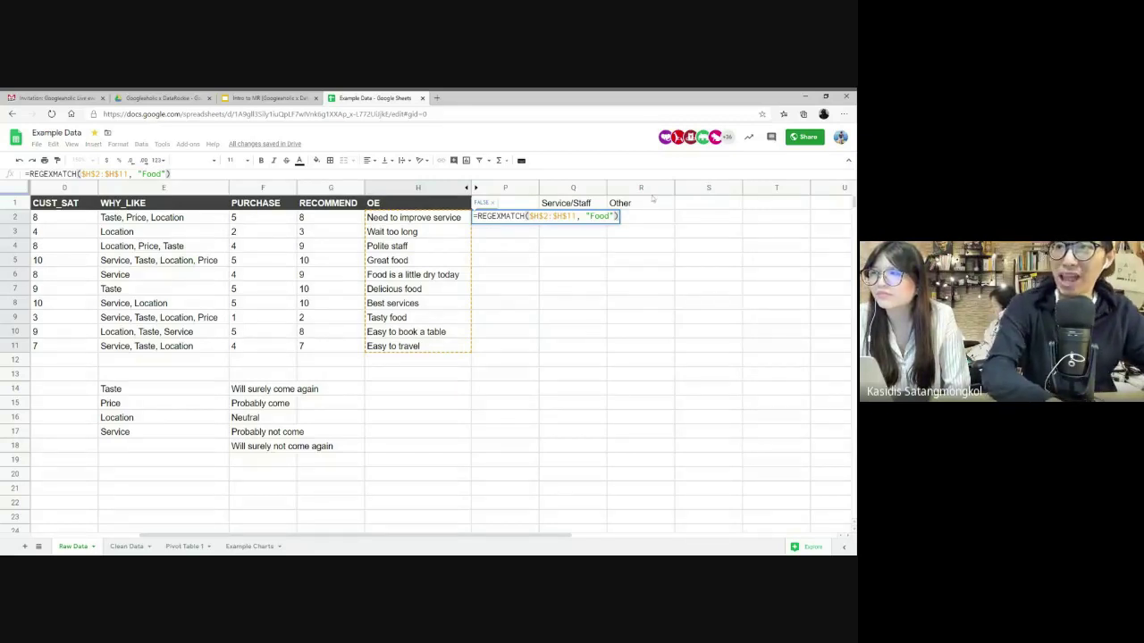
{"action": "key", "text": "Left"}
{"action": "key", "text": "BackSpace"}
{"action": "type", "text": "f"}
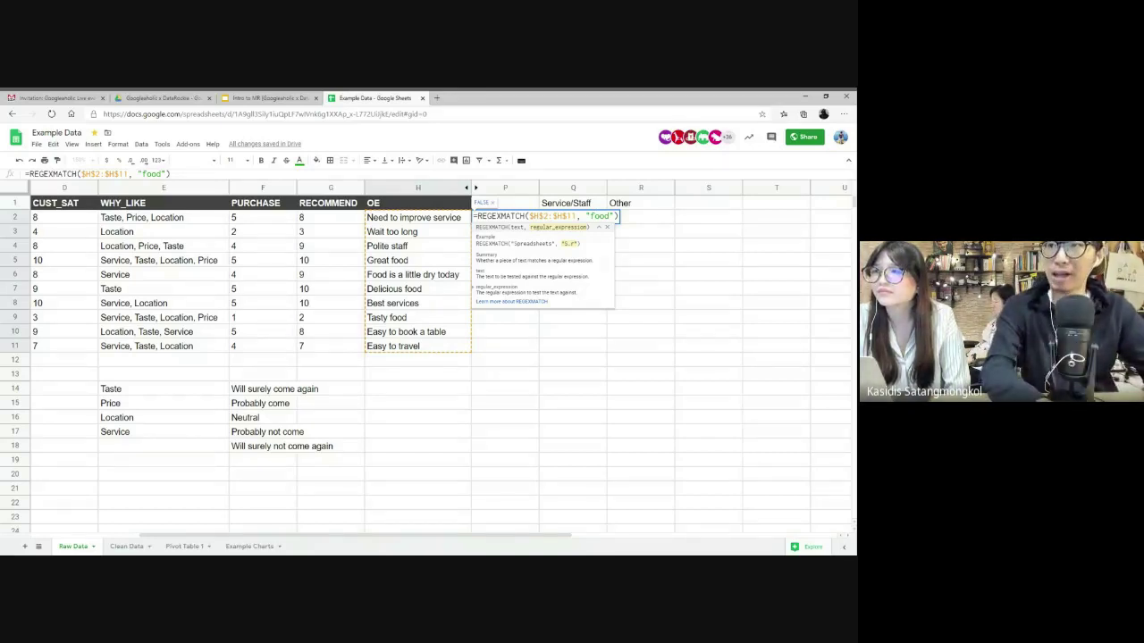
{"action": "key", "text": "Return"}
- Wrap the P2 formula in ArrayFormula so TRUE/FALSE fills P2:P11, then check the first TRUE in P5
{"action": "key", "text": "Up"}
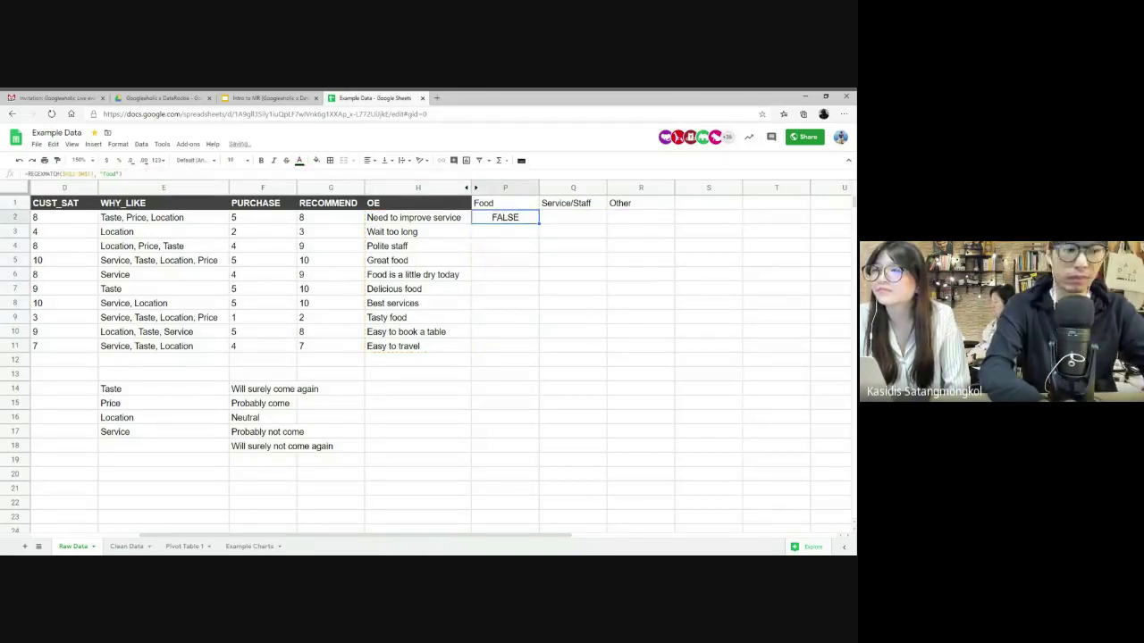
{"action": "key", "text": "Return"}
{"action": "key", "text": "ctrl+shift+Return"}
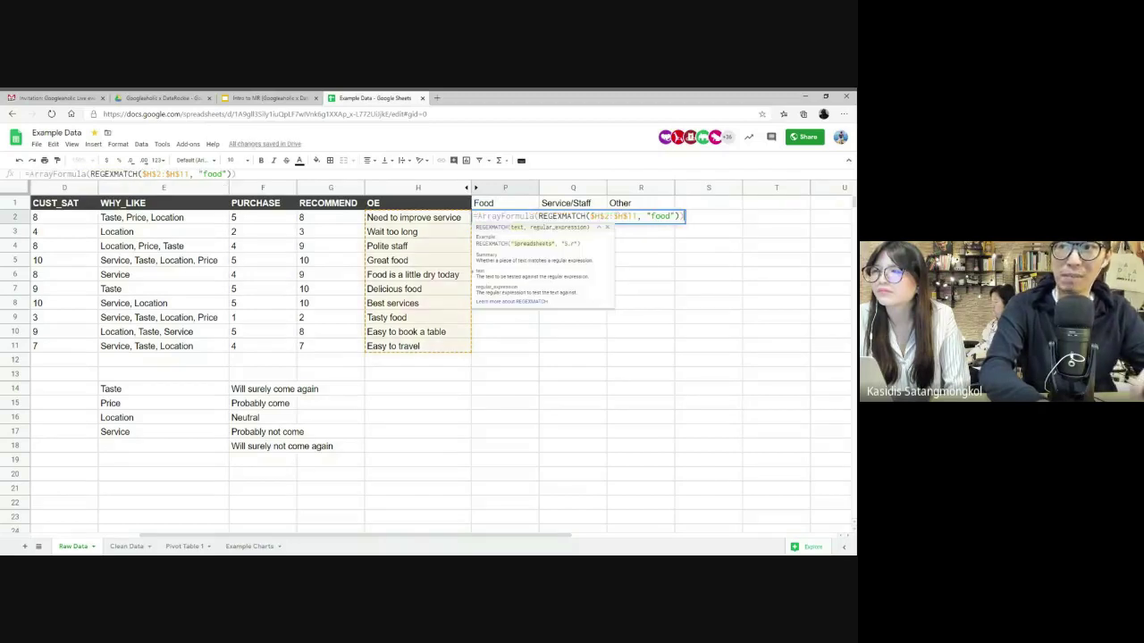
{"action": "key", "text": "Return"}
{"action": "left_click", "coordinate": [510, 222]}
{"action": "left_click", "coordinate": [509, 263]}
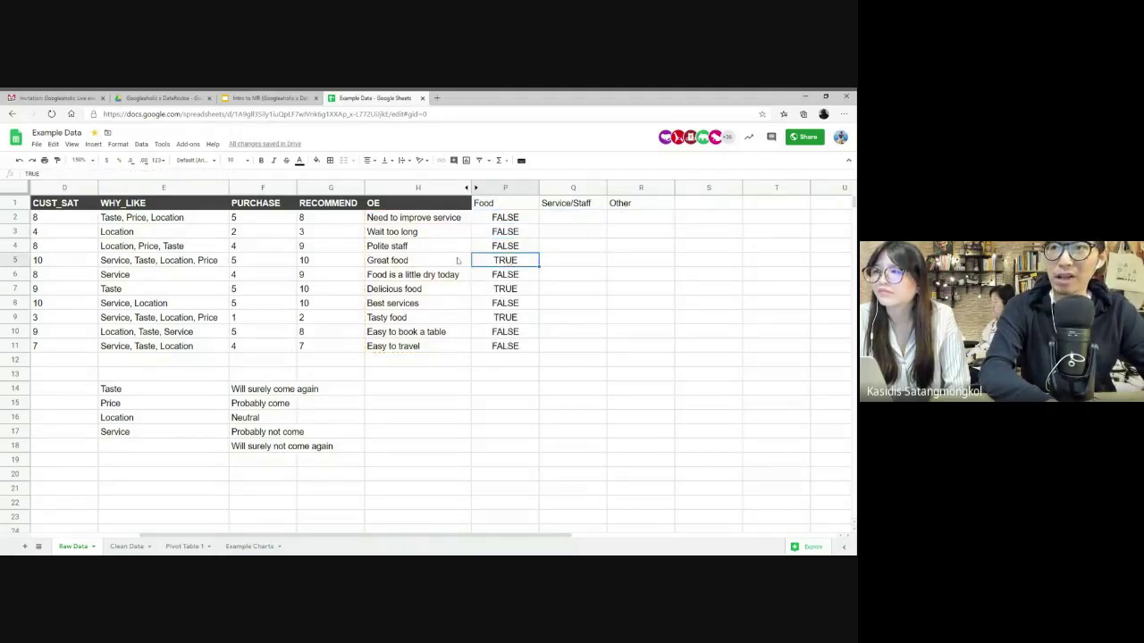
- Shade the TRUE Food results in P5, P7 and P9 light yellow
{"action": "left_click", "coordinate": [315, 160]}
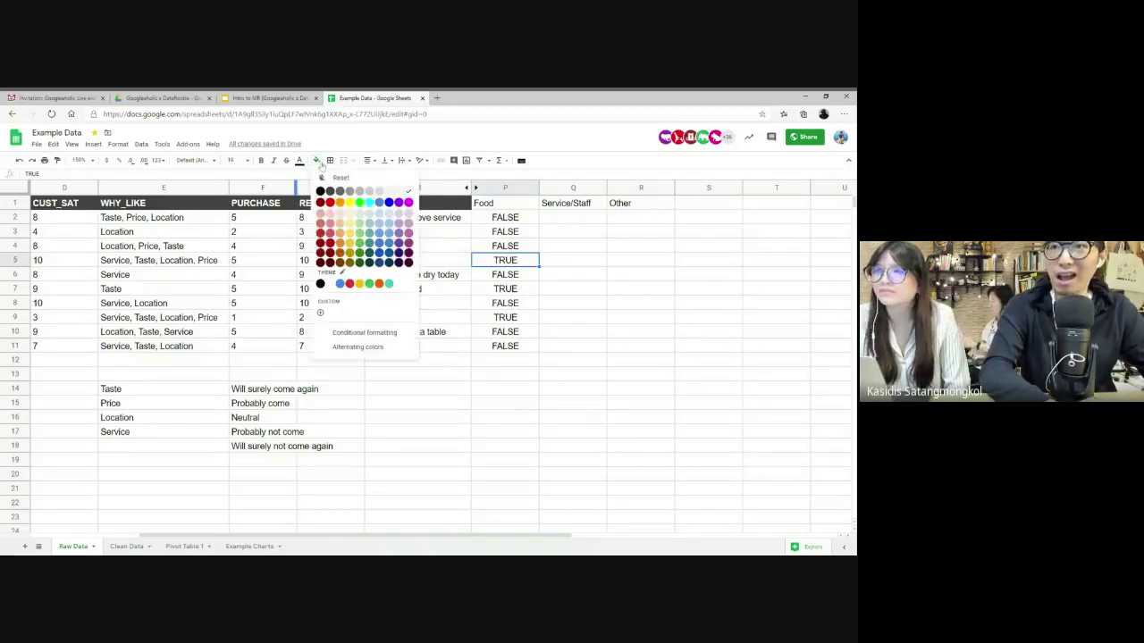
{"action": "left_click", "coordinate": [349, 223]}
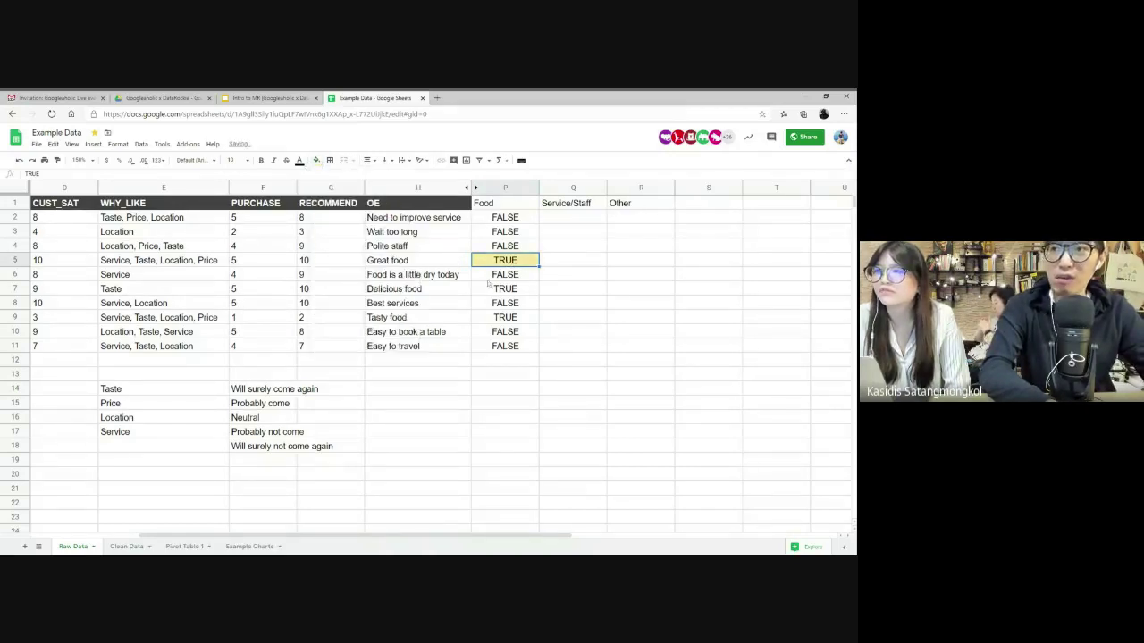
{"action": "left_click", "coordinate": [510, 291]}
{"action": "left_click", "coordinate": [315, 160]}
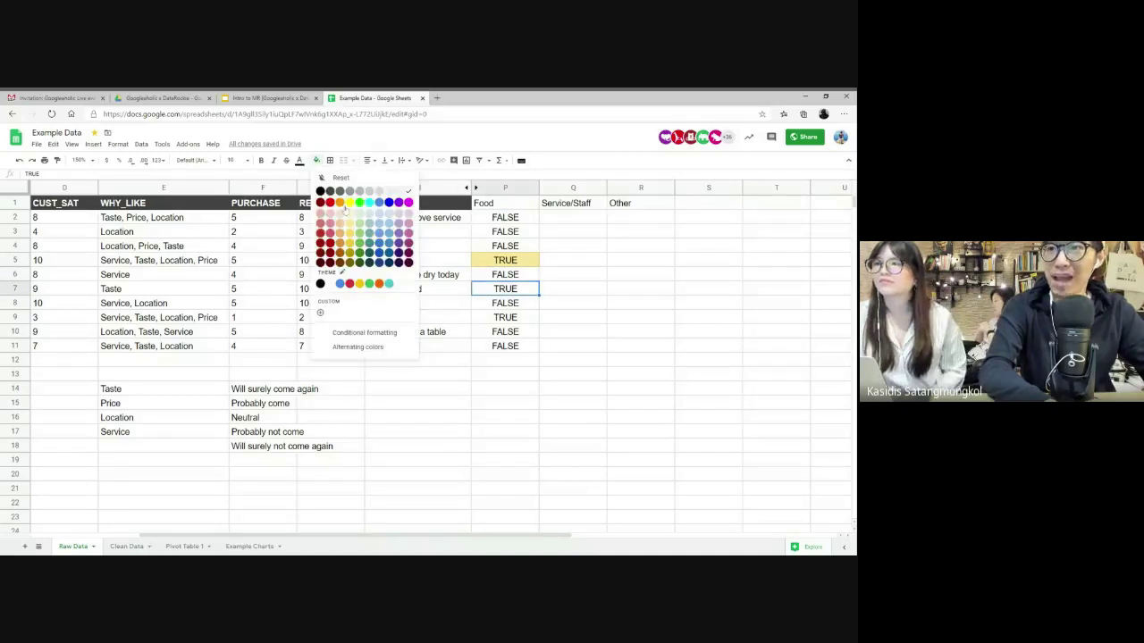
{"action": "left_click", "coordinate": [349, 224]}
{"action": "left_click", "coordinate": [516, 318]}
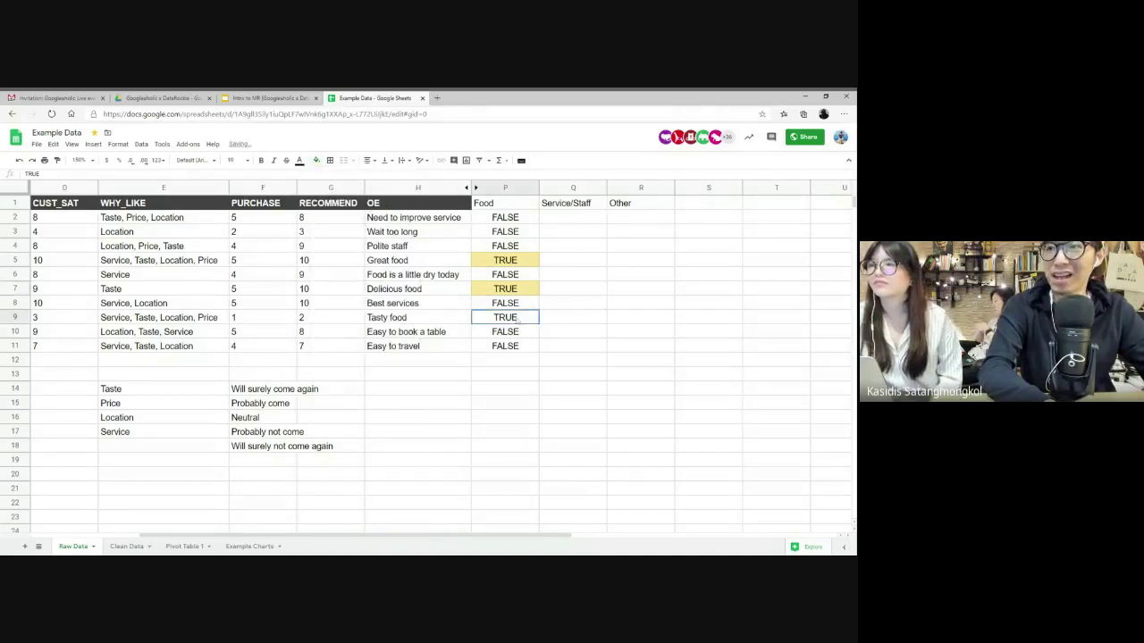
{"action": "left_click", "coordinate": [315, 160]}
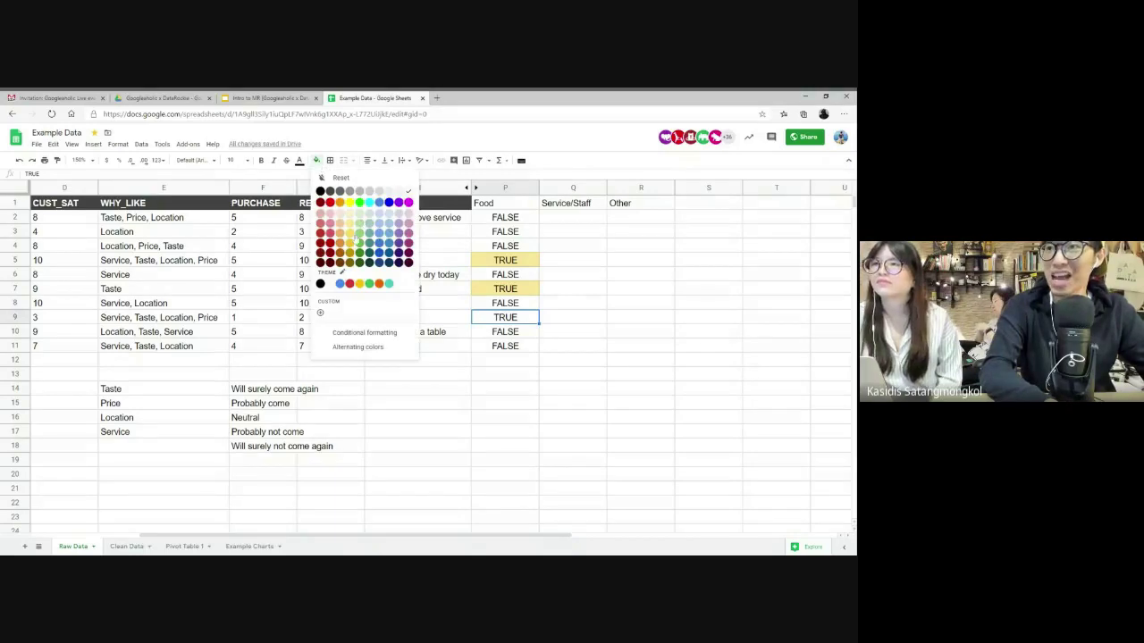
{"action": "left_click", "coordinate": [349, 223]}
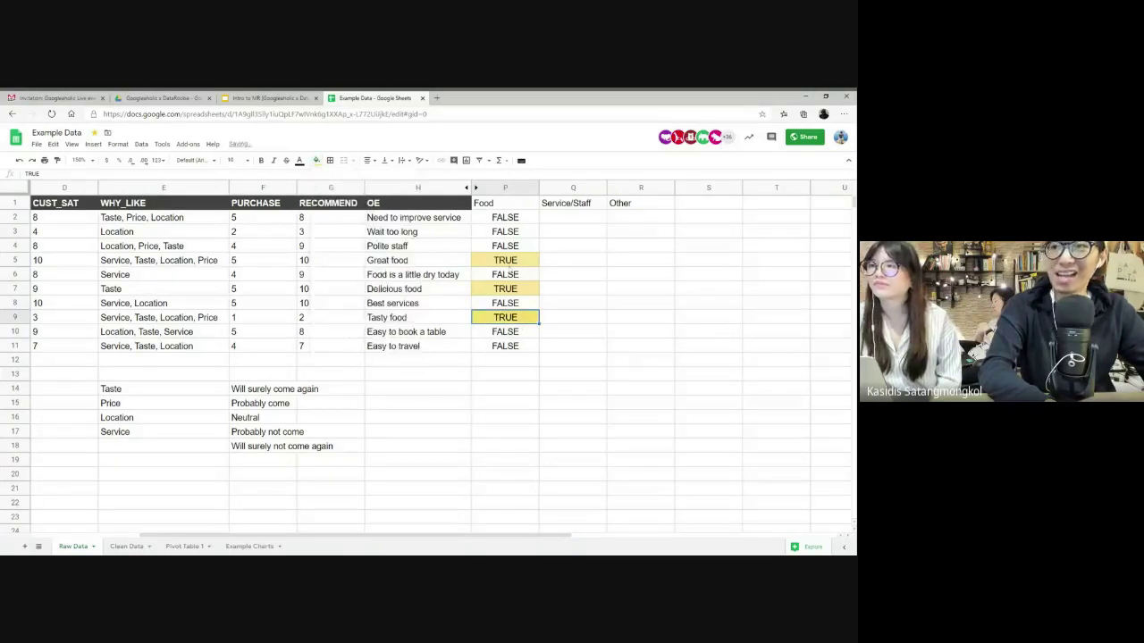
- Change the H7 review to 'Delicious Food', confirm its Food flag turns FALSE, and reopen the P2 formula
{"action": "left_click", "coordinate": [420, 318]}
{"action": "left_click", "coordinate": [416, 291]}
{"action": "double_click", "coordinate": [411, 293]}
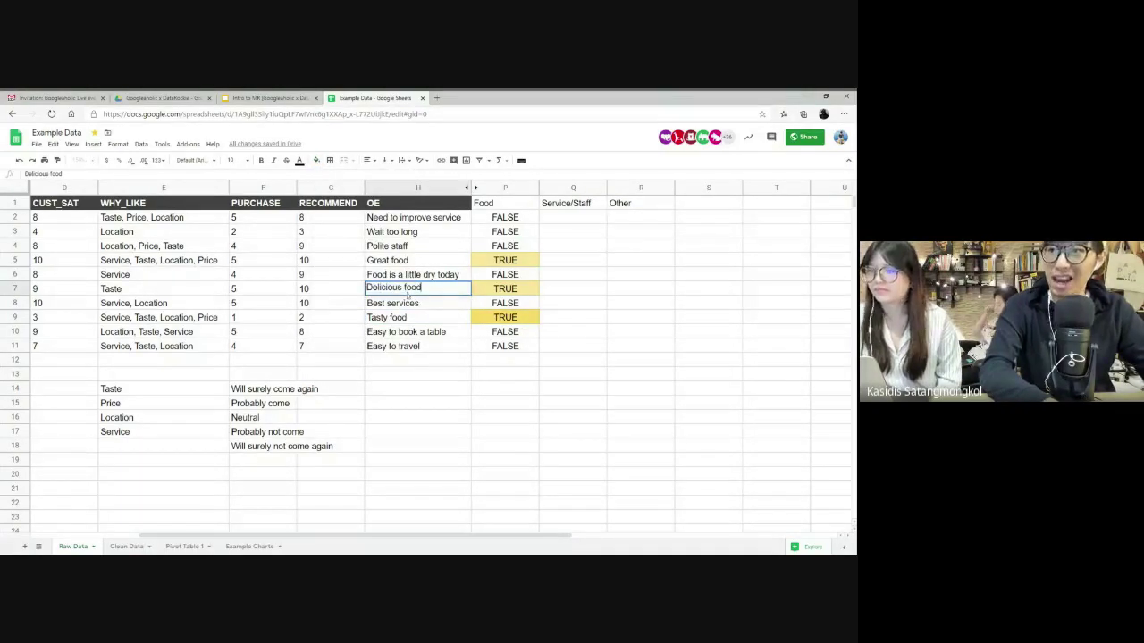
{"action": "key", "text": "BackSpace"}
{"action": "key", "text": "BackSpace"}
{"action": "key", "text": "BackSpace"}
{"action": "key", "text": "BackSpace"}
{"action": "type", "text": "Food"}
{"action": "key", "text": "Return"}
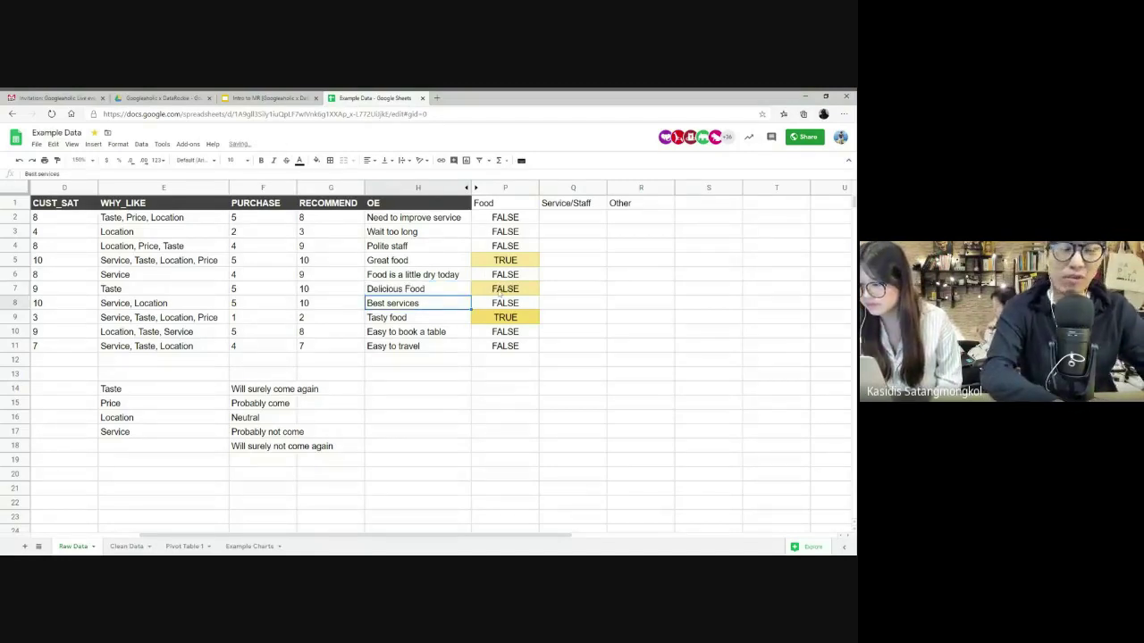
{"action": "left_click", "coordinate": [499, 291]}
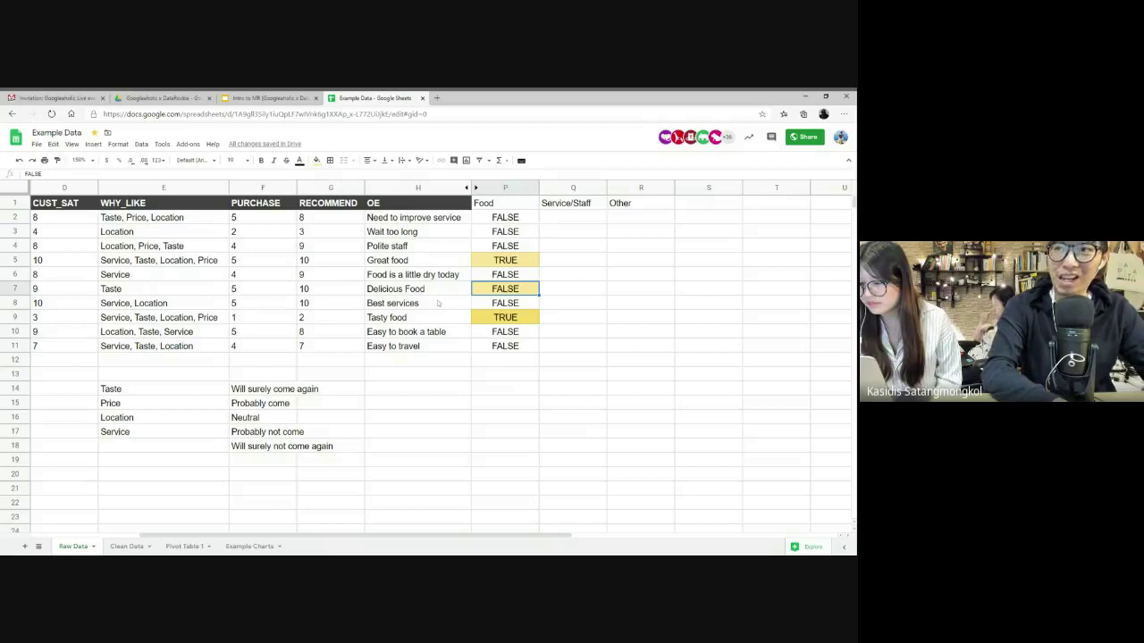
{"action": "left_click", "coordinate": [523, 218]}
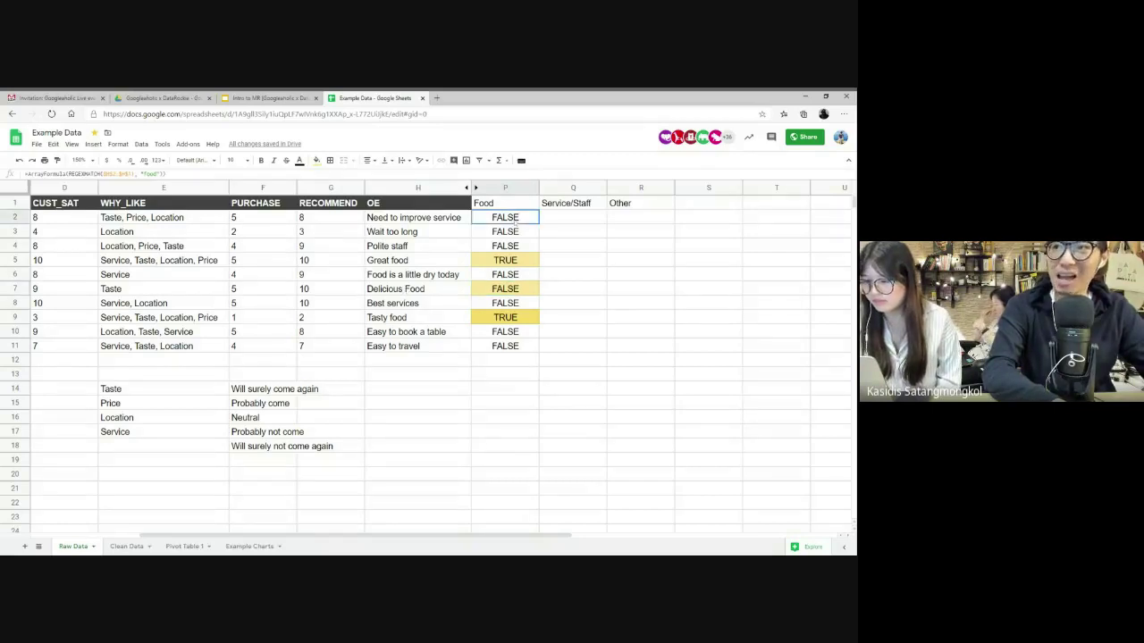
{"action": "key", "text": "Return"}
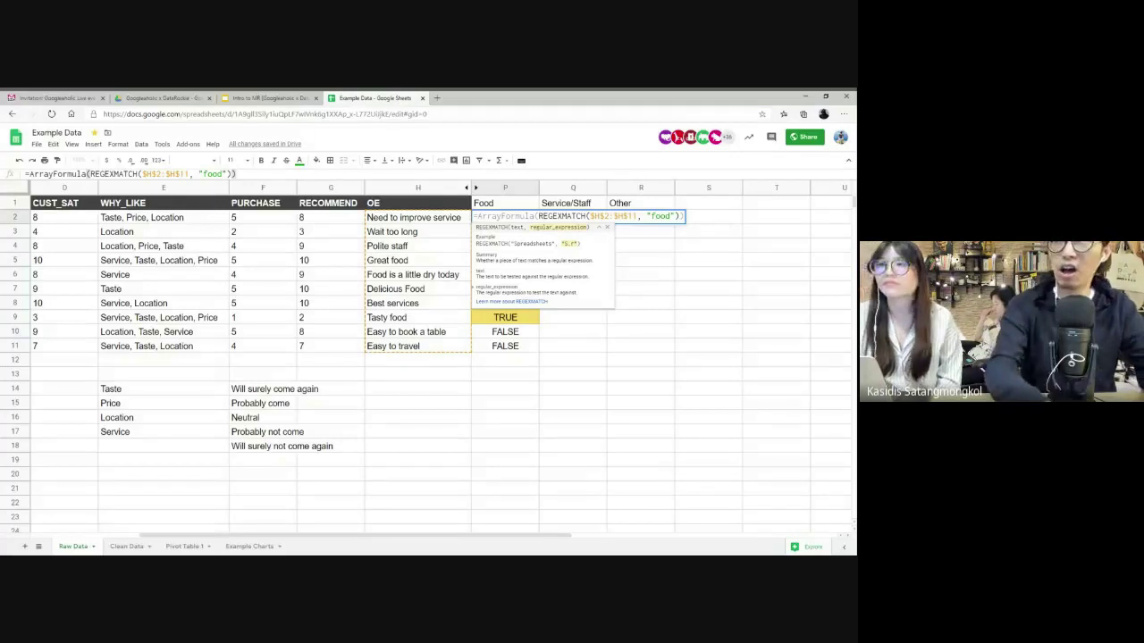
- Change the P2 pattern to "[fF]ood" so both capitalized and lowercase food comments return TRUE
{"action": "key", "text": "BackSpace"}
{"action": "type", "text": "[fF]"}
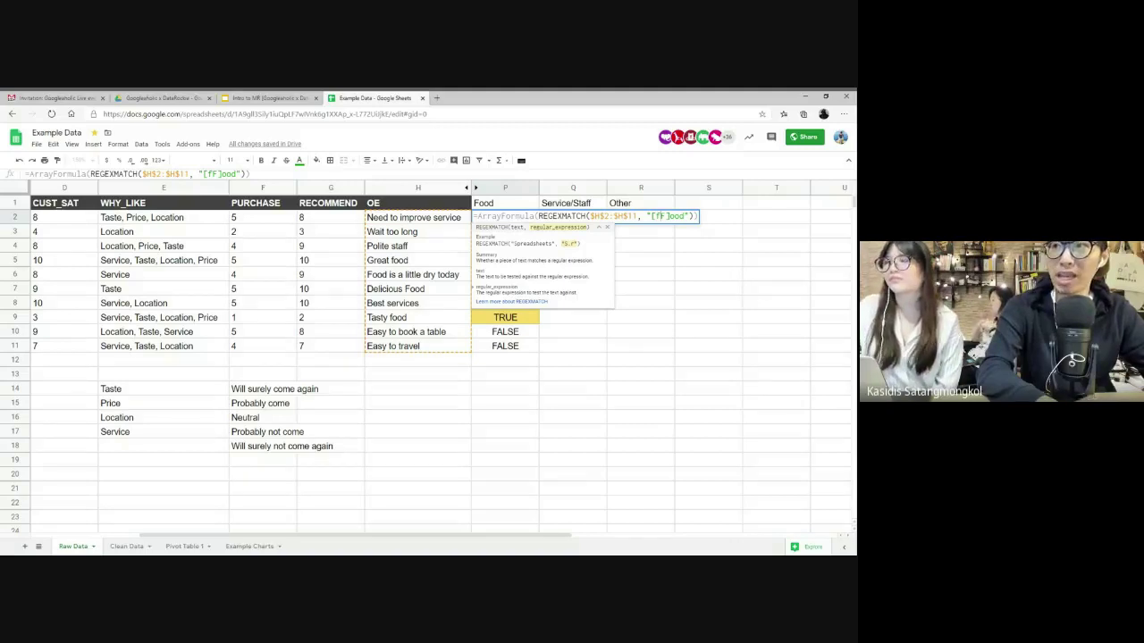
{"action": "key", "text": "Return"}
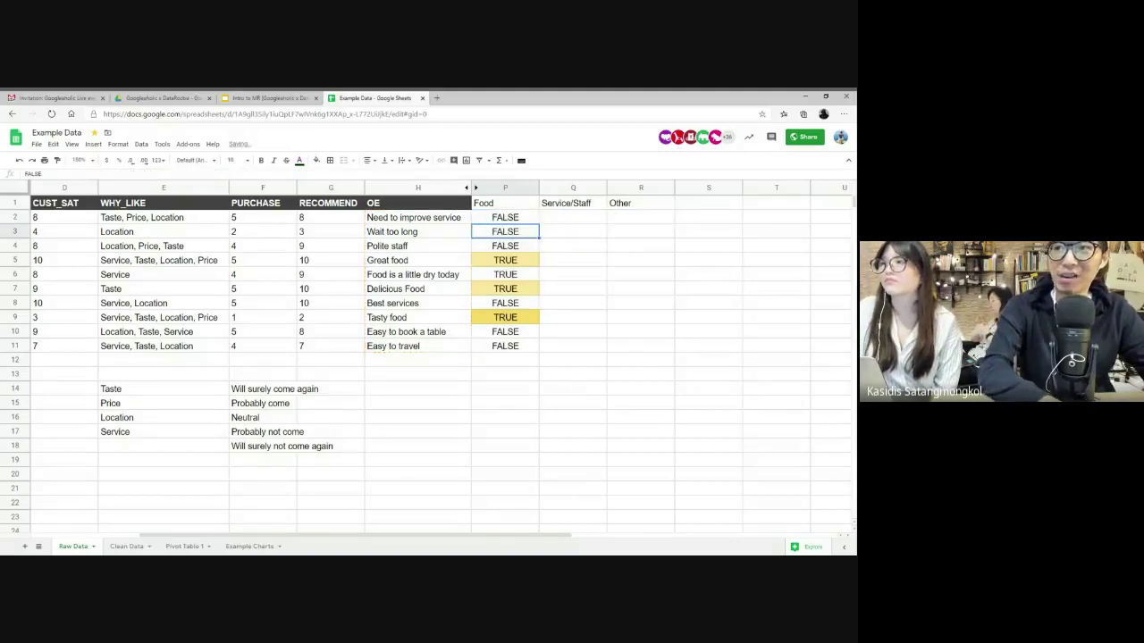
{"action": "key", "text": "Down"}
{"action": "key", "text": "Down"}
{"action": "key", "text": "Down"}
{"action": "key", "text": "Down"}
{"action": "key", "text": "Down"}
{"action": "key", "text": "Down"}
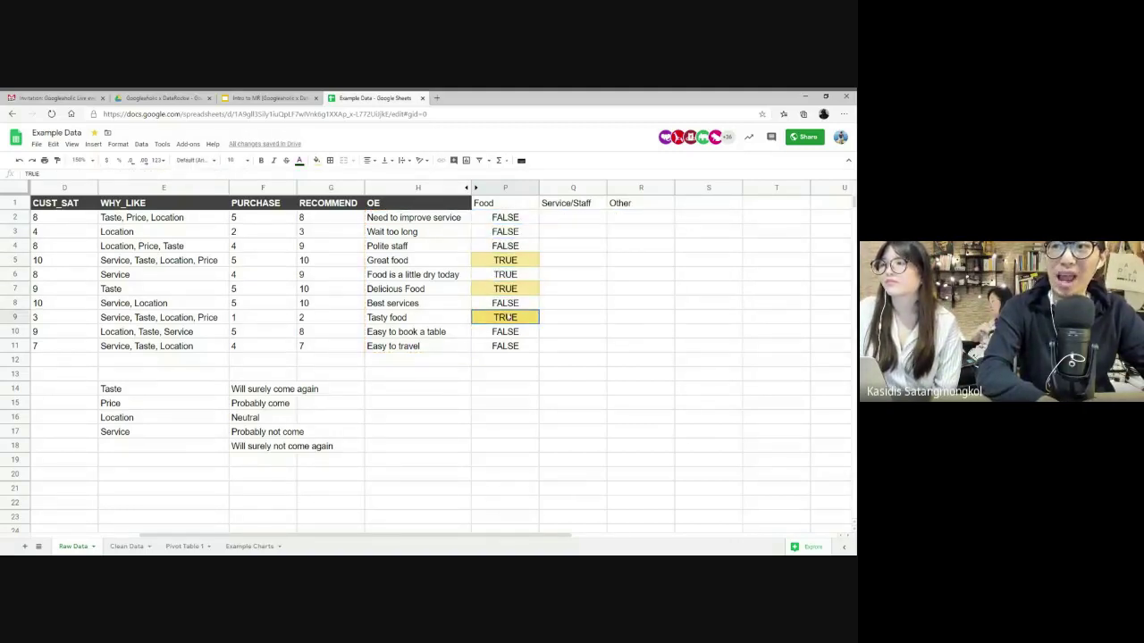
{"action": "left_click", "coordinate": [527, 220]}
{"action": "double_click", "coordinate": [527, 219]}
{"action": "key", "text": "shift+Left"}
{"action": "key", "text": "shift+Left"}
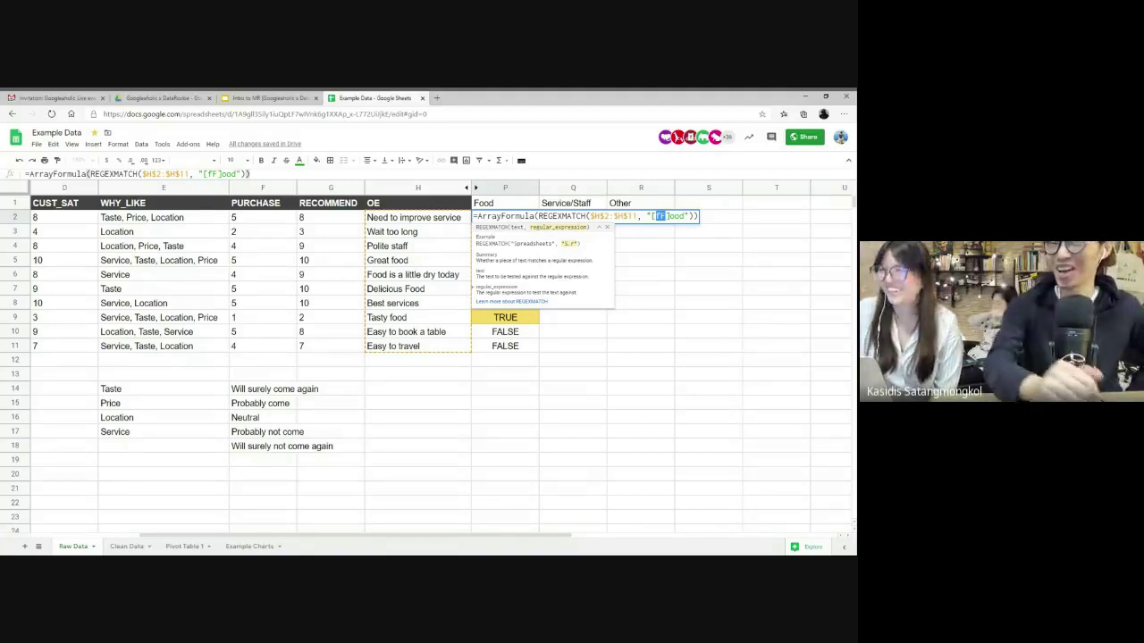
{"action": "key", "text": "Tab"}
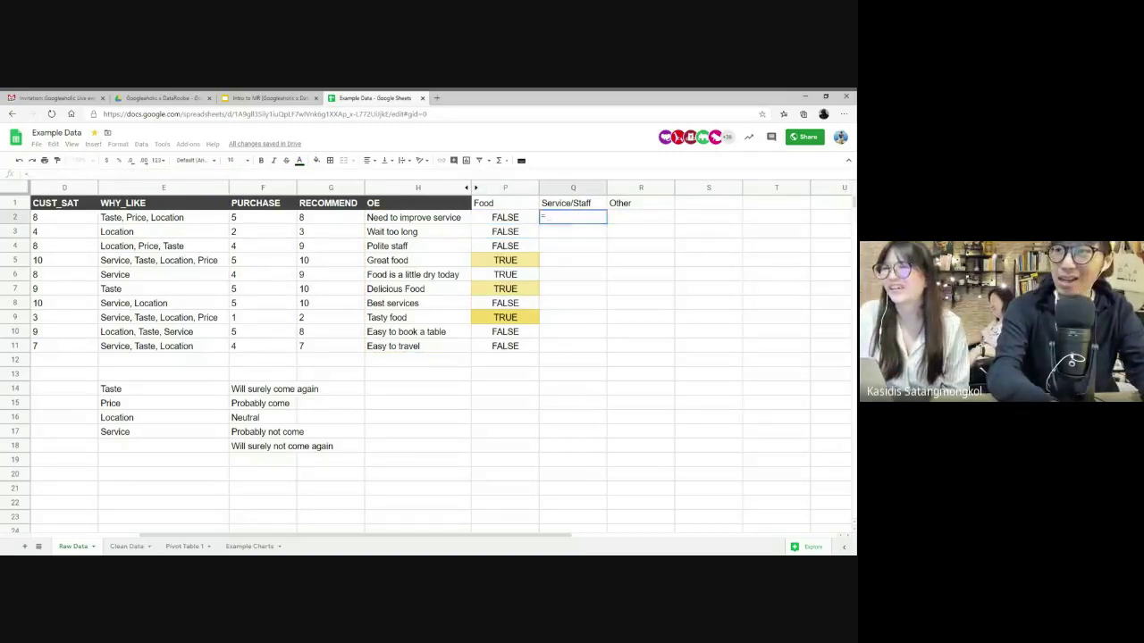
- Start a REGEX formula in Q2 from the =REG autocomplete suggestions
{"action": "type", "text": "=REG"}
{"action": "key", "text": "Down"}
{"action": "key", "text": "Tab"}
{"action": "key", "text": "BackSpace"}
{"action": "key", "text": "BackSpace"}
{"action": "key", "text": "BackSpace"}
{"action": "key", "text": "BackSpace"}
{"action": "key", "text": "BackSpace"}
{"action": "key", "text": "BackSpace"}
{"action": "key", "text": "BackSpace"}
{"action": "key", "text": "BackSpace"}
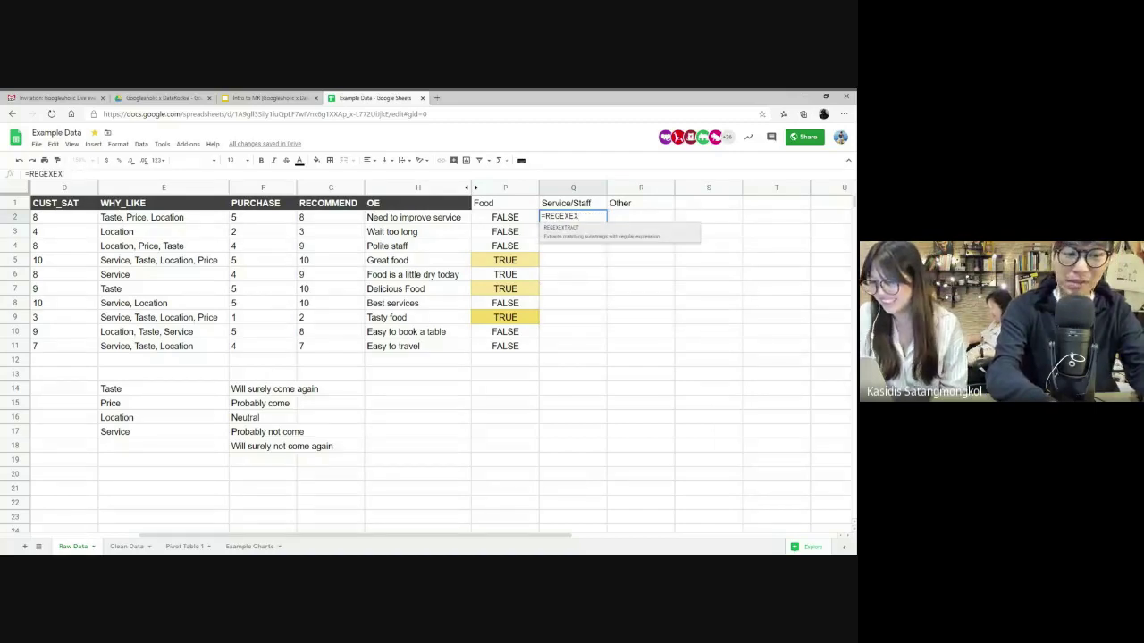
- Build the Q2 array formula REGEXMATCH($H$2:$H$11, "Service|staff") across the comments
{"action": "type", "text": "MATCH"}
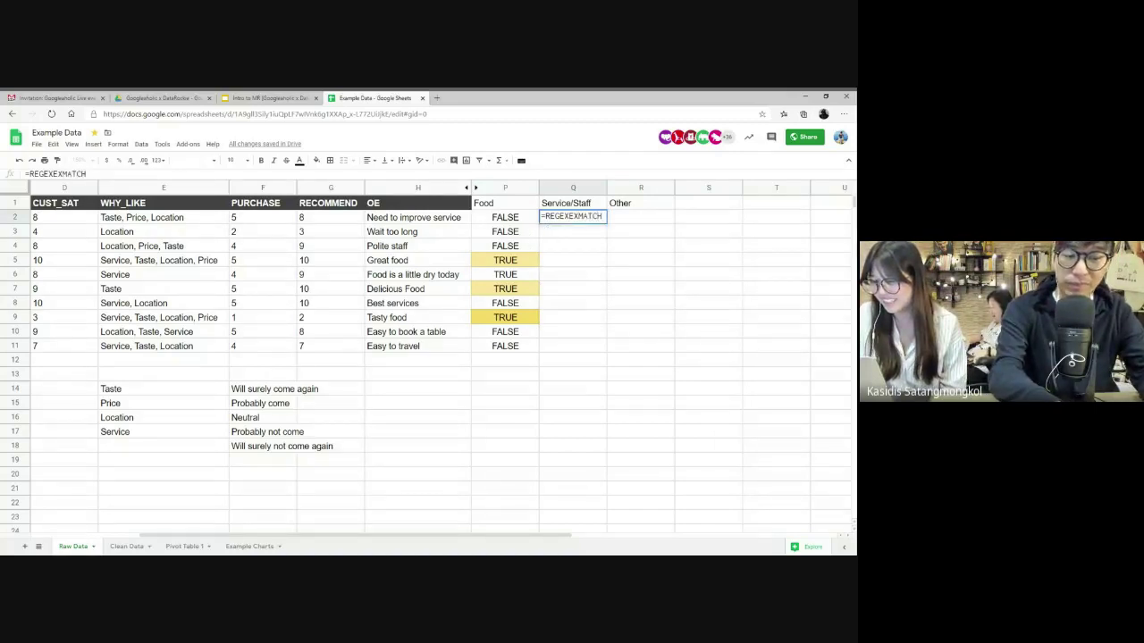
{"action": "type", "text": "("}
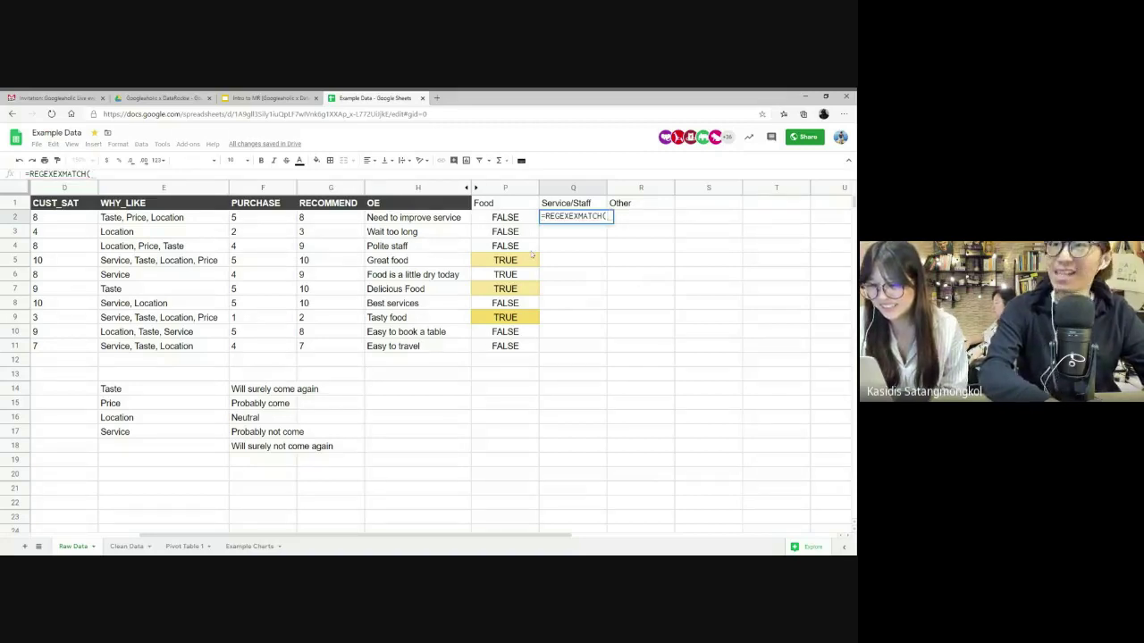
{"action": "left_click_drag", "start_coordinate": [433, 219], "coordinate": [416, 356]}
{"action": "key", "text": "F4"}
{"action": "type", "text": ","}
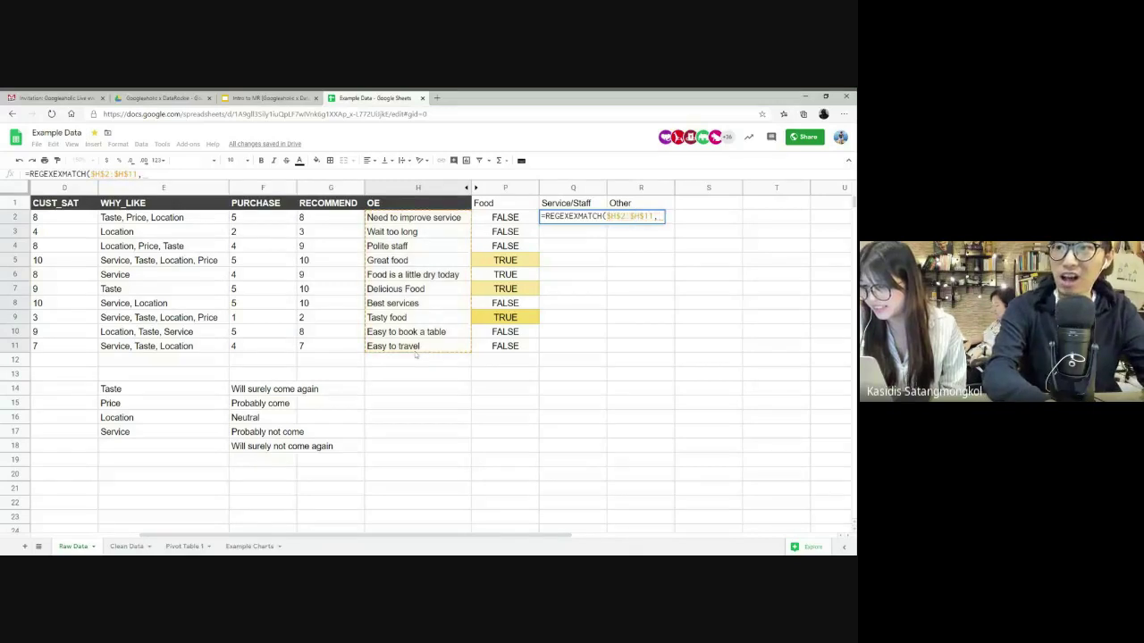
{"action": "type", "text": " \"S"}
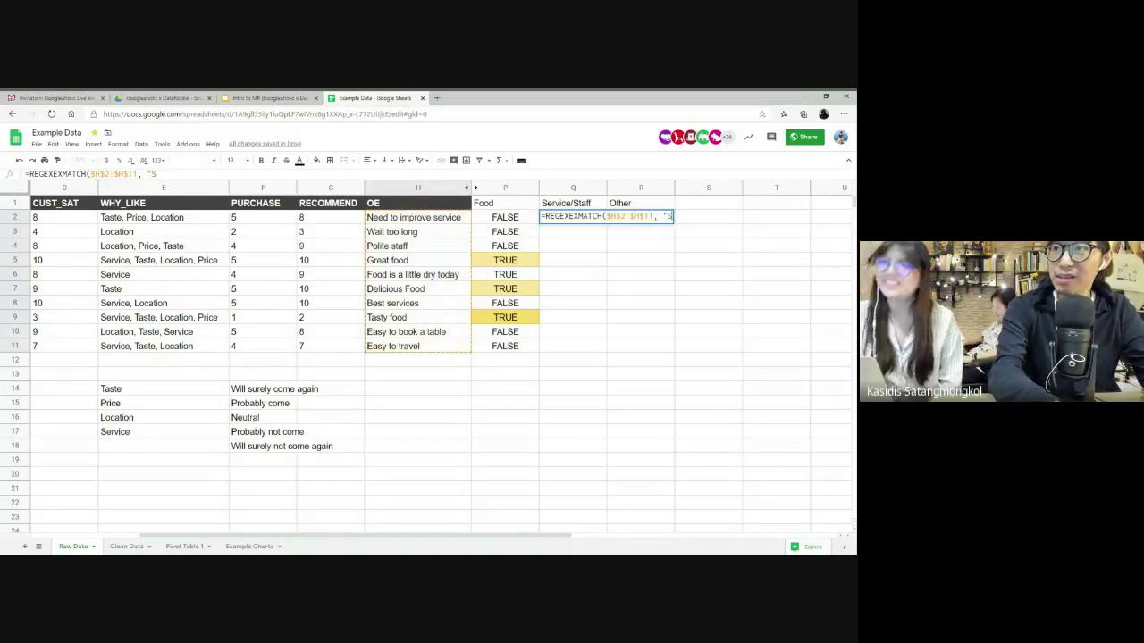
{"action": "type", "text": "ervice"}
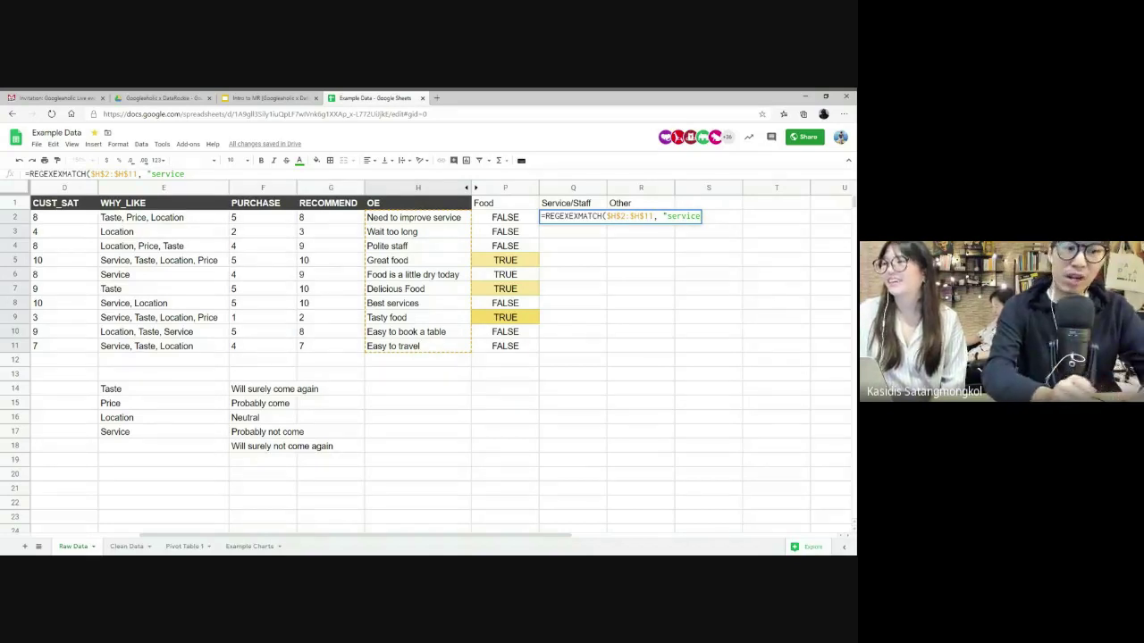
{"action": "type", "text": "|"}
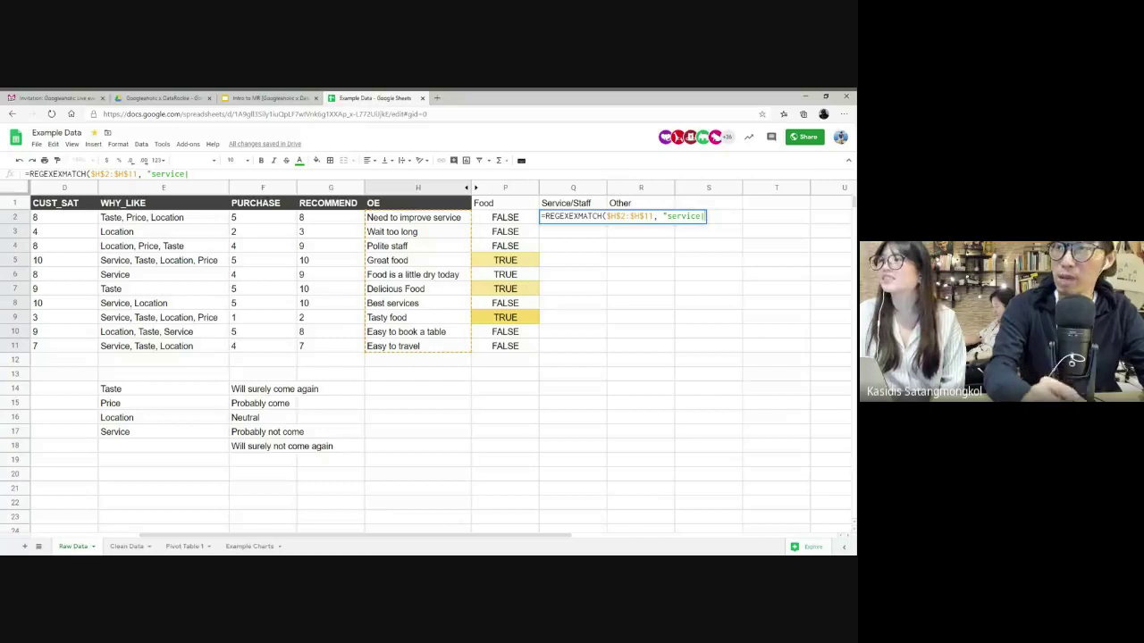
{"action": "type", "text": "staff\""}
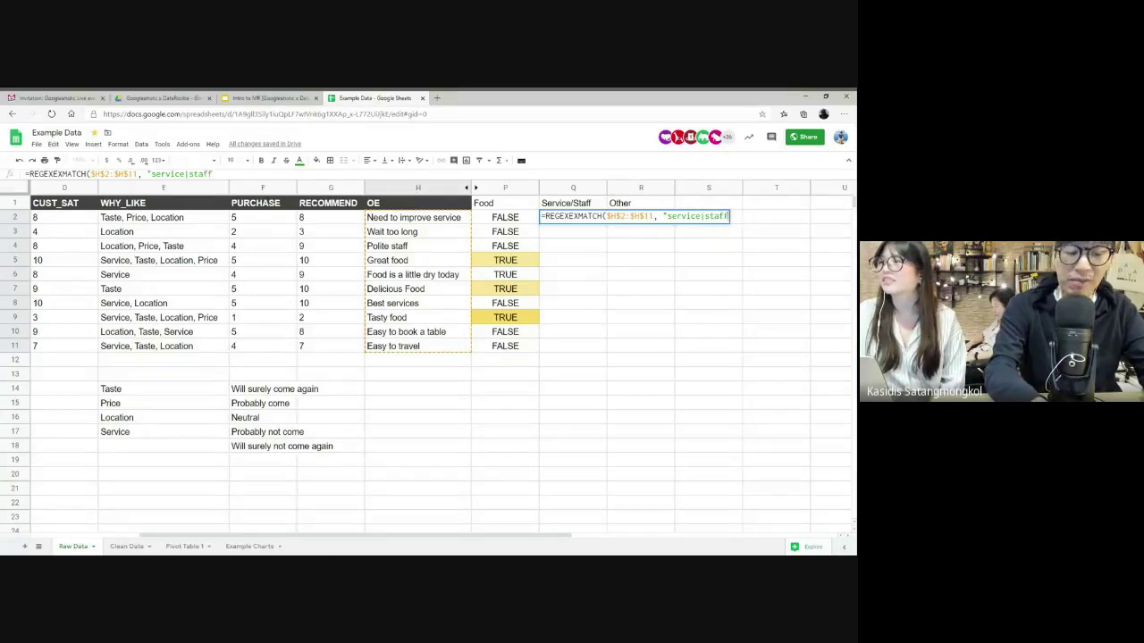
{"action": "type", "text": ")"}
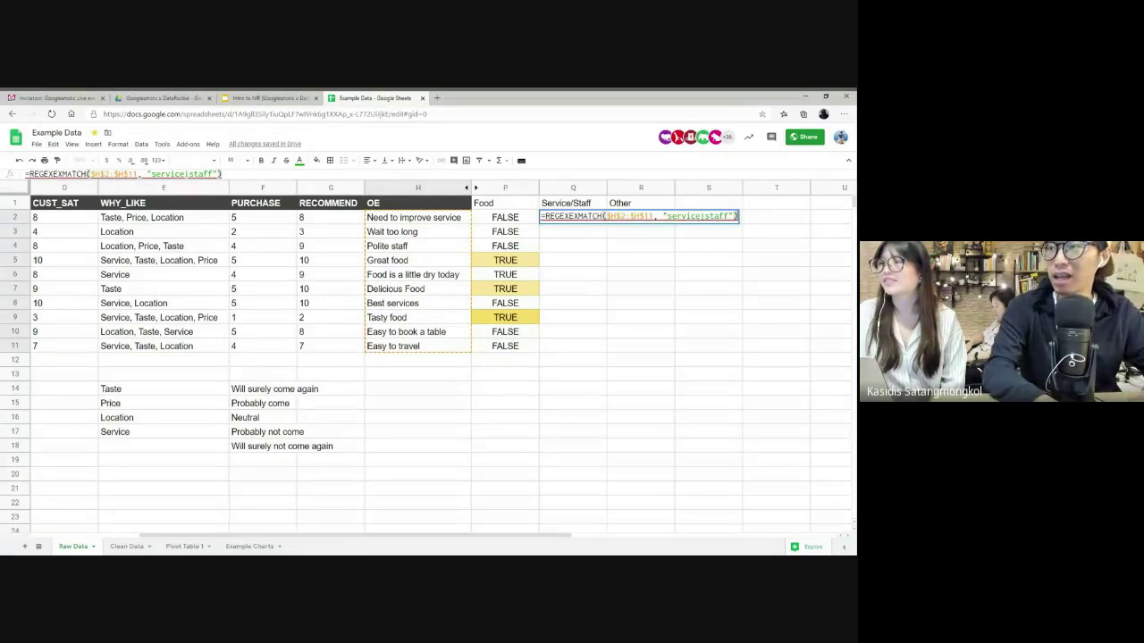
{"action": "key", "text": "ctrl+shift+Return"}
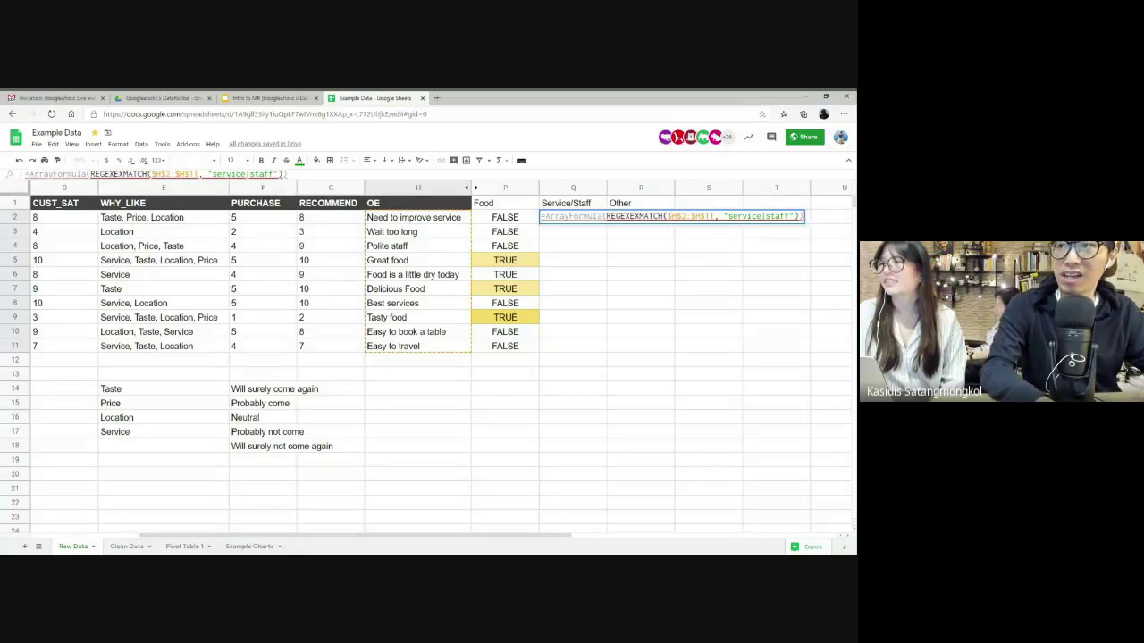
{"action": "key", "text": "Return"}
- Correct the misspelled function name in Q2 to REGEXMATCH and recommit the Service/Staff formula
{"action": "key", "text": "Up"}
{"action": "key", "text": "Return"}
{"action": "key", "text": "ctrl+a"}
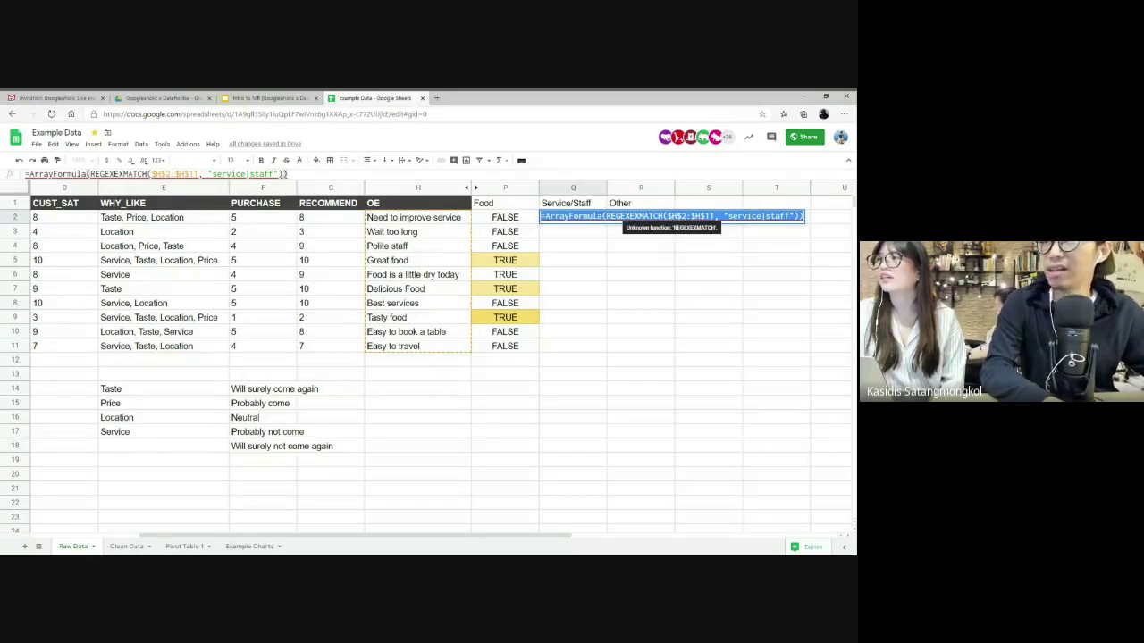
{"action": "left_click", "coordinate": [632, 216]}
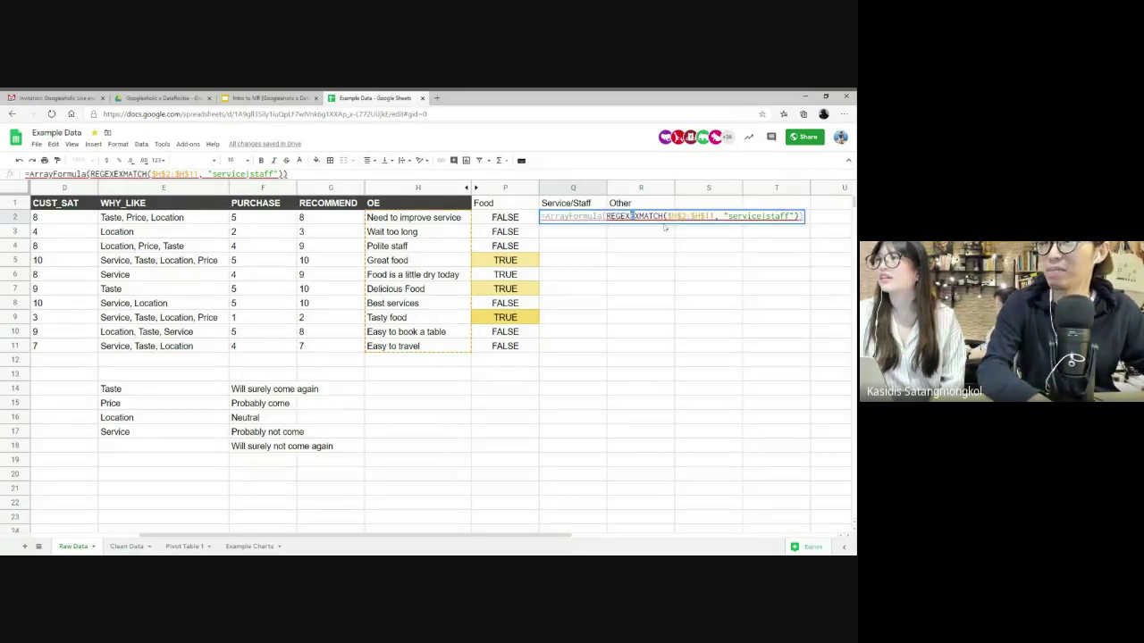
{"action": "key", "text": "BackSpace"}
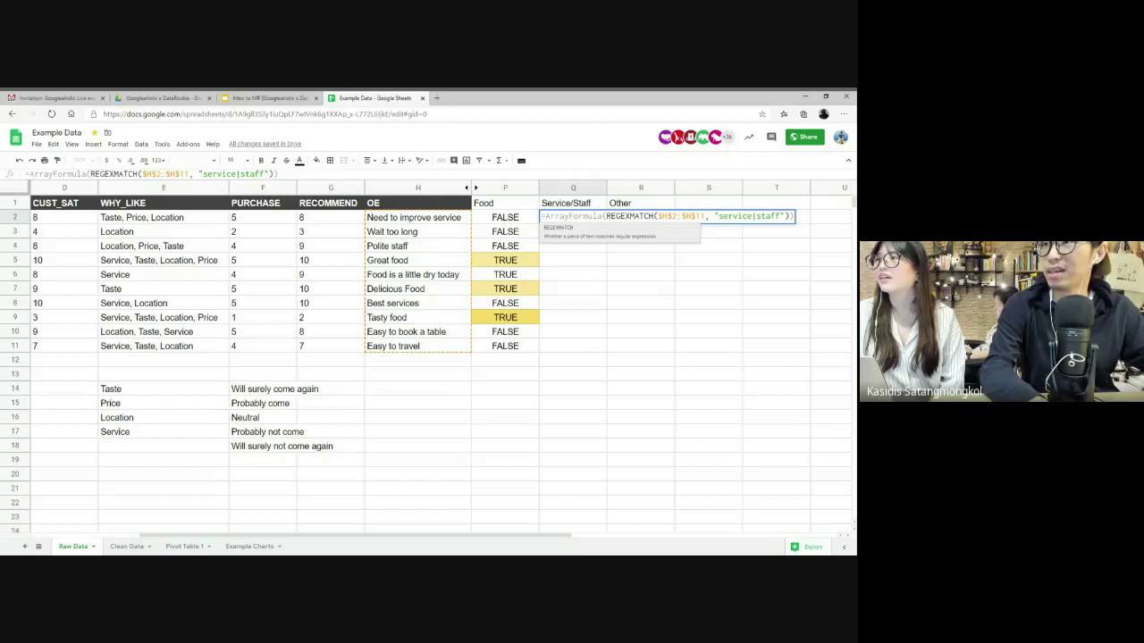
{"action": "key", "text": "Return"}
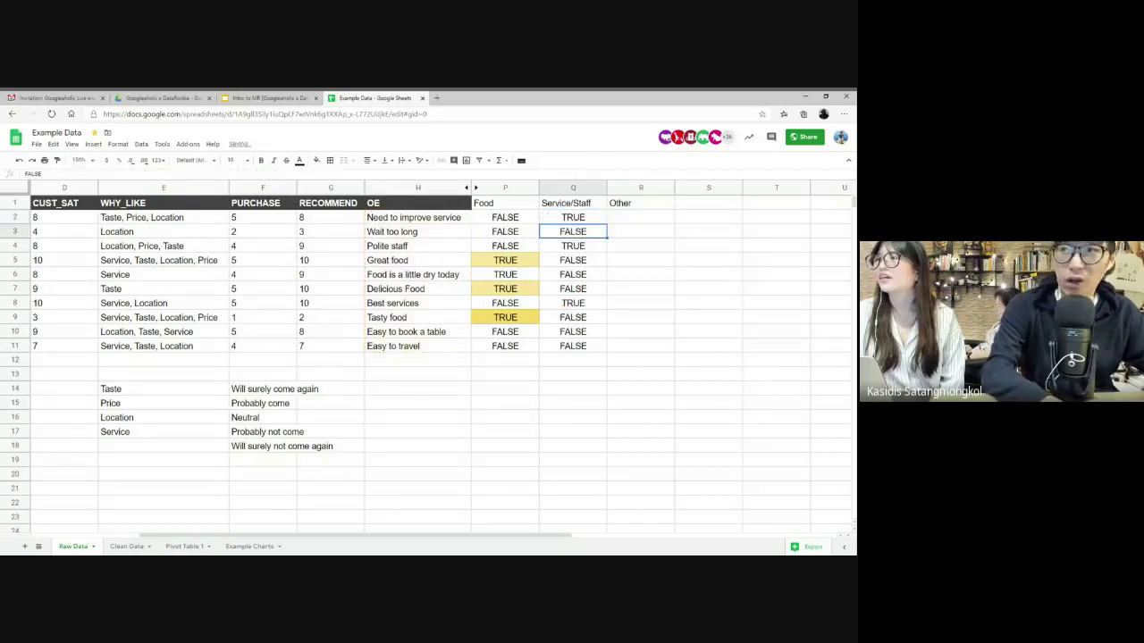
- Check the Service/Staff flags against 'Need to improve service', 'Polite staff' and 'Best services'
{"action": "left_click", "coordinate": [596, 221]}
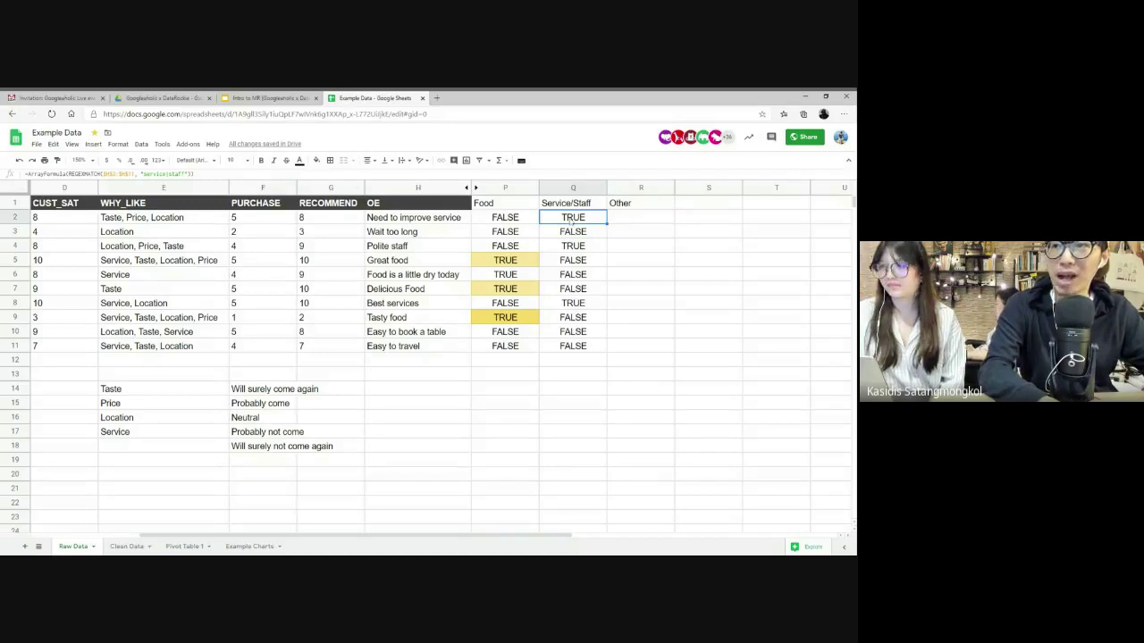
{"action": "left_click", "coordinate": [450, 222]}
{"action": "left_click", "coordinate": [586, 248]}
{"action": "left_click", "coordinate": [398, 250]}
{"action": "left_click", "coordinate": [577, 305]}
{"action": "left_click", "coordinate": [412, 305]}
- Delete the empty Other column R
{"action": "left_click", "coordinate": [626, 219]}
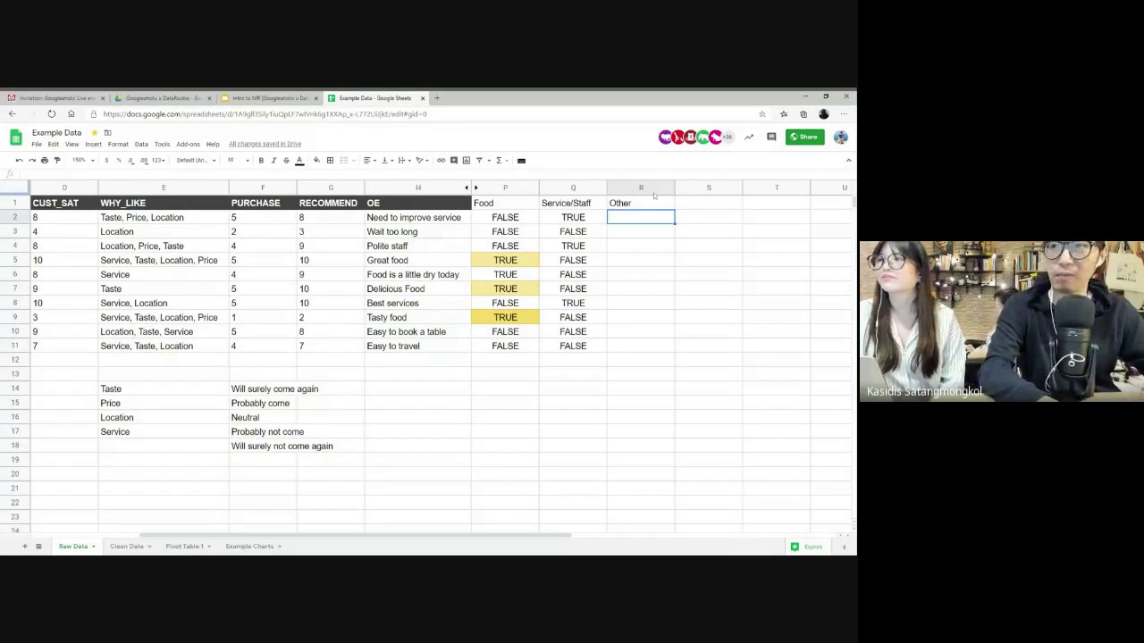
{"action": "left_click", "coordinate": [642, 187]}
{"action": "right_click", "coordinate": [642, 187]}
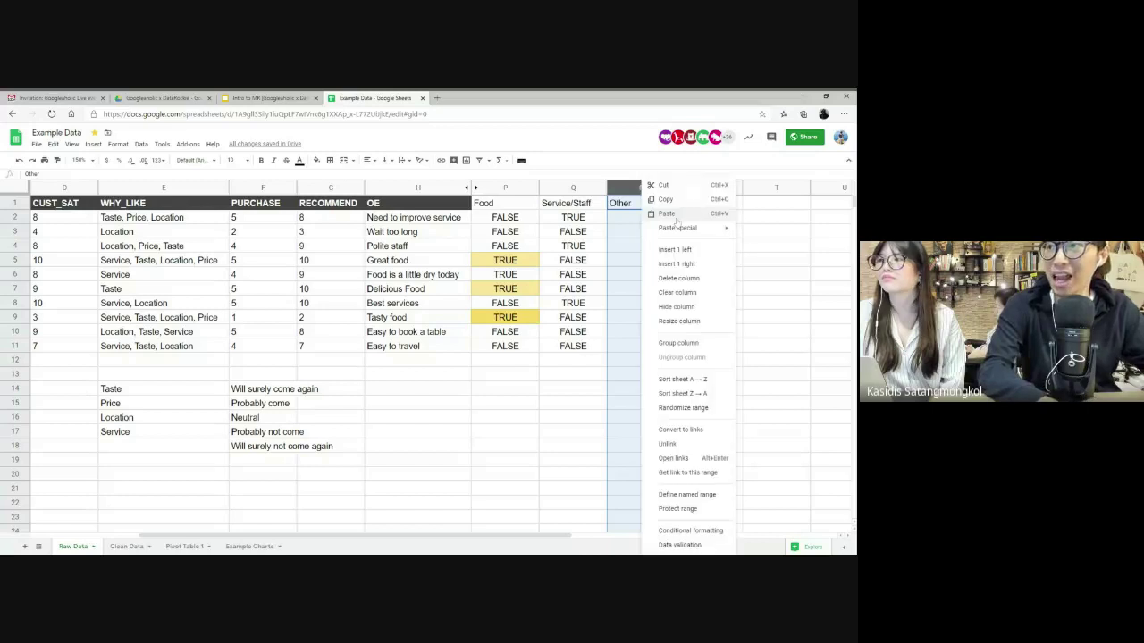
{"action": "left_click", "coordinate": [677, 278]}
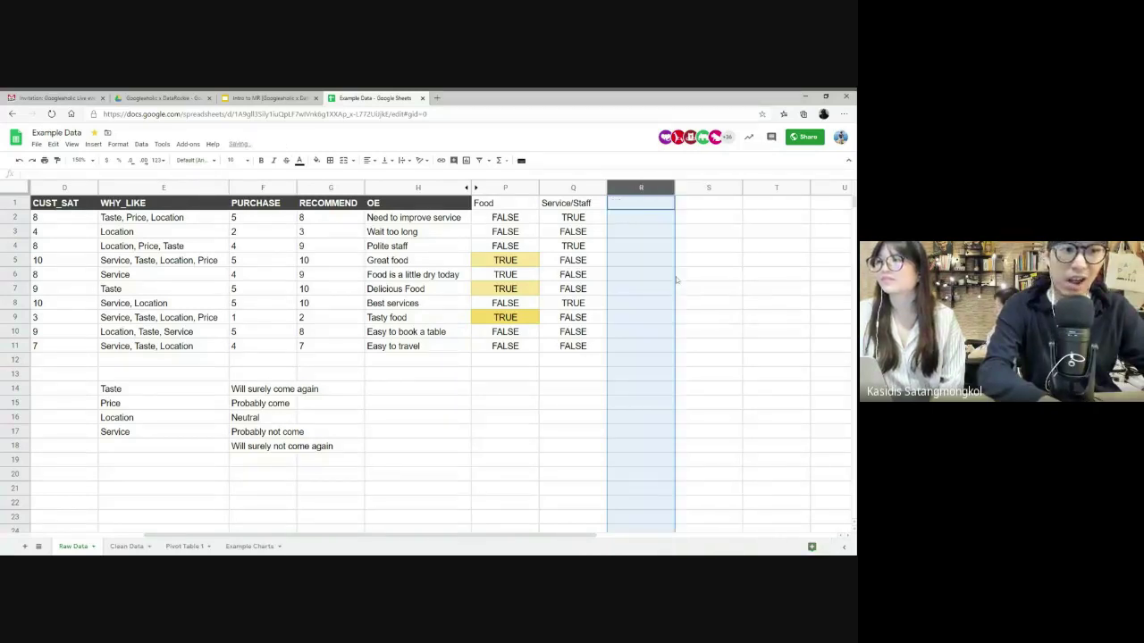
- Select the Food results P2:P11 and review them against comments like 'Wait too long'
{"action": "left_click", "coordinate": [638, 217]}
{"action": "left_click_drag", "start_coordinate": [505, 217], "coordinate": [517, 352]}
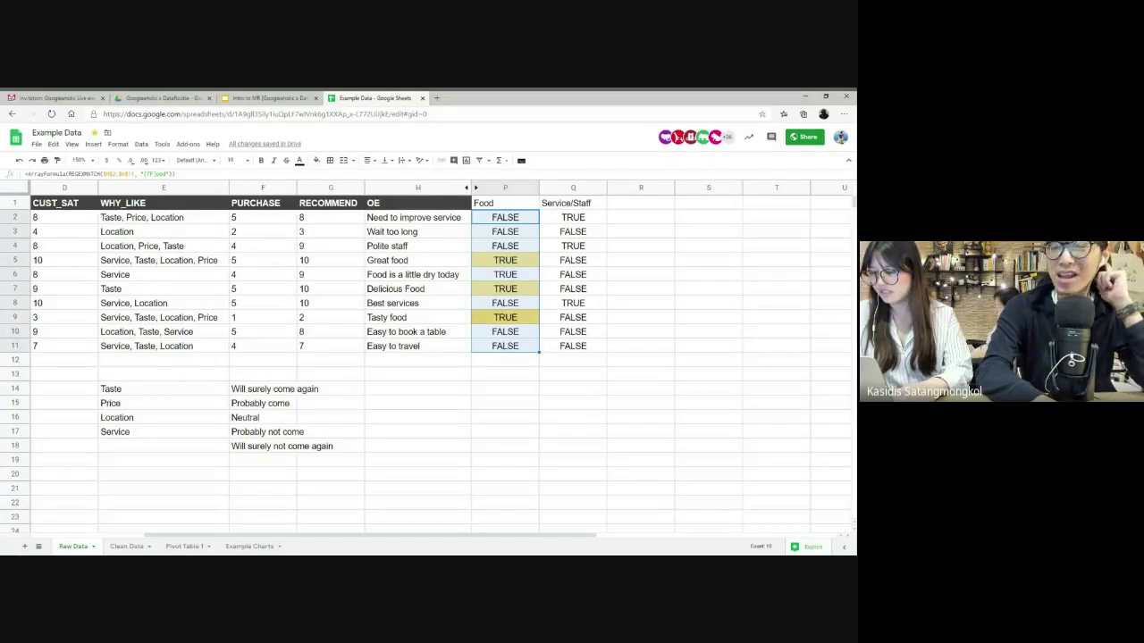
{"action": "left_click", "coordinate": [432, 231]}
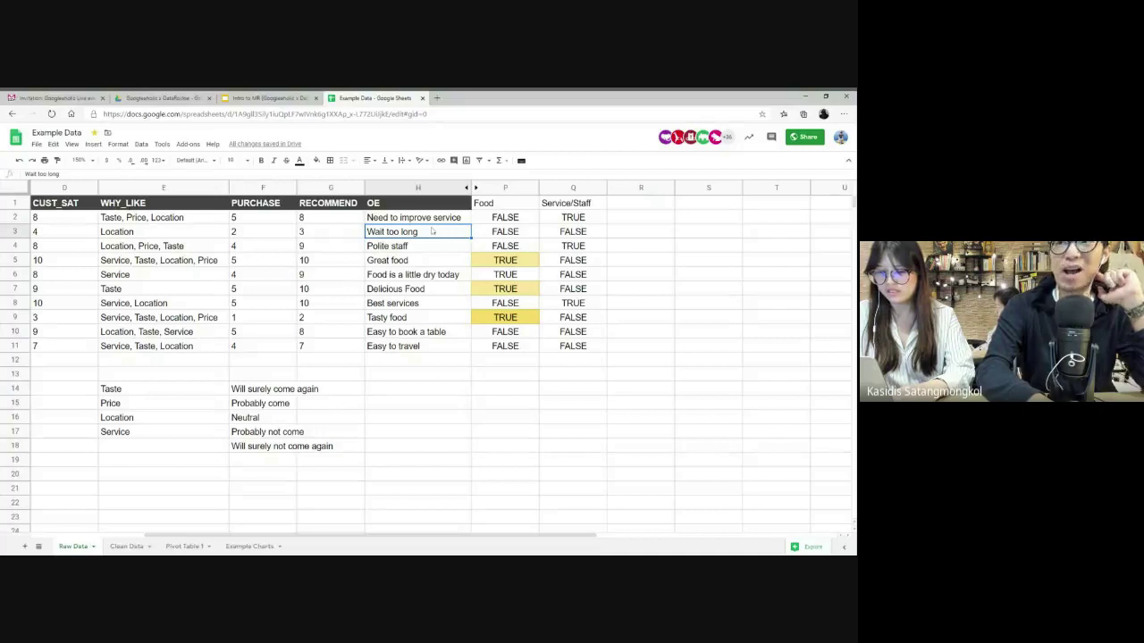
{"action": "left_click", "coordinate": [420, 217]}
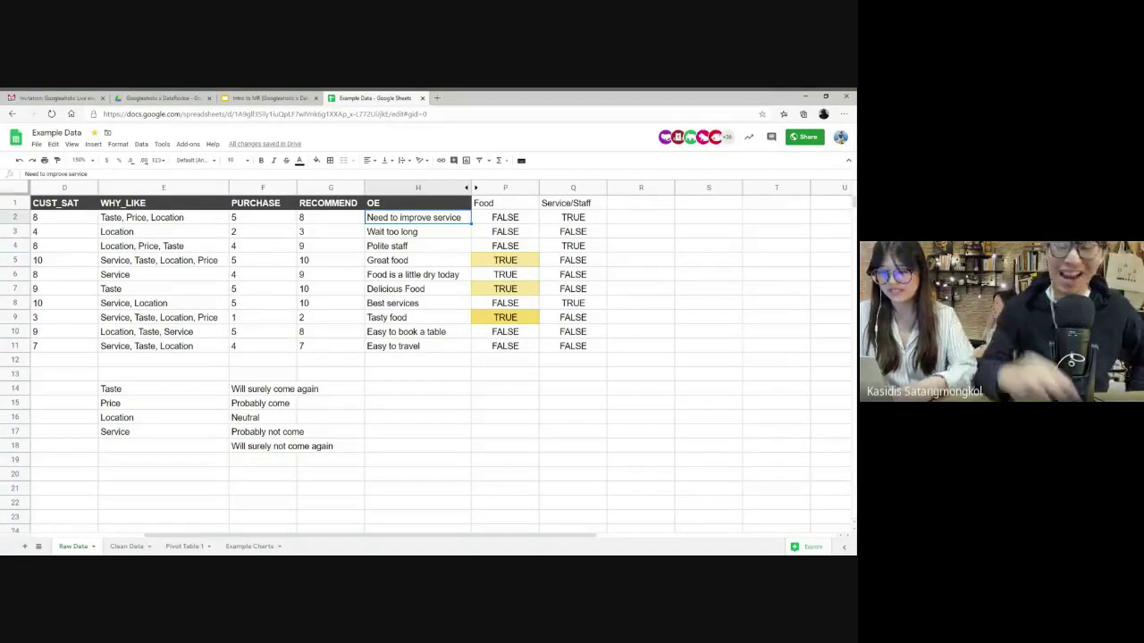
{"action": "key", "text": "Down"}
{"action": "key", "text": "Down"}
{"action": "key", "text": "Down"}
{"action": "key", "text": "Down"}
{"action": "key", "text": "Down"}
{"action": "key", "text": "Down"}
{"action": "key", "text": "Down"}
{"action": "key", "text": "Down"}
{"action": "key", "text": "Down"}
{"action": "key", "text": "Down"}
{"action": "key", "text": "Down"}
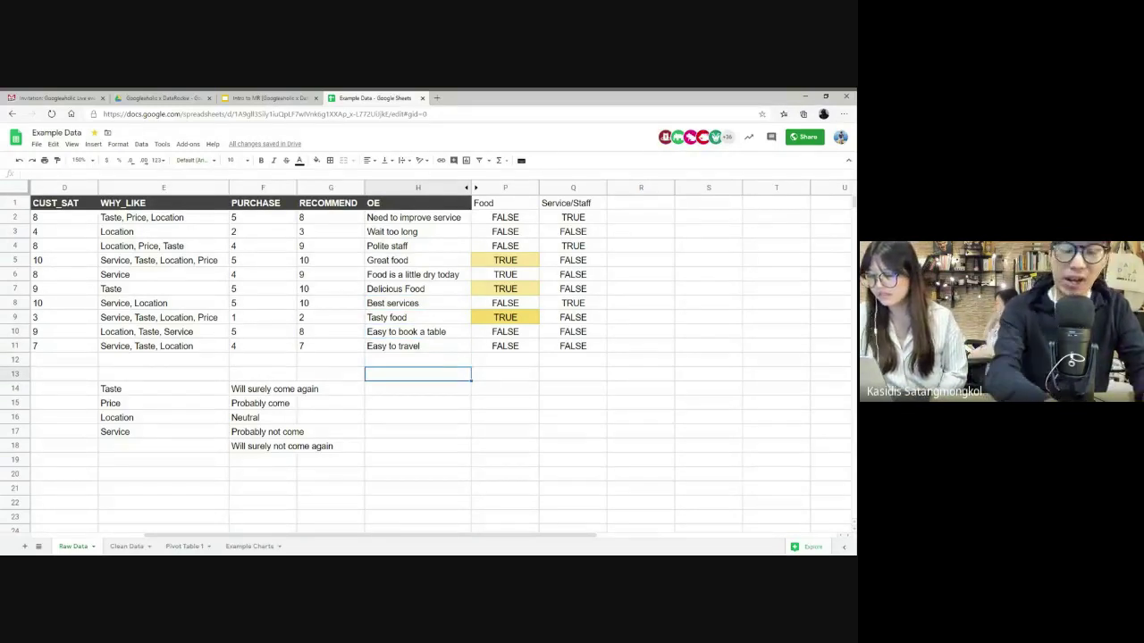
- Enter the Thai comment 'ฝันจักษาอาหารอร่อย' in H13 and =REGEXMATCH(H13, "อร่อย") in P13, returning TRUE
{"action": "type", "text": "ฝันจักษ"}
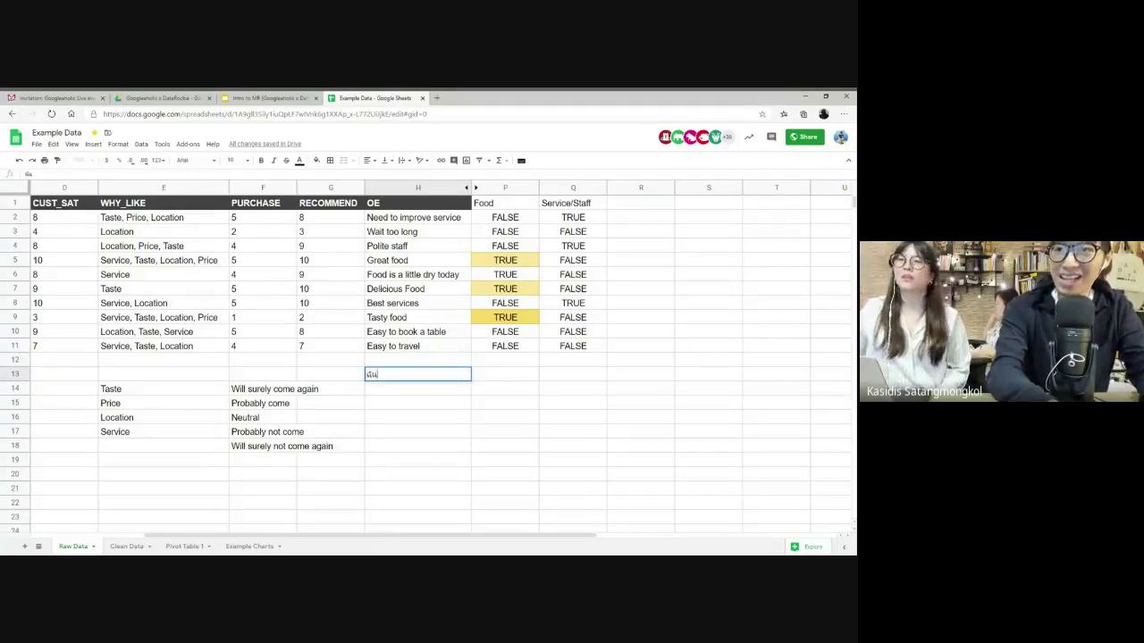
{"action": "type", "text": "าอาหารอร่อย"}
{"action": "key", "text": "Tab"}
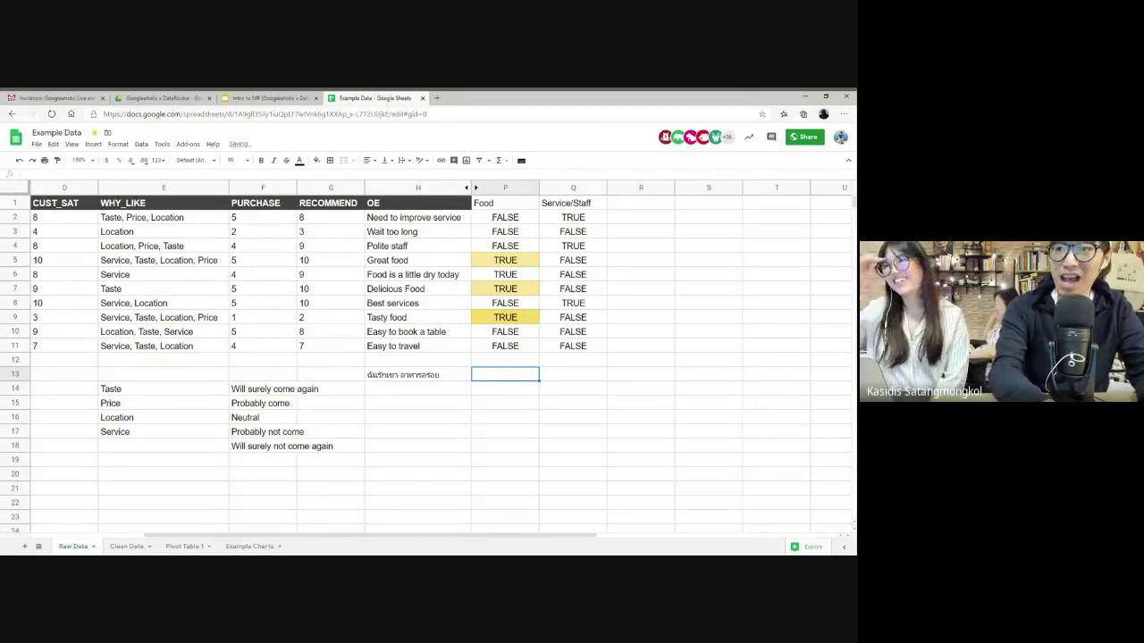
{"action": "type", "text": "=REF"}
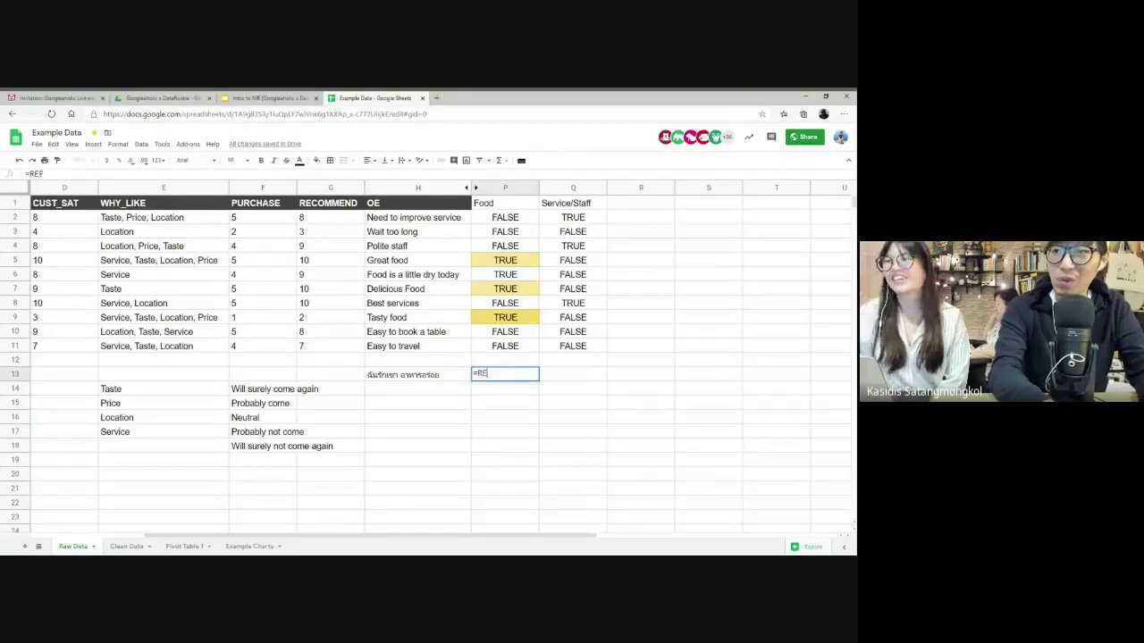
{"action": "type", "text": "GE"}
{"action": "key", "text": "Tab"}
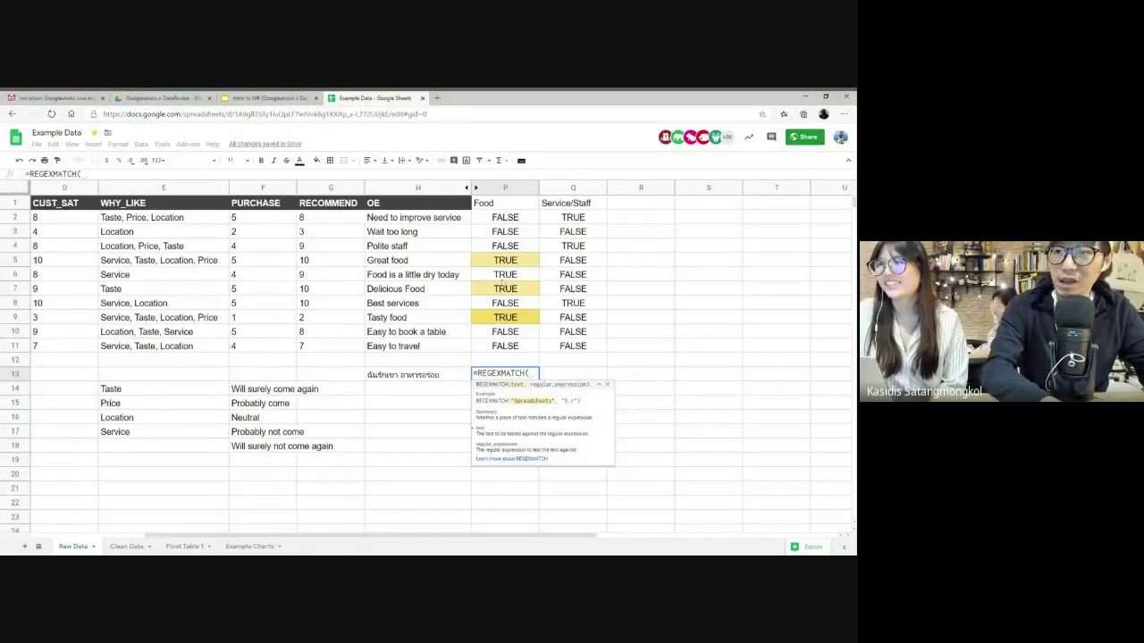
{"action": "left_click", "coordinate": [413, 375]}
{"action": "type", "text": ", "}
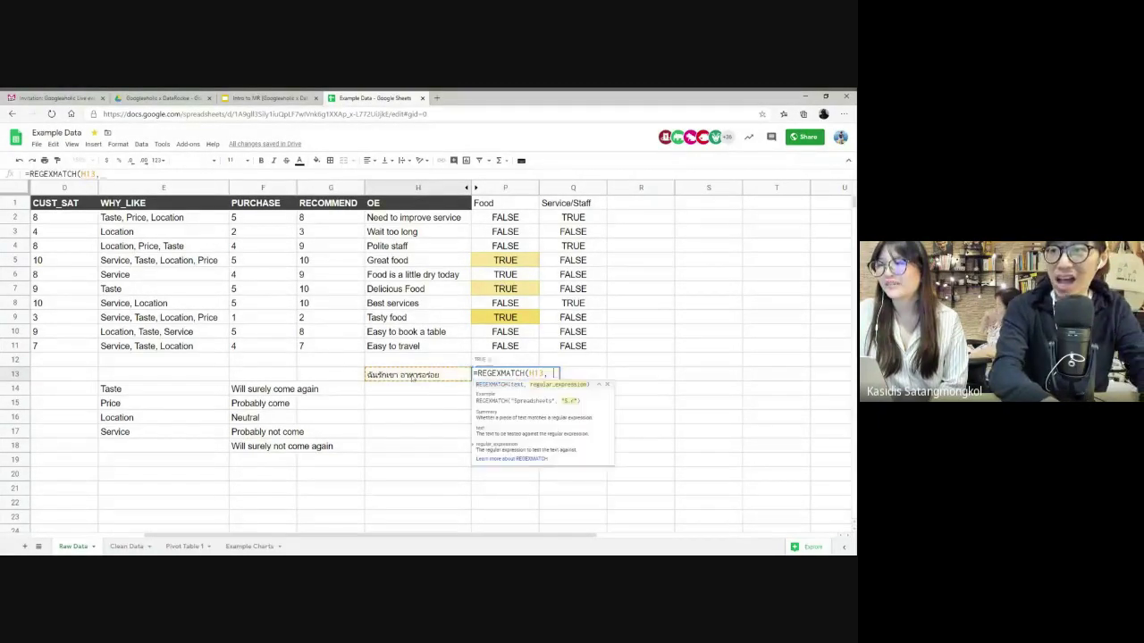
{"action": "type", "text": "\"อร่อย\")"}
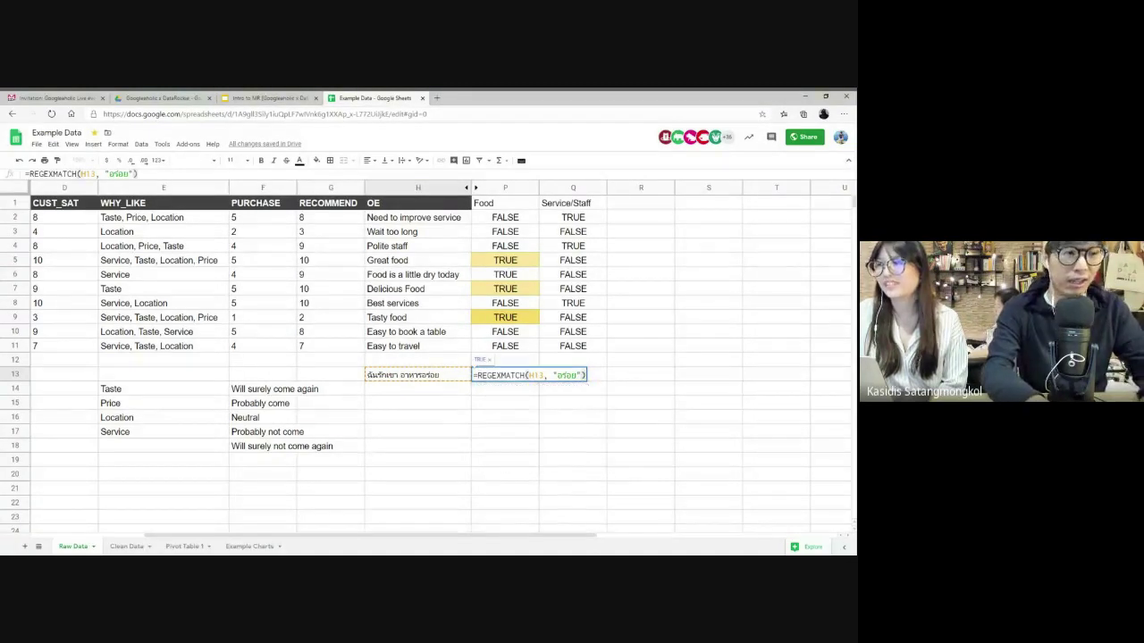
{"action": "key", "text": "Return"}
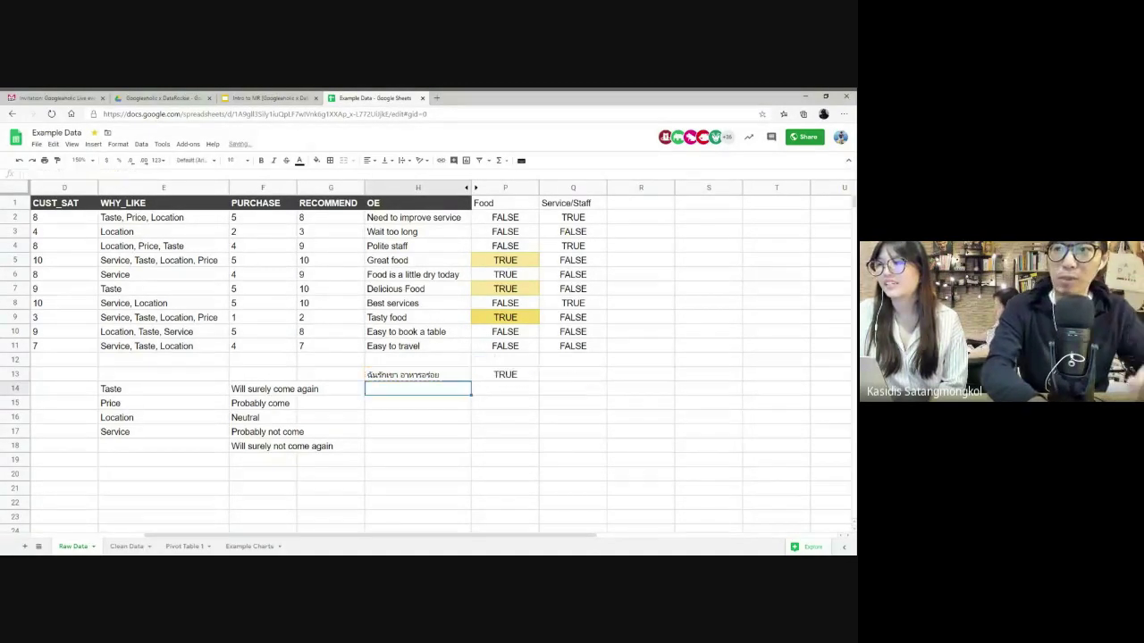
{"action": "left_click", "coordinate": [505, 374]}
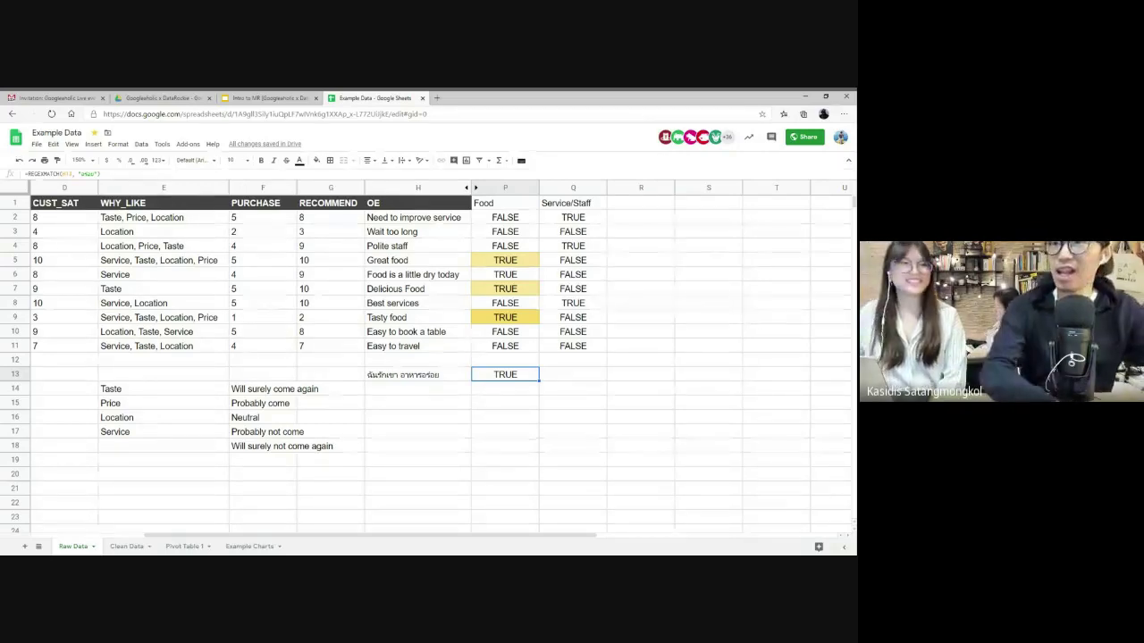
{"action": "scroll", "coordinate": [375, 355], "scroll_direction": "left", "scroll_amount": 2}
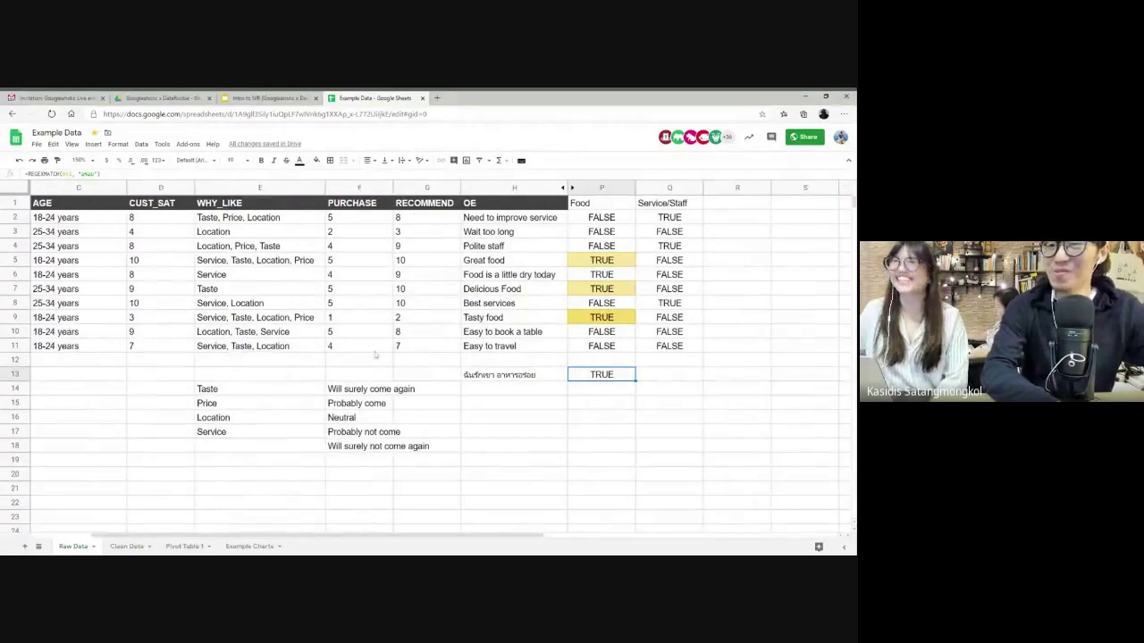
- Go to slide 47, Banner for Report, in the Intro to MR deck and start presenting
{"action": "scroll", "coordinate": [375, 355], "scroll_direction": "left", "scroll_amount": 2}
{"action": "key", "text": "ctrl+shift+Tab"}
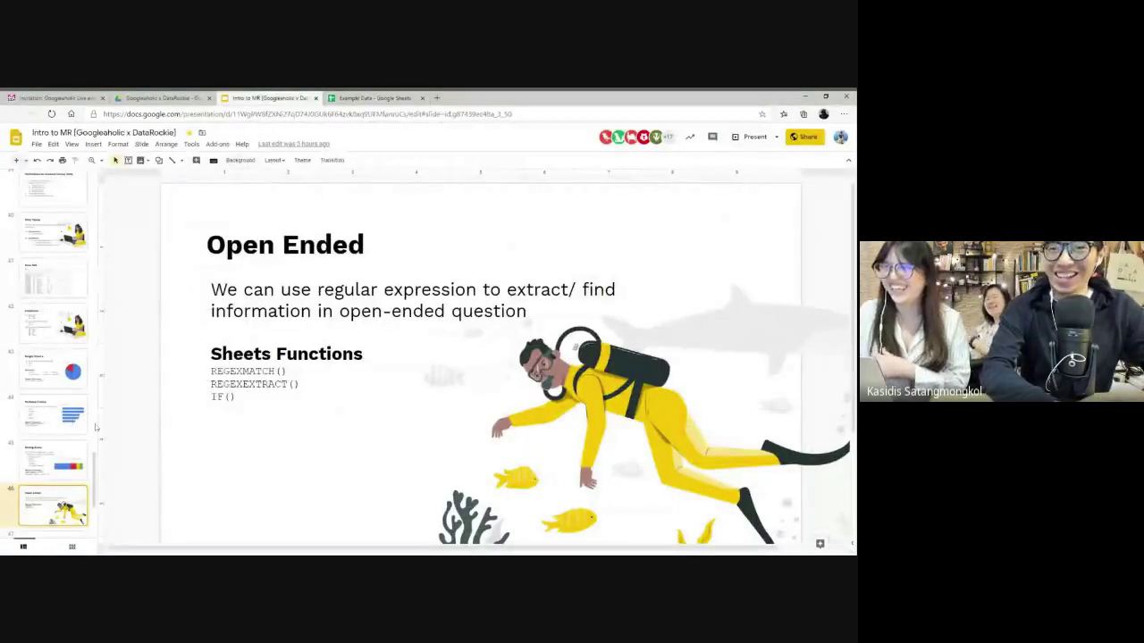
{"action": "scroll", "coordinate": [85, 476], "scroll_direction": "down", "scroll_amount": 2}
{"action": "left_click", "coordinate": [54, 387]}
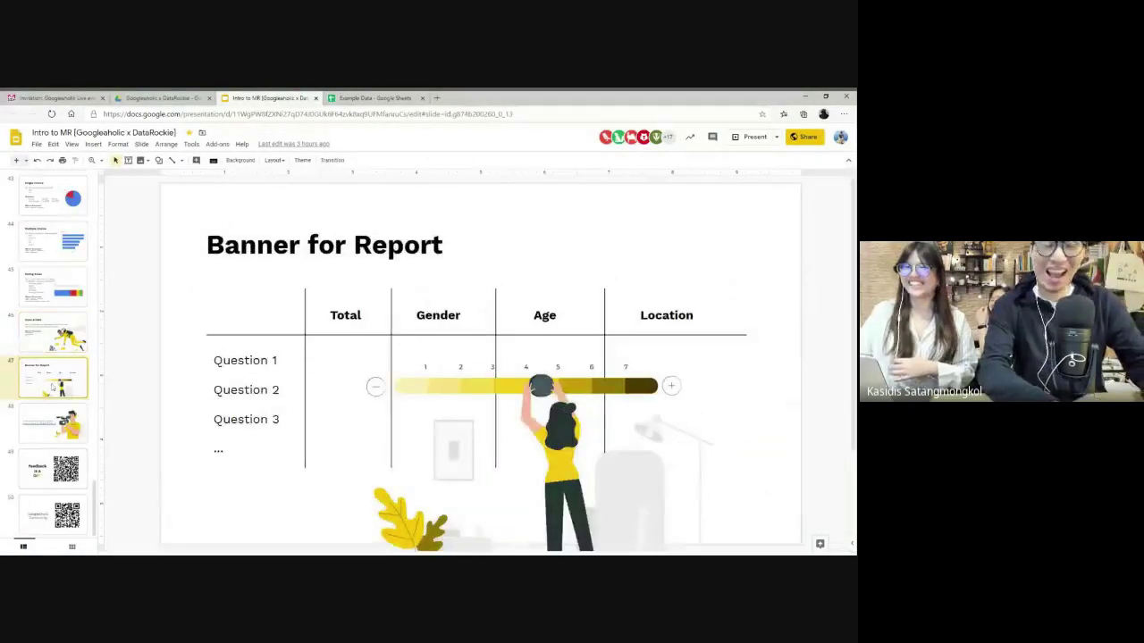
{"action": "left_click", "coordinate": [752, 137]}
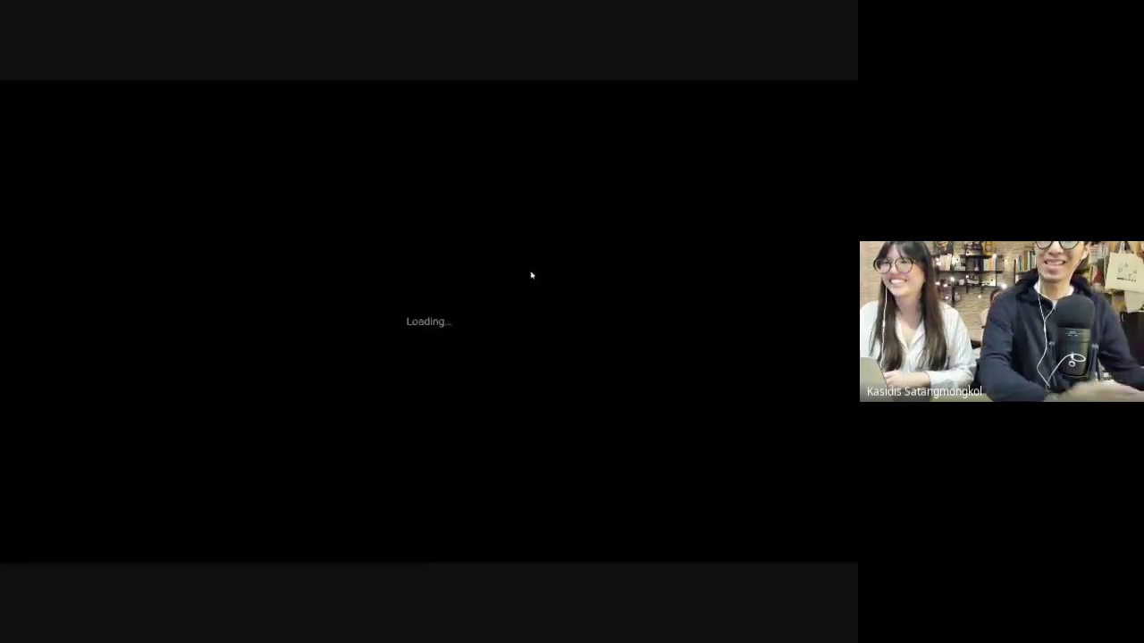